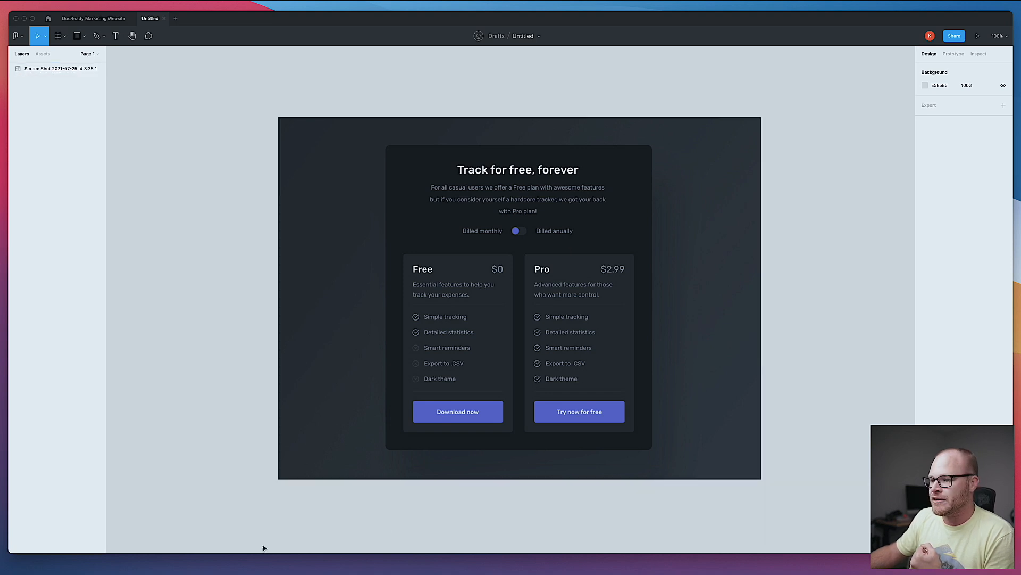
- Add a new section to the page and set its background color to core - Background Dark Alternative
{"action": "left_click", "coordinate": [232, 567]}
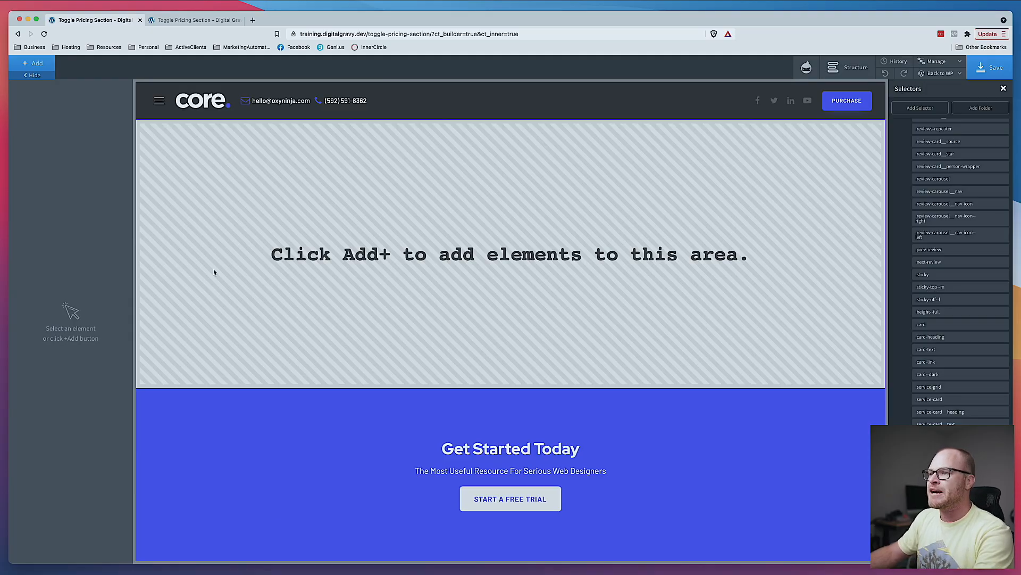
{"action": "left_click", "coordinate": [33, 63]}
{"action": "left_click", "coordinate": [45, 147]}
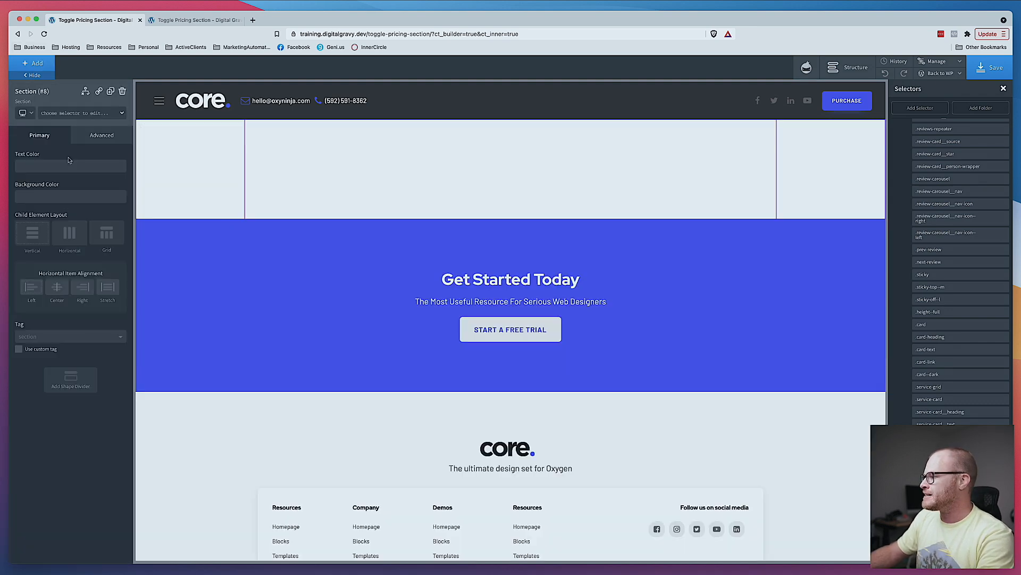
{"action": "left_click", "coordinate": [21, 197]}
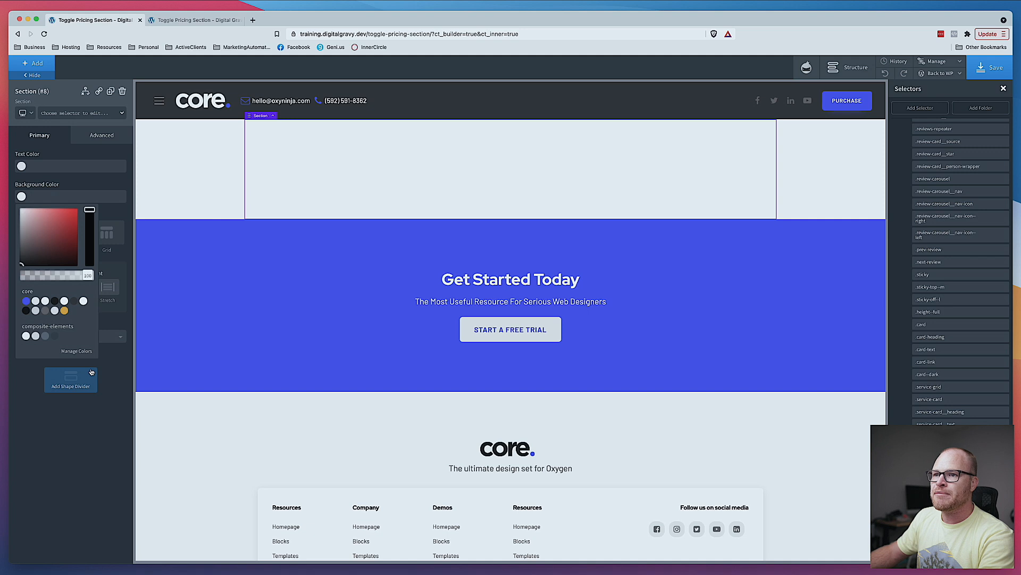
{"action": "left_click", "coordinate": [74, 301]}
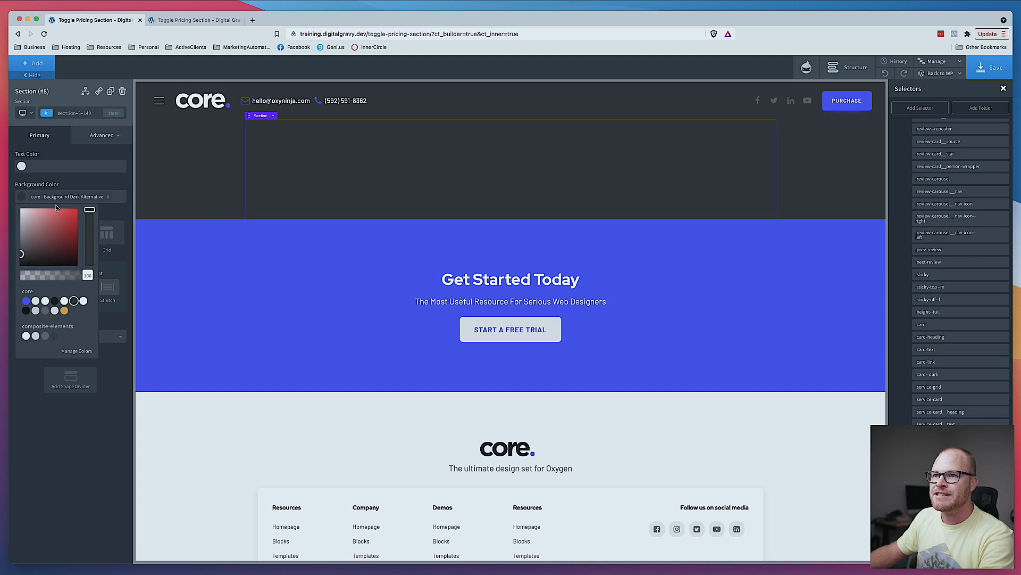
{"action": "scroll", "coordinate": [260, 176], "scroll_direction": "down", "scroll_amount": 1}
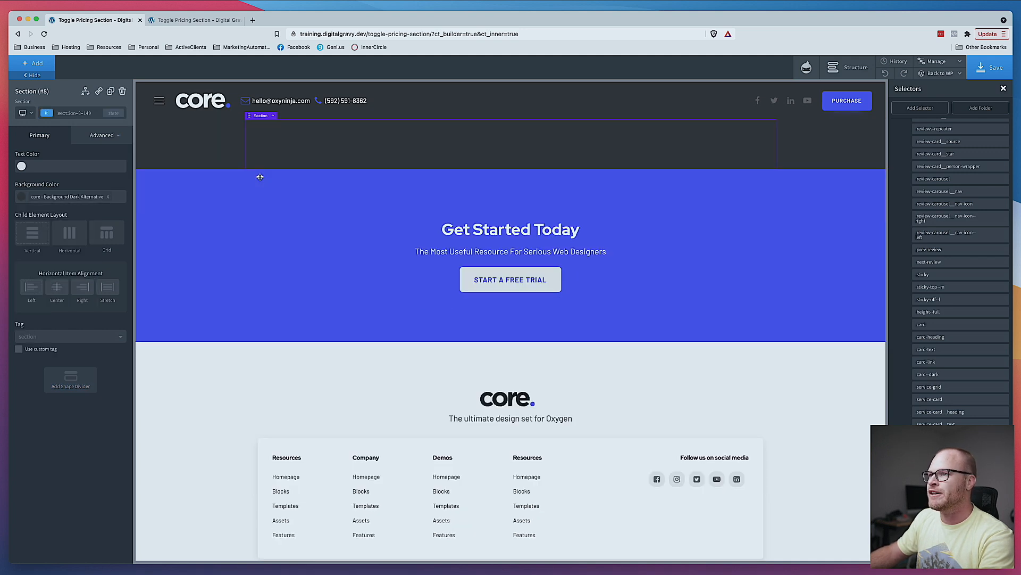
{"action": "scroll", "coordinate": [259, 177], "scroll_direction": "up", "scroll_amount": 1}
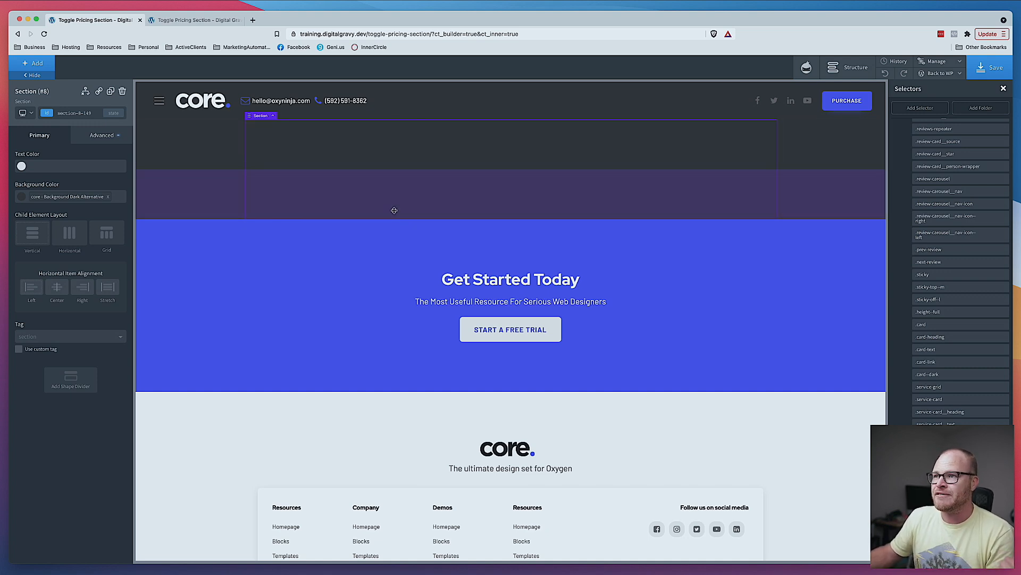
- Add a Div inside the section and compare the frontend page with the Figma pricing design
{"action": "left_click", "coordinate": [28, 64]}
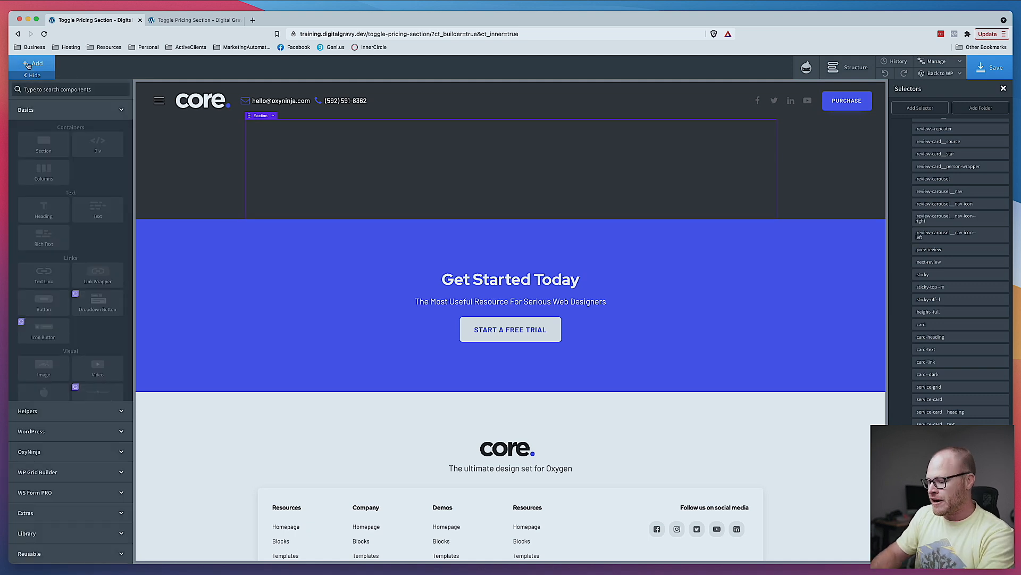
{"action": "left_click", "coordinate": [97, 144]}
{"action": "left_click", "coordinate": [68, 112]}
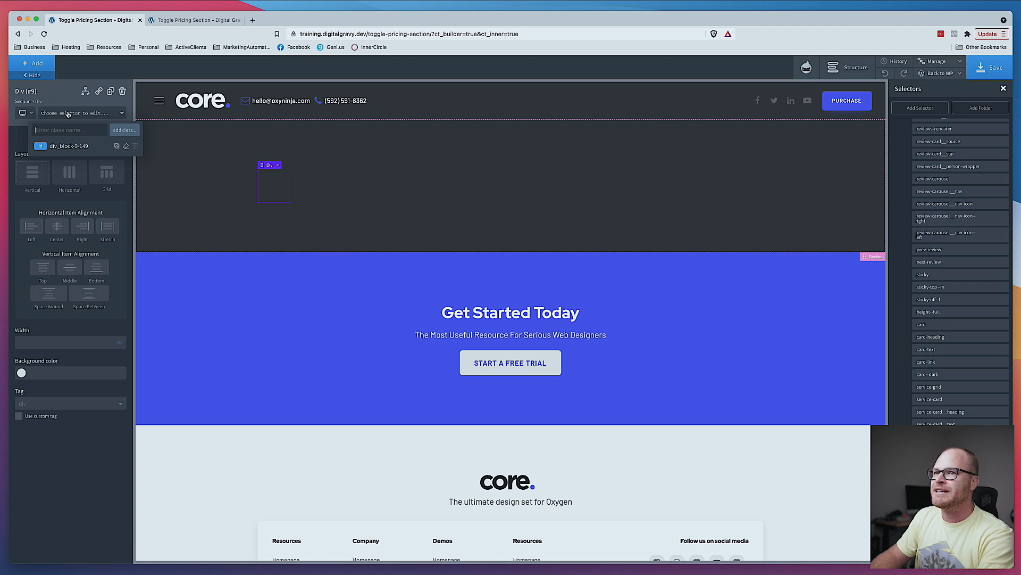
{"action": "left_click", "coordinate": [200, 21]}
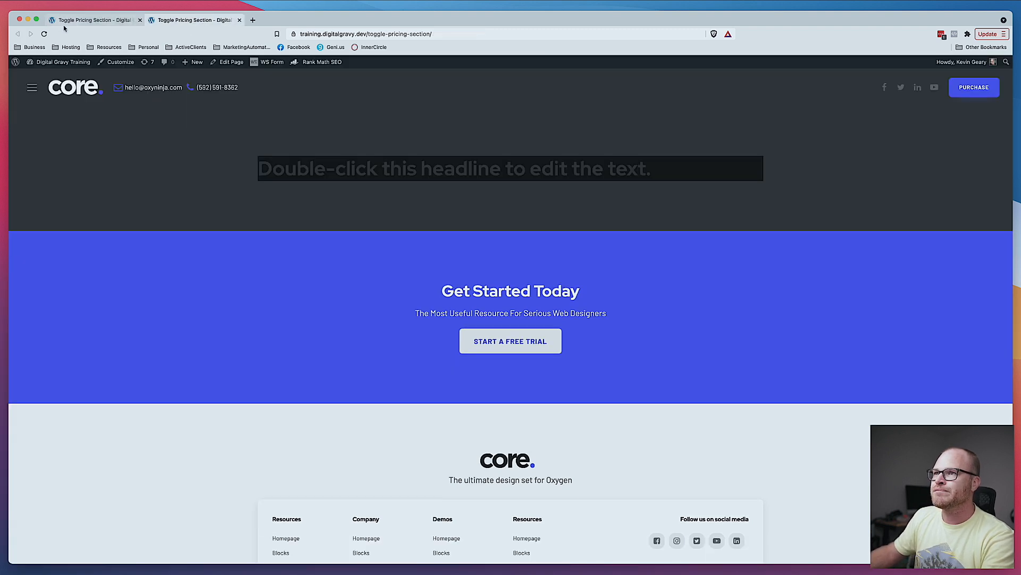
{"action": "left_click", "coordinate": [101, 20]}
{"action": "left_click", "coordinate": [194, 20]}
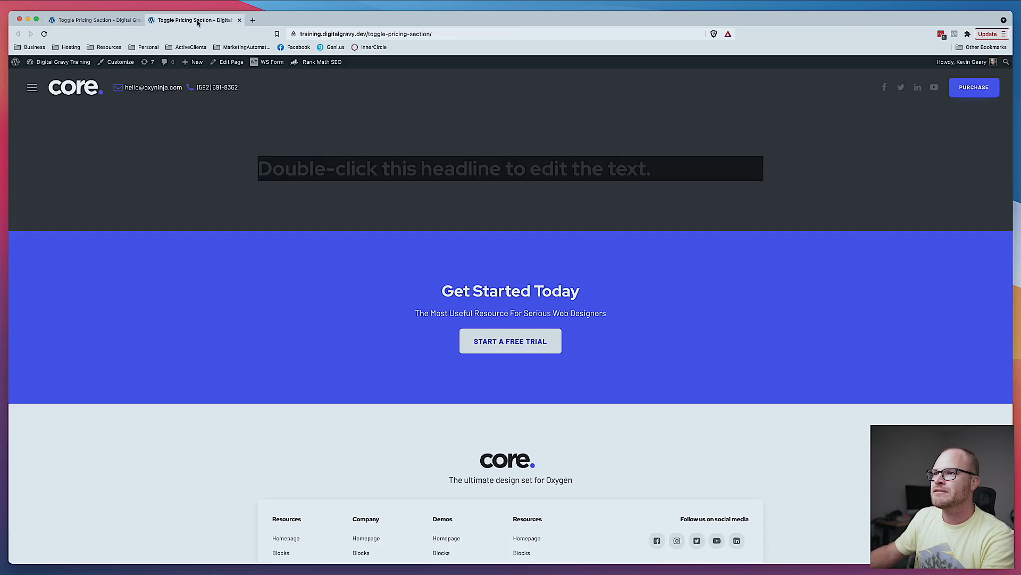
{"action": "left_click", "coordinate": [111, 21]}
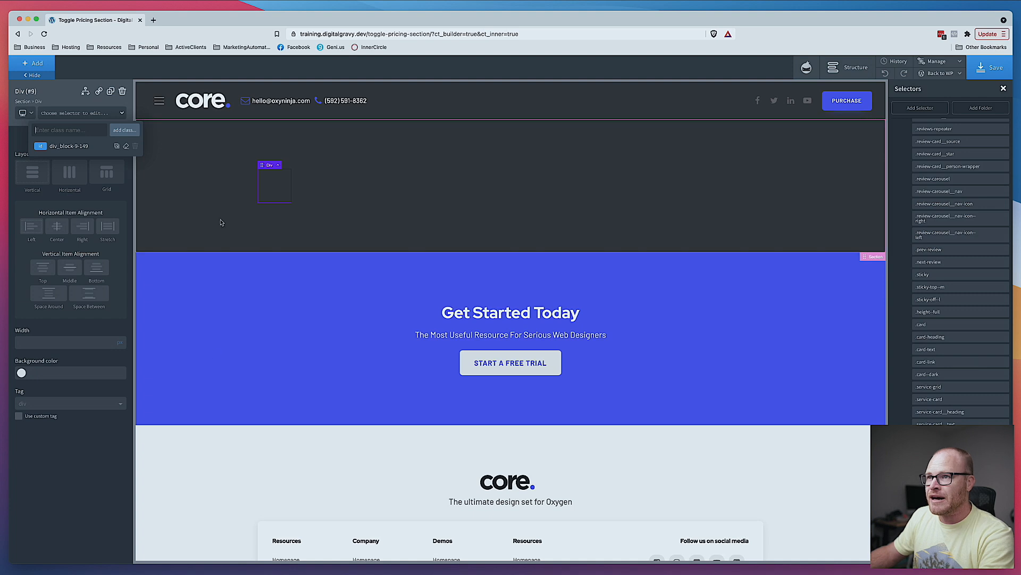
- Add the class pricing-wrapper to the div
{"action": "left_click", "coordinate": [61, 114]}
{"action": "type", "text": "pr"}
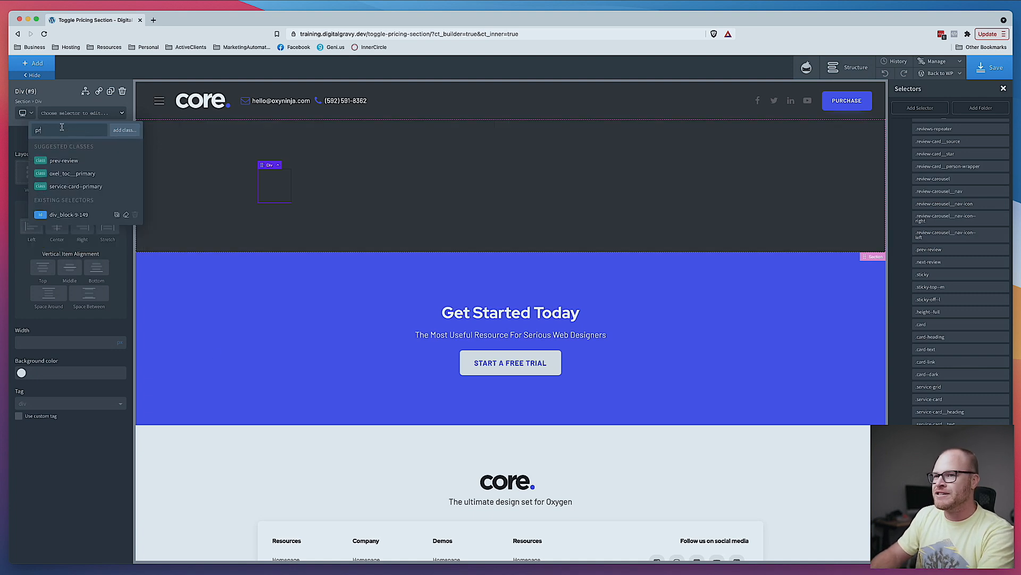
{"action": "type", "text": "icing-"}
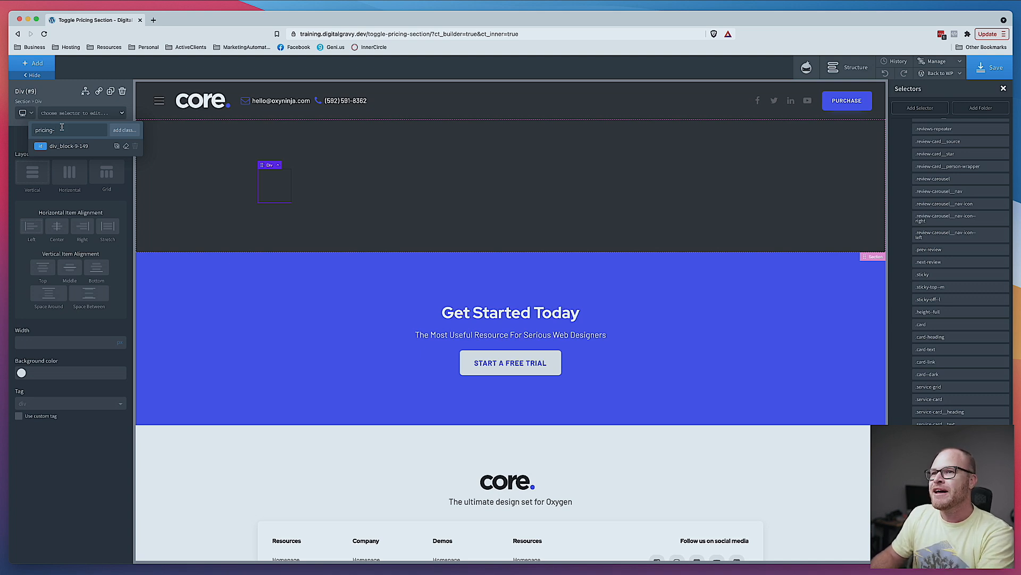
{"action": "type", "text": "arwrapper"}
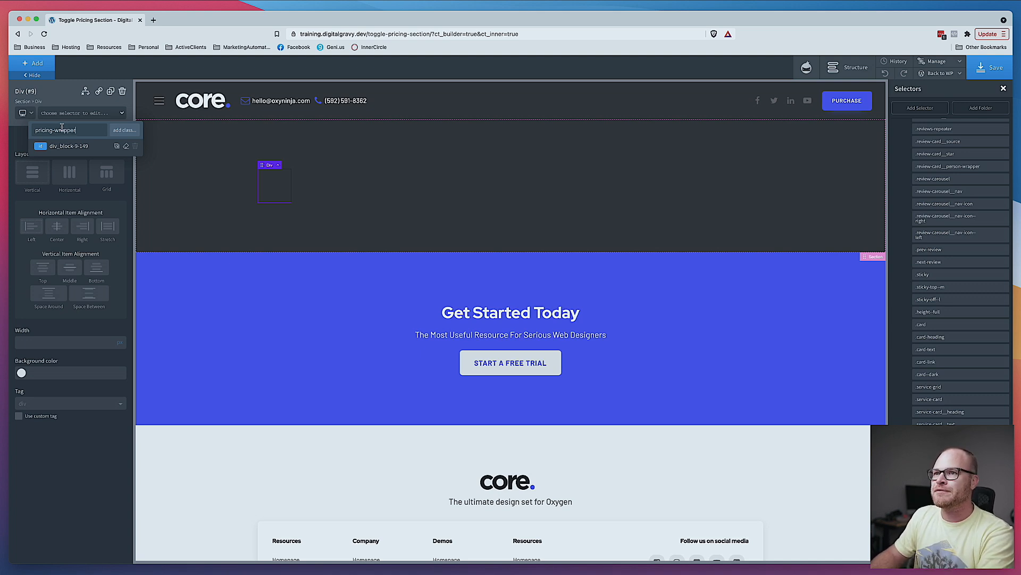
{"action": "key", "text": "Return"}
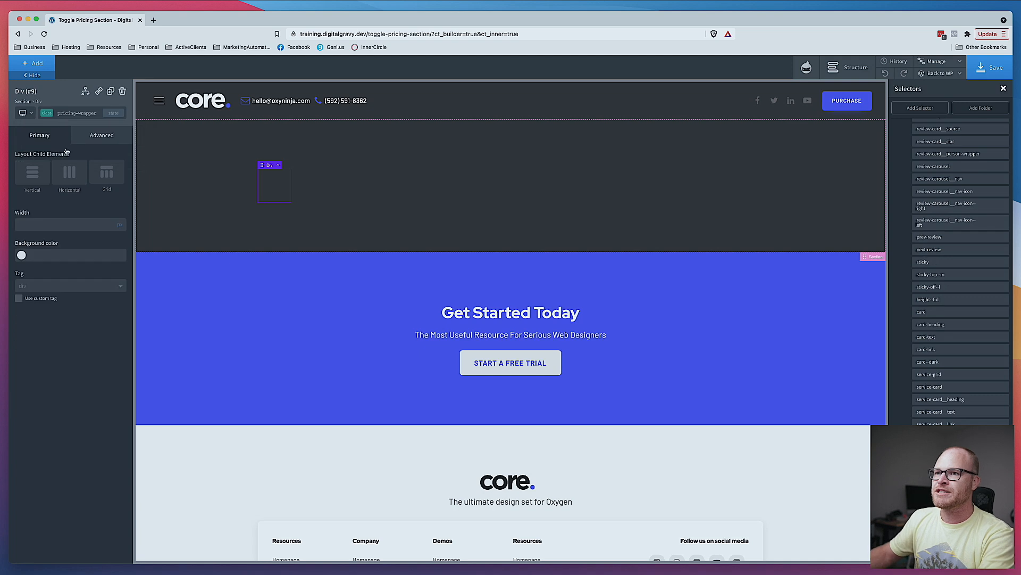
- Set the div's background color to core - Heading Dark and its width to 100%
{"action": "left_click", "coordinate": [21, 256]}
{"action": "left_click", "coordinate": [25, 369]}
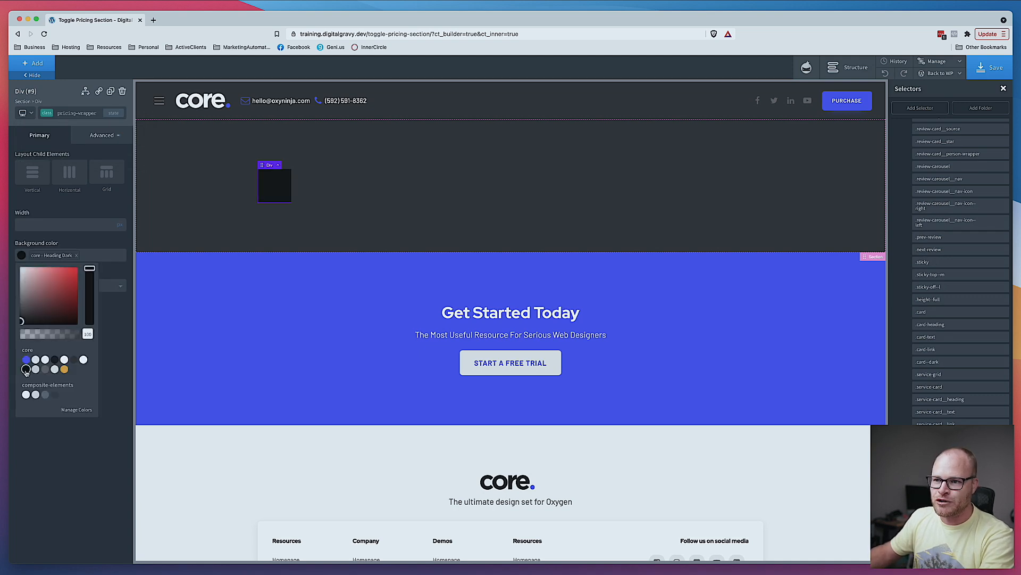
{"action": "left_click", "coordinate": [90, 210]}
{"action": "left_click", "coordinate": [123, 222]}
{"action": "left_click", "coordinate": [95, 226]}
{"action": "type", "text": "100"}
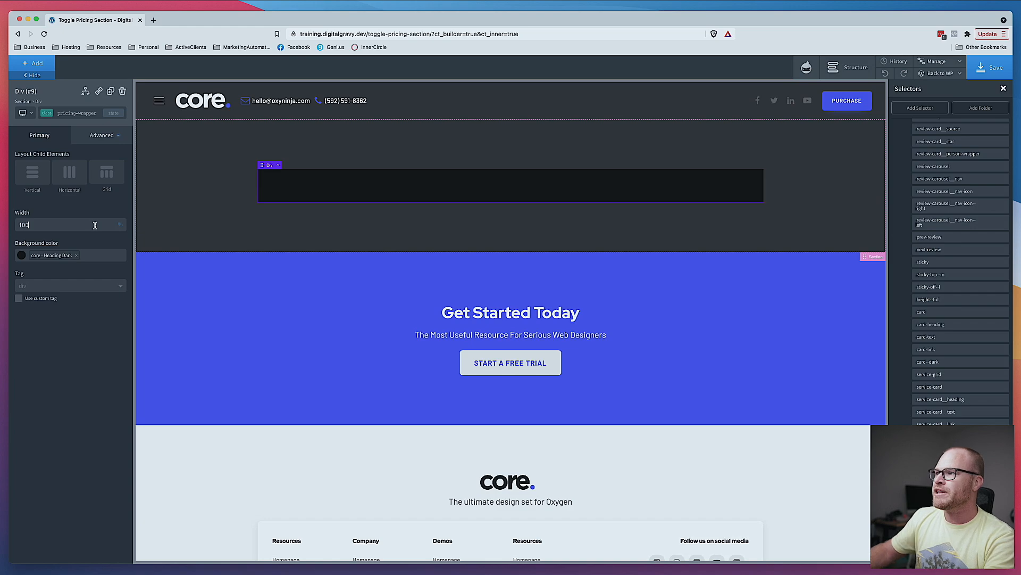
- Check the global page width in the Width & Breakpoints settings
{"action": "key", "text": "super+Tab"}
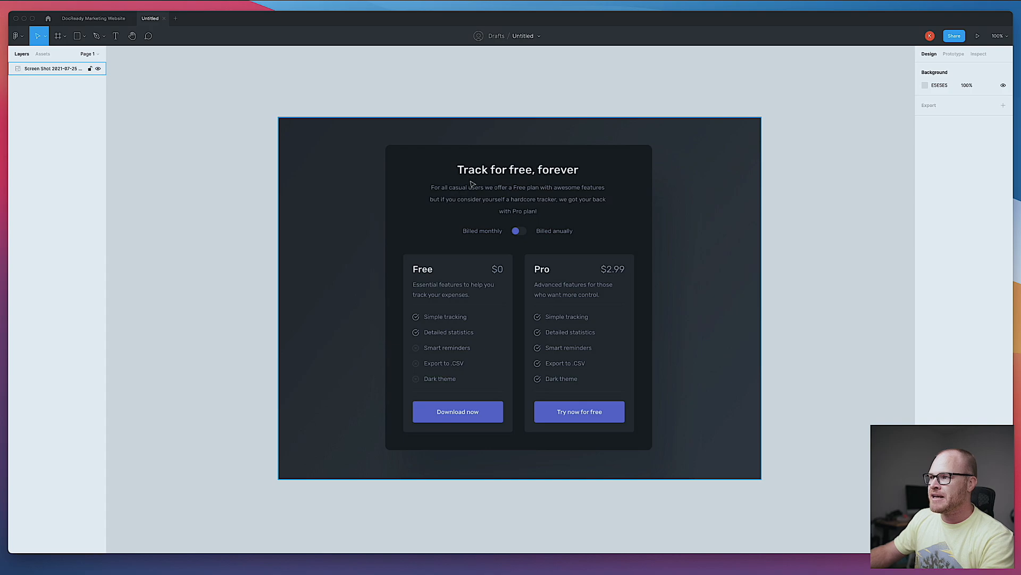
{"action": "key", "text": "super+Tab"}
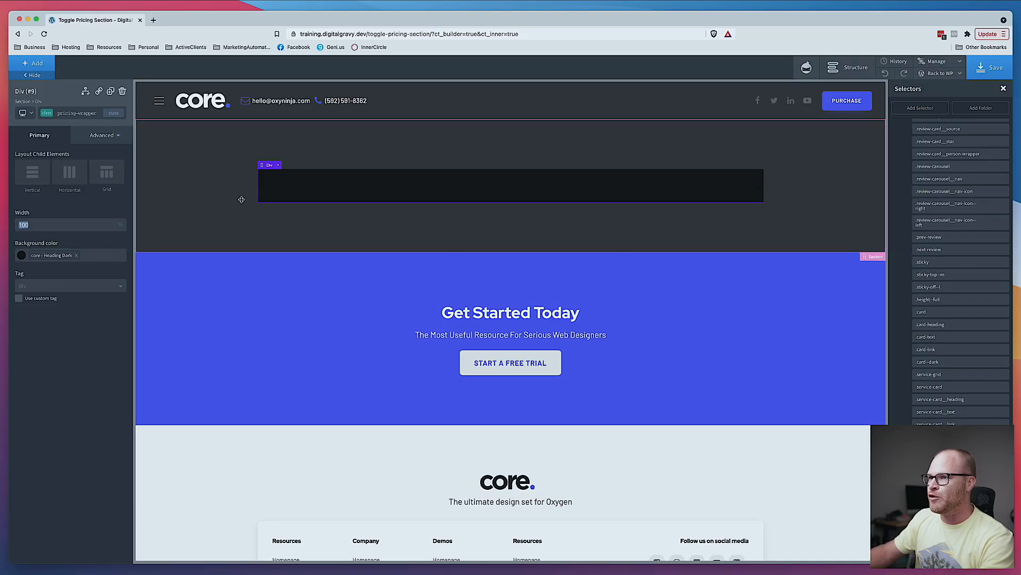
{"action": "left_click", "coordinate": [937, 61]}
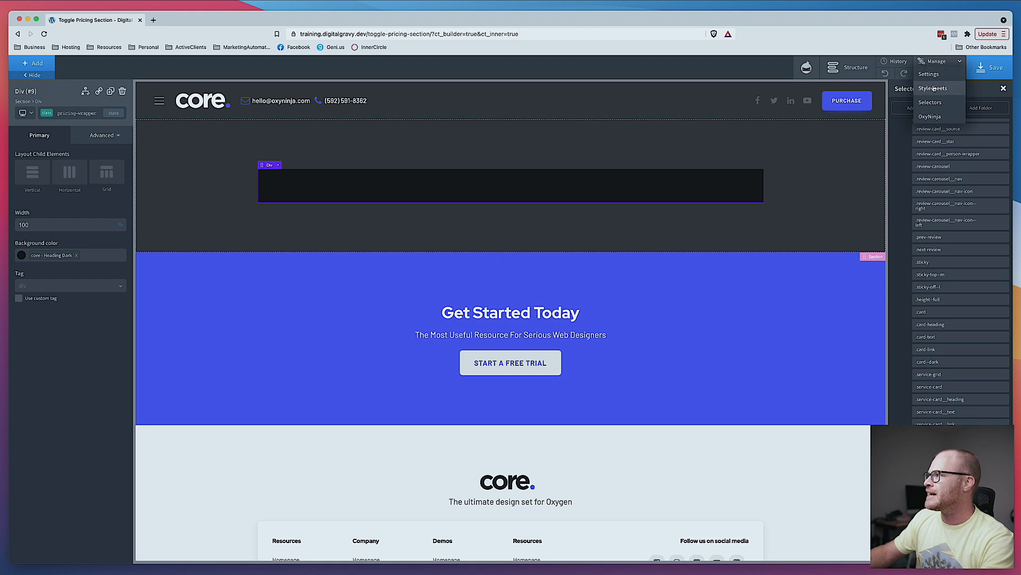
{"action": "left_click", "coordinate": [935, 75]}
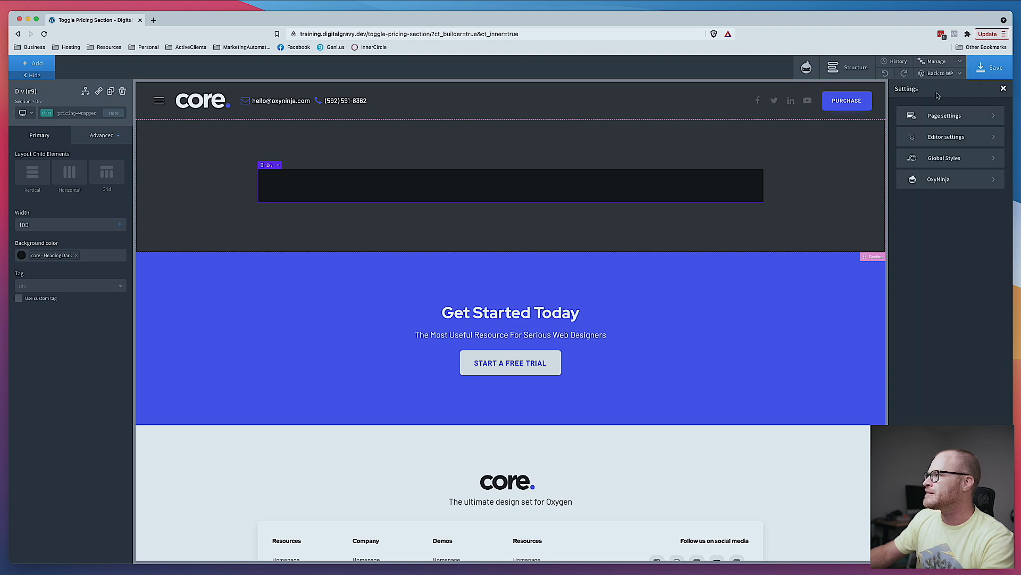
{"action": "left_click", "coordinate": [943, 160]}
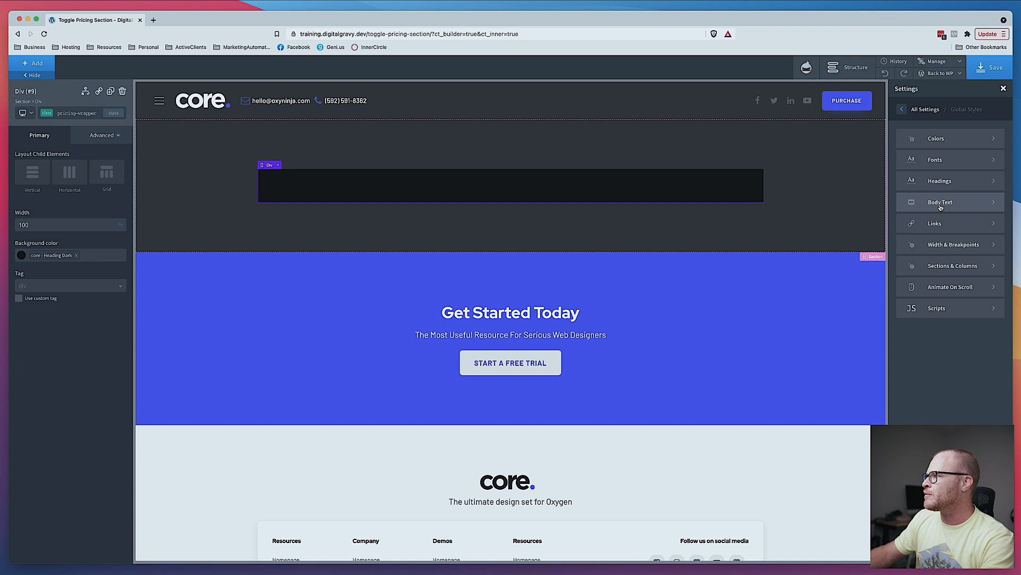
{"action": "left_click", "coordinate": [943, 246]}
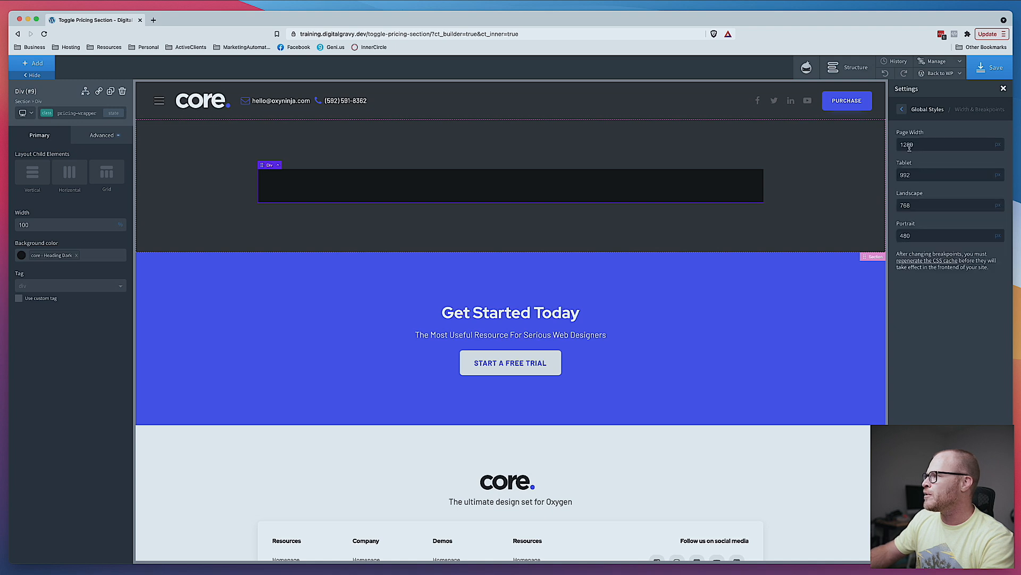
{"action": "left_click", "coordinate": [900, 145]}
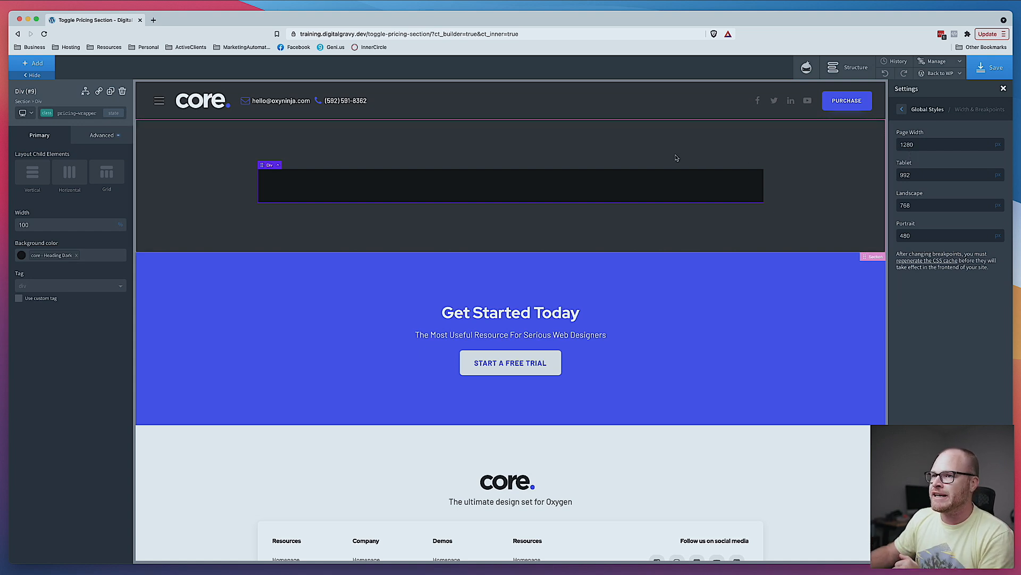
- Open the Structure panel and review the div's Size & Spacing and Borders settings
{"action": "left_click", "coordinate": [826, 167]}
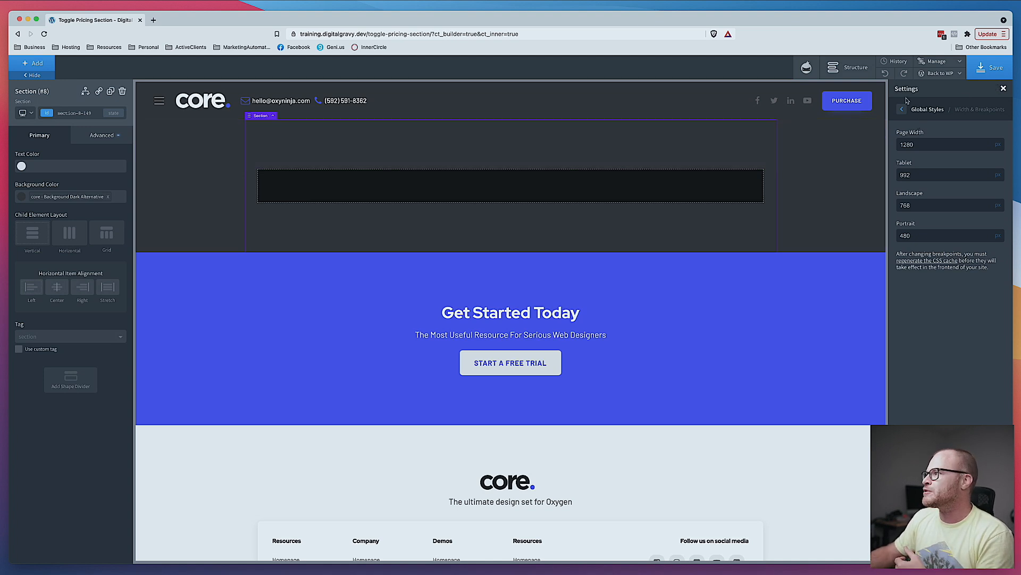
{"action": "left_click", "coordinate": [850, 67]}
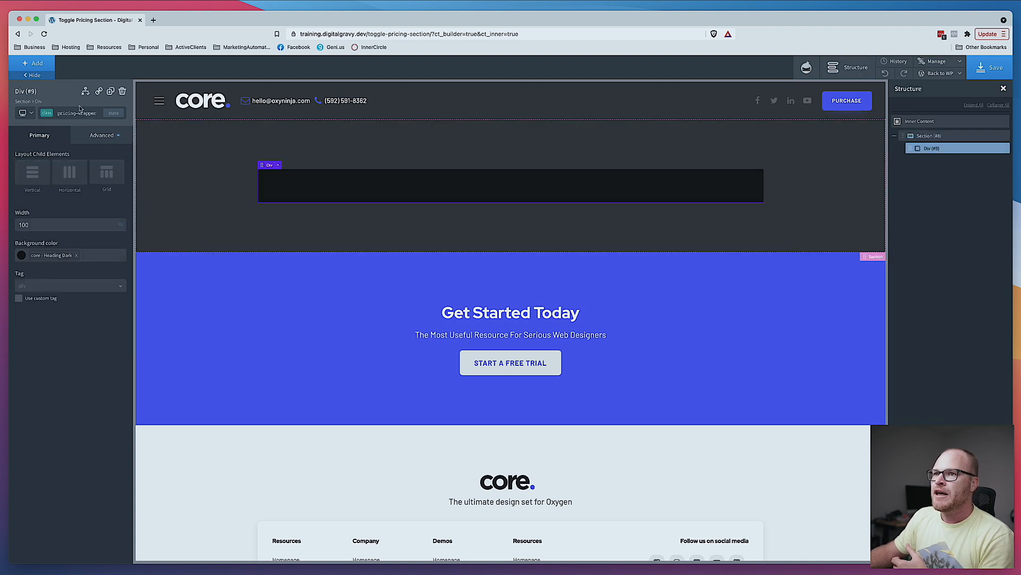
{"action": "left_click", "coordinate": [101, 135]}
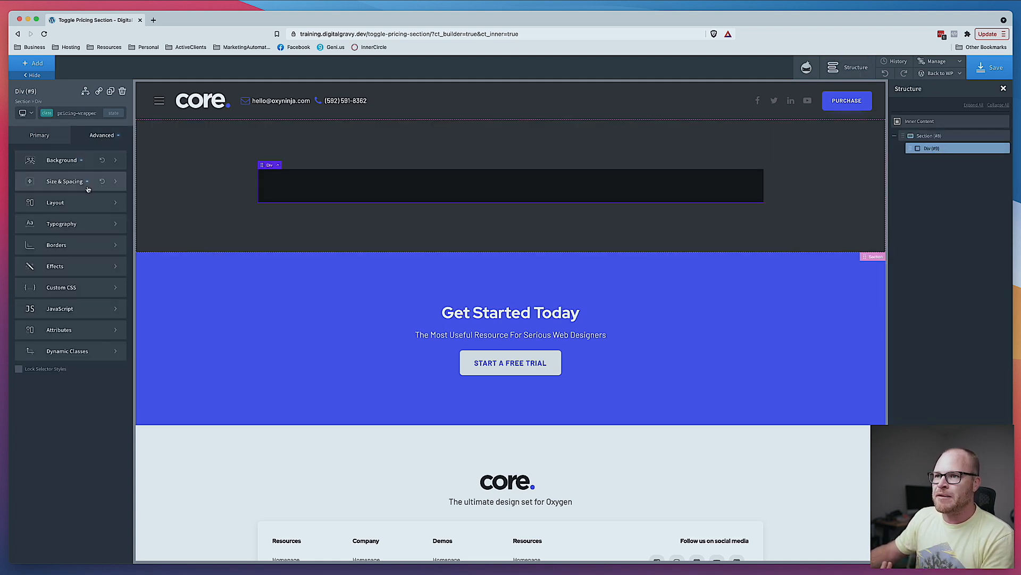
{"action": "left_click", "coordinate": [85, 189]}
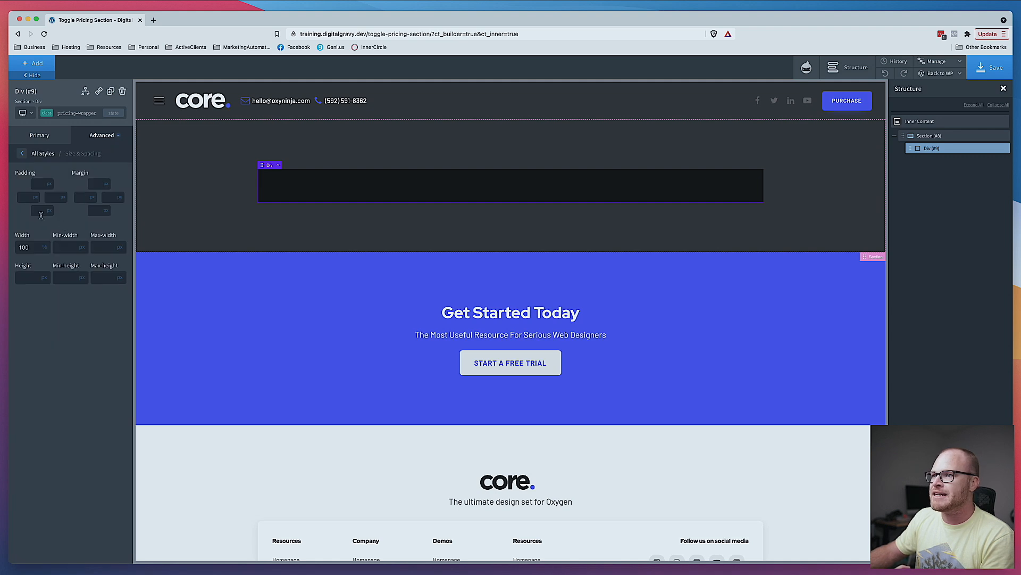
{"action": "left_click", "coordinate": [84, 136]}
{"action": "left_click", "coordinate": [70, 246]}
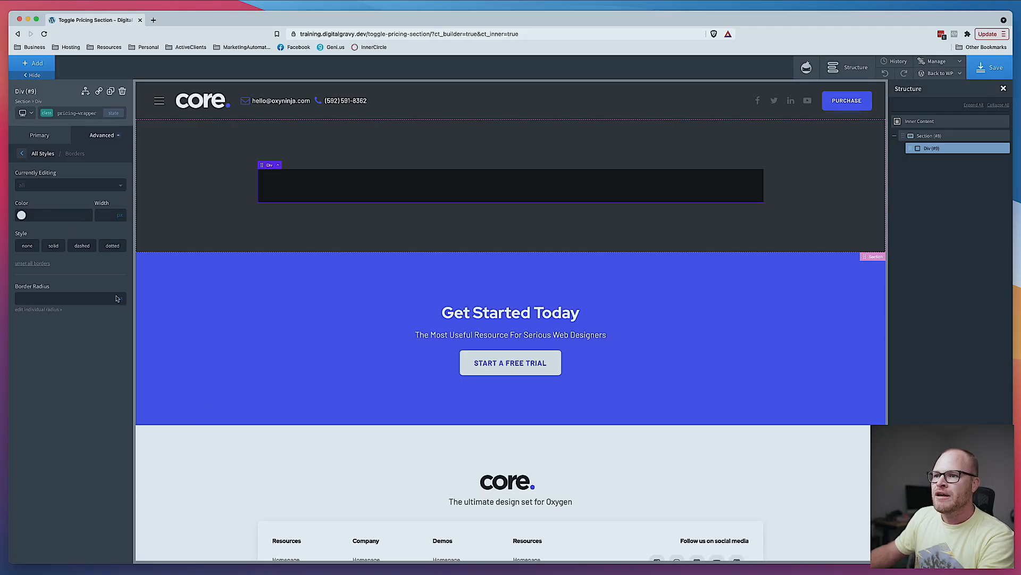
{"action": "left_click", "coordinate": [123, 302]}
{"action": "left_click", "coordinate": [71, 300]}
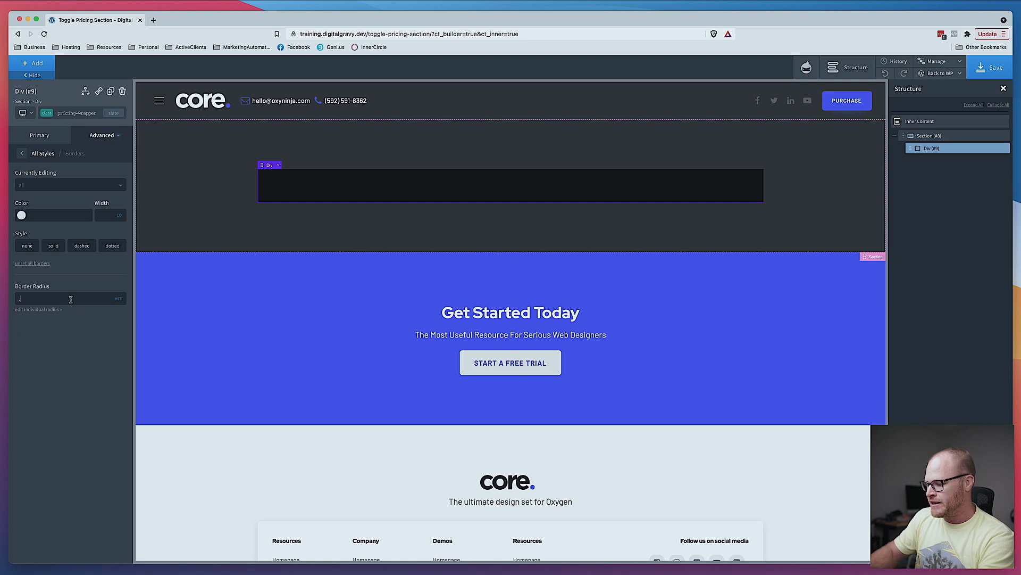
{"action": "left_click", "coordinate": [341, 229]}
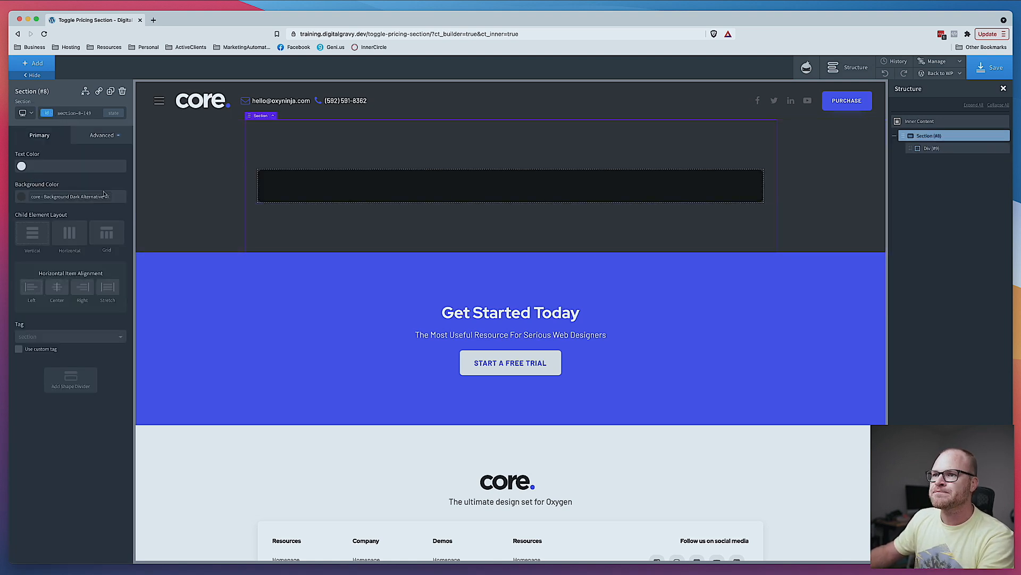
{"action": "left_click", "coordinate": [368, 196]}
- Open the fluid-responsive font-size calculator from the bookmarks in a new tab
{"action": "left_click", "coordinate": [106, 46]}
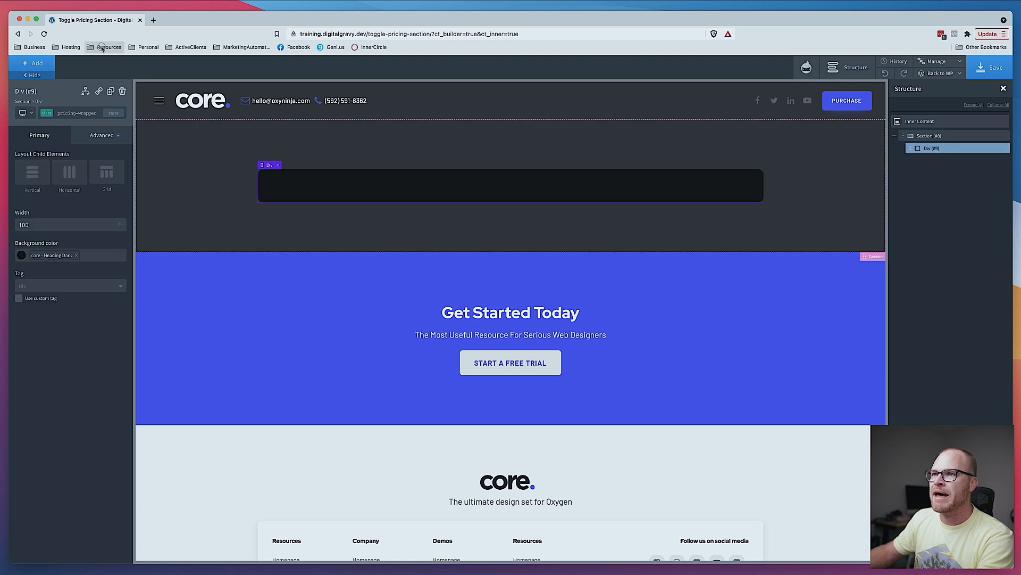
{"action": "left_click", "coordinate": [123, 214], "text": "super"}
{"action": "left_click", "coordinate": [186, 21]}
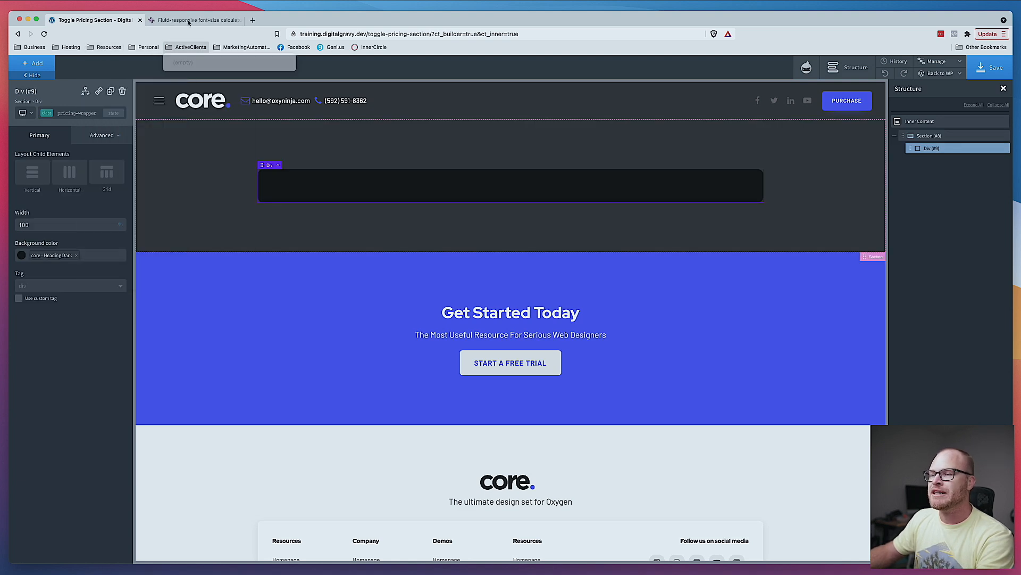
{"action": "left_click", "coordinate": [197, 20]}
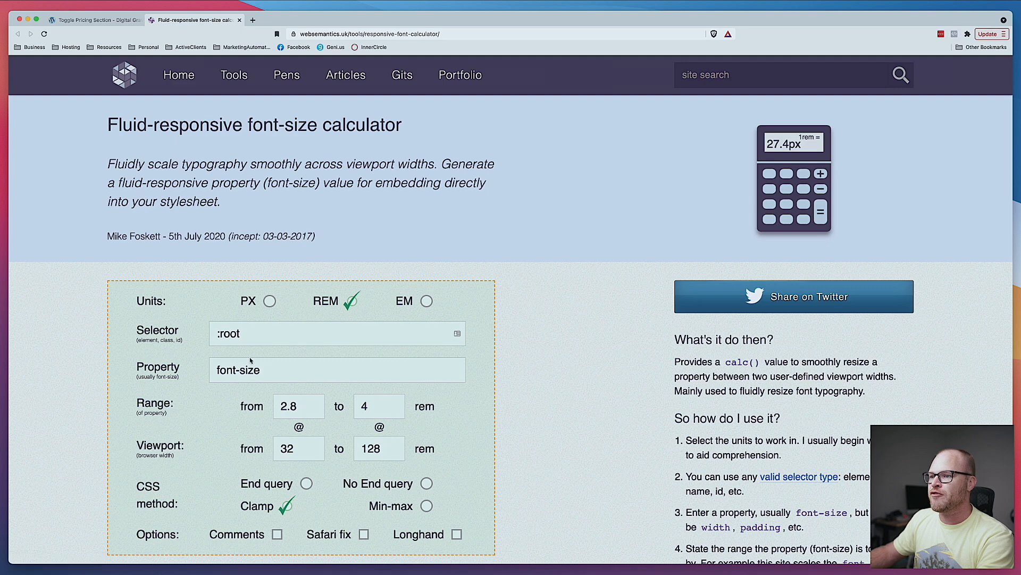
{"action": "scroll", "coordinate": [292, 312], "scroll_direction": "down", "scroll_amount": 3}
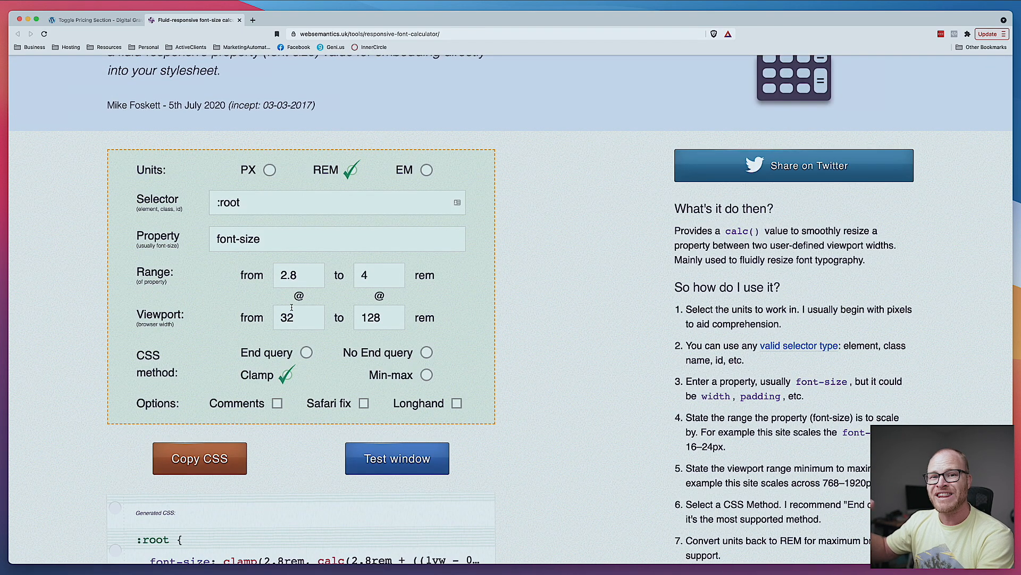
- Copy the generated clamp CSS for a 2.8 to 4 rem range across 32 to 128 rem viewports
{"action": "double_click", "coordinate": [307, 281]}
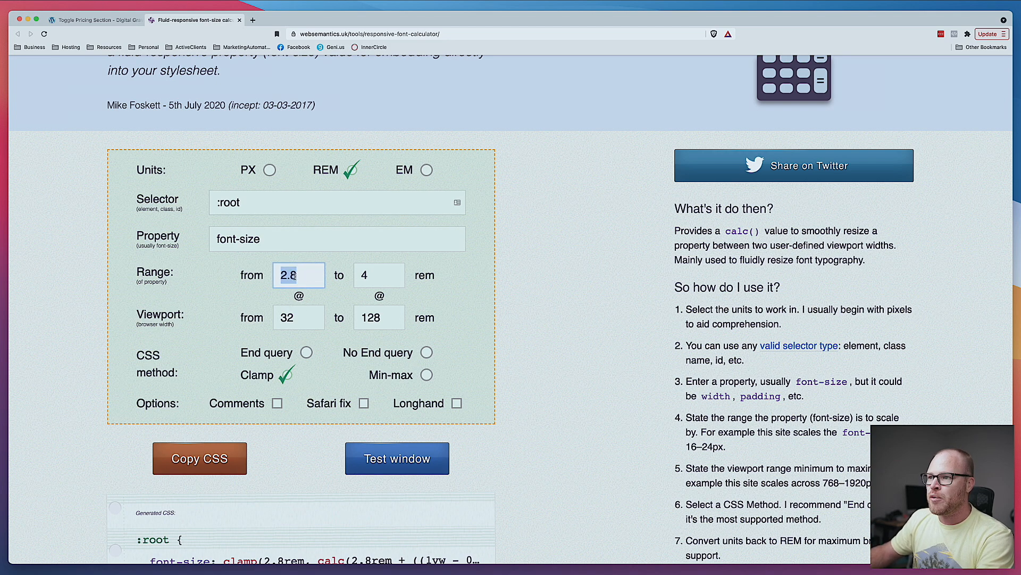
{"action": "double_click", "coordinate": [374, 277]}
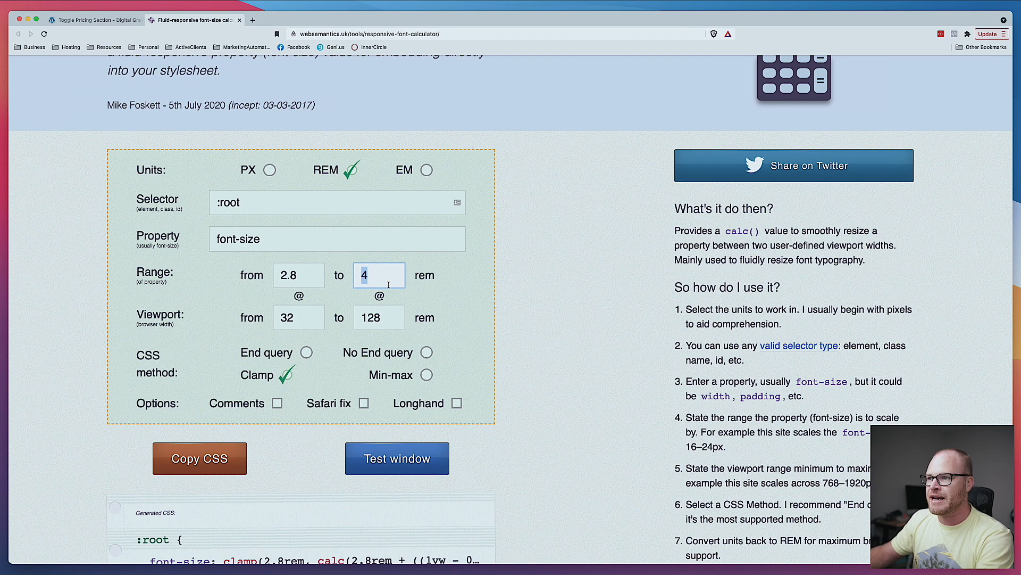
{"action": "double_click", "coordinate": [309, 276]}
{"action": "left_click", "coordinate": [383, 277]}
{"action": "scroll", "coordinate": [370, 325], "scroll_direction": "down", "scroll_amount": 4}
{"action": "left_click", "coordinate": [226, 361]}
{"action": "left_click_drag", "start_coordinate": [221, 377], "coordinate": [475, 376]}
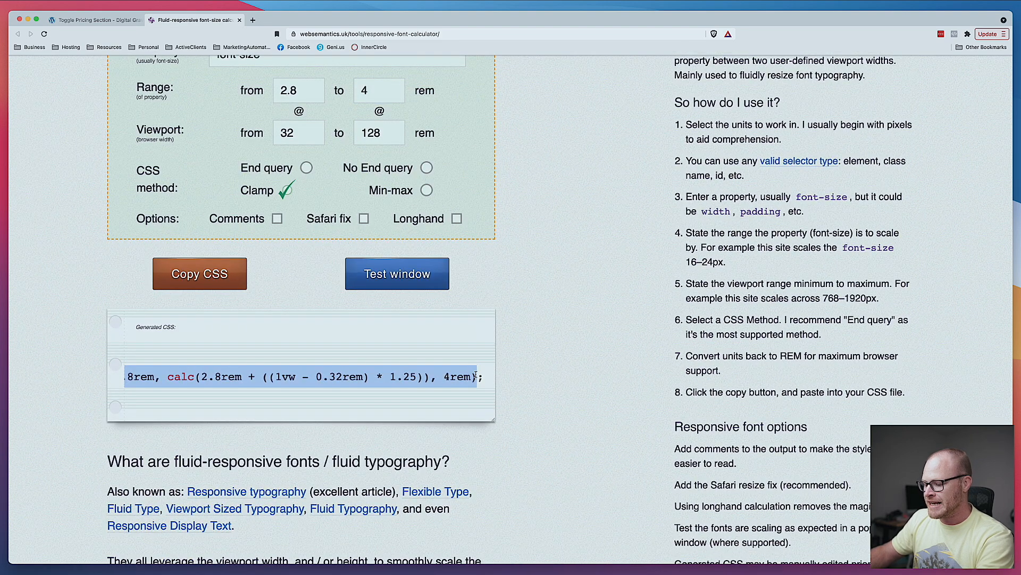
- Paste the clamp value into the div's padding and apply it to all four sides
{"action": "left_click", "coordinate": [85, 22]}
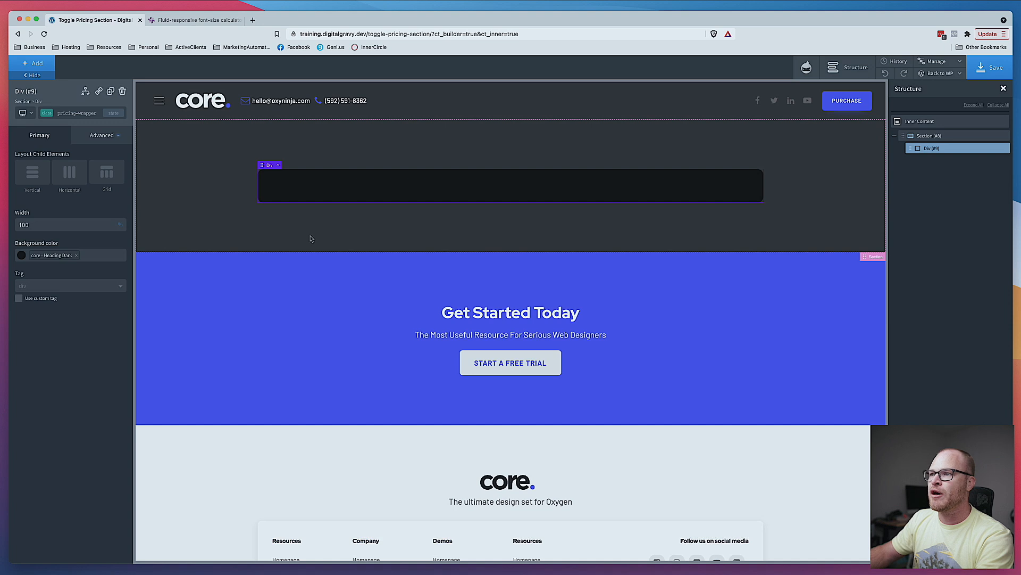
{"action": "left_click", "coordinate": [96, 135]}
{"action": "left_click", "coordinate": [66, 176]}
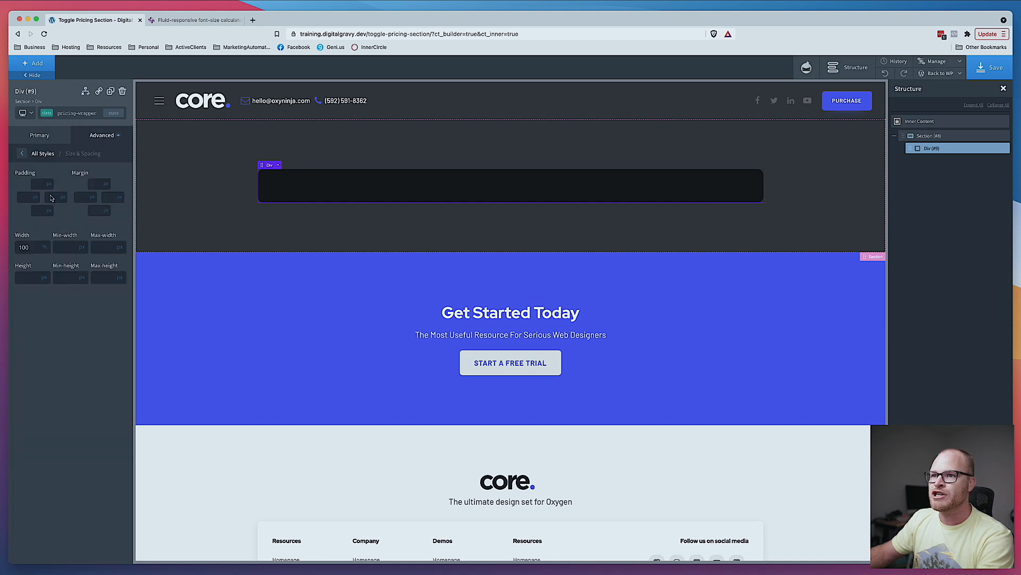
{"action": "left_click", "coordinate": [49, 199]}
{"action": "left_click", "coordinate": [38, 183]}
{"action": "key", "text": "ctrl+v"}
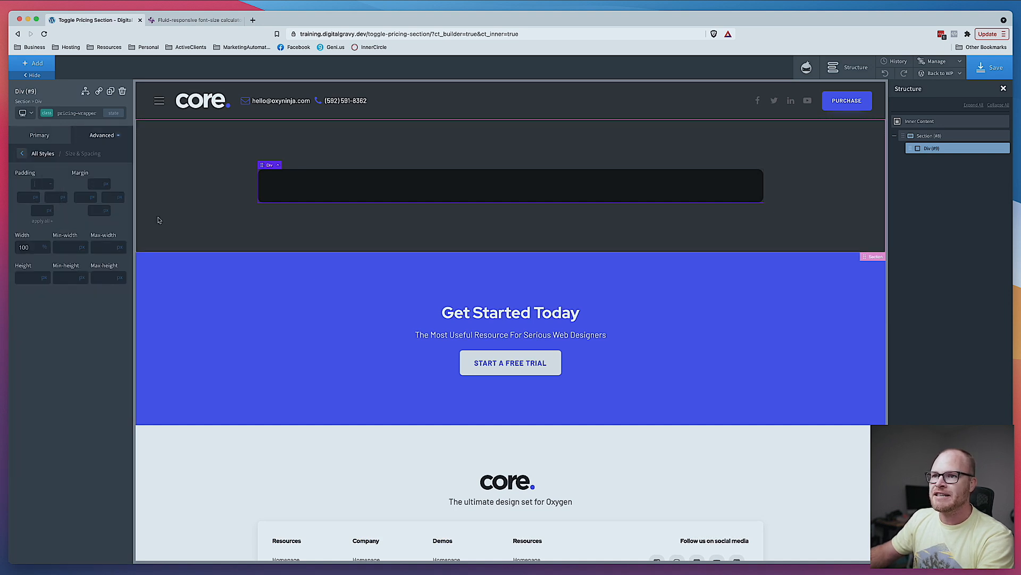
{"action": "left_click", "coordinate": [42, 221]}
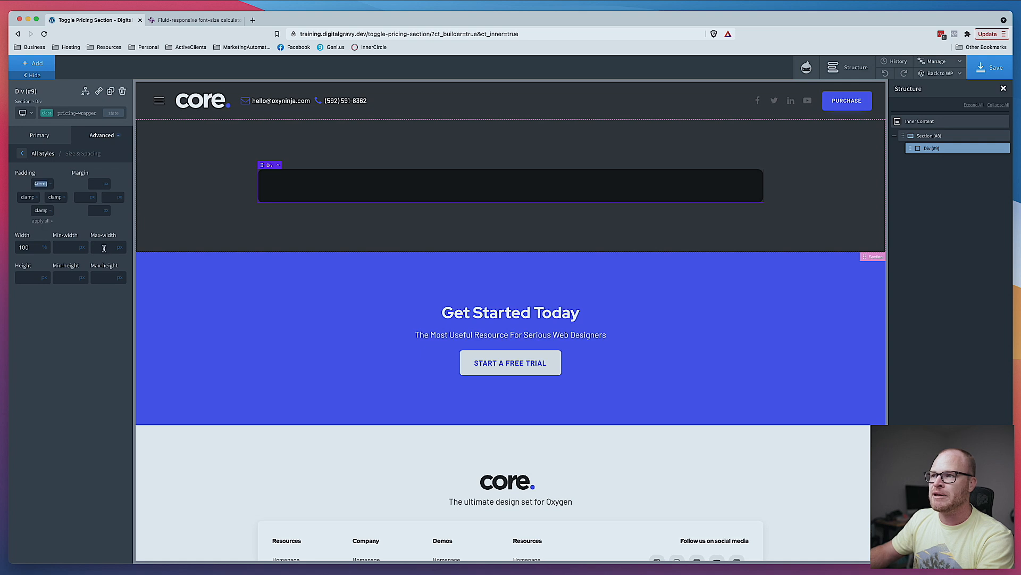
- Add a Heading inside the div and set its tag to h2
{"action": "left_click", "coordinate": [39, 64]}
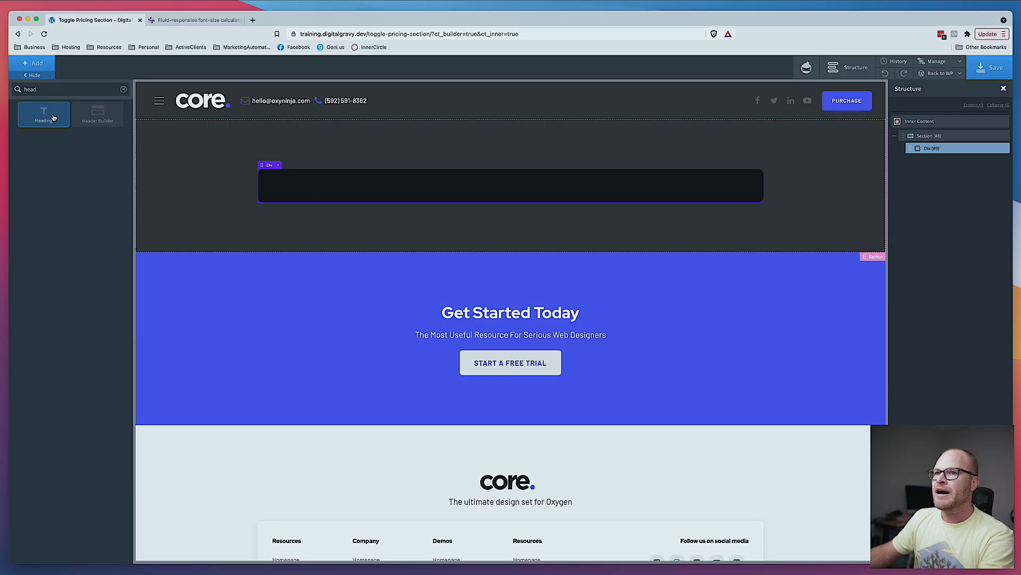
{"action": "left_click", "coordinate": [46, 114]}
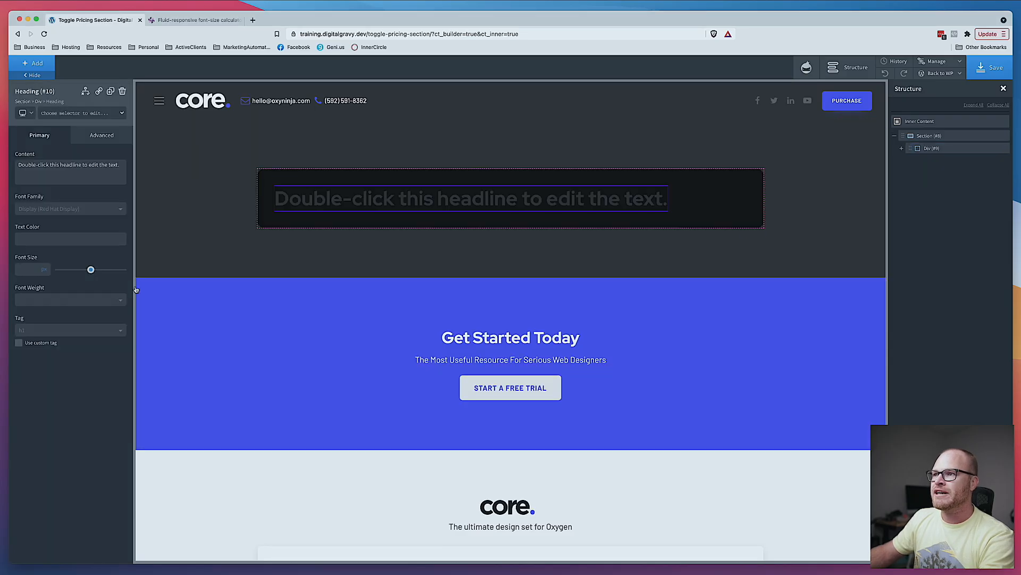
{"action": "left_click", "coordinate": [70, 330]}
{"action": "left_click", "coordinate": [68, 362]}
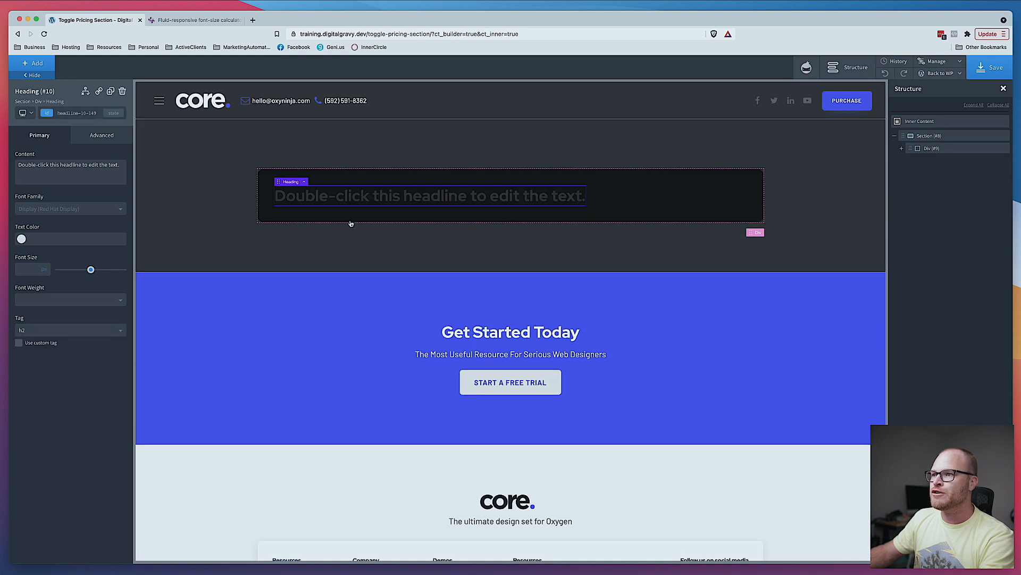
- Change the heading text to "Track for free, forever."
{"action": "double_click", "coordinate": [365, 197]}
{"action": "type", "text": "Track fo"}
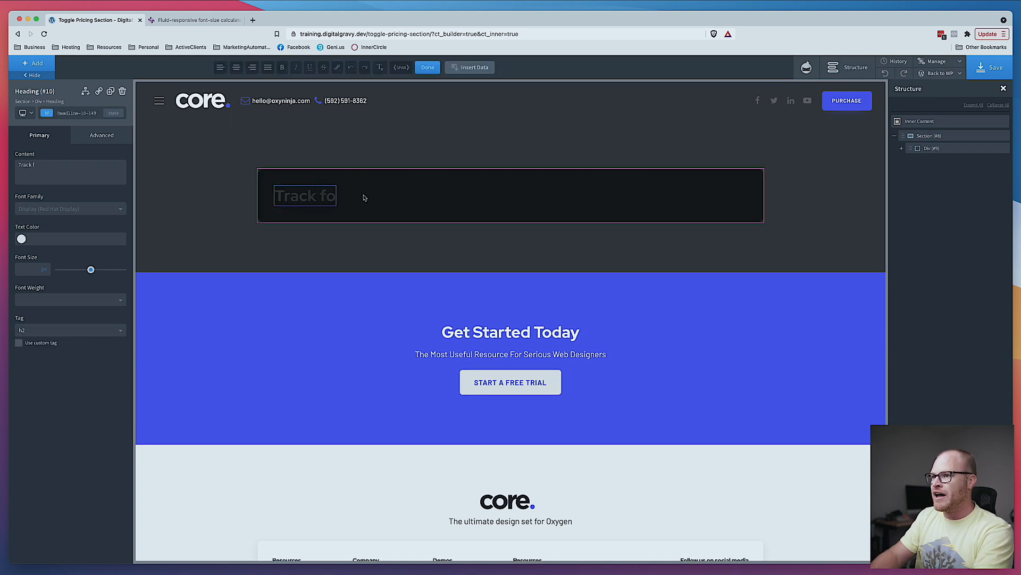
{"action": "type", "text": "r free, forever."}
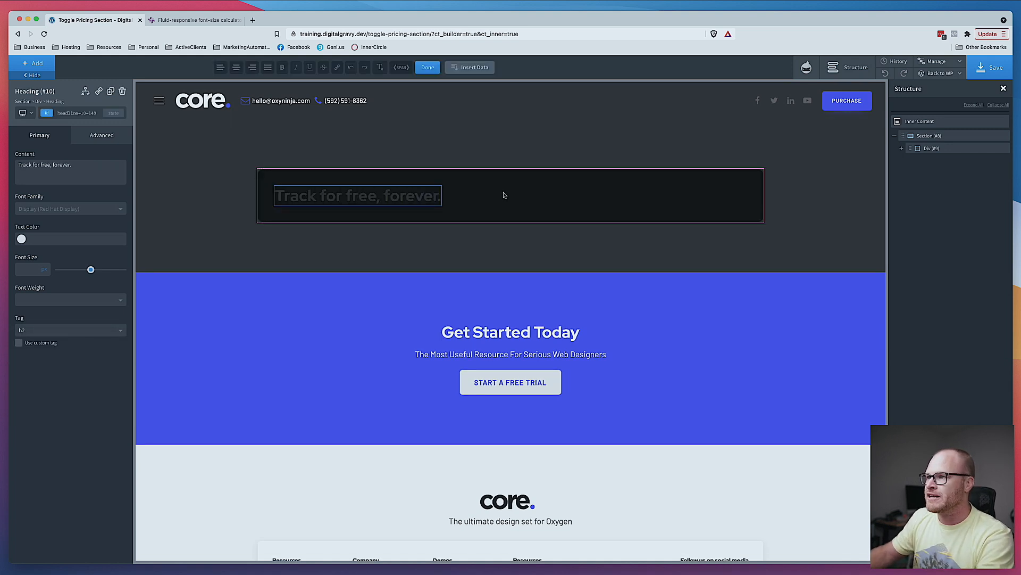
{"action": "left_click", "coordinate": [505, 196]}
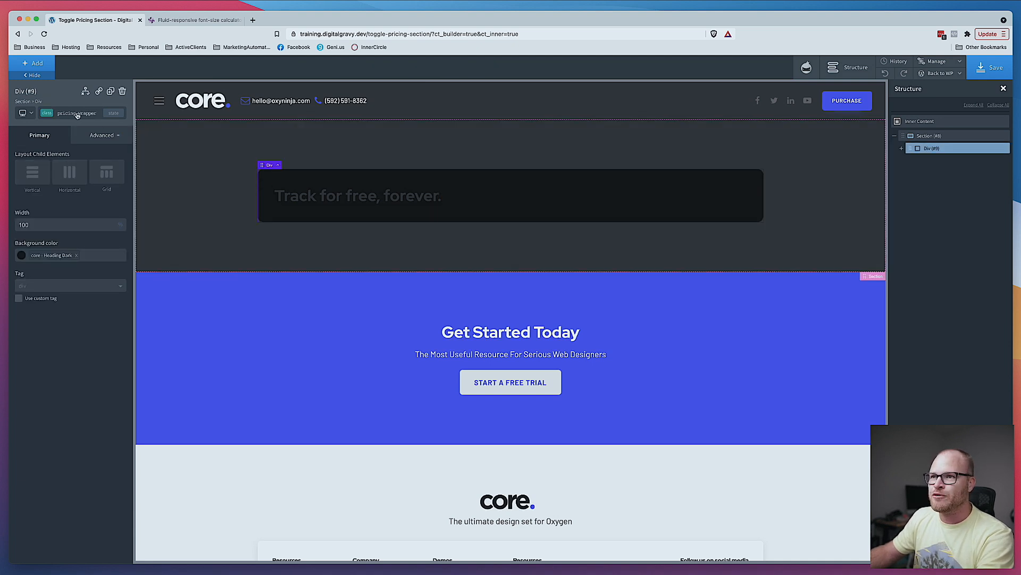
- Set the div's typography color to core - Heading Light
{"action": "key", "text": "super+Tab"}
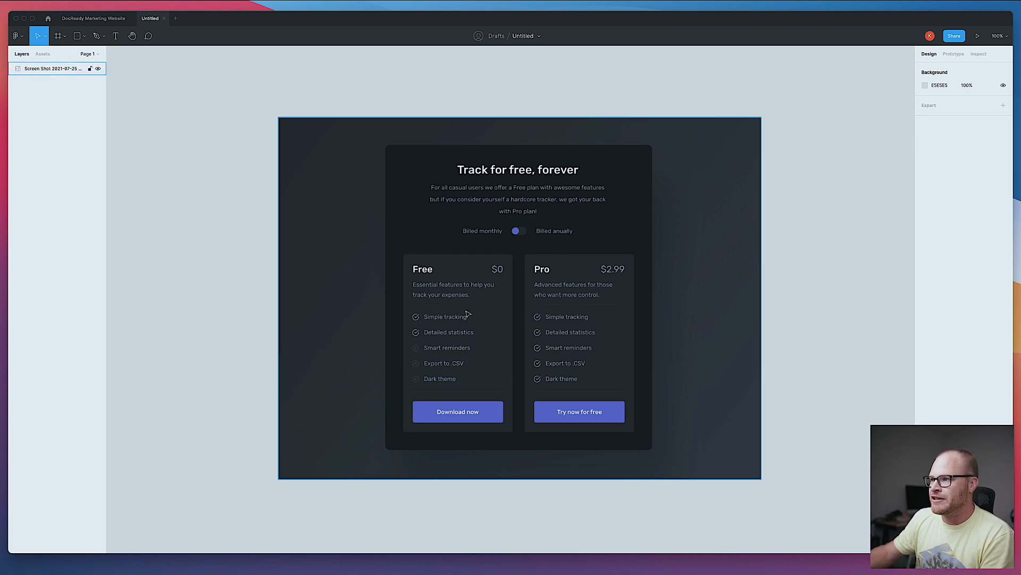
{"action": "left_click", "coordinate": [230, 573]}
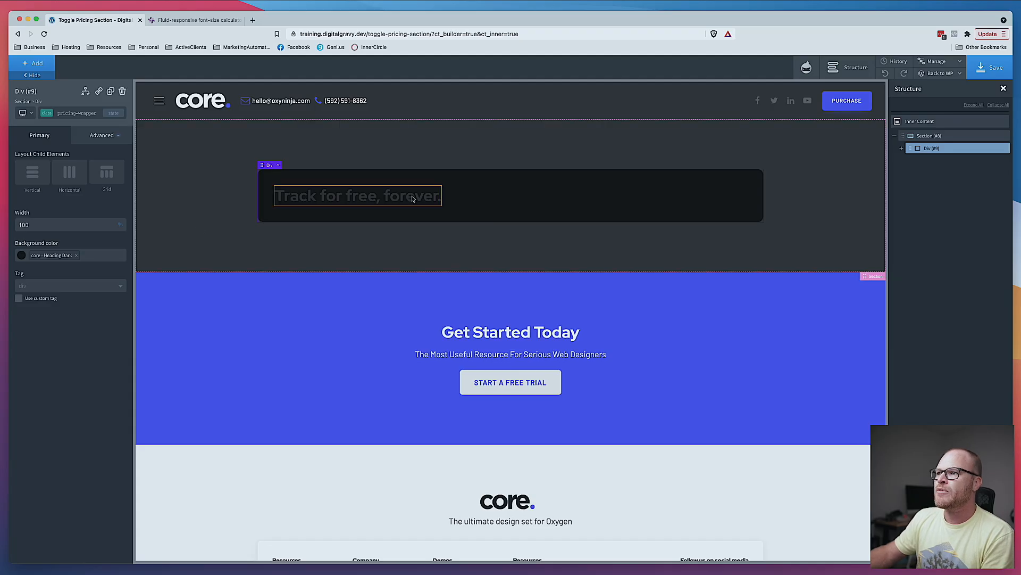
{"action": "left_click", "coordinate": [101, 135]}
{"action": "left_click", "coordinate": [32, 220]}
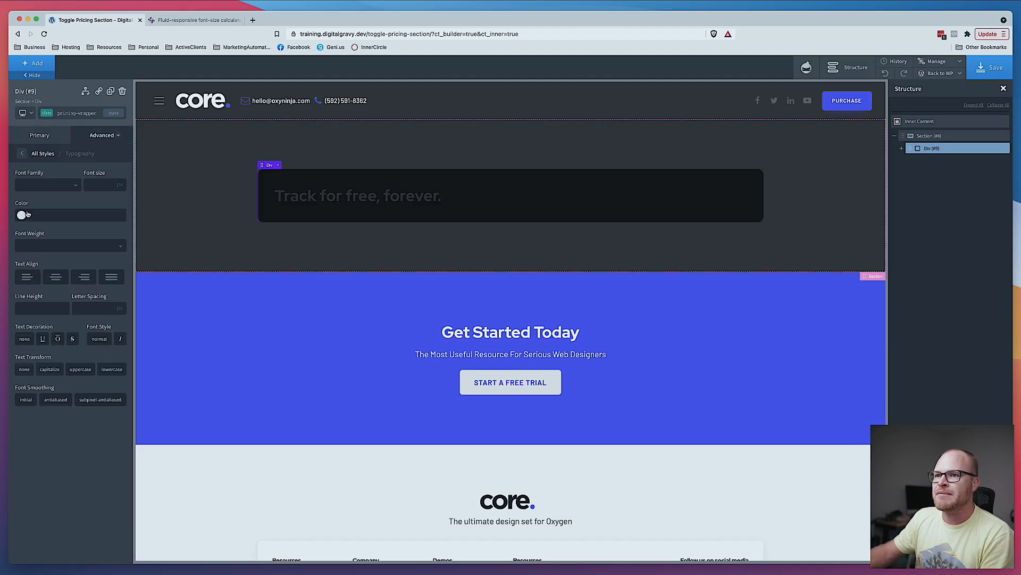
{"action": "left_click", "coordinate": [22, 216]}
{"action": "left_click", "coordinate": [83, 319]}
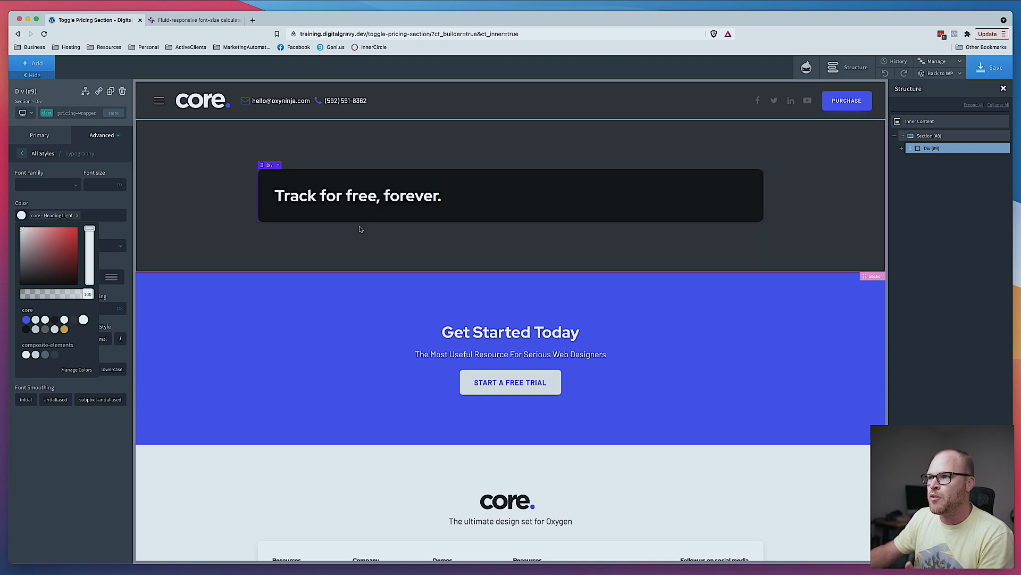
- Set the div's child layout to vertical with centered horizontal alignment
{"action": "left_click", "coordinate": [491, 207]}
{"action": "left_click", "coordinate": [44, 136]}
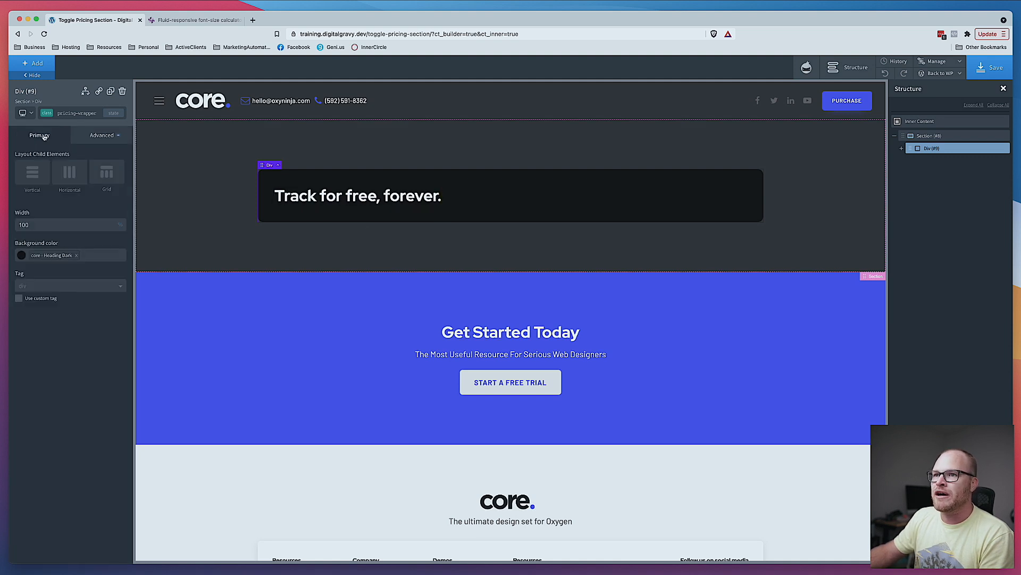
{"action": "left_click", "coordinate": [33, 173]}
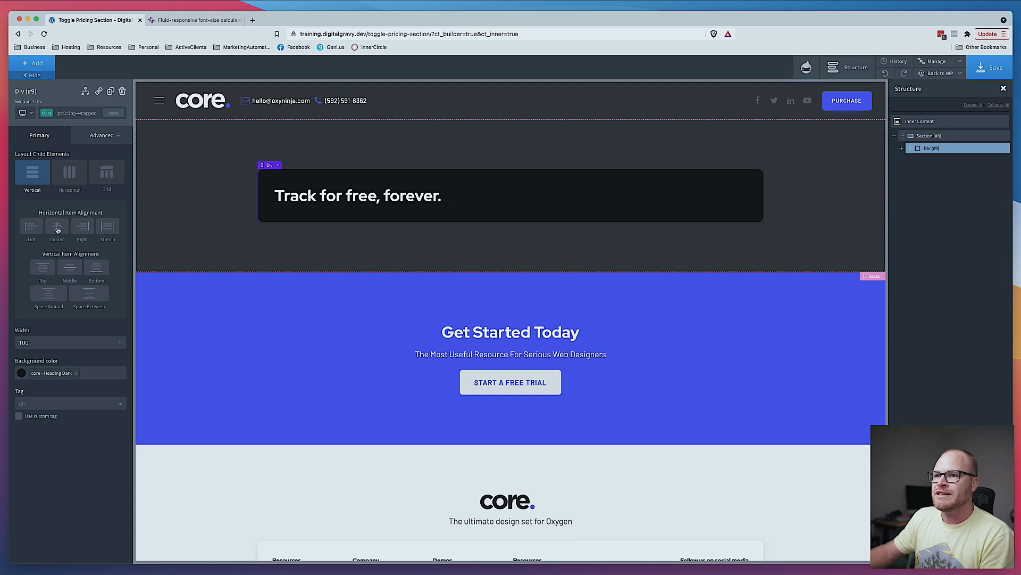
{"action": "left_click", "coordinate": [57, 227]}
- Save the page and preview it on the front end before returning to the builder
{"action": "left_click", "coordinate": [990, 67]}
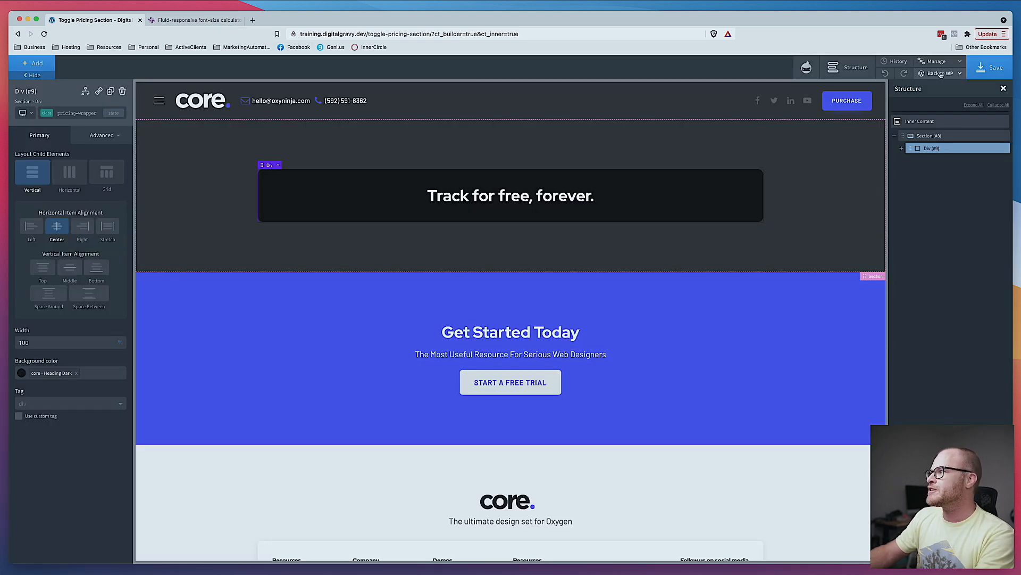
{"action": "left_click", "coordinate": [941, 75]}
{"action": "left_click", "coordinate": [929, 101]}
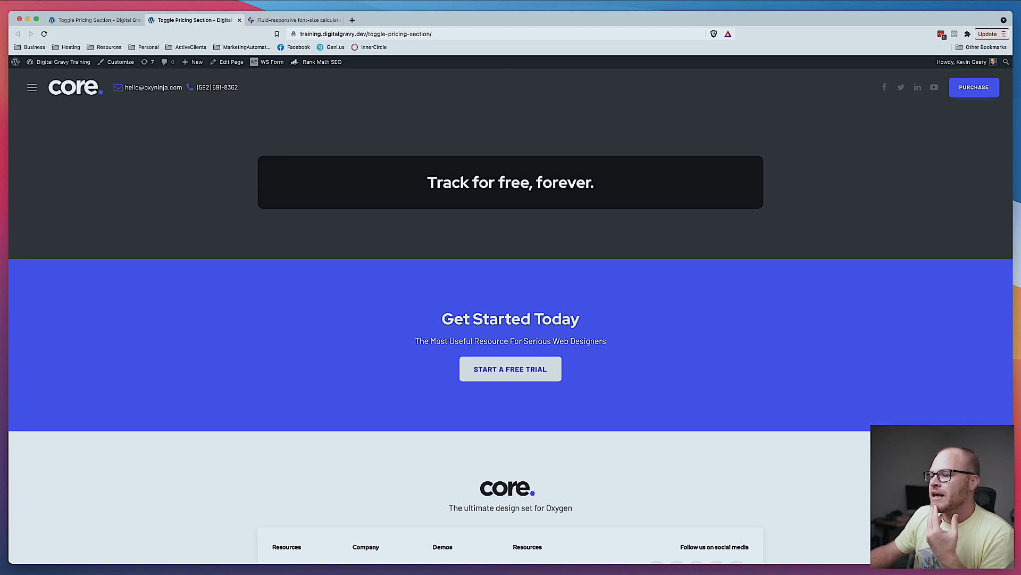
{"action": "key", "text": "super+Tab"}
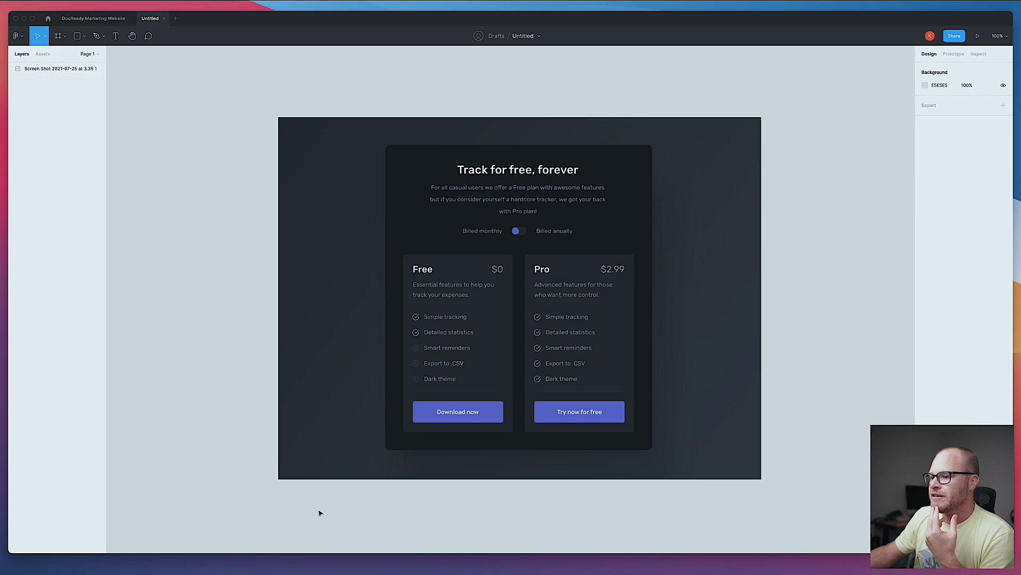
{"action": "key", "text": "super+Tab"}
{"action": "left_click", "coordinate": [98, 21]}
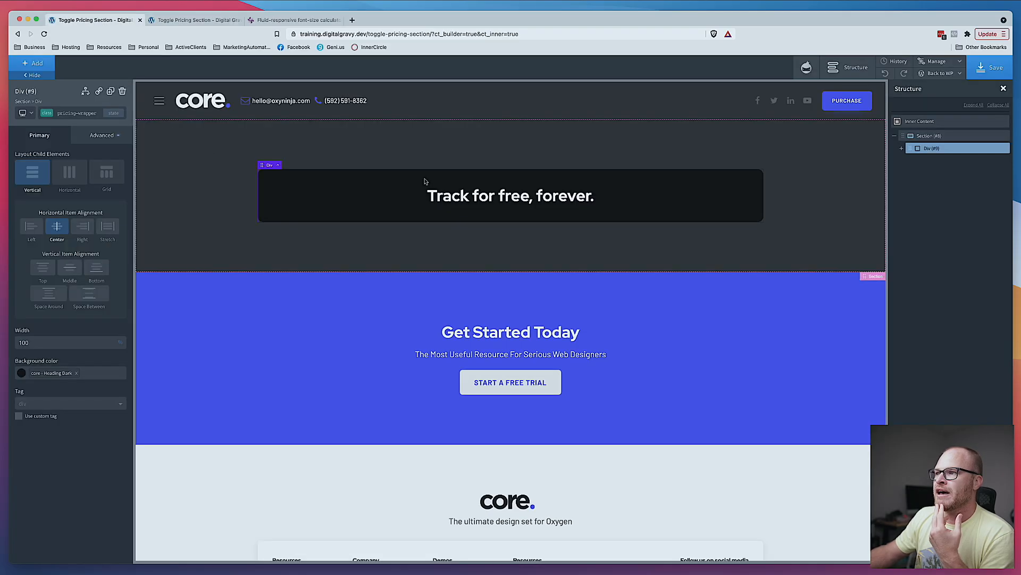
- Add a Text element below the heading inside the div
{"action": "left_click", "coordinate": [485, 197]}
{"action": "left_click", "coordinate": [50, 66]}
{"action": "type", "text": "tex"}
{"action": "left_click", "coordinate": [44, 113]}
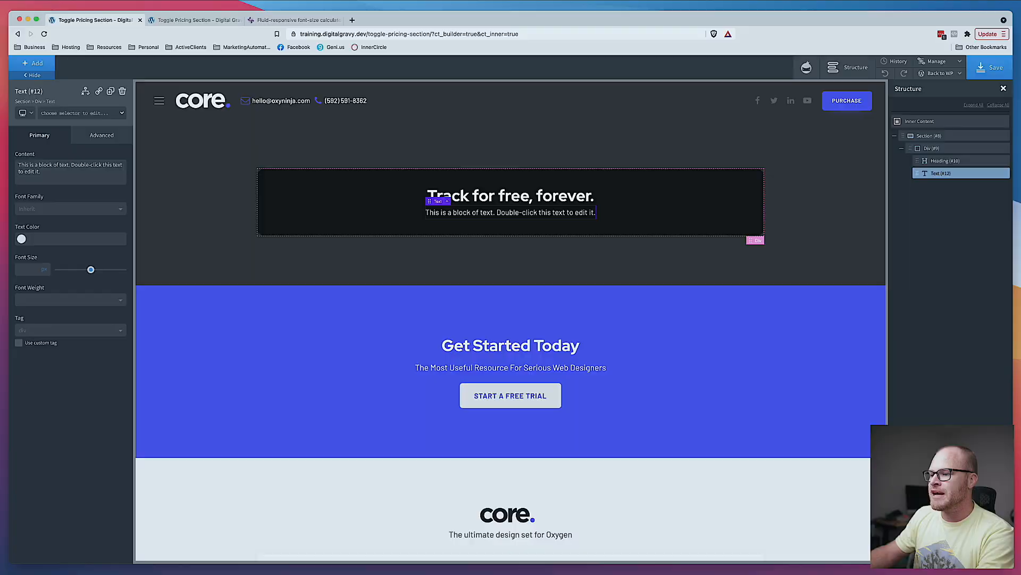
- Set the text to "Choose between our free and pro plan below. We also have annual pricing options if you'd like to save some money."
{"action": "key", "text": "super+Tab"}
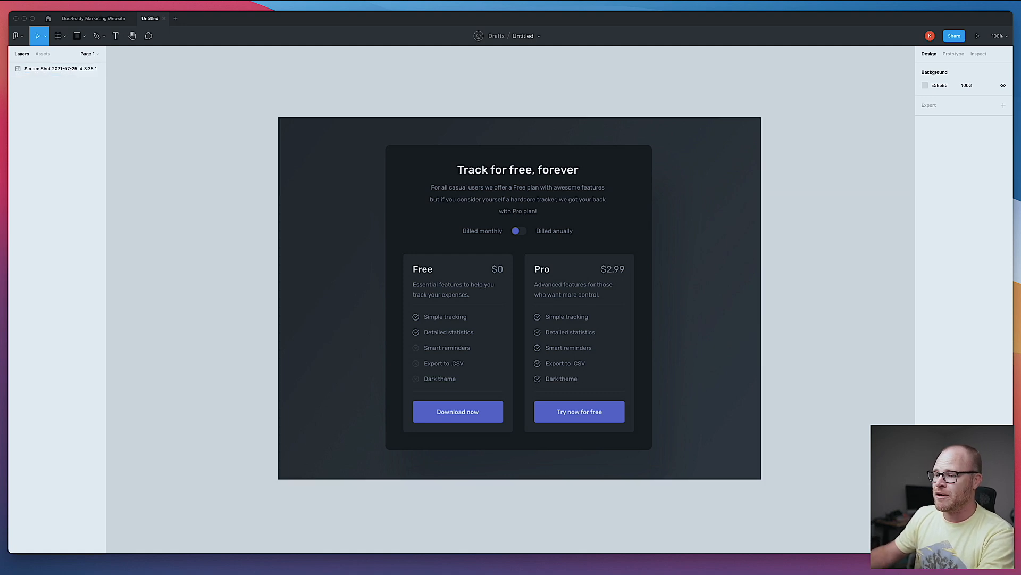
{"action": "key", "text": "super+Tab"}
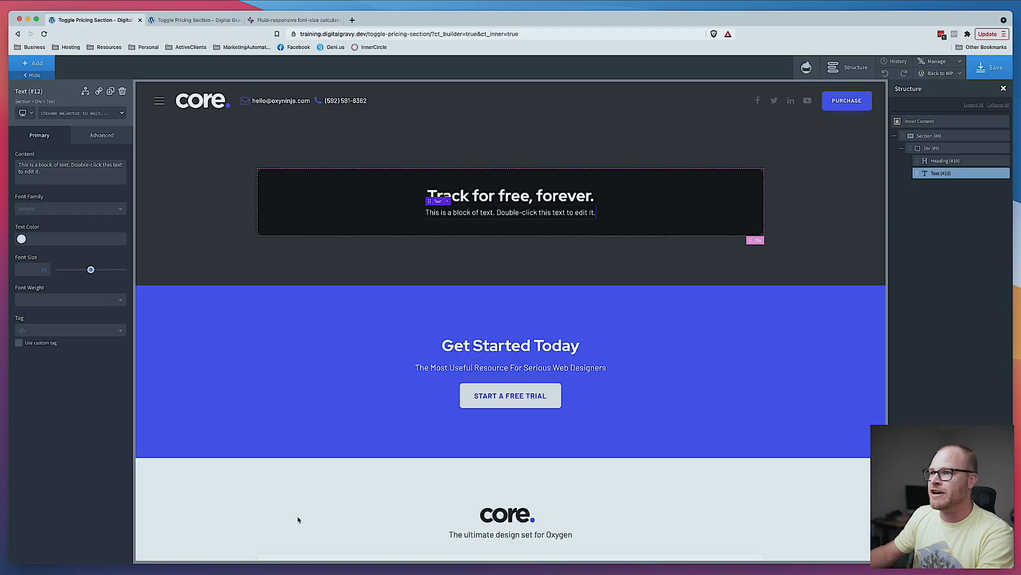
{"action": "double_click", "coordinate": [505, 219]}
{"action": "type", "text": "Ch"}
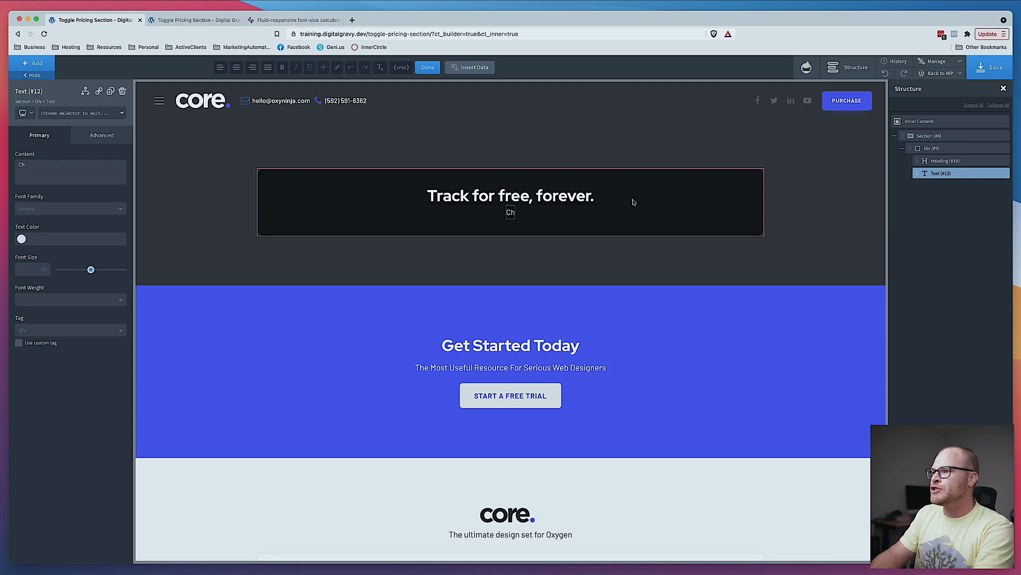
{"action": "type", "text": "oose between our free an dpro"}
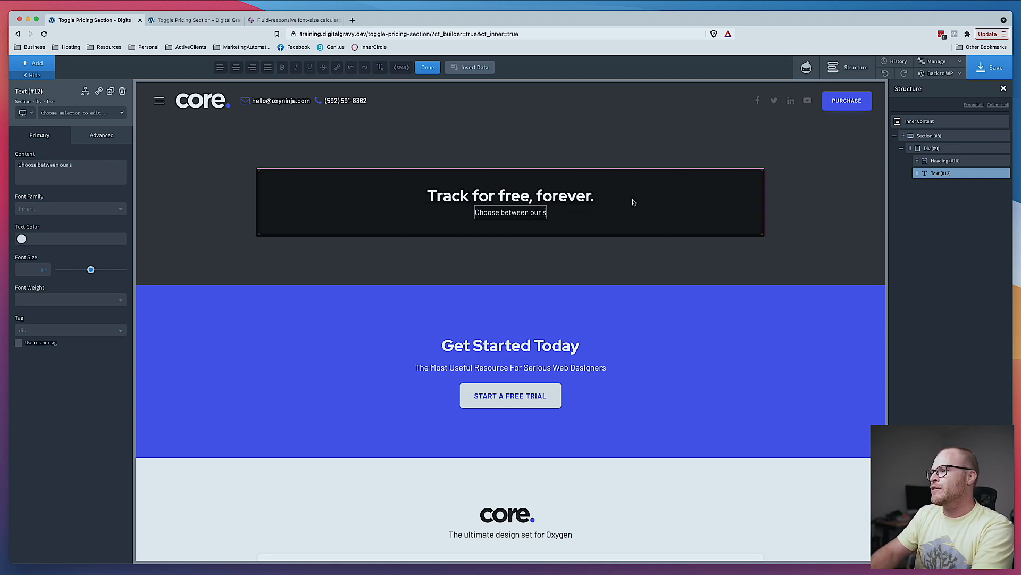
{"action": "key", "text": "BackSpace"}
{"action": "key", "text": "BackSpace"}
{"action": "key", "text": "BackSpace"}
{"action": "key", "text": "BackSpace"}
{"action": "key", "text": "BackSpace"}
{"action": "type", "text": "d pro plan below."}
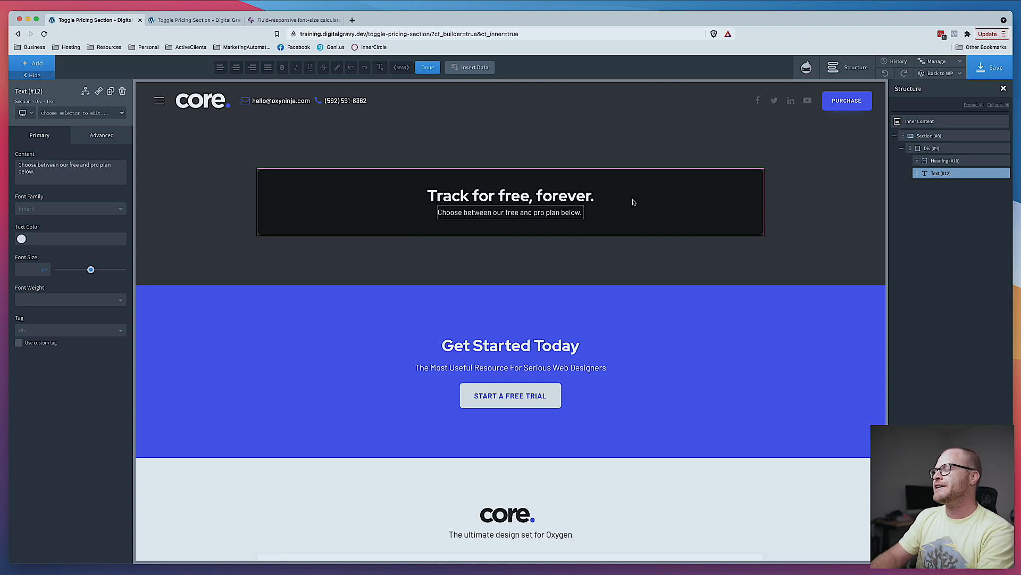
{"action": "key", "text": "BackSpace"}
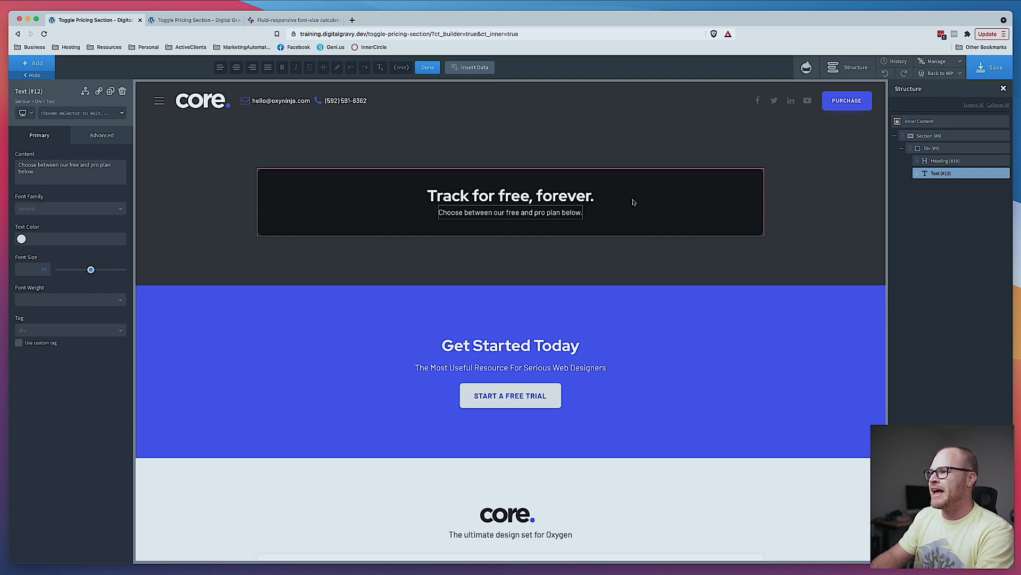
{"action": "type", "text": "The p"}
{"action": "key", "text": "BackSpace"}
{"action": "key", "text": "BackSpace"}
{"action": "key", "text": "BackSpace"}
{"action": "key", "text": "BackSpace"}
{"action": "key", "text": "BackSpace"}
{"action": "type", "text": "We a"}
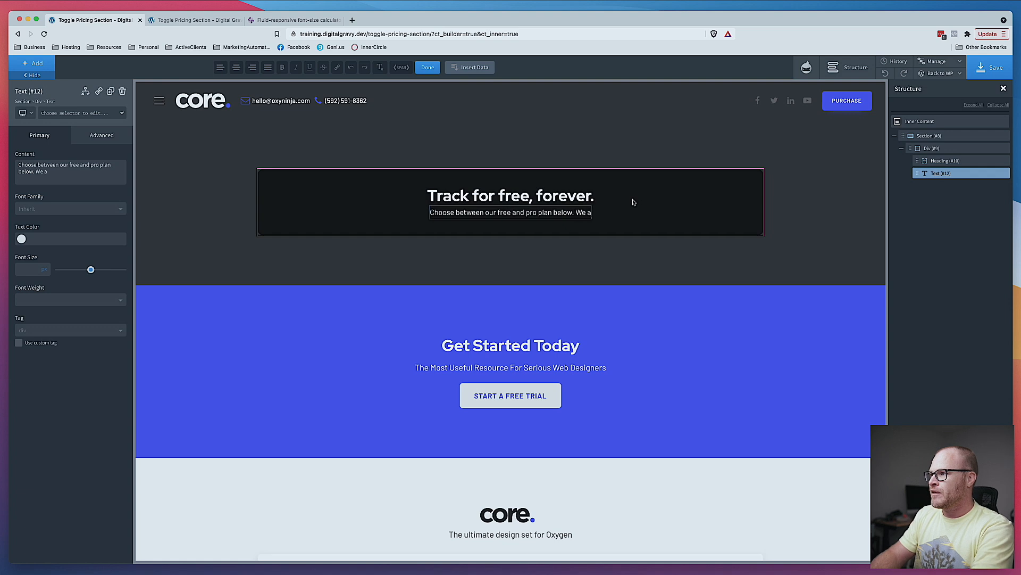
{"action": "type", "text": "lso have annual pricing opt"}
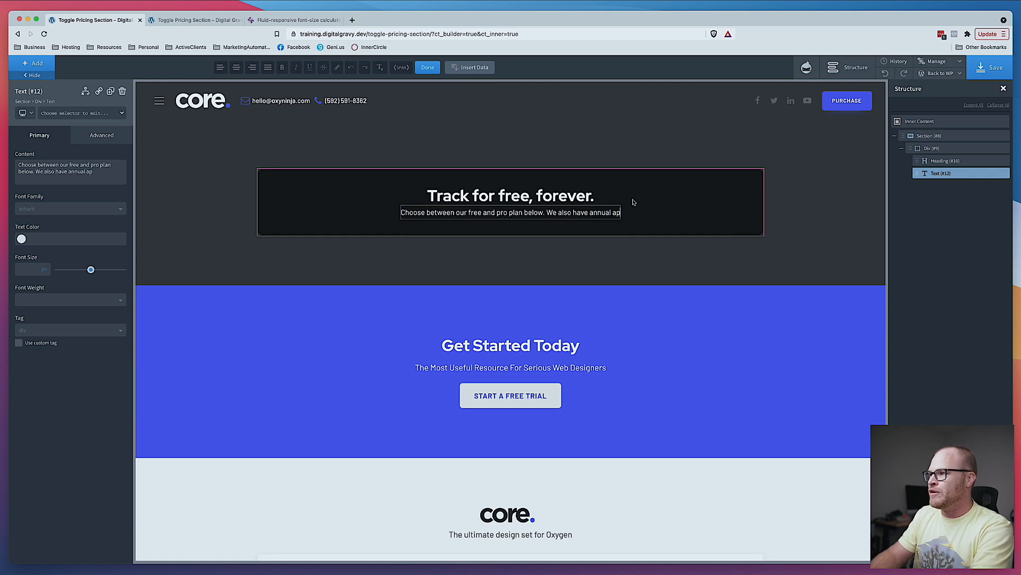
{"action": "type", "text": "ions if"}
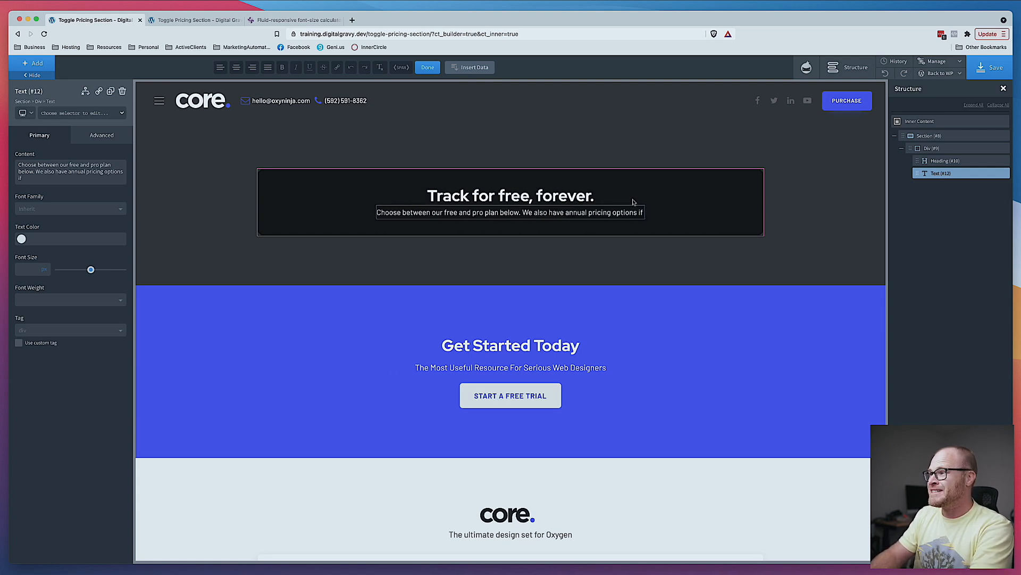
{"action": "type", "text": " you'd like to save some mon"}
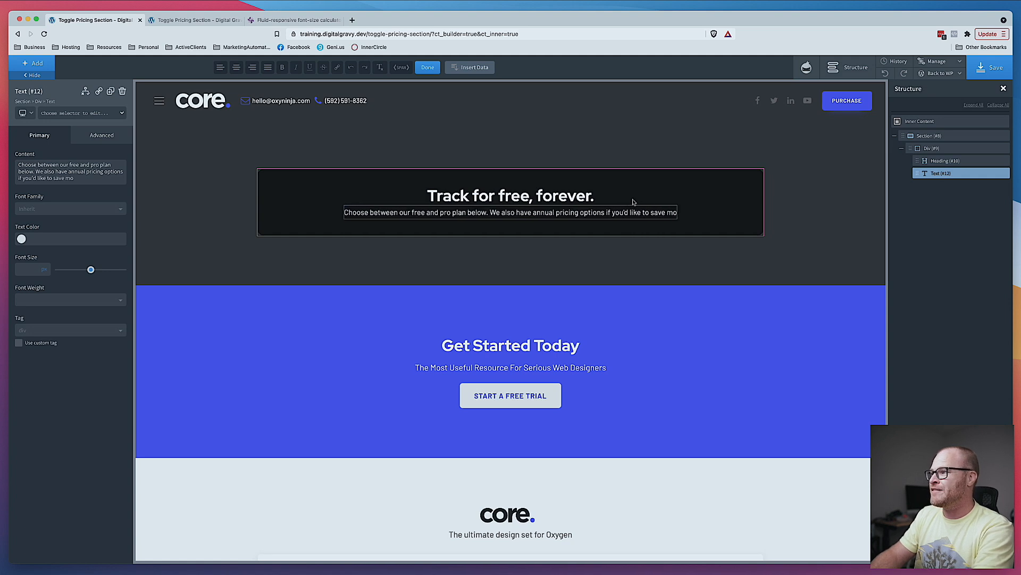
{"action": "type", "text": "ey."}
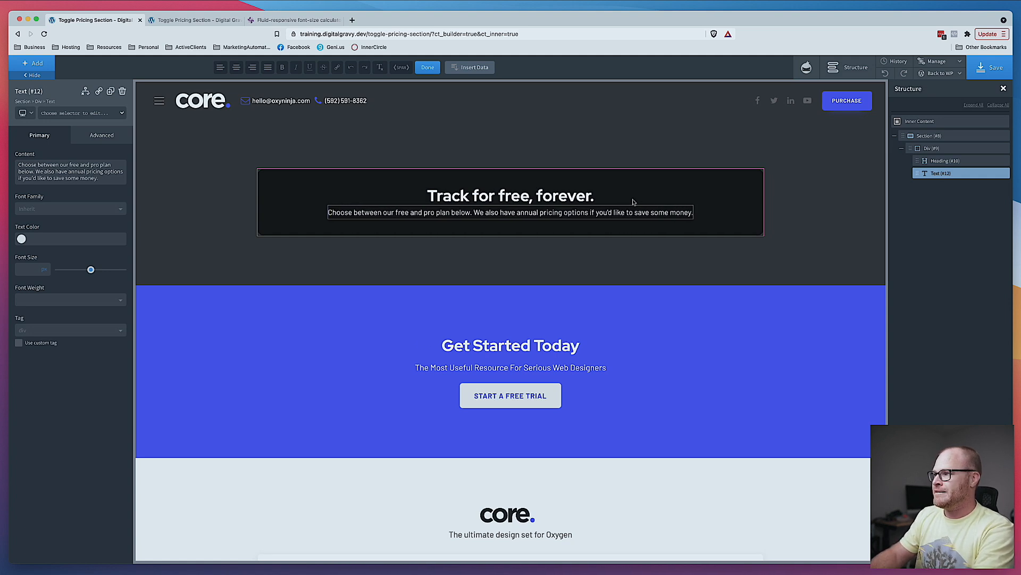
- Apply the max-w-480 class to the intro text element
{"action": "left_click", "coordinate": [77, 113]}
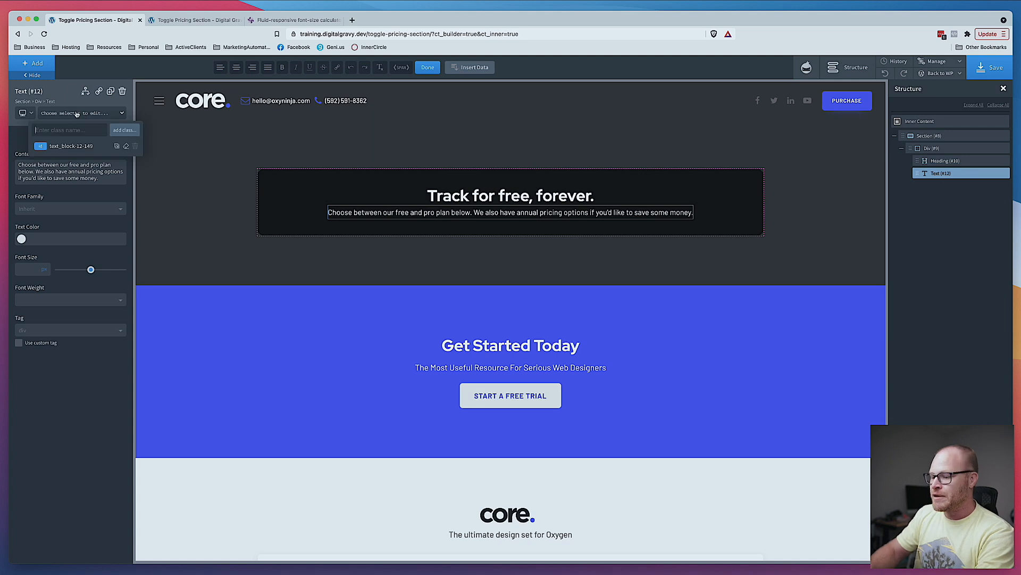
{"action": "type", "text": "max"}
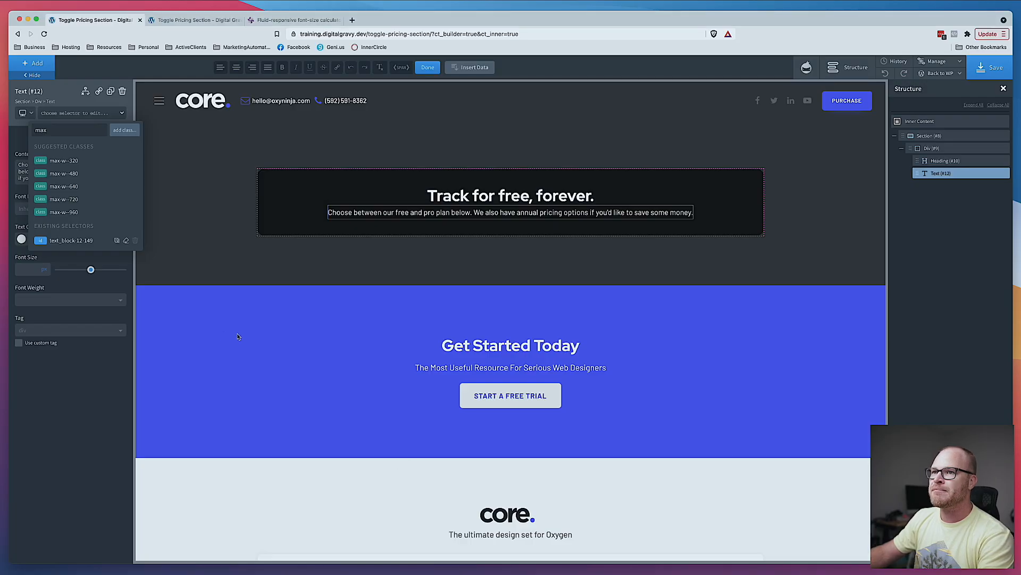
{"action": "left_click", "coordinate": [72, 174]}
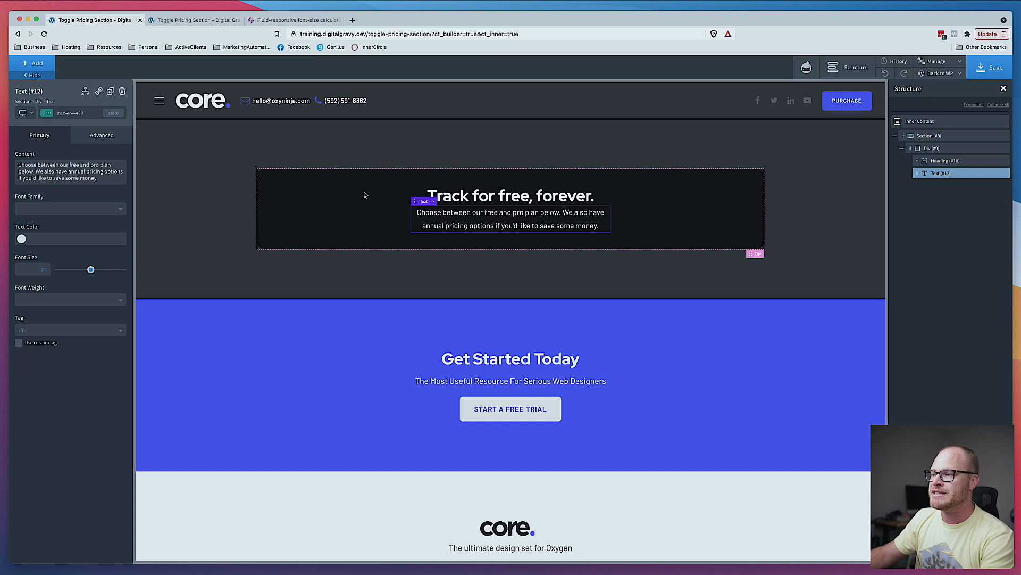
- Add the class pricing-wrapper__heading to the heading
{"action": "left_click", "coordinate": [555, 198]}
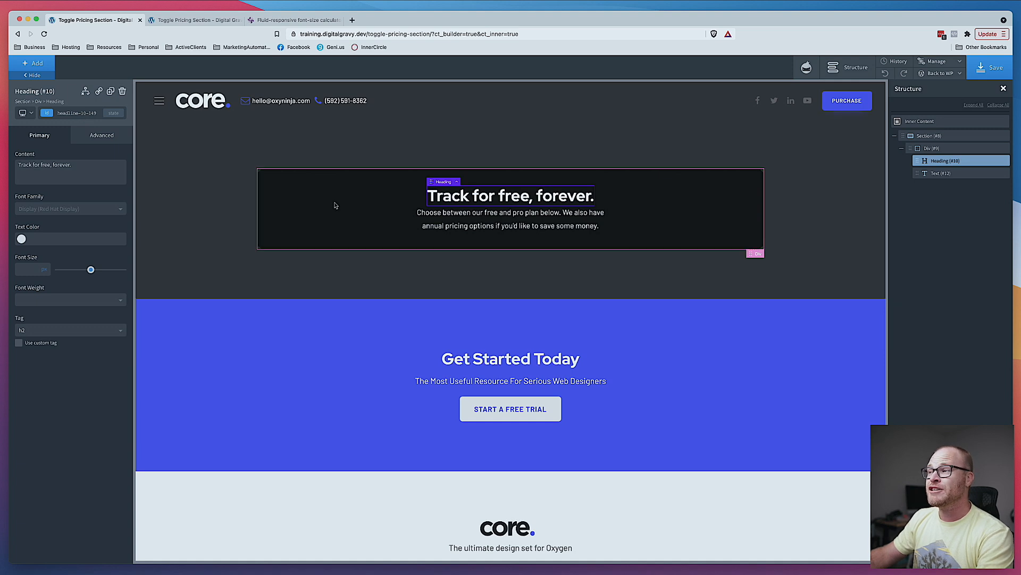
{"action": "left_click", "coordinate": [303, 196]}
{"action": "left_click", "coordinate": [532, 195]}
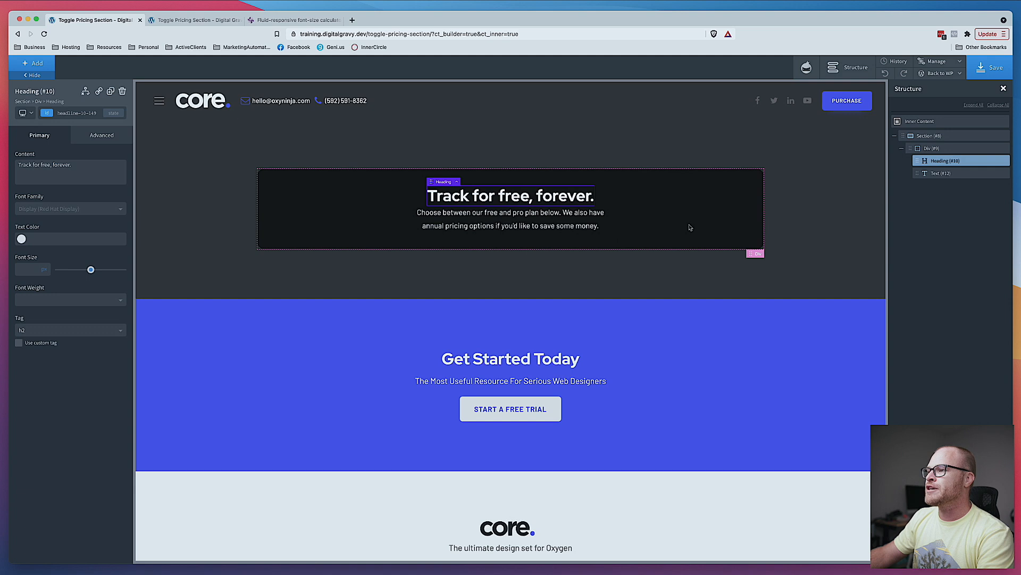
{"action": "left_click", "coordinate": [351, 221]}
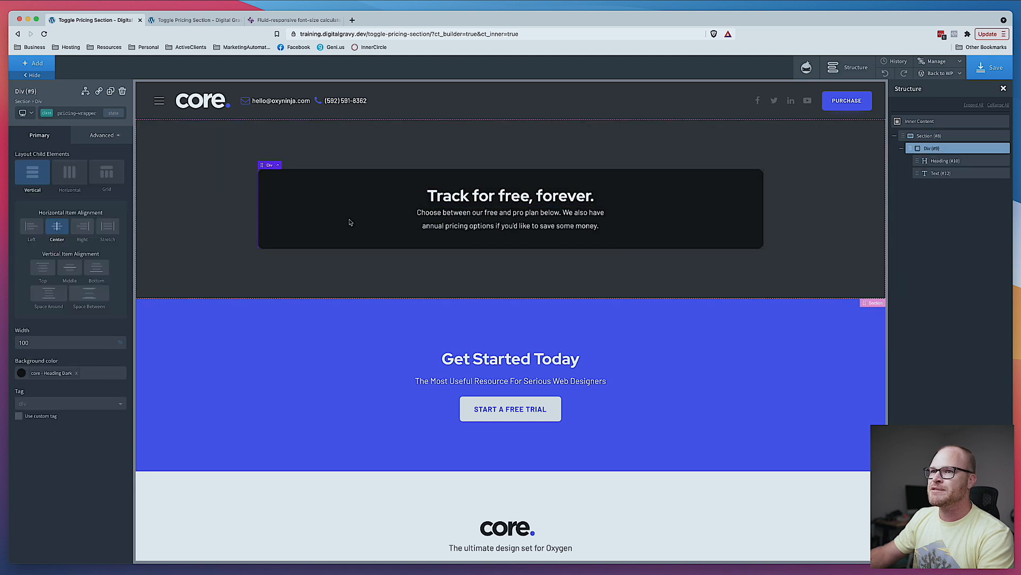
{"action": "left_click", "coordinate": [531, 199]}
{"action": "left_click", "coordinate": [88, 112]}
{"action": "type", "text": "pricing-wrapper__heading"}
{"action": "key", "text": "Return"}
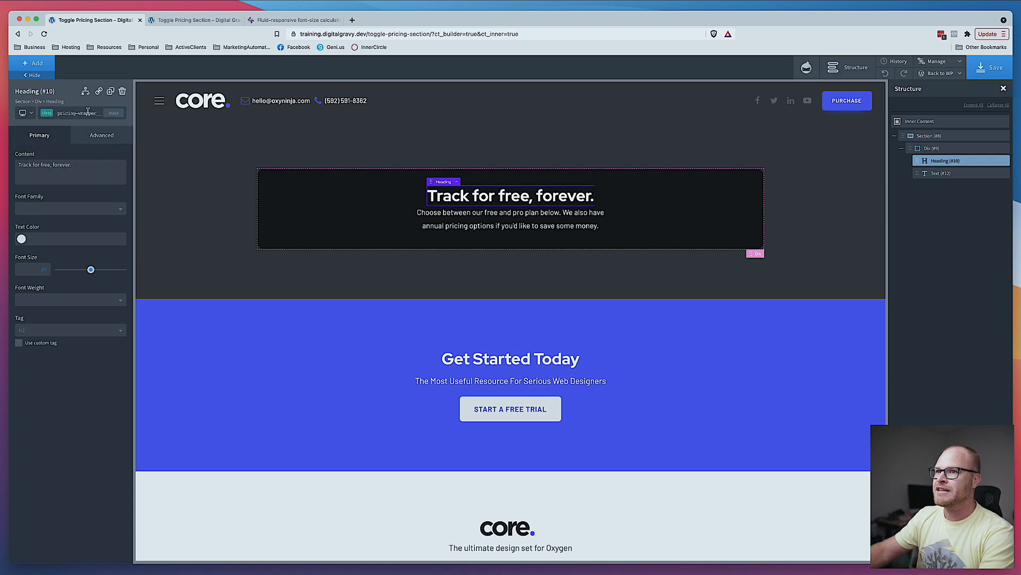
- Add the class pricing-wrapper__intro-text to the intro text element
{"action": "left_click", "coordinate": [524, 226]}
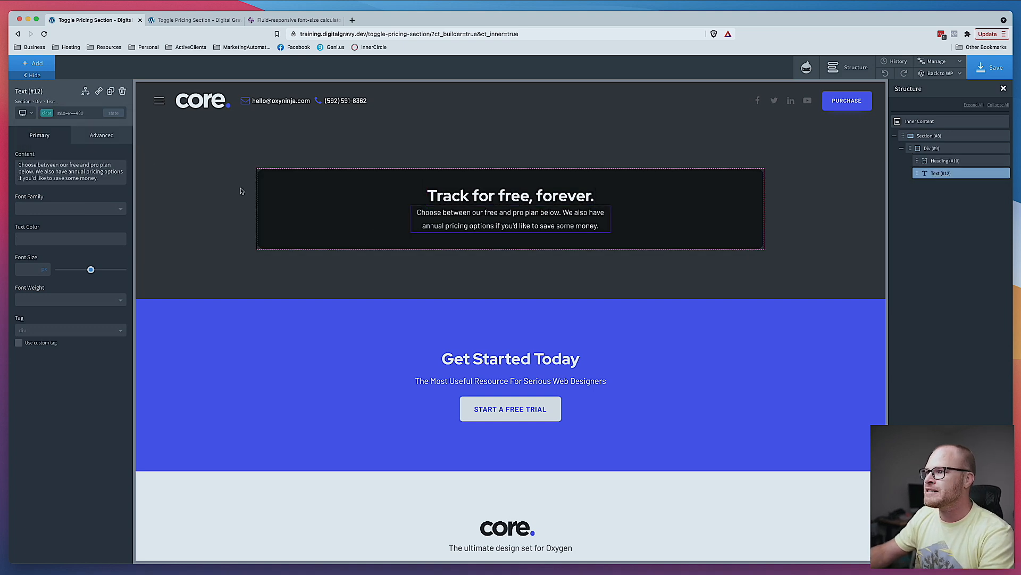
{"action": "left_click", "coordinate": [81, 114]}
{"action": "type", "text": "pricing-wrap"}
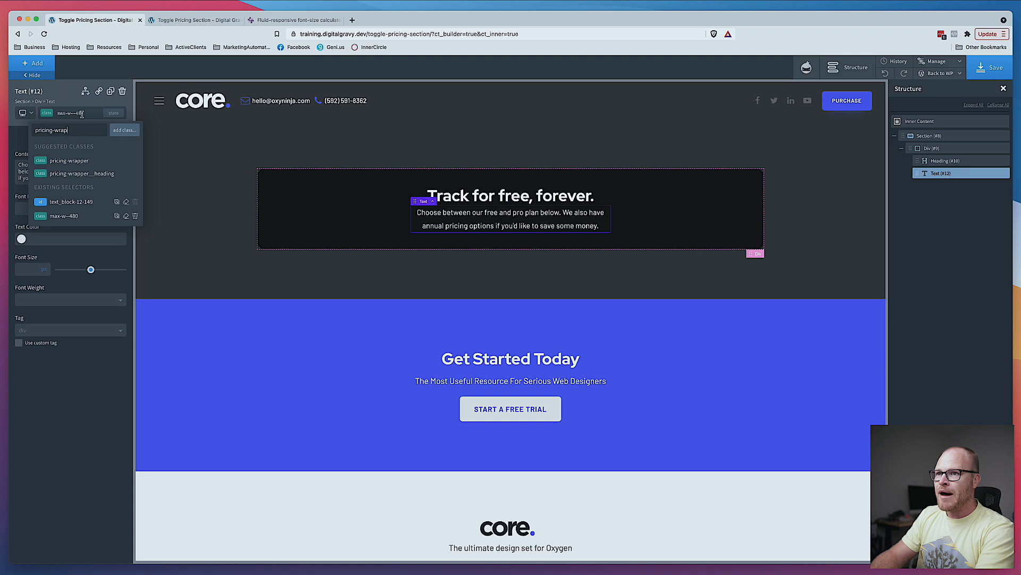
{"action": "type", "text": "per__intro-text"}
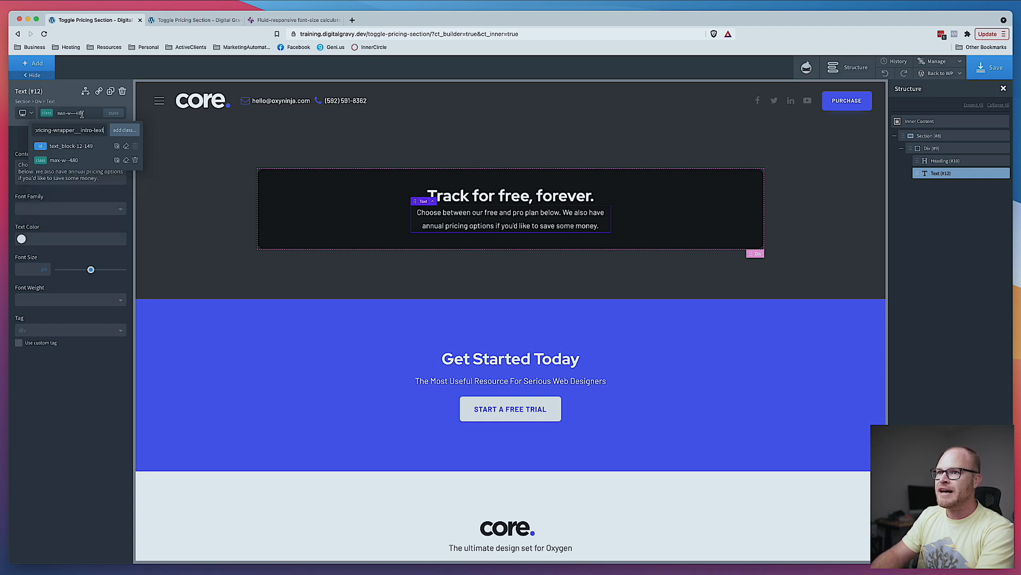
{"action": "key", "text": "Return"}
- Set the heading's bottom margin to 3 in its size and spacing settings
{"action": "left_click", "coordinate": [471, 203]}
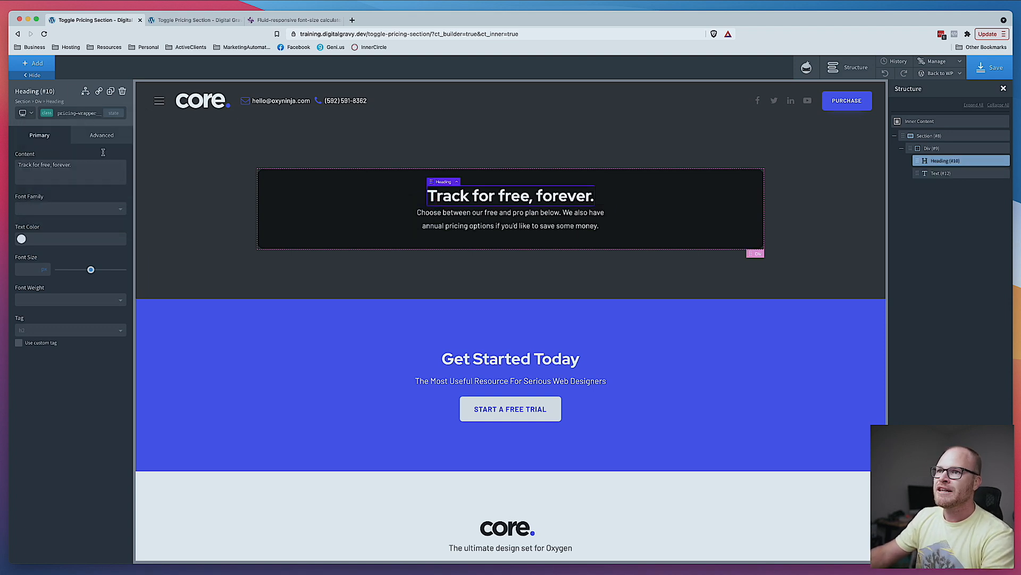
{"action": "left_click", "coordinate": [102, 135]}
{"action": "left_click", "coordinate": [87, 183]}
{"action": "left_click", "coordinate": [107, 220]}
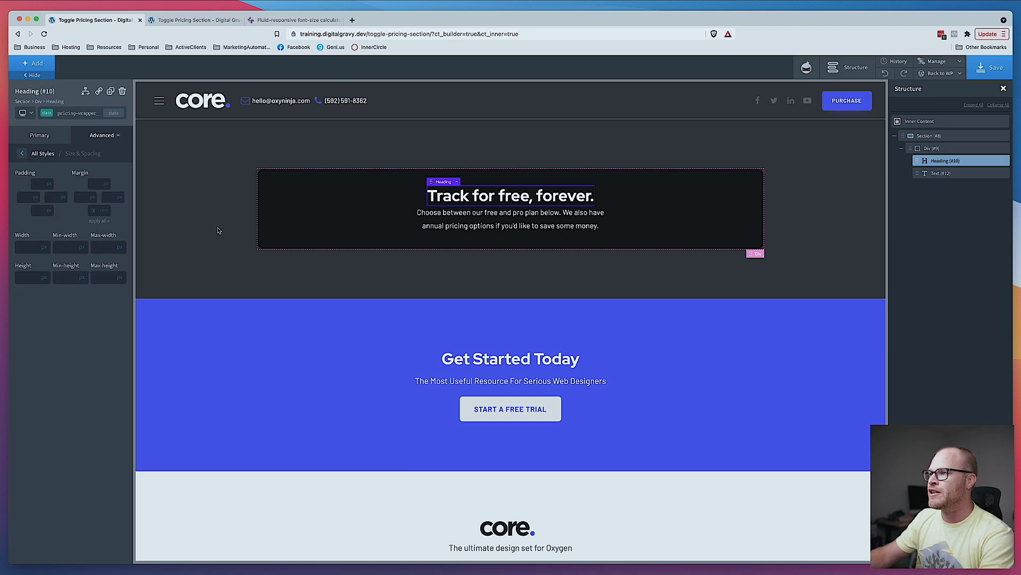
{"action": "type", "text": "3"}
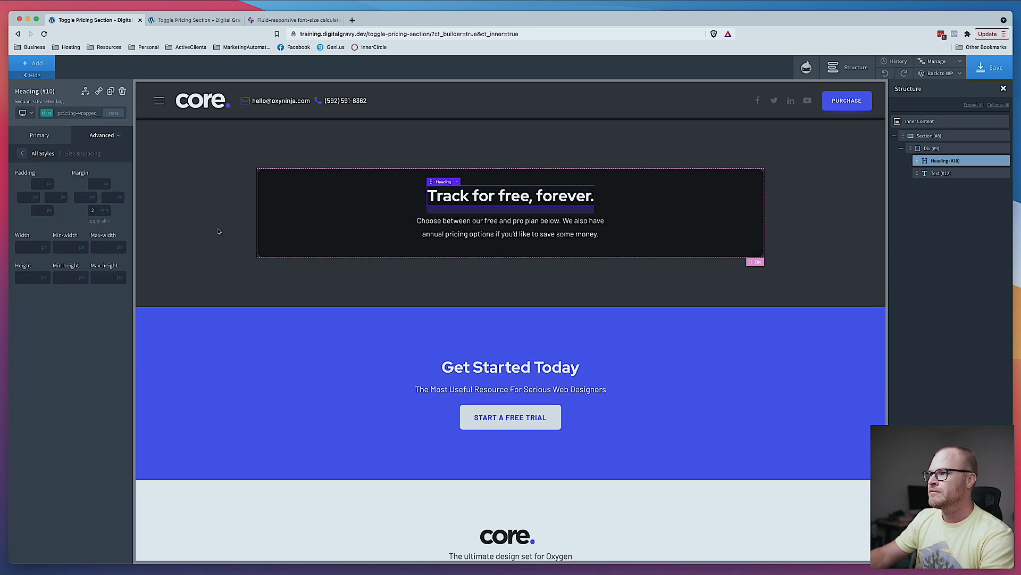
- Add a Switcher helper element inside the pricing div below the intro text
{"action": "left_click", "coordinate": [684, 237]}
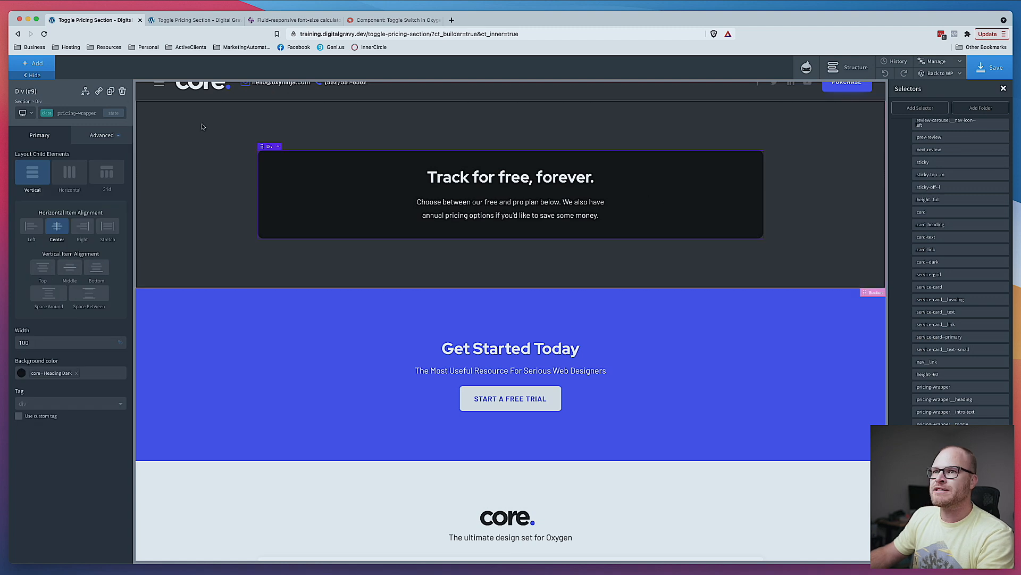
{"action": "left_click", "coordinate": [32, 64]}
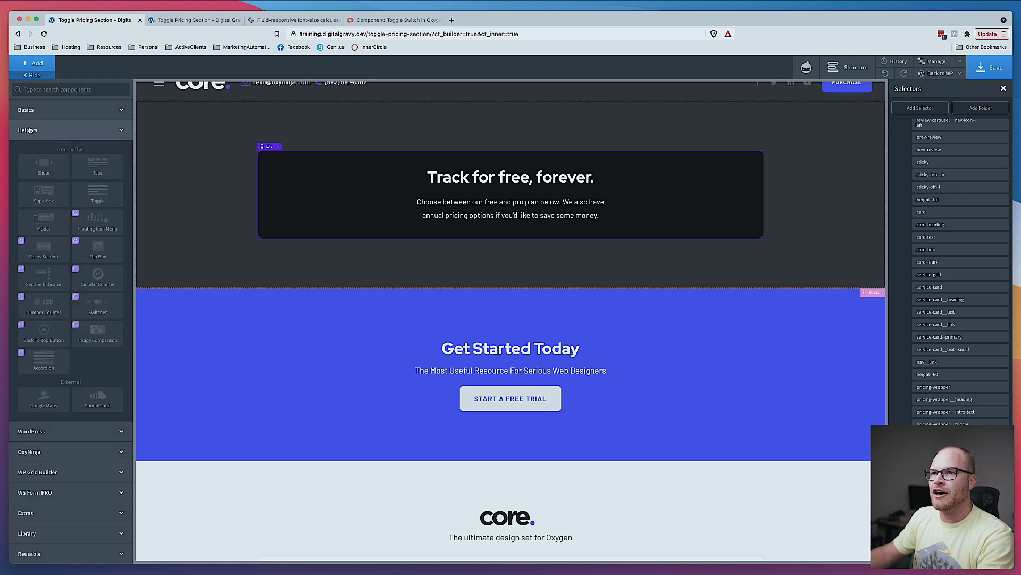
{"action": "left_click", "coordinate": [99, 310]}
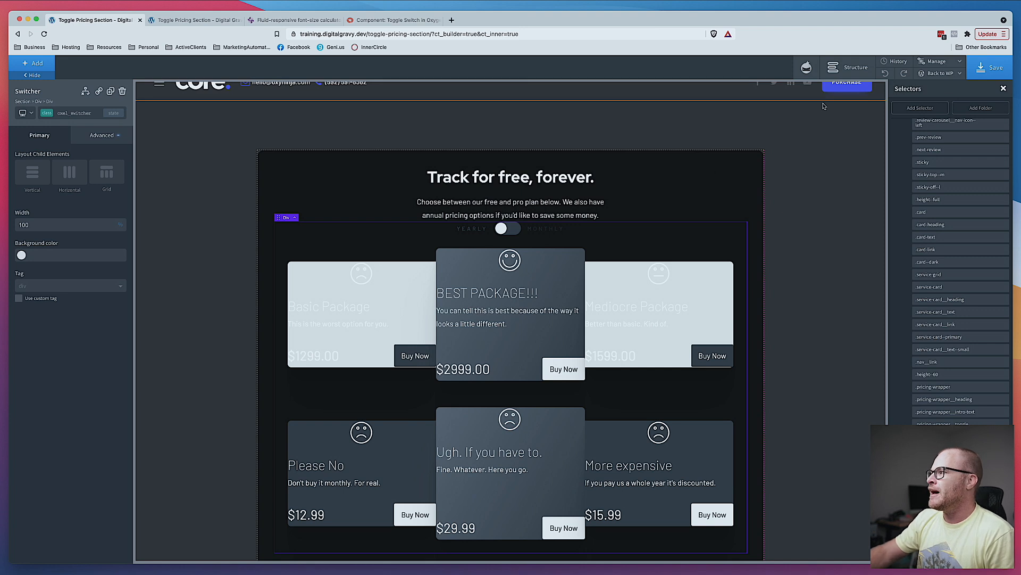
- Rename the Switcher element to "Pricing" in the structure tree and expand it
{"action": "left_click", "coordinate": [849, 67]}
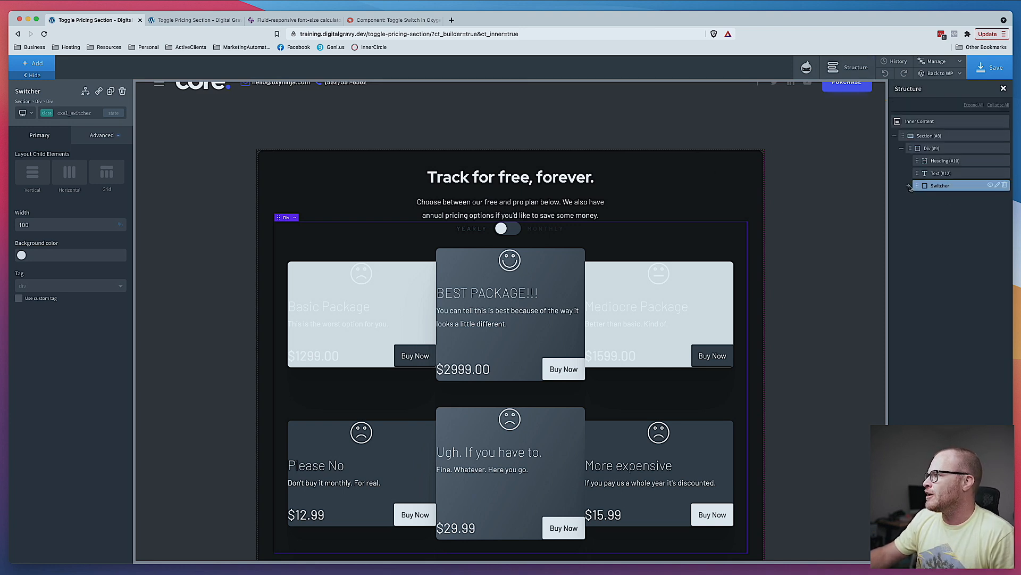
{"action": "left_click", "coordinate": [997, 187]}
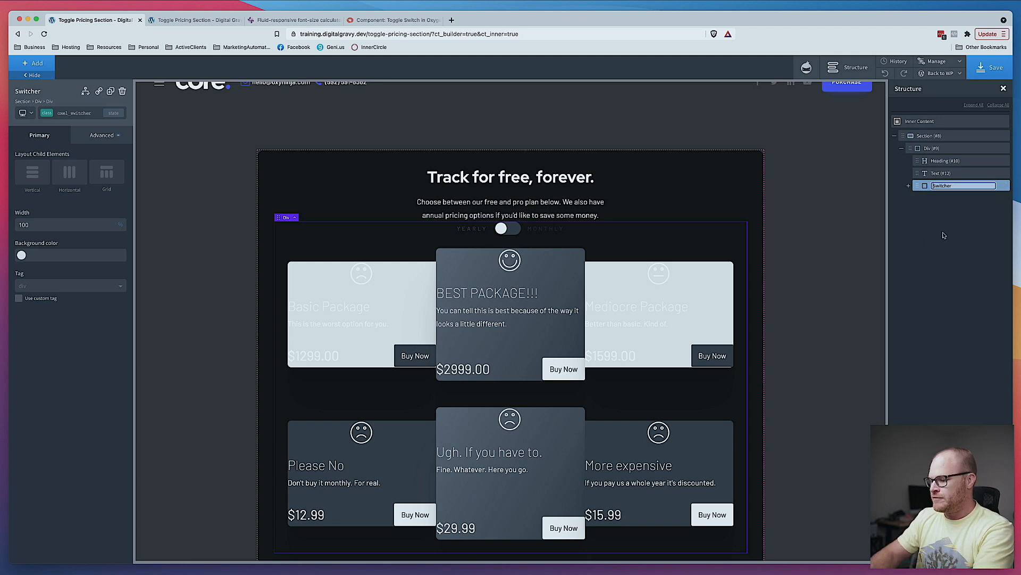
{"action": "type", "text": "Pricing"}
{"action": "key", "text": "Return"}
{"action": "left_click", "coordinate": [908, 186]}
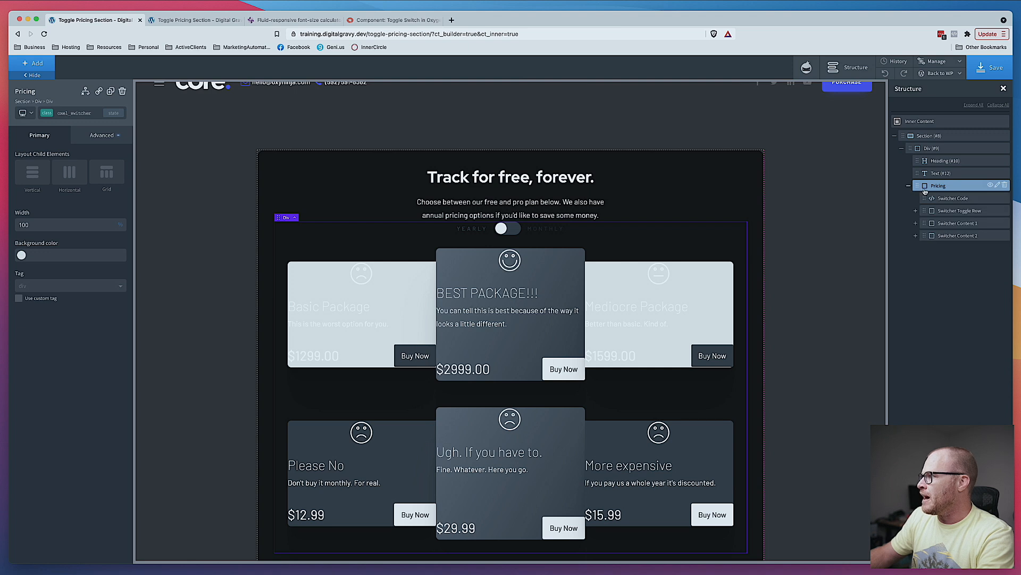
- Delete the sample Columns elements inside both Switcher Content 1 and Switcher Content 2
{"action": "left_click", "coordinate": [960, 212]}
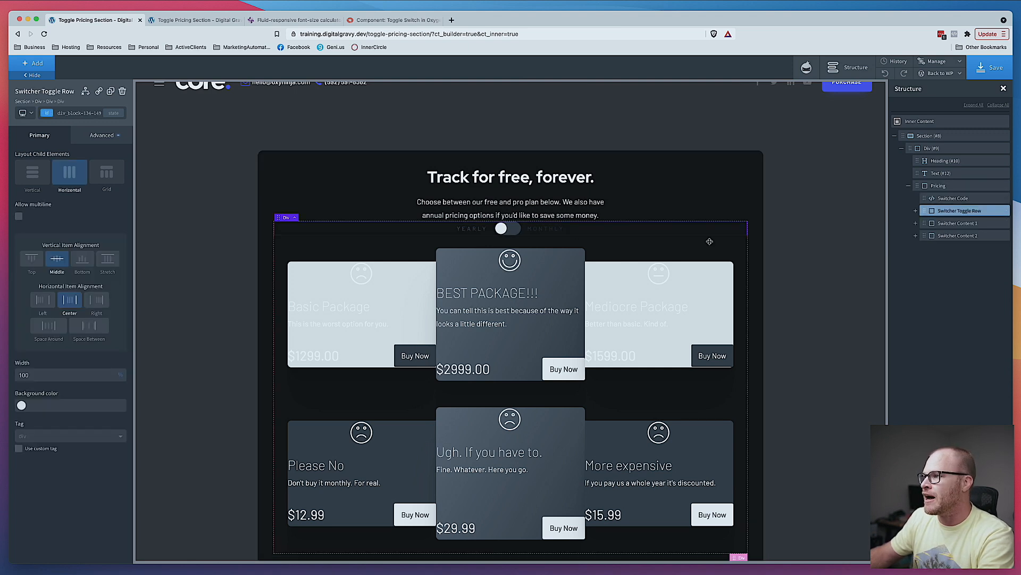
{"action": "left_click", "coordinate": [958, 224]}
{"action": "left_click", "coordinate": [941, 236]}
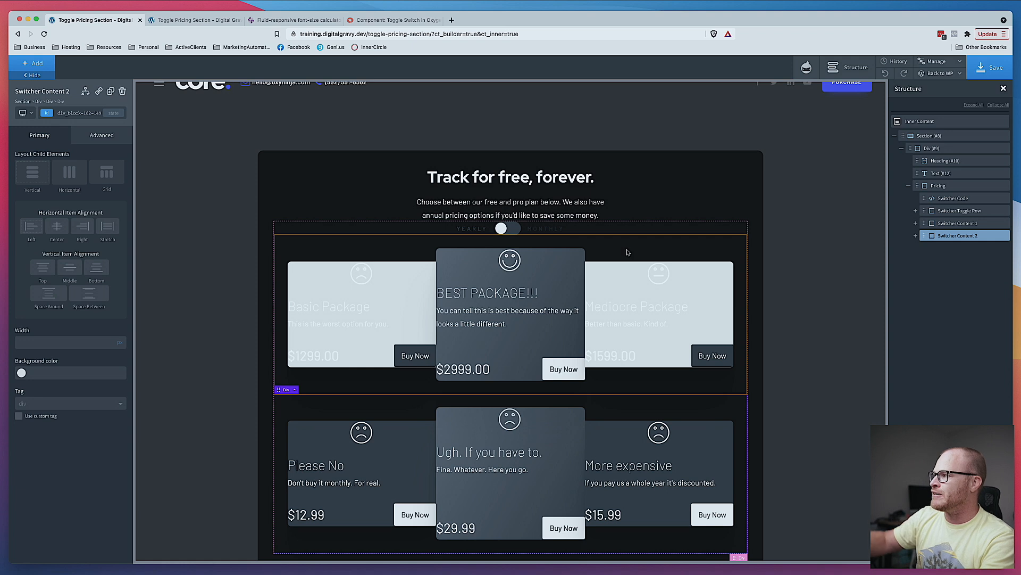
{"action": "left_click", "coordinate": [915, 224]}
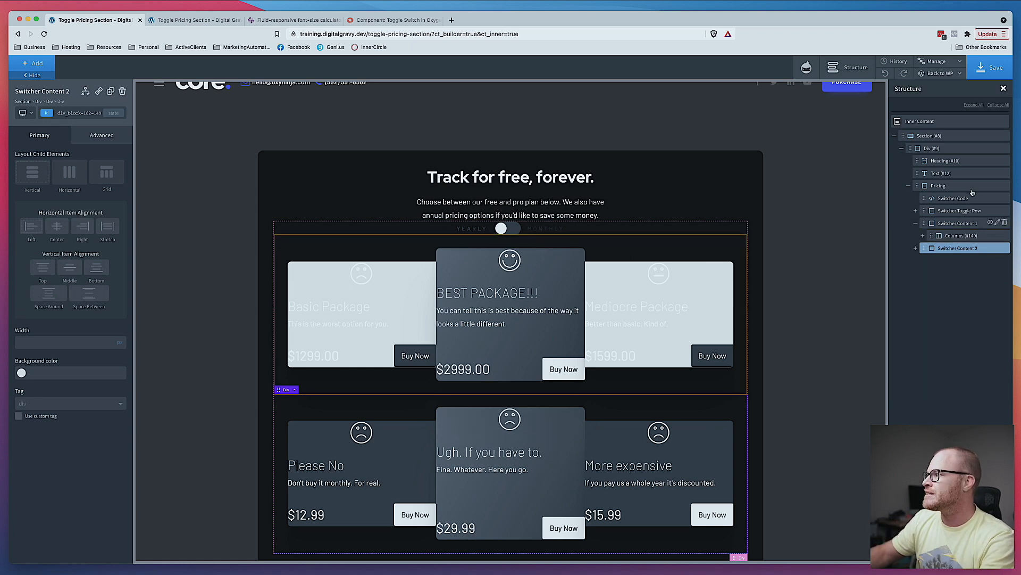
{"action": "left_click", "coordinate": [931, 250]}
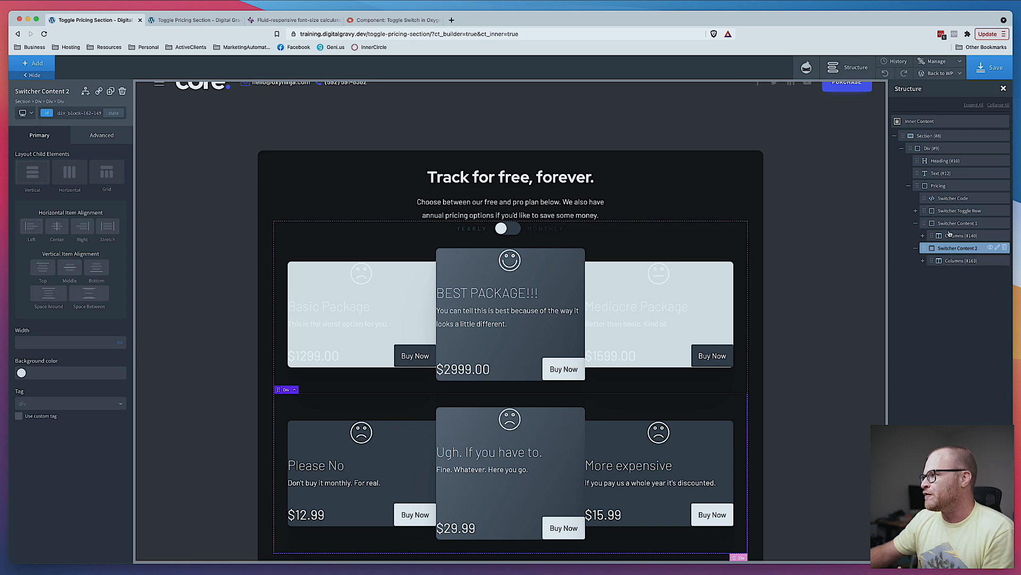
{"action": "left_click", "coordinate": [951, 236]}
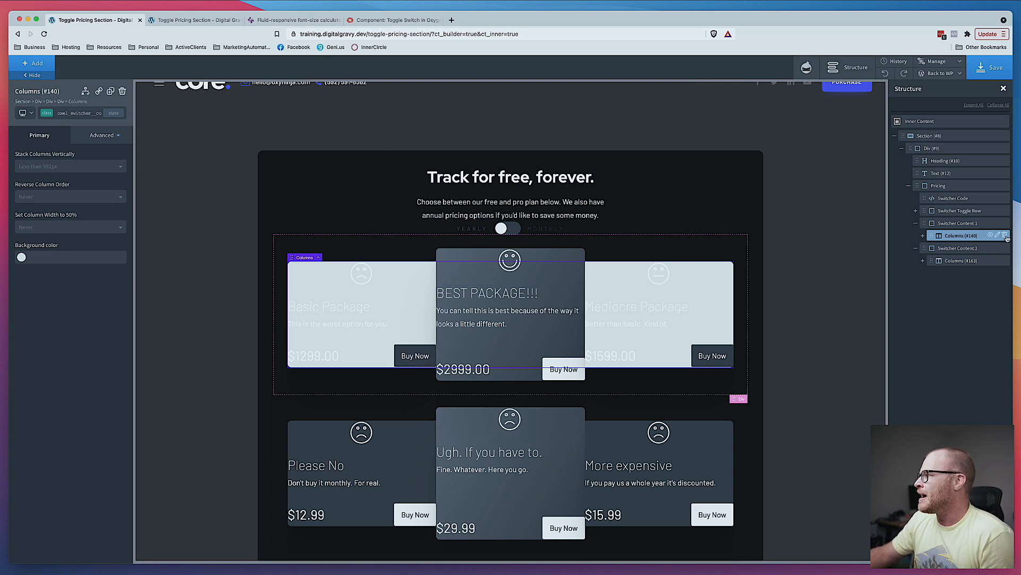
{"action": "left_click", "coordinate": [1005, 236]}
{"action": "left_click", "coordinate": [1005, 247]}
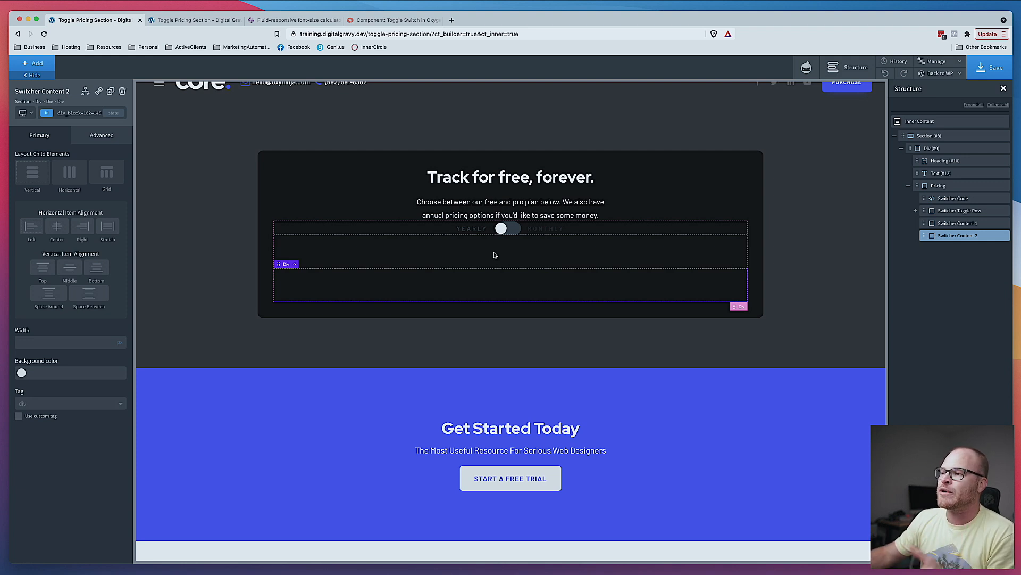
- Switch to Figma to review the pricing card design, then return to the builder
{"action": "left_click", "coordinate": [495, 254]}
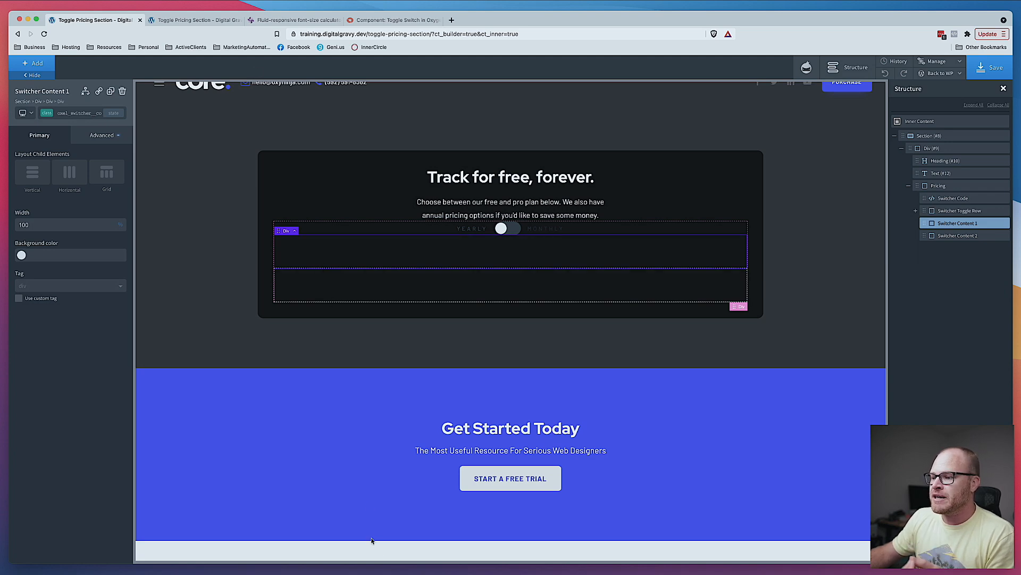
{"action": "key", "text": "super+Tab"}
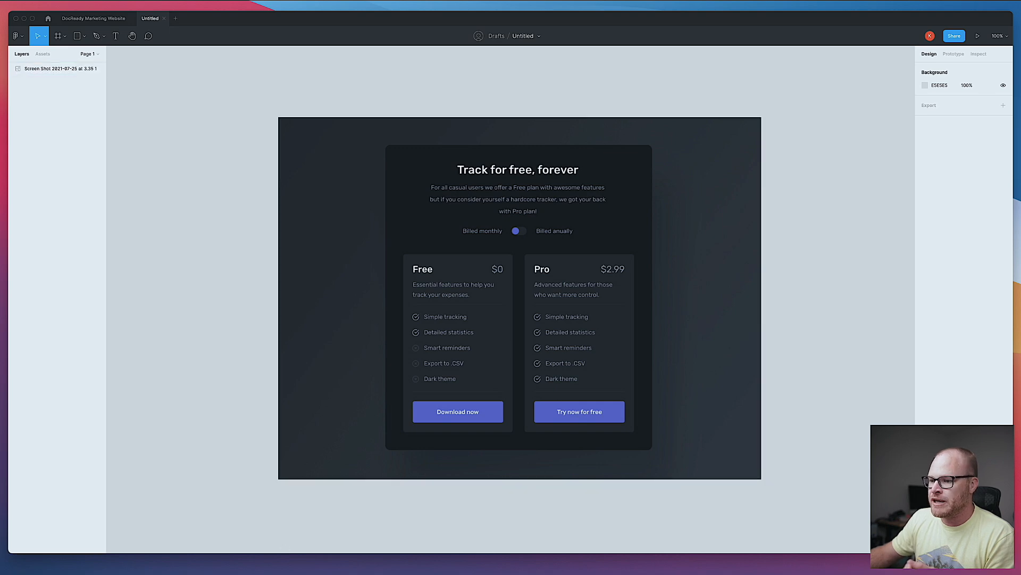
{"action": "key", "text": "super+Tab"}
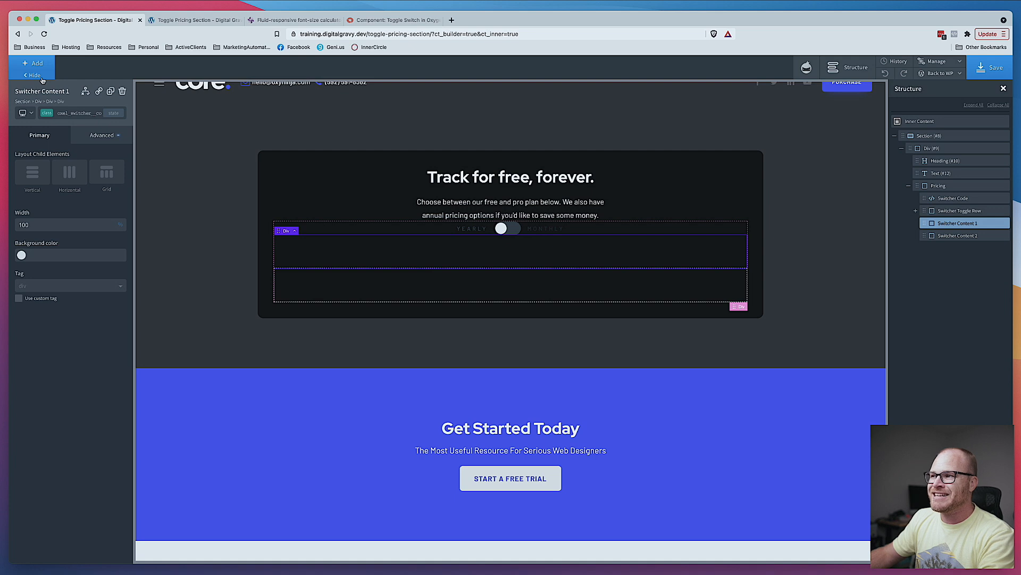
- Set the intro text's bottom margin to 4 in its size and spacing settings
{"action": "left_click", "coordinate": [534, 209]}
{"action": "left_click", "coordinate": [95, 135]}
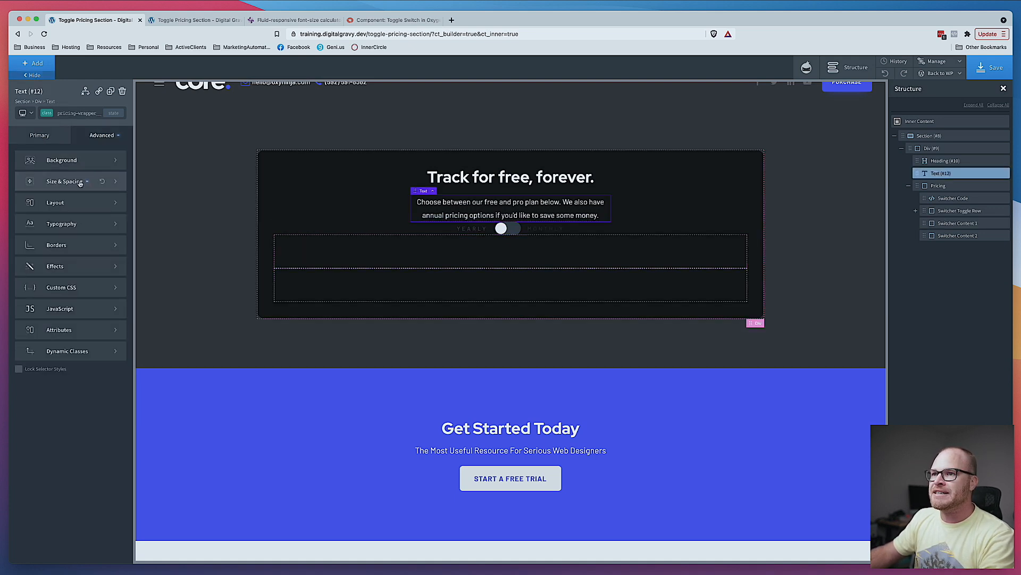
{"action": "left_click", "coordinate": [85, 176]}
{"action": "left_click", "coordinate": [96, 211]}
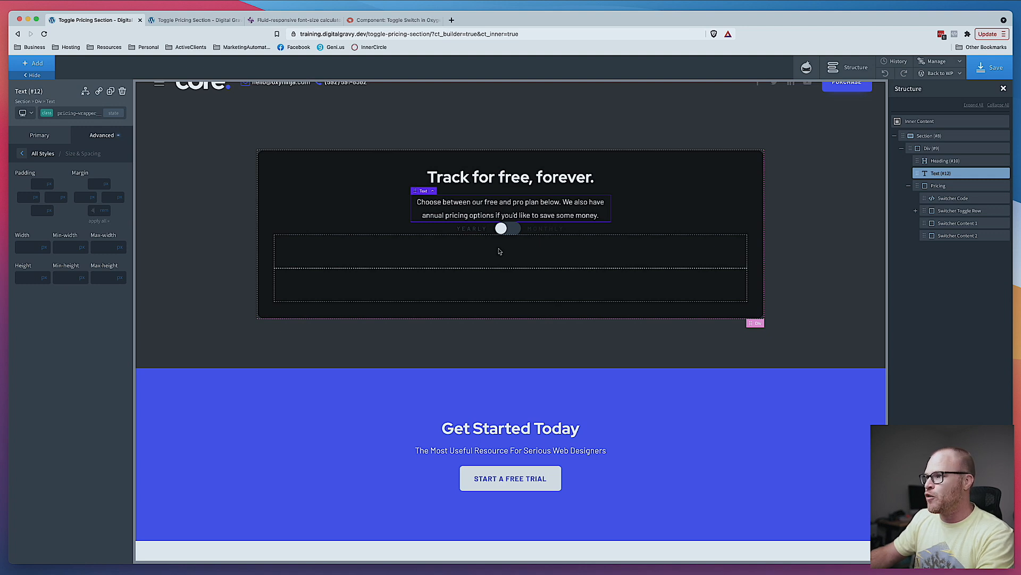
{"action": "type", "text": "4"}
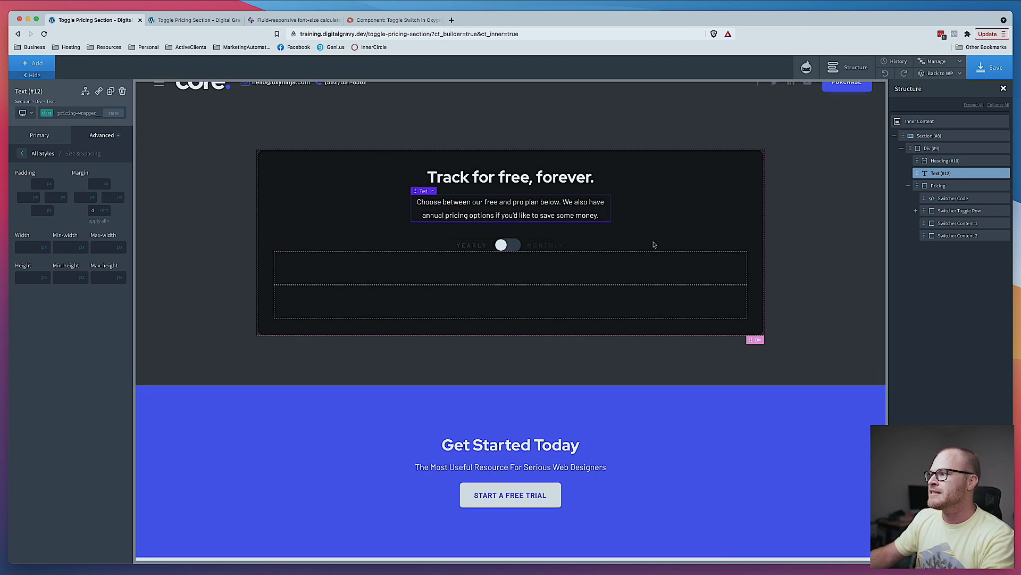
- Add the class pricing-wrapper__toggle to the Switcher Toggle Row
{"action": "left_click", "coordinate": [960, 211]}
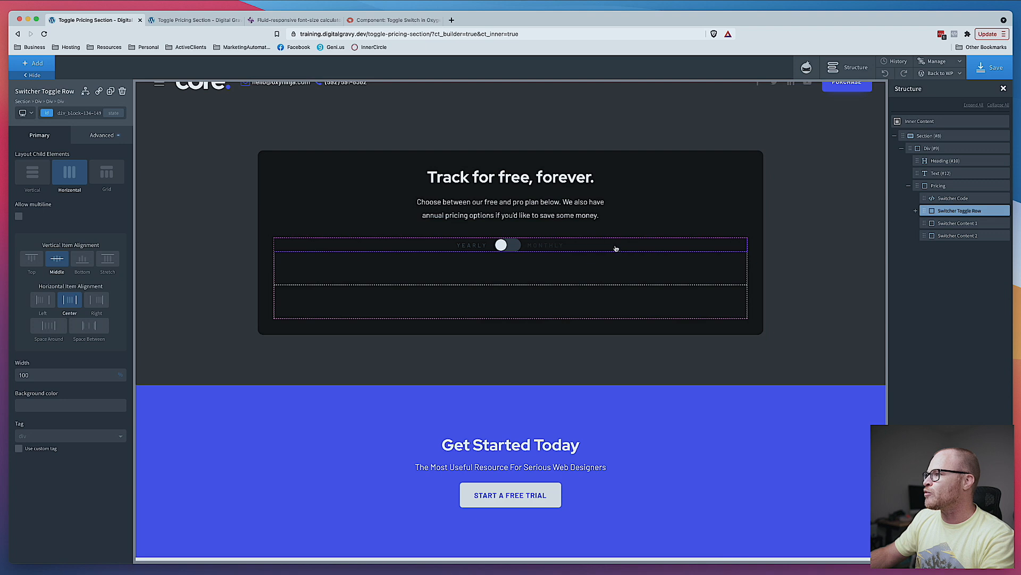
{"action": "left_click", "coordinate": [84, 114]}
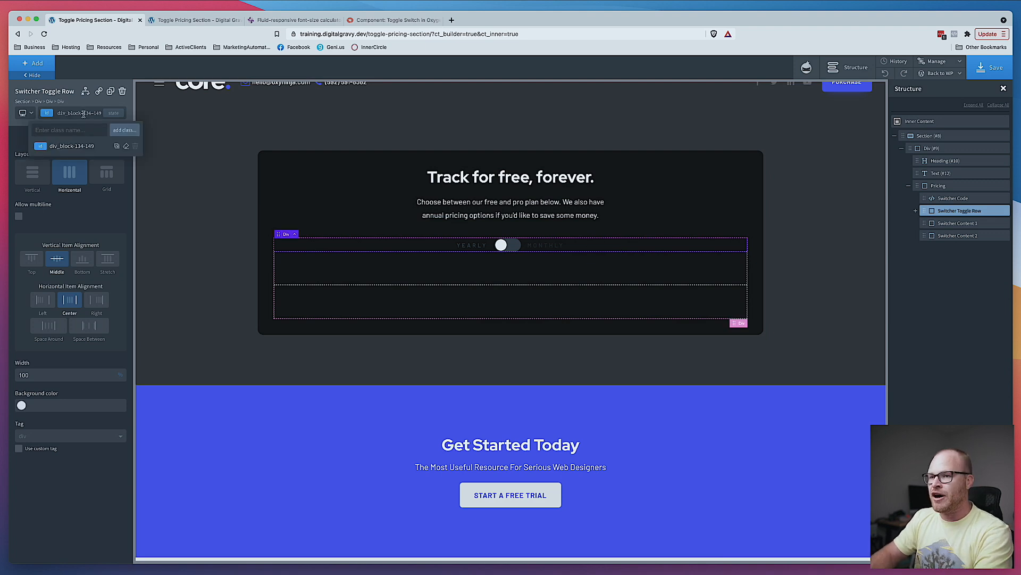
{"action": "type", "text": "pricing-w"}
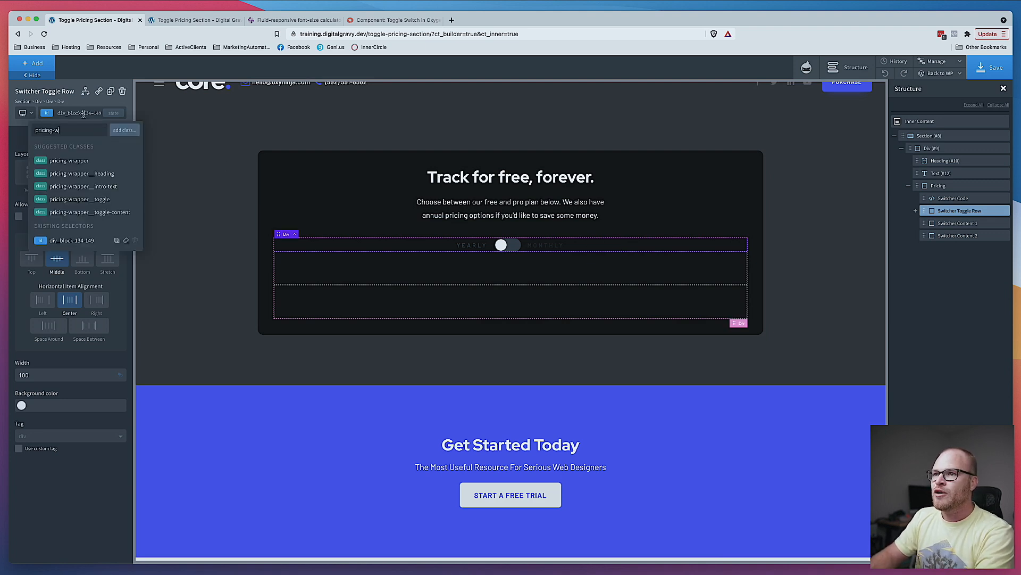
{"action": "type", "text": "rapper__toggle"}
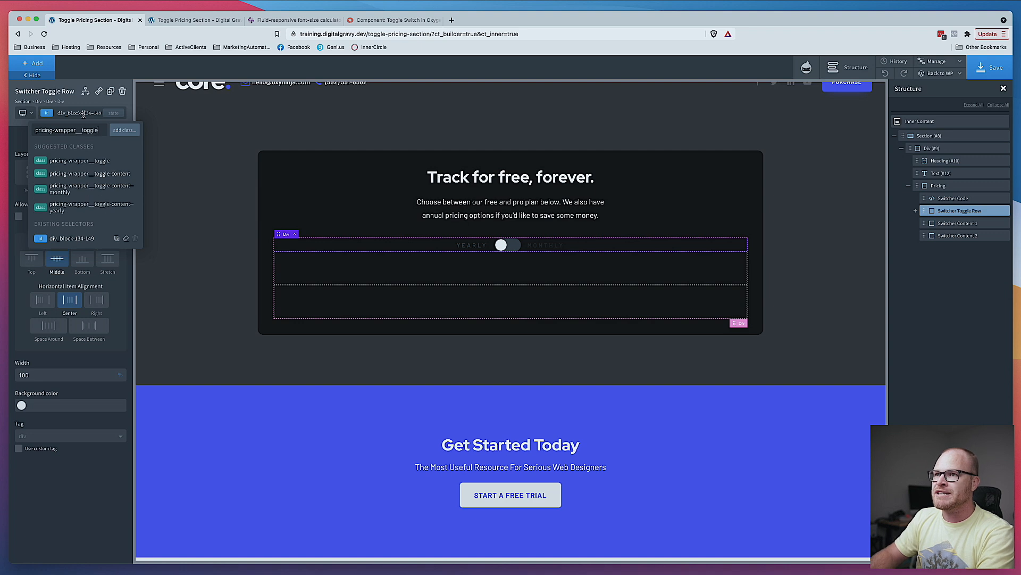
{"action": "key", "text": "Return"}
- Add a Div element inside Switcher Content 1
{"action": "left_click", "coordinate": [205, 170]}
{"action": "left_click", "coordinate": [663, 292]}
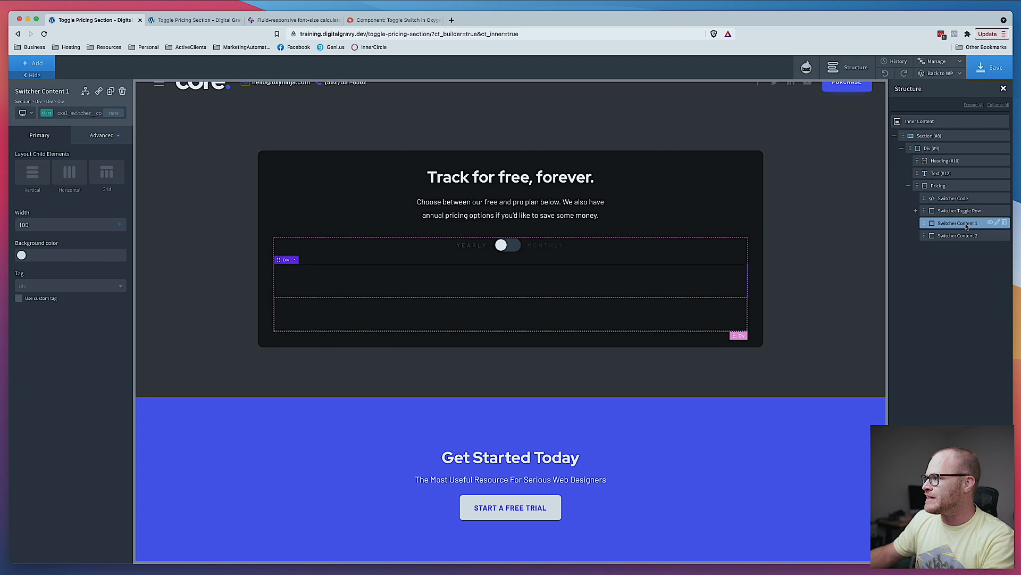
{"action": "left_click", "coordinate": [30, 64]}
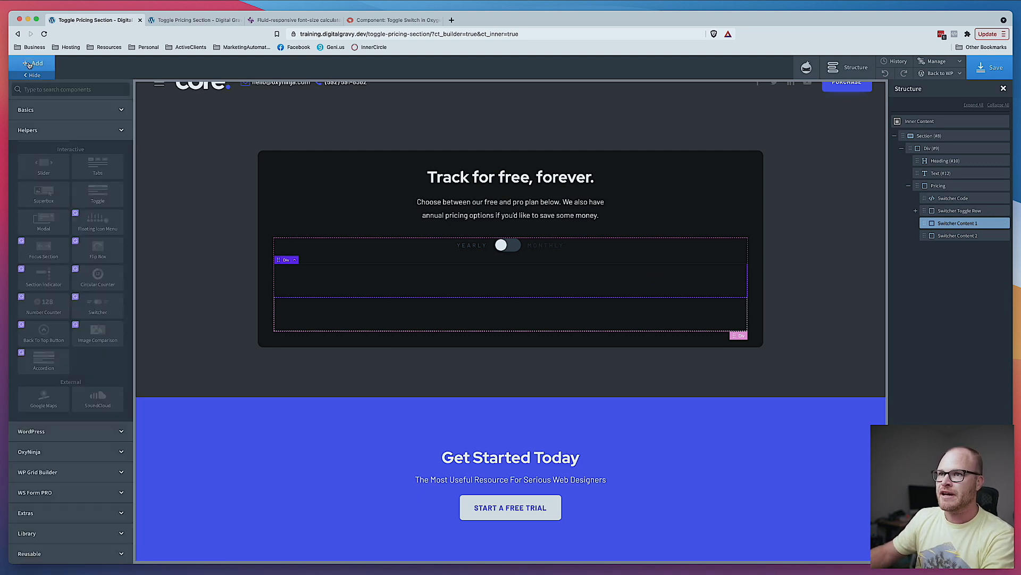
{"action": "left_click", "coordinate": [31, 65]}
{"action": "left_click", "coordinate": [35, 66]}
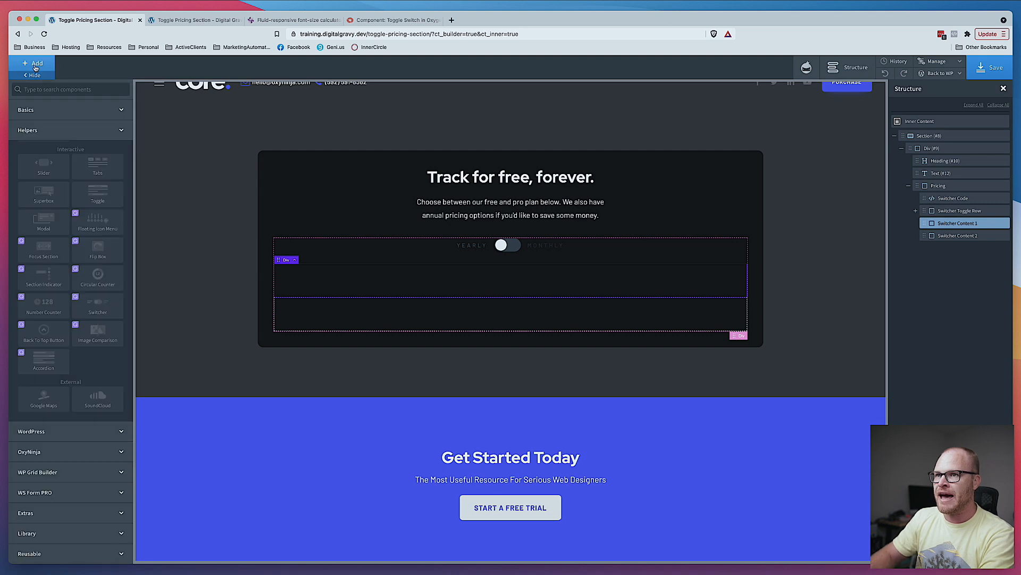
{"action": "left_click", "coordinate": [42, 89]}
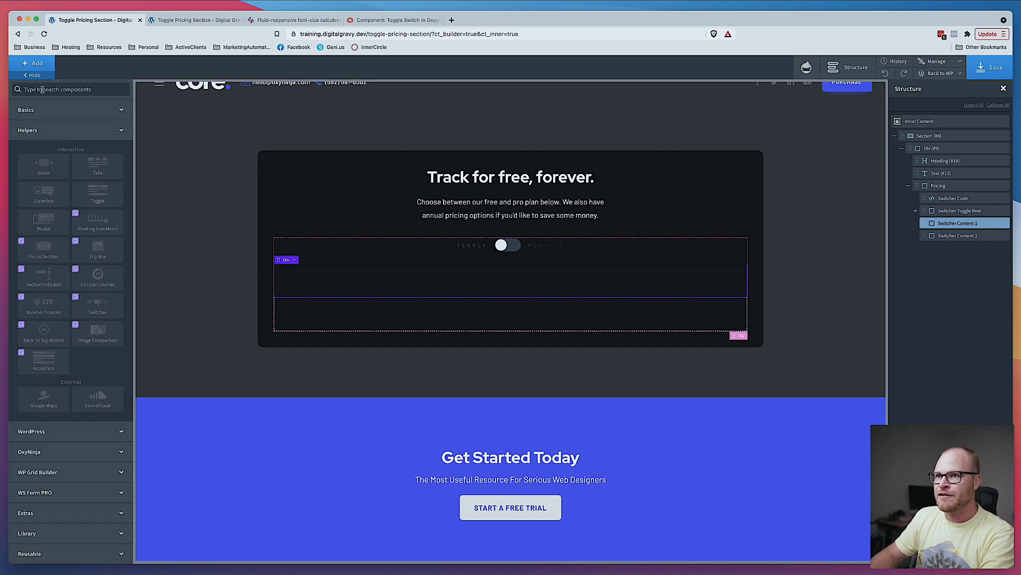
{"action": "type", "text": "div"}
{"action": "left_click", "coordinate": [43, 113]}
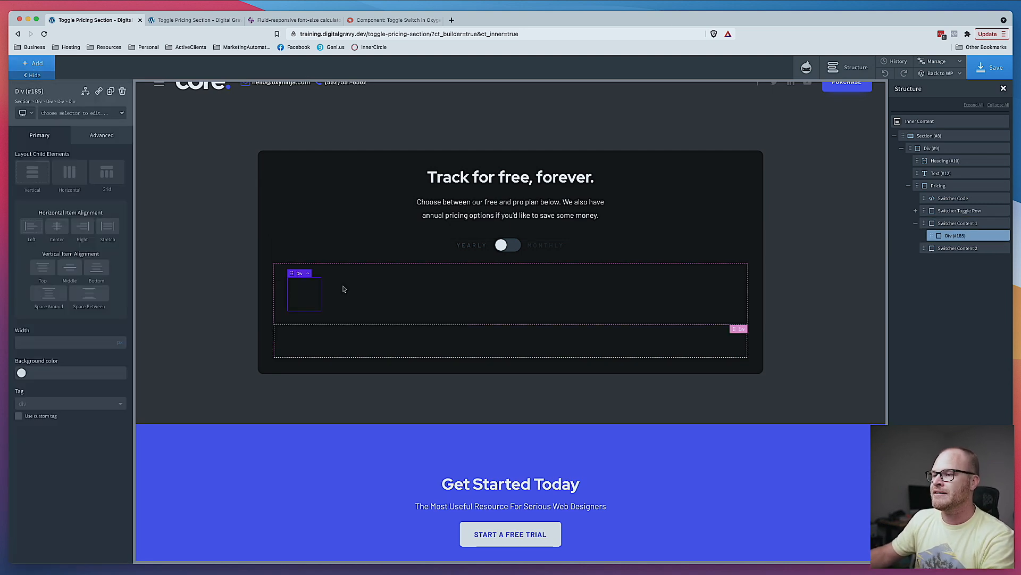
- Assign the class pricing-wrapper__toggle-content to the new Div
{"action": "left_click", "coordinate": [99, 115]}
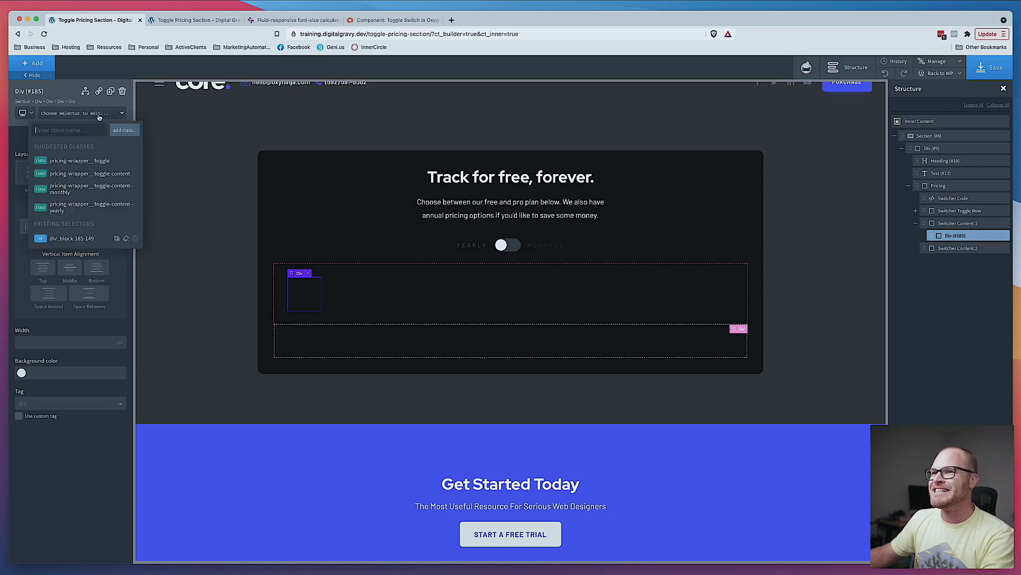
{"action": "type", "text": "pricing-"}
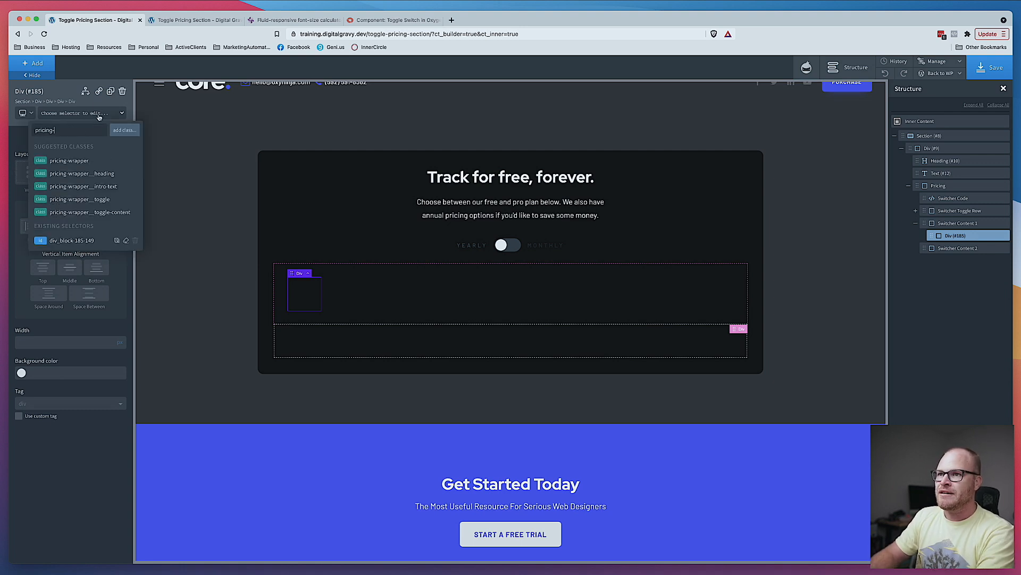
{"action": "type", "text": "wrapper__content"}
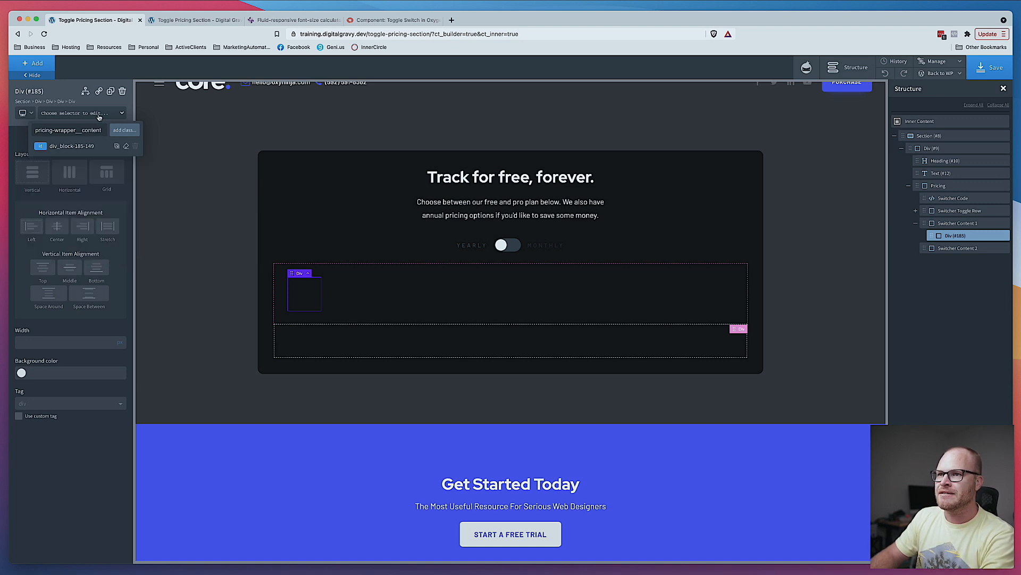
{"action": "key", "text": "super+a"}
{"action": "type", "text": "p"}
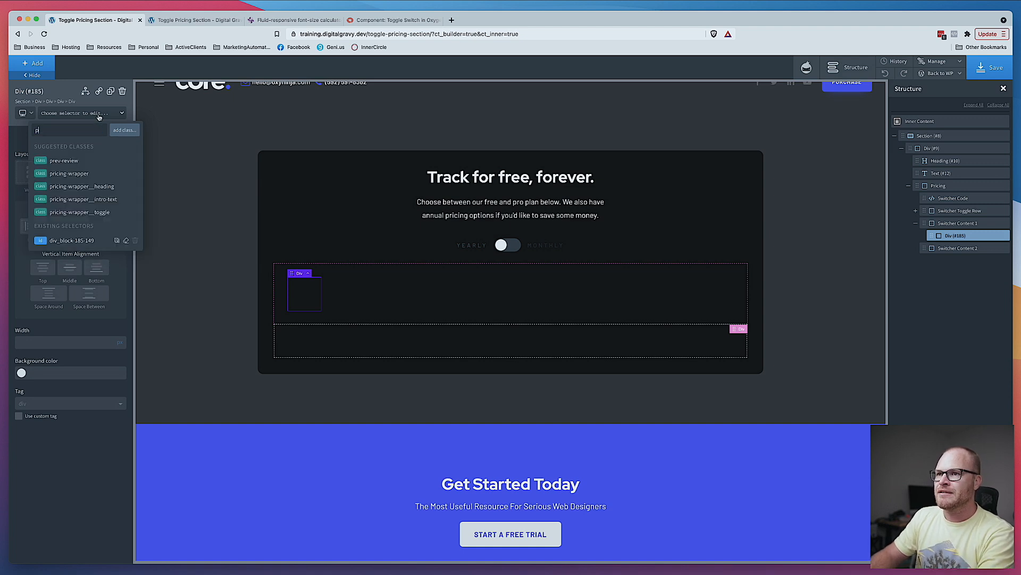
{"action": "type", "text": "ricing-w"}
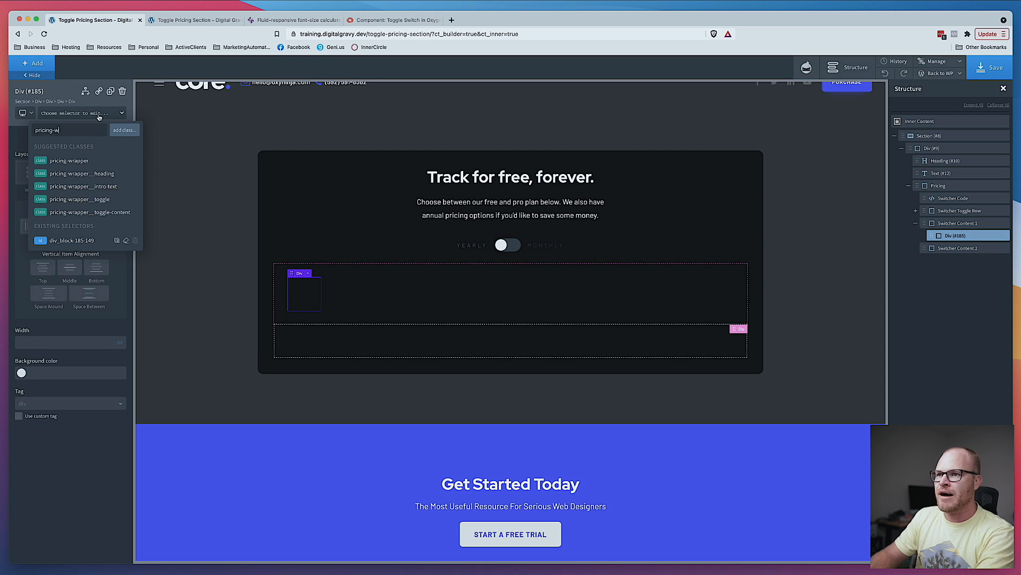
{"action": "type", "text": "rapper__t"}
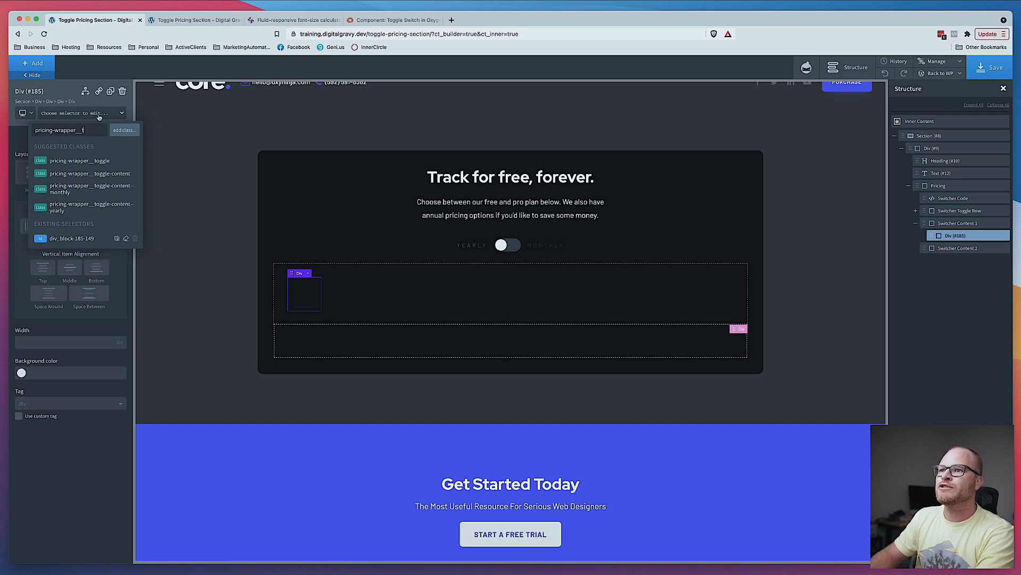
{"action": "type", "text": "oggle-content"}
{"action": "key", "text": "Return"}
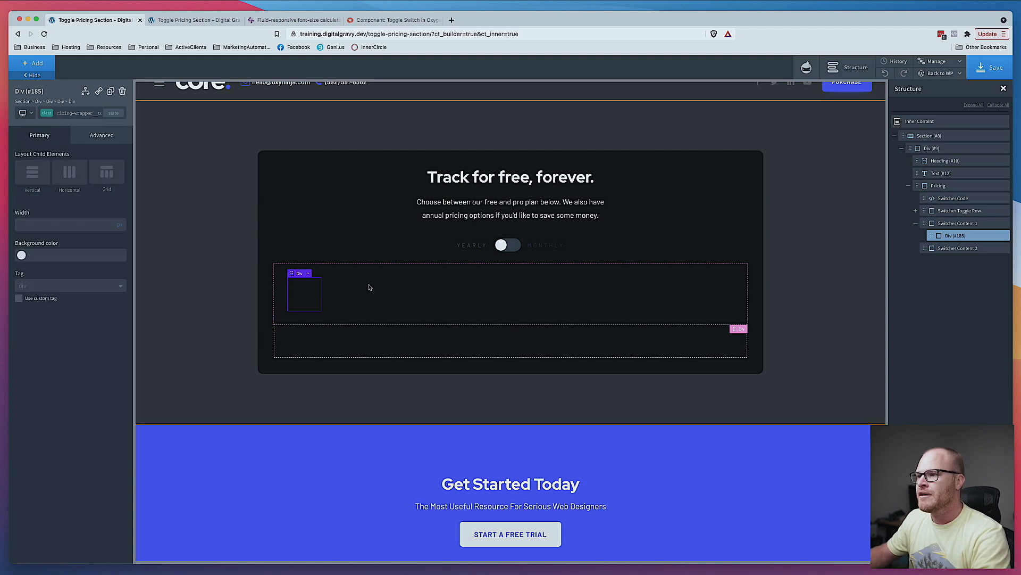
- Add a second class pricing-wrapper__toggle-content--monthly to the same Div
{"action": "left_click", "coordinate": [77, 115]}
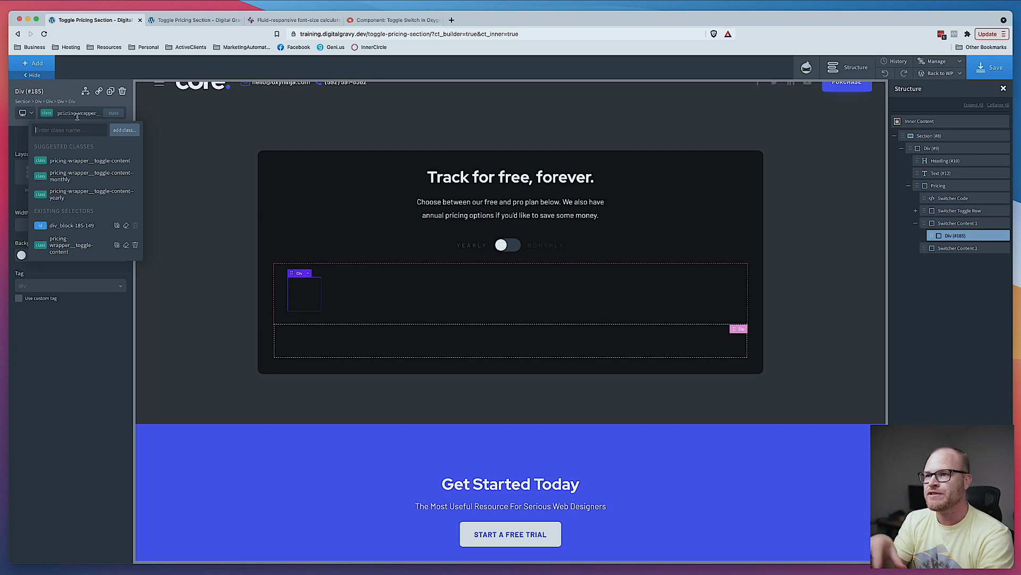
{"action": "type", "text": "p"}
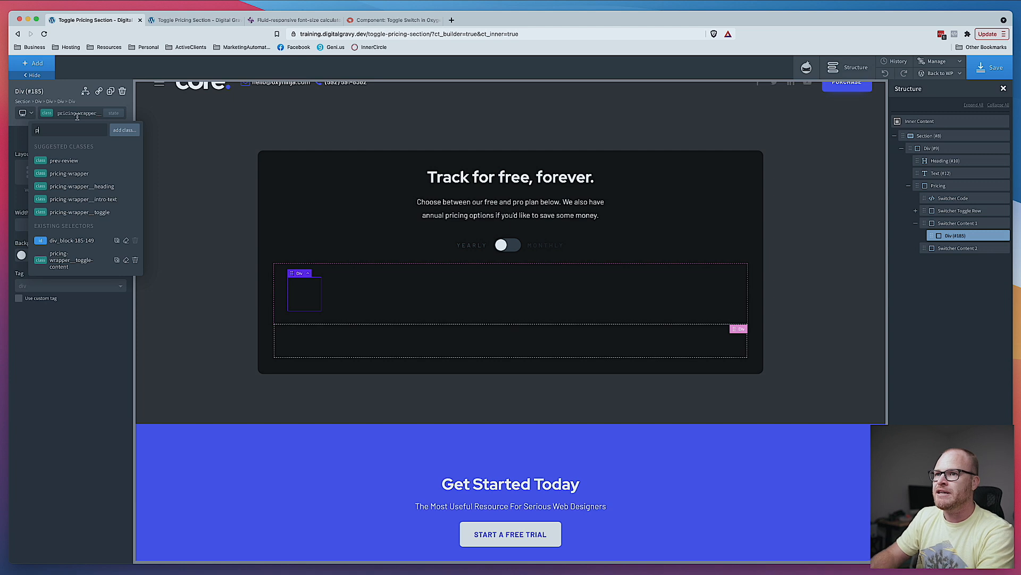
{"action": "type", "text": "ricing-wrap"}
{"action": "type", "text": "per__"}
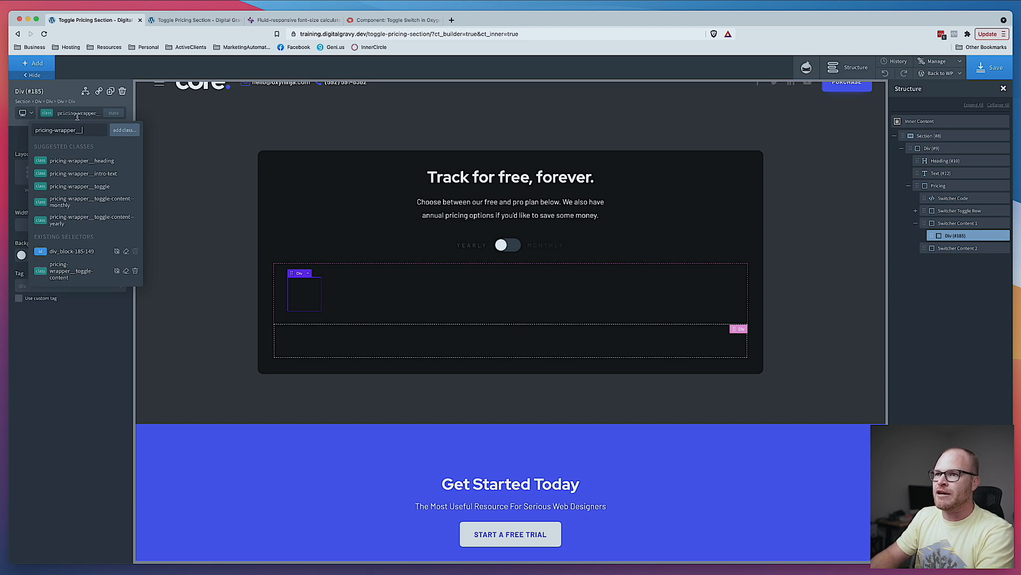
{"action": "type", "text": "toggle-"}
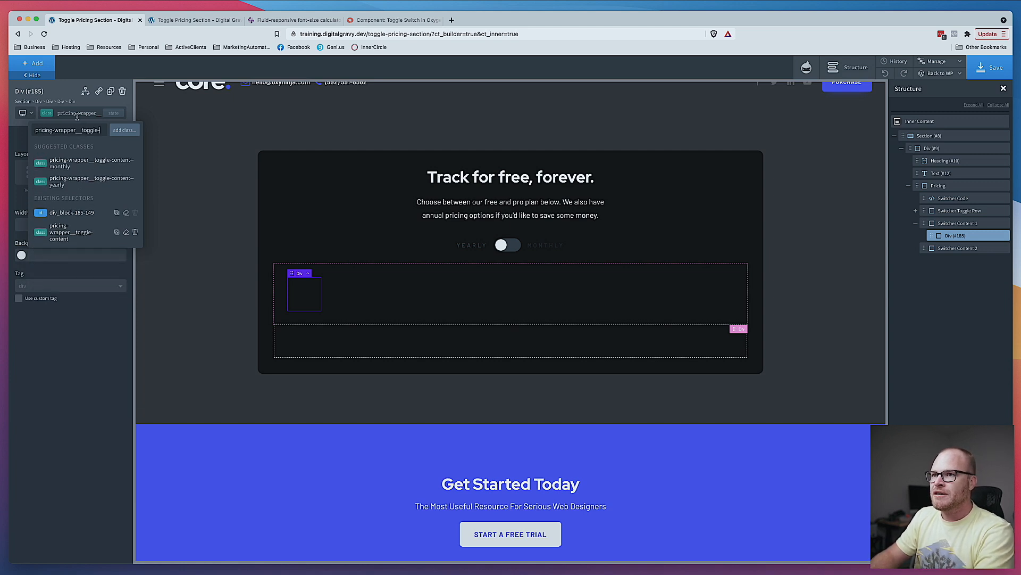
{"action": "type", "text": "content--monthly"}
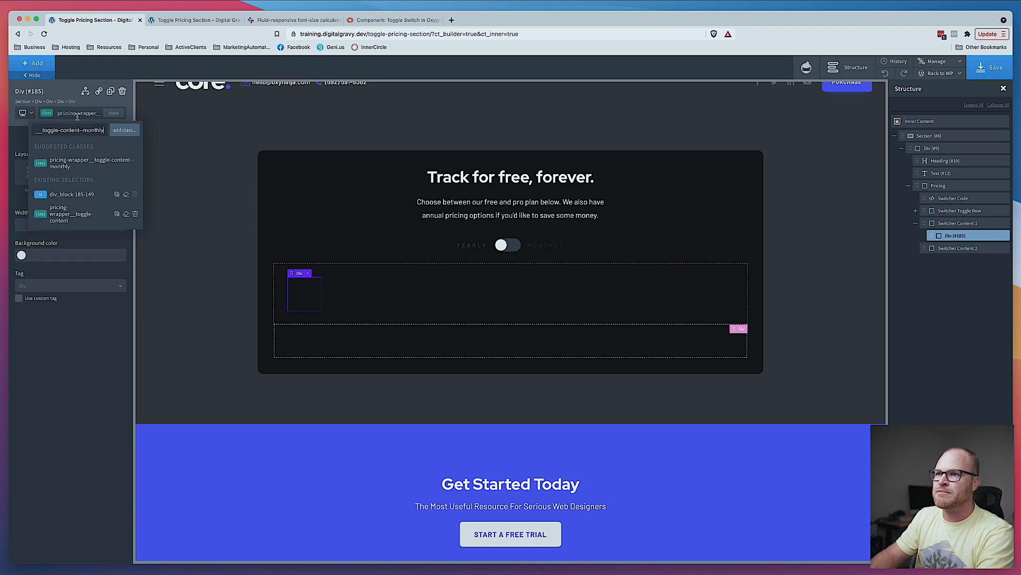
{"action": "key", "text": "Return"}
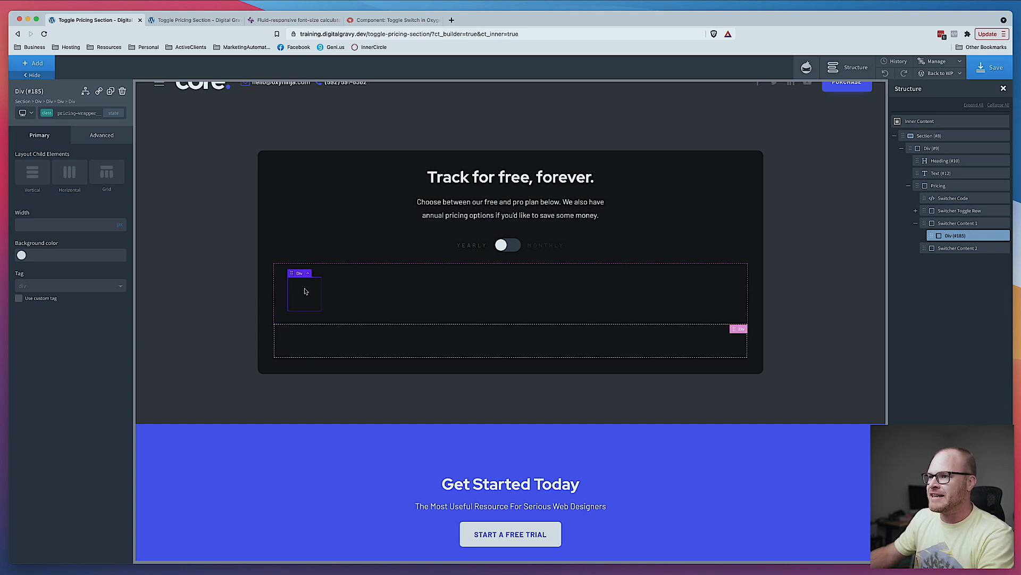
- Duplicate the Div into Switcher Content 2 and remove the copy's pricing-wrapper__toggle-content--monthly class
{"action": "left_click", "coordinate": [110, 91]}
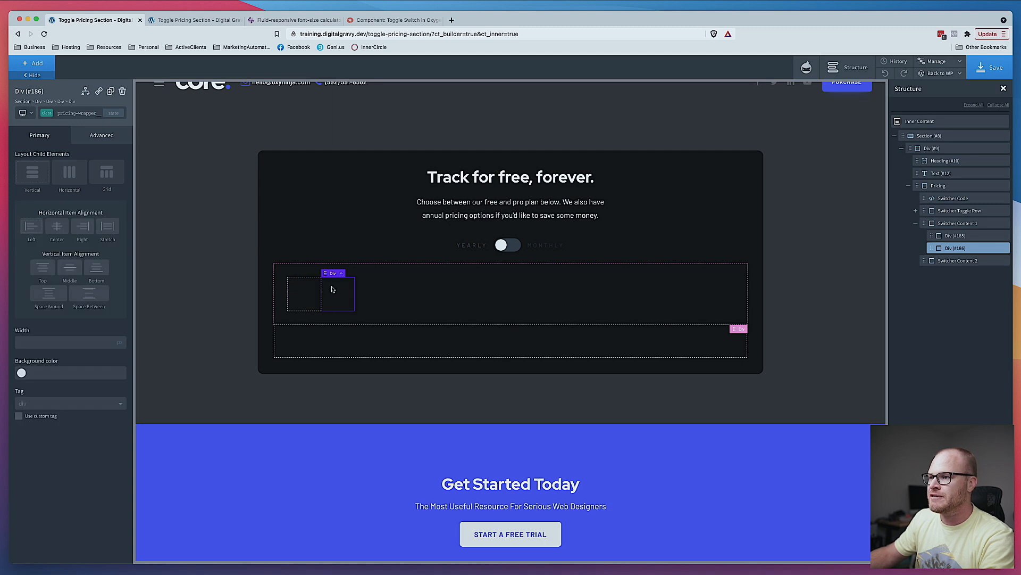
{"action": "left_click_drag", "start_coordinate": [336, 293], "coordinate": [346, 331]}
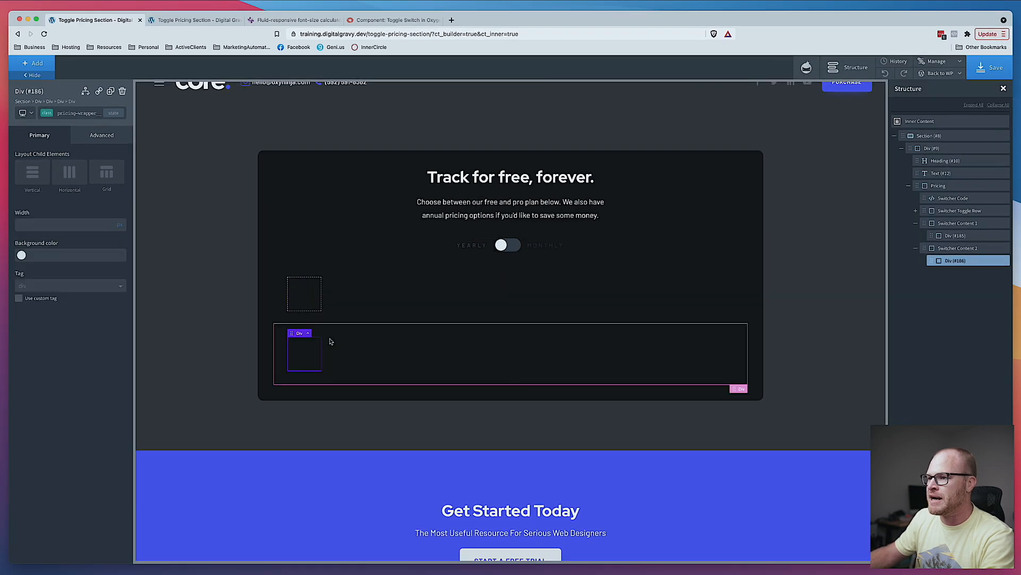
{"action": "left_click", "coordinate": [80, 113]}
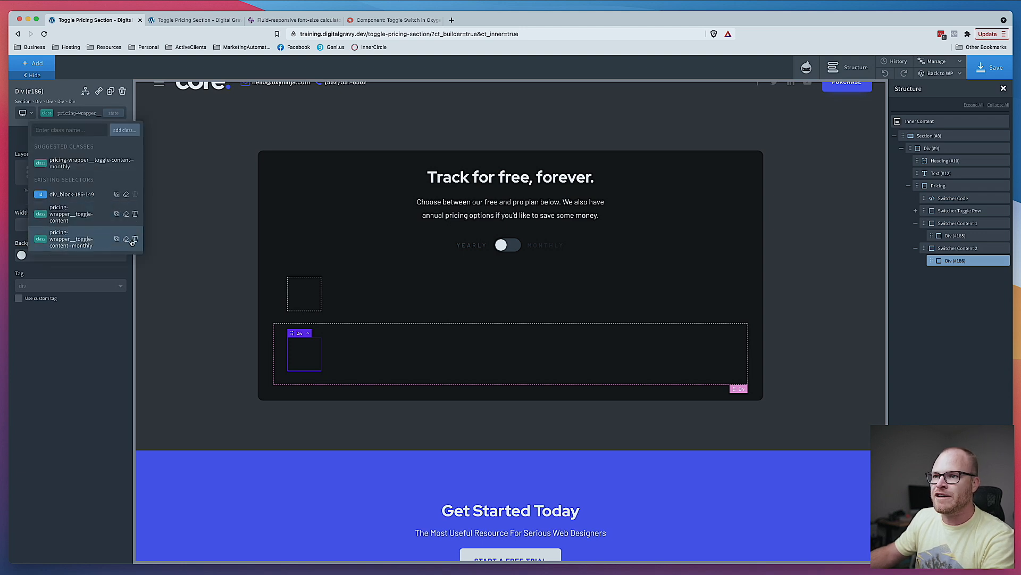
{"action": "left_click", "coordinate": [85, 194]}
- Add the class pricing-wrapper__toggle-content--yearly to the copied Div in Switcher Content 2
{"action": "left_click", "coordinate": [88, 114]}
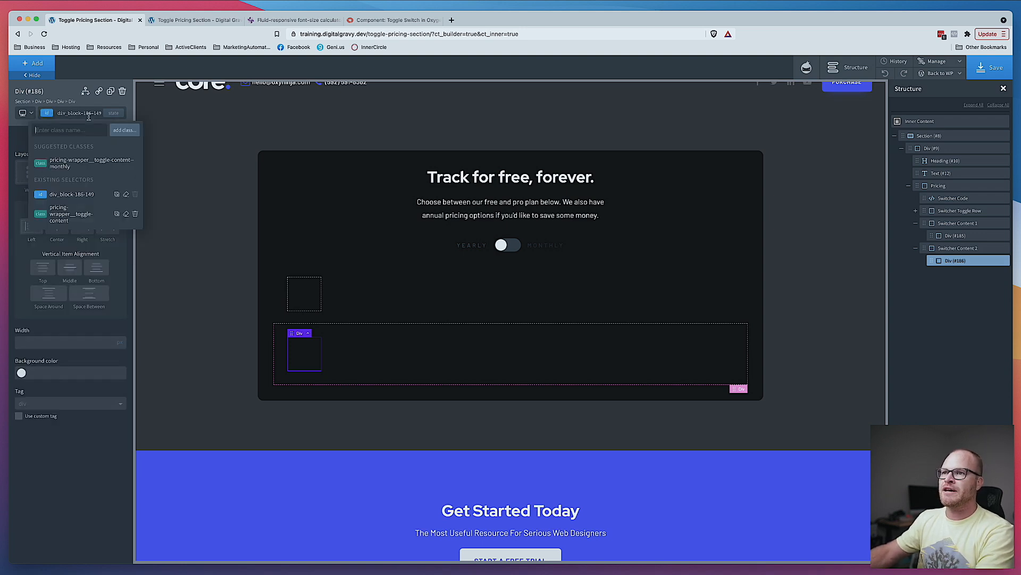
{"action": "type", "text": "toggle"}
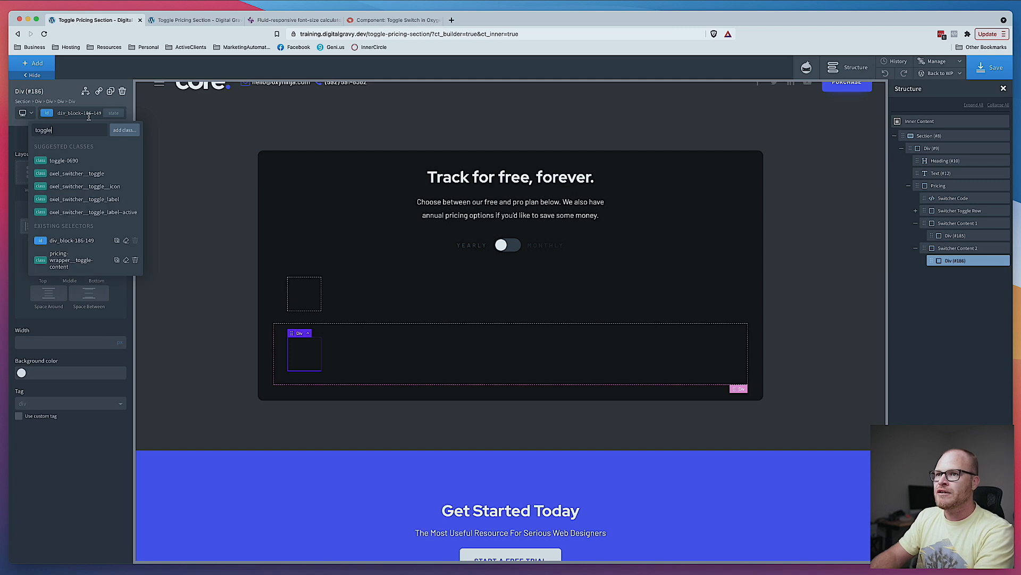
{"action": "type", "text": "-wrapper__content"}
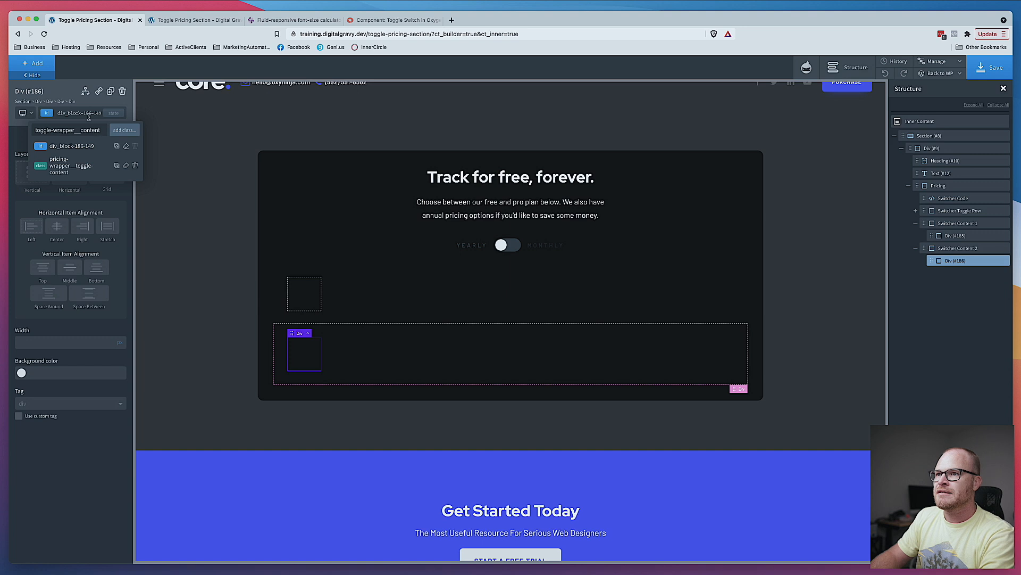
{"action": "key", "text": "BackSpace"}
{"action": "key", "text": "BackSpace"}
{"action": "key", "text": "BackSpace"}
{"action": "key", "text": "BackSpace"}
{"action": "key", "text": "BackSpace"}
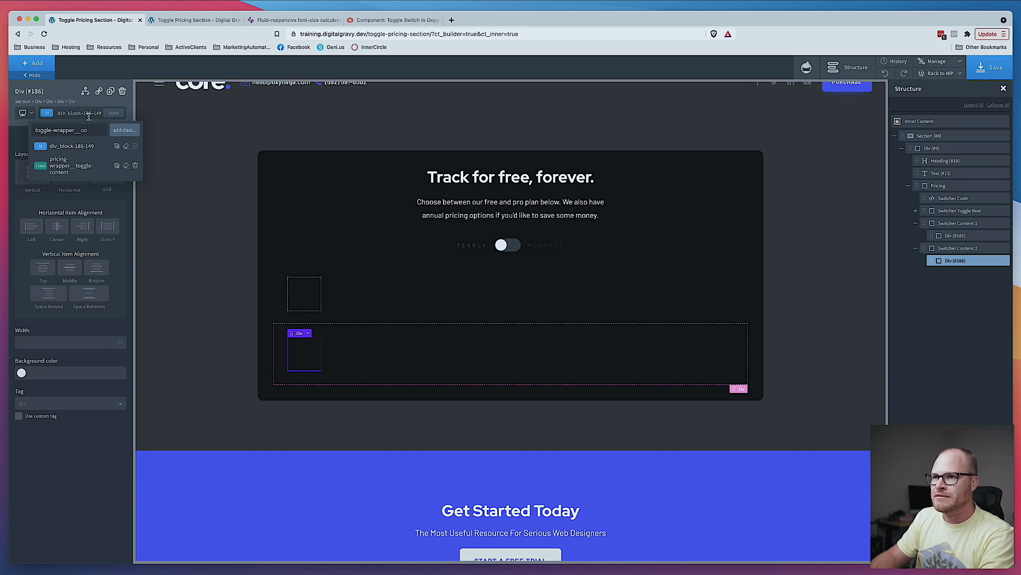
{"action": "key", "text": "super+a"}
{"action": "key", "text": "BackSpace"}
{"action": "type", "text": "r"}
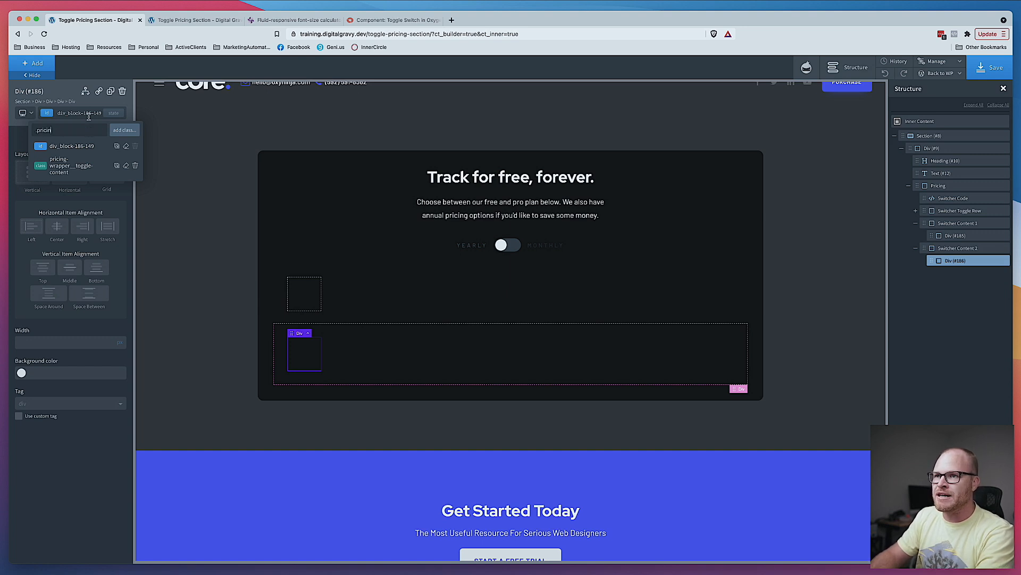
{"action": "key", "text": "BackSpace"}
{"action": "type", "text": "pricing-wrapper__toggle-c"}
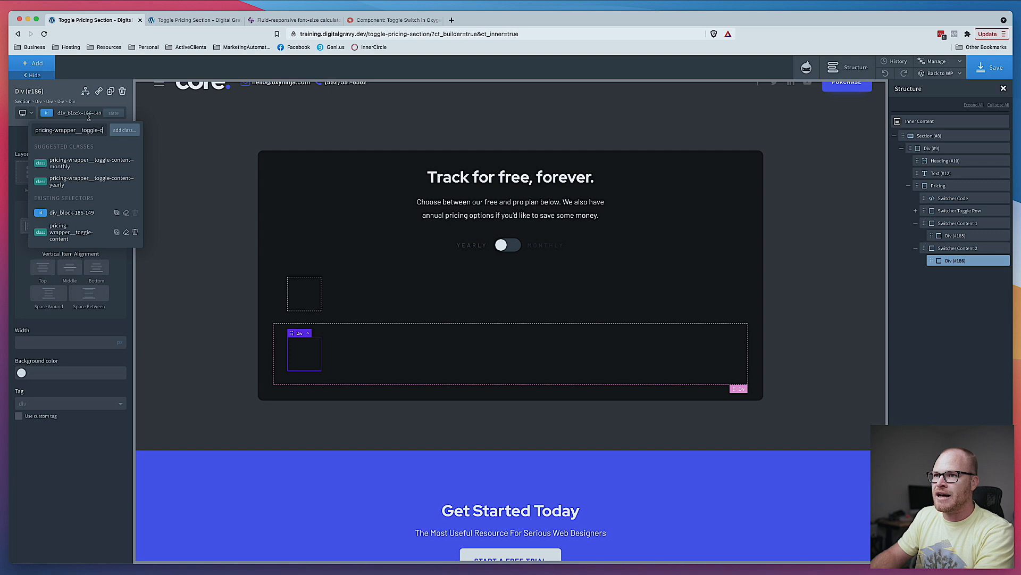
{"action": "type", "text": "ontent--yea"}
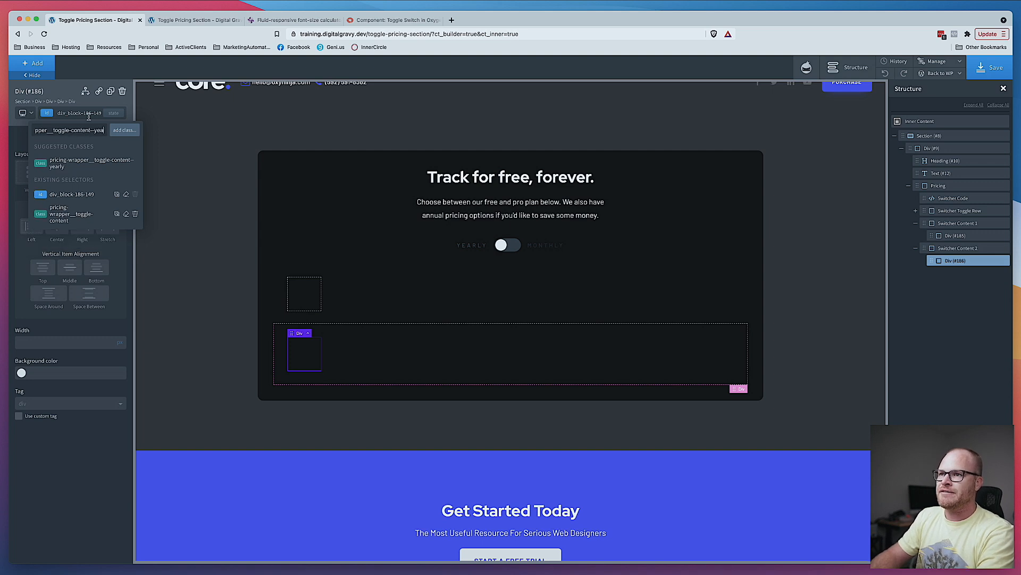
{"action": "type", "text": "rly"}
{"action": "key", "text": "Return"}
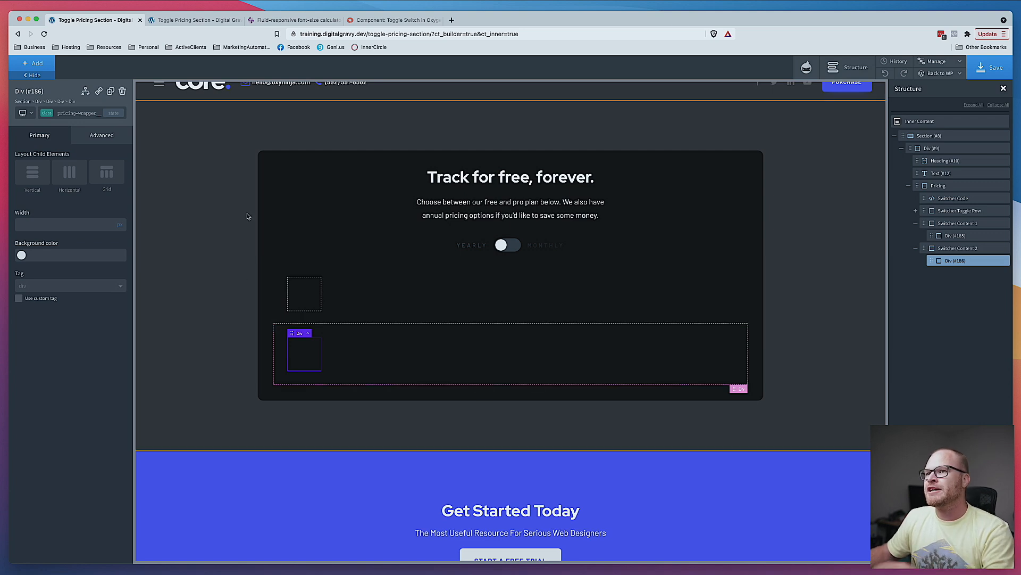
{"action": "left_click", "coordinate": [78, 113]}
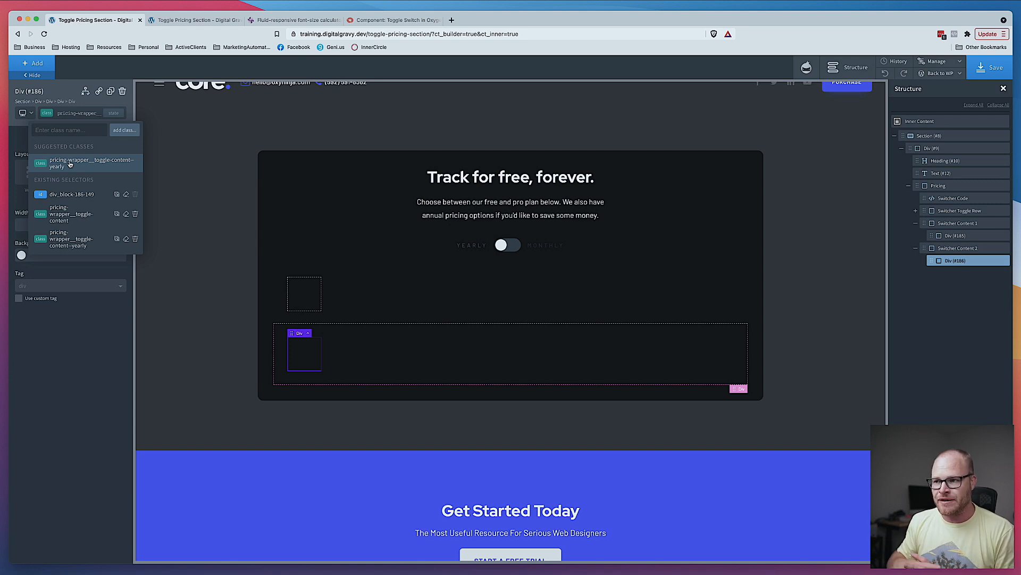
{"action": "left_click", "coordinate": [391, 306]}
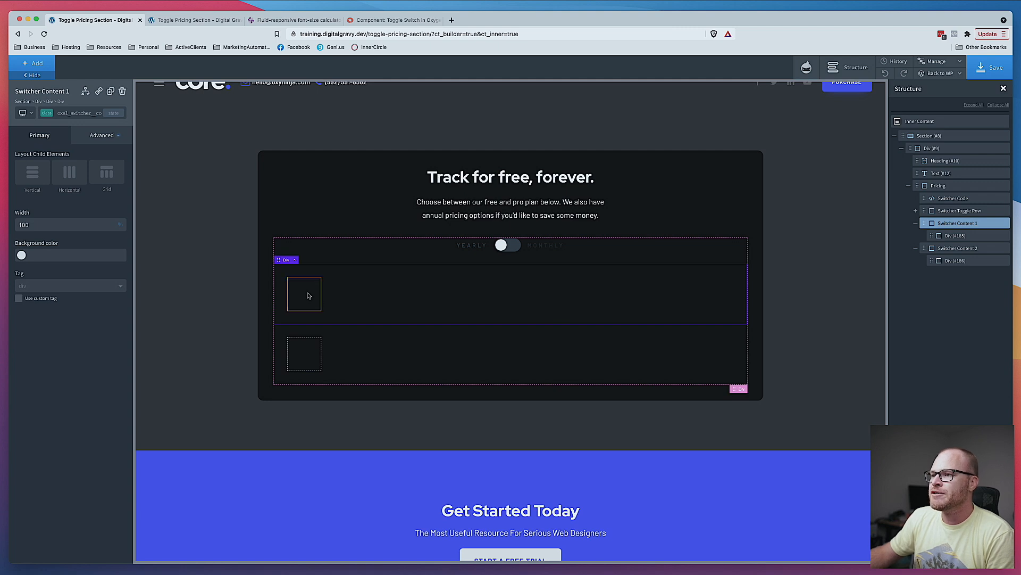
- Assign the class pricing-wrapper__toggle-inner to the Div inside Switcher Content 1
{"action": "left_click", "coordinate": [319, 299]}
{"action": "left_click", "coordinate": [31, 66]}
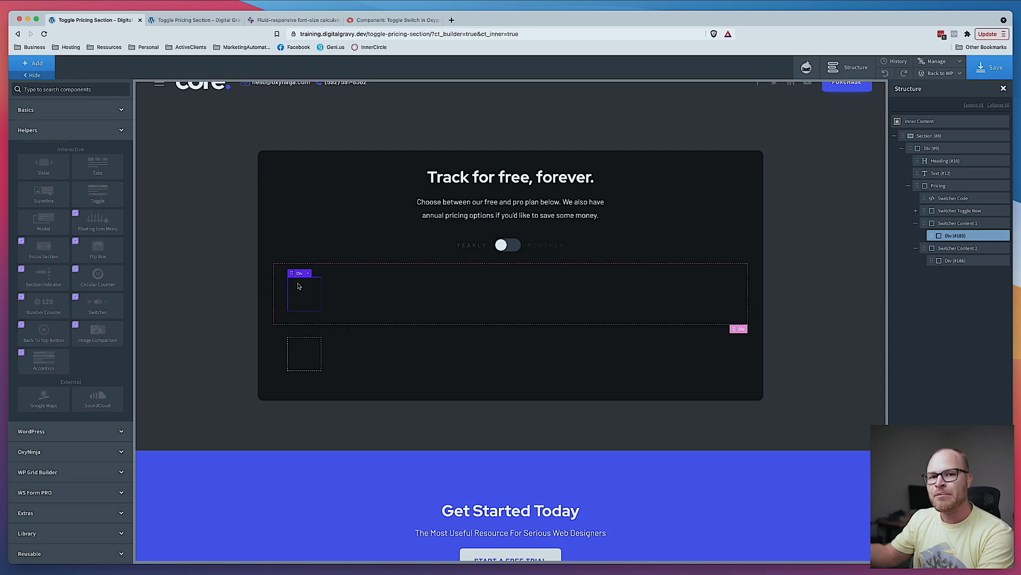
{"action": "left_click", "coordinate": [378, 299]}
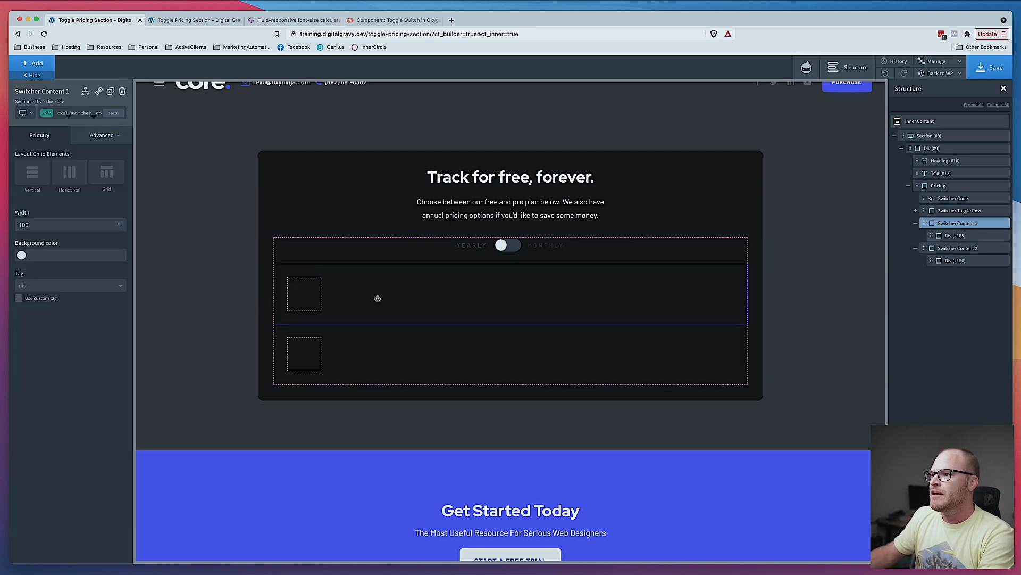
{"action": "left_click", "coordinate": [311, 297]}
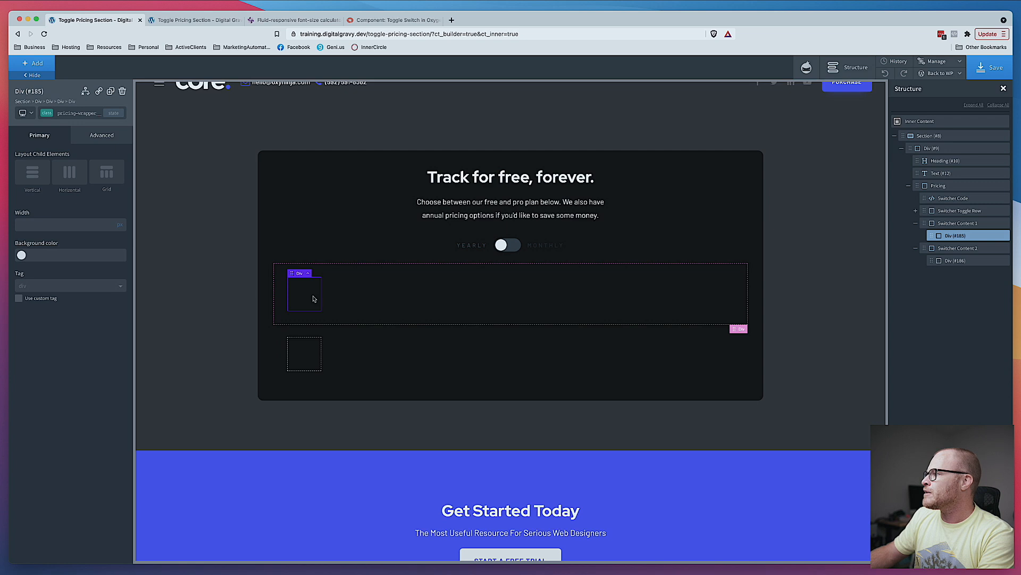
{"action": "left_click", "coordinate": [61, 114]}
{"action": "type", "text": "pricing-"}
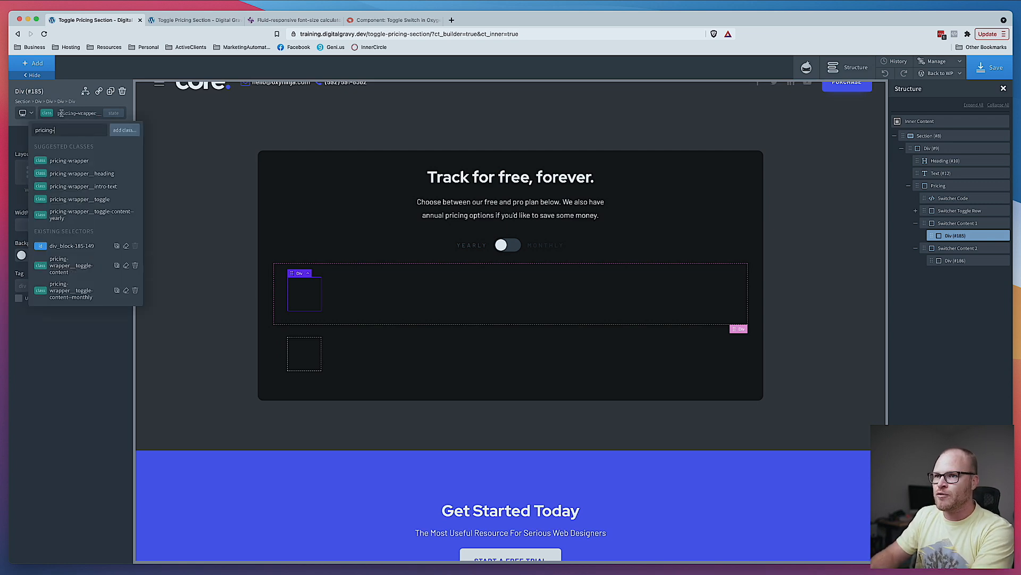
{"action": "type", "text": "wrapper__"}
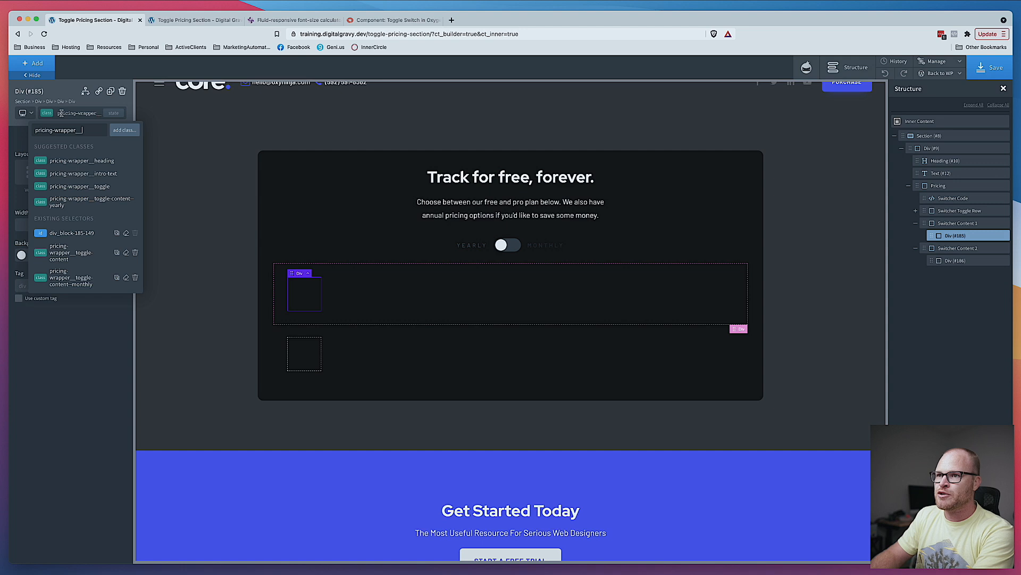
{"action": "type", "text": "toggle"}
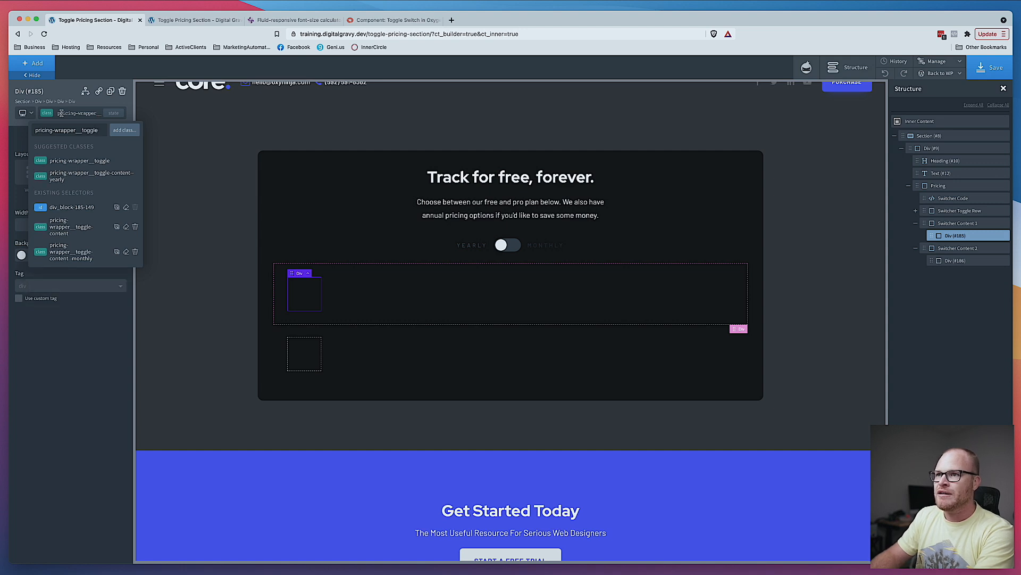
{"action": "type", "text": "-inner"}
{"action": "key", "text": "Return"}
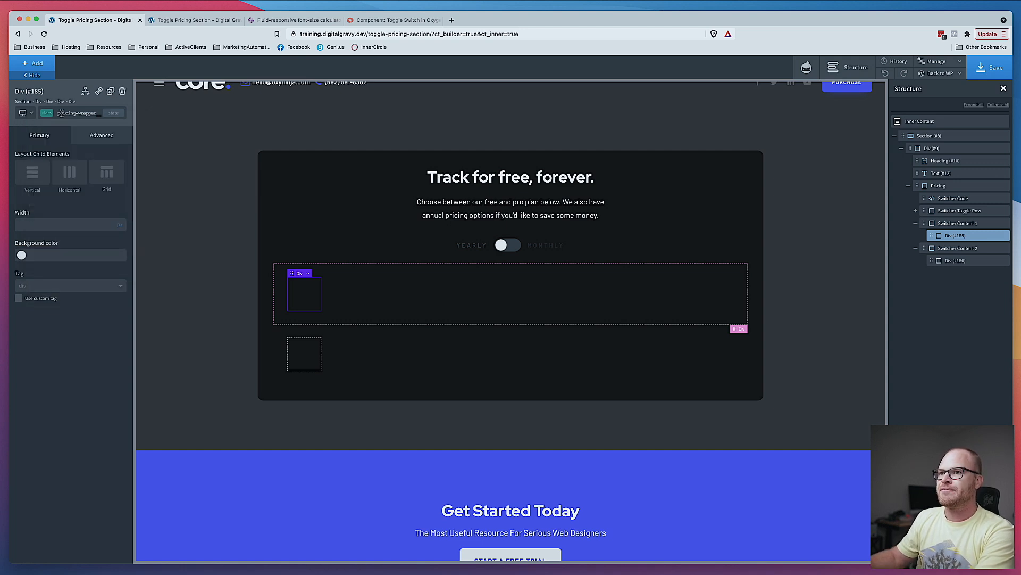
- Set the toggle-inner Div's width to 100% and switch its child layout to Grid
{"action": "left_click", "coordinate": [120, 224]}
{"action": "left_click", "coordinate": [92, 222]}
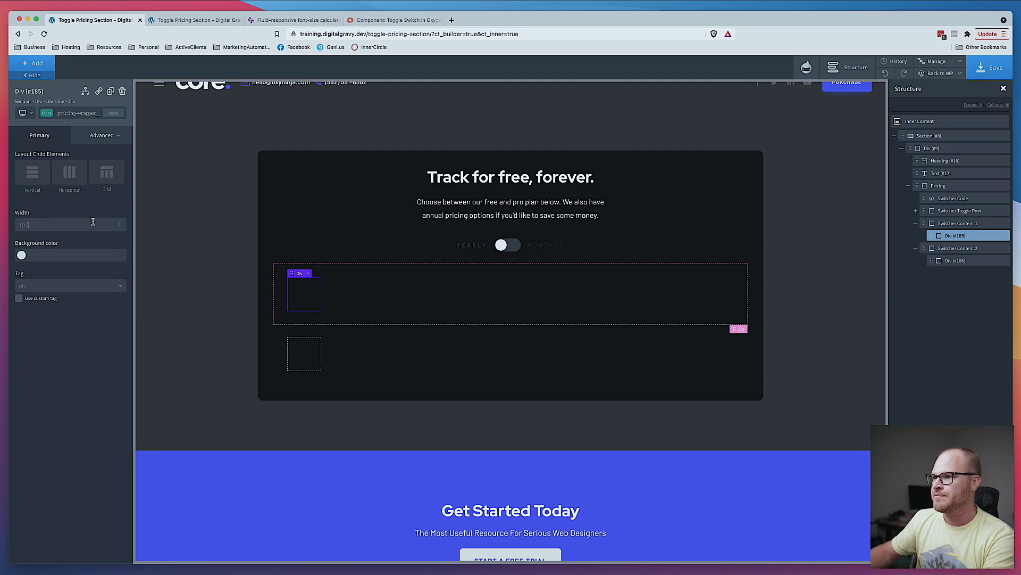
{"action": "type", "text": "100"}
{"action": "left_click", "coordinate": [103, 177]}
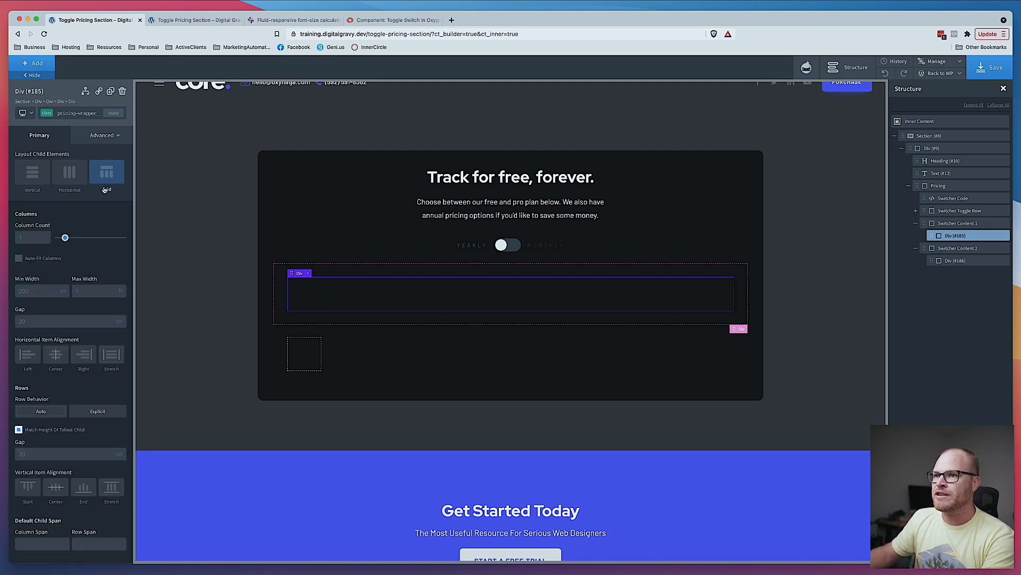
- Configure the grid with a column count of 2, a column gap of 3 and a row gap of 3
{"action": "left_click", "coordinate": [34, 243]}
{"action": "type", "text": "2"}
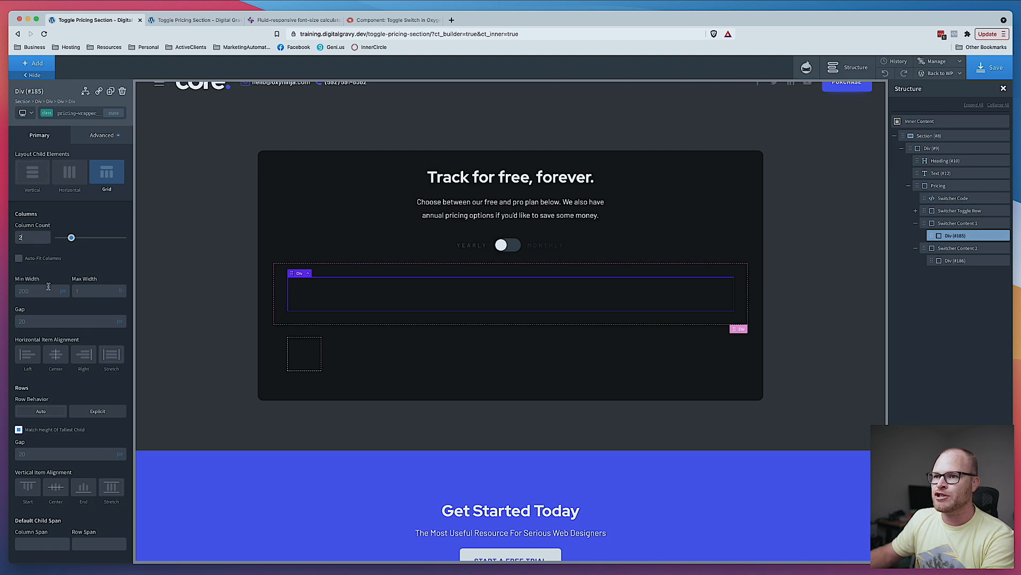
{"action": "left_click", "coordinate": [122, 333]}
{"action": "left_click", "coordinate": [82, 322]}
{"action": "type", "text": "3"}
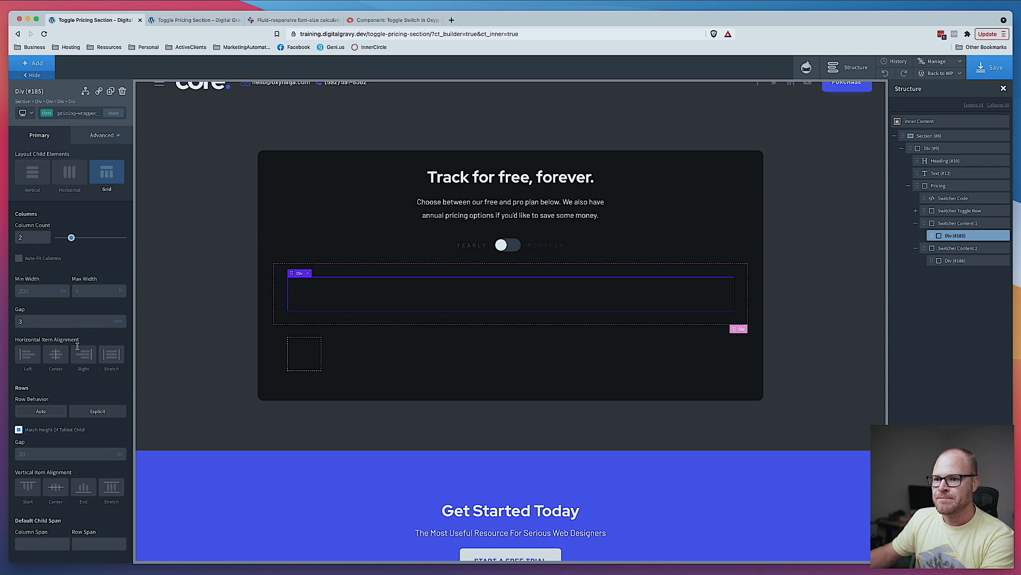
{"action": "scroll", "coordinate": [77, 346], "scroll_direction": "down", "scroll_amount": 2}
{"action": "left_click", "coordinate": [70, 396]}
{"action": "type", "text": "3"}
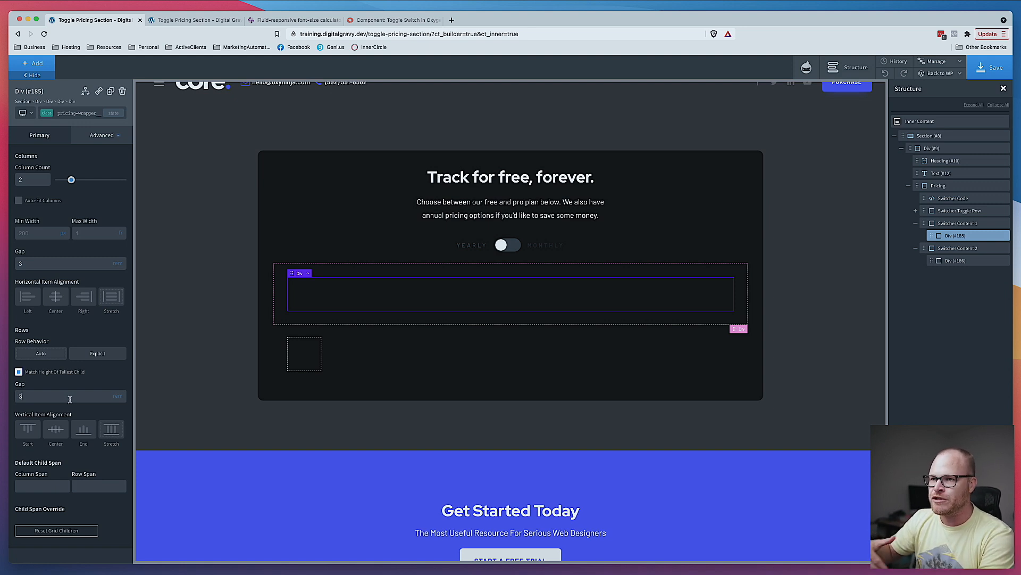
- Add a Div with the class pricing-card inside the grid and duplicate it to make a second card
{"action": "left_click", "coordinate": [38, 66]}
{"action": "type", "text": "div"}
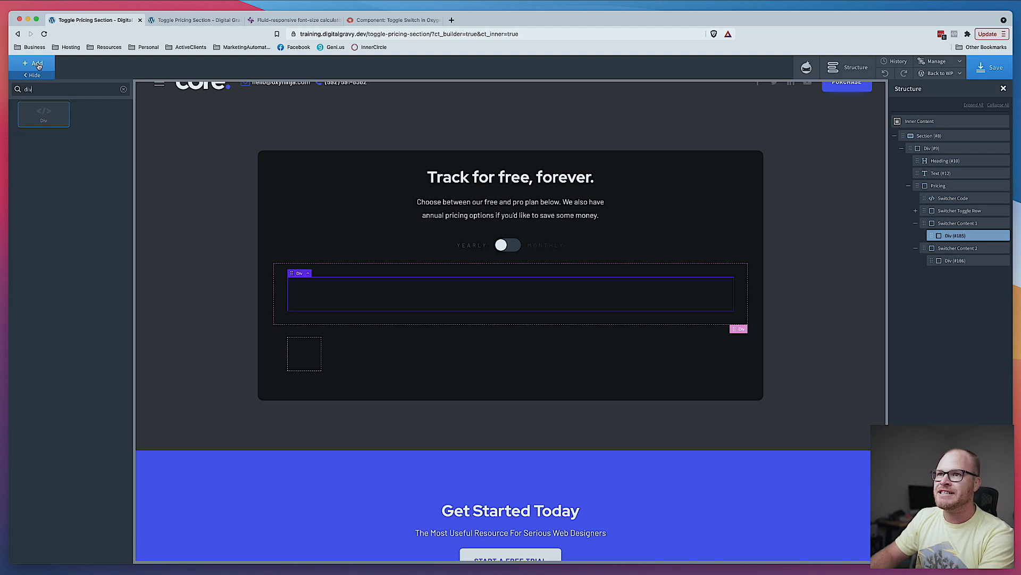
{"action": "key", "text": "Return"}
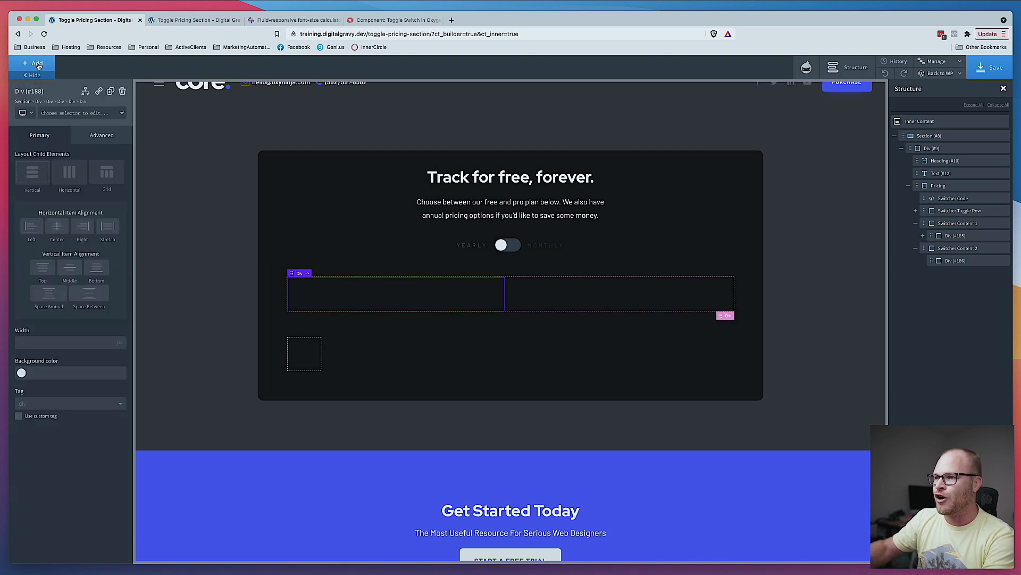
{"action": "left_click", "coordinate": [102, 115]}
{"action": "type", "text": "pricing-card"}
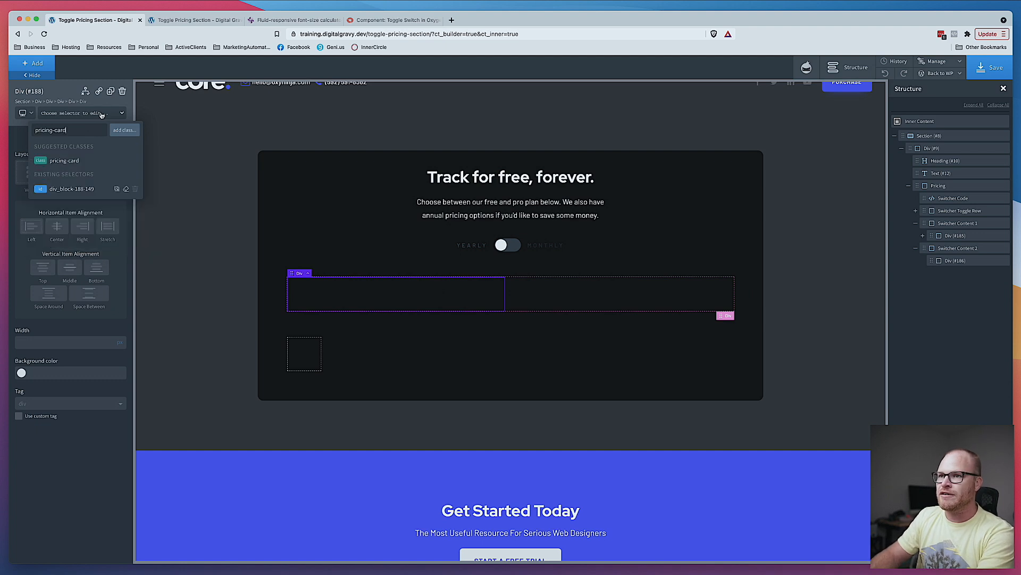
{"action": "key", "text": "Return"}
{"action": "left_click", "coordinate": [111, 91]}
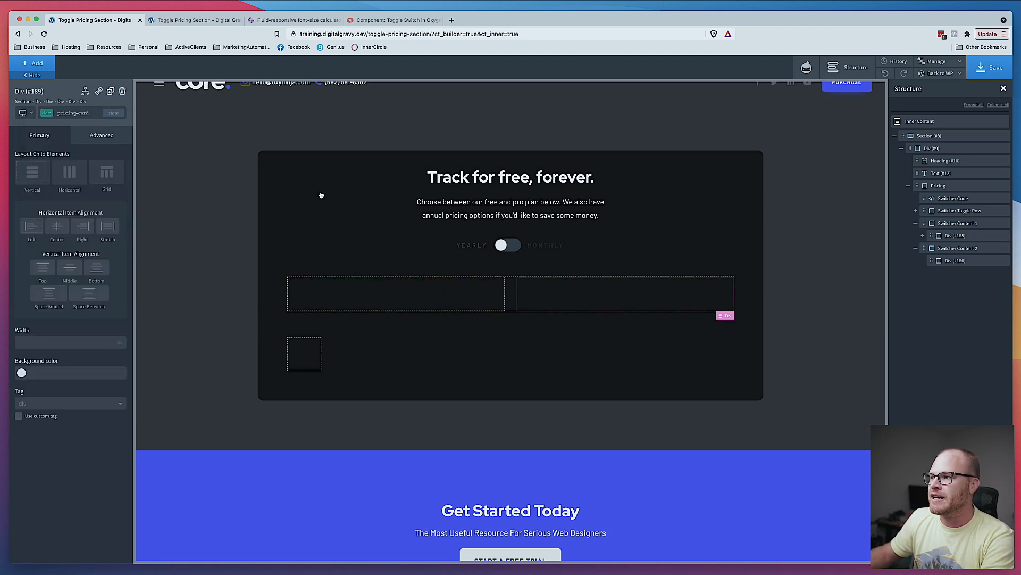
- Add a Text element to the first pricing card and set its content to "Pricing card #1"
{"action": "left_click", "coordinate": [411, 302]}
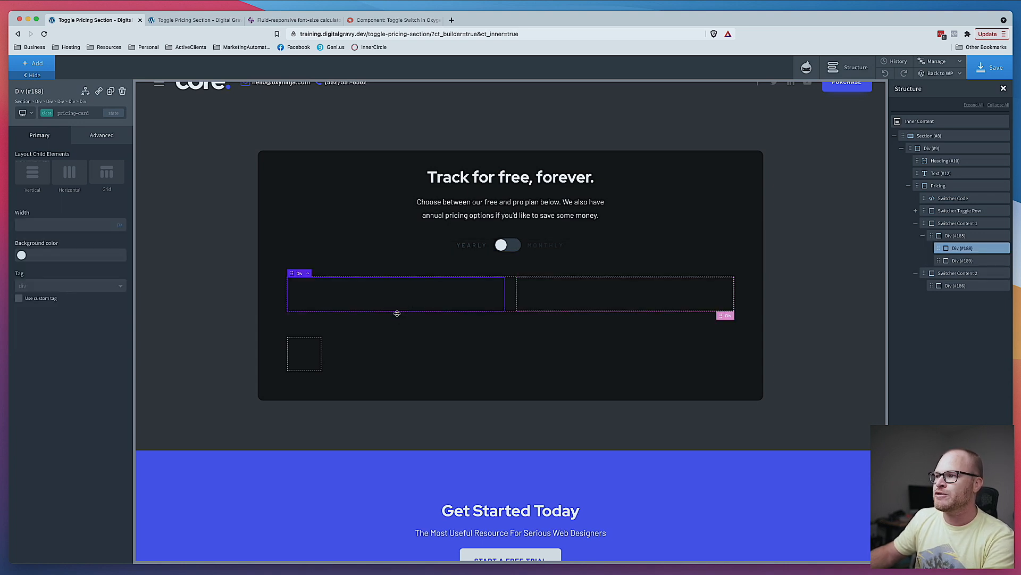
{"action": "left_click", "coordinate": [35, 63]}
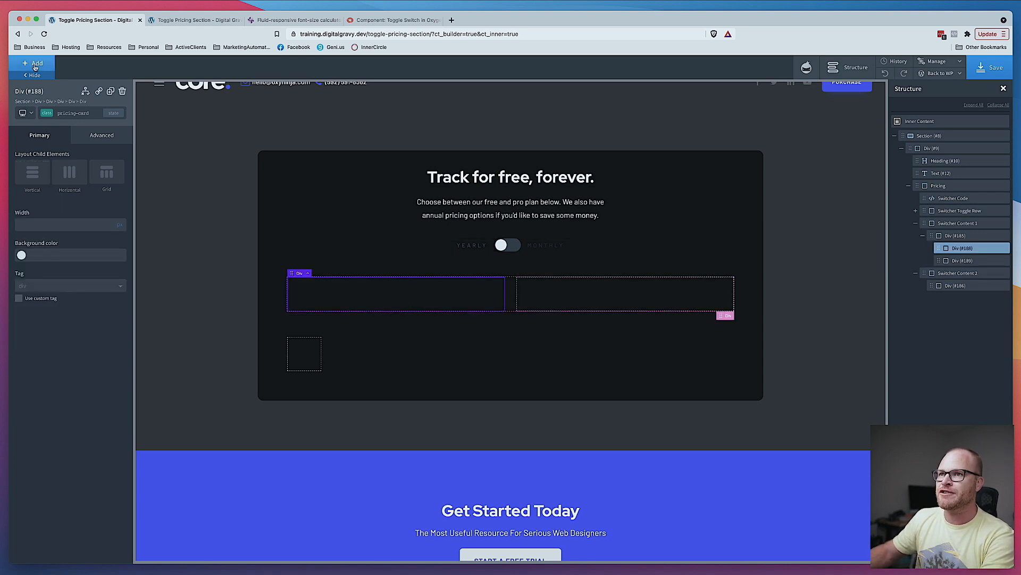
{"action": "type", "text": "text"}
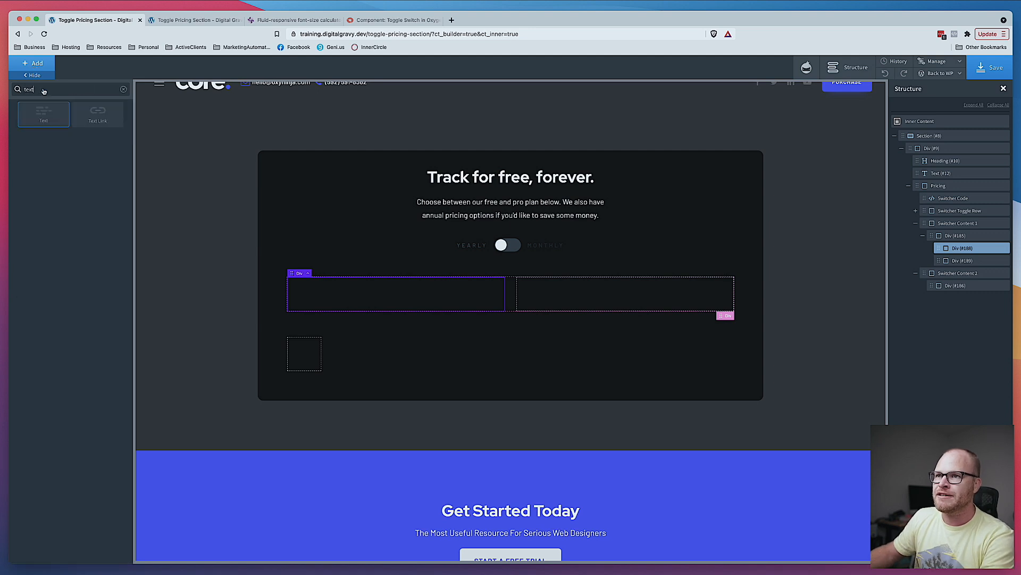
{"action": "left_click", "coordinate": [52, 125]}
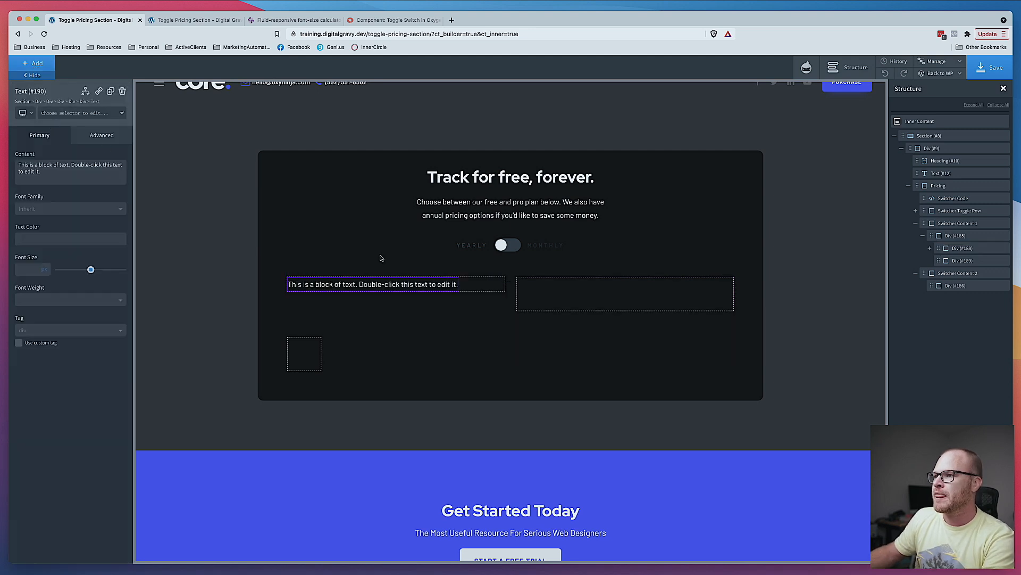
{"action": "double_click", "coordinate": [392, 285]}
{"action": "type", "text": "Pricing card #1"}
{"action": "key", "text": "super+a"}
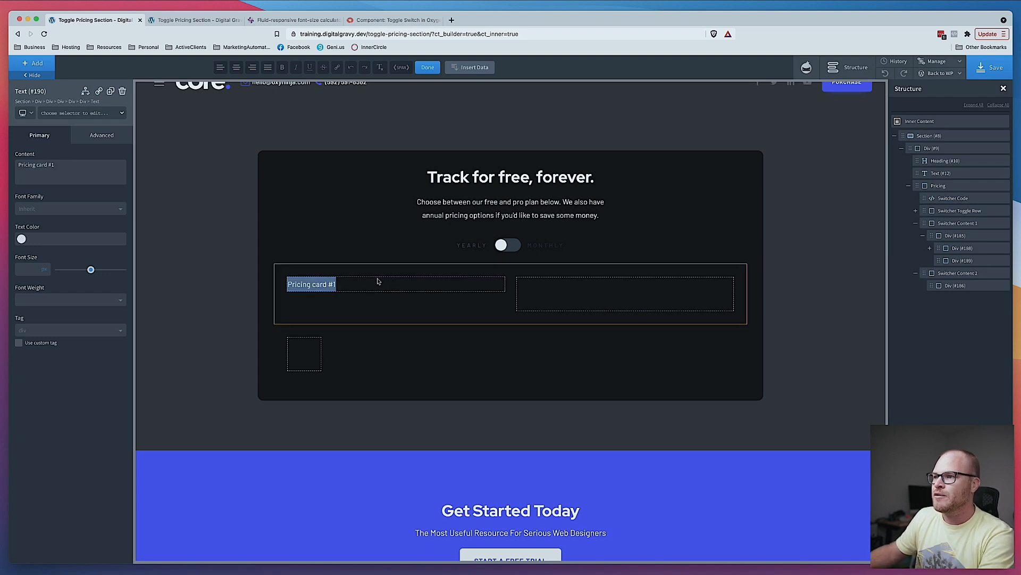
{"action": "left_click", "coordinate": [323, 288]}
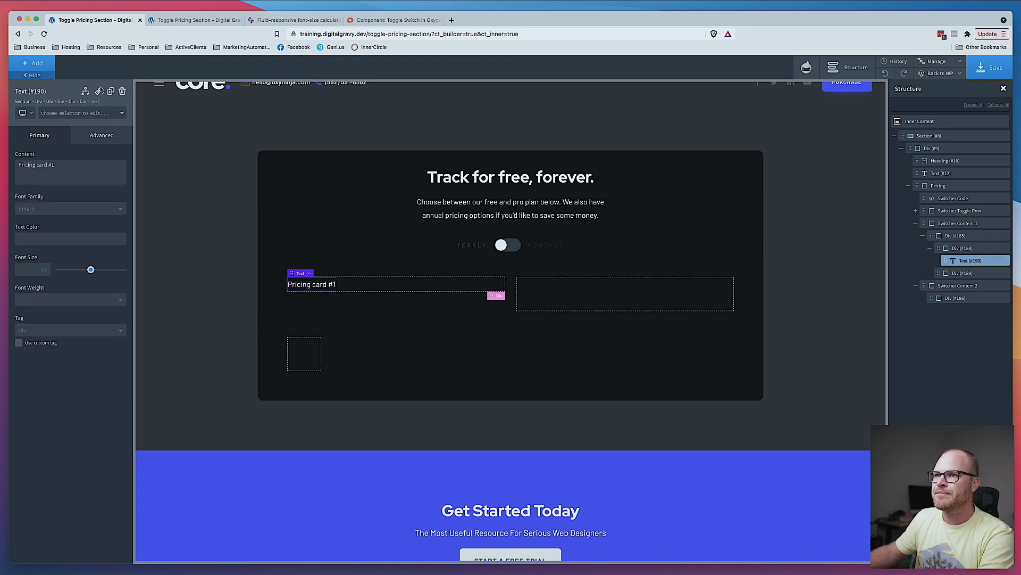
- Duplicate the text into the second pricing card and change its content to "Pricing card #2"
{"action": "left_click", "coordinate": [110, 91]}
{"action": "left_click_drag", "start_coordinate": [323, 302], "coordinate": [561, 290]}
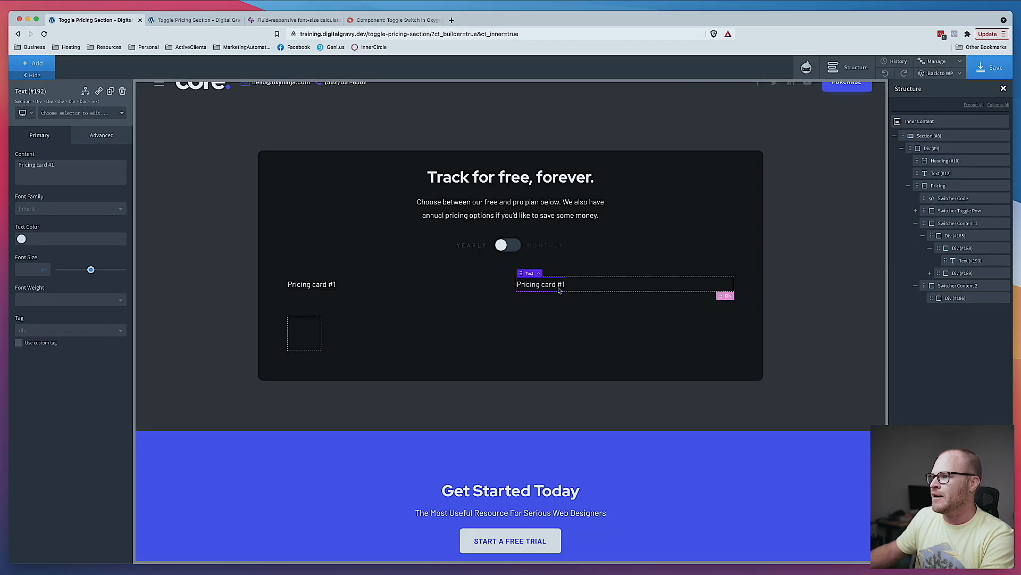
{"action": "double_click", "coordinate": [558, 285]}
{"action": "key", "text": "Right"}
{"action": "key", "text": "BackSpace"}
{"action": "type", "text": "2"}
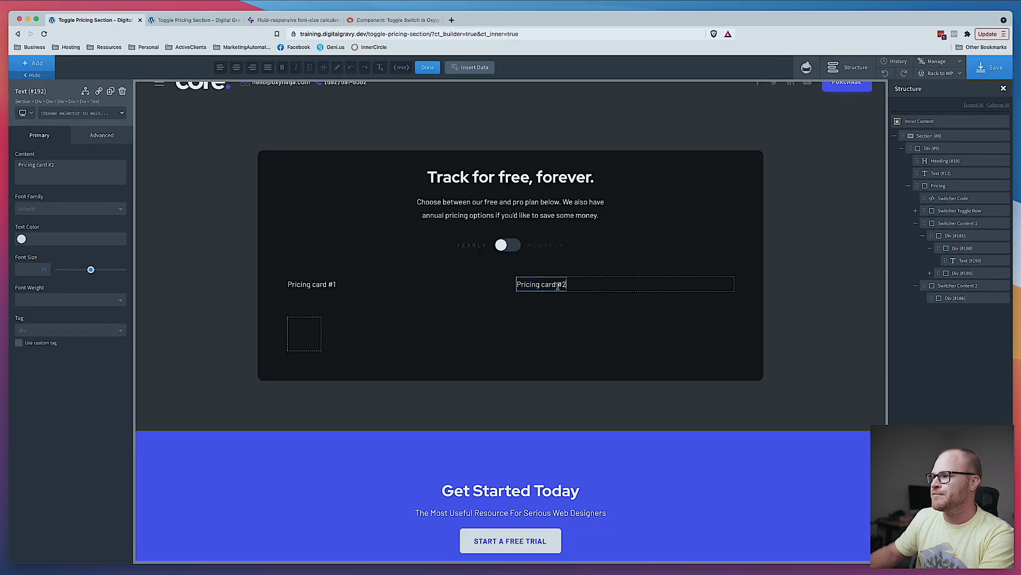
{"action": "left_click", "coordinate": [839, 285]}
- Save the page, reload the front-end tab and switch the pricing toggle
{"action": "left_click", "coordinate": [990, 67]}
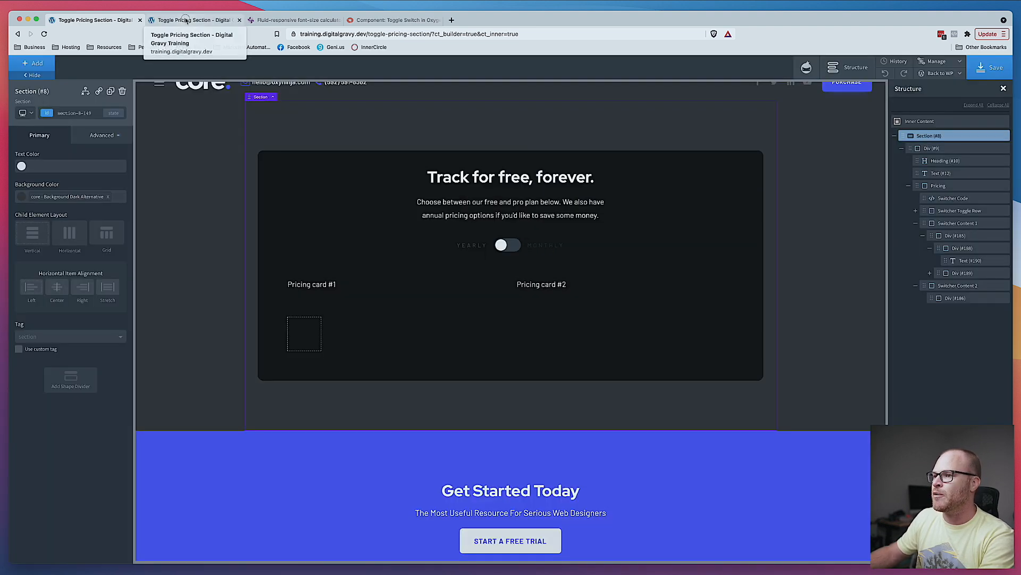
{"action": "left_click", "coordinate": [192, 20]}
{"action": "key", "text": "super+r"}
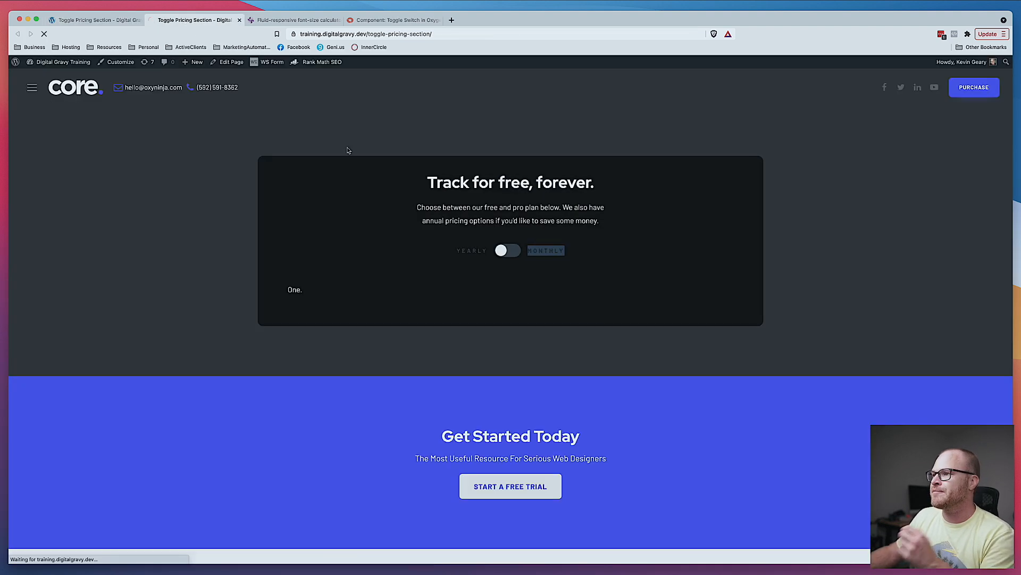
{"action": "left_click", "coordinate": [508, 252]}
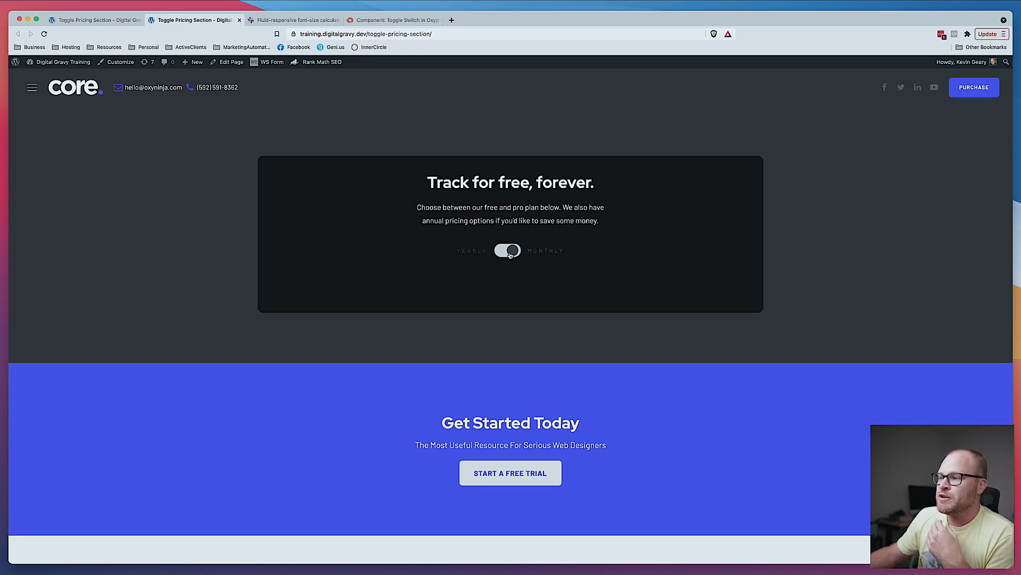
- Test the pricing toggle on the front end by switching it back and forth several times
{"action": "key", "text": "ctrl+shift+Tab"}
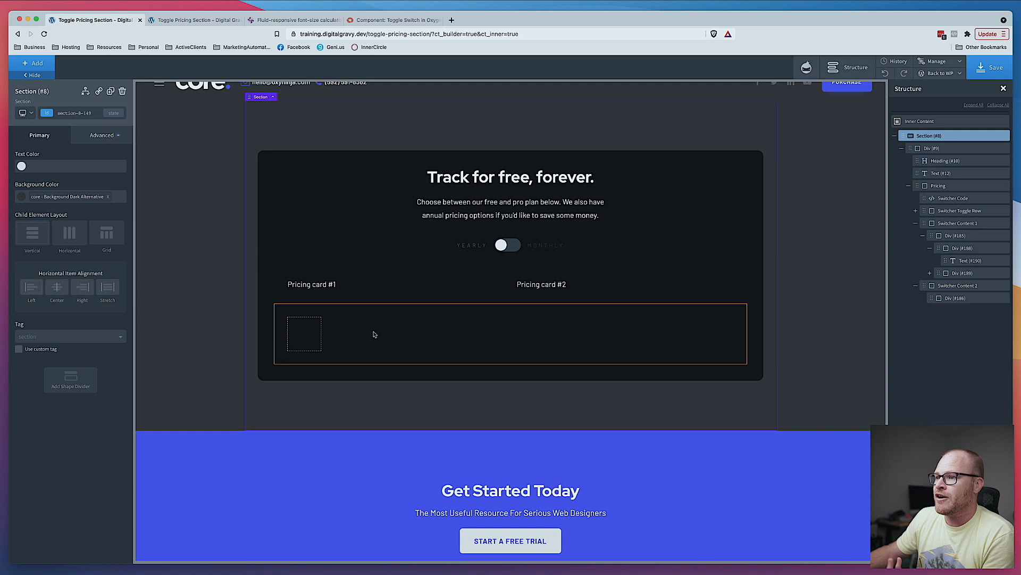
{"action": "left_click", "coordinate": [187, 19]}
{"action": "double_click", "coordinate": [512, 252]}
{"action": "left_click", "coordinate": [513, 252]}
{"action": "left_click", "coordinate": [512, 253]}
{"action": "left_click", "coordinate": [512, 254]}
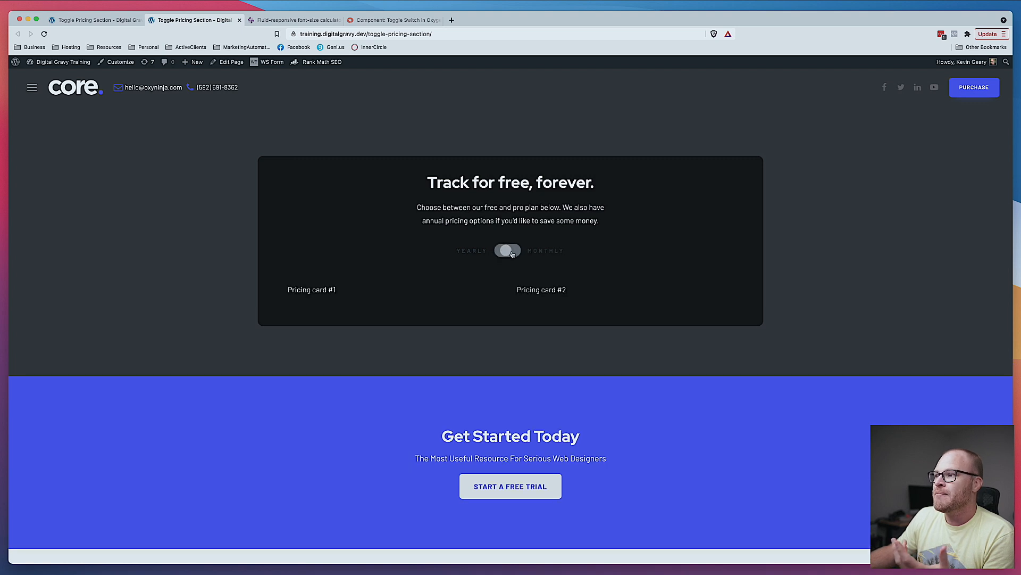
{"action": "left_click", "coordinate": [511, 254]}
{"action": "left_click", "coordinate": [512, 254]}
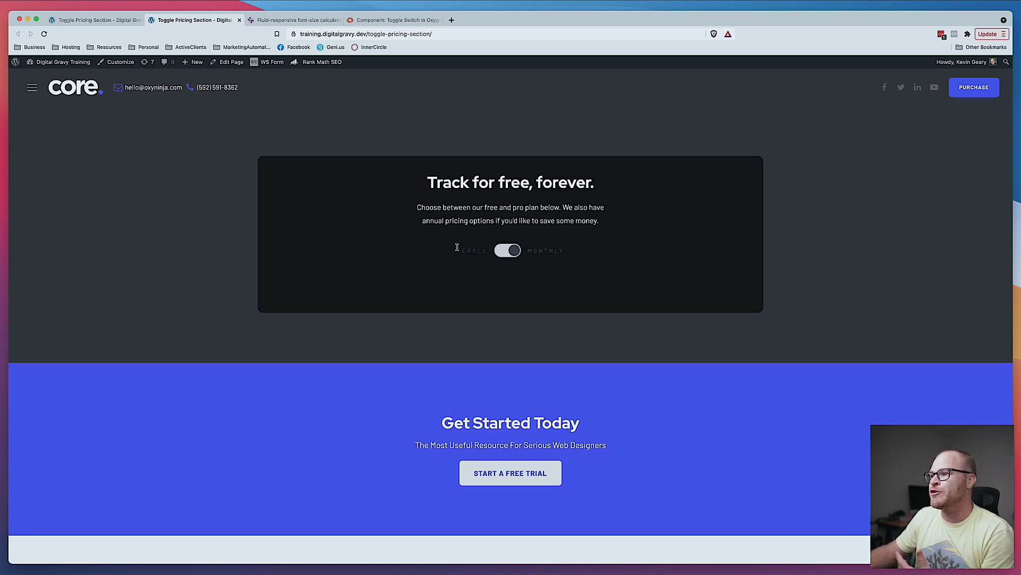
{"action": "left_click", "coordinate": [509, 252]}
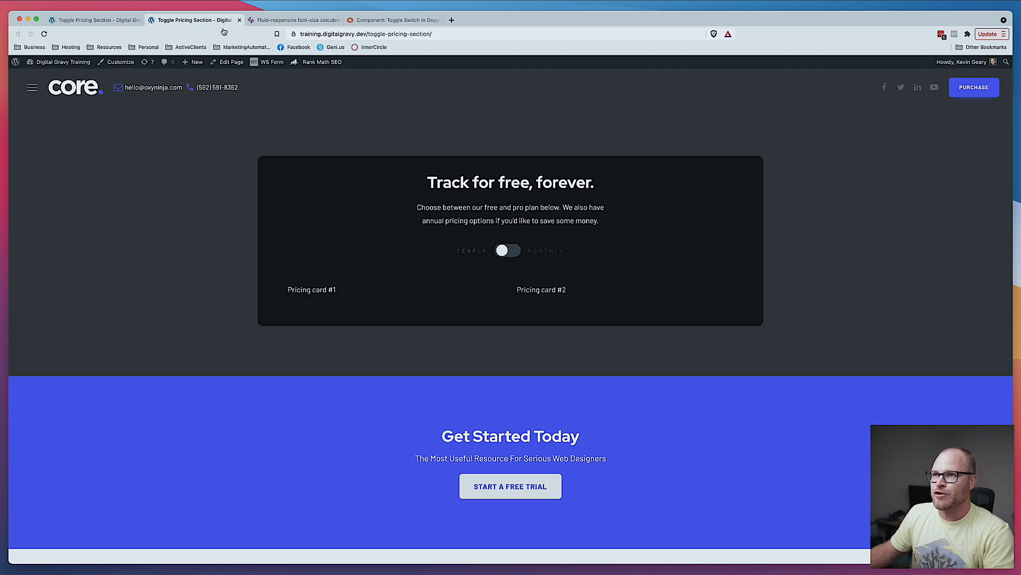
- Compare the builder's pricing layout with the Figma pricing-card design
{"action": "left_click", "coordinate": [110, 21]}
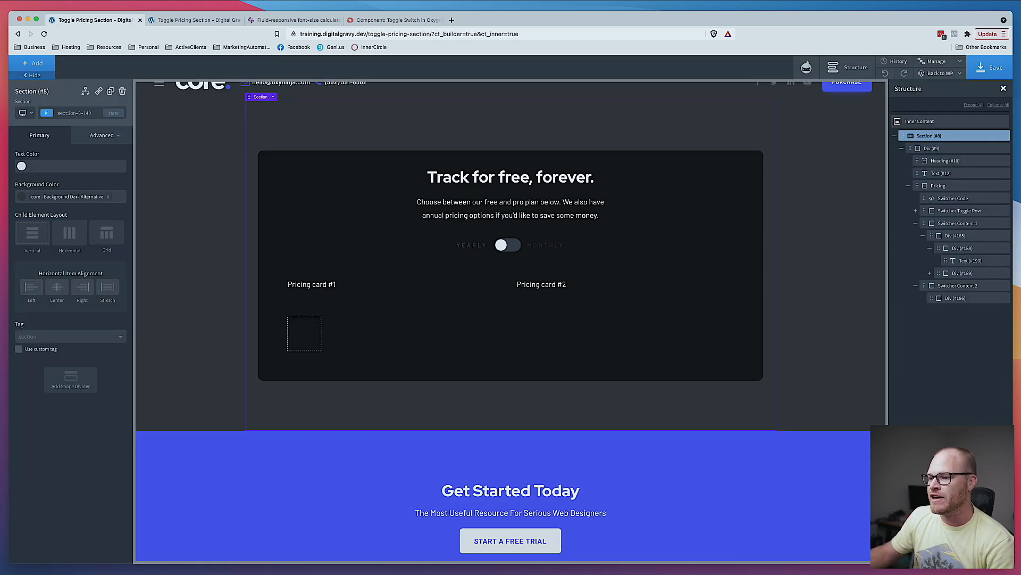
{"action": "left_click", "coordinate": [407, 557]}
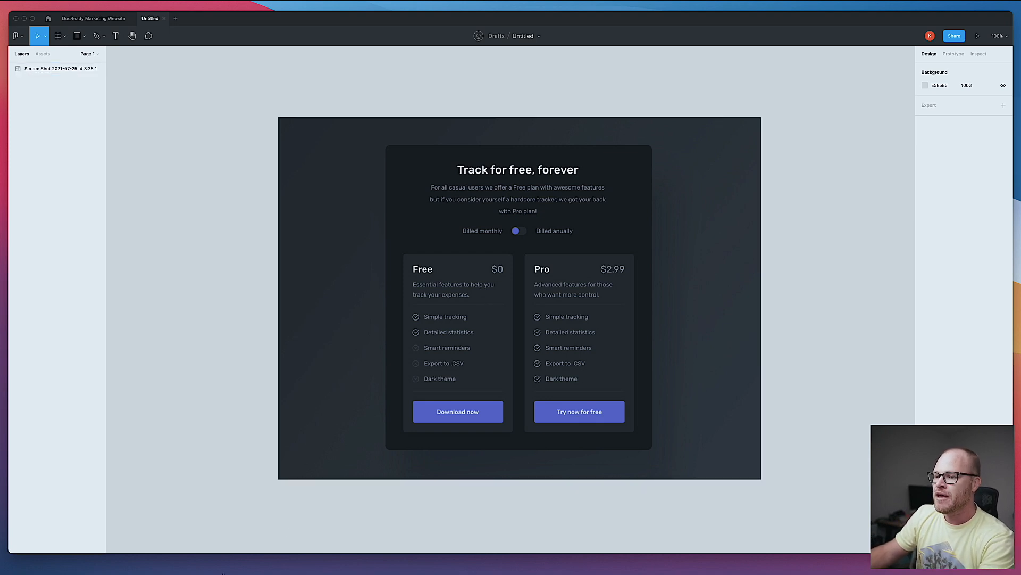
{"action": "key", "text": "super+Tab"}
{"action": "left_click", "coordinate": [314, 337]}
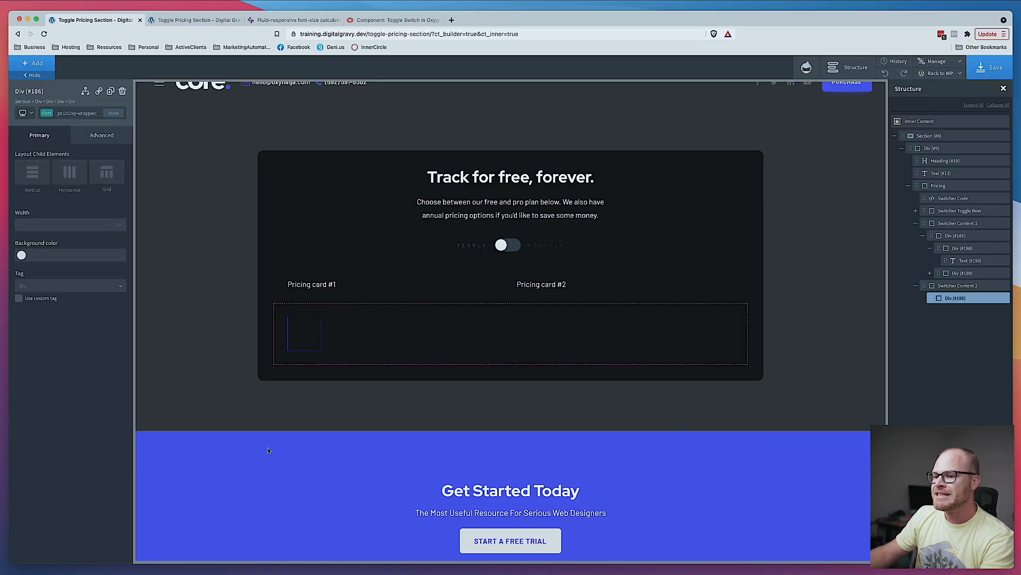
{"action": "key", "text": "super+Tab"}
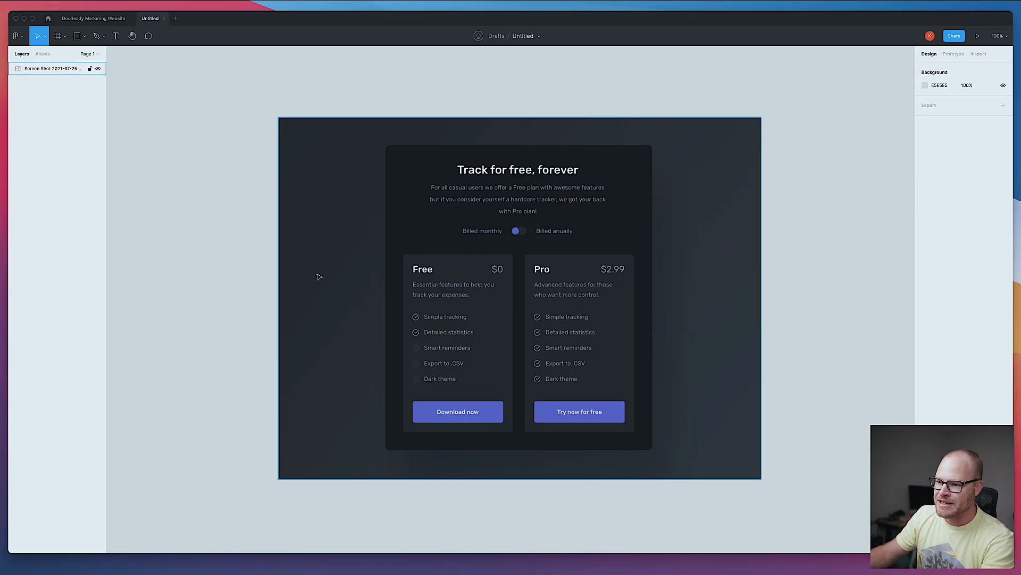
- Give the div in the second switcher content the pricing-card class and the Background Dark Alternative background colour
{"action": "key", "text": "super+Tab"}
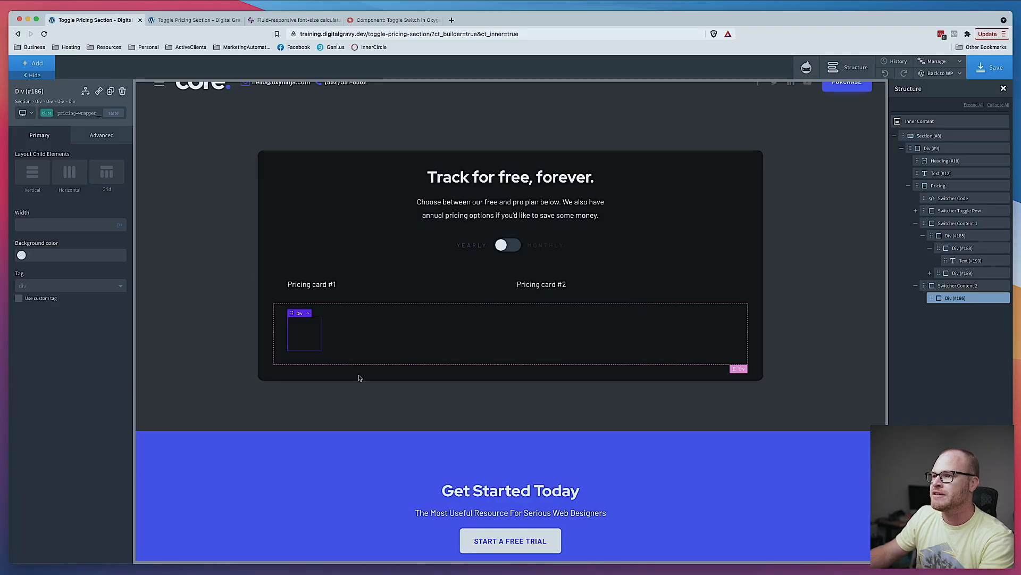
{"action": "left_click", "coordinate": [75, 113]}
{"action": "left_click", "coordinate": [64, 160]}
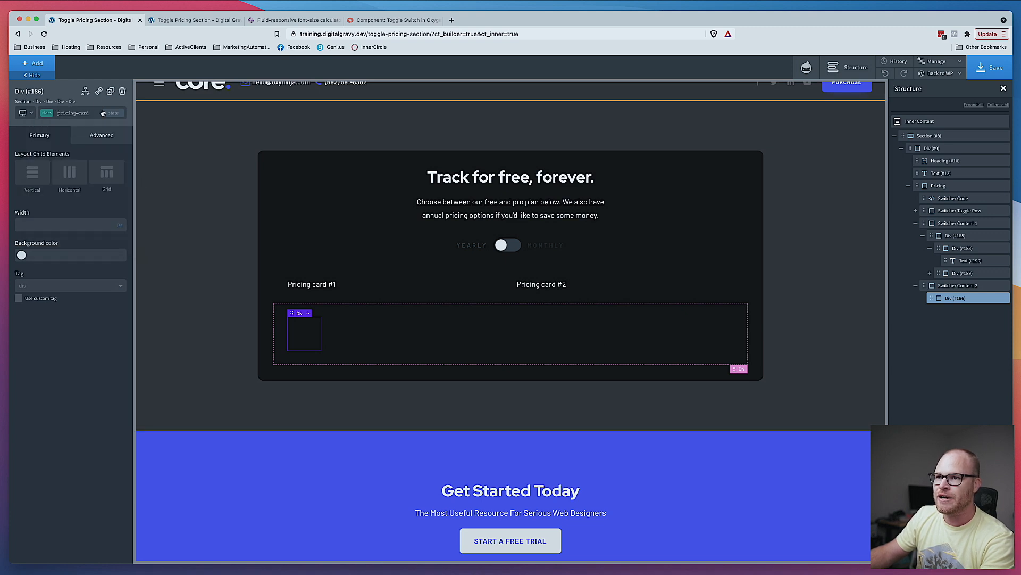
{"action": "left_click", "coordinate": [21, 255]}
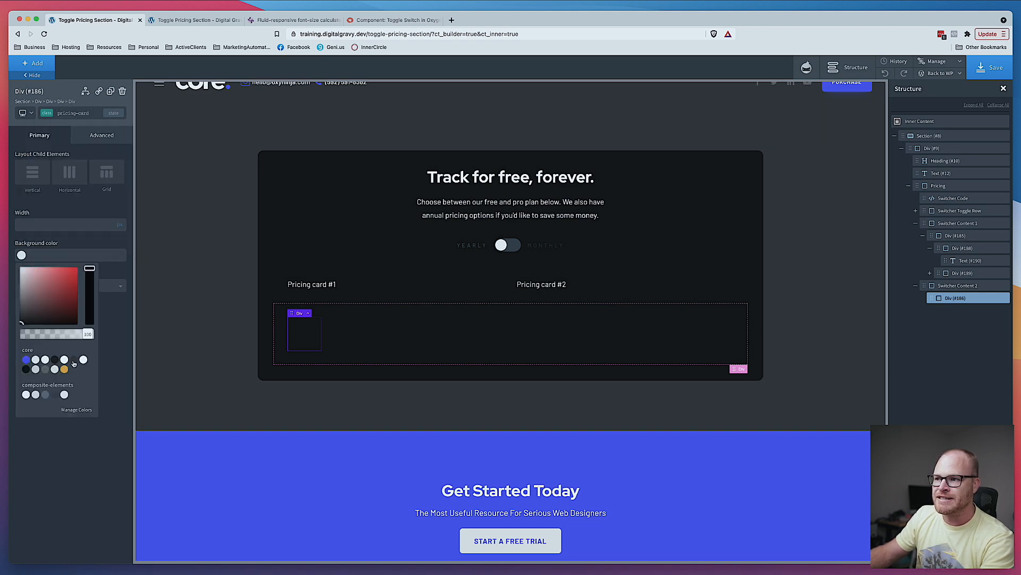
{"action": "left_click", "coordinate": [74, 360]}
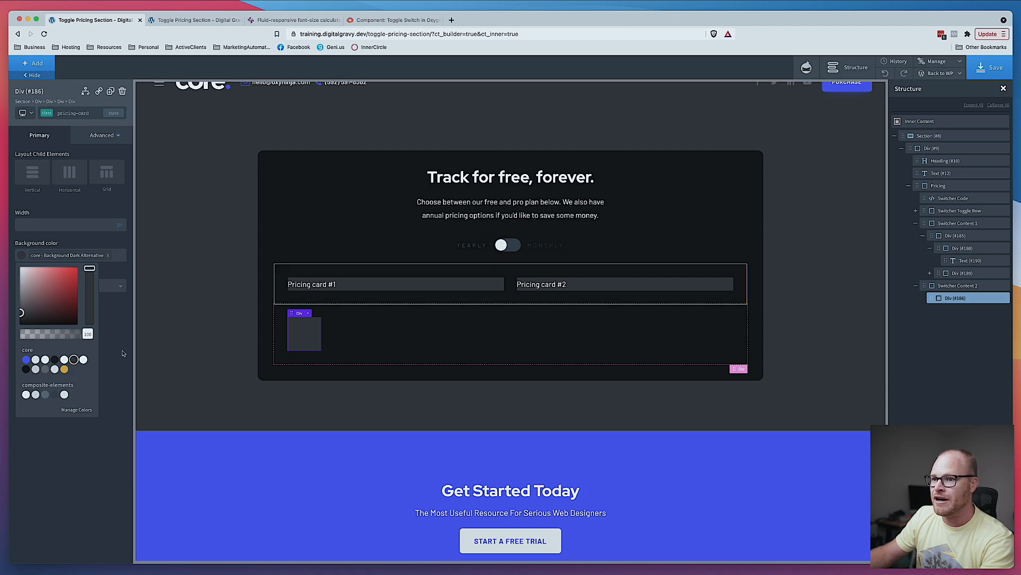
- Select the first pricing card and apply 2.4 padding to all four sides of the pricing-card class
{"action": "left_click", "coordinate": [89, 114]}
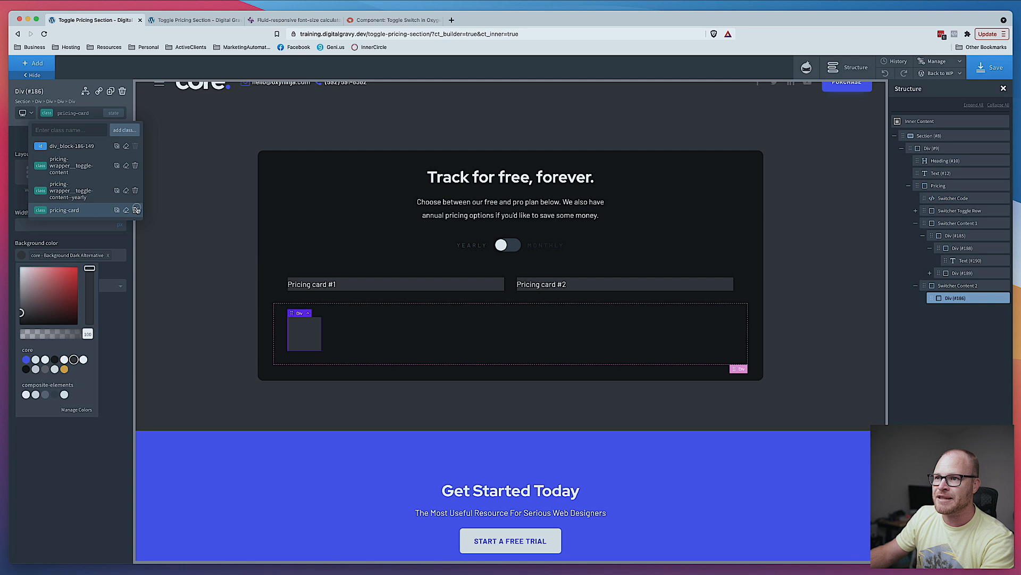
{"action": "left_click", "coordinate": [72, 146]}
{"action": "left_click", "coordinate": [367, 287]}
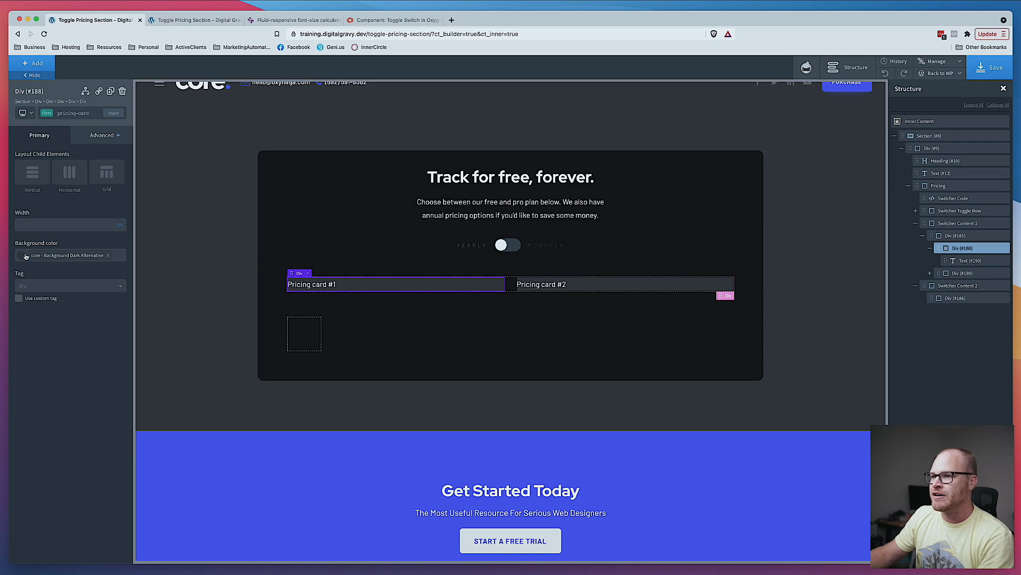
{"action": "key", "text": "super+Tab"}
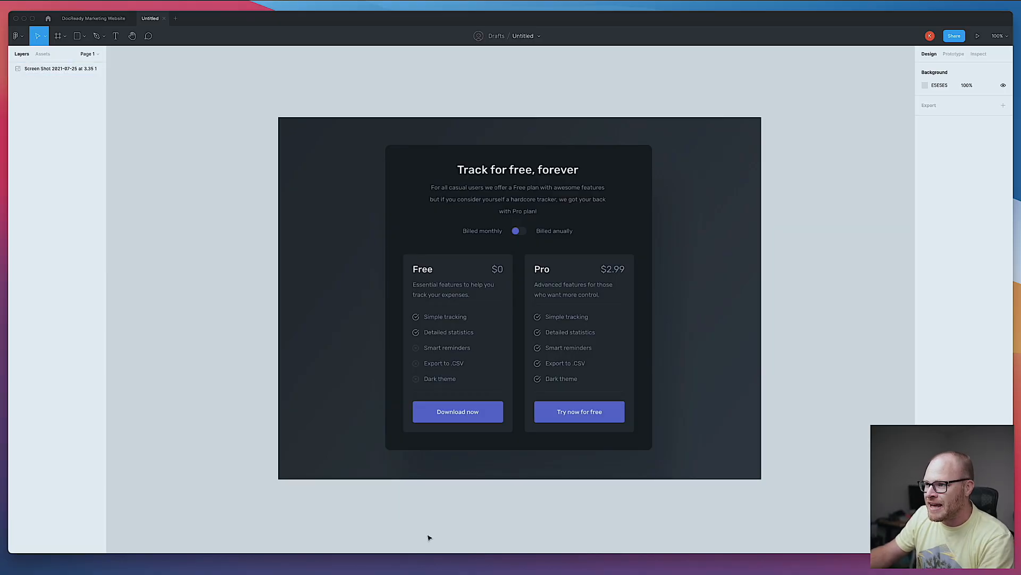
{"action": "key", "text": "super+Tab"}
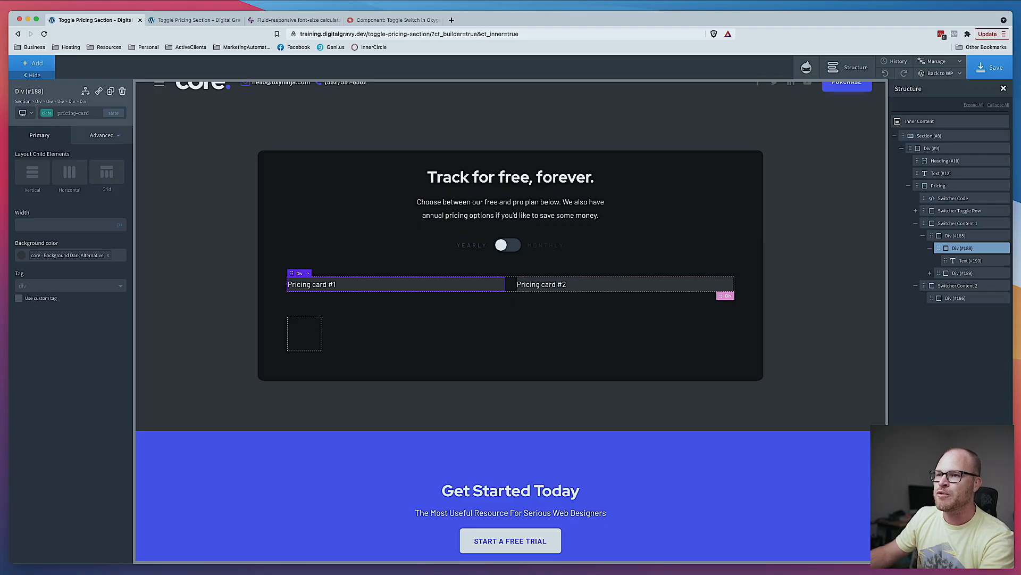
{"action": "left_click", "coordinate": [123, 236]}
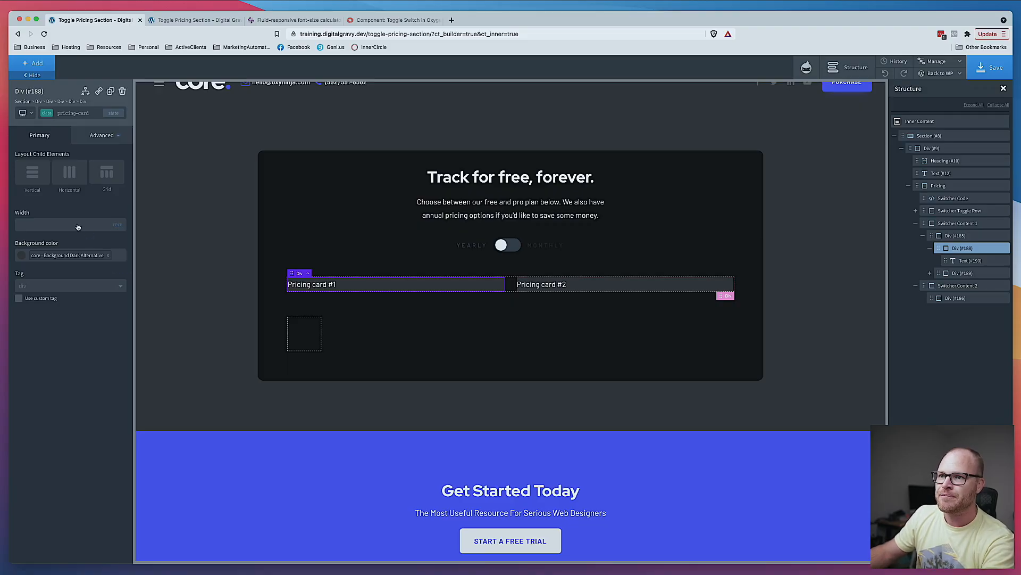
{"action": "left_click", "coordinate": [118, 138]}
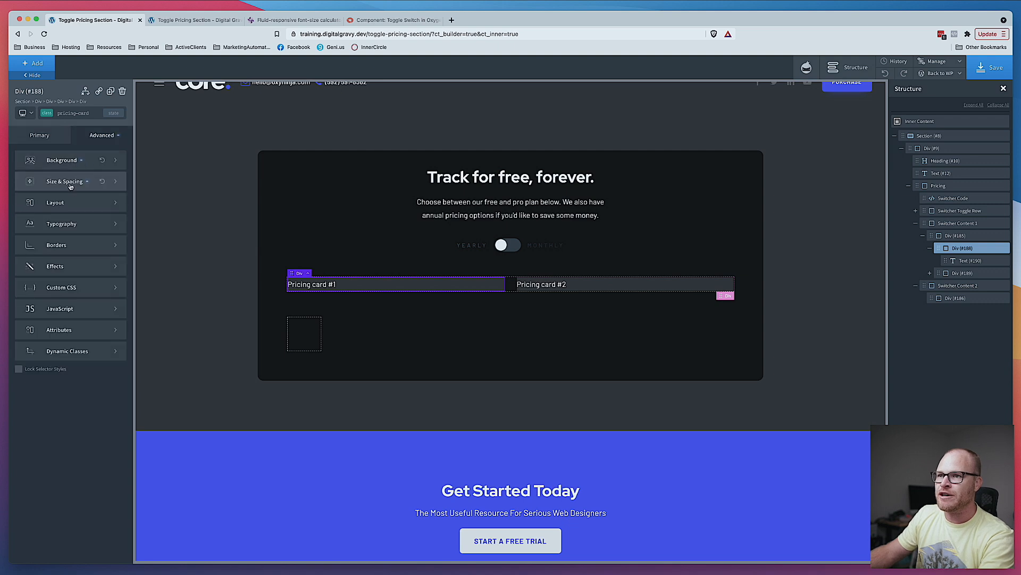
{"action": "left_click", "coordinate": [70, 188]}
{"action": "left_click", "coordinate": [53, 193]}
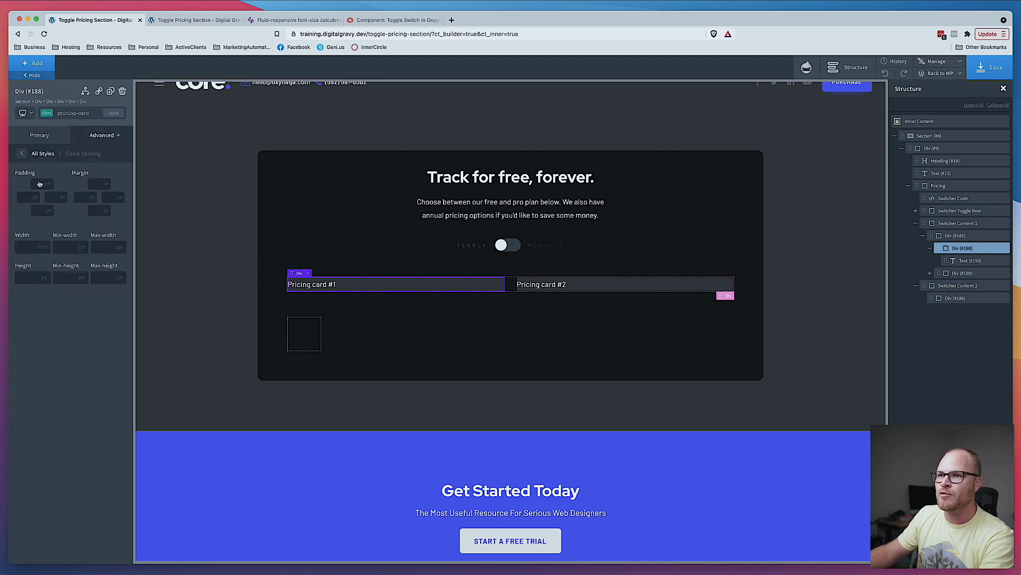
{"action": "type", "text": "2.4"}
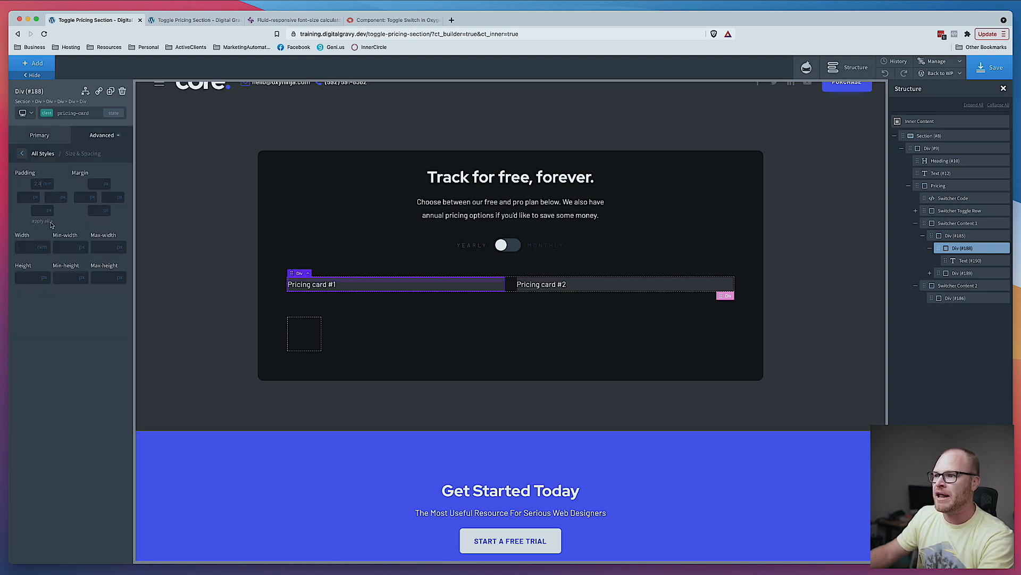
{"action": "left_click", "coordinate": [51, 221]}
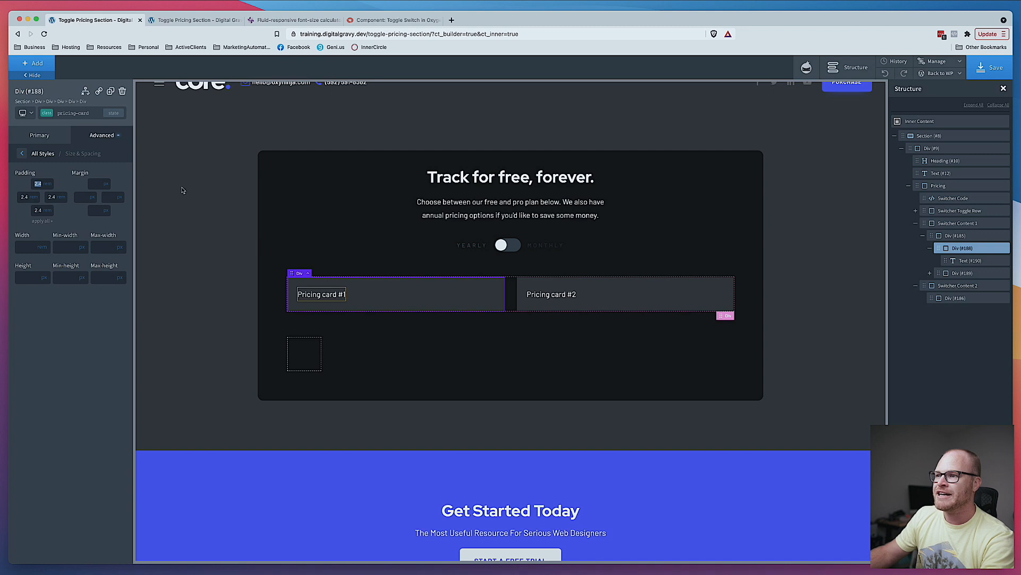
- Delete the placeholder text elements from both pricing cards
{"action": "left_click", "coordinate": [308, 292]}
{"action": "left_click", "coordinate": [555, 295]}
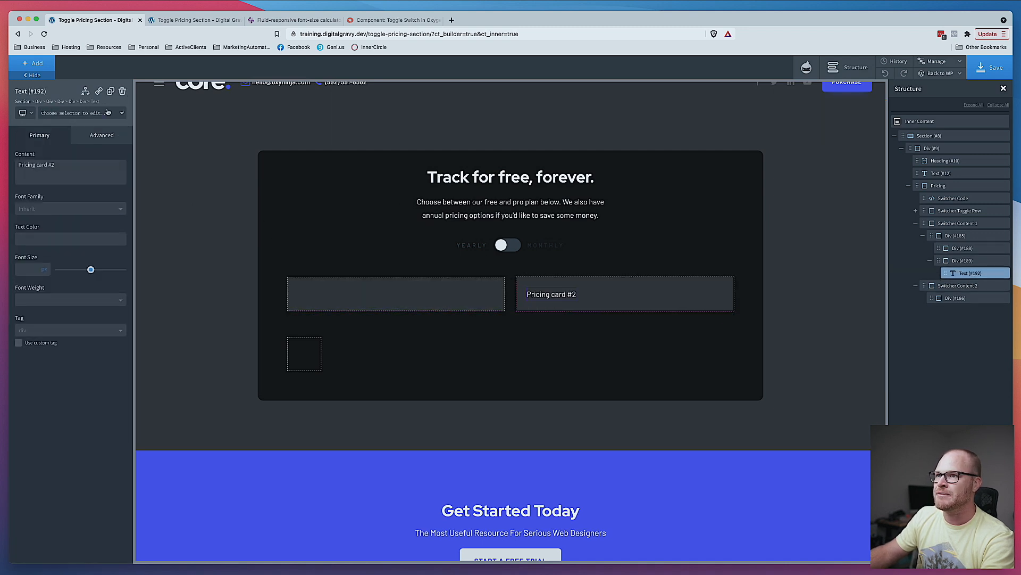
{"action": "left_click", "coordinate": [122, 93]}
{"action": "left_click", "coordinate": [410, 298]}
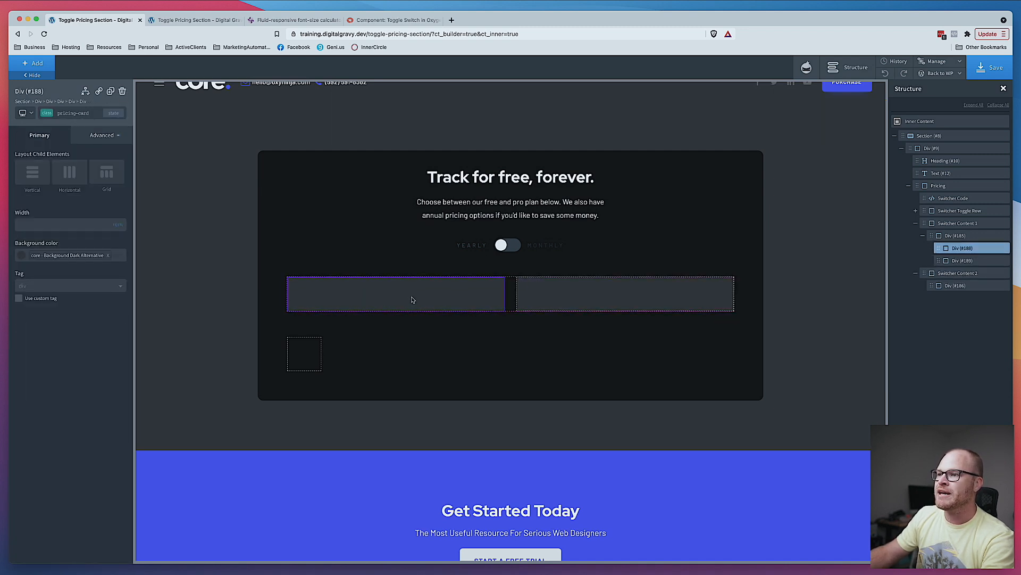
- Add a div inside the first pricing card and duplicate it twice to make three stacked divs
{"action": "left_click", "coordinate": [16, 62]}
{"action": "type", "text": "n"}
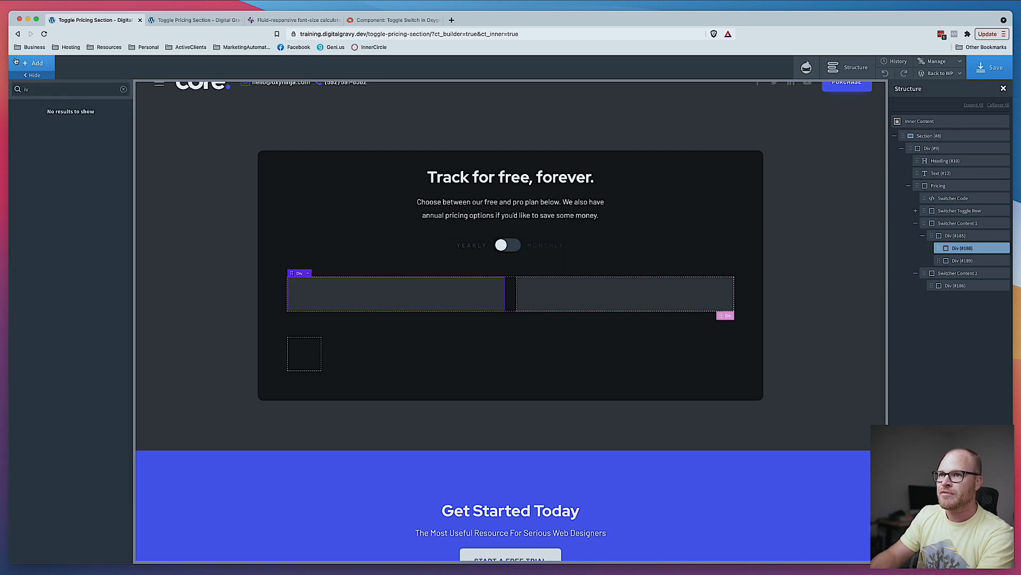
{"action": "key", "text": "BackSpace"}
{"action": "key", "text": "BackSpace"}
{"action": "type", "text": "div"}
{"action": "key", "text": "Return"}
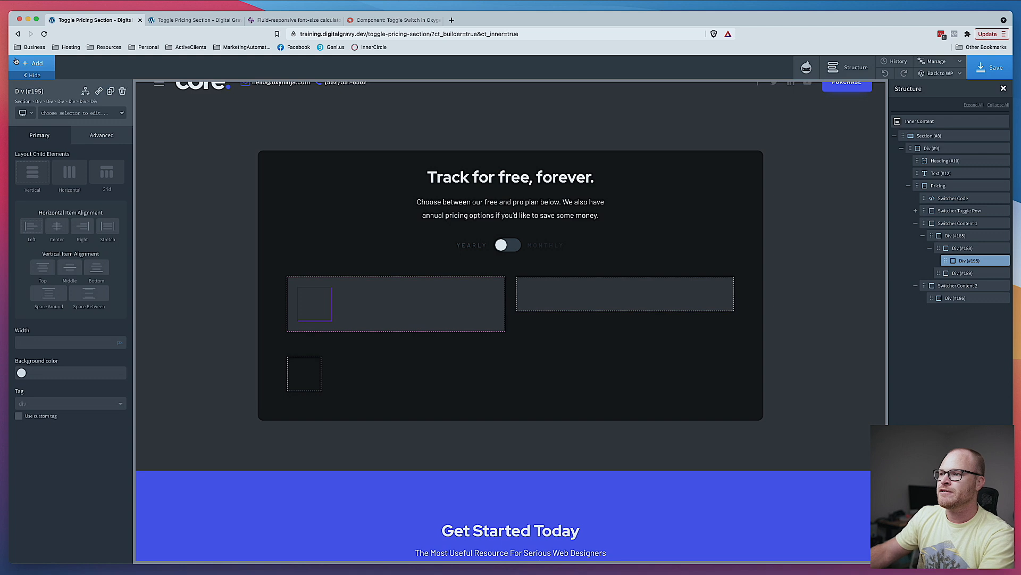
{"action": "left_click", "coordinate": [111, 91]}
{"action": "left_click", "coordinate": [111, 91]}
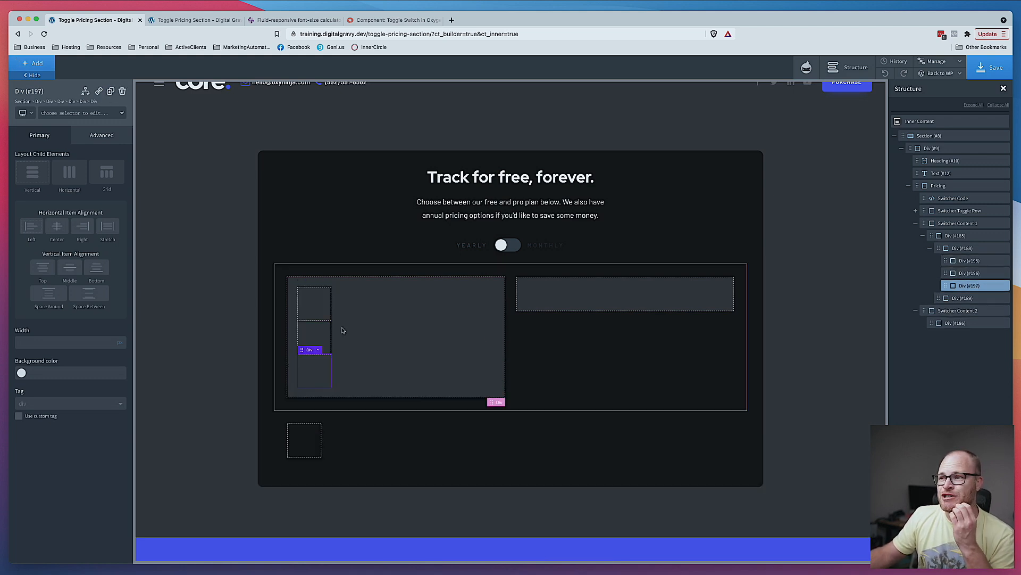
- Assign the class pricing-card__top to the first inner div
{"action": "left_click", "coordinate": [311, 305]}
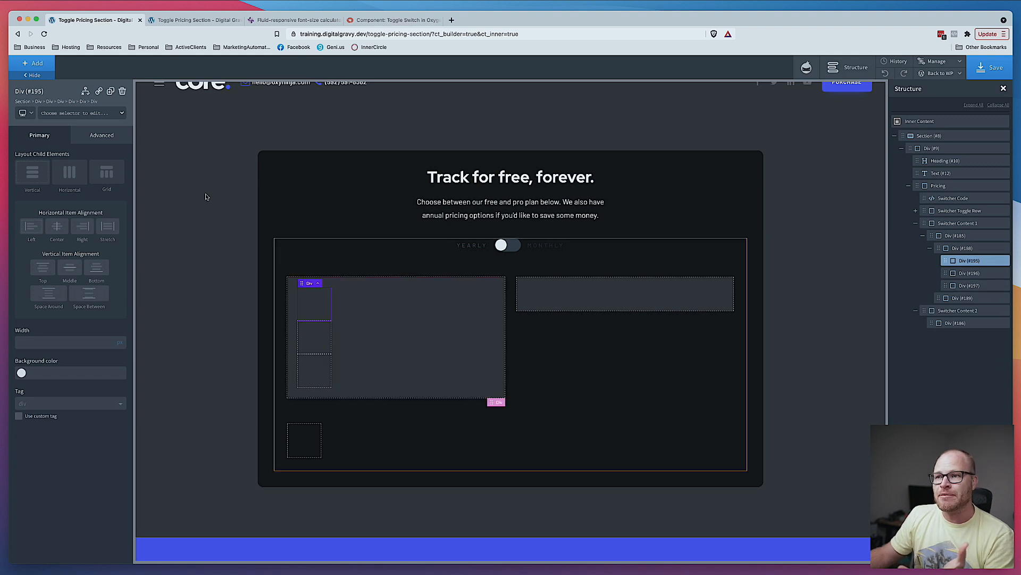
{"action": "left_click", "coordinate": [101, 116]}
{"action": "type", "text": "pricing-ca"}
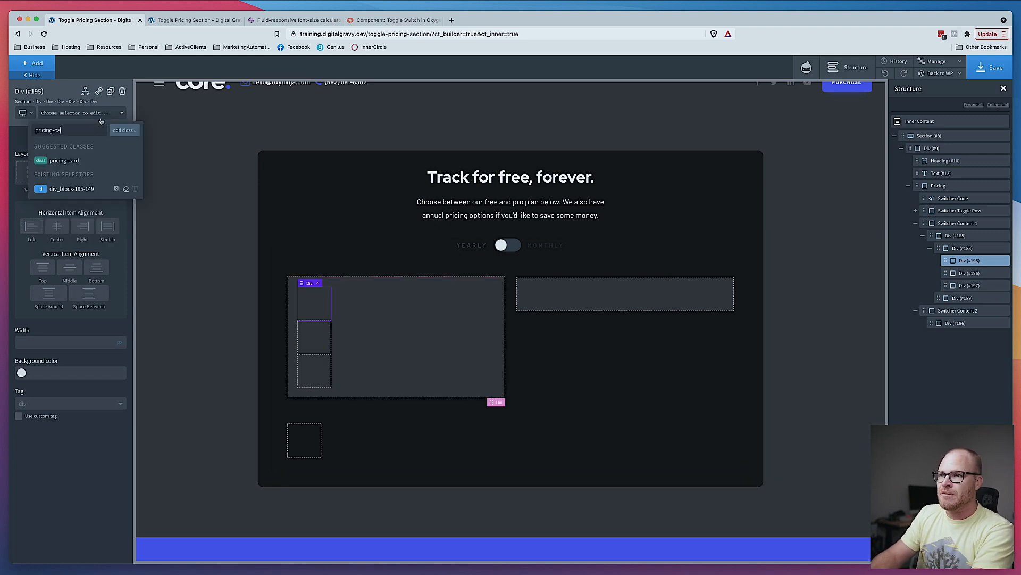
{"action": "left_click", "coordinate": [63, 161]}
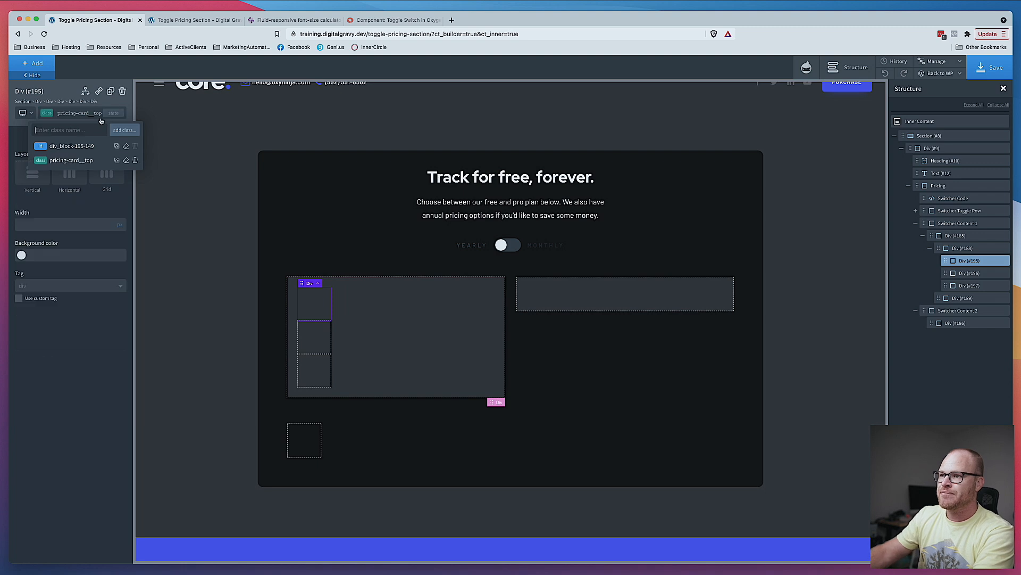
- Create and assign the class pricing-card__middle to the second inner div
{"action": "left_click", "coordinate": [324, 339]}
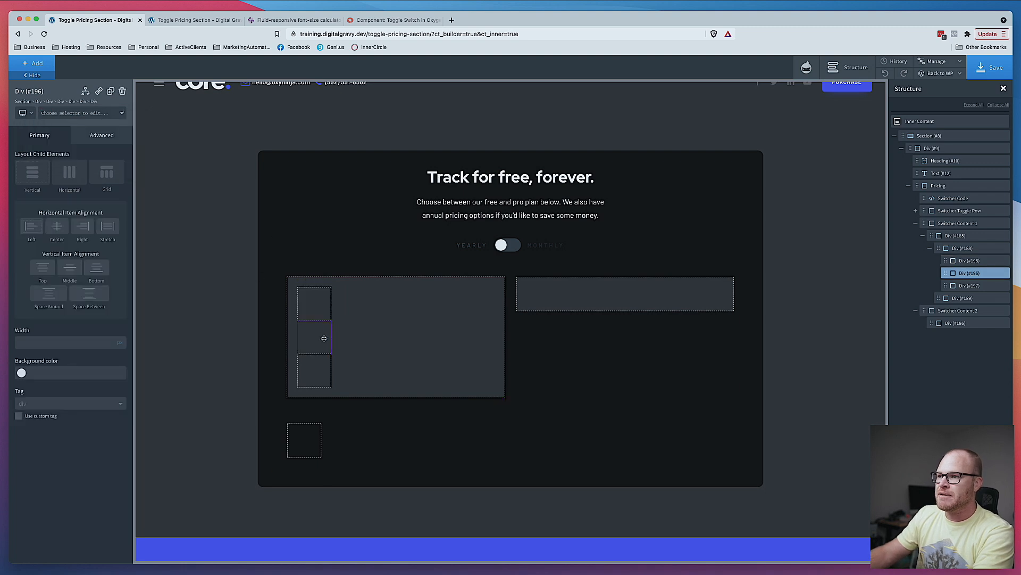
{"action": "left_click", "coordinate": [94, 117]}
{"action": "type", "text": "pric"}
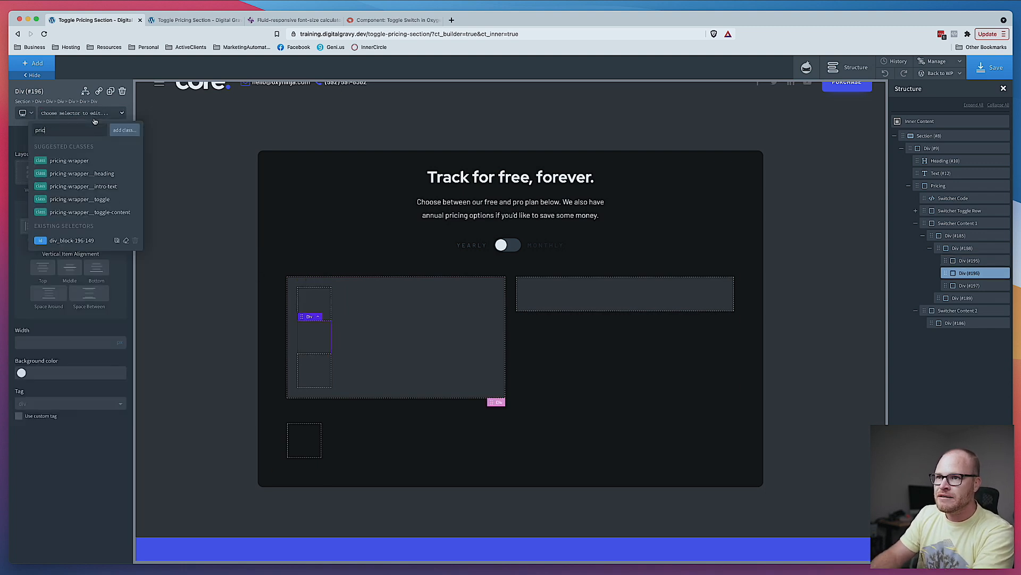
{"action": "type", "text": "ing-card"}
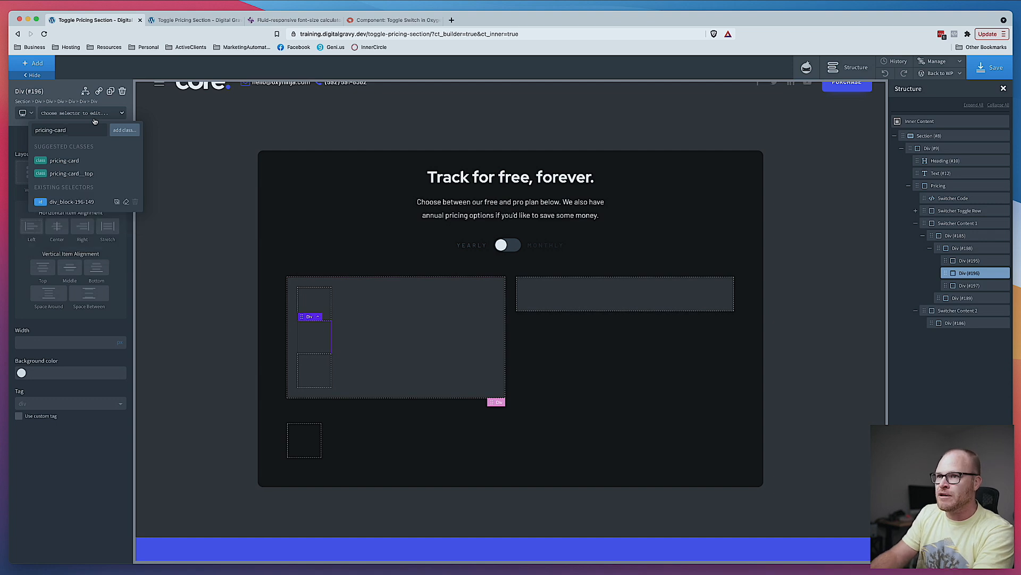
{"action": "type", "text": "__middle"}
{"action": "key", "text": "Return"}
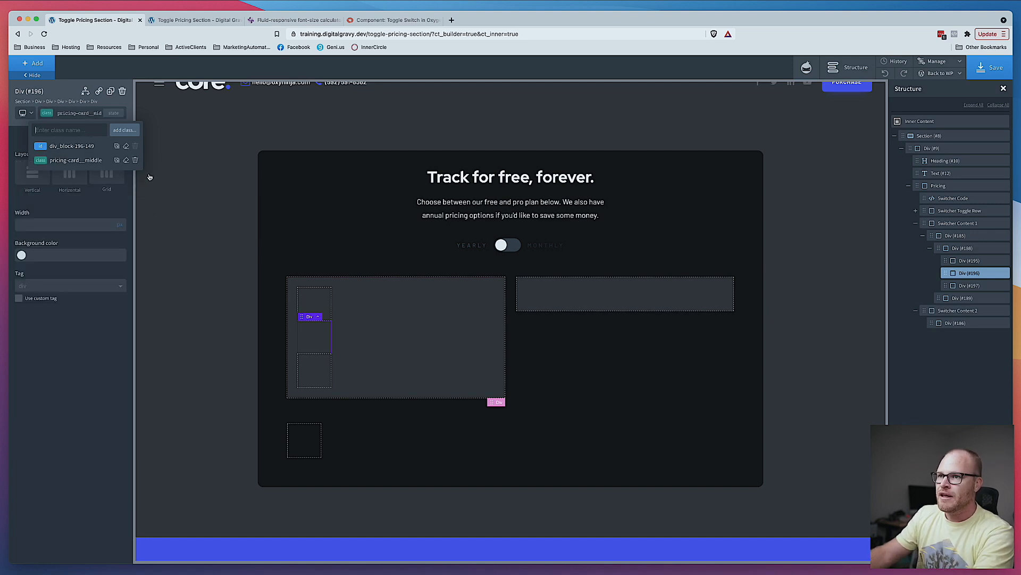
- Create and assign the class pricing-card__bottom to the third inner div
{"action": "left_click", "coordinate": [313, 365]}
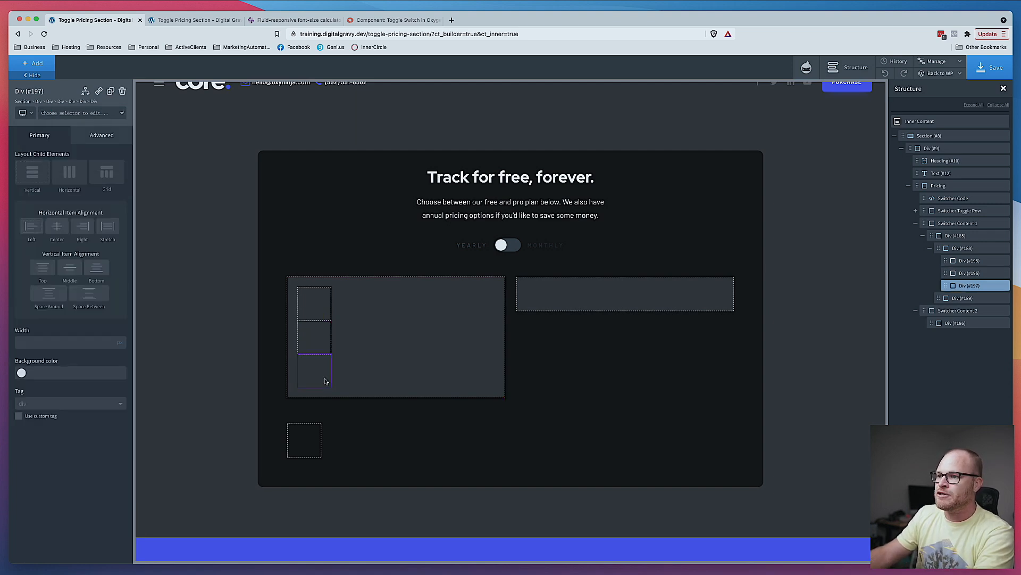
{"action": "left_click", "coordinate": [67, 117]}
{"action": "type", "text": "icing"}
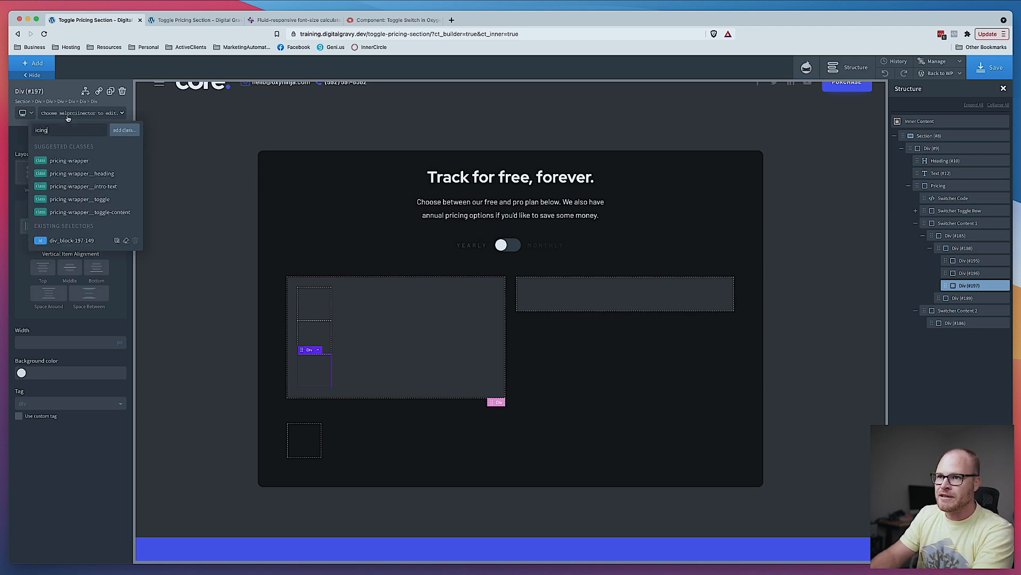
{"action": "key", "text": "super+a"}
{"action": "type", "text": "g"}
{"action": "key", "text": "BackSpace"}
{"action": "type", "text": "prci"}
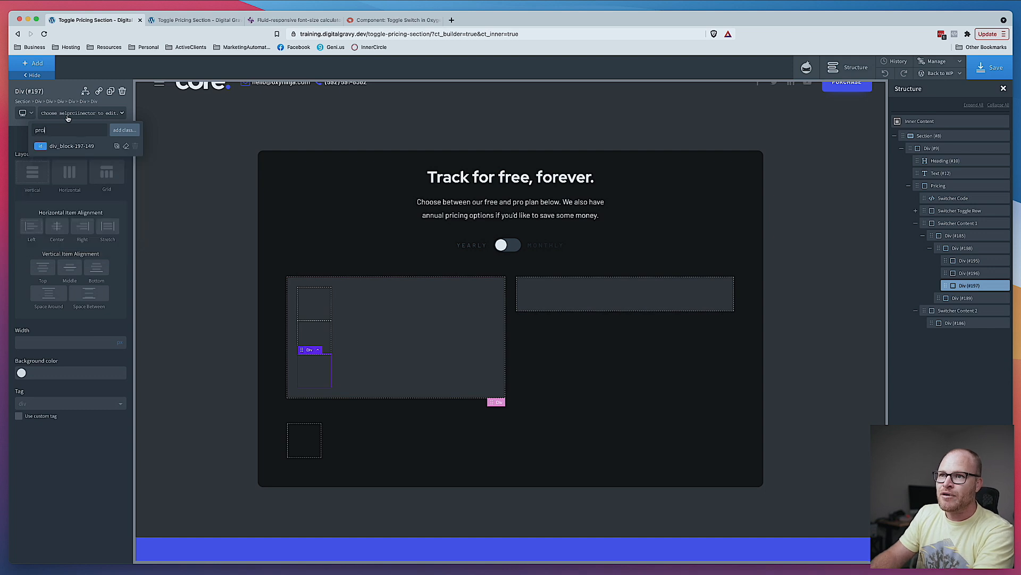
{"action": "key", "text": "BackSpace"}
{"action": "type", "text": "icing-c"}
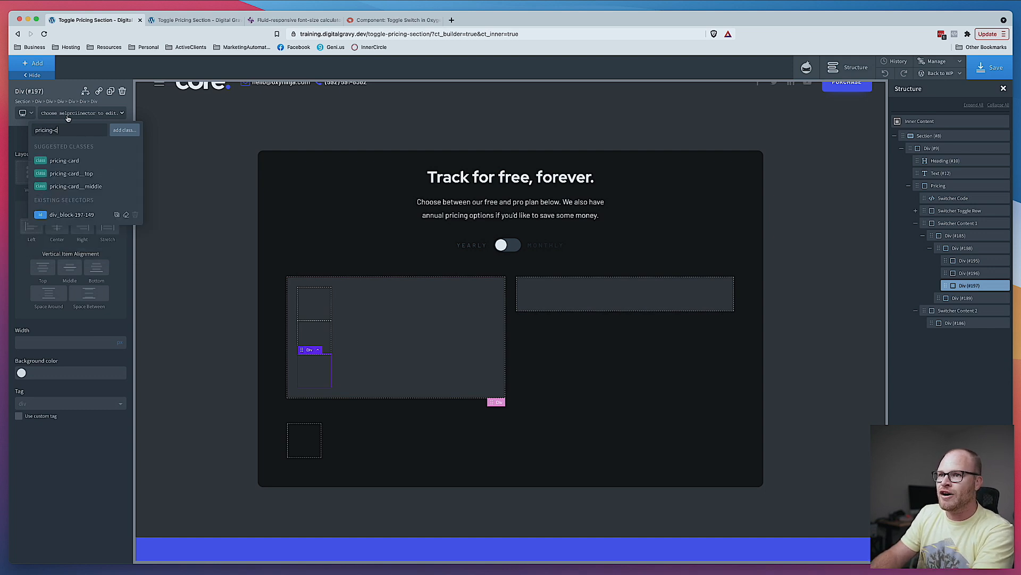
{"action": "type", "text": "ard__bottom"}
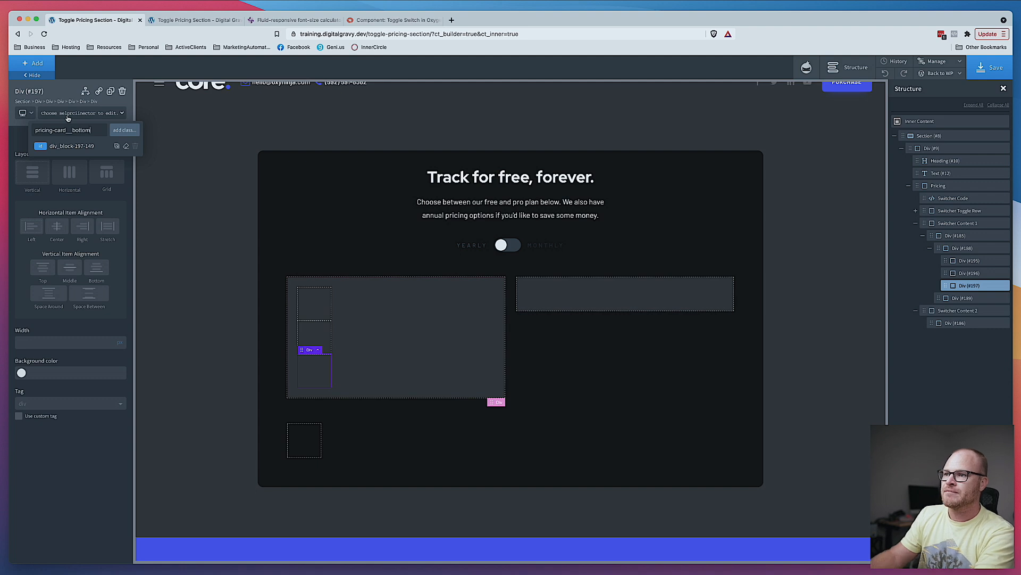
{"action": "key", "text": "Return"}
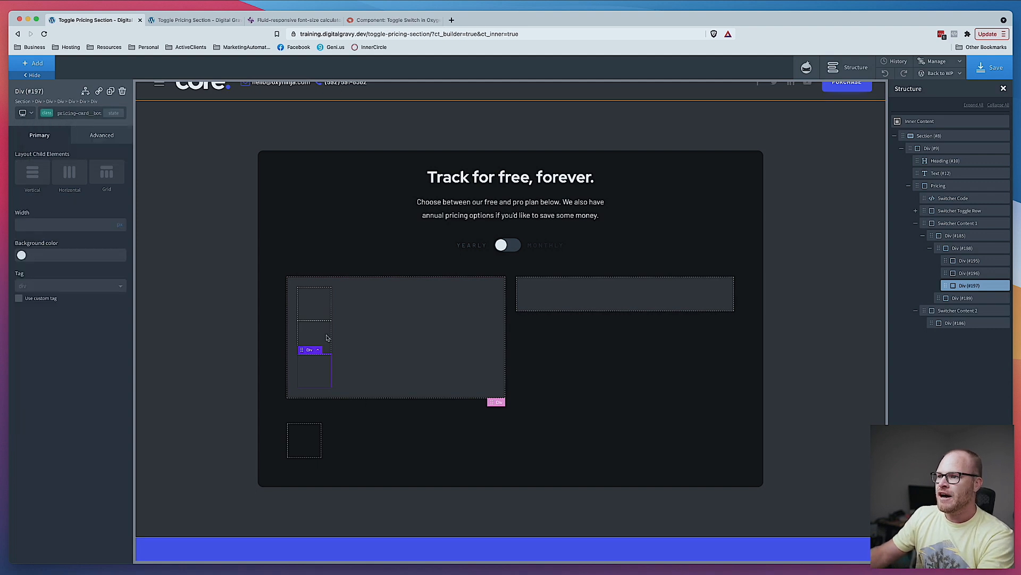
- Add a new class pricing-card__section to the top inner div
{"action": "left_click", "coordinate": [322, 307]}
{"action": "left_click", "coordinate": [80, 110]}
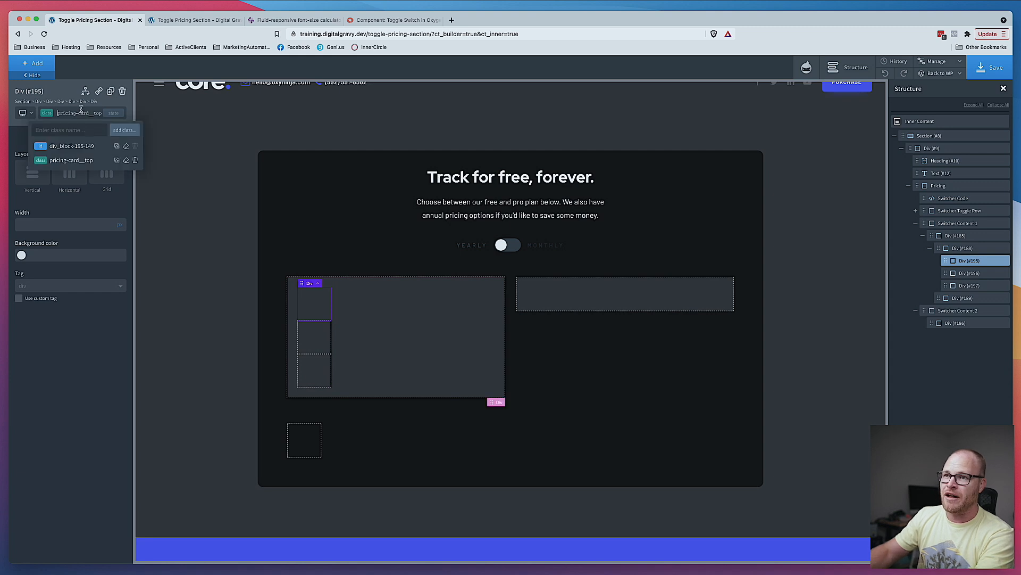
{"action": "type", "text": "p"}
{"action": "type", "text": "ricing-"}
{"action": "type", "text": "card__"}
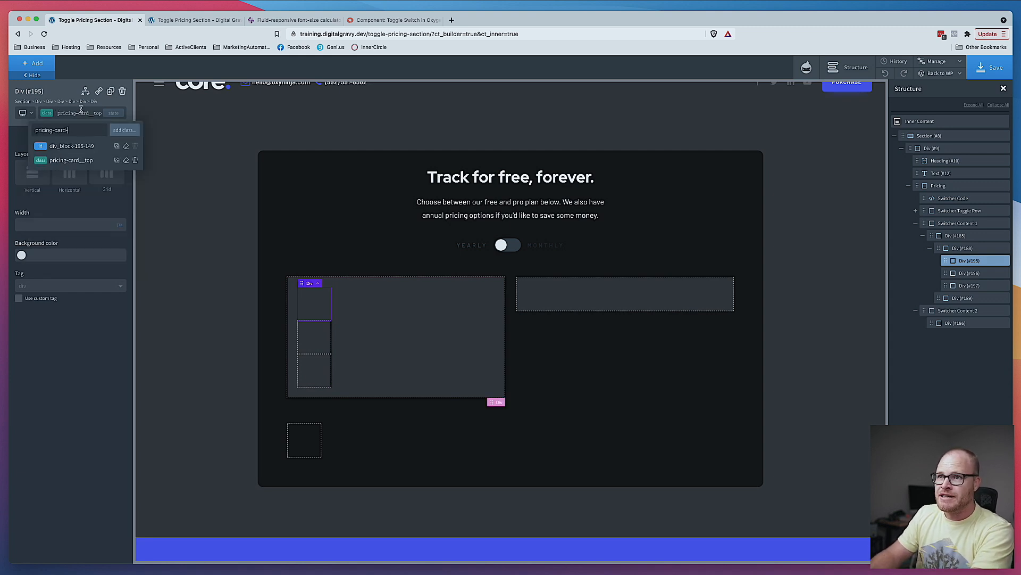
{"action": "type", "text": "section"}
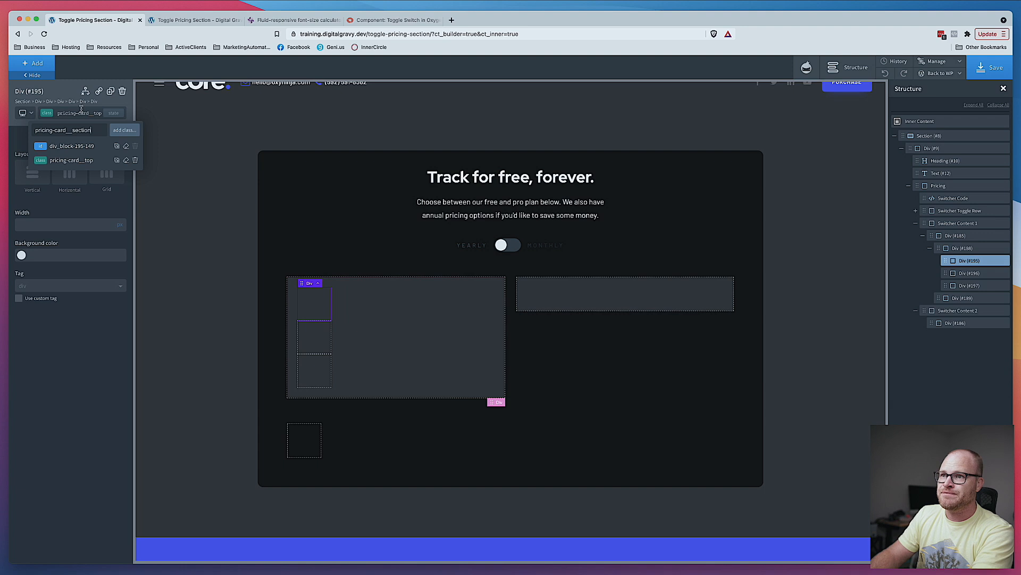
{"action": "key", "text": "Return"}
{"action": "left_click", "coordinate": [323, 341]}
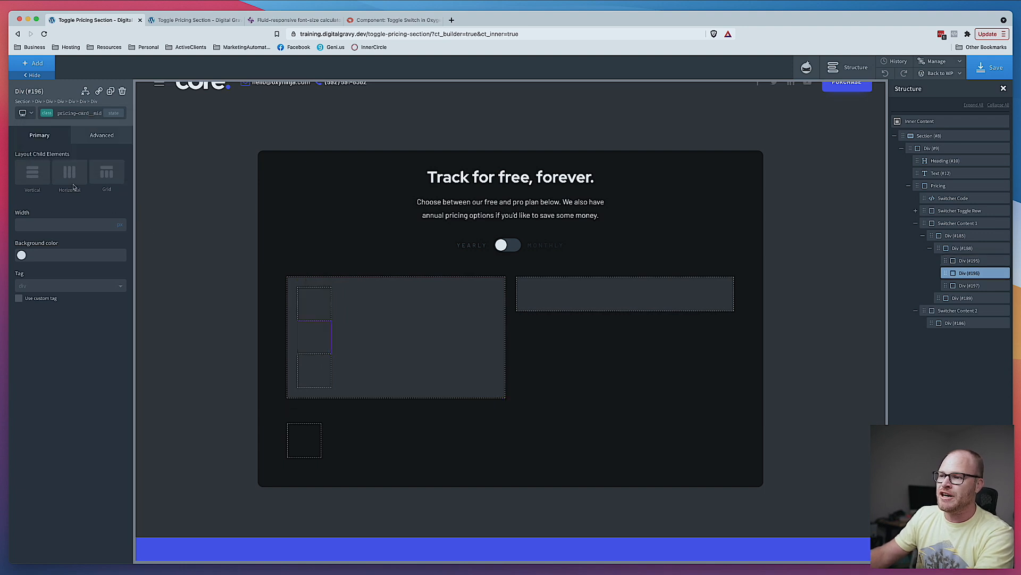
- Add the class pricing-card__section to the middle inner div
{"action": "left_click", "coordinate": [74, 112]}
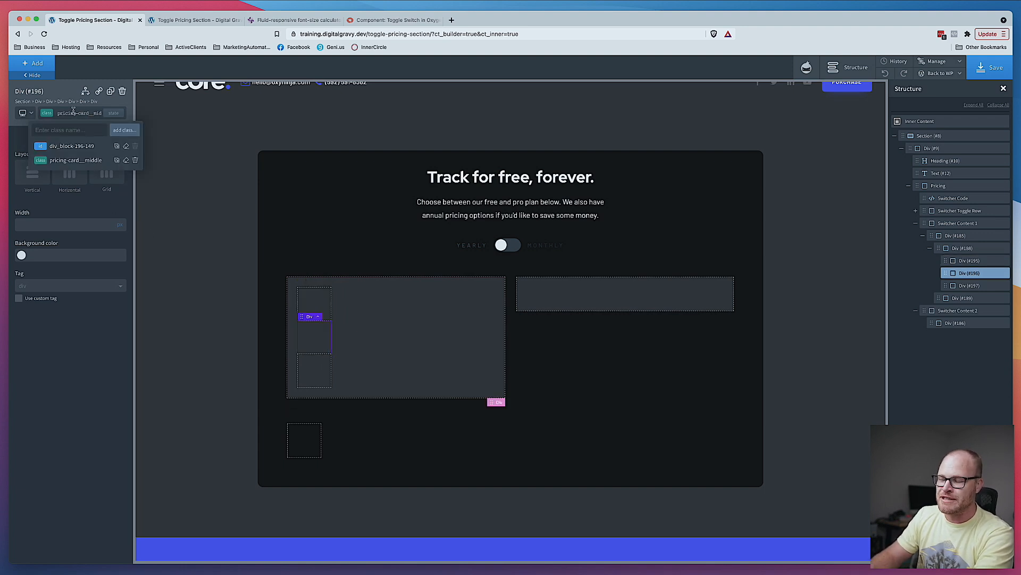
{"action": "type", "text": "pricing-"}
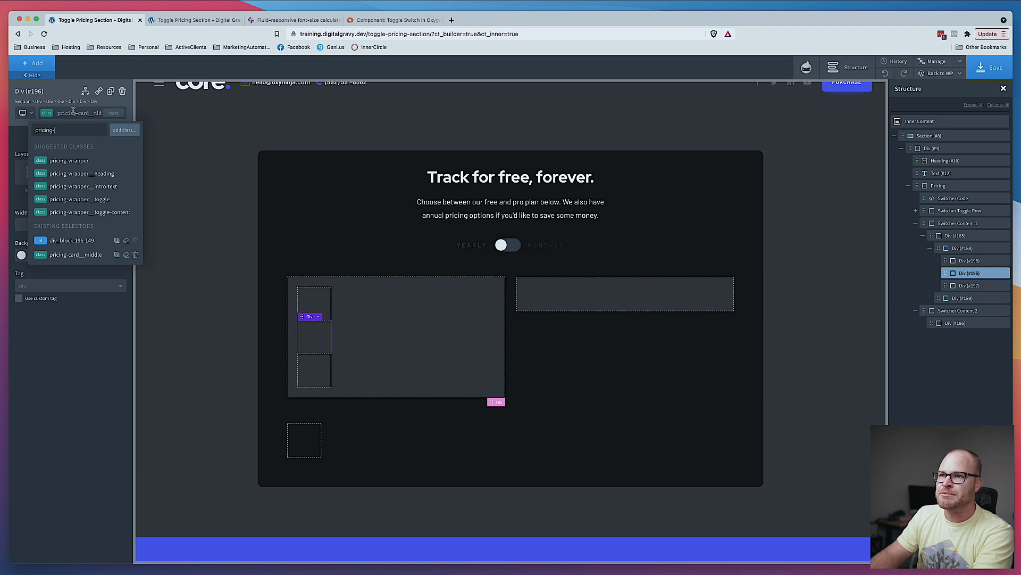
{"action": "type", "text": "card__"}
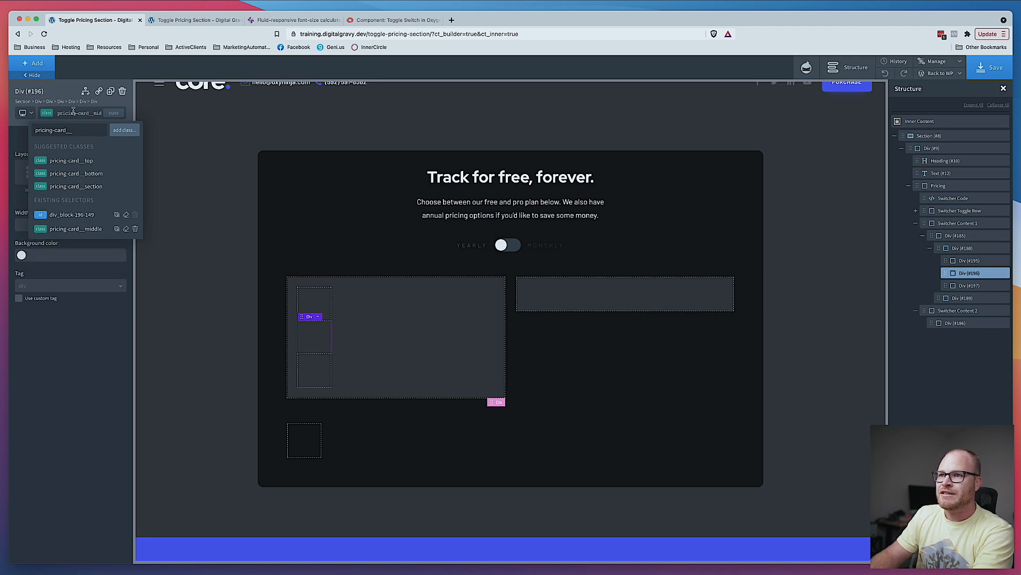
{"action": "type", "text": "section"}
{"action": "key", "text": "Return"}
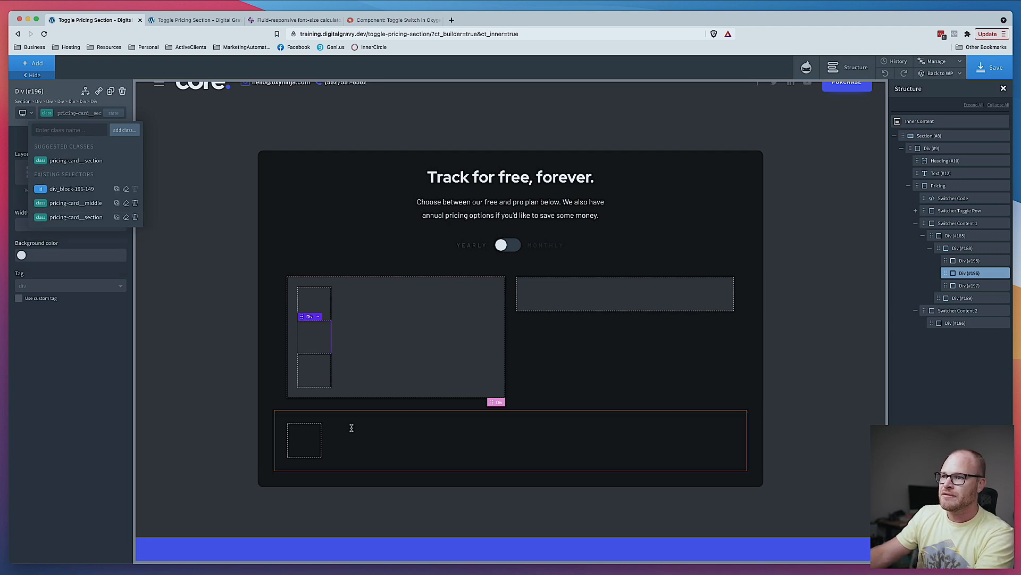
- Select the bottom inner div and add the pricing-card__section class to it as well
{"action": "left_click", "coordinate": [349, 395]}
{"action": "left_click", "coordinate": [67, 113]}
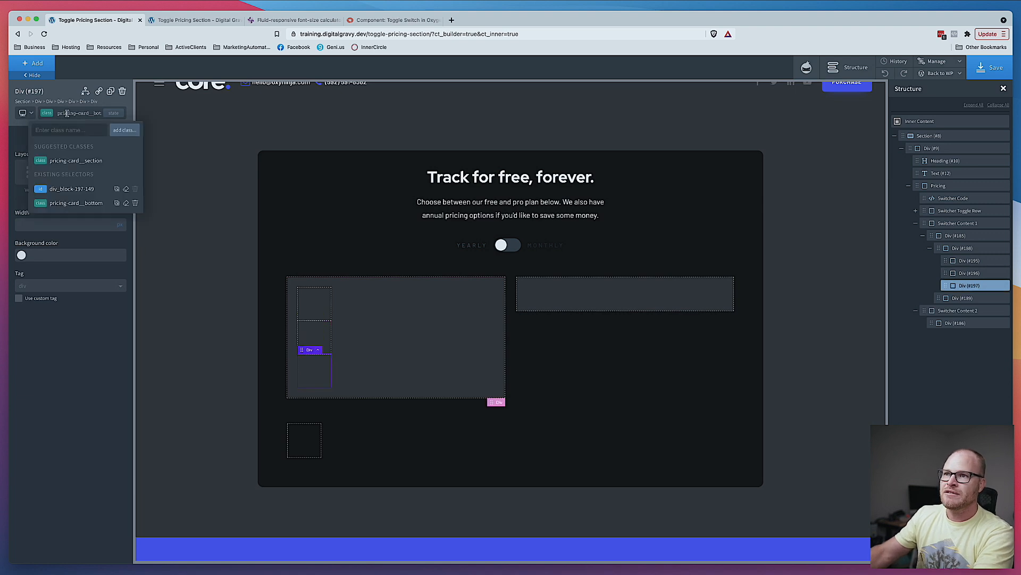
{"action": "type", "text": "pricing-card__section"}
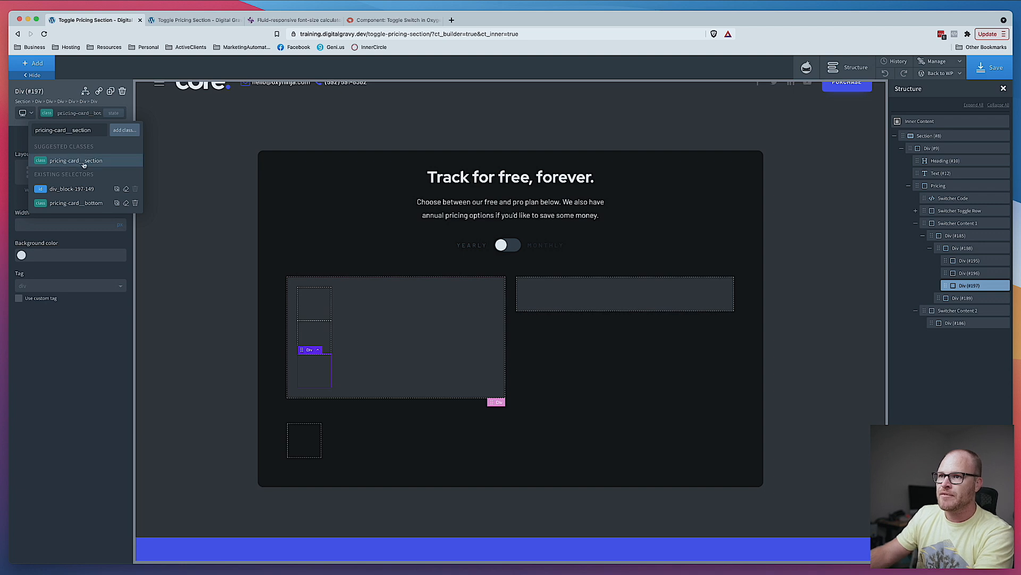
{"action": "left_click", "coordinate": [83, 161]}
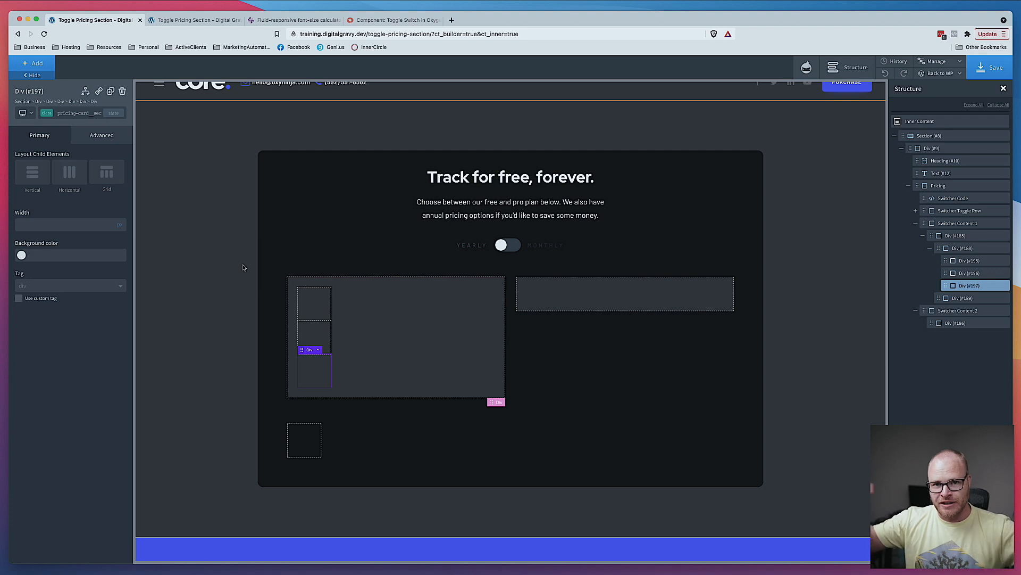
- Select the top inner div, make pricing-card__section the active class, and set its width to 100
{"action": "left_click", "coordinate": [96, 114]}
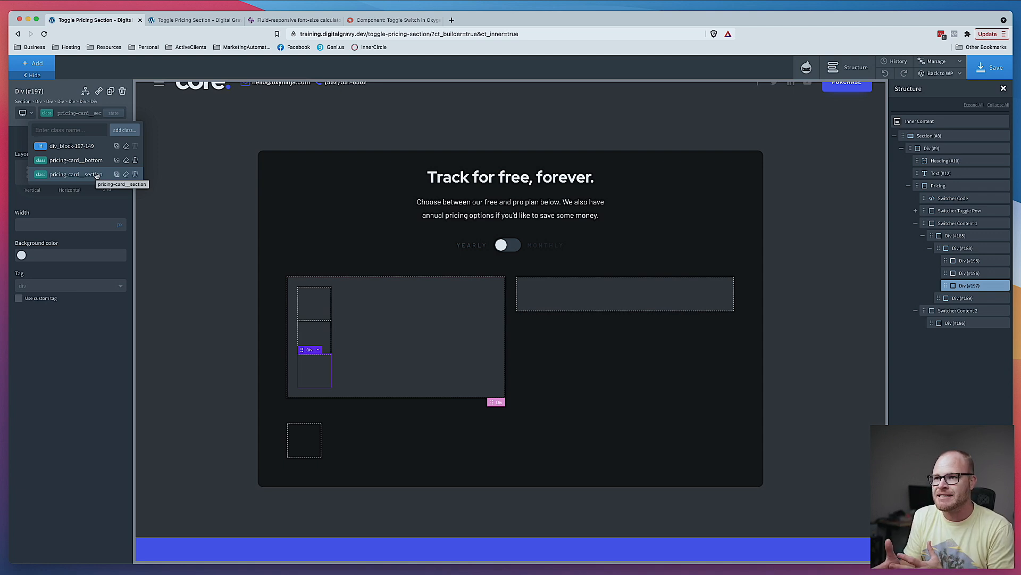
{"action": "left_click", "coordinate": [304, 304]}
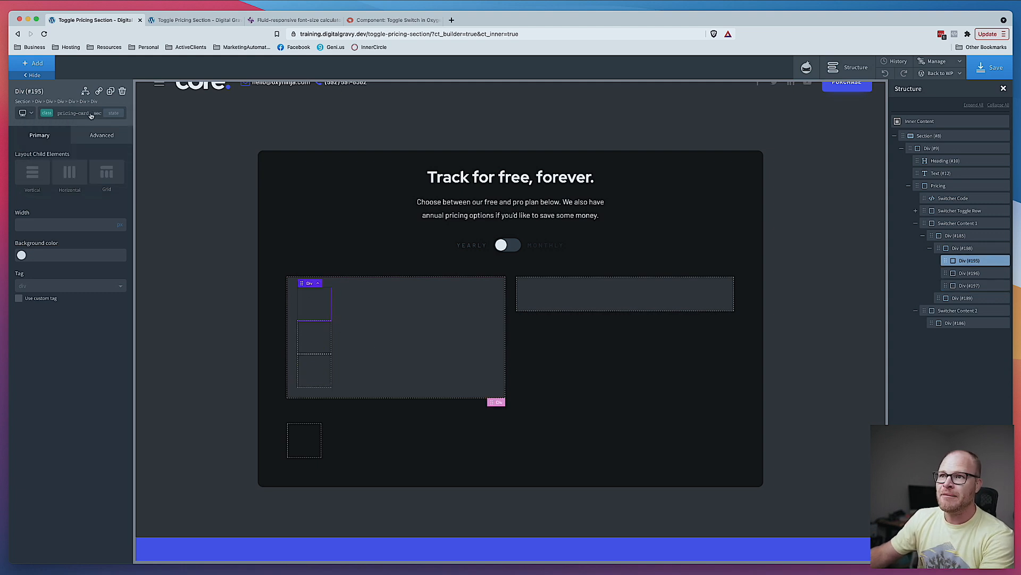
{"action": "left_click", "coordinate": [89, 113]}
{"action": "left_click", "coordinate": [86, 176]}
{"action": "left_click", "coordinate": [121, 222]}
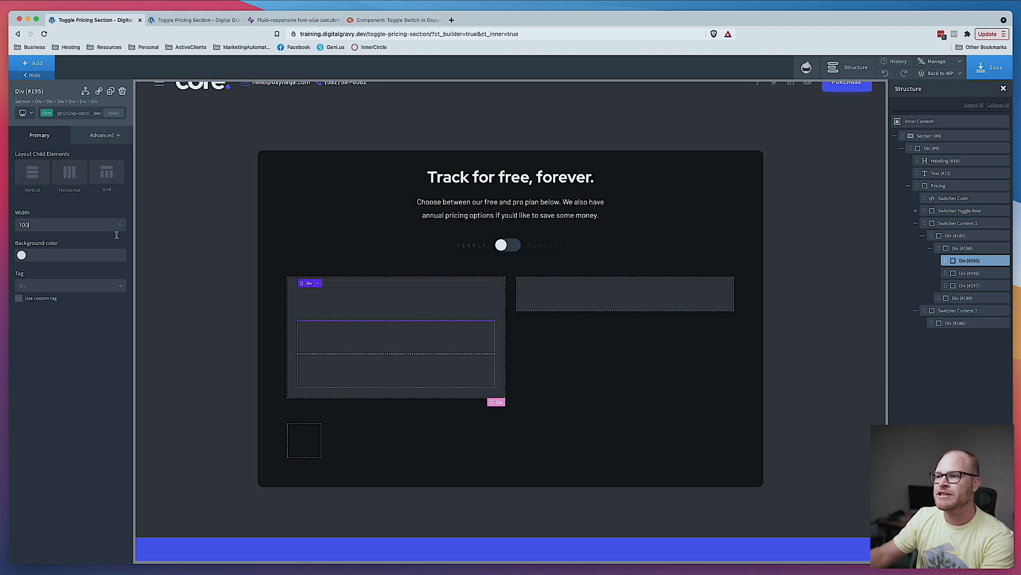
- On the middle div's pricing-card__middle class, add a 1 px top border in the Text Dark colour
{"action": "left_click", "coordinate": [392, 337]}
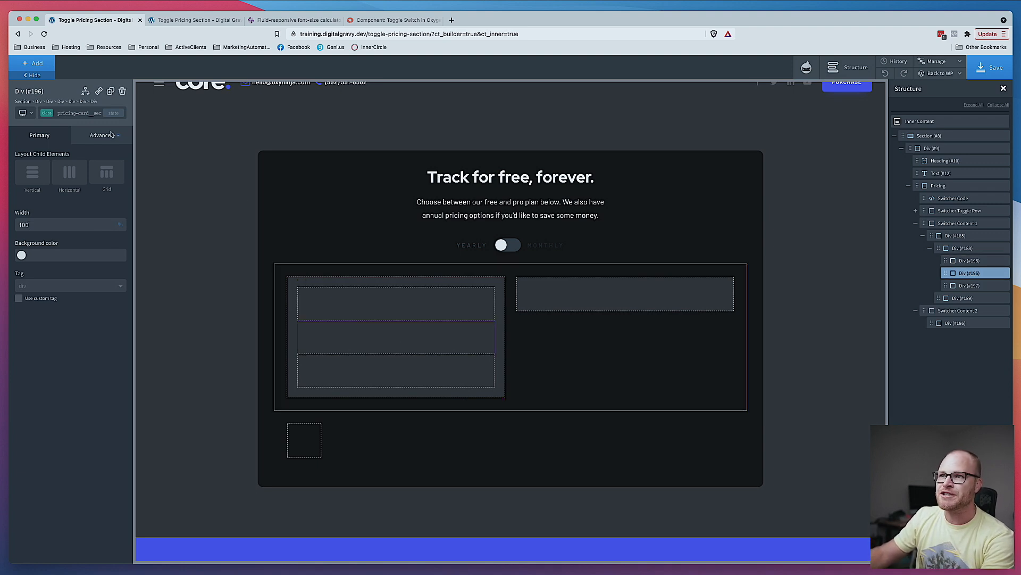
{"action": "left_click", "coordinate": [88, 114]}
{"action": "left_click", "coordinate": [83, 160]}
{"action": "left_click", "coordinate": [102, 136]}
{"action": "left_click", "coordinate": [81, 247]}
{"action": "left_click", "coordinate": [69, 185]}
{"action": "left_click", "coordinate": [53, 208]}
{"action": "left_click", "coordinate": [112, 216]}
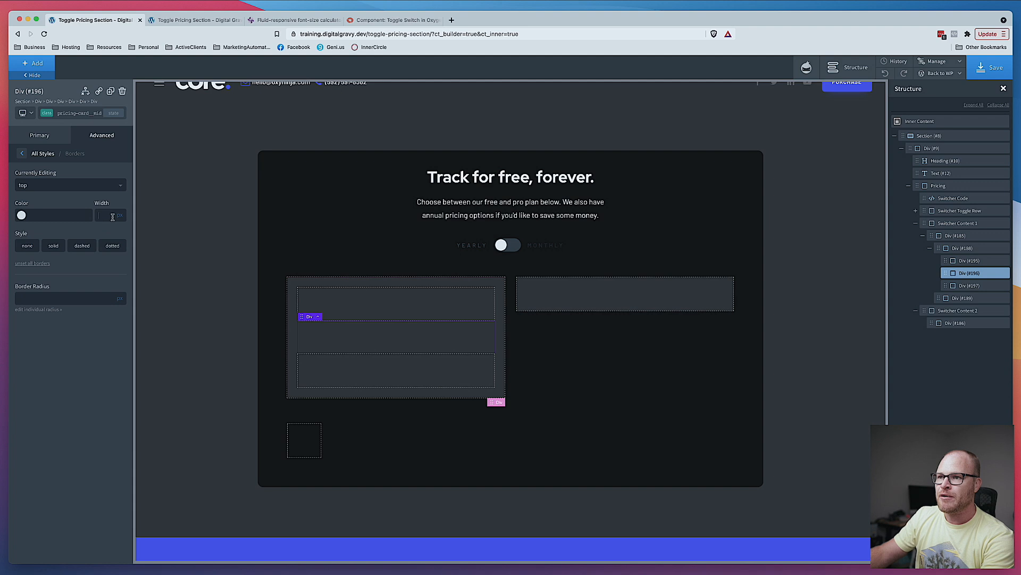
{"action": "left_click", "coordinate": [21, 215]}
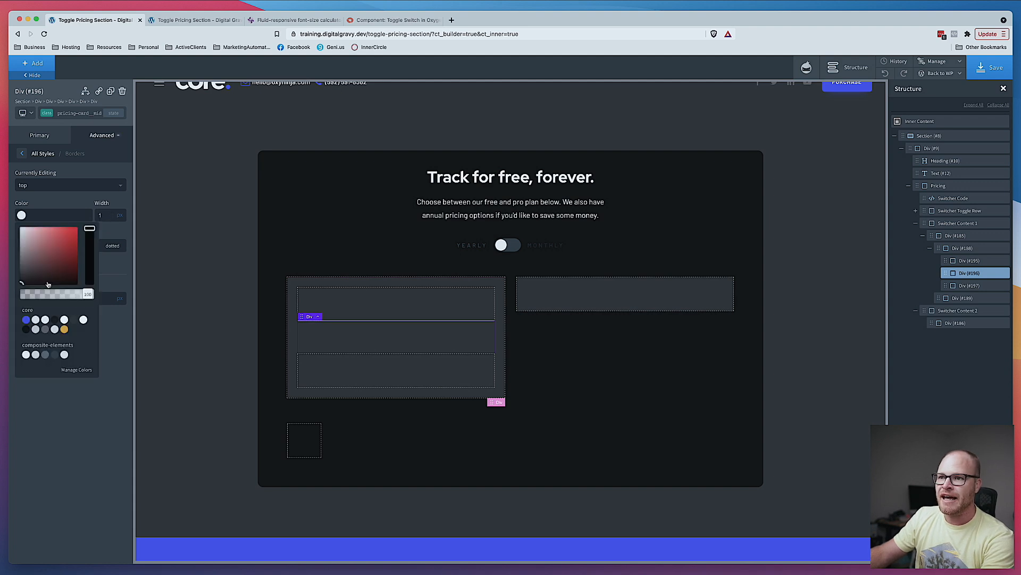
{"action": "left_click", "coordinate": [45, 329]}
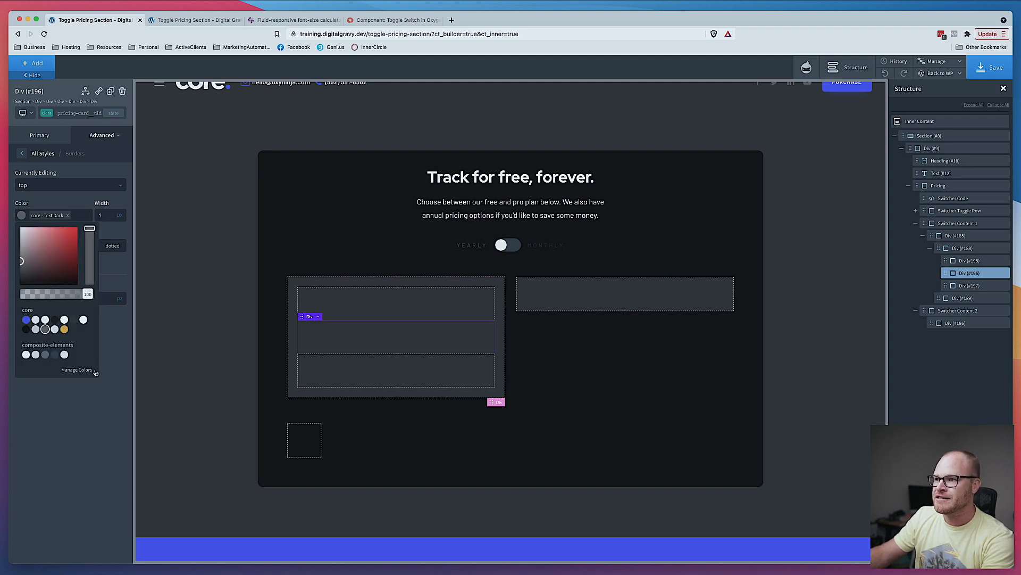
- Add a 1 px solid bottom border in the Text Dark colour to the same class
{"action": "left_click", "coordinate": [69, 185]}
{"action": "left_click", "coordinate": [87, 231]}
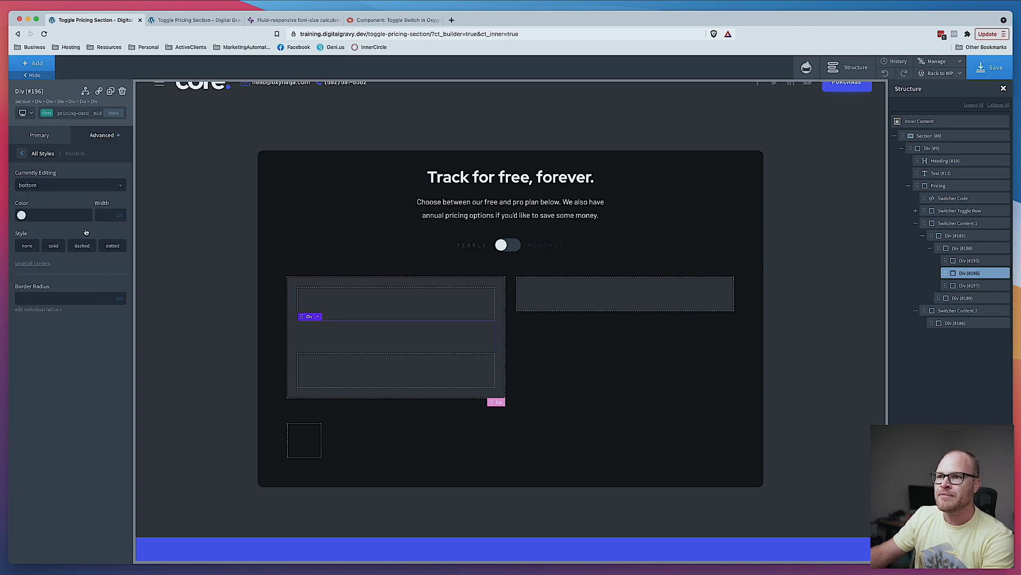
{"action": "left_click", "coordinate": [22, 216]}
{"action": "left_click", "coordinate": [45, 329]}
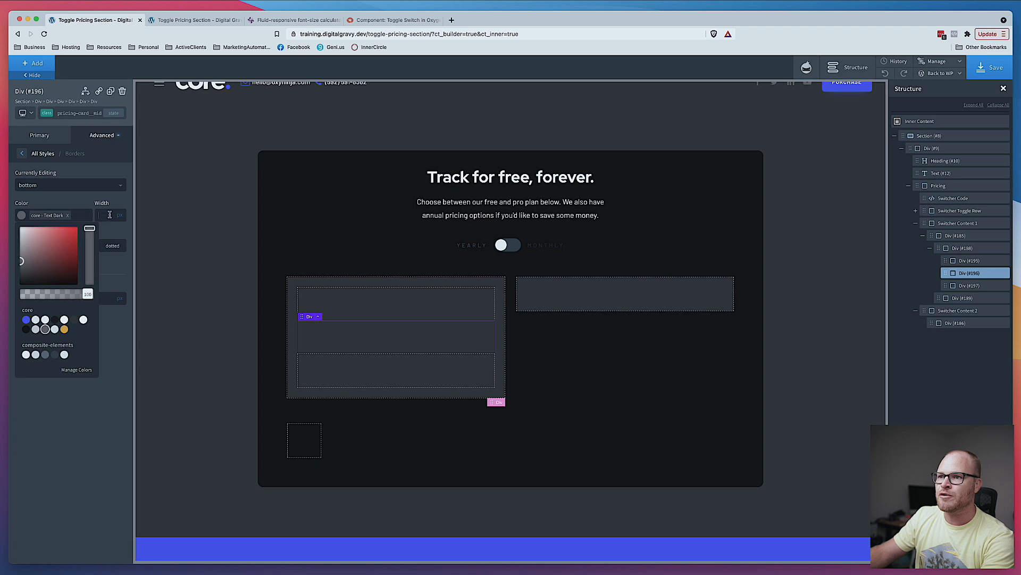
{"action": "type", "text": "1"}
{"action": "left_click", "coordinate": [49, 245]}
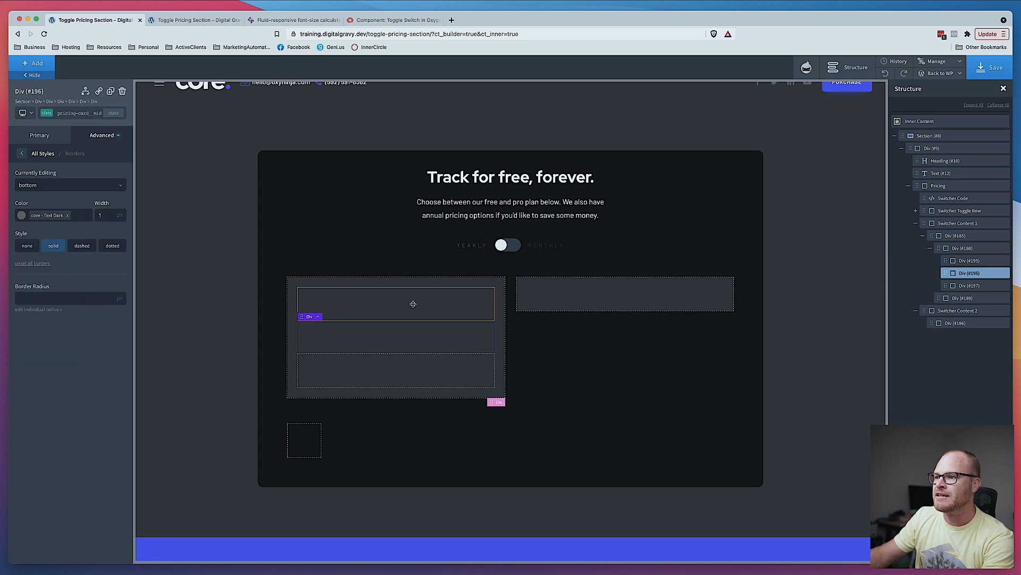
- Add a Text element inside the middle div
{"action": "left_click", "coordinate": [43, 68]}
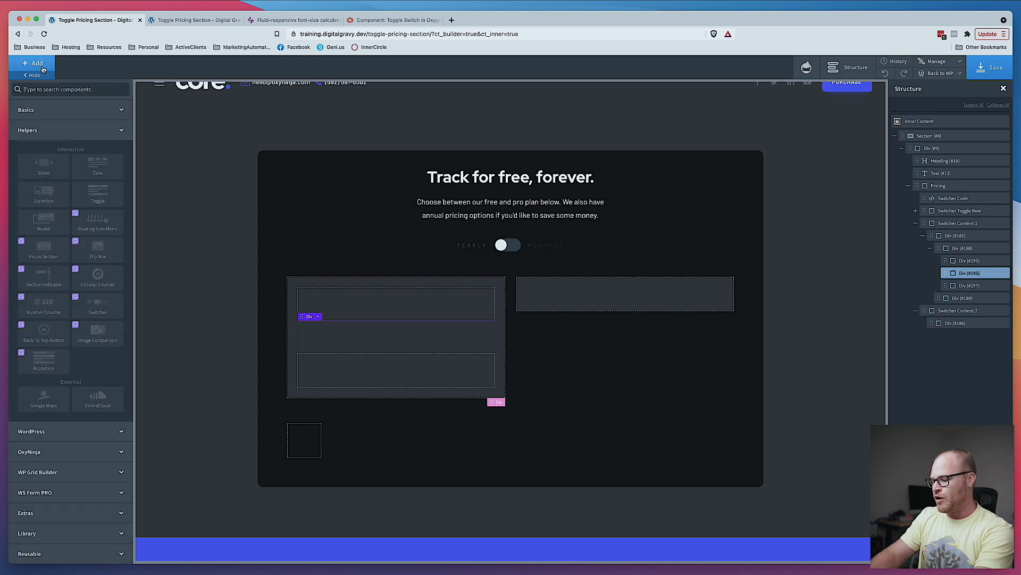
{"action": "type", "text": "text"}
{"action": "key", "text": "Return"}
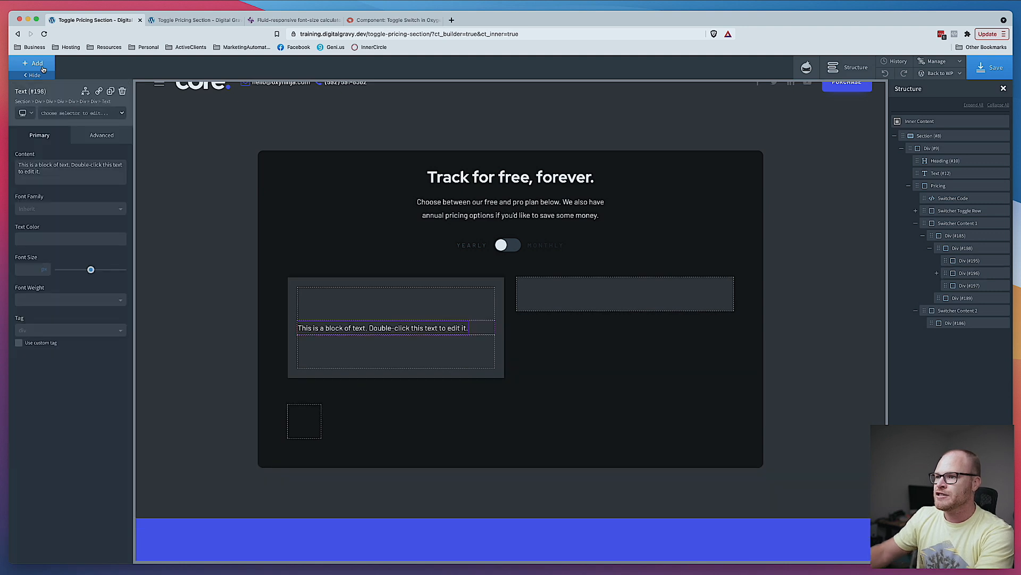
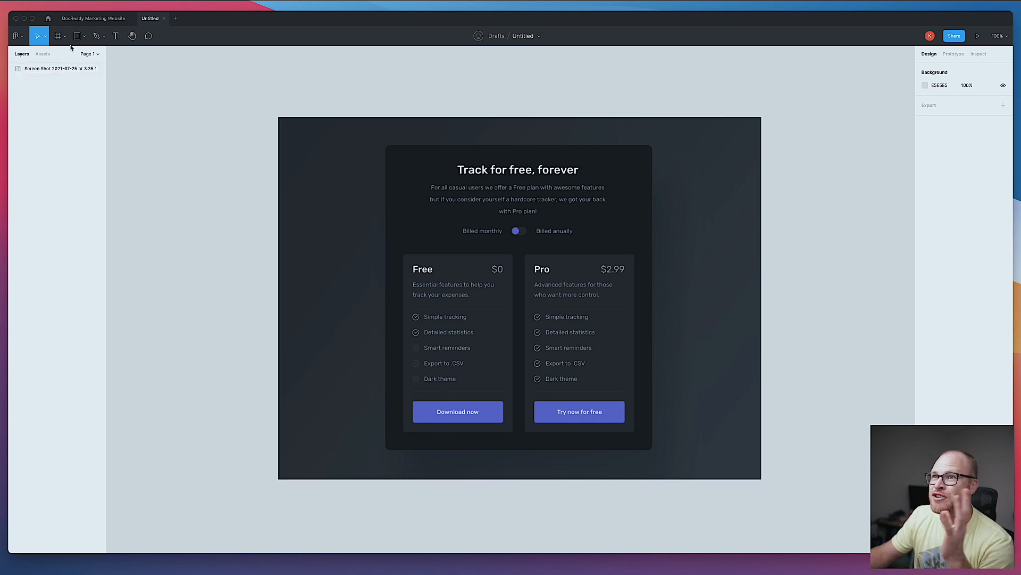
- Set the top inner div's top and bottom padding to 2
{"action": "left_click", "coordinate": [113, 23]}
{"action": "left_click", "coordinate": [154, 19]}
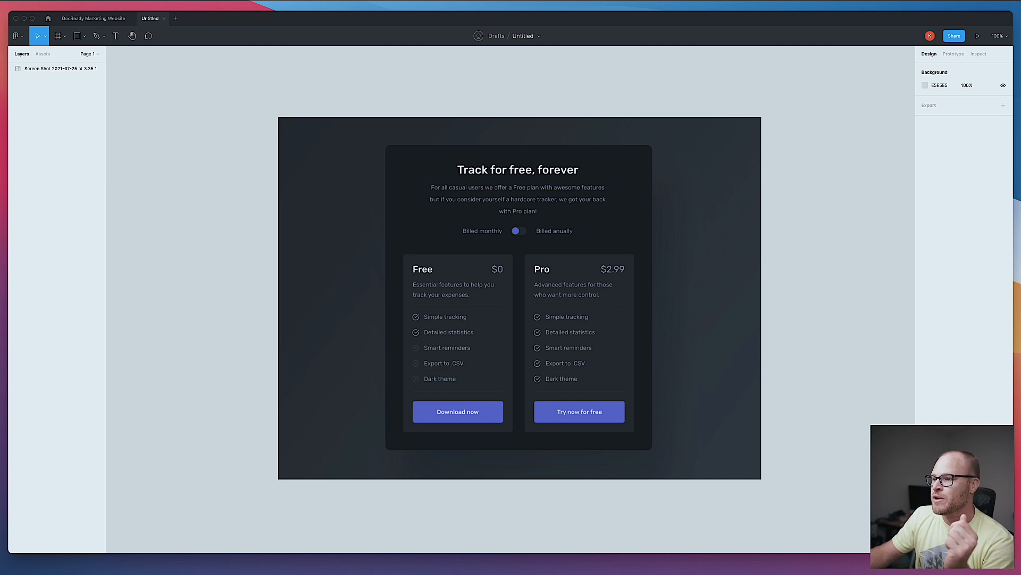
{"action": "left_click", "coordinate": [227, 567]}
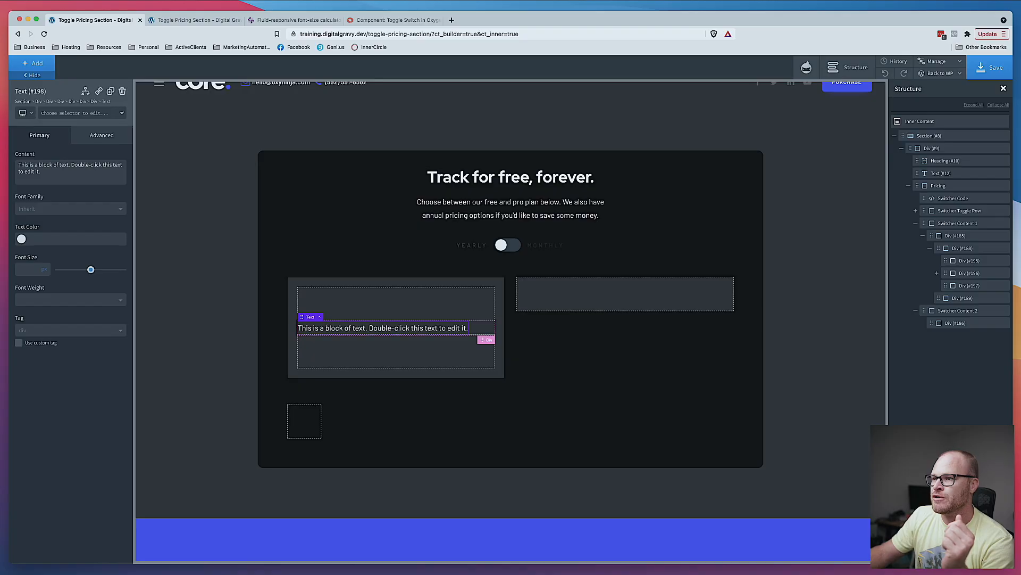
{"action": "left_click", "coordinate": [364, 307]}
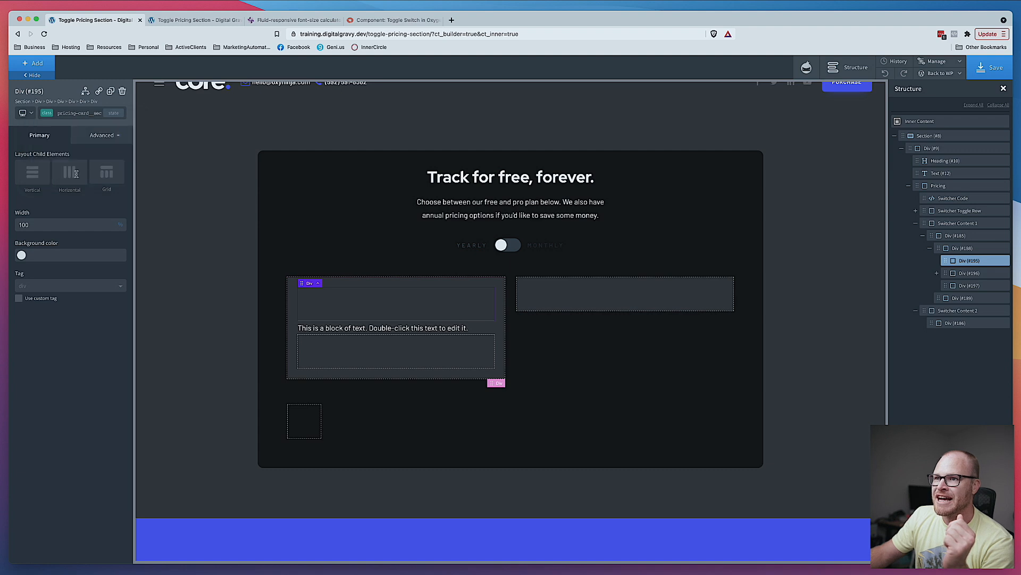
{"action": "left_click", "coordinate": [102, 136]}
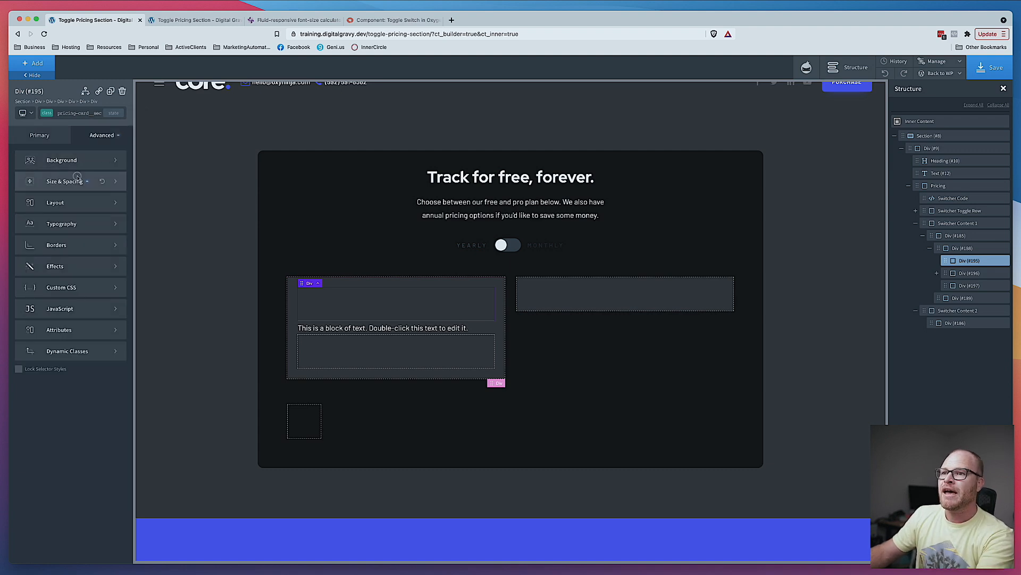
{"action": "left_click", "coordinate": [38, 180]}
{"action": "left_click", "coordinate": [54, 192]}
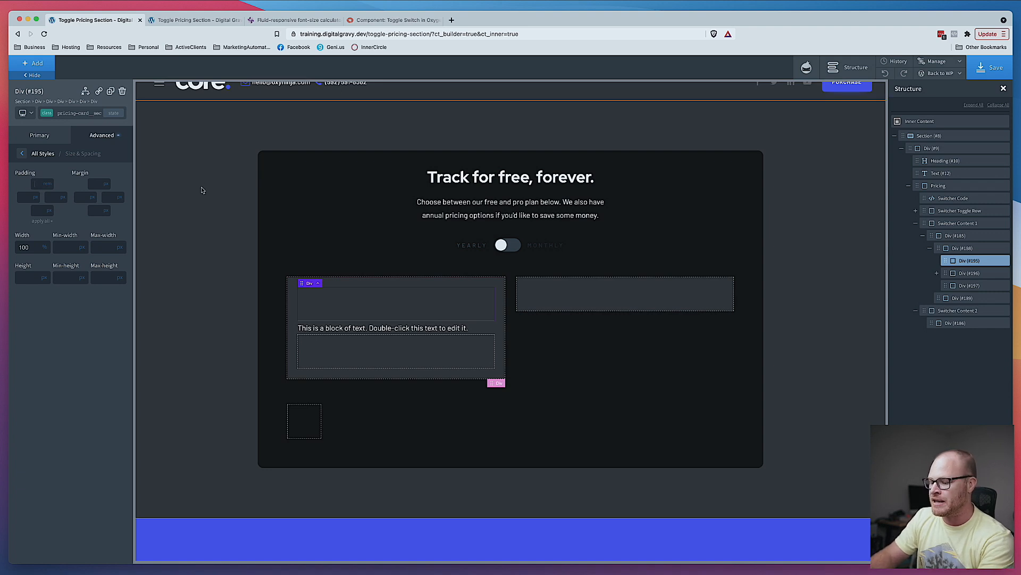
{"action": "type", "text": "2"}
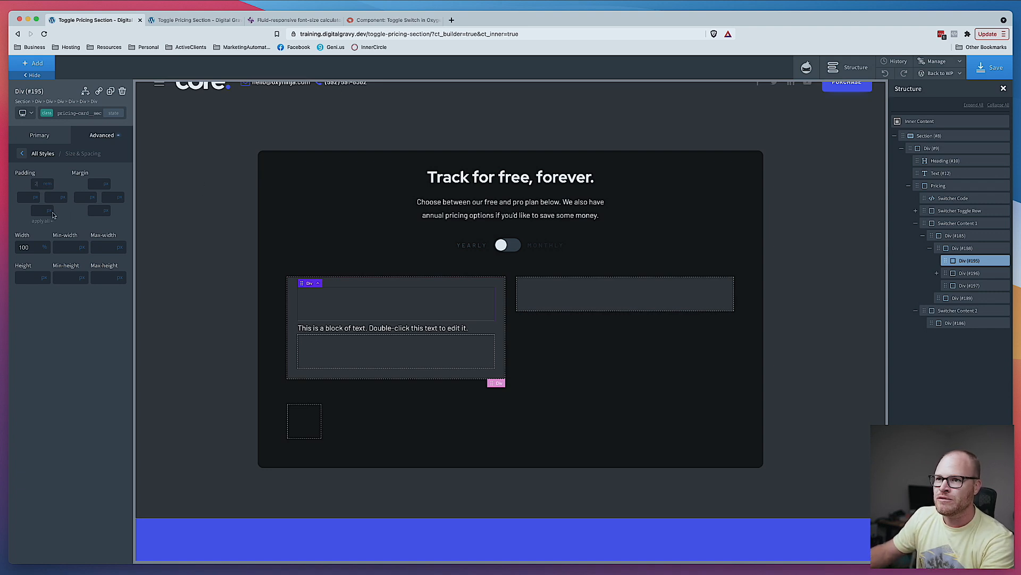
{"action": "left_click", "coordinate": [54, 219]}
{"action": "type", "text": "2"}
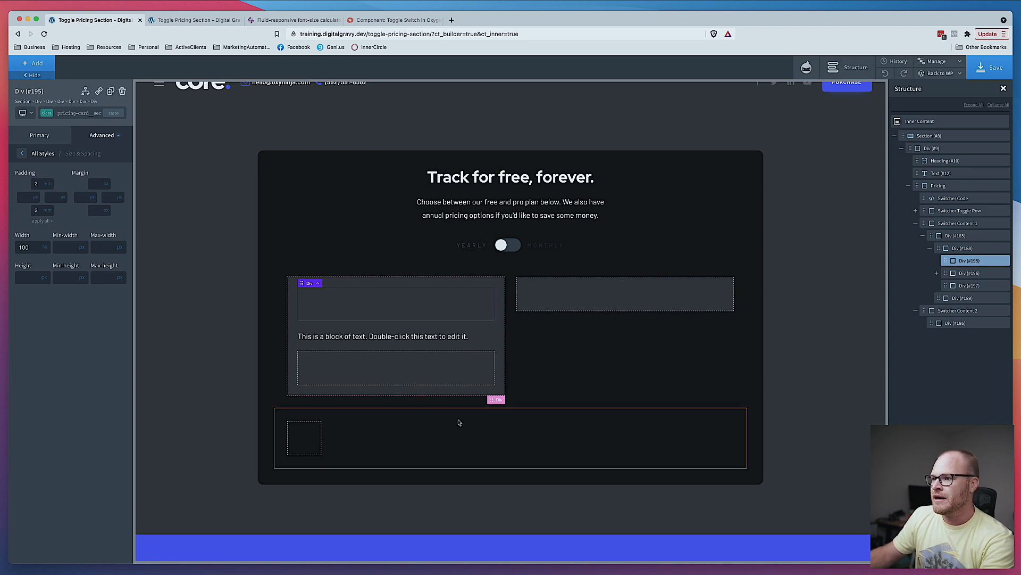
- Save the page and reload the front-end tab to preview the card
{"action": "left_click", "coordinate": [992, 71]}
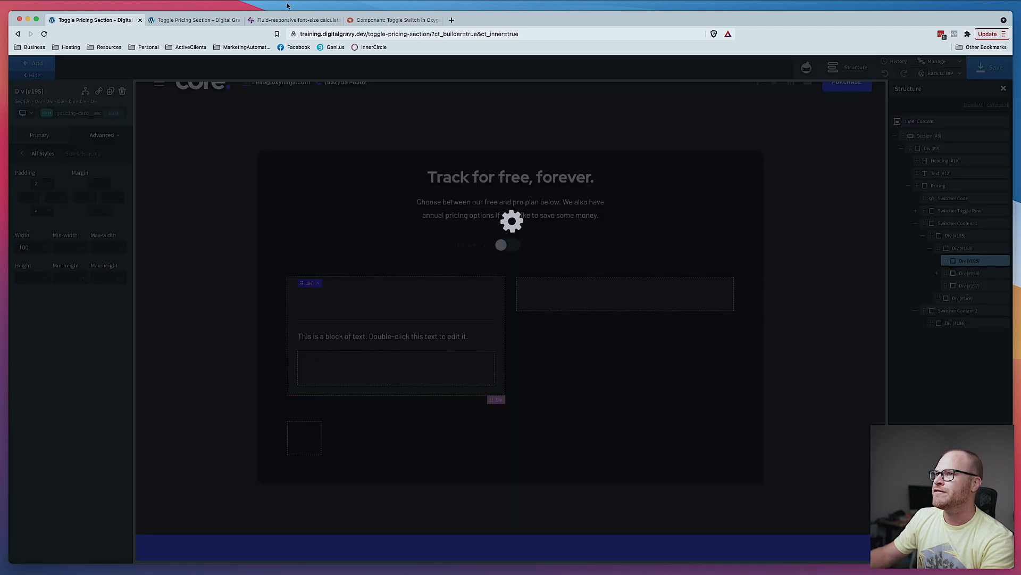
{"action": "left_click", "coordinate": [197, 20]}
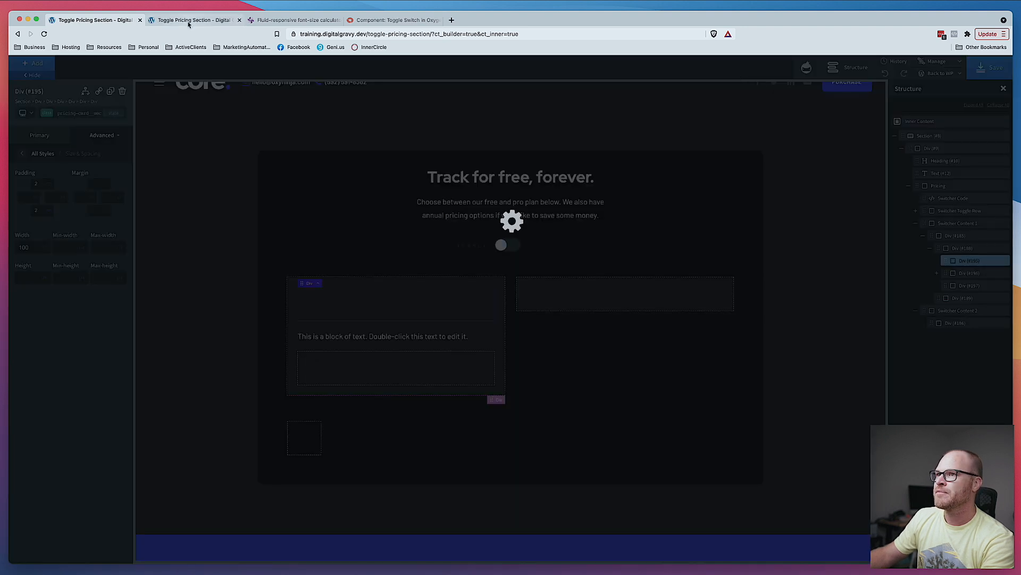
{"action": "key", "text": "super+r"}
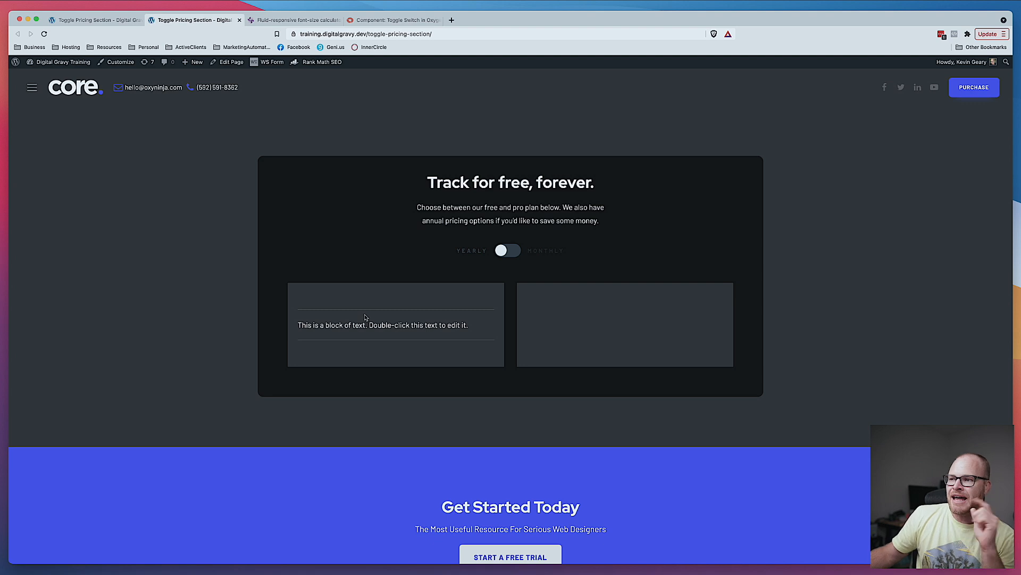
{"action": "key", "text": "super+alt+Left"}
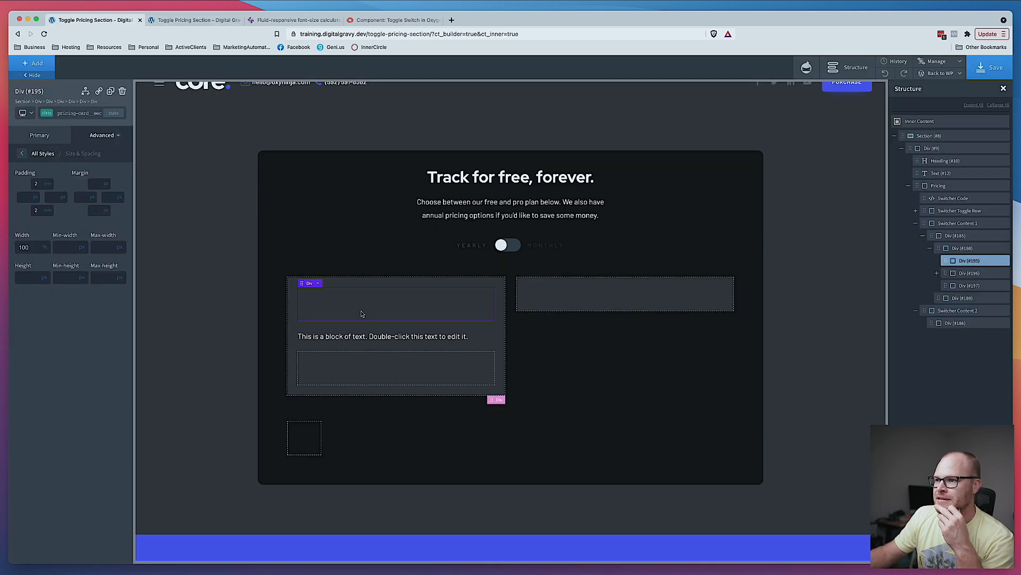
- Change the middle div's top border colour to the Background Dark swatch
{"action": "left_click", "coordinate": [313, 305]}
{"action": "left_click", "coordinate": [109, 141]}
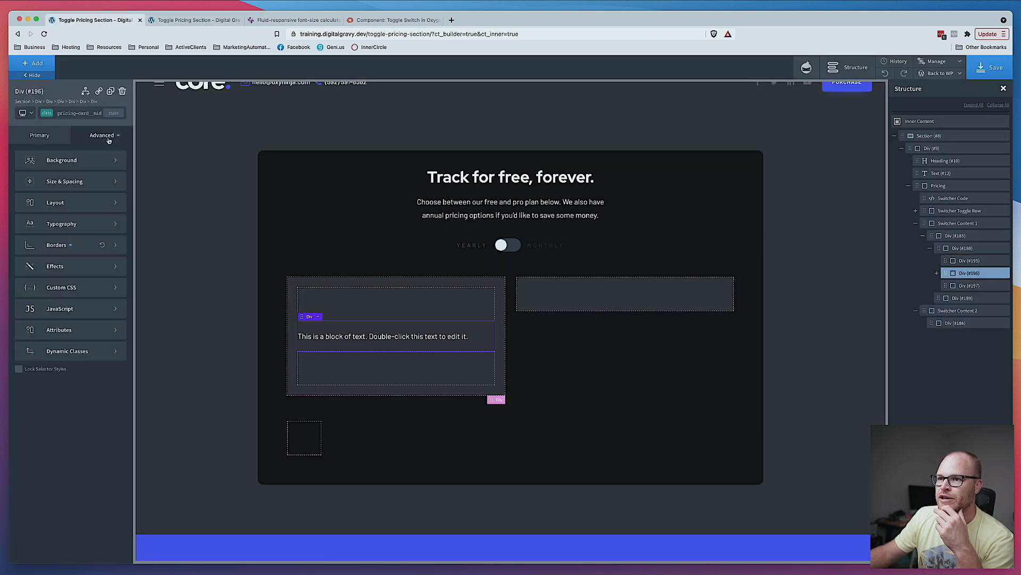
{"action": "left_click", "coordinate": [59, 245]}
{"action": "left_click", "coordinate": [60, 186]}
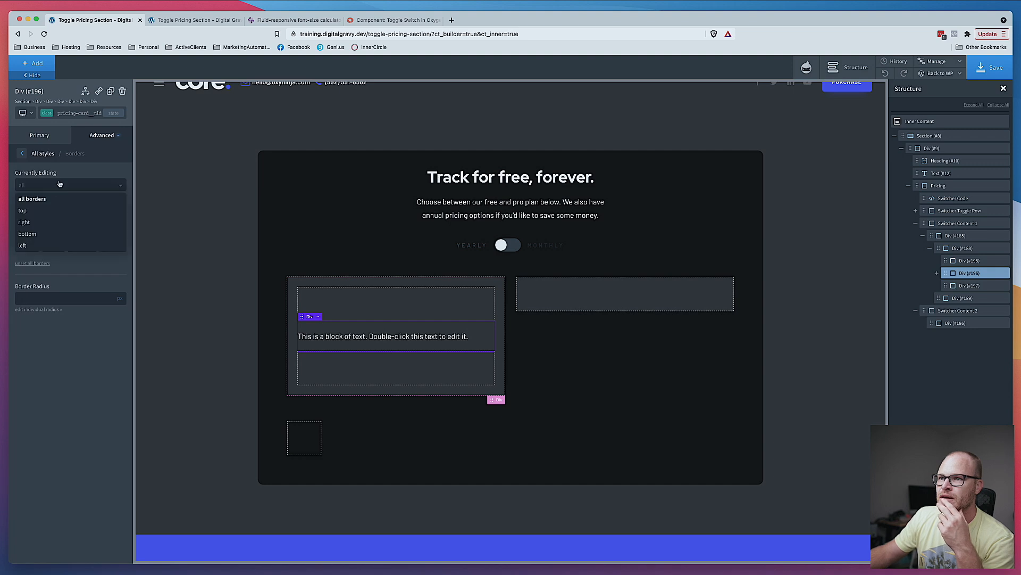
{"action": "left_click", "coordinate": [43, 208]}
{"action": "left_click", "coordinate": [21, 216]}
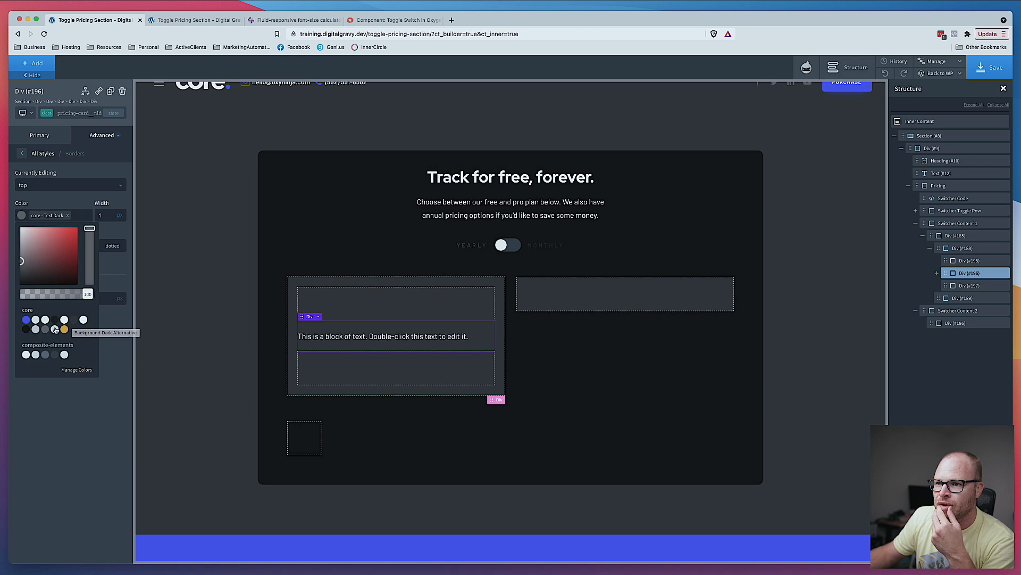
{"action": "left_click", "coordinate": [74, 319]}
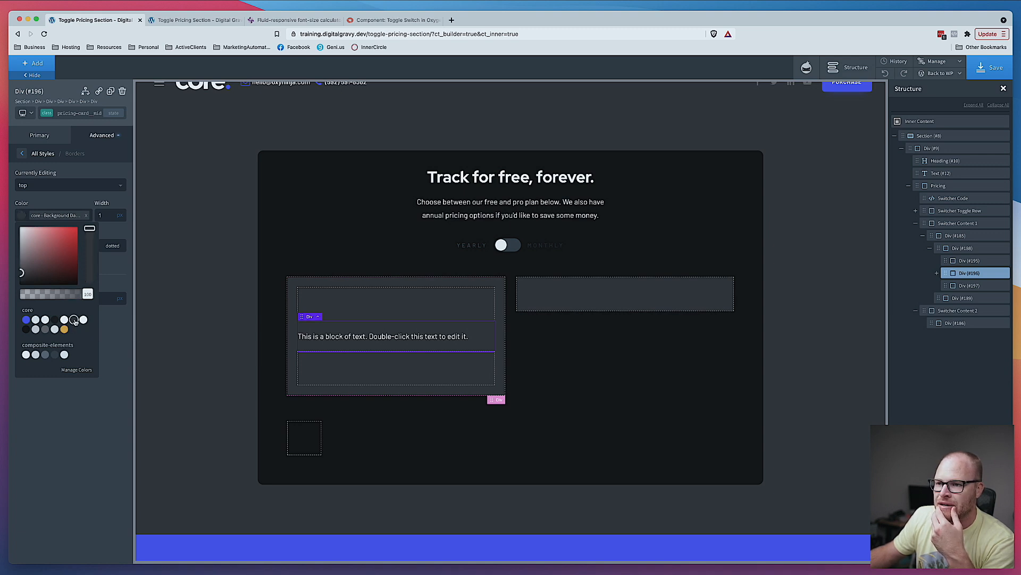
{"action": "left_click", "coordinate": [55, 319]}
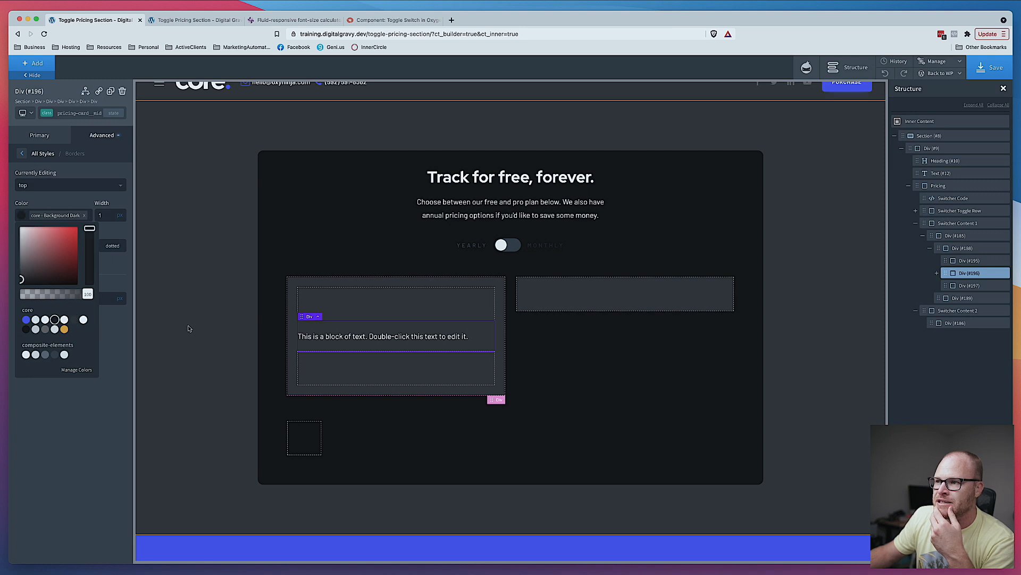
- Save and check the result on the front-end page
{"action": "left_click", "coordinate": [988, 71]}
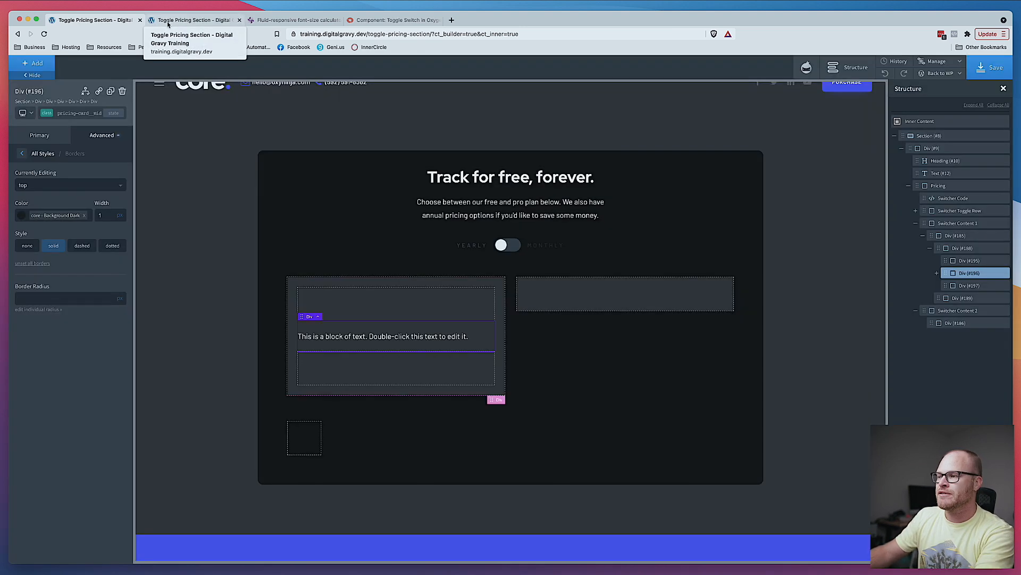
{"action": "left_click", "coordinate": [167, 22]}
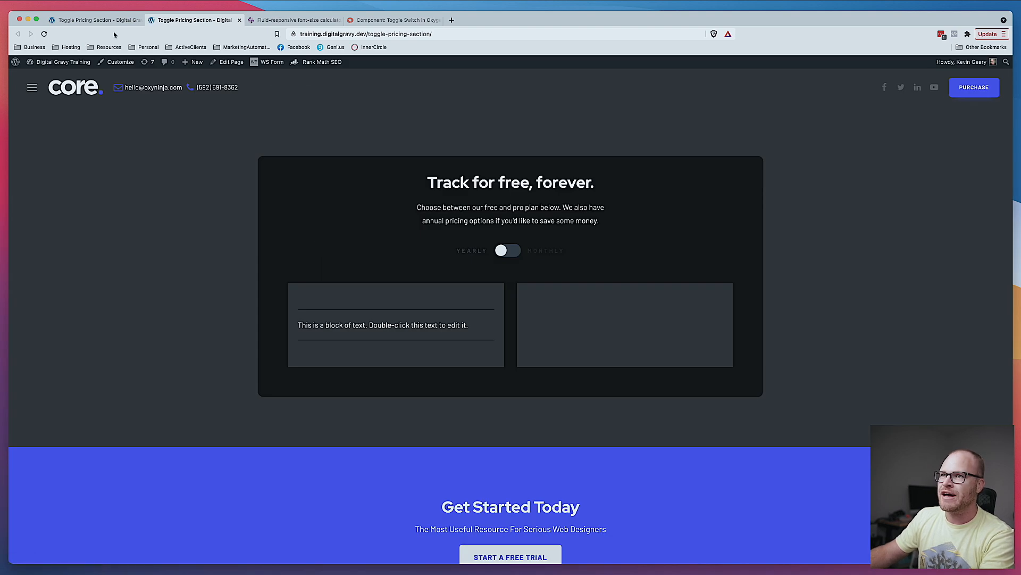
{"action": "left_click", "coordinate": [93, 19]}
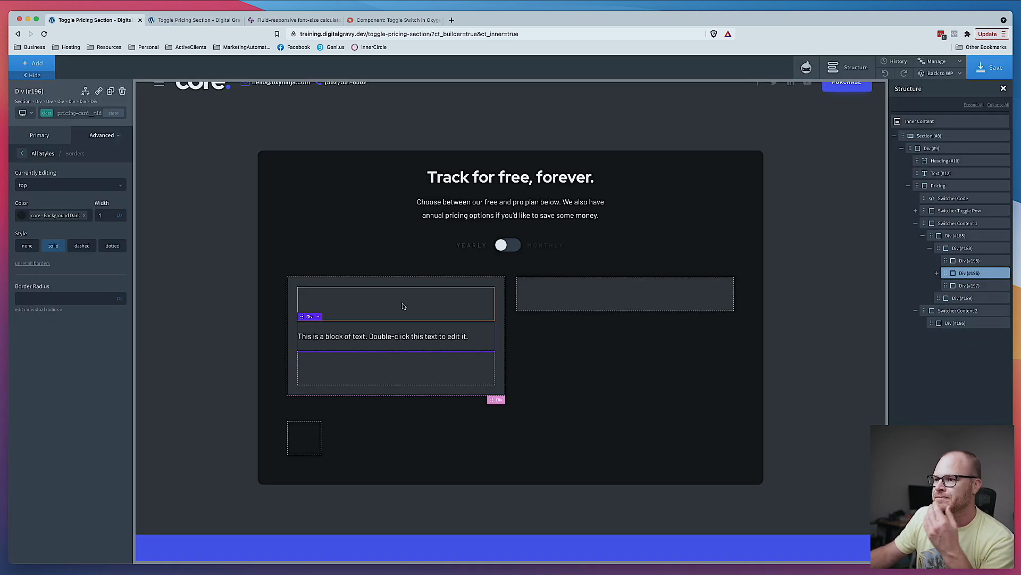
- Set the top border colour to Background Dark at 70% opacity
{"action": "left_click", "coordinate": [21, 215]}
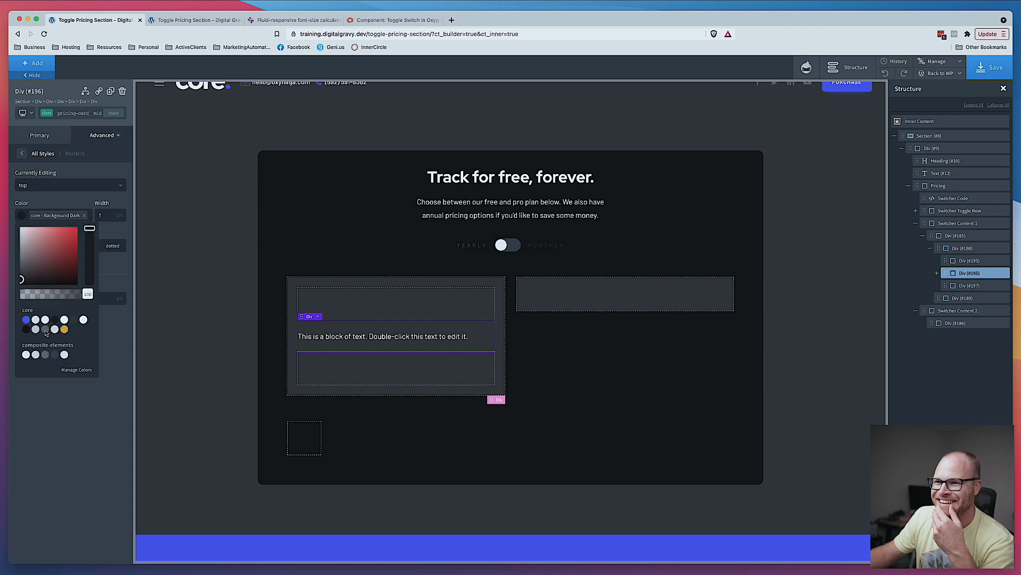
{"action": "left_click", "coordinate": [74, 320]}
{"action": "mouse_move", "coordinate": [86, 296]}
{"action": "left_mouse_down"}
{"action": "mouse_move", "coordinate": [52, 296]}
{"action": "mouse_move", "coordinate": [80, 296]}
{"action": "mouse_move", "coordinate": [69, 295]}
{"action": "left_mouse_up"}
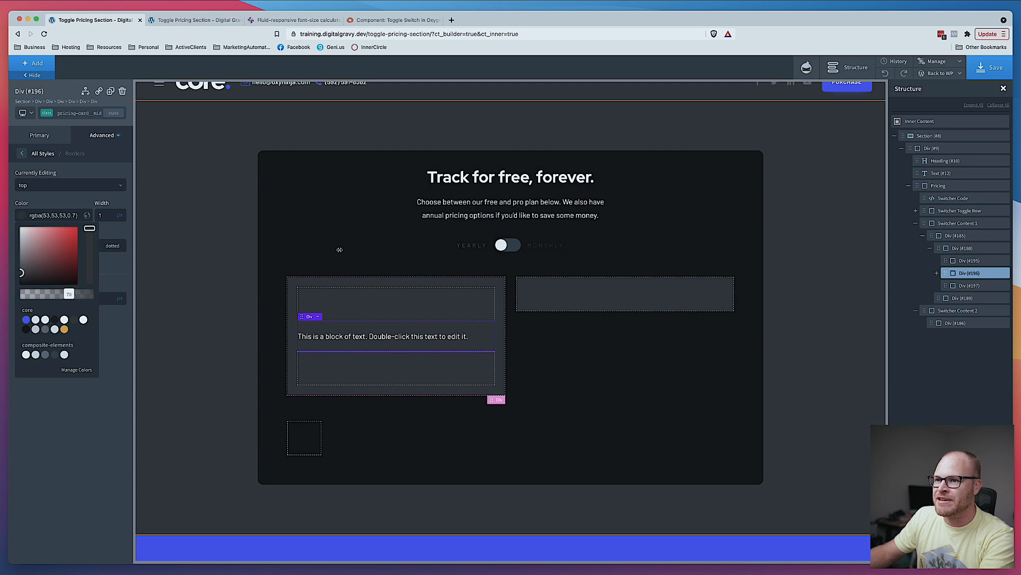
- Save the change and view it on the live page
{"action": "left_click", "coordinate": [981, 72]}
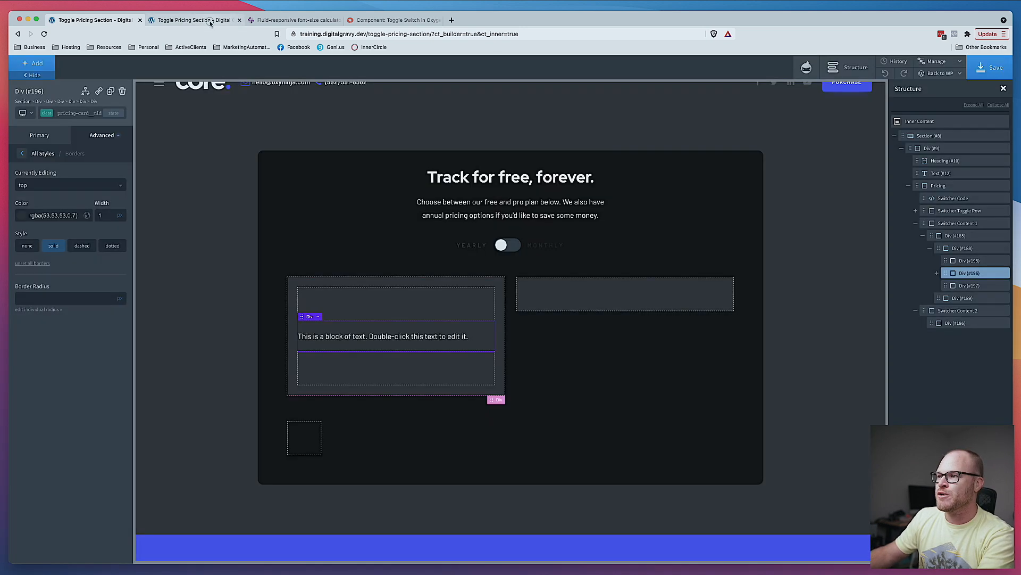
{"action": "left_click", "coordinate": [211, 19]}
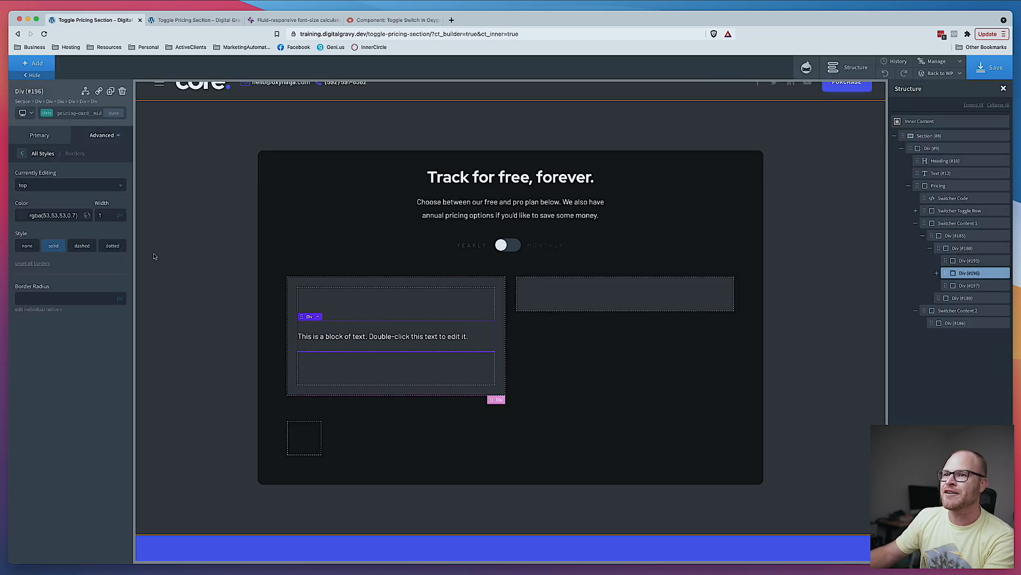
{"action": "left_click", "coordinate": [93, 19]}
- Change the top border colour to white with a very low opacity
{"action": "left_click", "coordinate": [26, 214]}
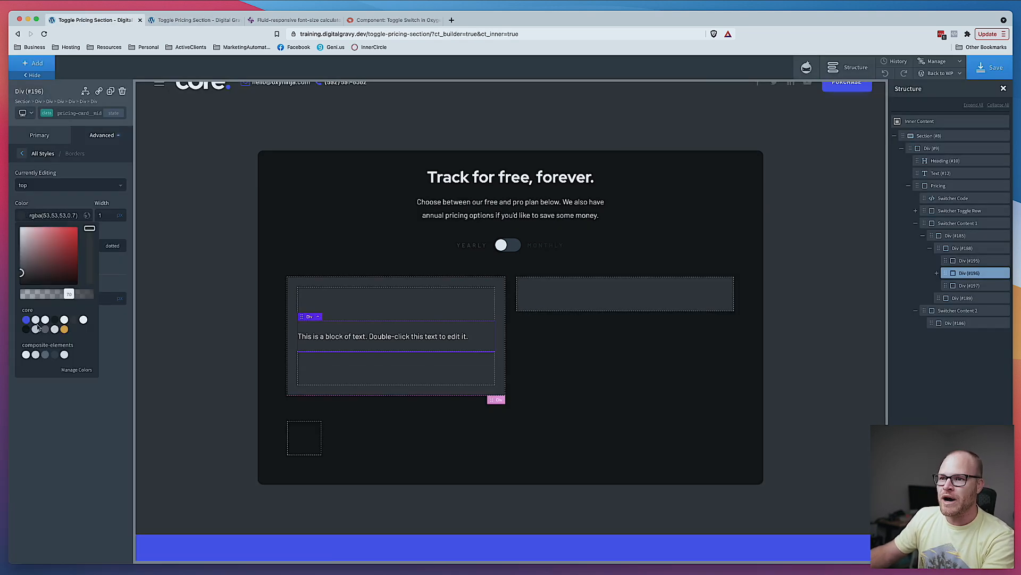
{"action": "left_click", "coordinate": [83, 319]}
{"action": "left_click_drag", "start_coordinate": [89, 294], "coordinate": [29, 297]}
- Save and reload the front-end preview
{"action": "left_click", "coordinate": [986, 70]}
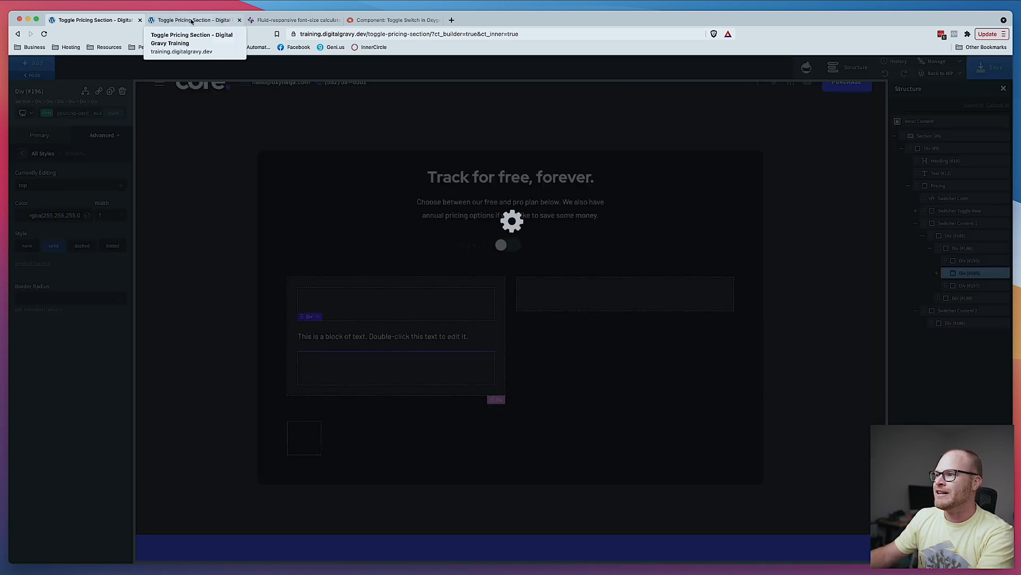
{"action": "left_click", "coordinate": [191, 22]}
{"action": "key", "text": "super+r"}
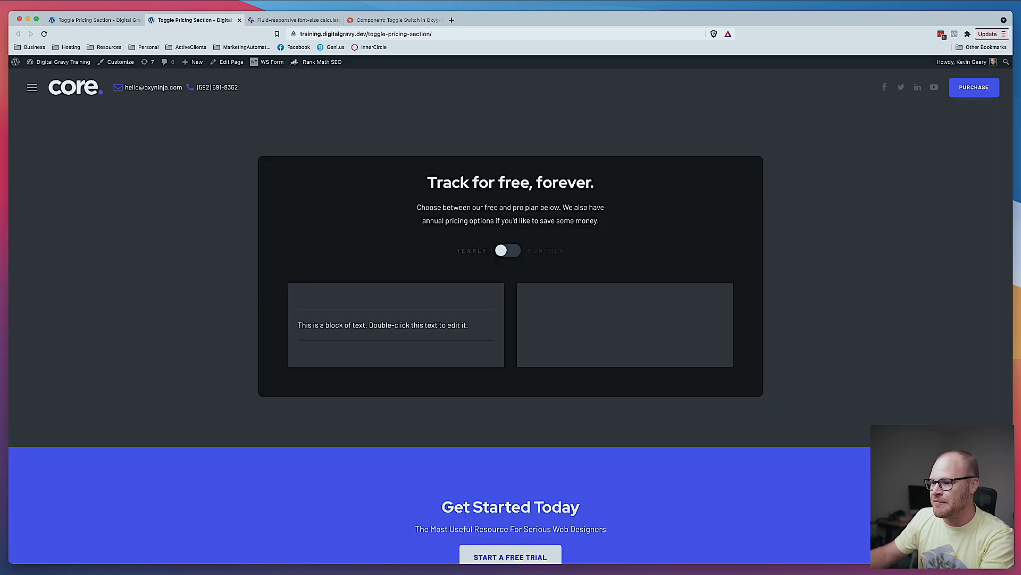
- Set the top border colour's alpha value to 0.01
{"action": "key", "text": "super+Tab"}
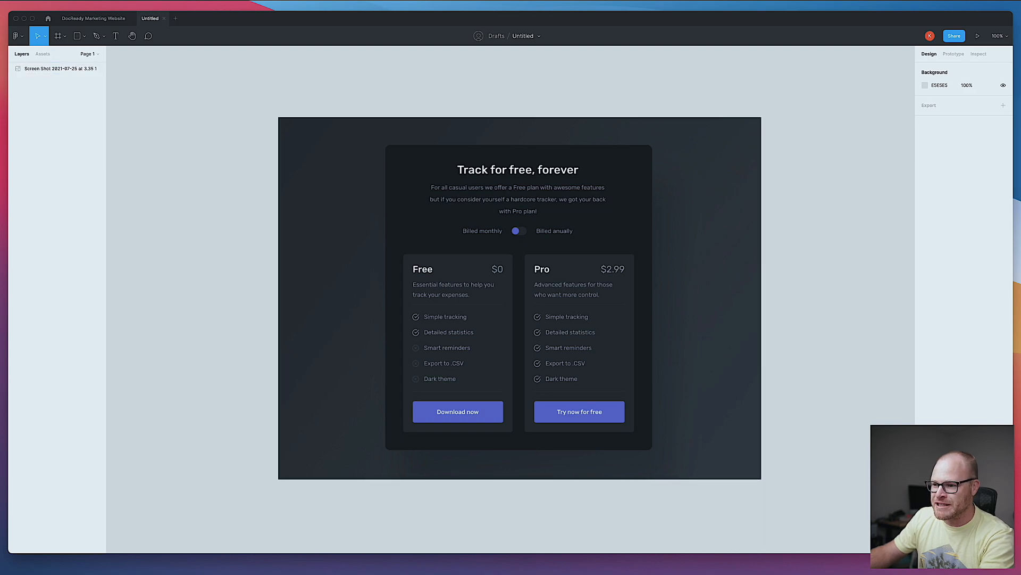
{"action": "key", "text": "super+Tab"}
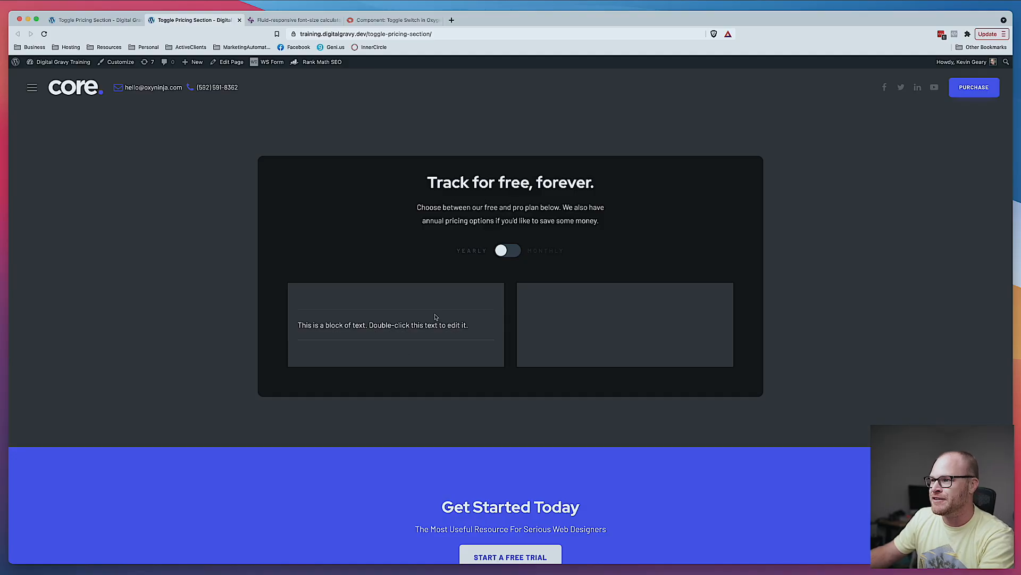
{"action": "left_click", "coordinate": [107, 20]}
{"action": "left_click_drag", "start_coordinate": [76, 216], "coordinate": [89, 216]}
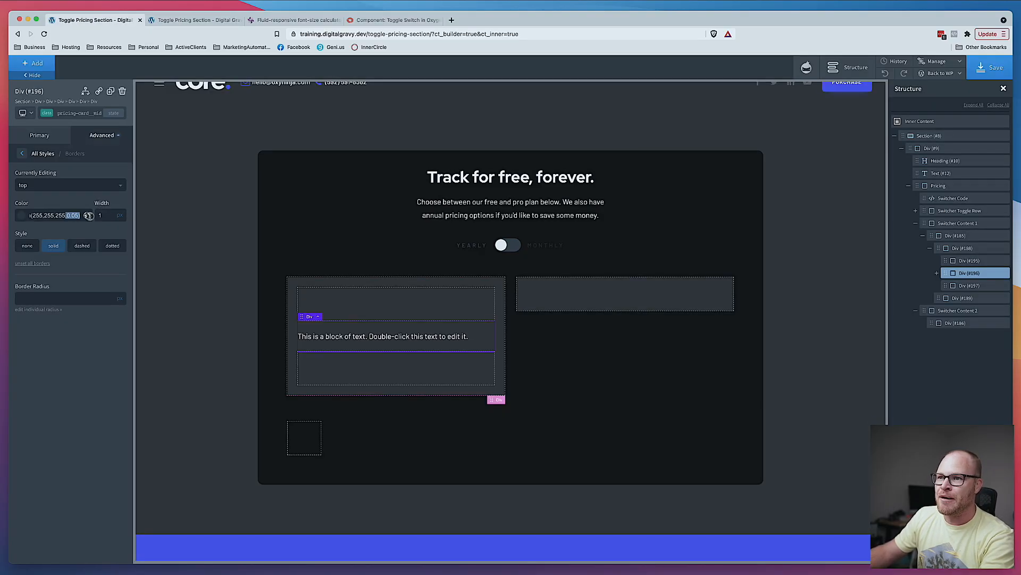
{"action": "left_click", "coordinate": [79, 216]}
{"action": "key", "text": "BackSpace"}
{"action": "type", "text": "1"}
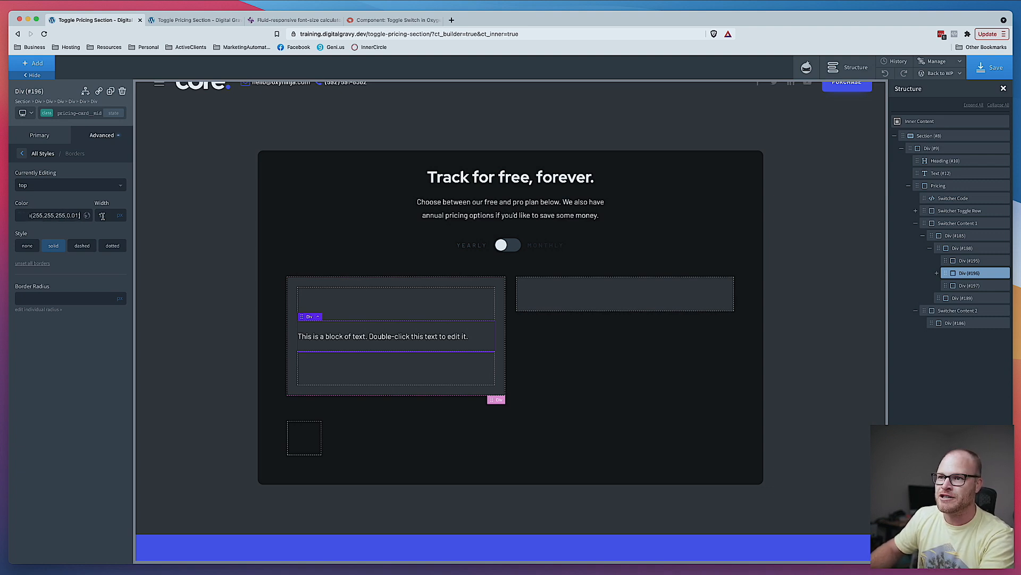
- Save the page and refresh the front-end tab
{"action": "left_click", "coordinate": [126, 202]}
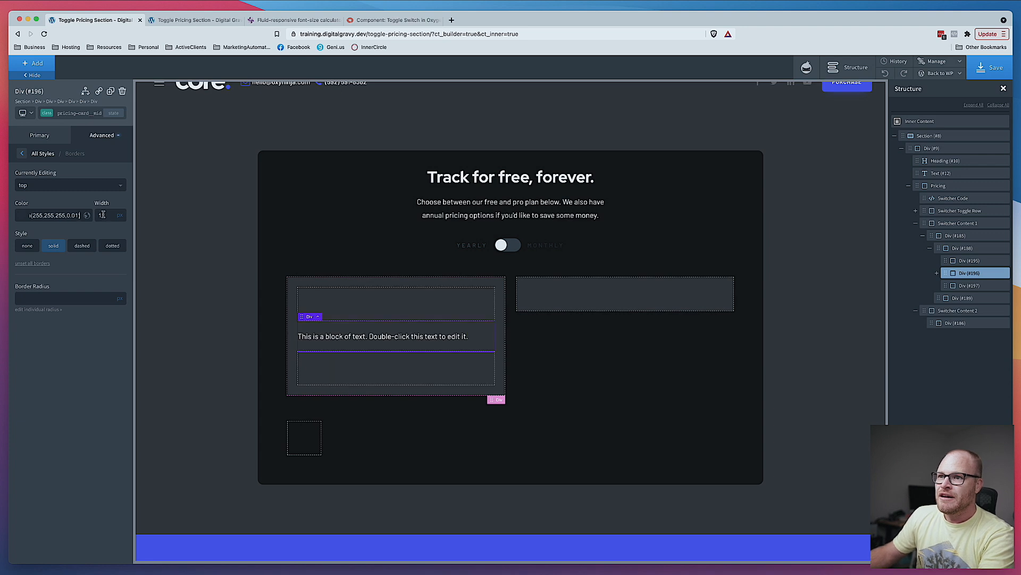
{"action": "left_click", "coordinate": [1003, 65]}
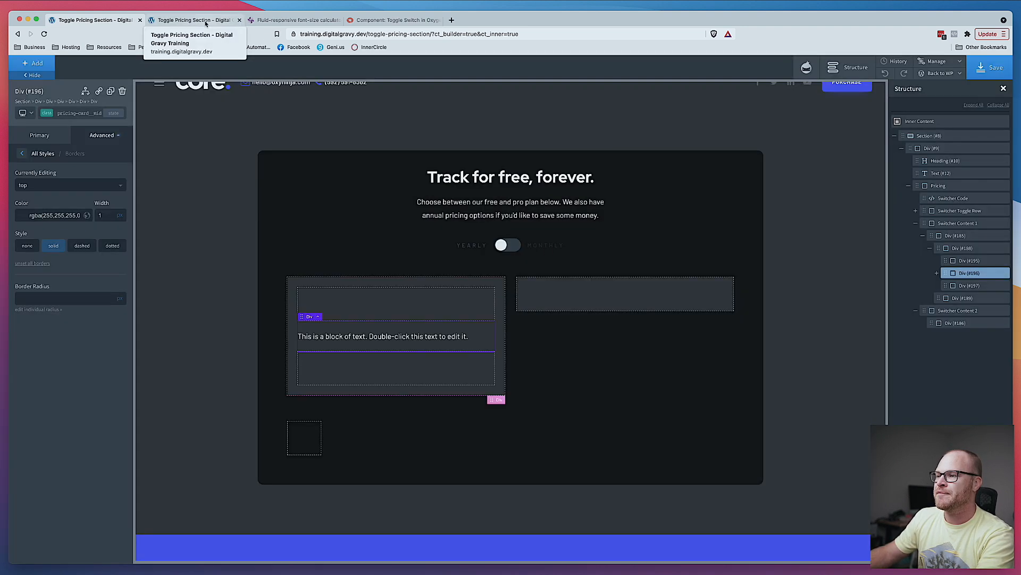
{"action": "left_click", "coordinate": [206, 23]}
{"action": "key", "text": "super+r"}
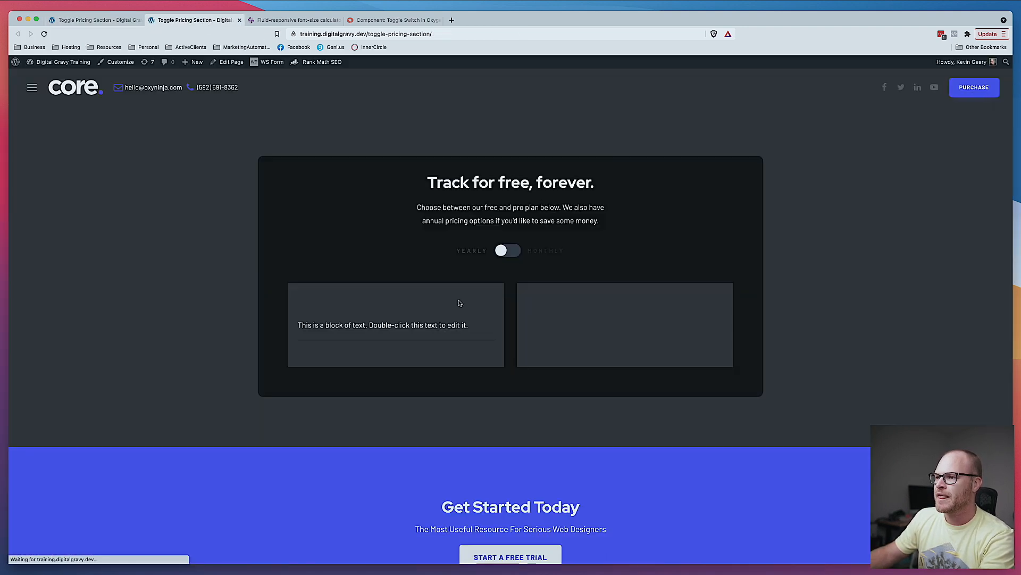
- Set the top border colour to white at 10% opacity
{"action": "left_click", "coordinate": [96, 20]}
{"action": "left_click", "coordinate": [22, 215]}
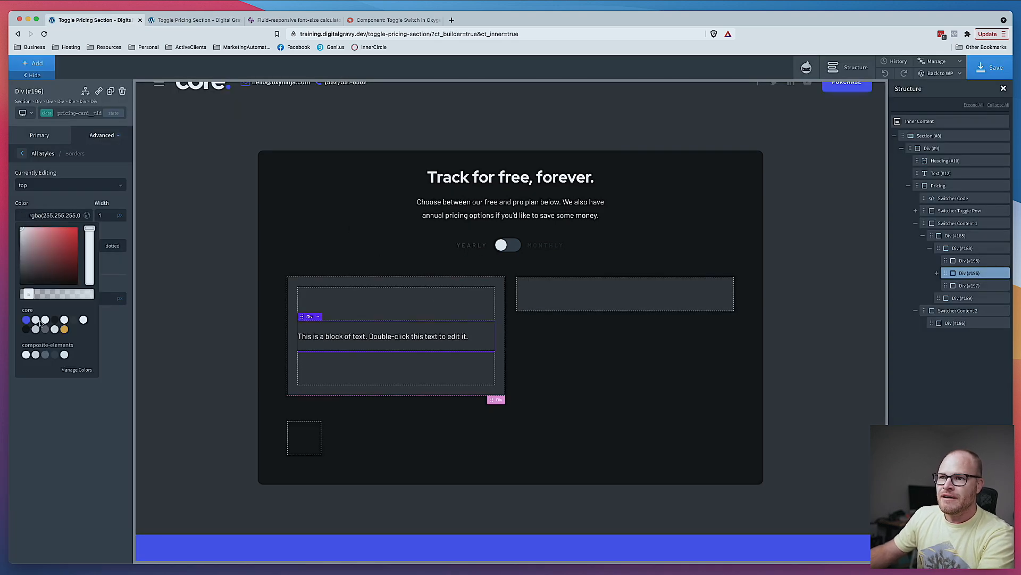
{"action": "left_click", "coordinate": [83, 320]}
{"action": "left_click_drag", "start_coordinate": [88, 293], "coordinate": [31, 294]}
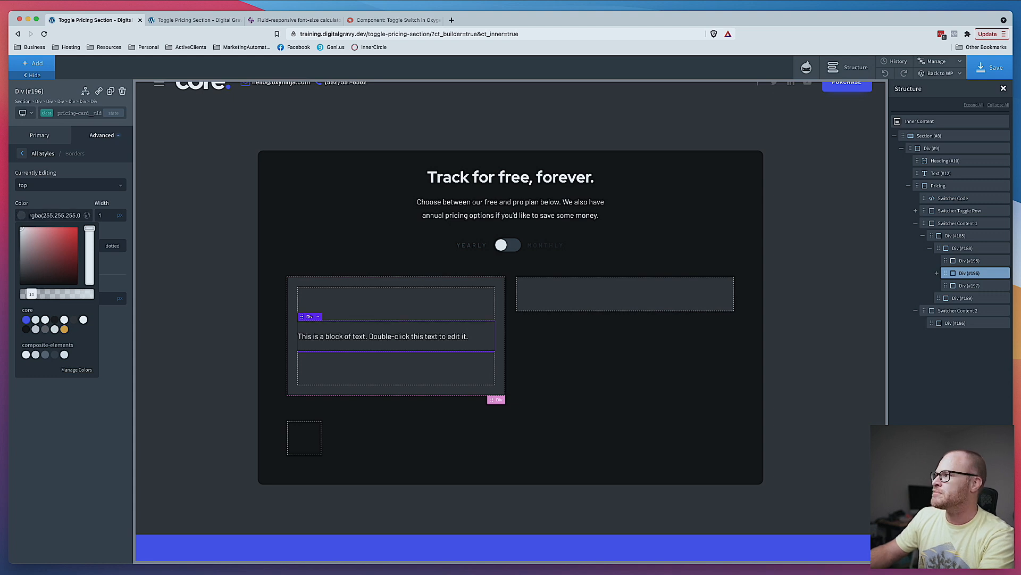
- Save and switch to the front-end tab to compare
{"action": "left_click", "coordinate": [990, 67]}
{"action": "left_click", "coordinate": [196, 21]}
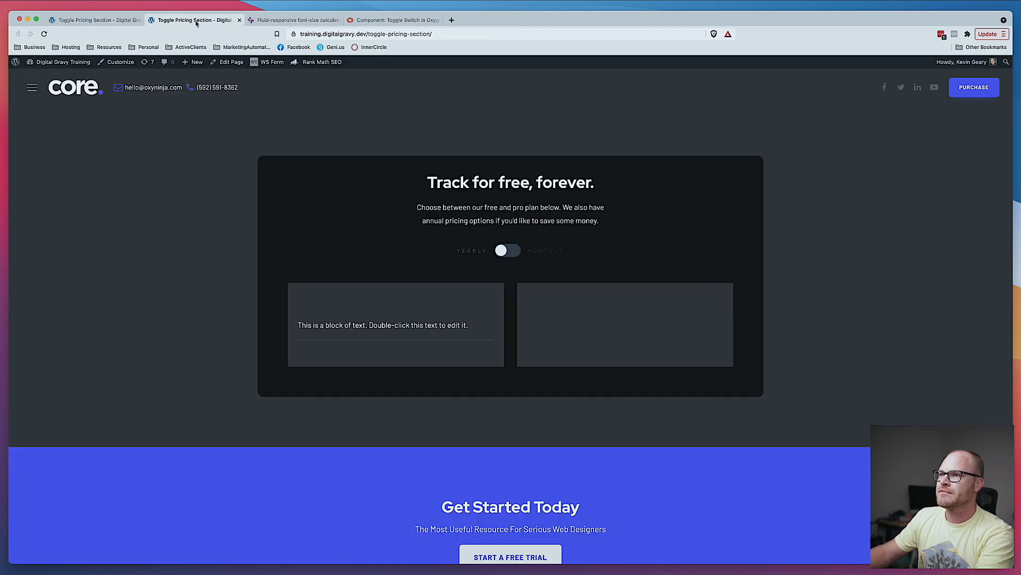
- Set the pricing card's bottom border colour to white at 10% opacity
{"action": "left_click", "coordinate": [62, 20]}
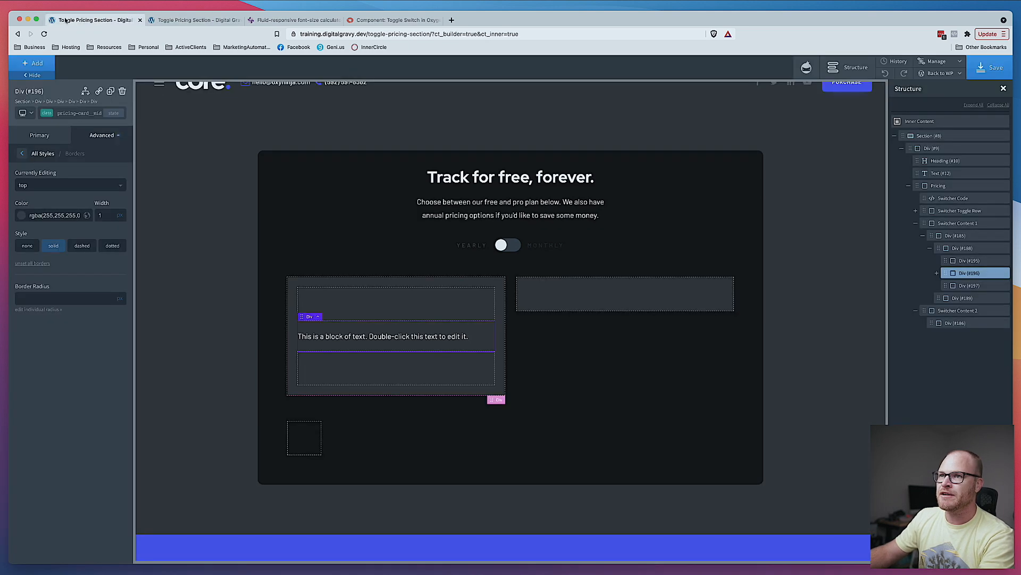
{"action": "left_click", "coordinate": [70, 184]}
{"action": "left_click", "coordinate": [53, 228]}
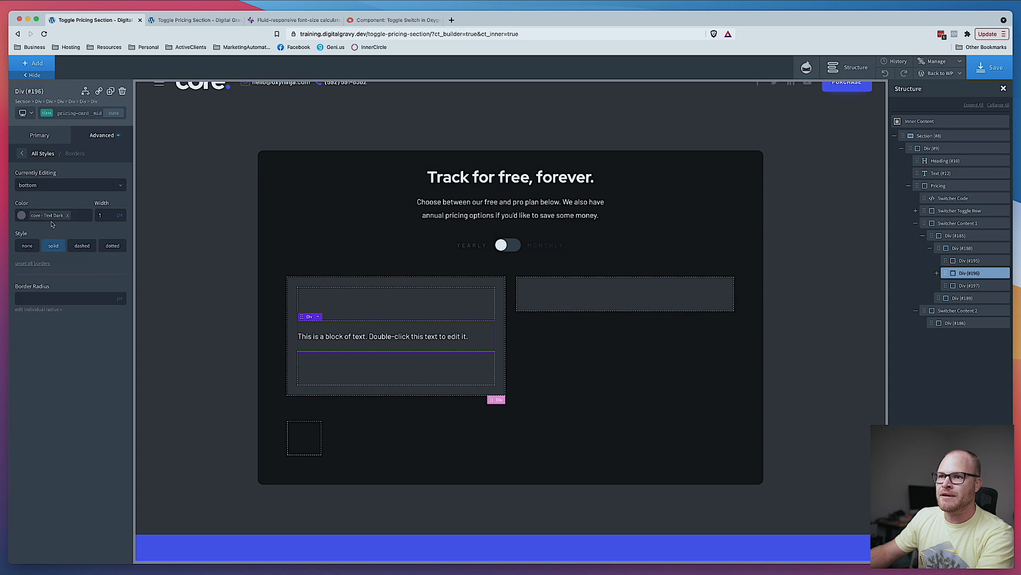
{"action": "left_click", "coordinate": [68, 215]}
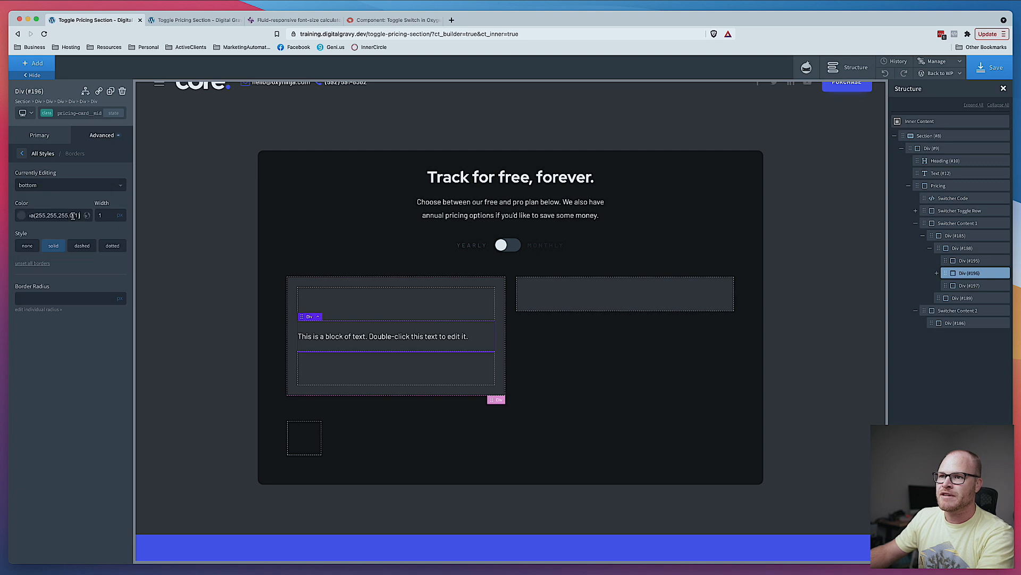
- Save the page and refresh the front-end tab
{"action": "left_click", "coordinate": [991, 67]}
{"action": "left_click", "coordinate": [193, 20]}
{"action": "key", "text": "super+r"}
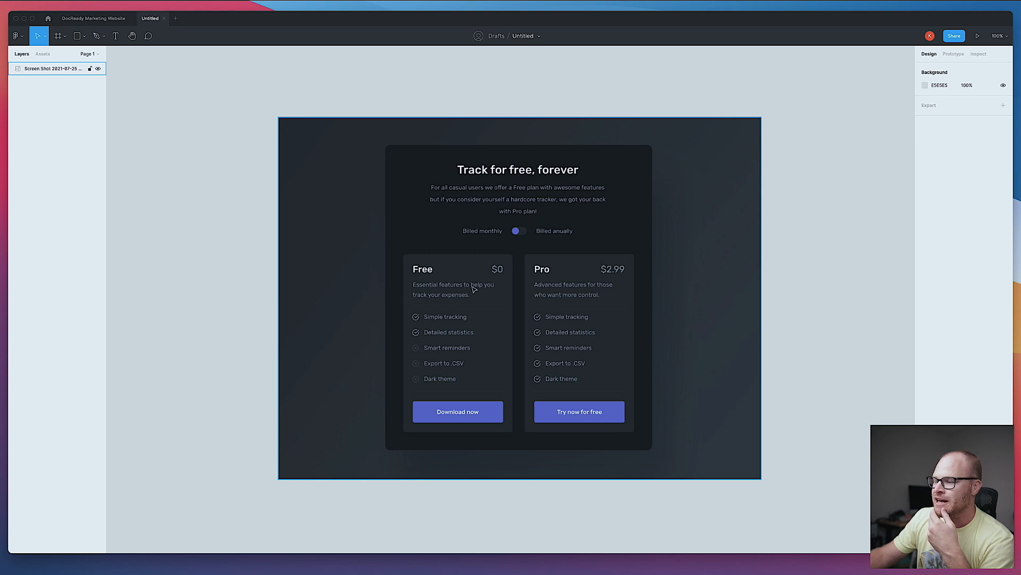
- Compare the builder's pricing card with the Figma pricing card design
{"action": "left_click", "coordinate": [230, 573]}
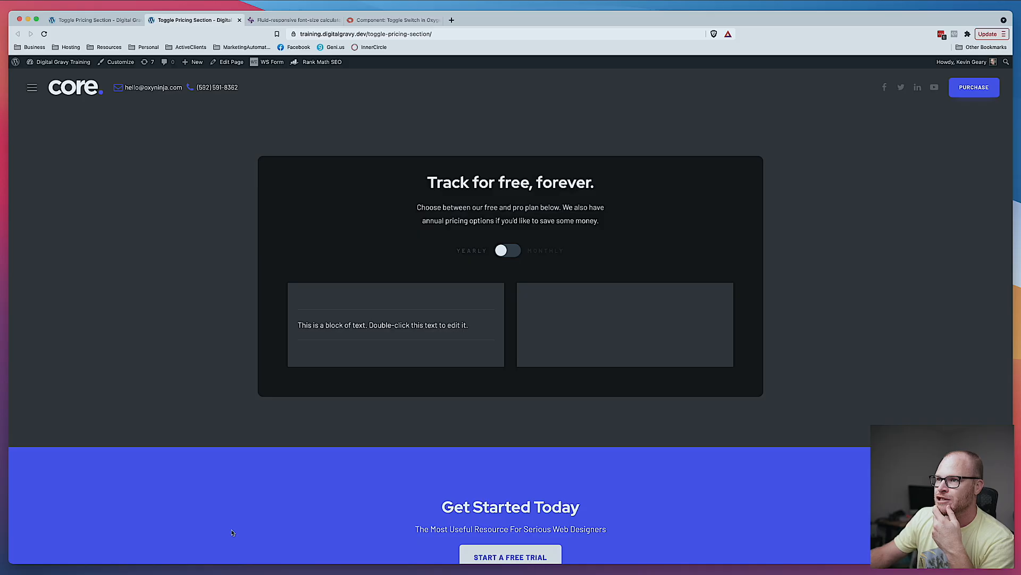
{"action": "left_click", "coordinate": [71, 17]}
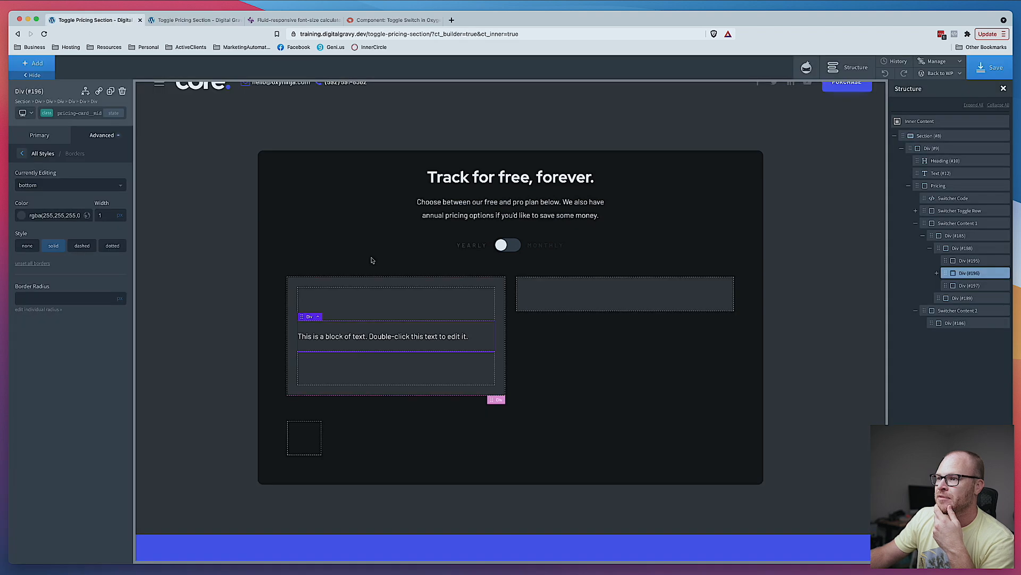
{"action": "left_click", "coordinate": [379, 298]}
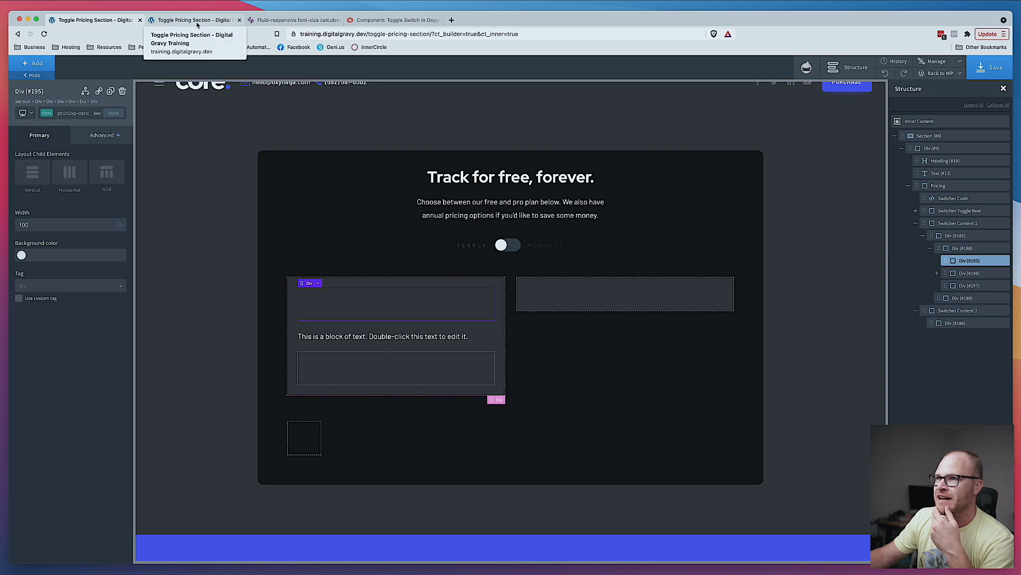
{"action": "key", "text": "super+Tab"}
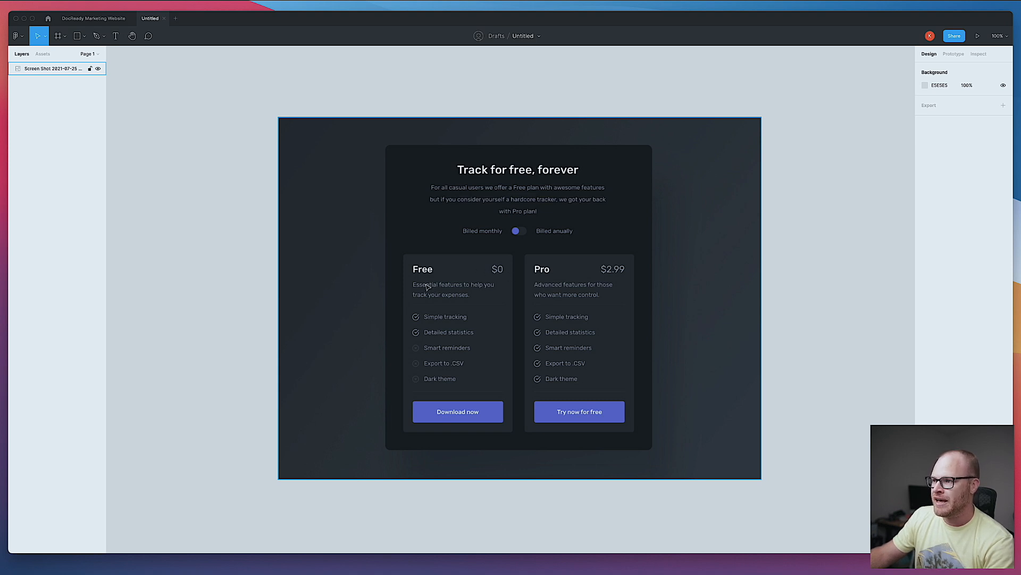
{"action": "left_click", "coordinate": [209, 126]}
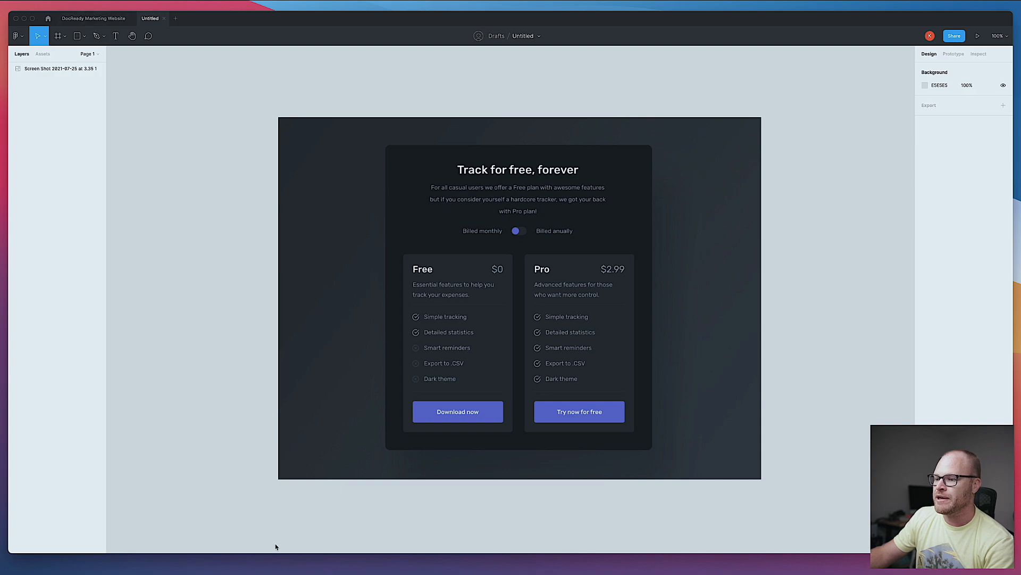
{"action": "left_click", "coordinate": [227, 570]}
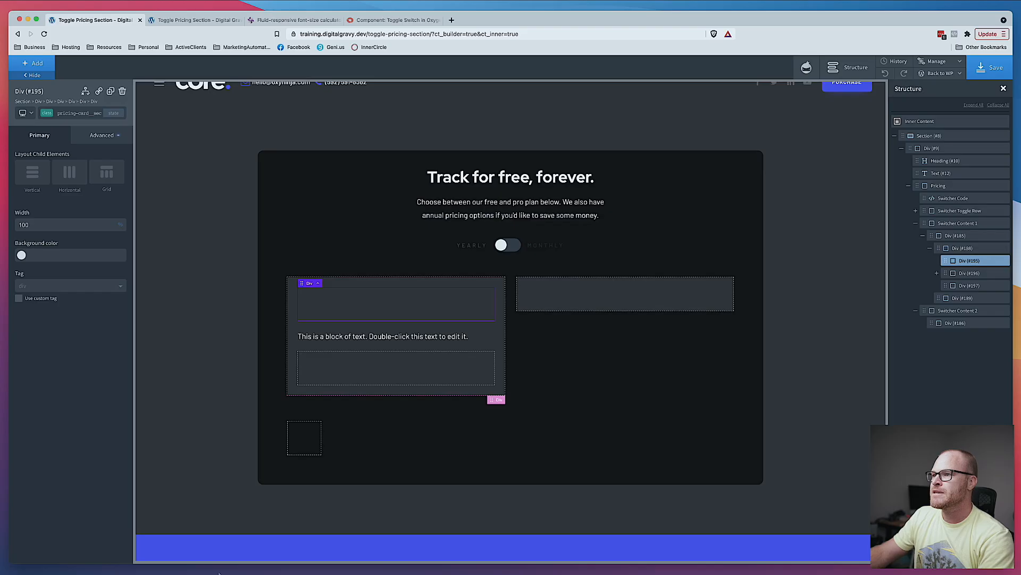
- Add a div inside the card's top section and give it the class pricing-card__top-inner
{"action": "left_click", "coordinate": [36, 63]}
{"action": "type", "text": "div"}
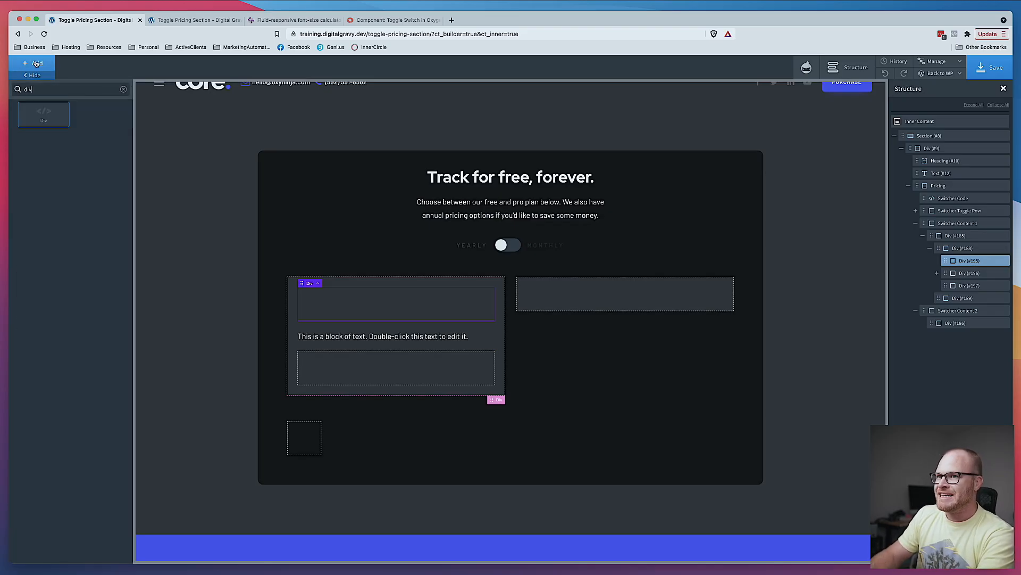
{"action": "left_click", "coordinate": [43, 114]}
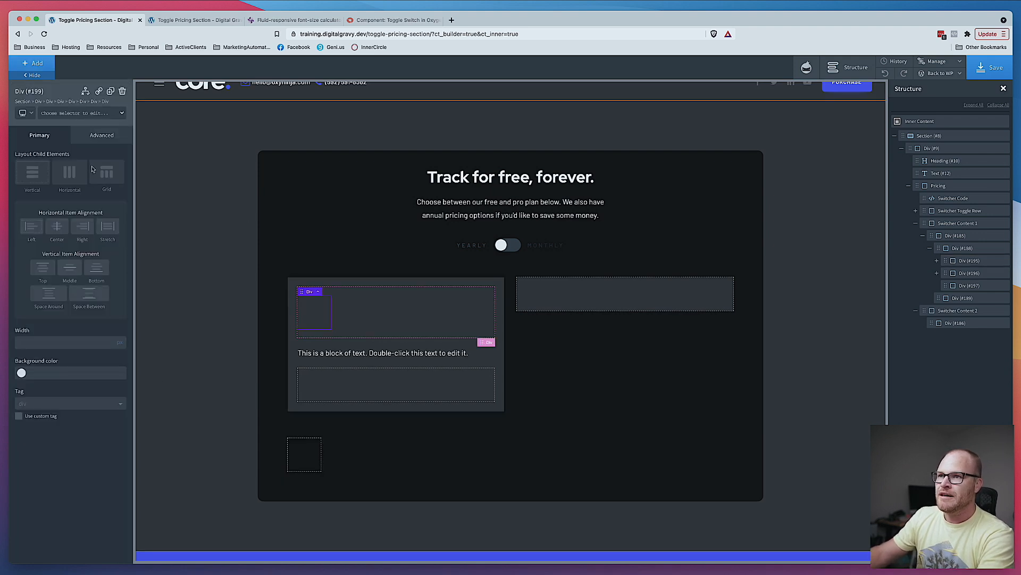
{"action": "left_click", "coordinate": [90, 114]}
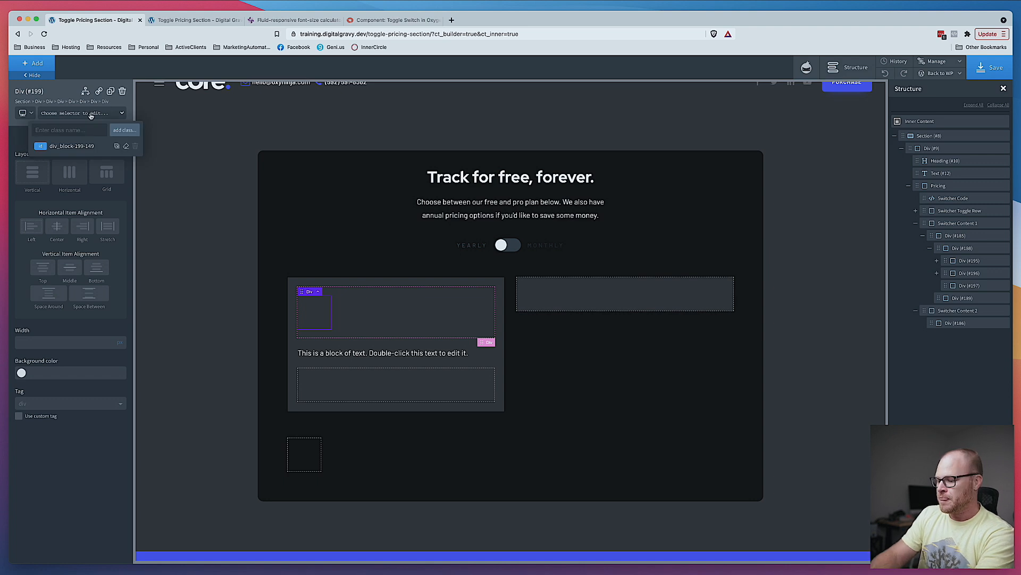
{"action": "type", "text": "pricing-card"}
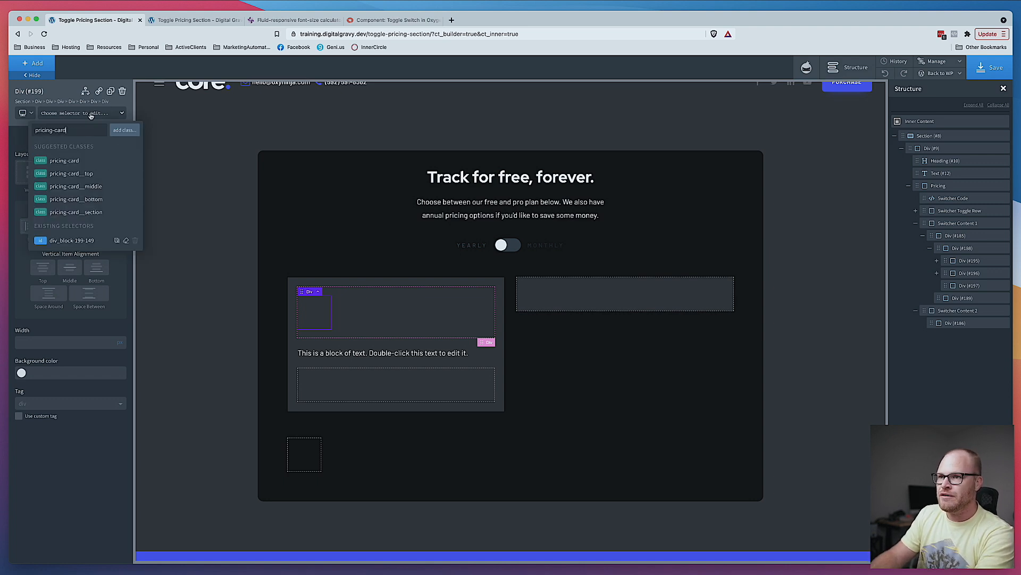
{"action": "type", "text": "__top"}
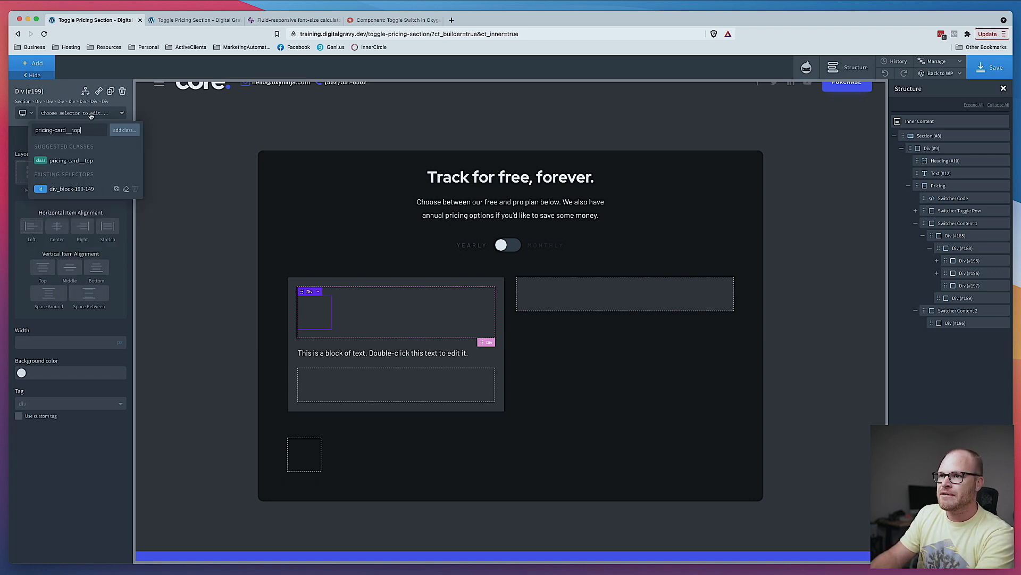
{"action": "type", "text": "-"}
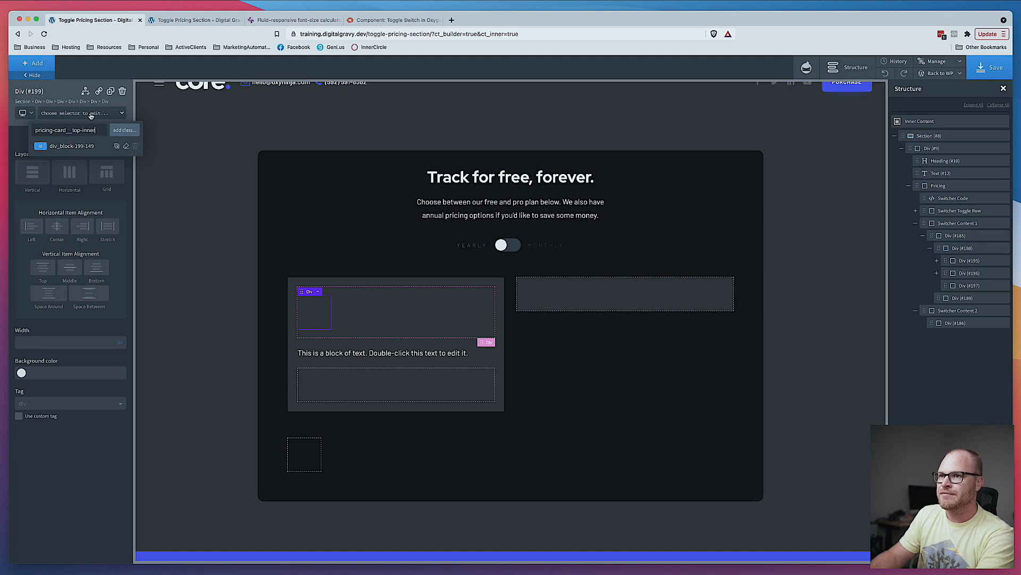
{"action": "type", "text": "inner"}
{"action": "key", "text": "Return"}
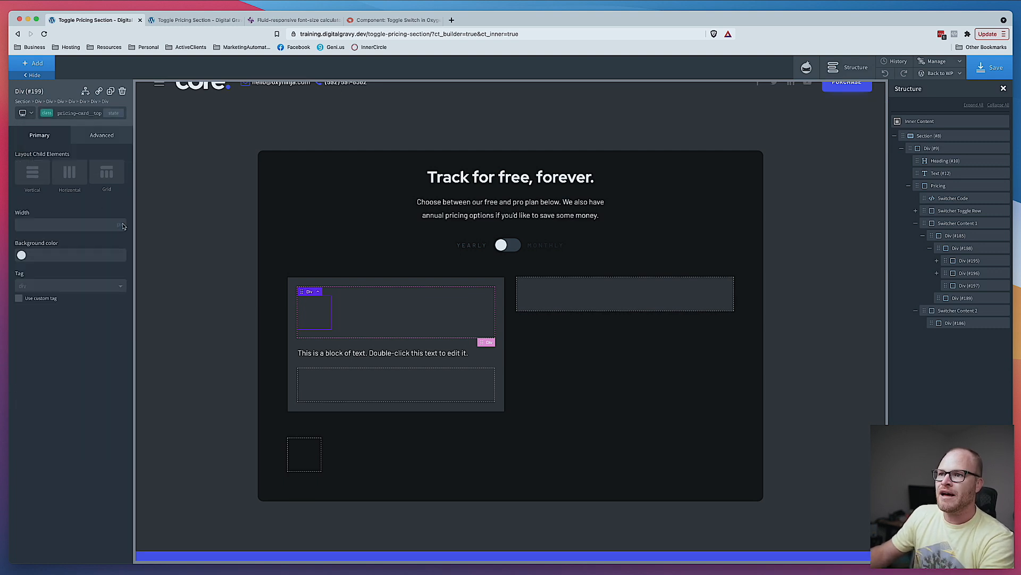
- Set the inner div's width to 100 with a horizontal layout, middle vertical alignment and space-between alignment
{"action": "left_click", "coordinate": [123, 226]}
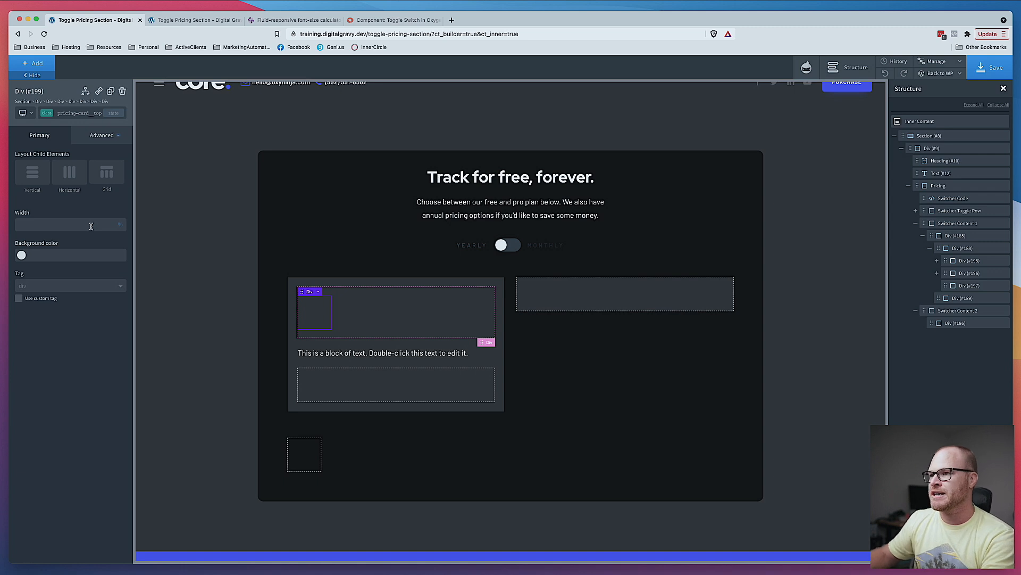
{"action": "type", "text": "100"}
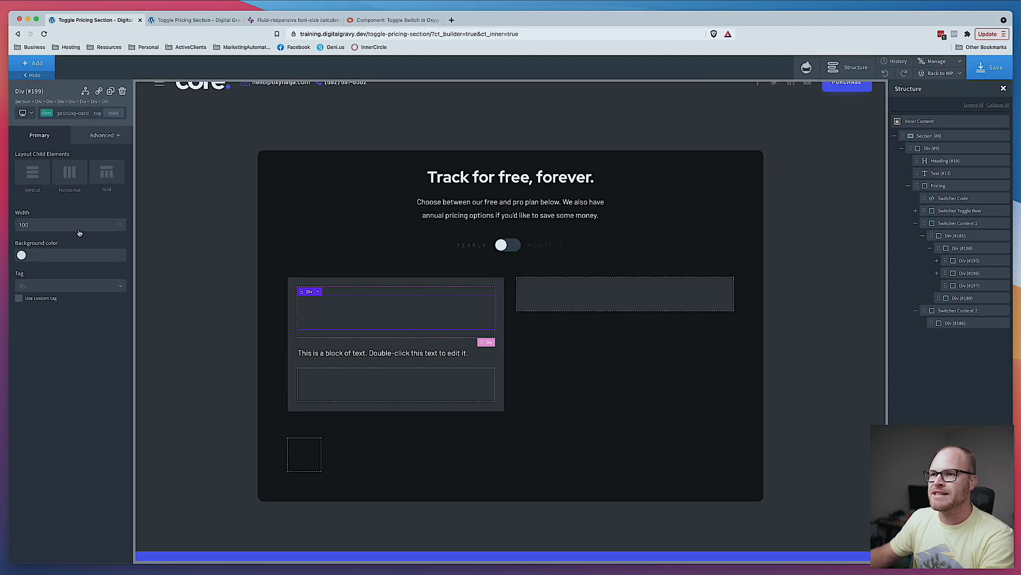
{"action": "left_click", "coordinate": [76, 178]}
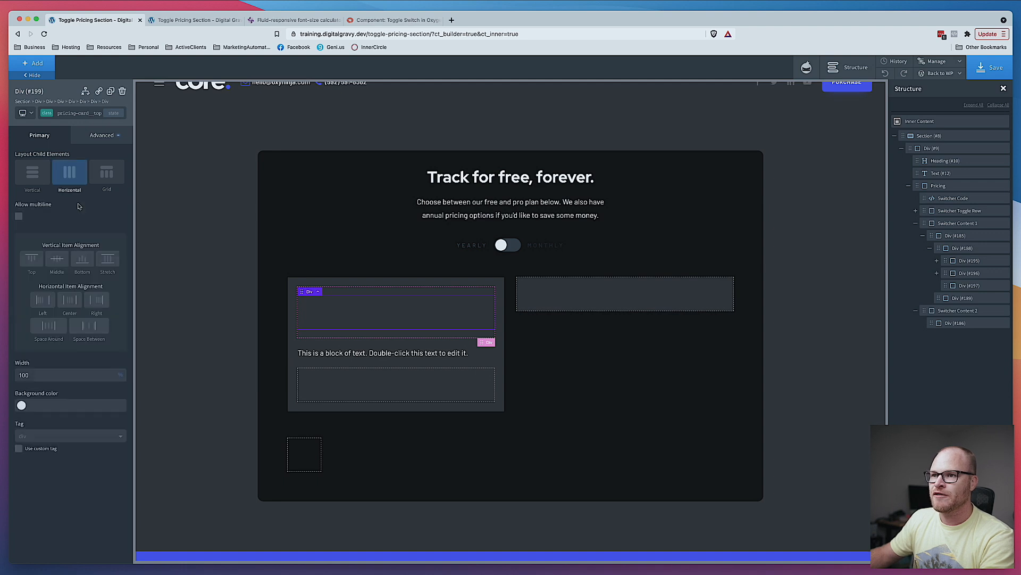
{"action": "left_click", "coordinate": [57, 259]}
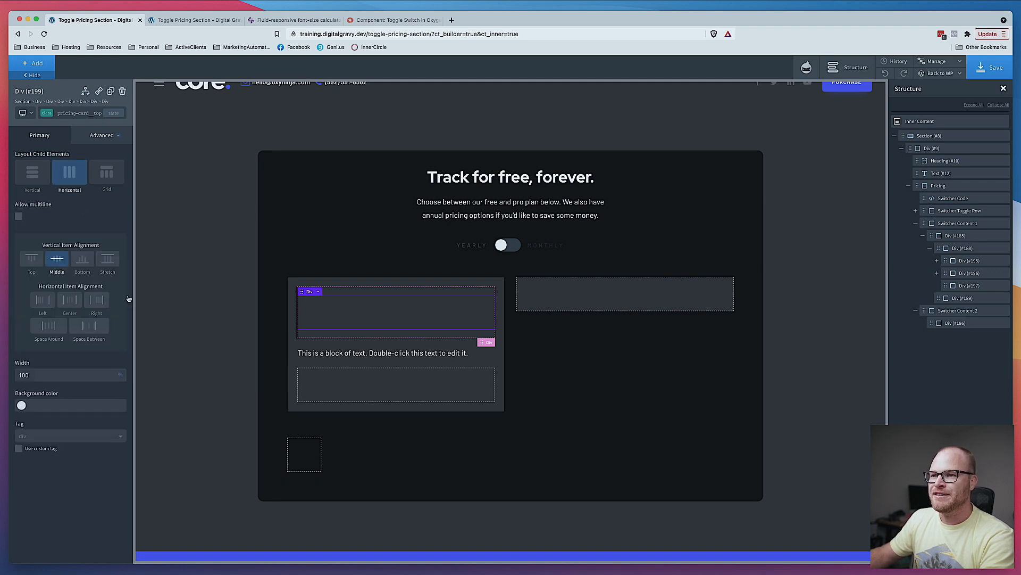
{"action": "left_click", "coordinate": [103, 330]}
- Add a Heading inside the inner div and set its tag to H4
{"action": "left_click", "coordinate": [33, 63]}
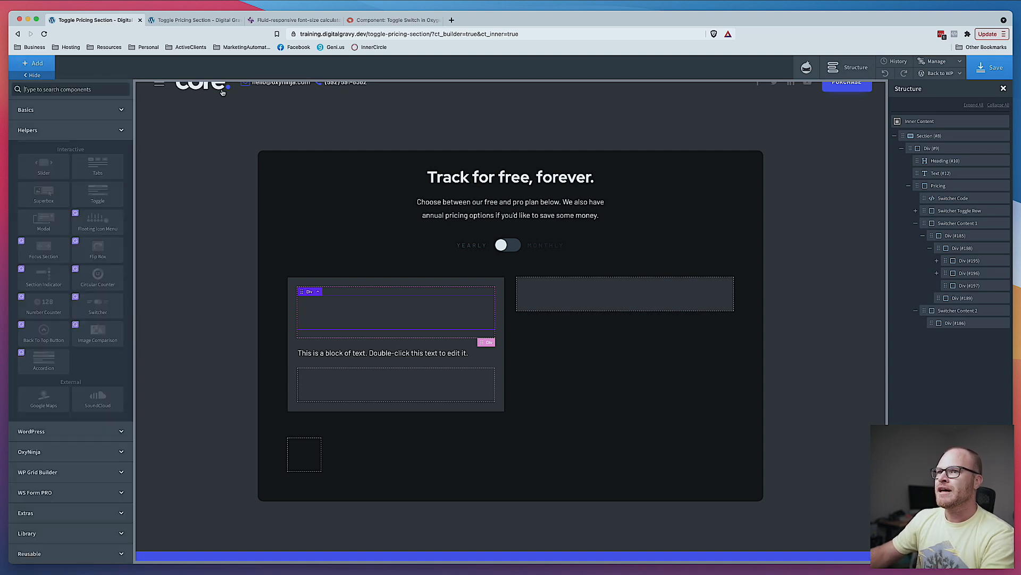
{"action": "type", "text": "head"}
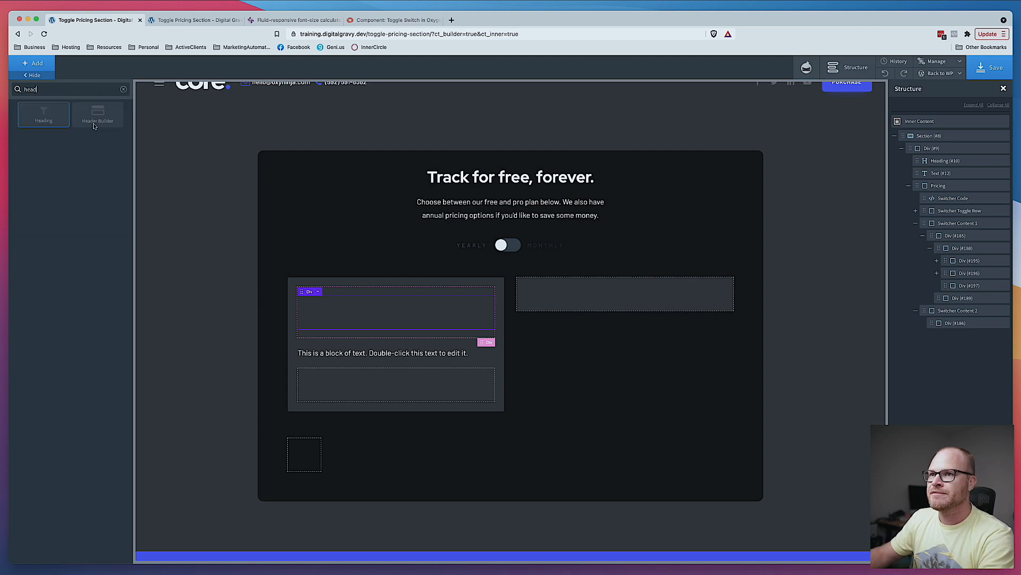
{"action": "left_click", "coordinate": [45, 116]}
{"action": "left_click", "coordinate": [59, 336]}
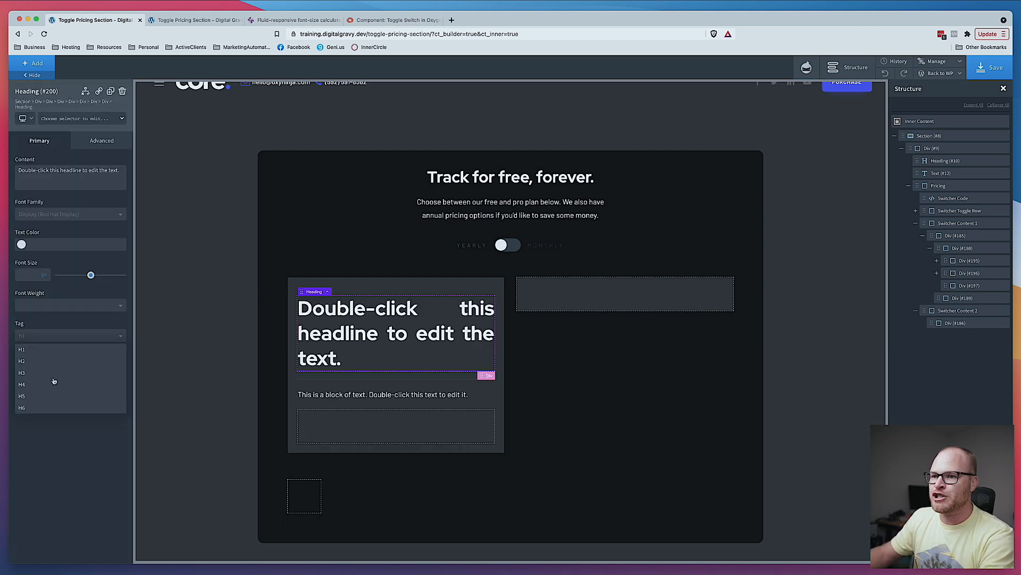
{"action": "left_click", "coordinate": [51, 382]}
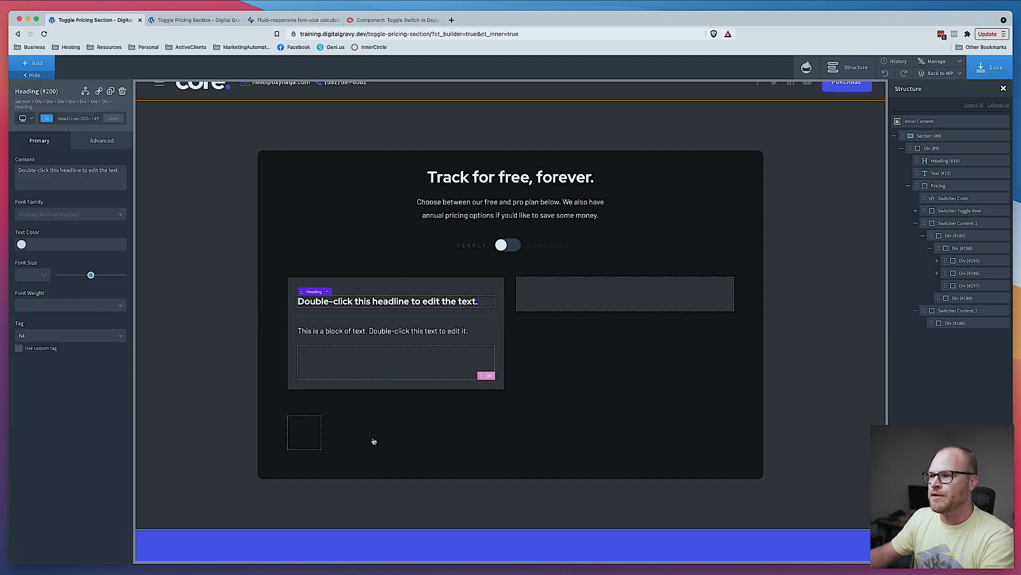
- Change the heading text to "Free"
{"action": "double_click", "coordinate": [397, 303]}
{"action": "type", "text": "Free"}
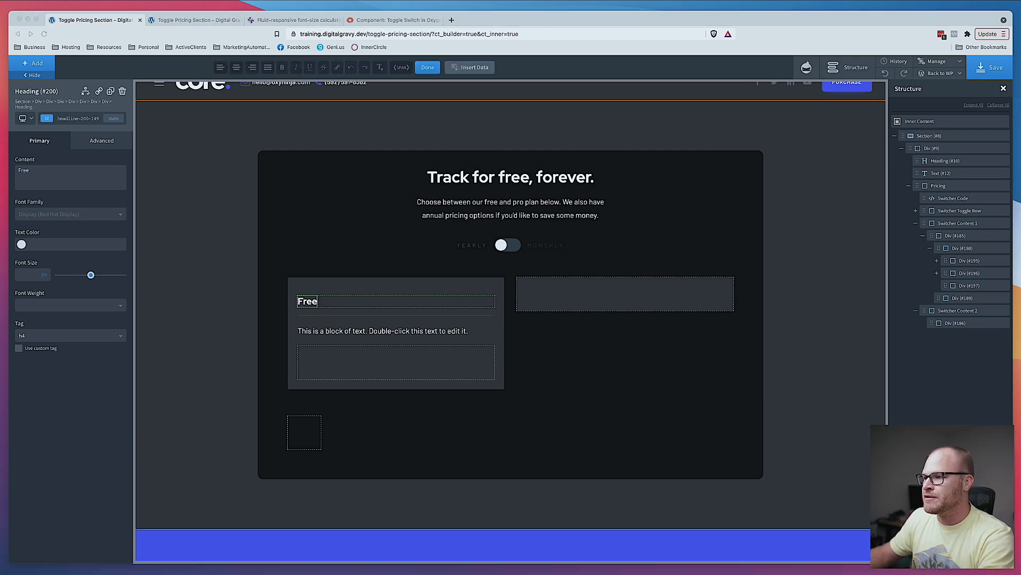
{"action": "key", "text": "super+Tab"}
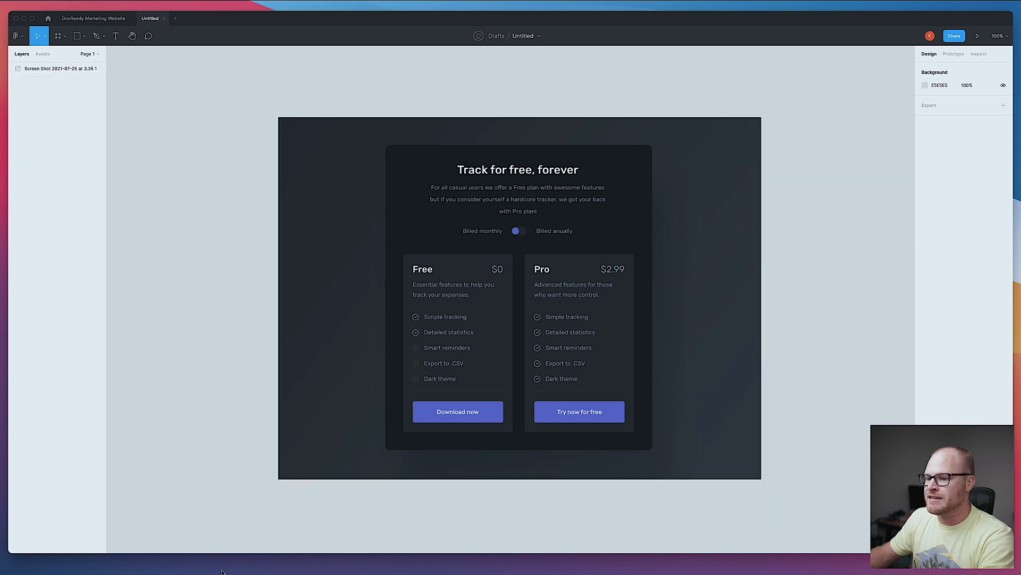
{"action": "key", "text": "super+Tab"}
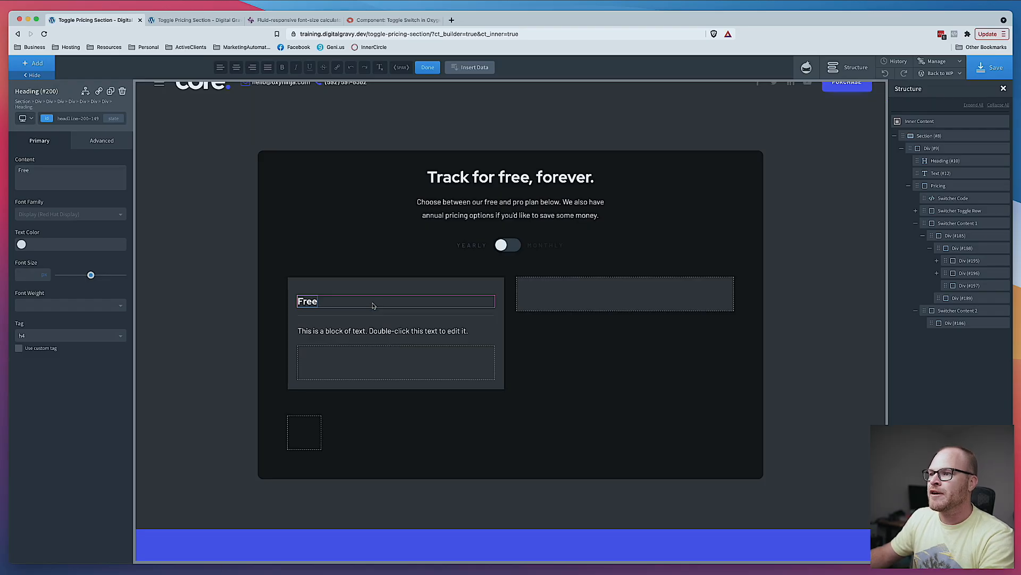
{"action": "left_click", "coordinate": [331, 303]}
{"action": "left_click", "coordinate": [314, 302]}
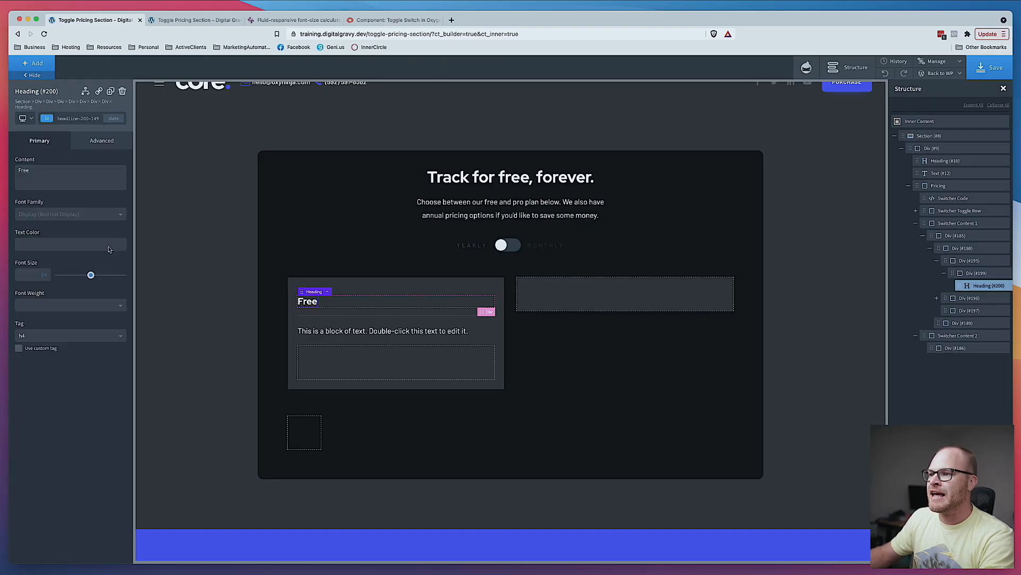
- Add the class pricing-card__heading to the heading
{"action": "left_click", "coordinate": [71, 123]}
{"action": "type", "text": "pricing-card__"}
{"action": "key", "text": "BackSpace"}
{"action": "key", "text": "BackSpace"}
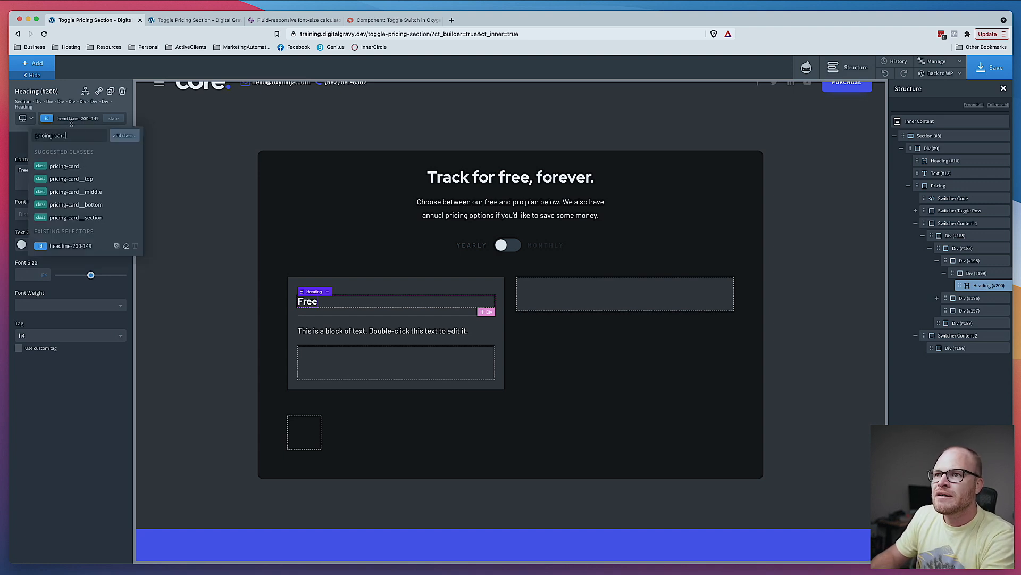
{"action": "type", "text": "__heading"}
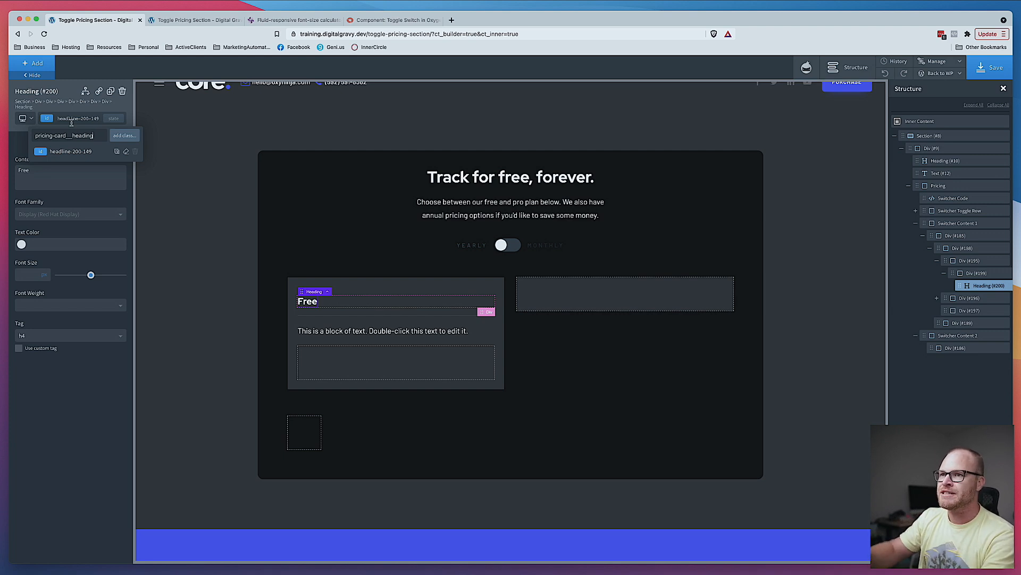
{"action": "key", "text": "Return"}
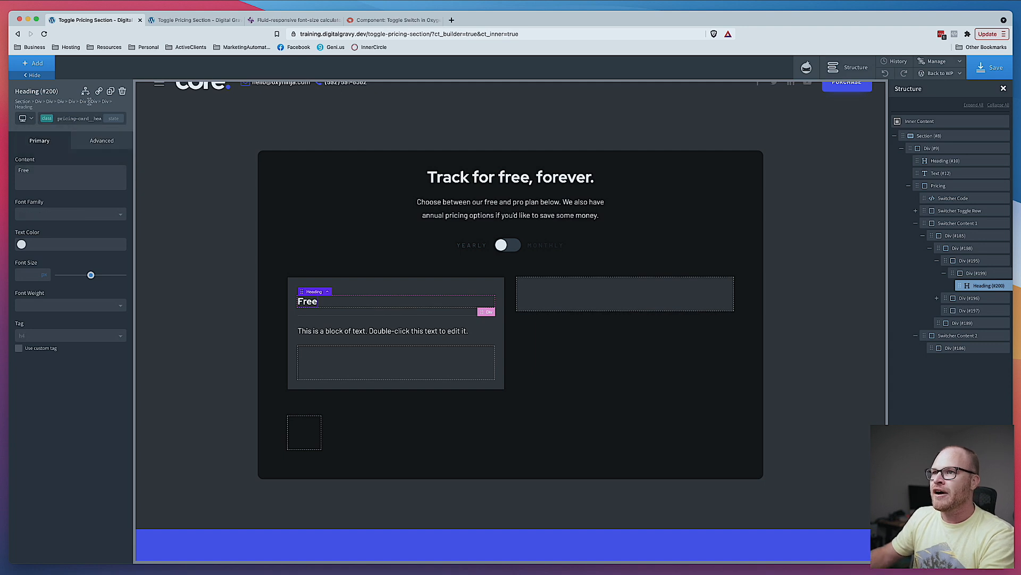
{"action": "left_click", "coordinate": [42, 66]}
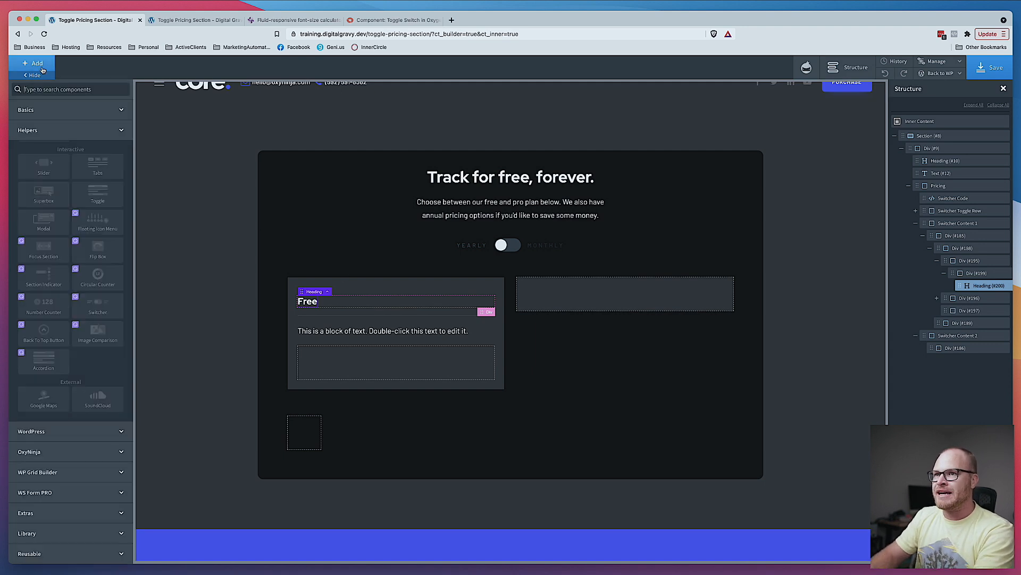
{"action": "type", "text": "link"}
{"action": "left_click", "coordinate": [105, 118]}
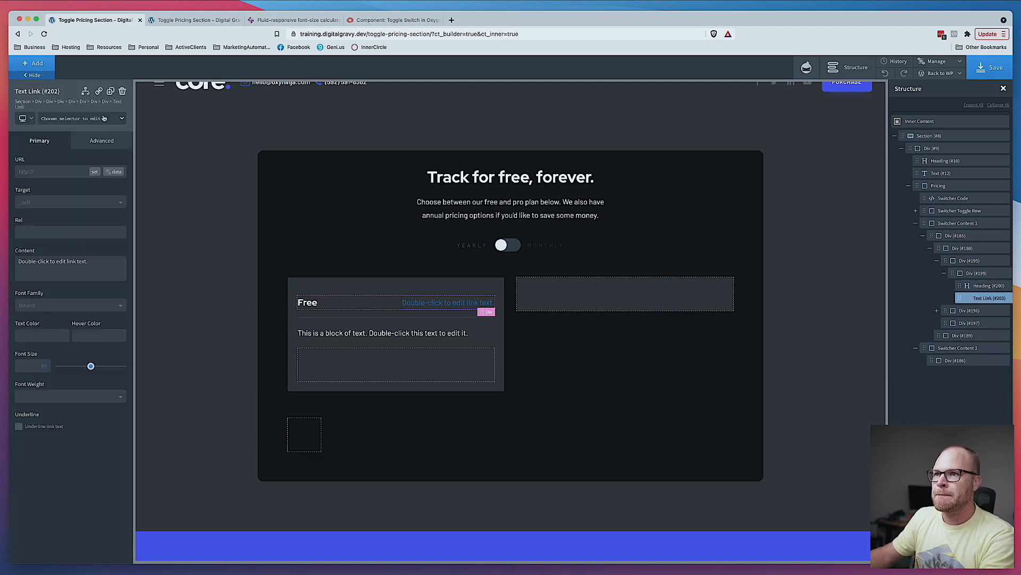
{"action": "left_click", "coordinate": [123, 92]}
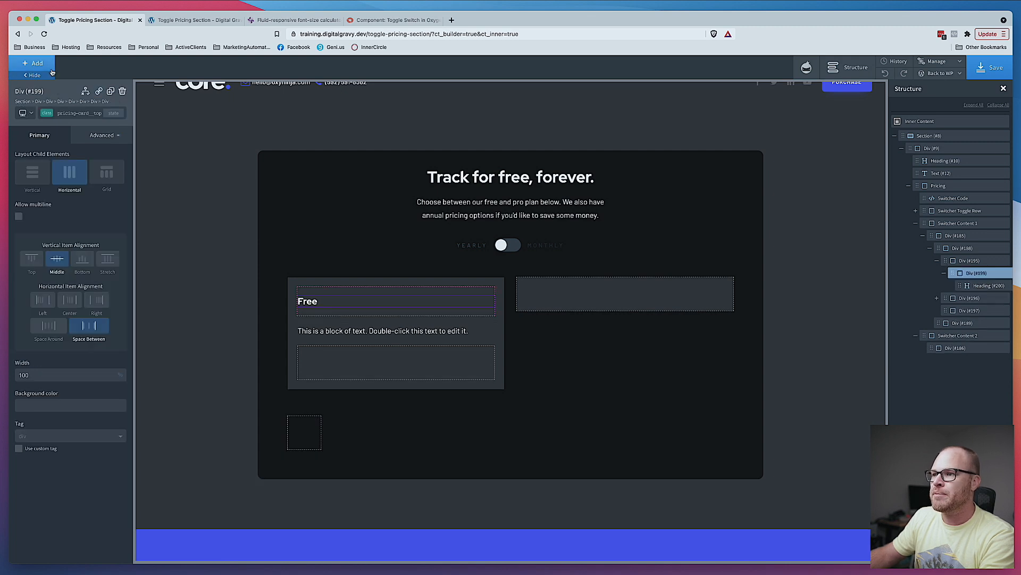
- Add a Text element beside the heading in the inner div and change its text to $0
{"action": "left_click", "coordinate": [47, 65]}
{"action": "type", "text": "text"}
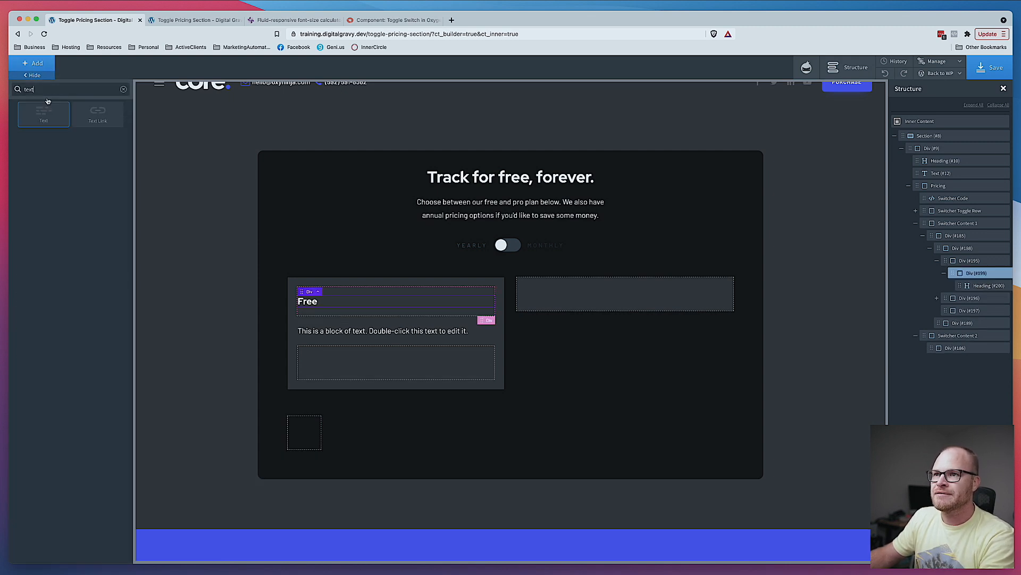
{"action": "left_click", "coordinate": [45, 116]}
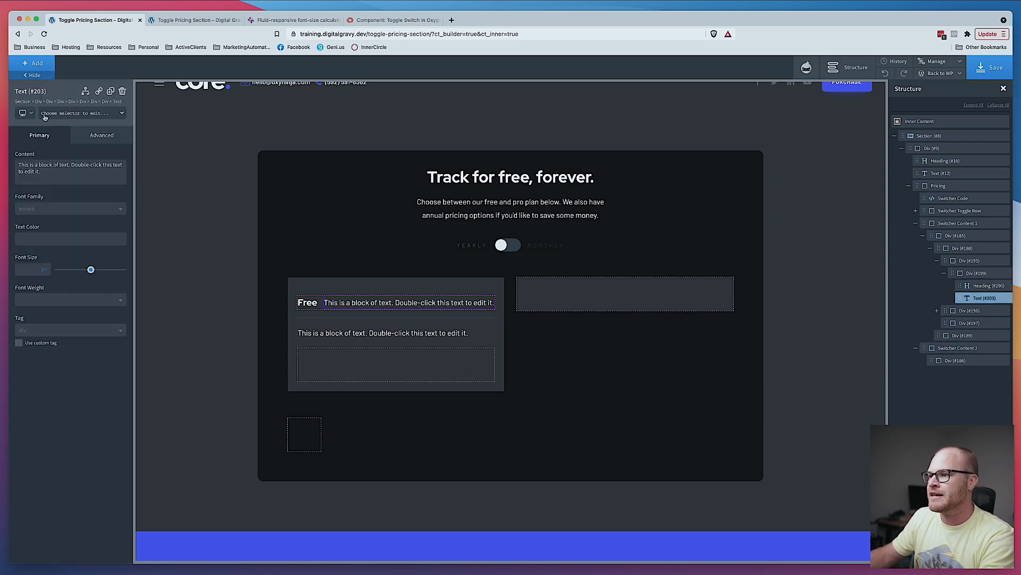
{"action": "double_click", "coordinate": [362, 303]}
{"action": "type", "text": "$0"}
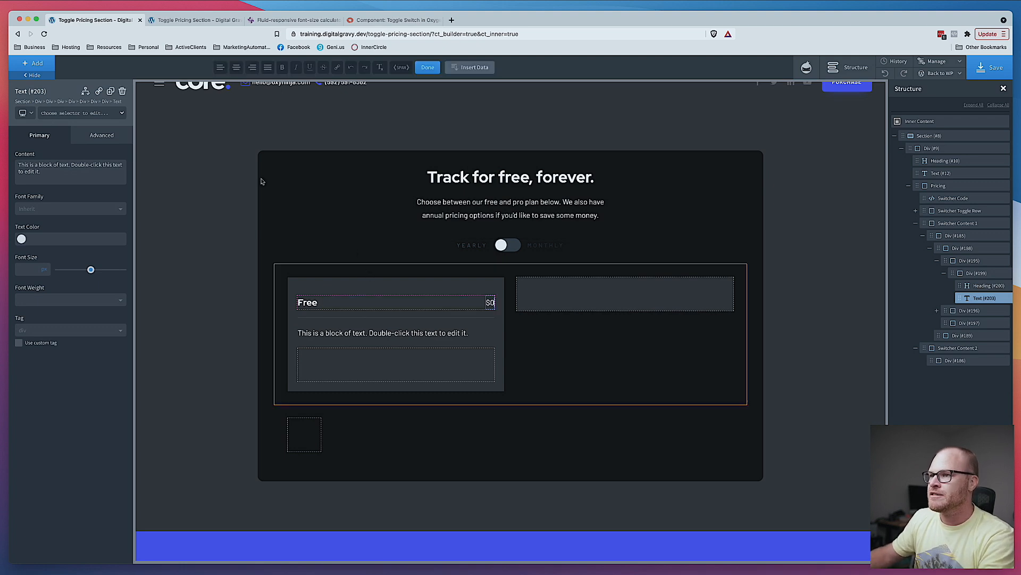
- Add the class pricing-card__price to the price text
{"action": "left_click", "coordinate": [88, 111]}
{"action": "type", "text": "p"}
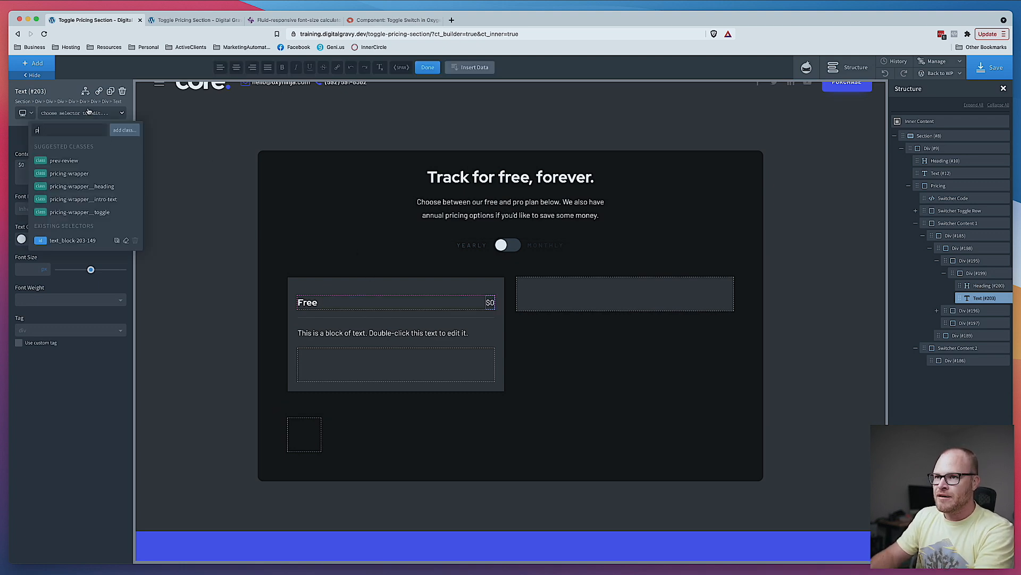
{"action": "type", "text": "ricing-card"}
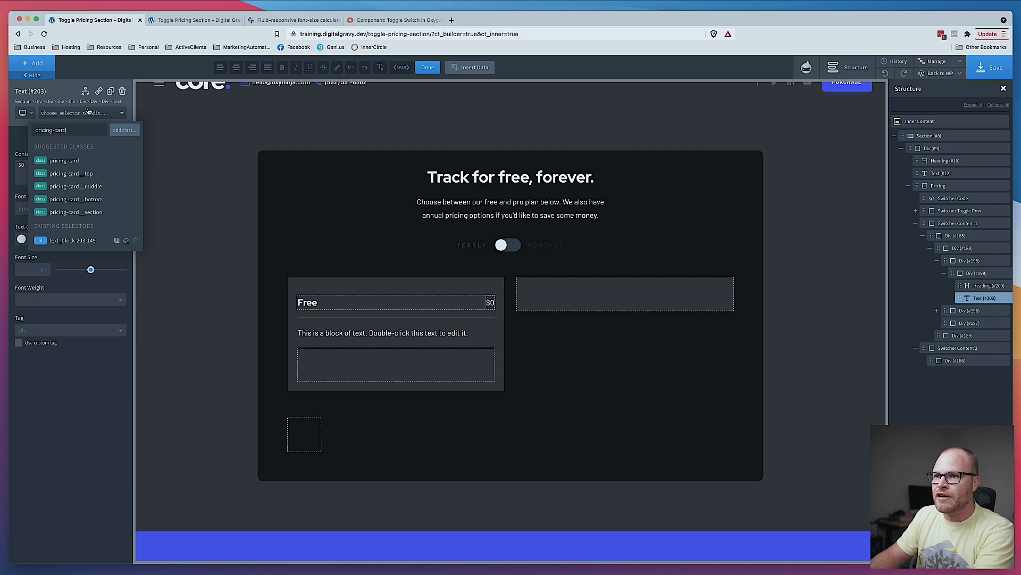
{"action": "type", "text": "__price"}
{"action": "key", "text": "Return"}
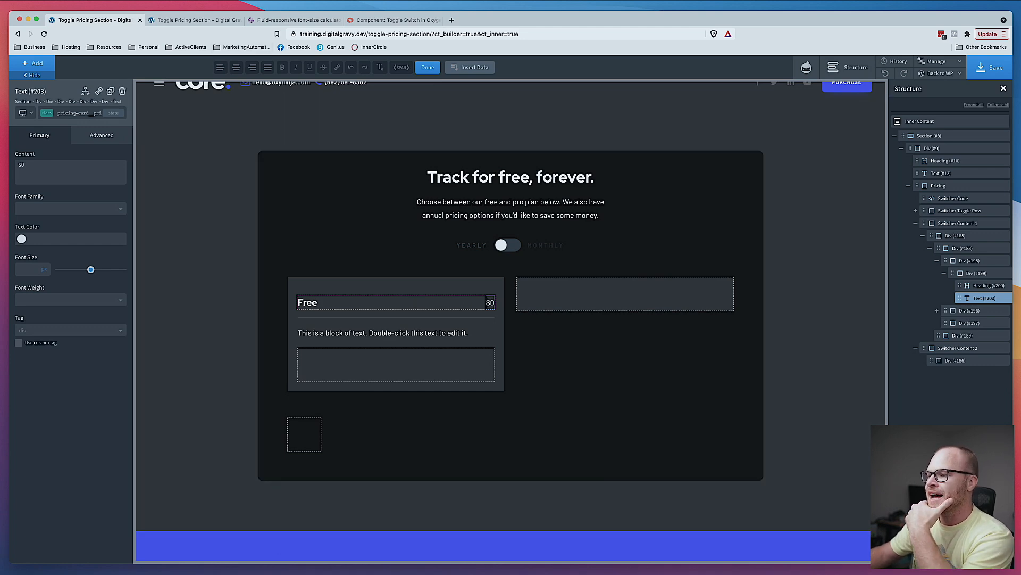
- Check the Figma design and set the price text's font size to 3
{"action": "key", "text": "super+Tab"}
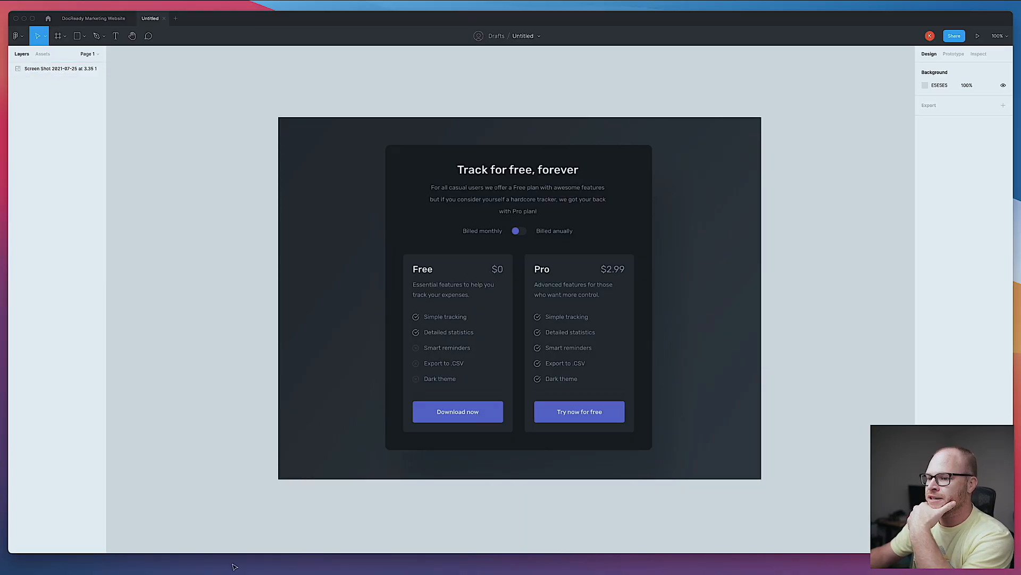
{"action": "key", "text": "super+Tab"}
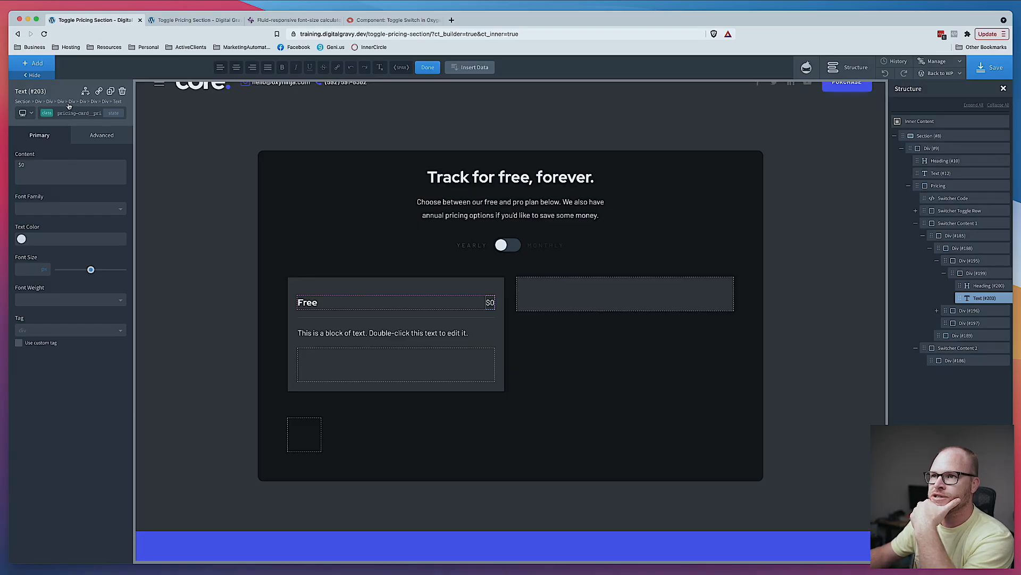
{"action": "left_click", "coordinate": [46, 281]}
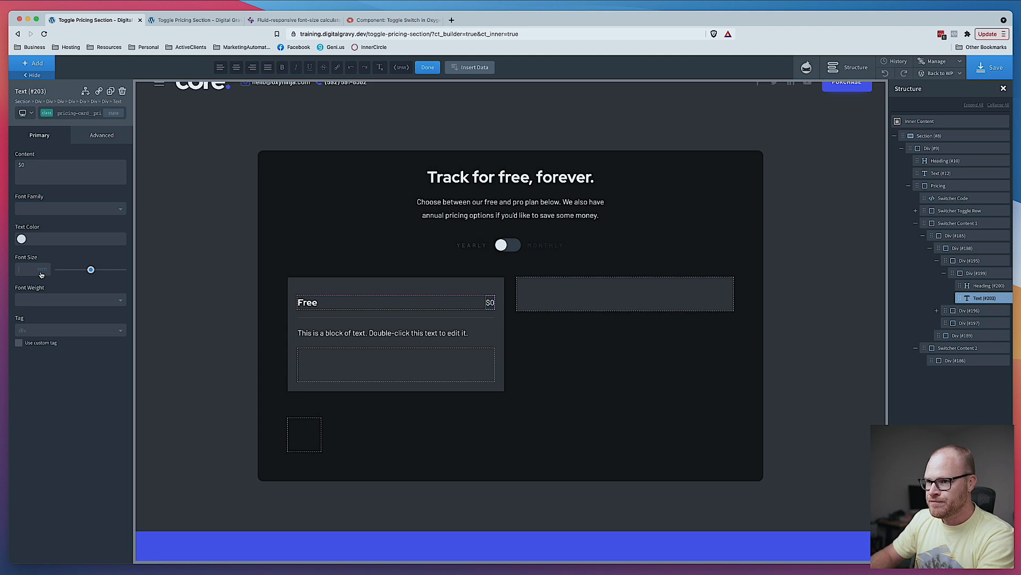
{"action": "type", "text": "4"}
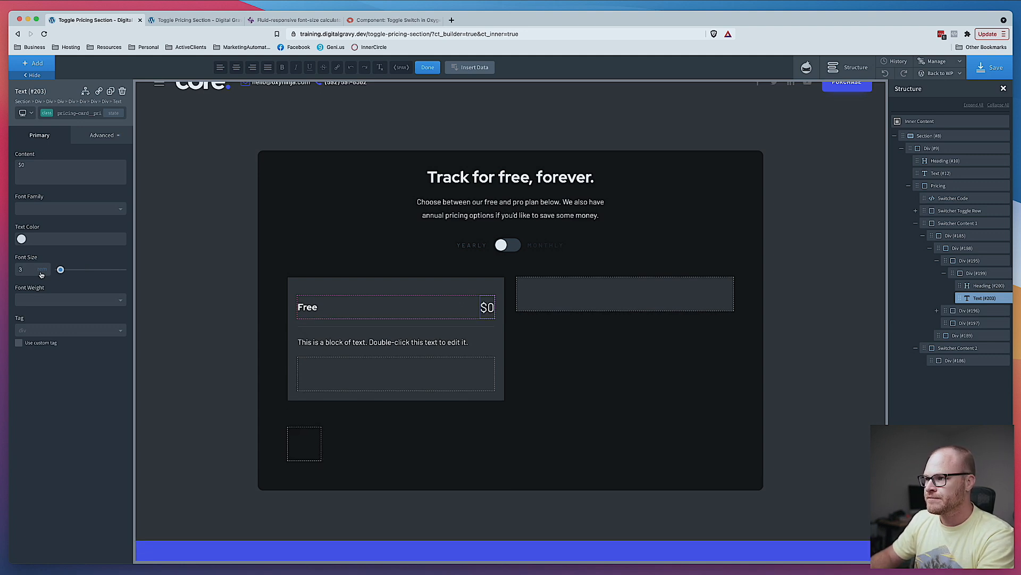
- Try out several preset color swatches as the price text's color
{"action": "left_click", "coordinate": [21, 240]}
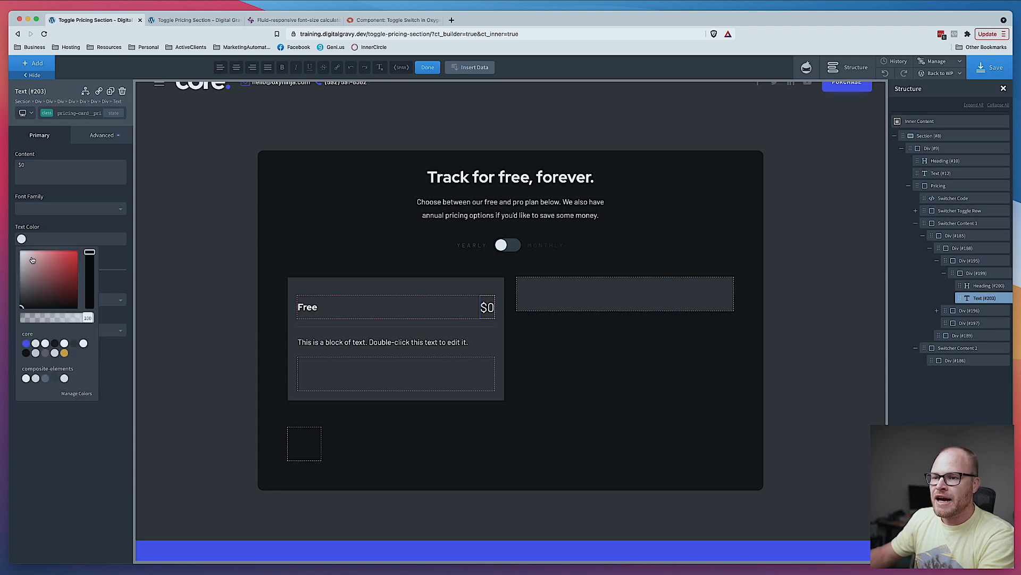
{"action": "left_click", "coordinate": [35, 353]}
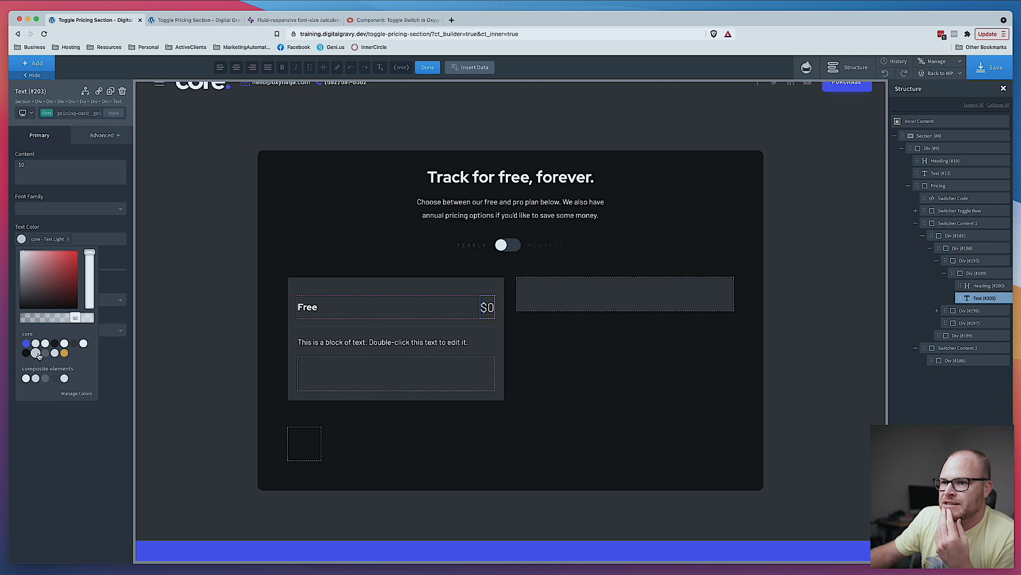
{"action": "left_click", "coordinate": [46, 352]}
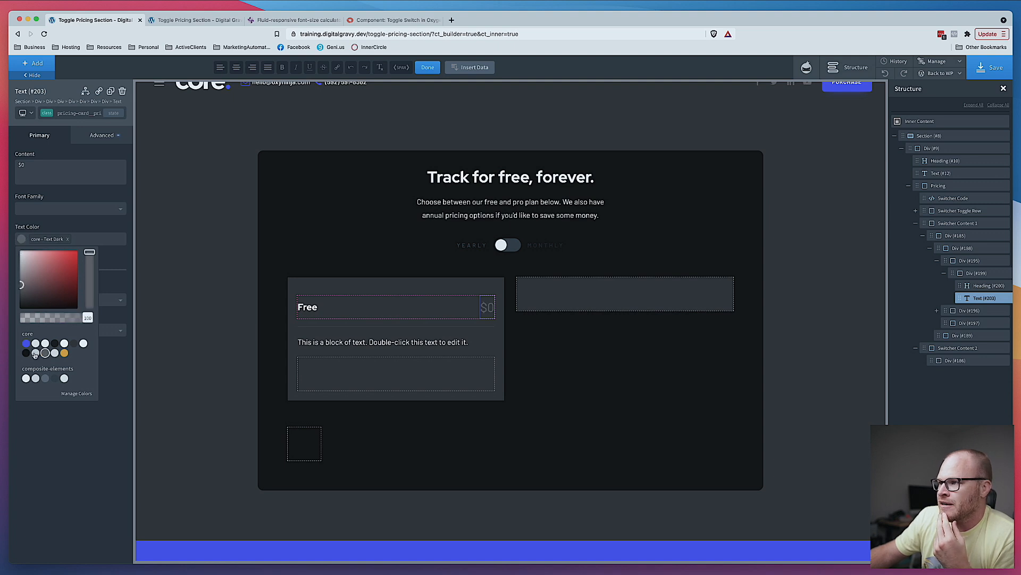
{"action": "left_click", "coordinate": [55, 353]}
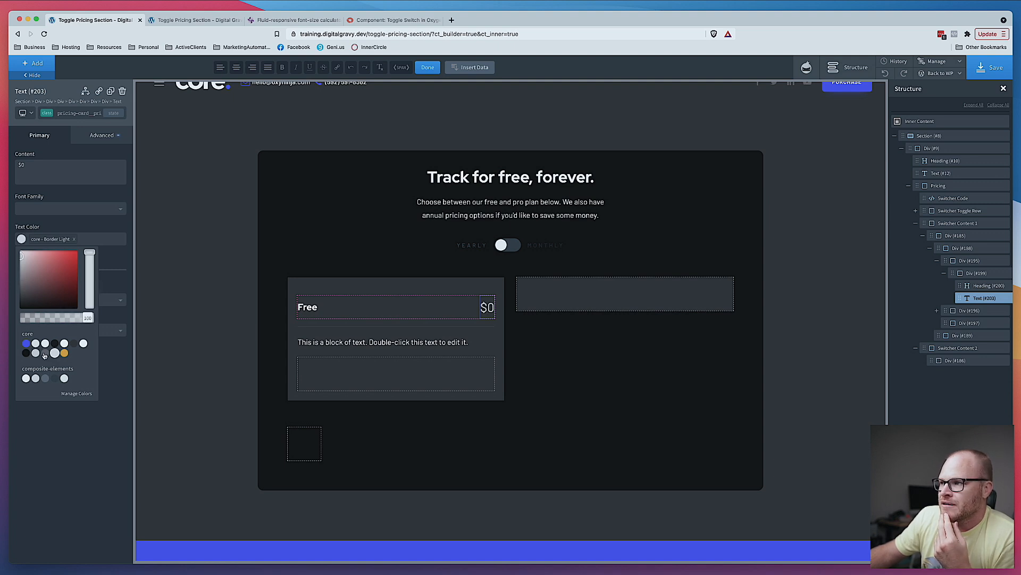
{"action": "left_click", "coordinate": [35, 344]}
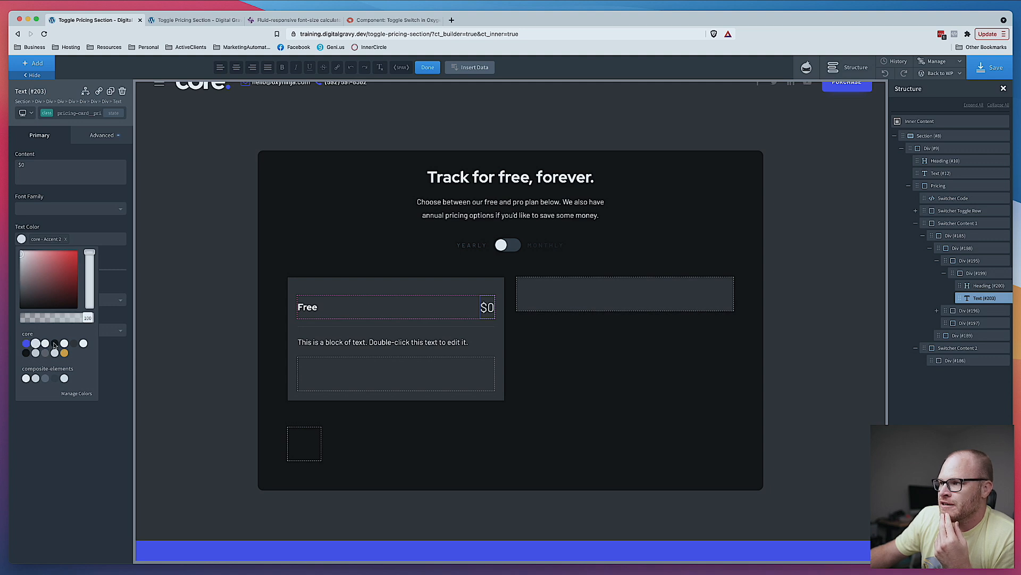
{"action": "left_click", "coordinate": [54, 378]}
{"action": "left_click", "coordinate": [45, 378]}
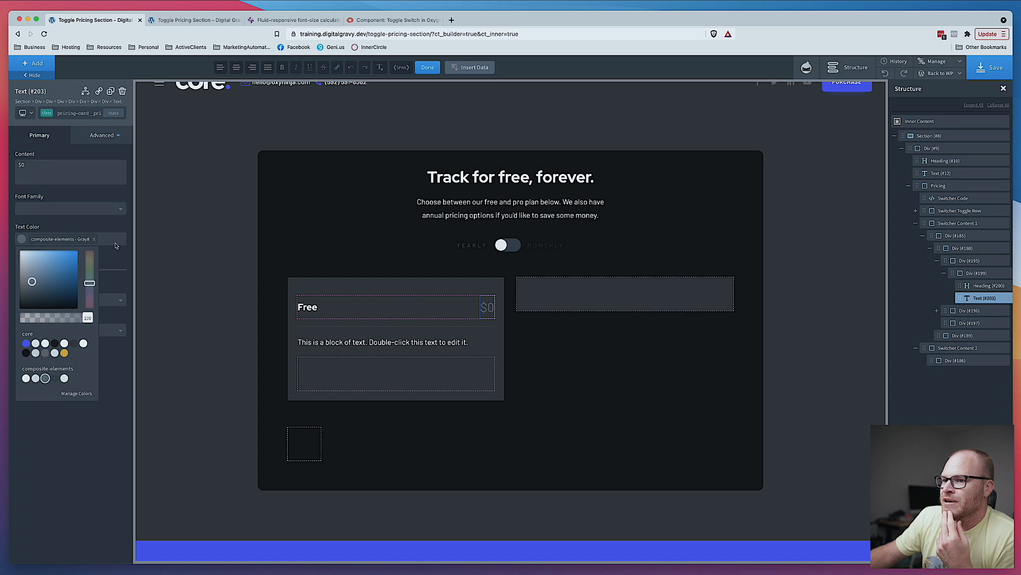
{"action": "left_click", "coordinate": [35, 378]}
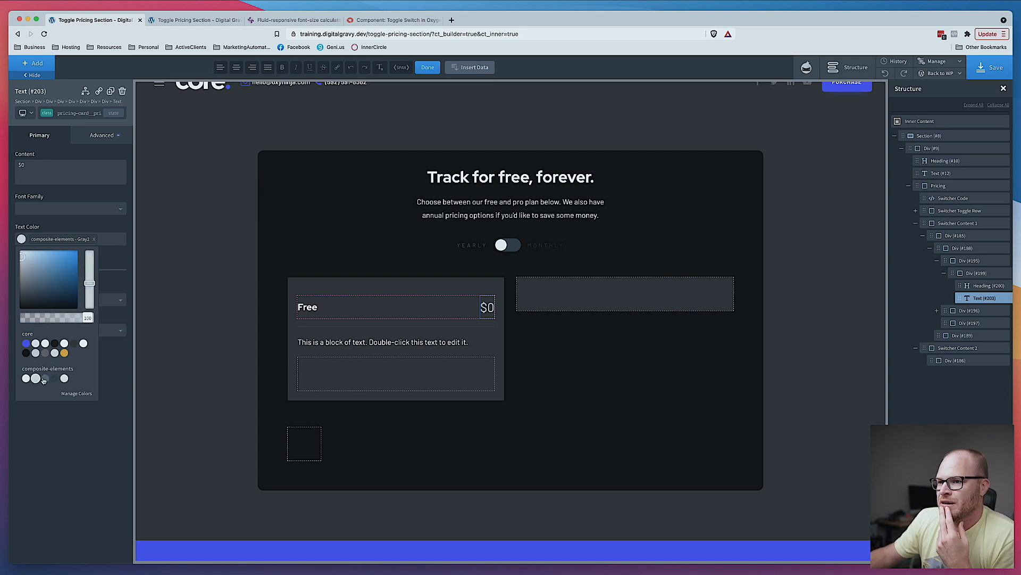
{"action": "left_click", "coordinate": [45, 379]}
- Compare with the Figma design and set the price text's color to core Text Light
{"action": "key", "text": "super+Tab"}
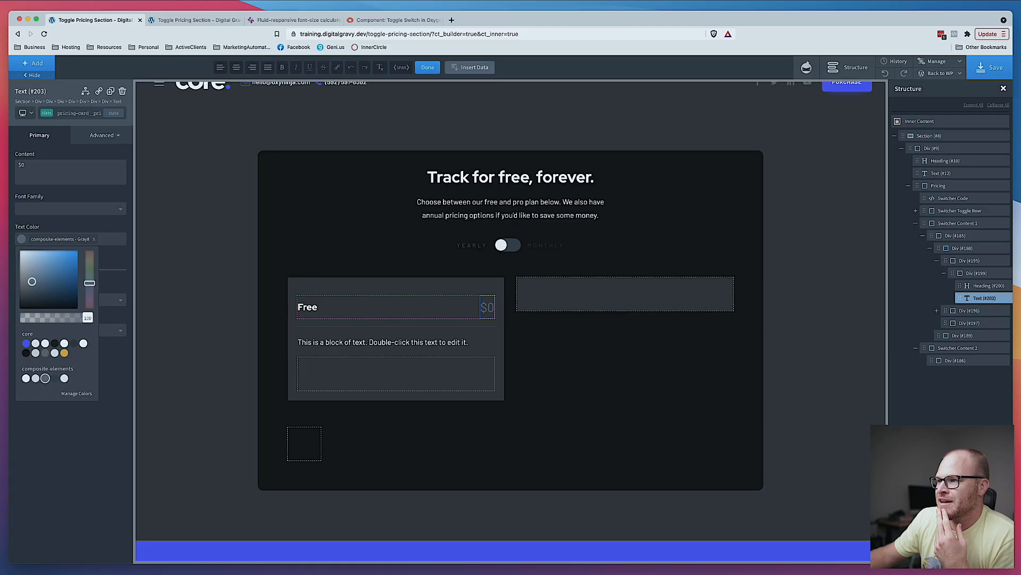
{"action": "key", "text": "super+Tab"}
{"action": "left_click", "coordinate": [35, 353]}
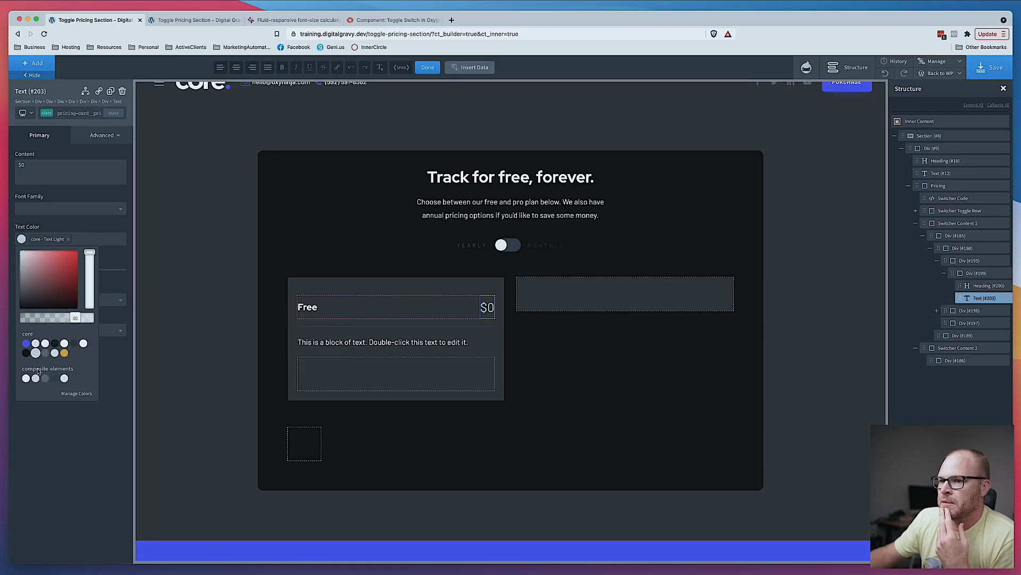
{"action": "left_click", "coordinate": [36, 378]}
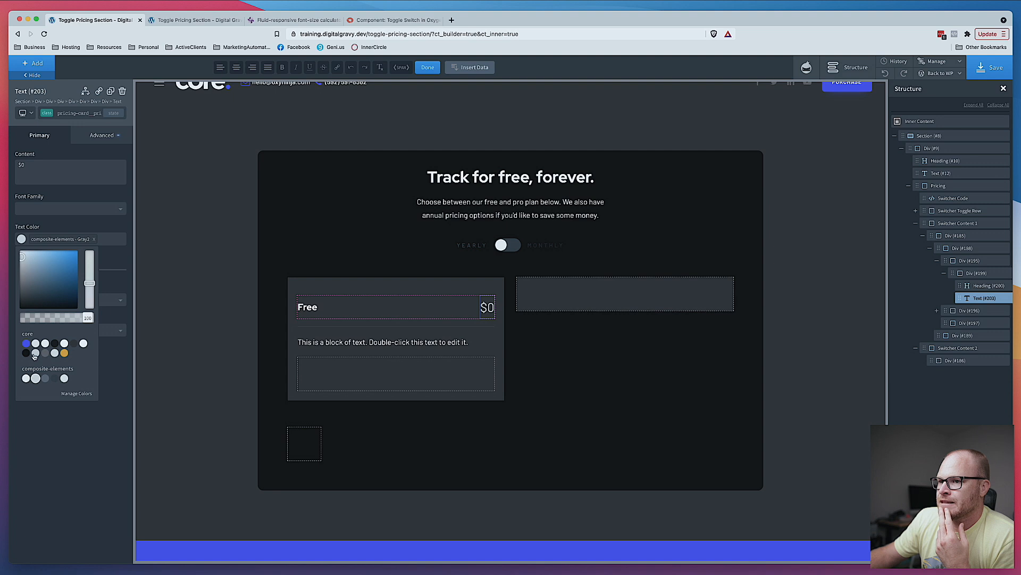
{"action": "left_click", "coordinate": [35, 353]}
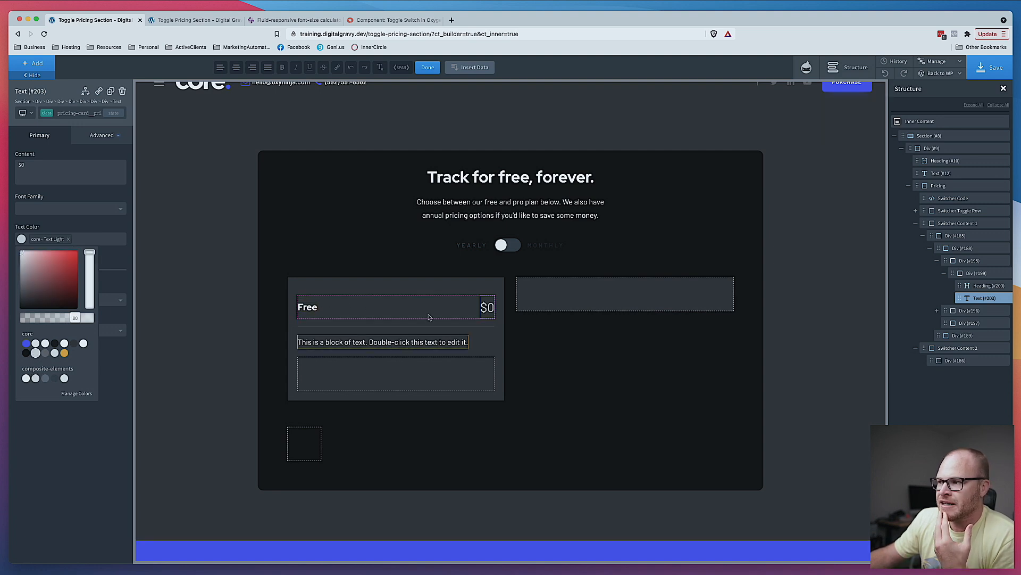
- Switch the inner div's horizontal item alignment to Left and back to Space Between
{"action": "left_click", "coordinate": [333, 306]}
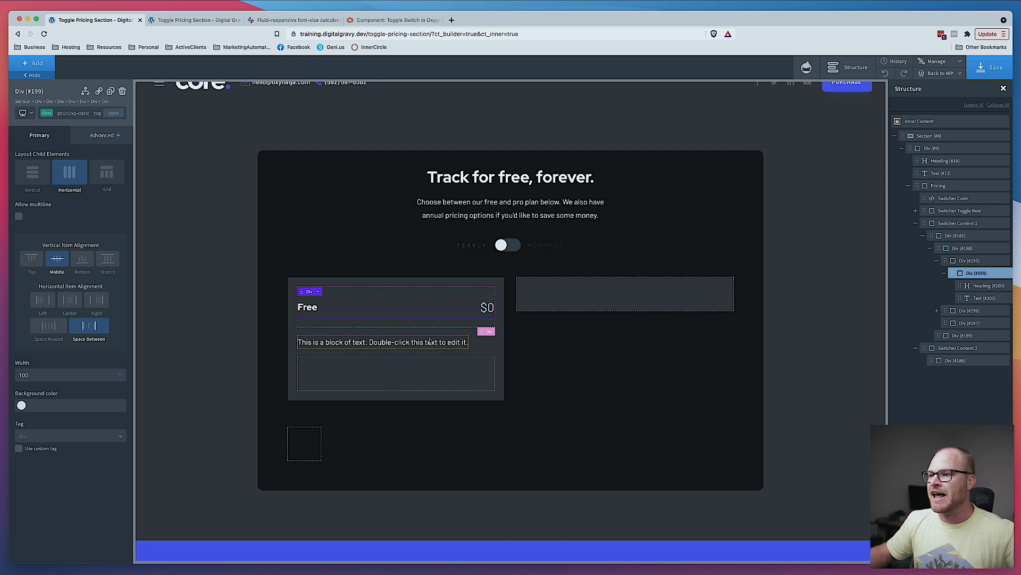
{"action": "left_click", "coordinate": [46, 302]}
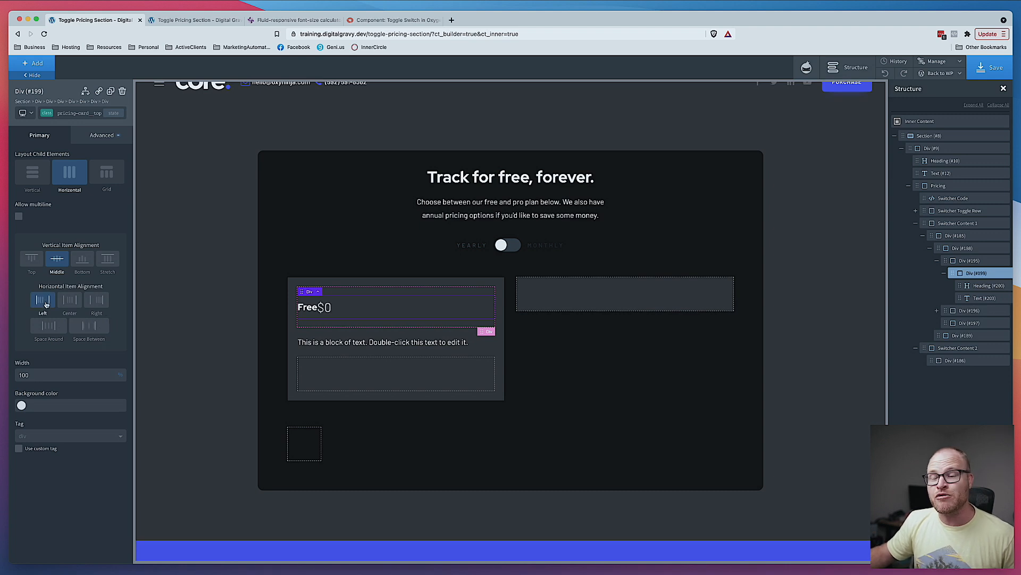
{"action": "left_click", "coordinate": [88, 326]}
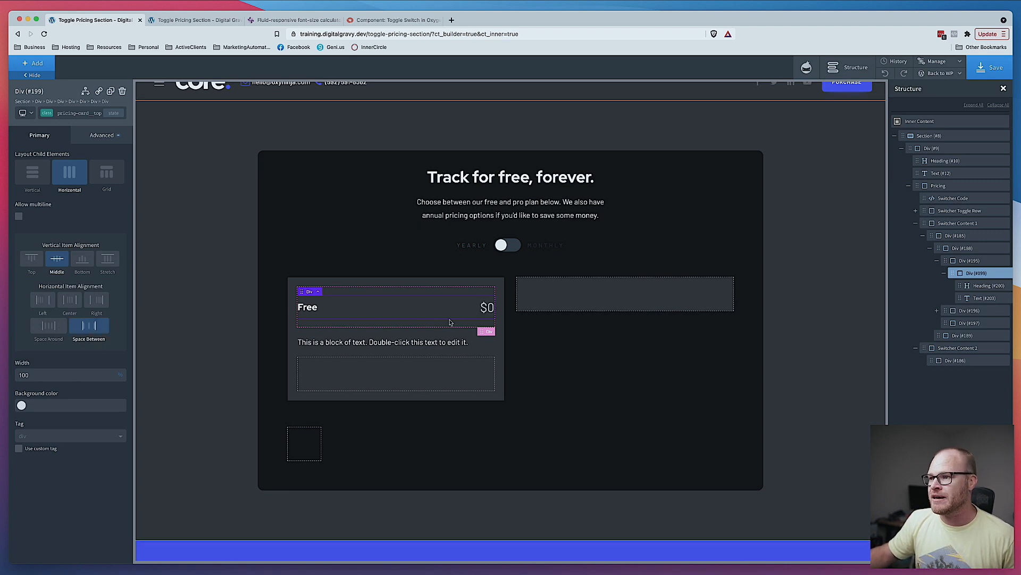
- Preview the price text at the less-than-480px breakpoint, then return to all devices
{"action": "left_click", "coordinate": [489, 311]}
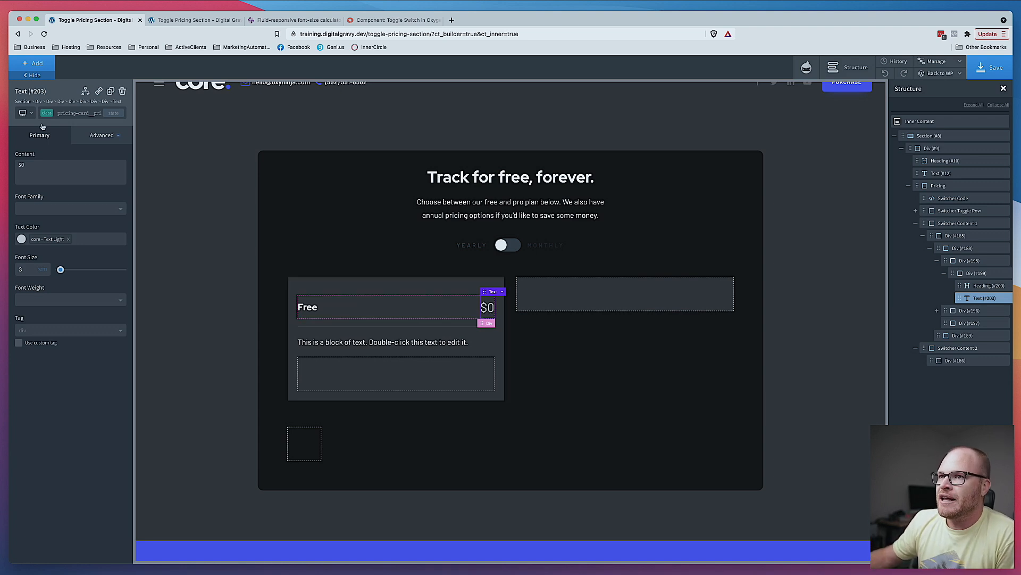
{"action": "left_click", "coordinate": [26, 112]}
{"action": "left_click", "coordinate": [38, 177]}
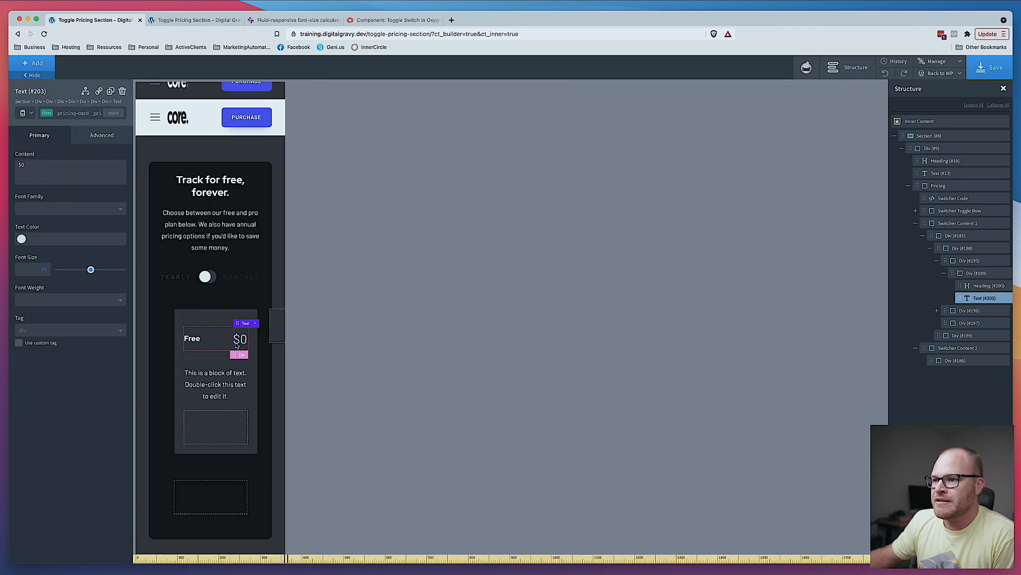
{"action": "left_click", "coordinate": [23, 113]}
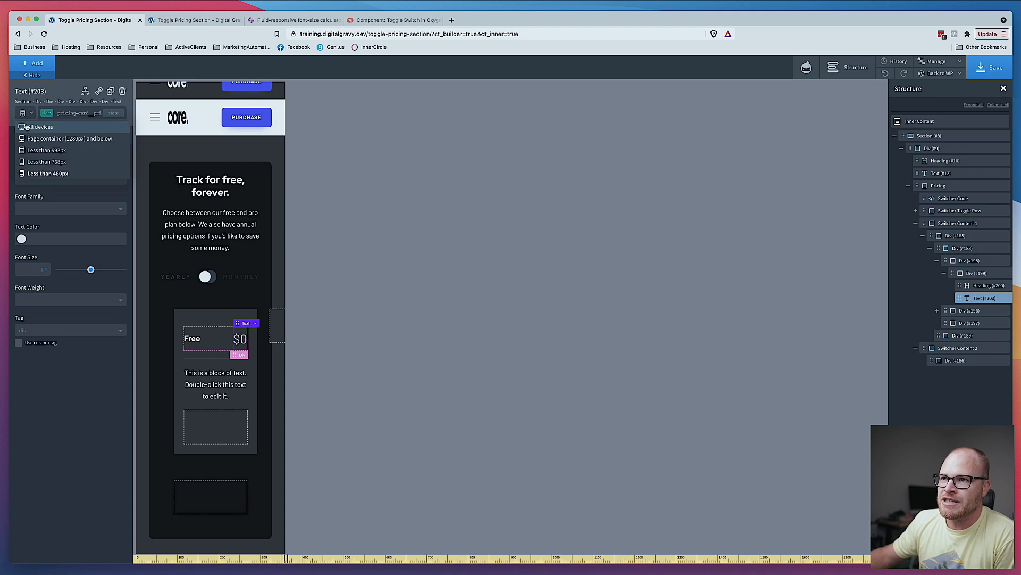
{"action": "left_click", "coordinate": [26, 128]}
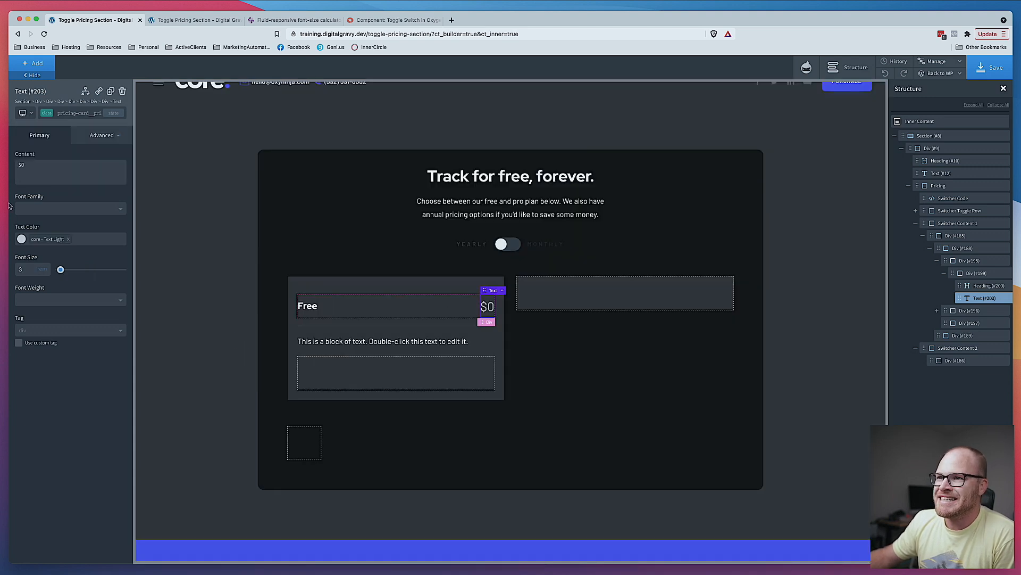
- Give the price text a left margin of 1 rem in its size and spacing settings
{"action": "left_click", "coordinate": [106, 134]}
{"action": "left_click", "coordinate": [64, 186]}
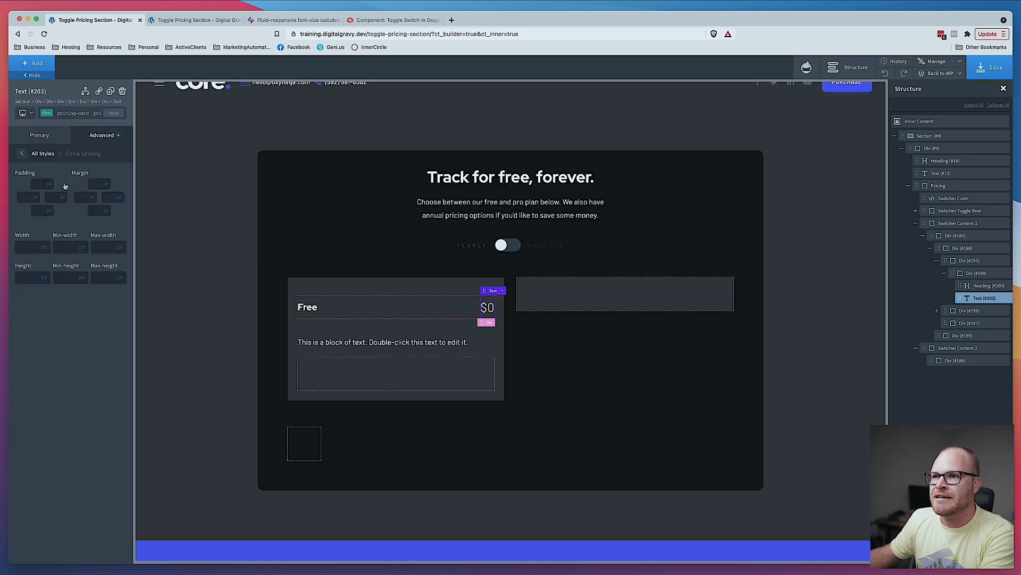
{"action": "left_click", "coordinate": [93, 198]}
{"action": "type", "text": "2rem"}
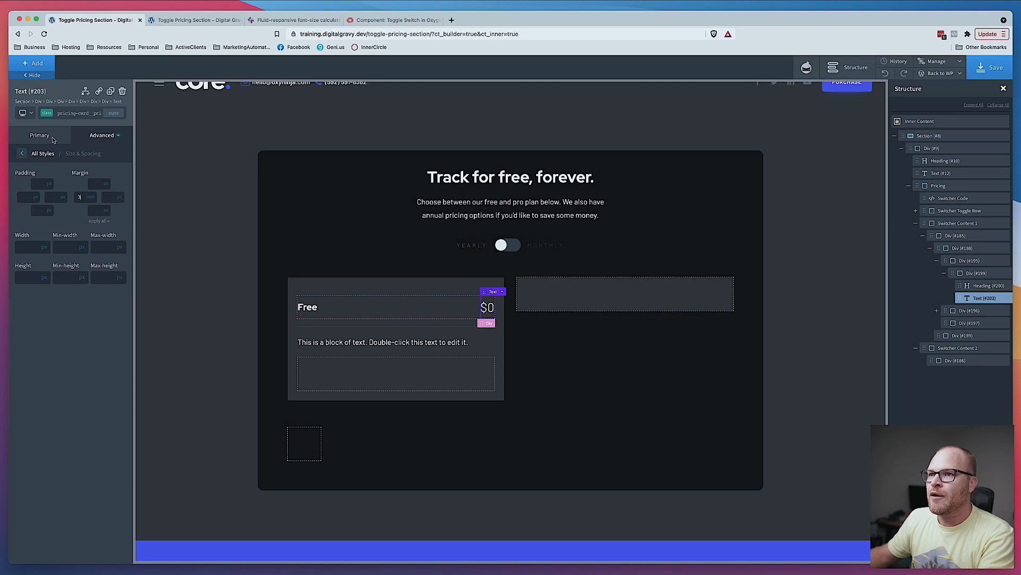
- Preview the heading at the less-than-480px breakpoint, then return to all devices
{"action": "left_click", "coordinate": [313, 309]}
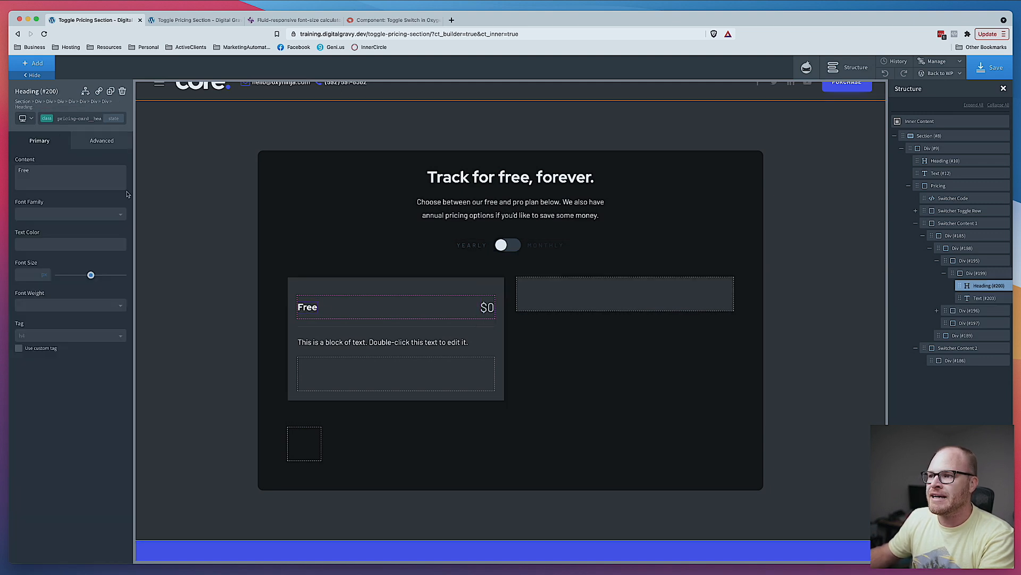
{"action": "left_click", "coordinate": [22, 118]}
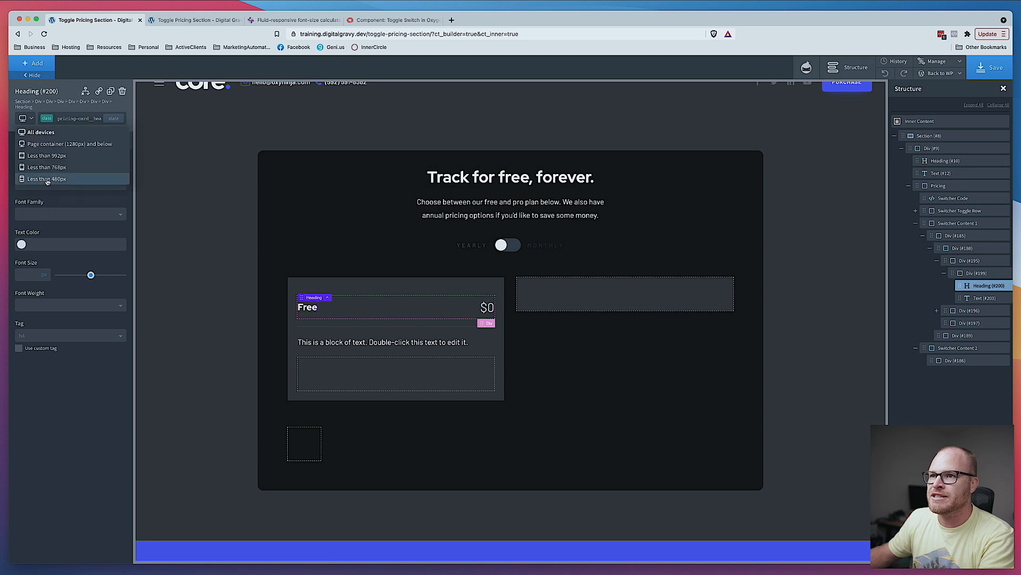
{"action": "left_click", "coordinate": [45, 179]}
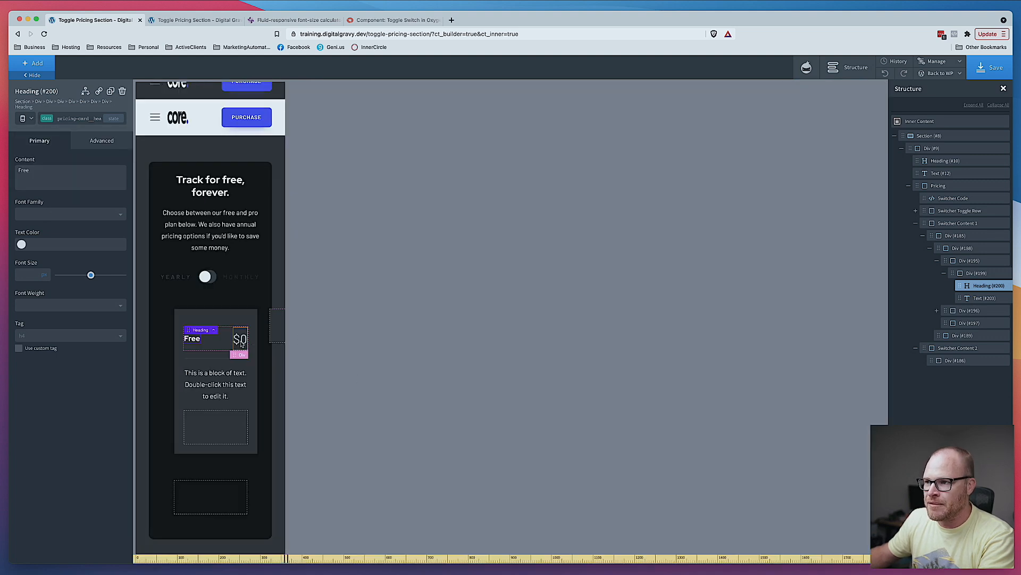
{"action": "left_click", "coordinate": [24, 118]}
{"action": "left_click", "coordinate": [36, 133]}
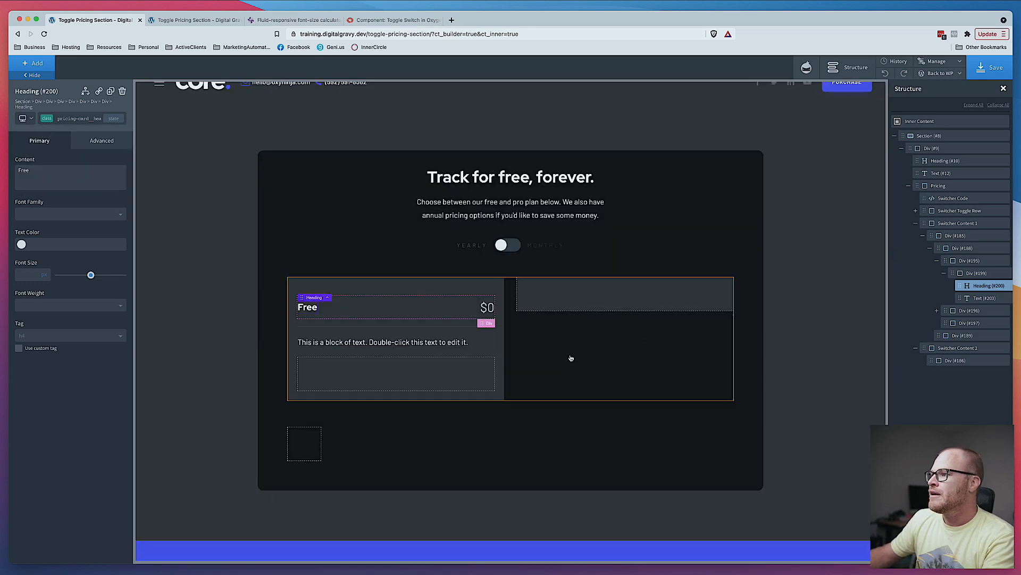
{"action": "left_click", "coordinate": [305, 21]}
{"action": "left_click", "coordinate": [91, 20]}
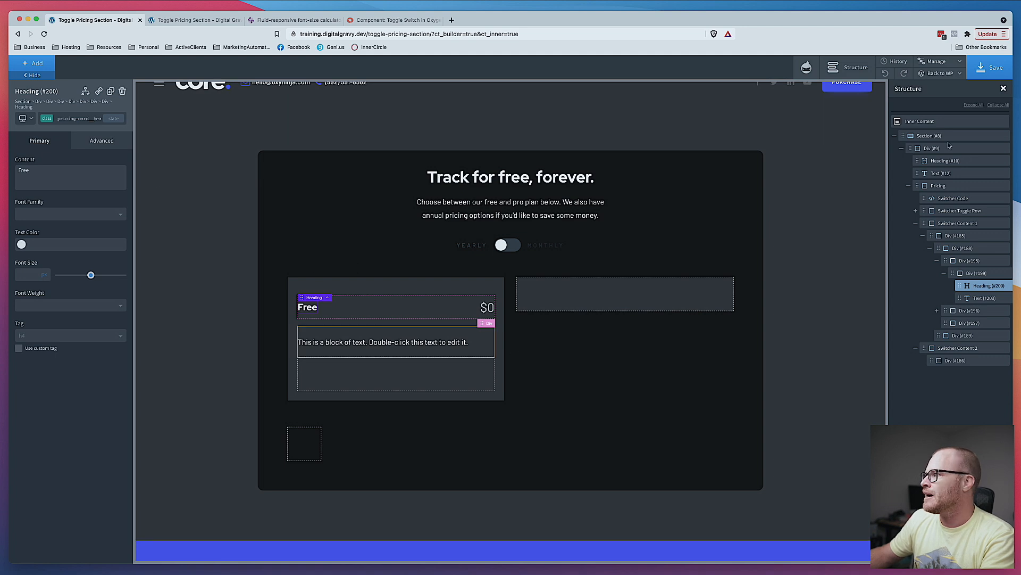
- Copy the global H4 font size value from the settings and paste it as the price text's font size
{"action": "left_click", "coordinate": [927, 64]}
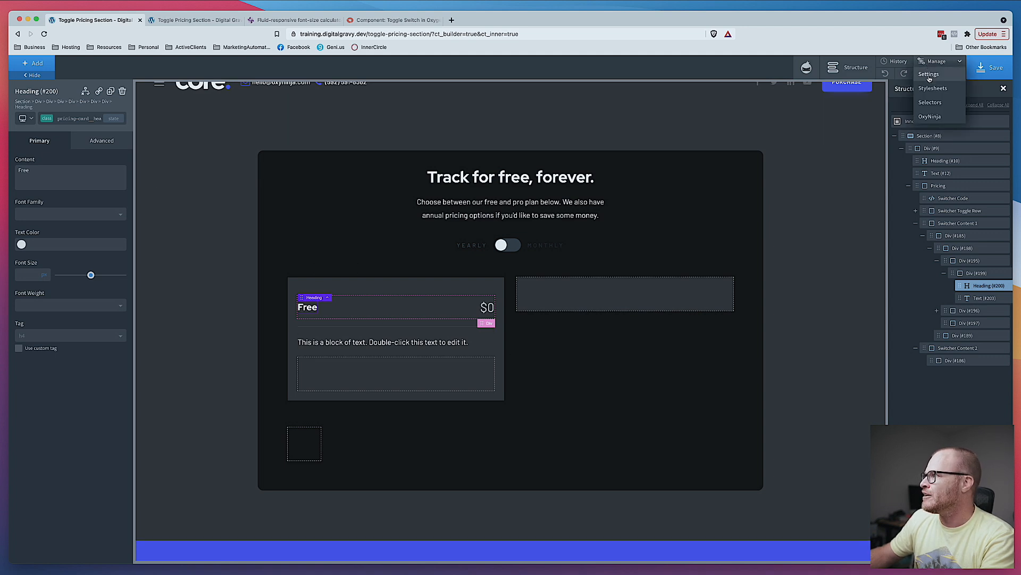
{"action": "left_click", "coordinate": [929, 80]}
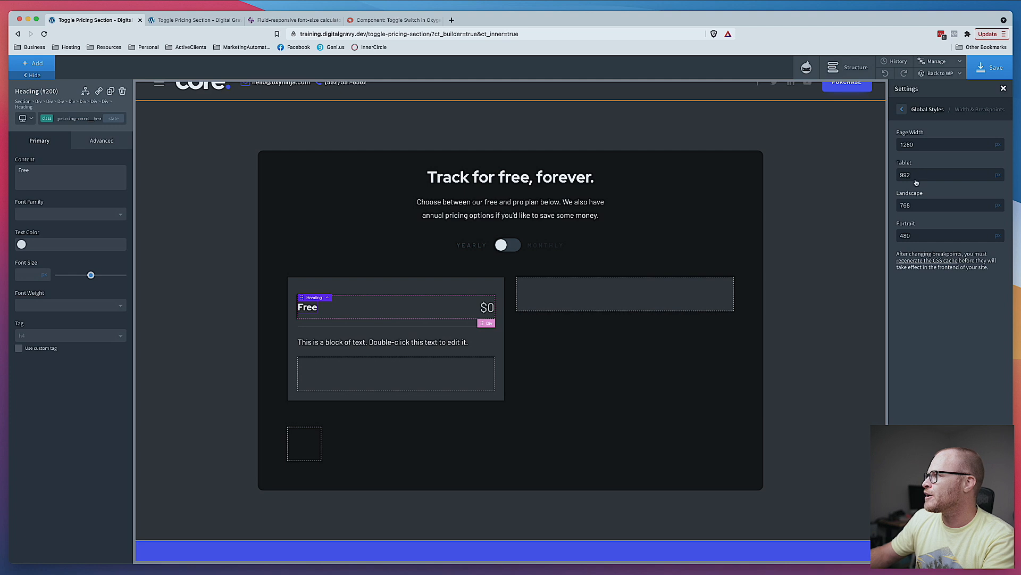
{"action": "left_click", "coordinate": [902, 109]}
{"action": "left_click", "coordinate": [926, 175]}
{"action": "scroll", "coordinate": [917, 177], "scroll_direction": "down", "scroll_amount": 5}
{"action": "triple_click", "coordinate": [919, 269]}
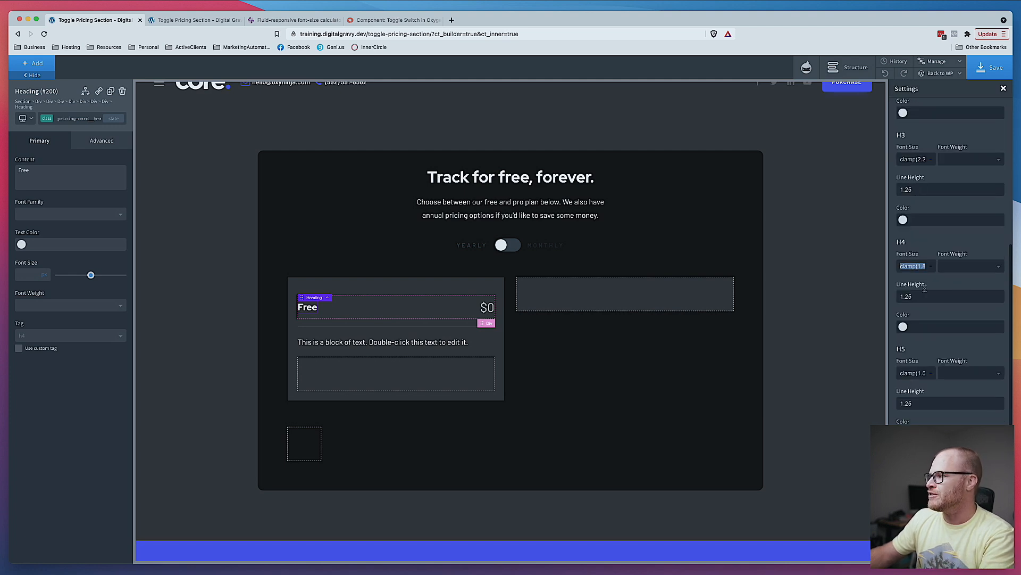
{"action": "left_click", "coordinate": [485, 307]}
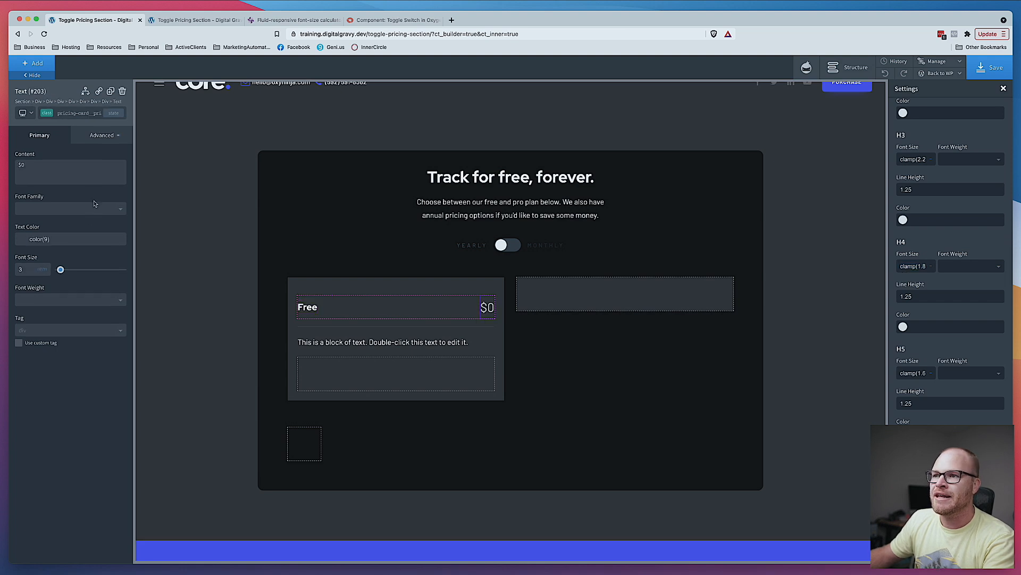
{"action": "mouse_move", "coordinate": [43, 269]}
{"action": "left_click", "coordinate": [47, 311]}
{"action": "double_click", "coordinate": [30, 268]}
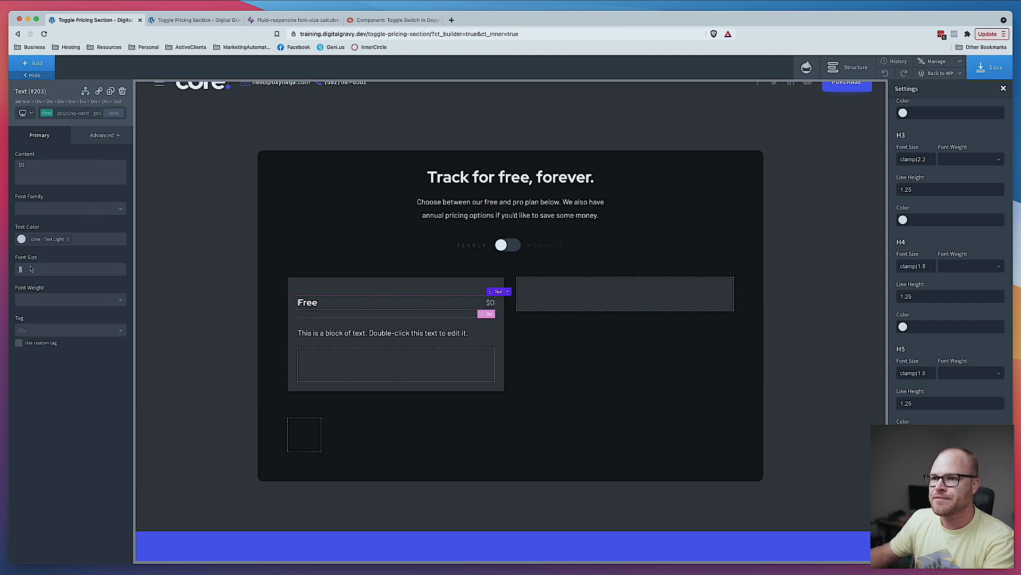
{"action": "key", "text": "super+v"}
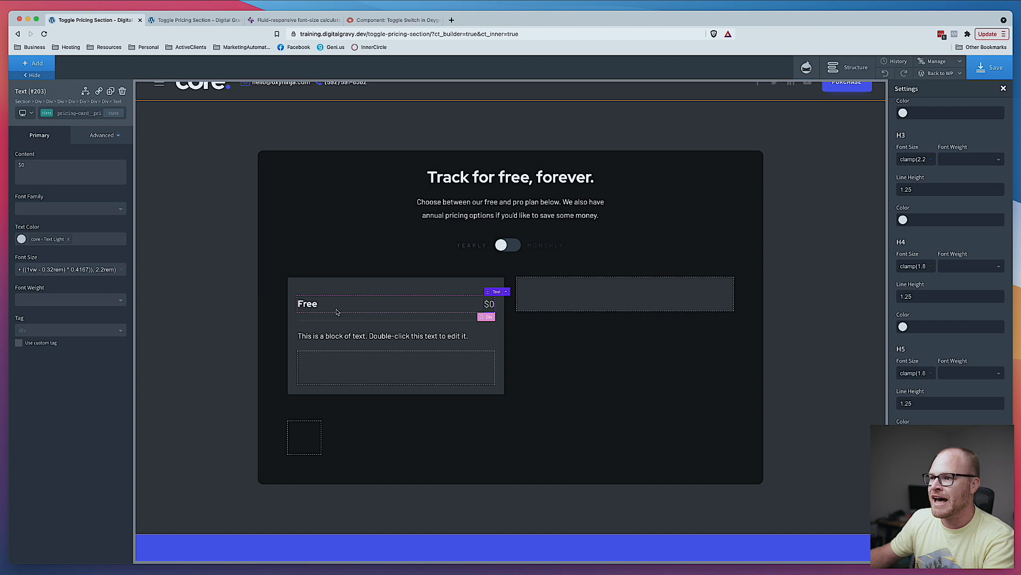
- Preview the price text at a phone breakpoint, then return to all devices
{"action": "left_click", "coordinate": [23, 113]}
{"action": "left_click", "coordinate": [41, 173]}
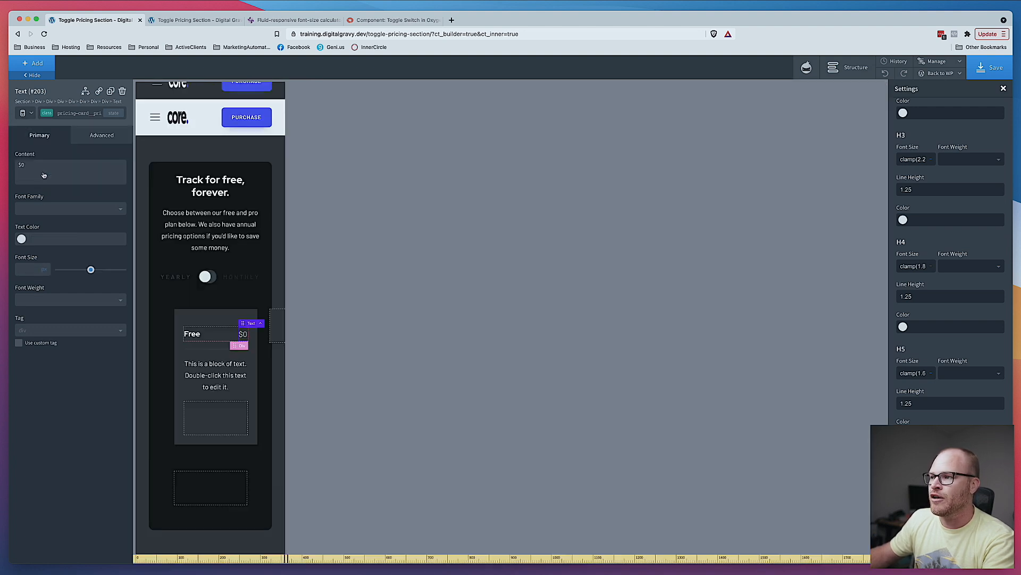
{"action": "left_click", "coordinate": [30, 114]}
{"action": "left_click", "coordinate": [39, 127]}
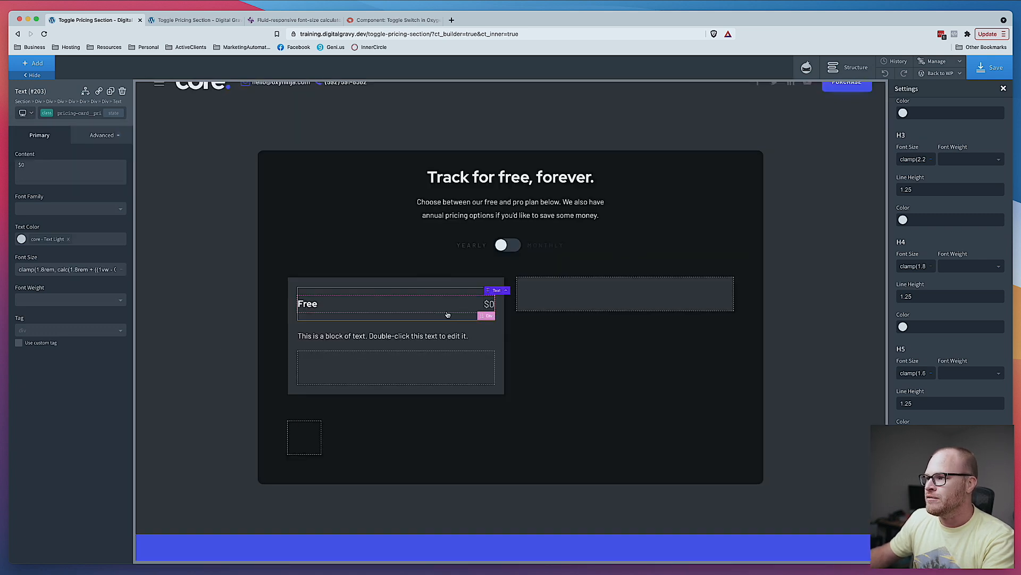
- Add a Text element to the Free card beneath the heading and price row
{"action": "left_click", "coordinate": [427, 291]}
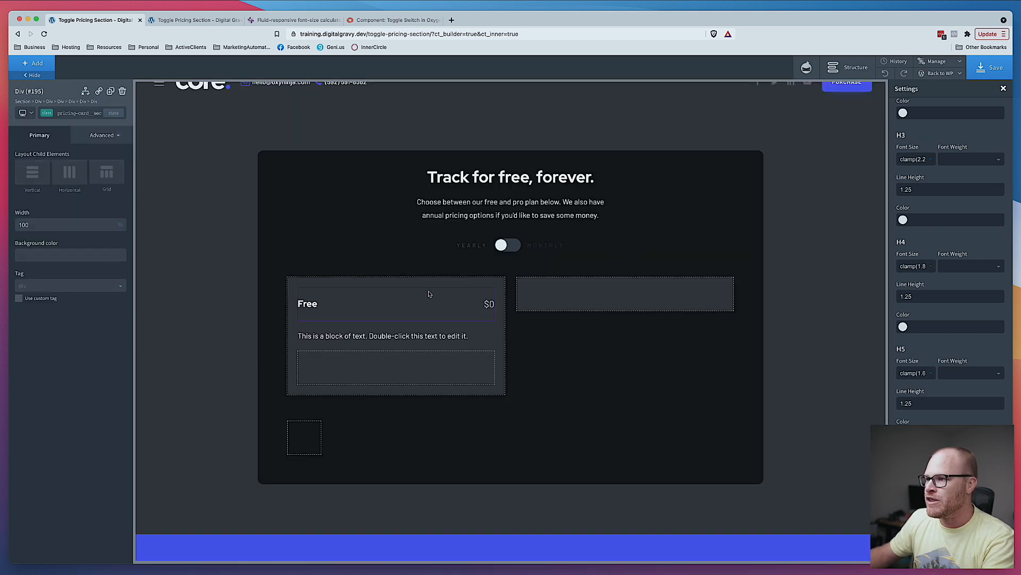
{"action": "left_click", "coordinate": [42, 68]}
{"action": "type", "text": "ext"}
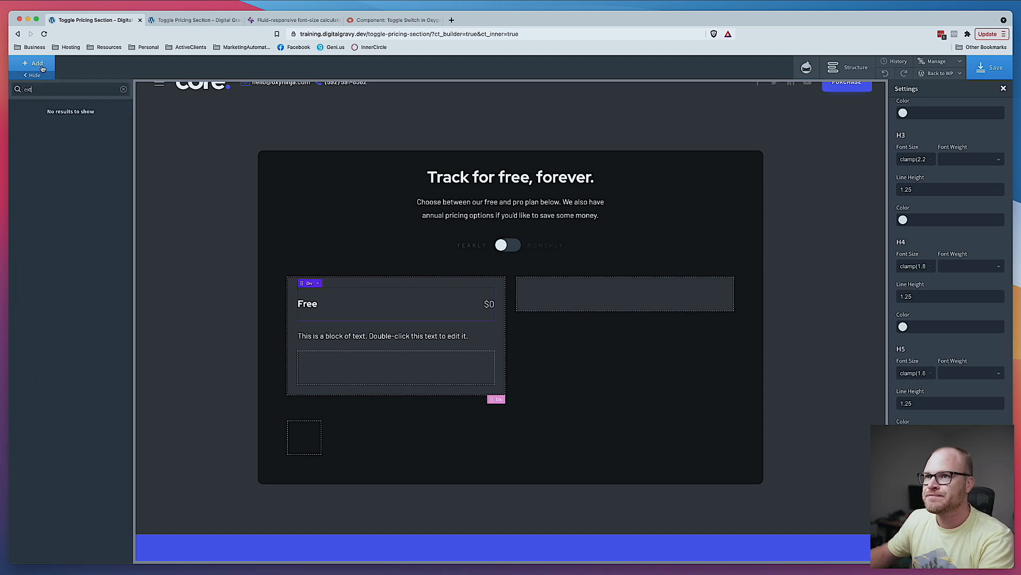
{"action": "key", "text": "BackSpace"}
{"action": "key", "text": "BackSpace"}
{"action": "type", "text": "xtt"}
{"action": "key", "text": "super+a"}
{"action": "type", "text": "ext"}
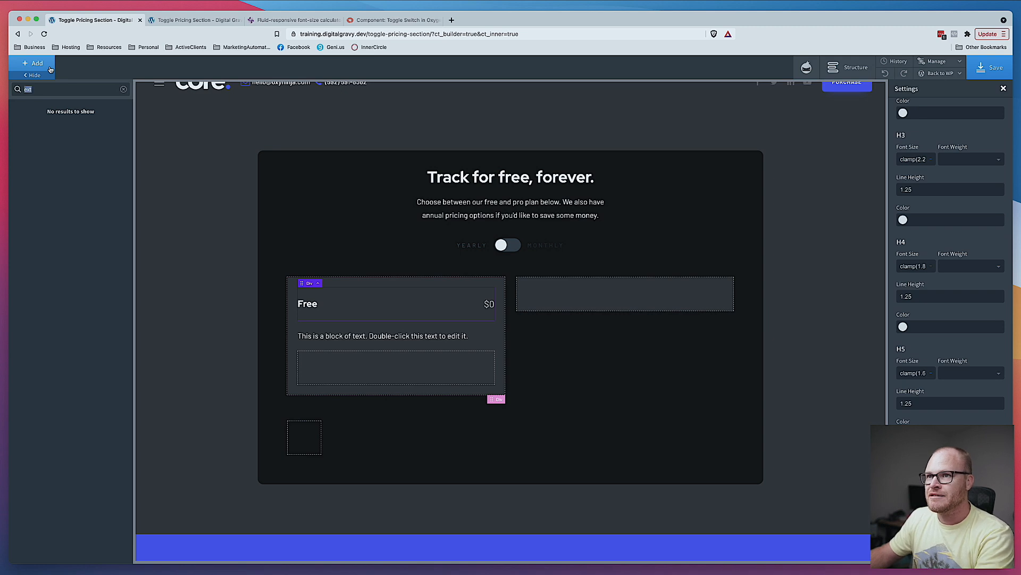
{"action": "type", "text": "t"}
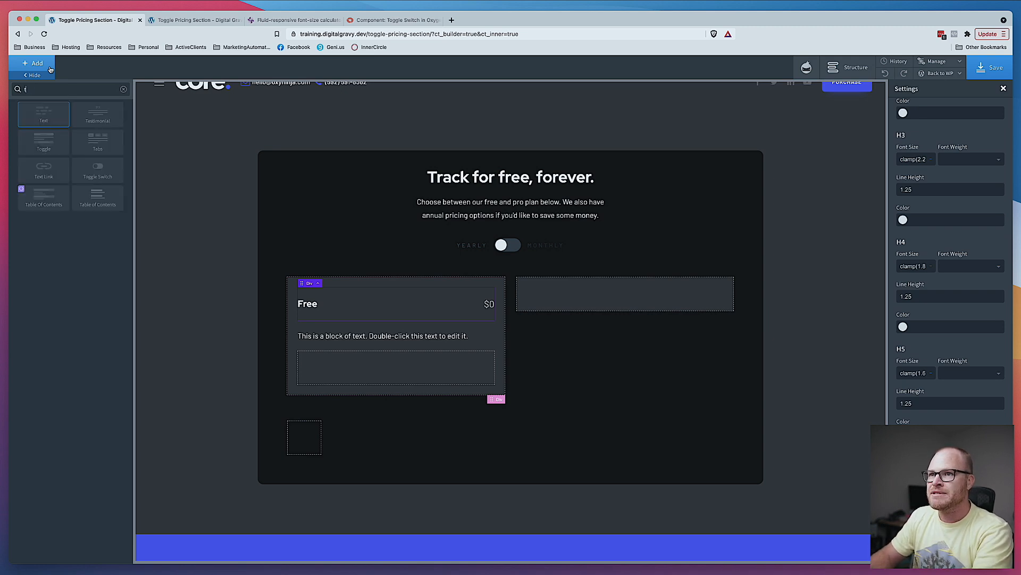
{"action": "left_click", "coordinate": [44, 113]}
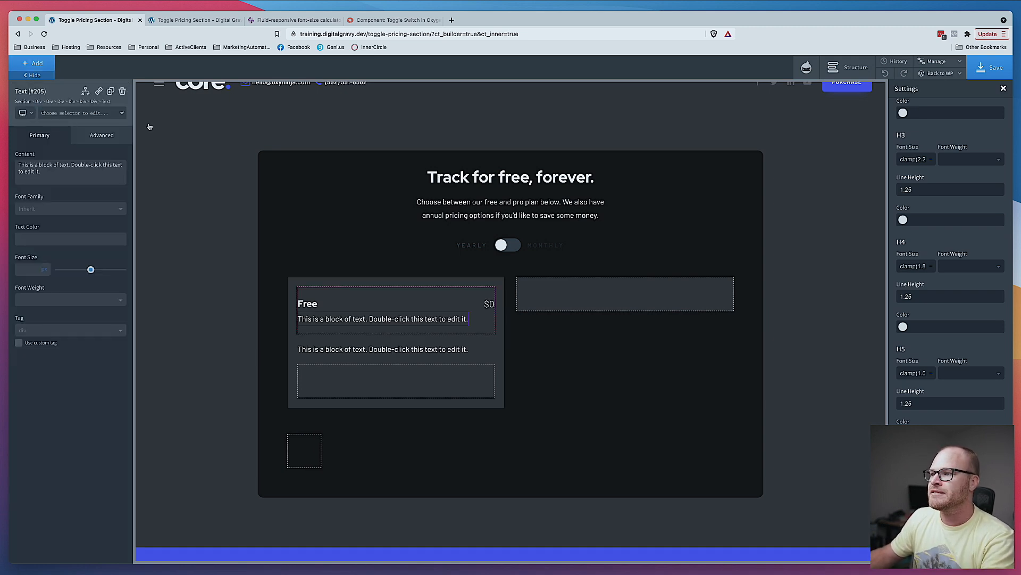
- Give the new text the class pricing-card__description
{"action": "left_click", "coordinate": [75, 116]}
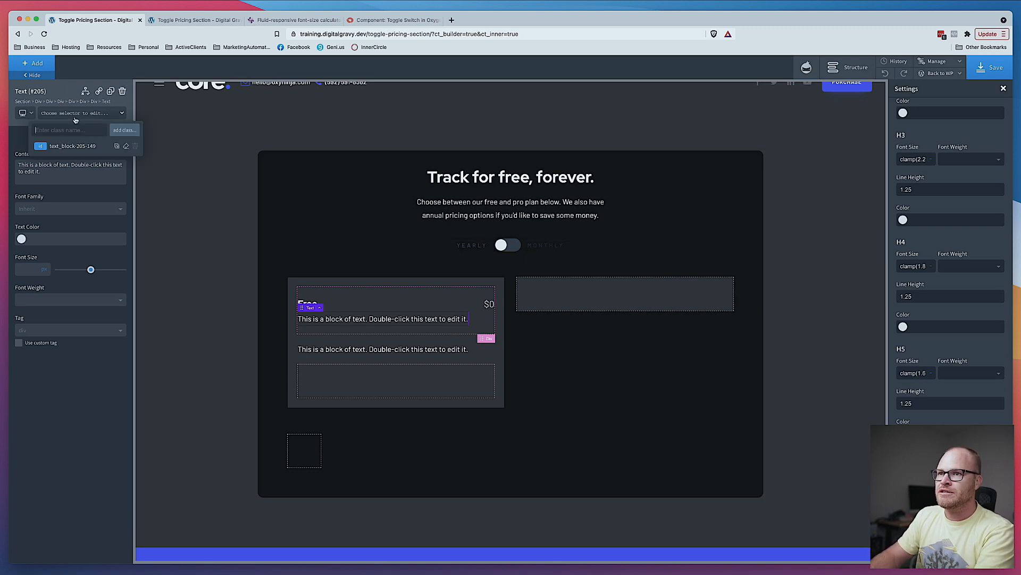
{"action": "type", "text": "pricing-card"}
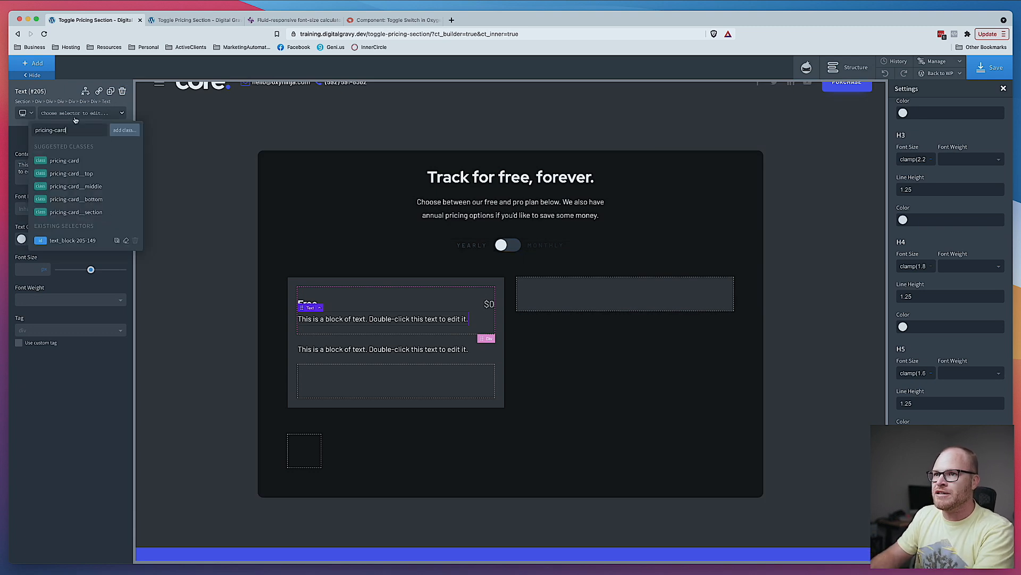
{"action": "type", "text": "__description"}
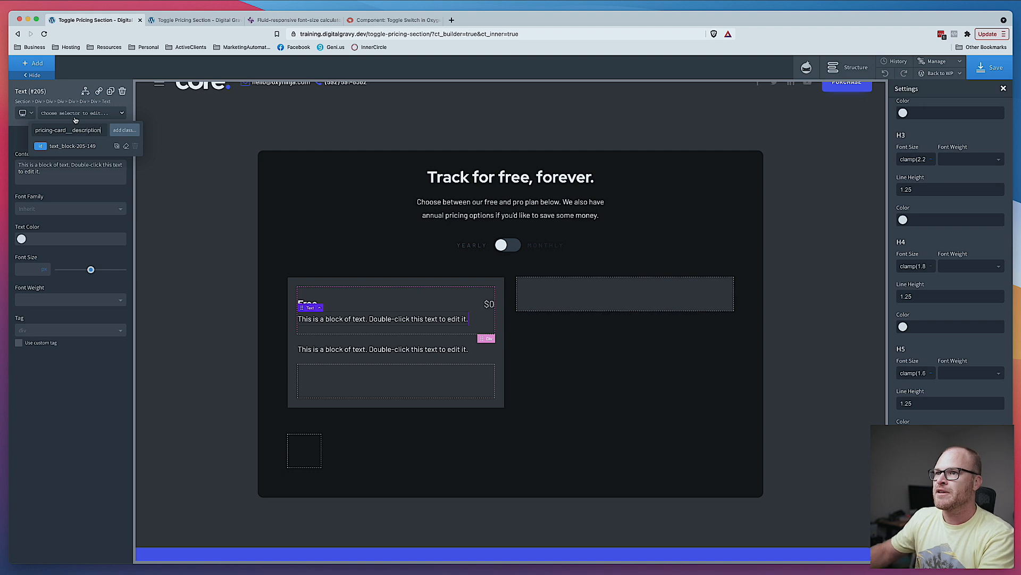
{"action": "key", "text": "Return"}
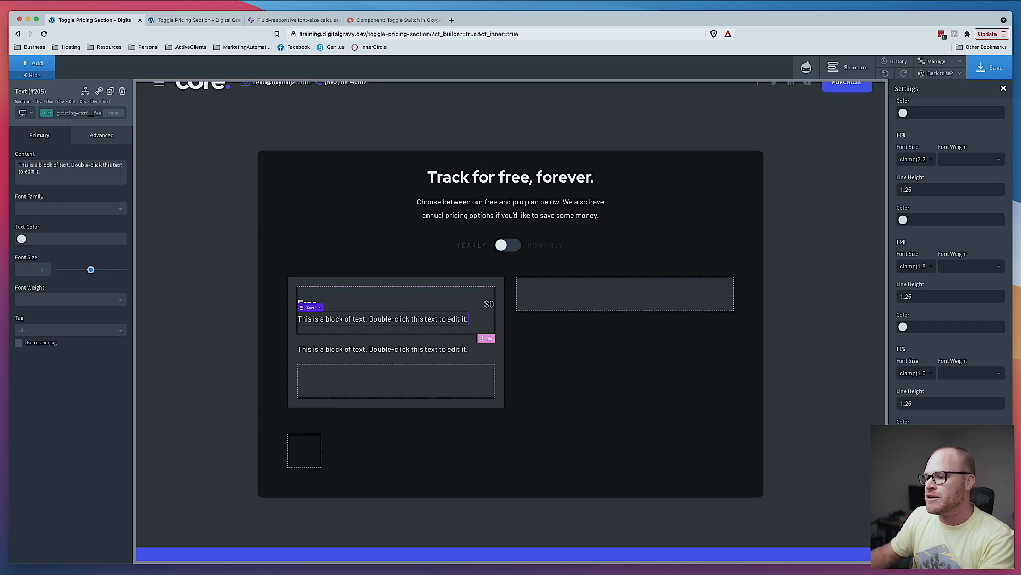
- Replace the new text with "Essential features to help you track your expenses."
{"action": "key", "text": "super+Tab"}
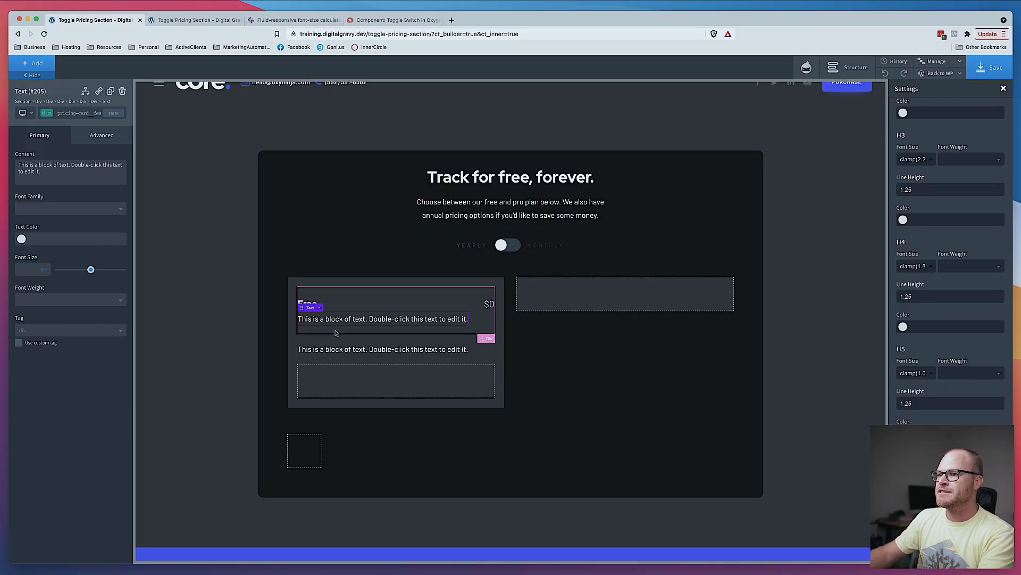
{"action": "double_click", "coordinate": [345, 319]}
{"action": "type", "text": "Essential Features to"}
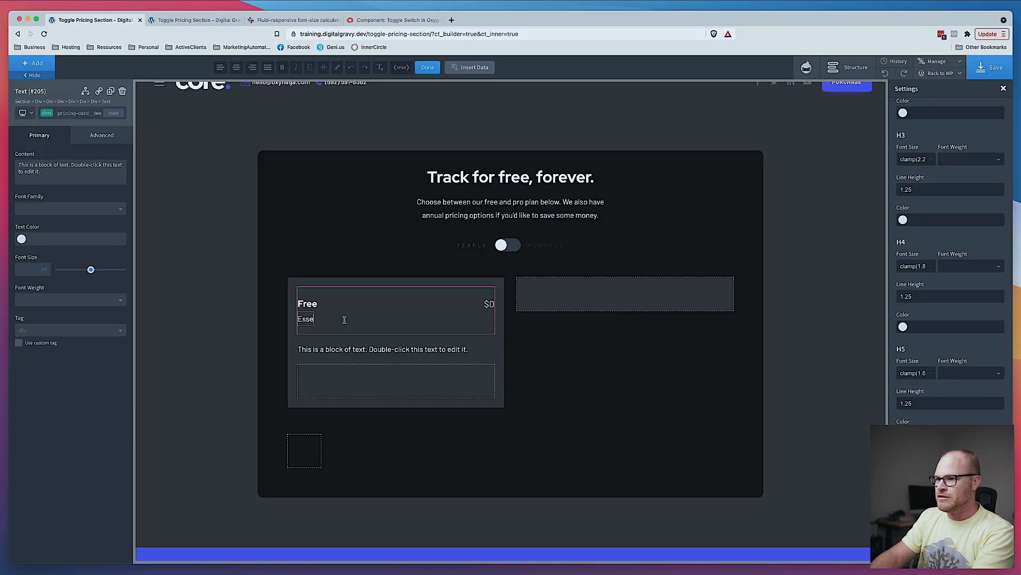
{"action": "key", "text": "super+a"}
{"action": "key", "text": "Right"}
{"action": "key", "text": "BackSpace"}
{"action": "type", "text": "f"}
{"action": "key", "text": "super+Right"}
{"action": "type", "text": "help you track your expenses."}
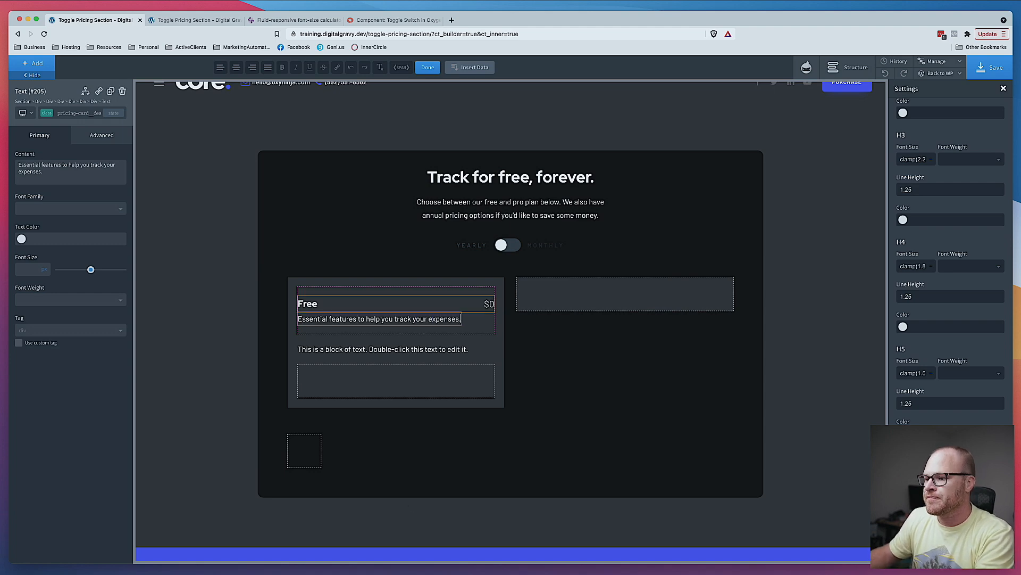
- Compare the card with the Figma design and inspect the card top div's size and spacing
{"action": "left_click", "coordinate": [408, 566]}
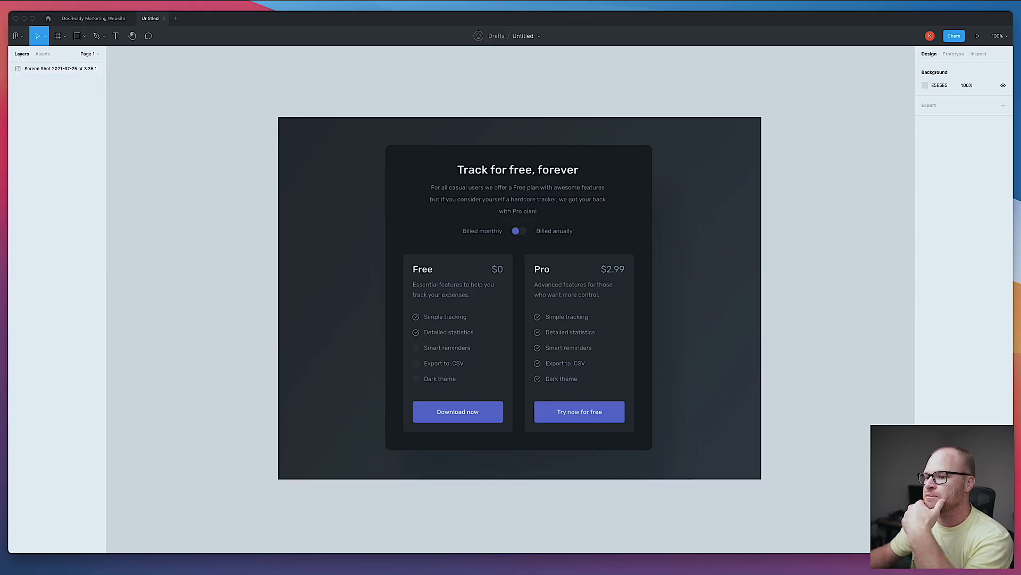
{"action": "left_click", "coordinate": [224, 570]}
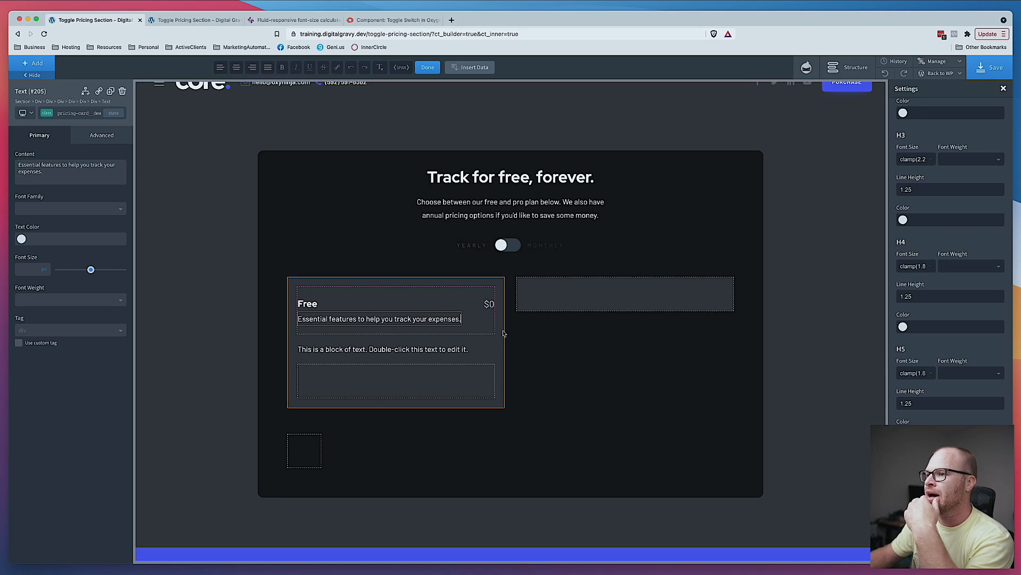
{"action": "left_click", "coordinate": [631, 353]}
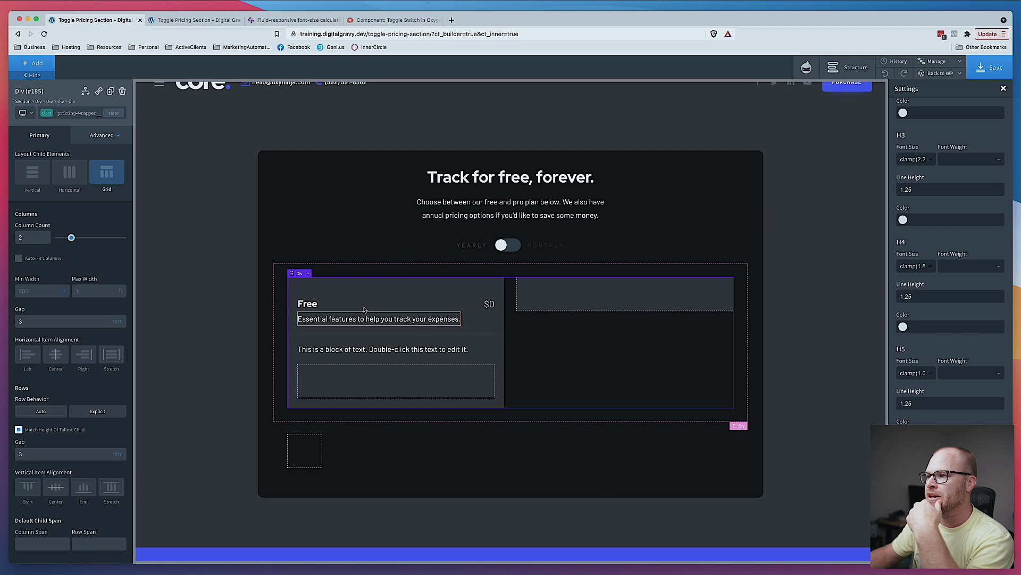
{"action": "left_click", "coordinate": [408, 296]}
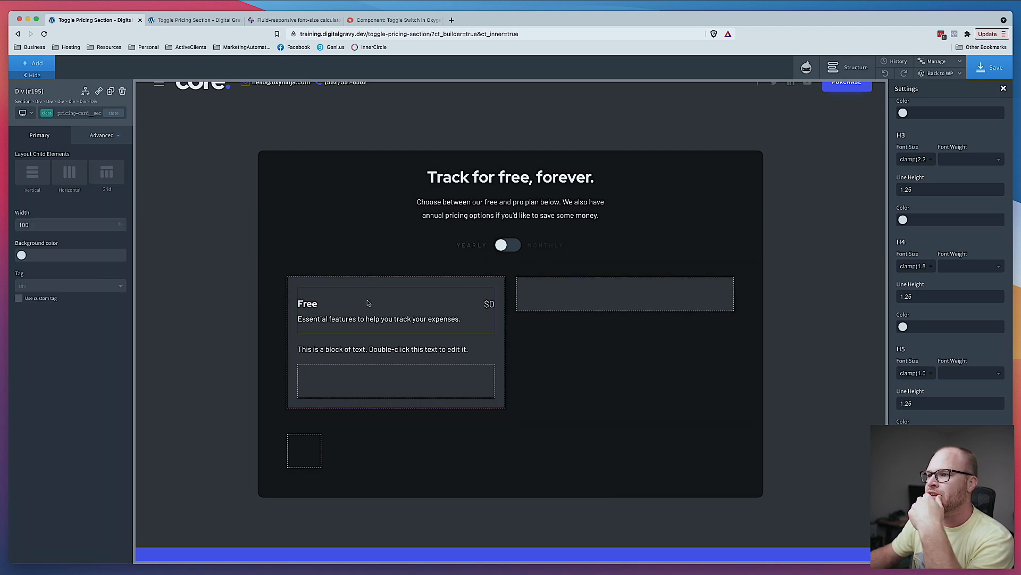
{"action": "left_click", "coordinate": [93, 135]}
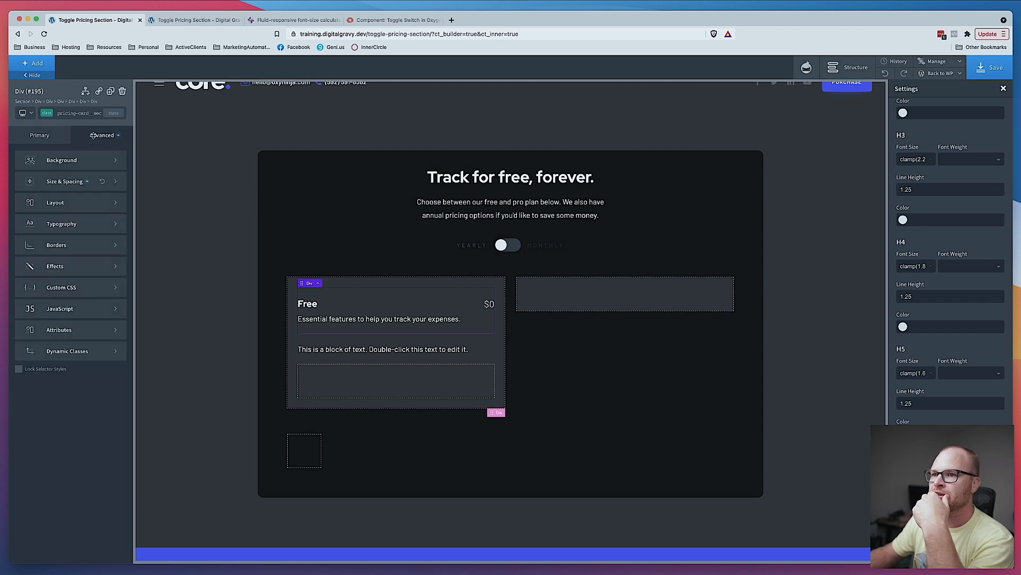
{"action": "left_click", "coordinate": [75, 210]}
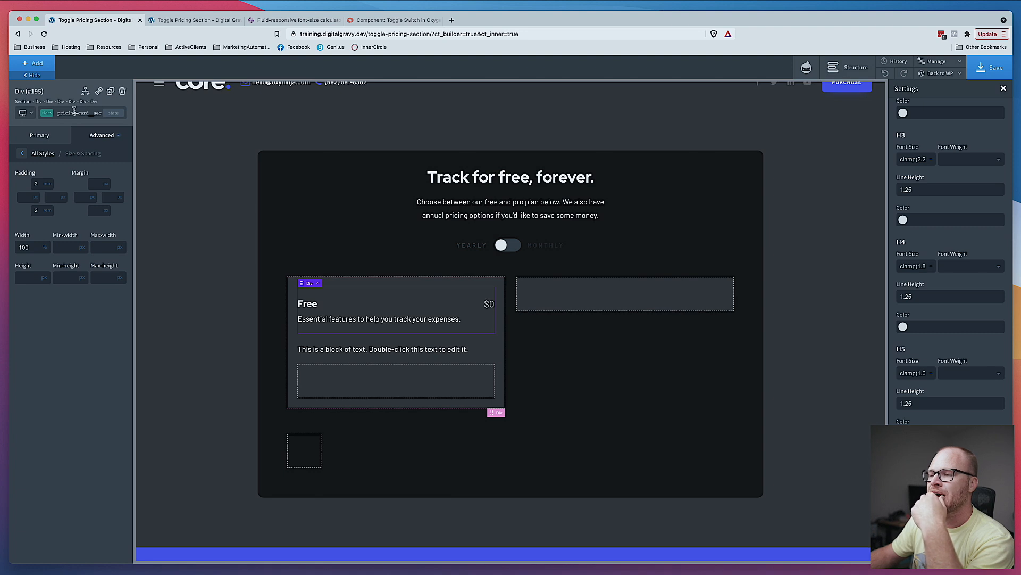
- Clear the pricing card's top and bottom padding
{"action": "left_click", "coordinate": [501, 368]}
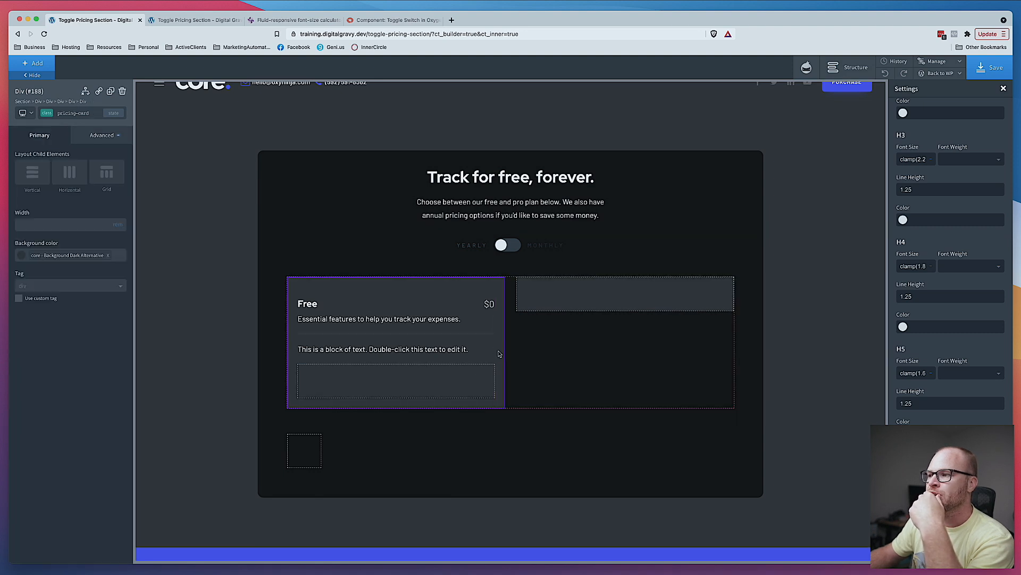
{"action": "left_click", "coordinate": [101, 135]}
{"action": "left_click", "coordinate": [64, 181]}
{"action": "double_click", "coordinate": [38, 184]}
{"action": "key", "text": "BackSpace"}
{"action": "double_click", "coordinate": [38, 209]}
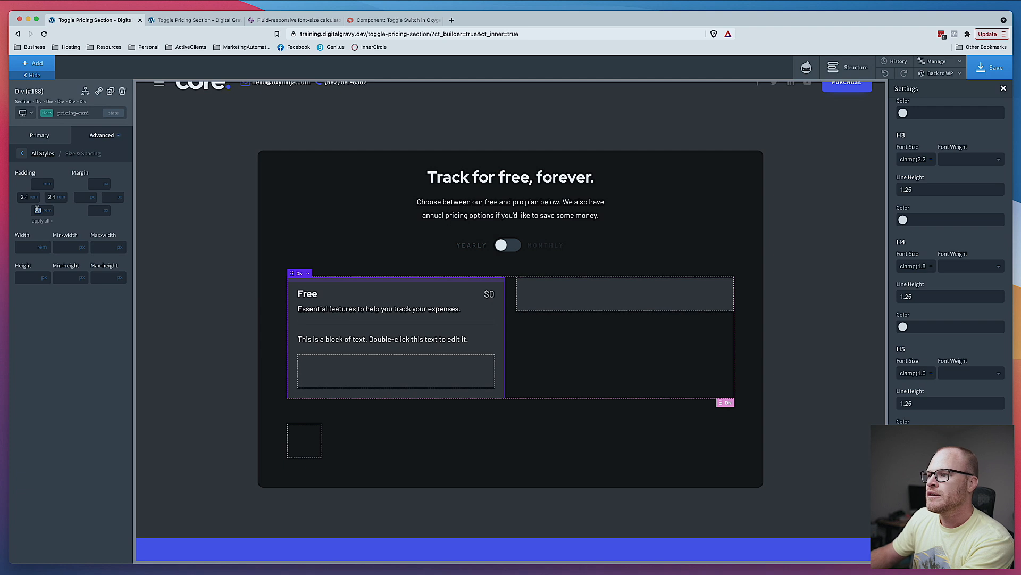
{"action": "key", "text": "BackSpace"}
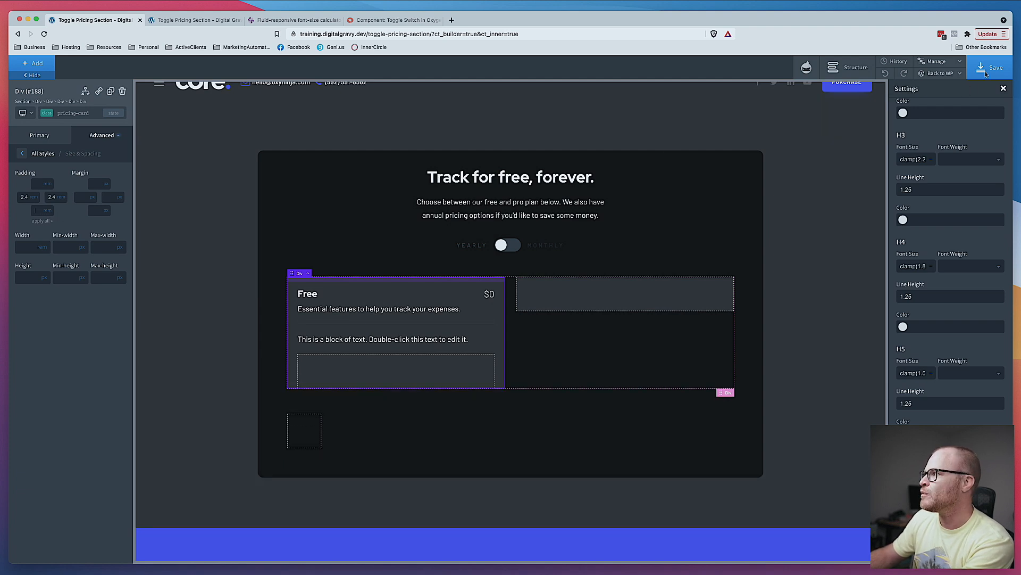
- Open the structure panel and compare the card layout against the Figma design
{"action": "left_click", "coordinate": [576, 341]}
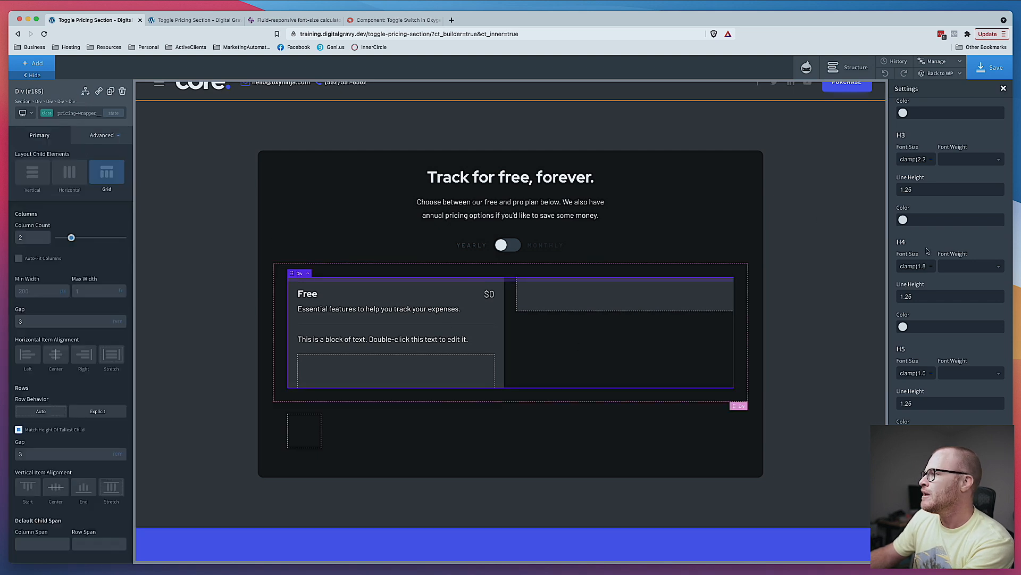
{"action": "left_click", "coordinate": [848, 67]}
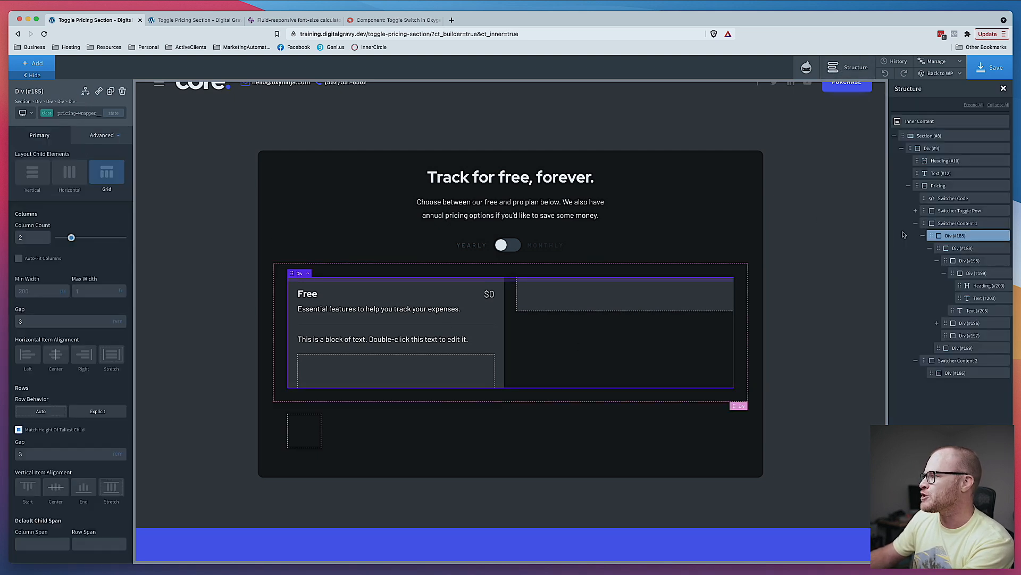
{"action": "key", "text": "super+Tab"}
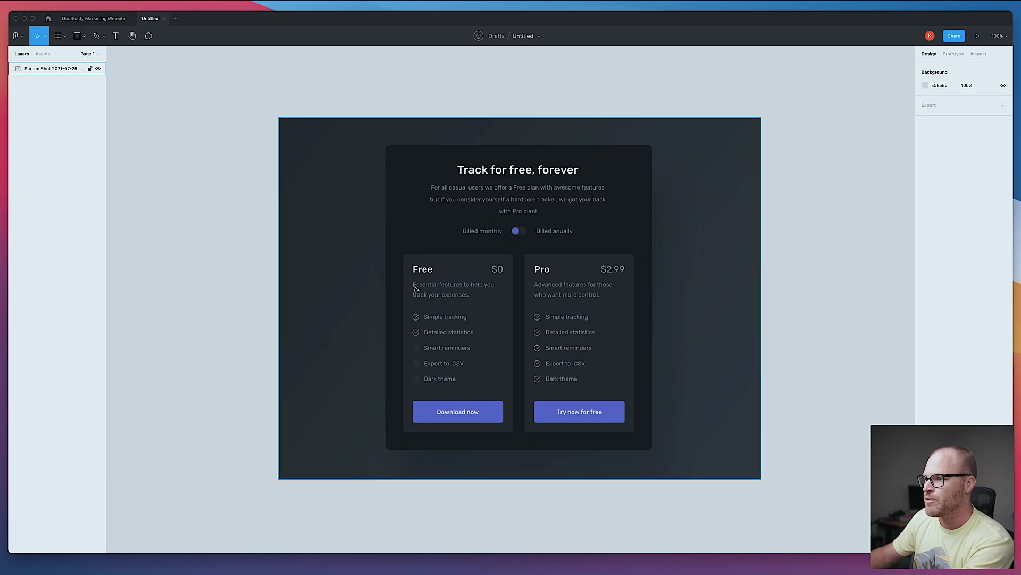
{"action": "key", "text": "Escape"}
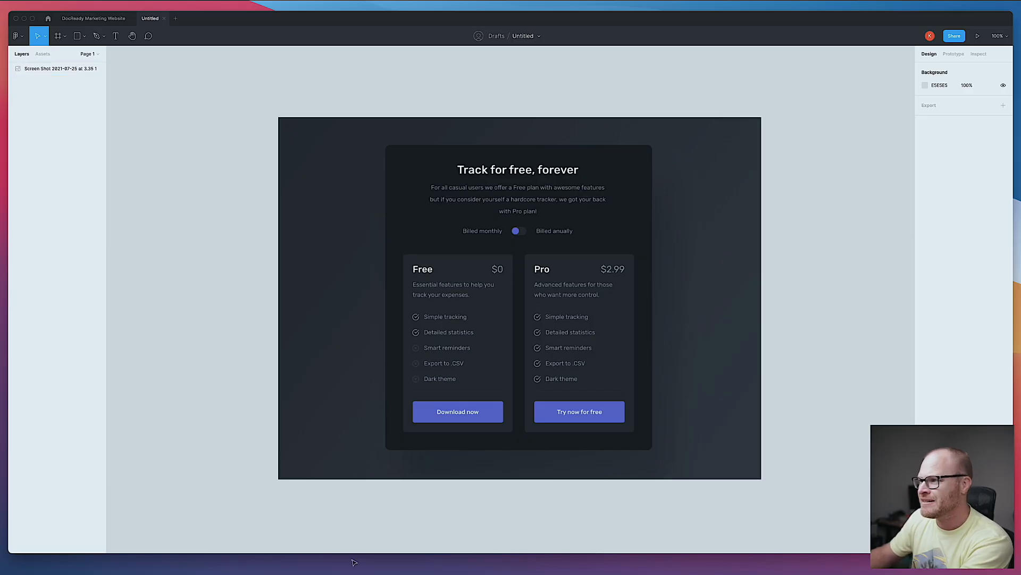
{"action": "key", "text": "super+Tab"}
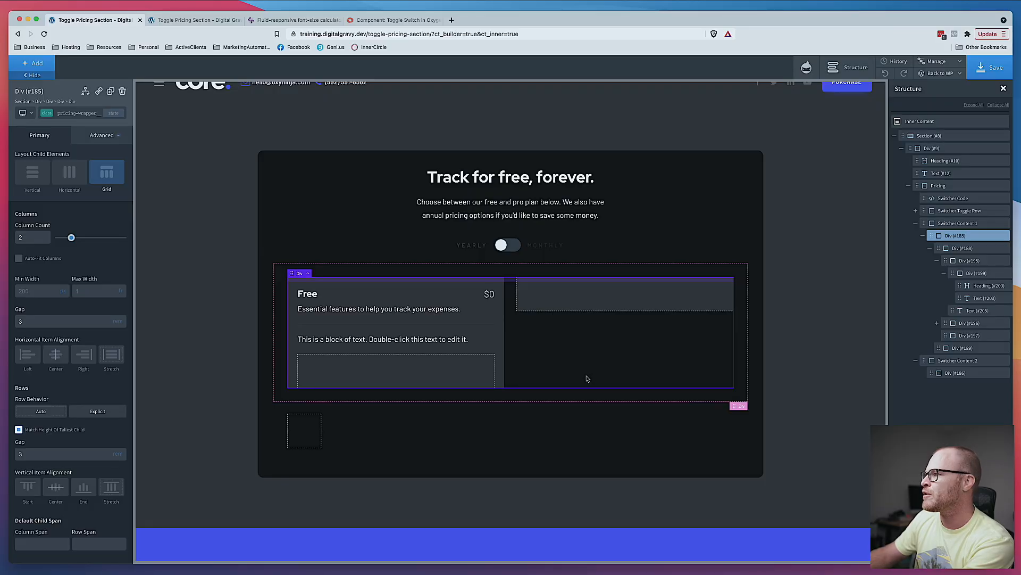
{"action": "left_click", "coordinate": [500, 333]}
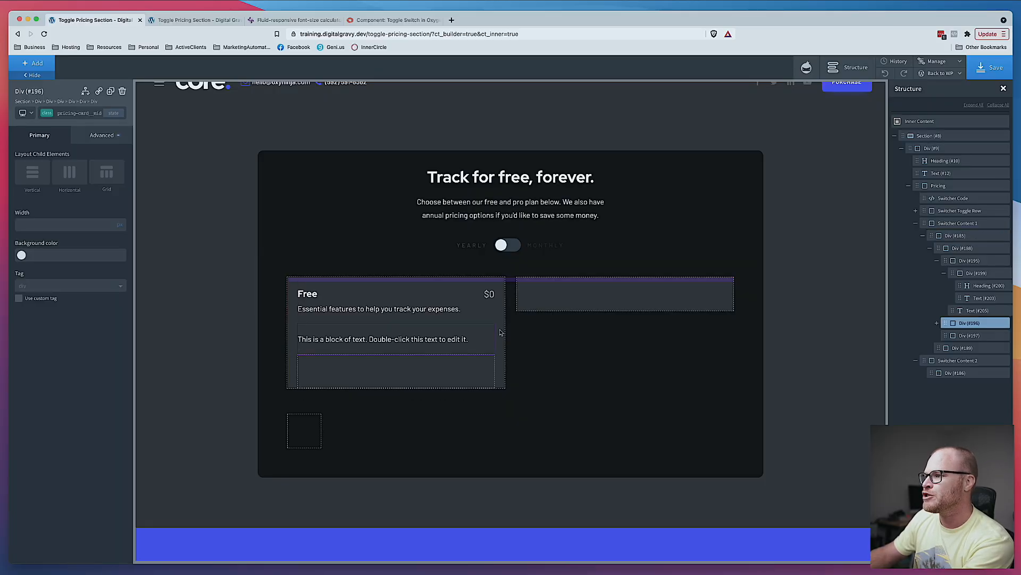
- Set the pricing card's border radius to .5 and save the page
{"action": "left_click", "coordinate": [501, 333]}
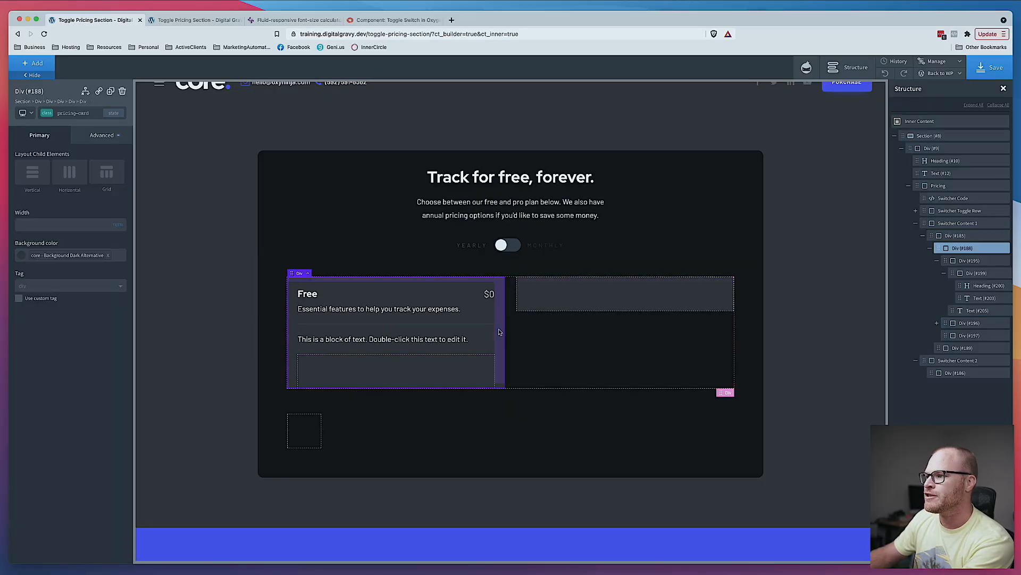
{"action": "left_click", "coordinate": [101, 135]}
{"action": "left_click", "coordinate": [68, 237]}
{"action": "left_click", "coordinate": [116, 295]}
{"action": "left_click", "coordinate": [128, 303]}
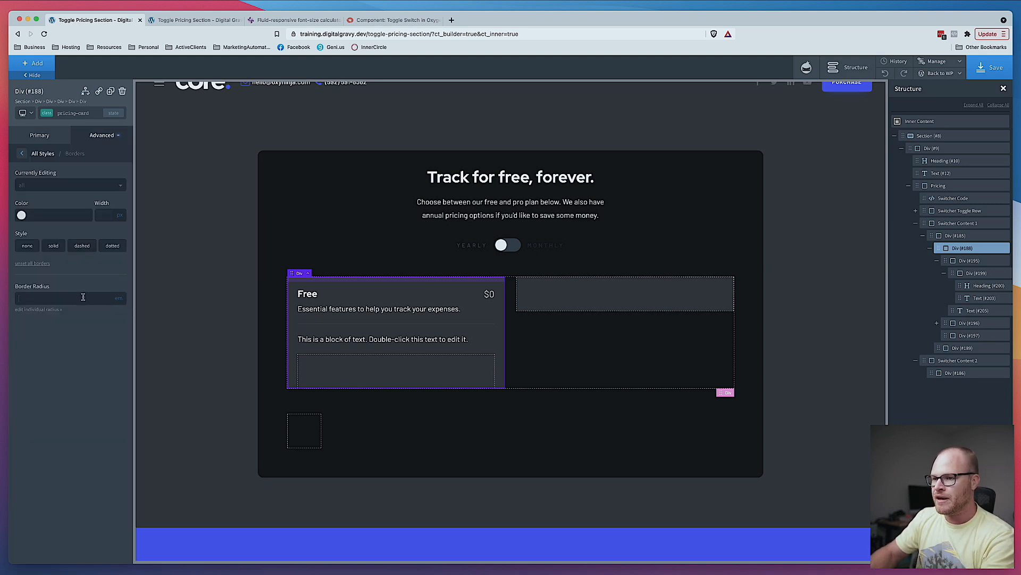
{"action": "type", "text": ".5"}
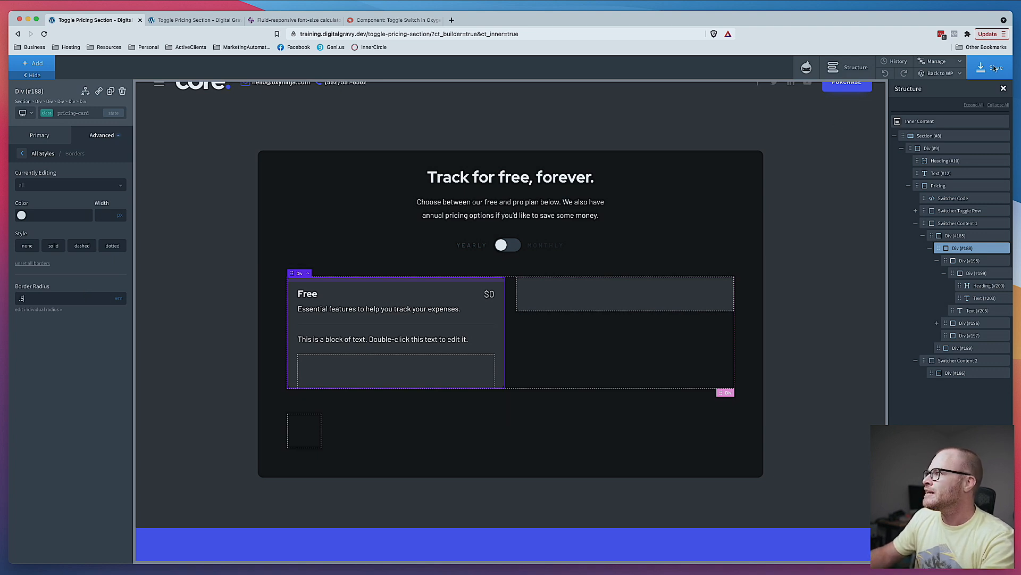
{"action": "left_click", "coordinate": [994, 67]}
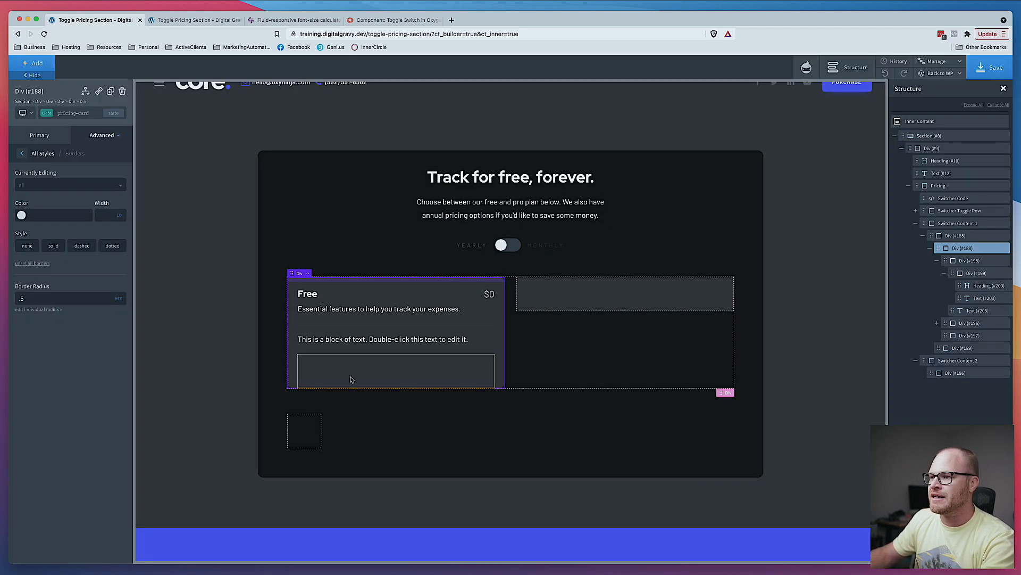
- Add a Button element inside the card's bottom div
{"action": "left_click", "coordinate": [350, 379]}
{"action": "left_click", "coordinate": [43, 64]}
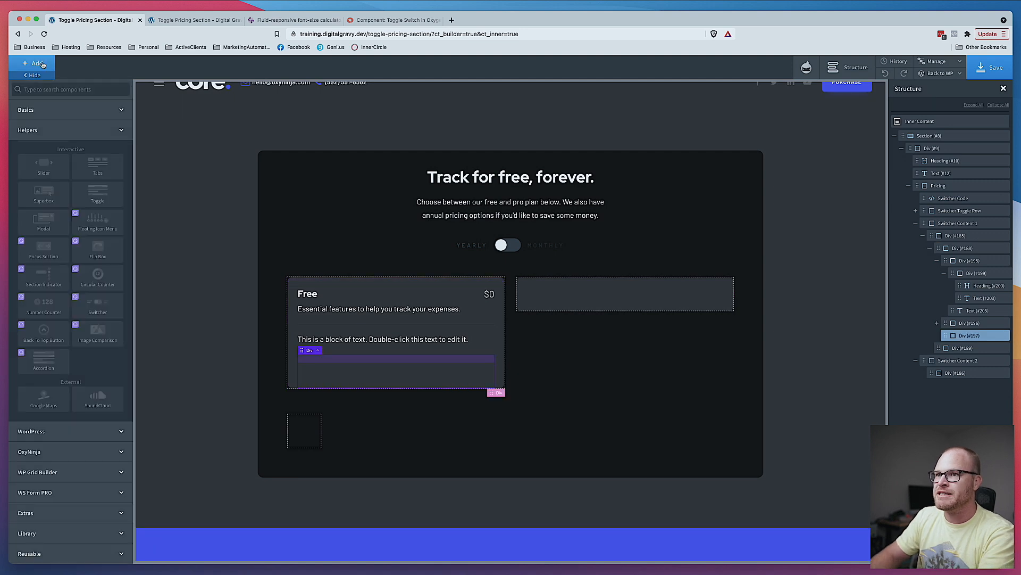
{"action": "type", "text": "butt"}
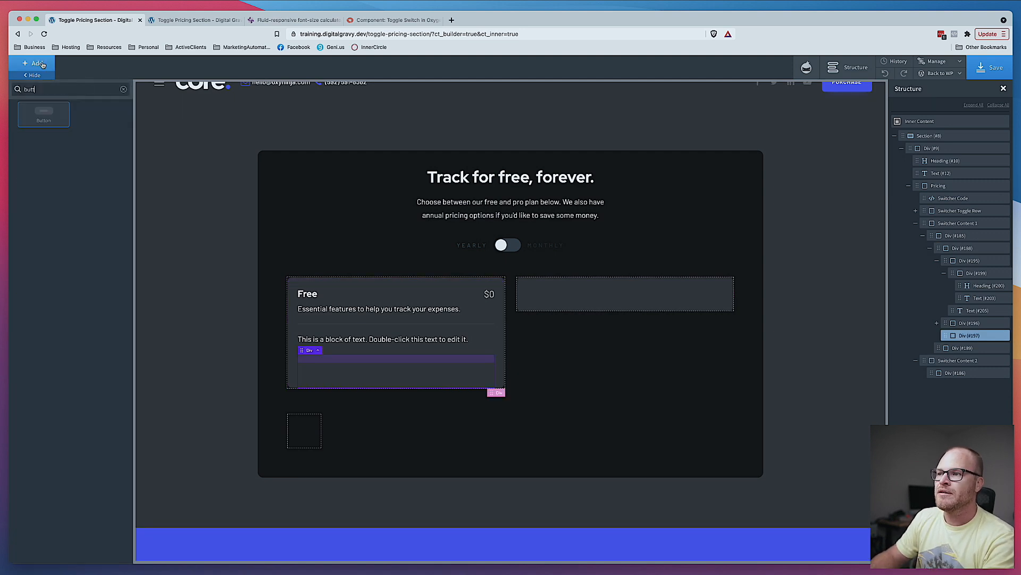
{"action": "key", "text": "Return"}
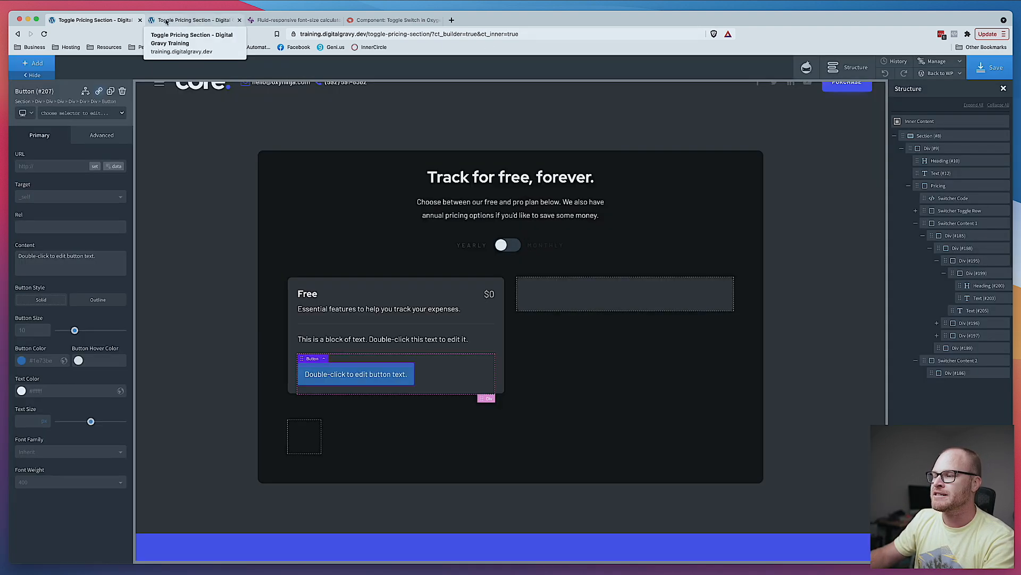
- Reload the front-end page and compare the card with the Figma design
{"action": "left_click", "coordinate": [166, 22]}
{"action": "key", "text": "super+r"}
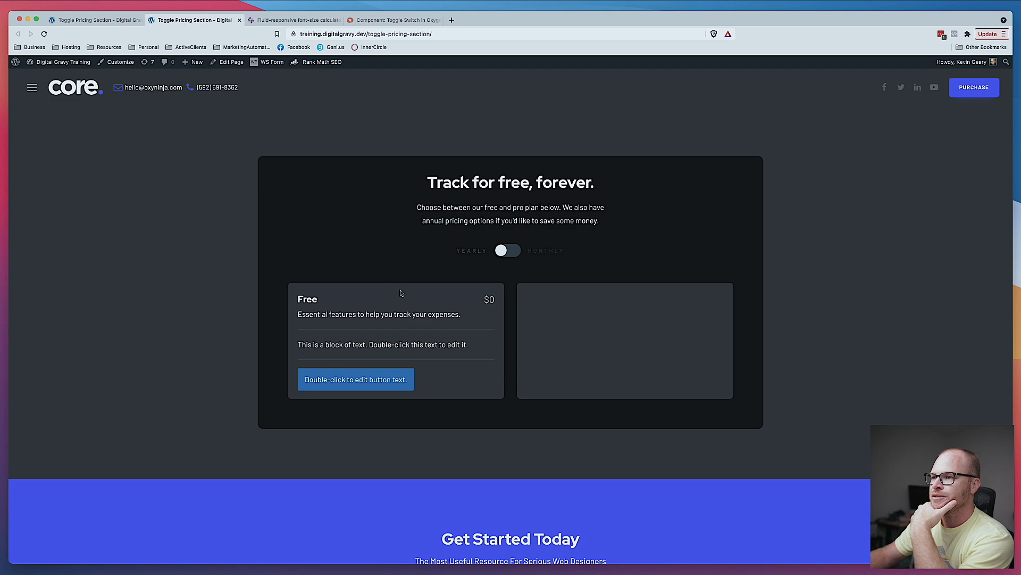
{"action": "key", "text": "super+Tab"}
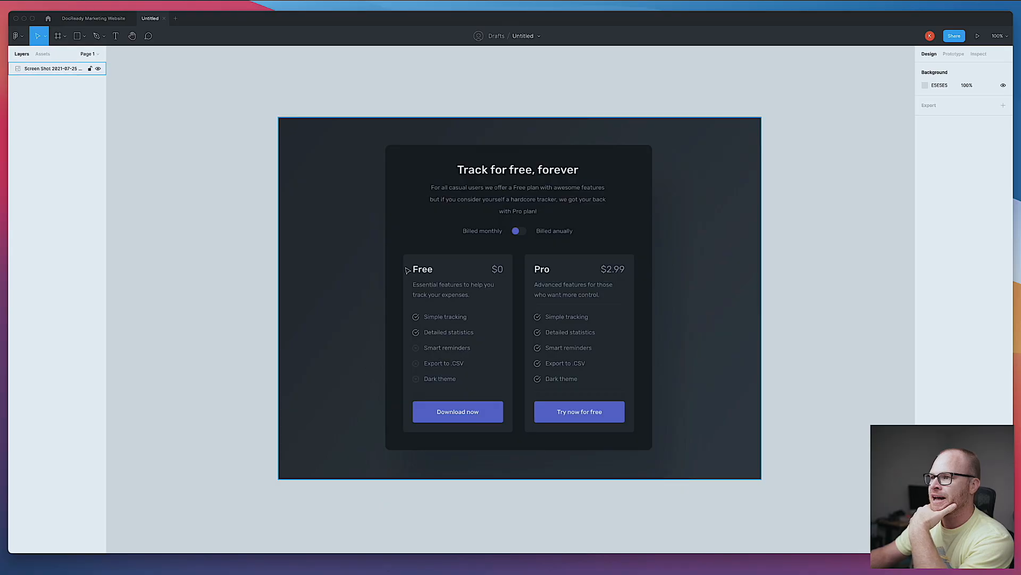
{"action": "key", "text": "super+Tab"}
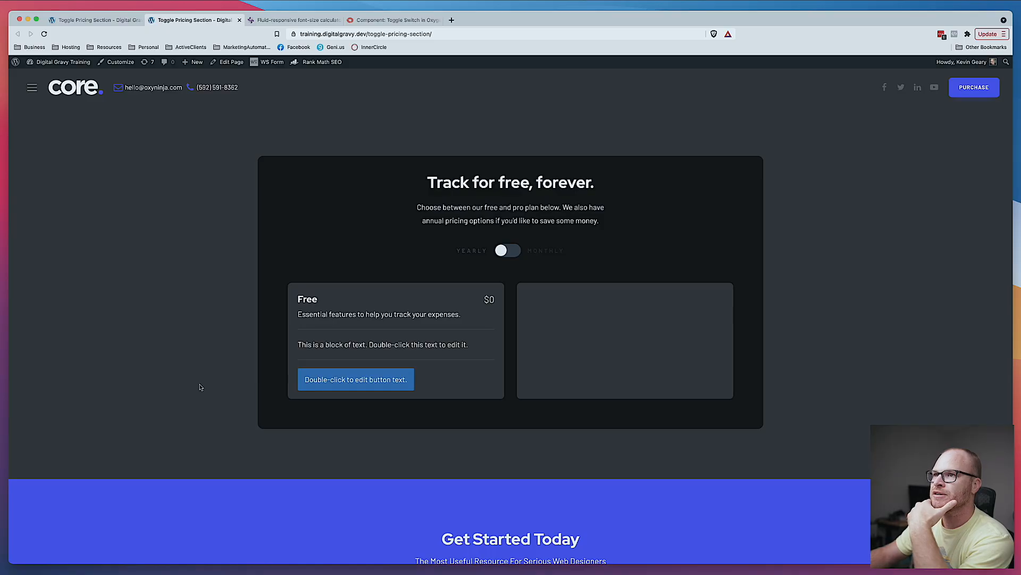
- Set the pricing card's left and right padding to 3
{"action": "left_click", "coordinate": [109, 21]}
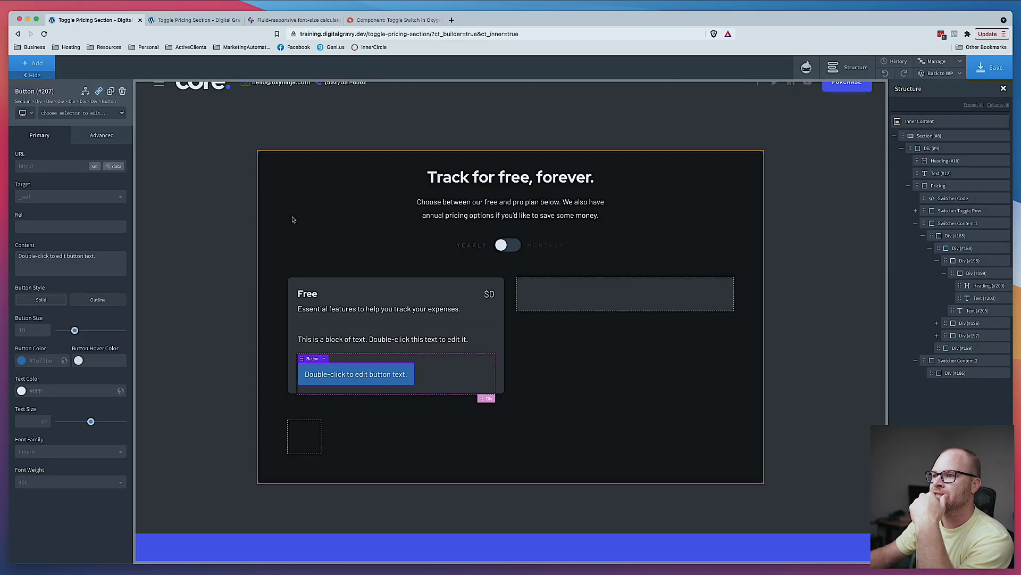
{"action": "left_click", "coordinate": [293, 286]}
{"action": "left_click", "coordinate": [102, 135]}
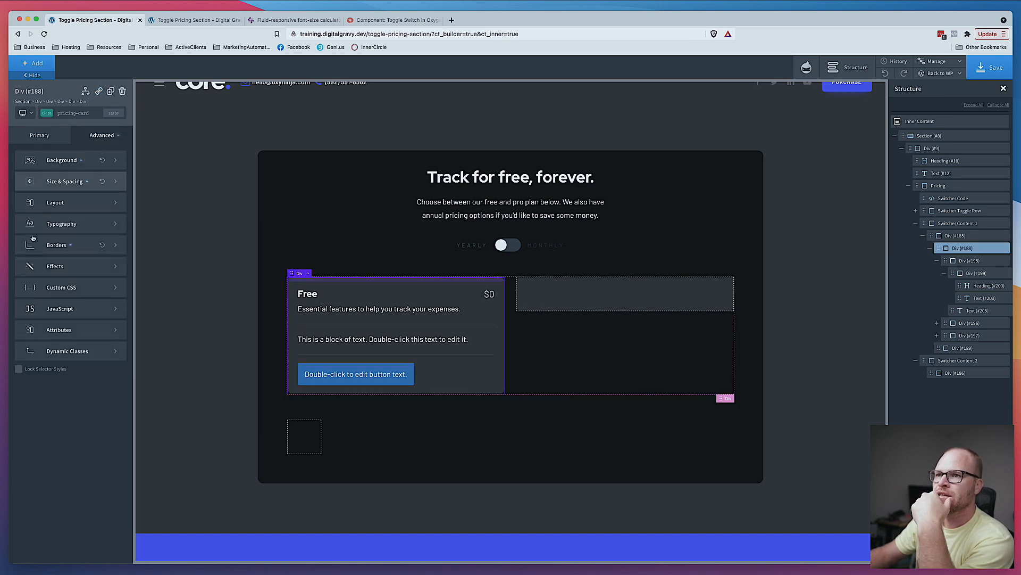
{"action": "left_click", "coordinate": [27, 219]}
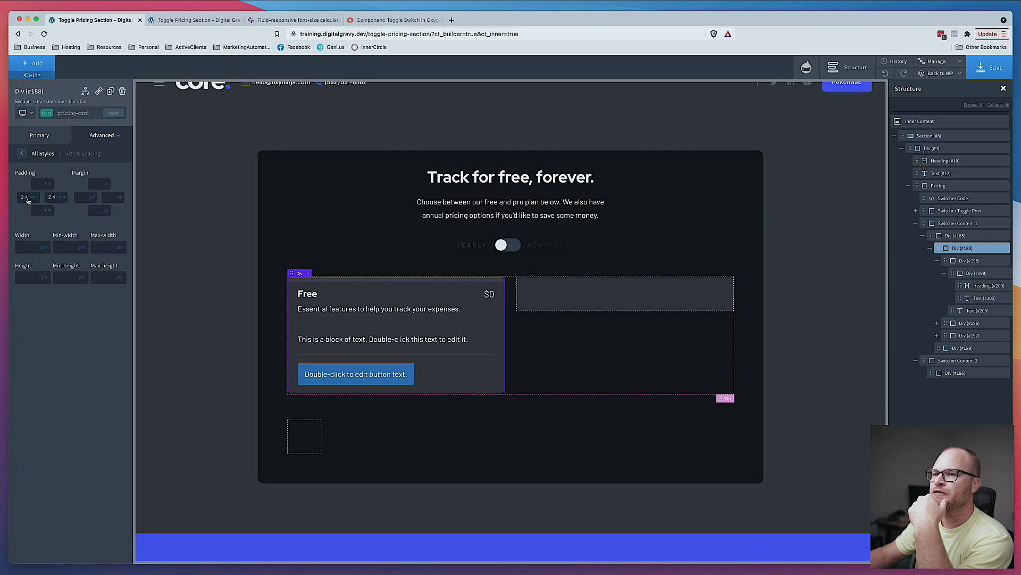
{"action": "type", "text": "3"}
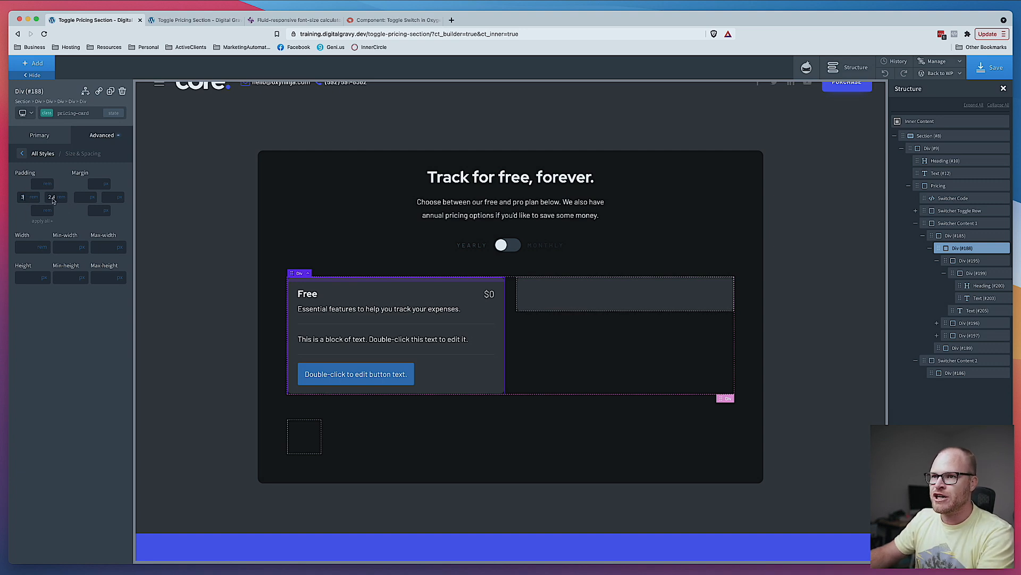
{"action": "double_click", "coordinate": [51, 197]}
{"action": "type", "text": "3"}
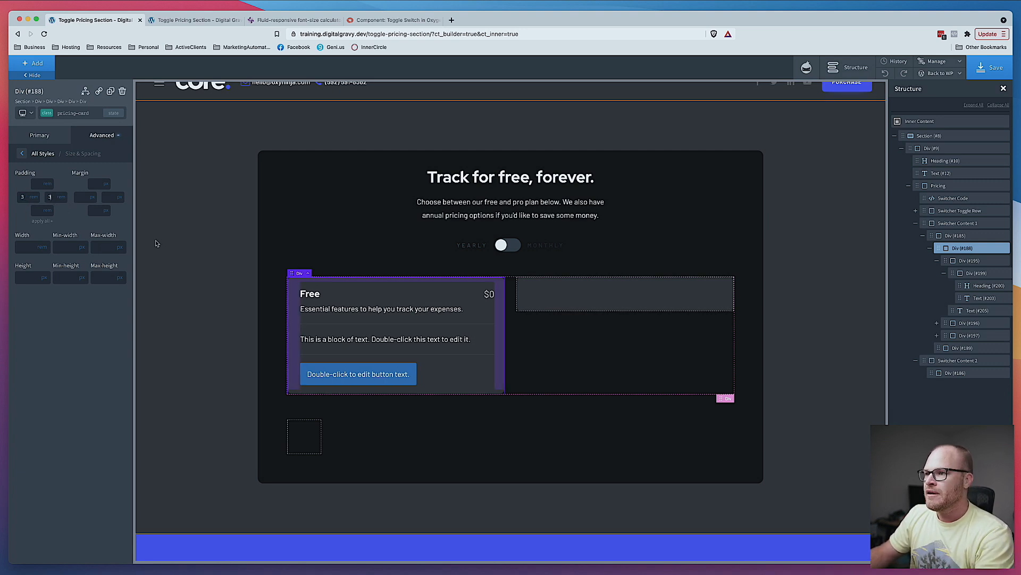
- Copy the card top div's top padding value into its bottom padding
{"action": "left_click", "coordinate": [477, 315]}
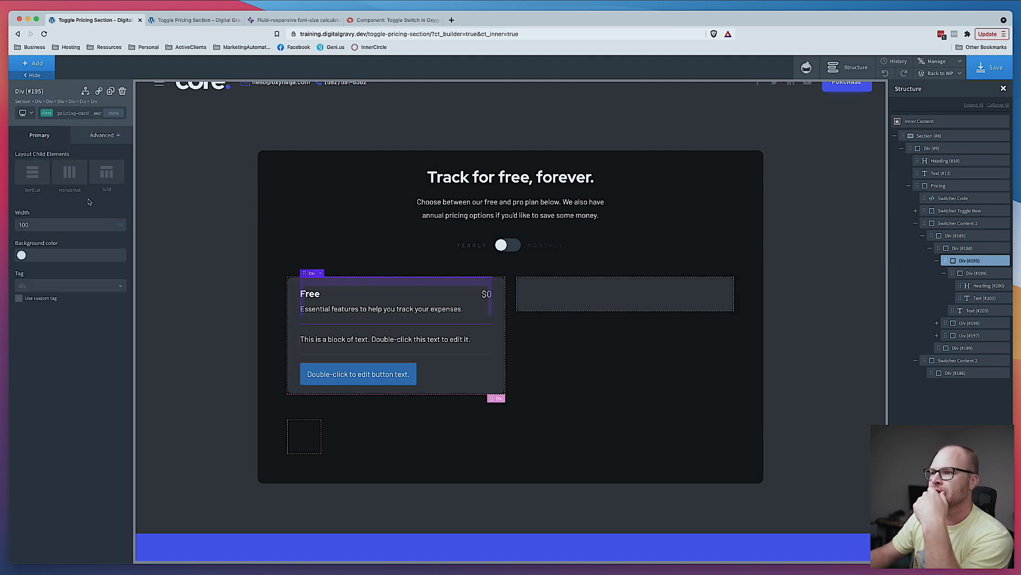
{"action": "left_click", "coordinate": [98, 136]}
{"action": "left_click", "coordinate": [68, 182]}
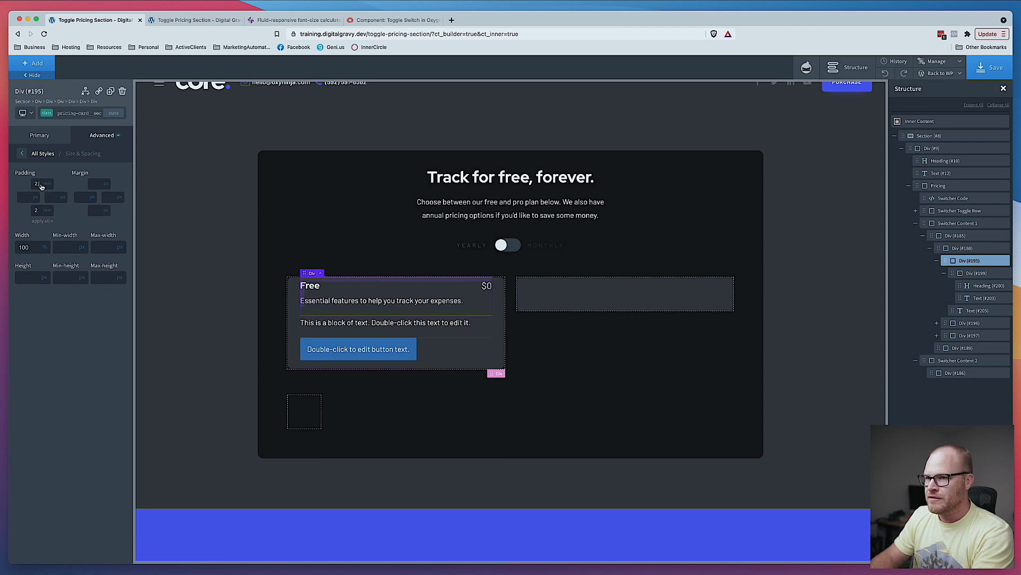
{"action": "double_click", "coordinate": [36, 184]}
{"action": "key", "text": "super+c"}
{"action": "double_click", "coordinate": [37, 210]}
{"action": "key", "text": "super+v"}
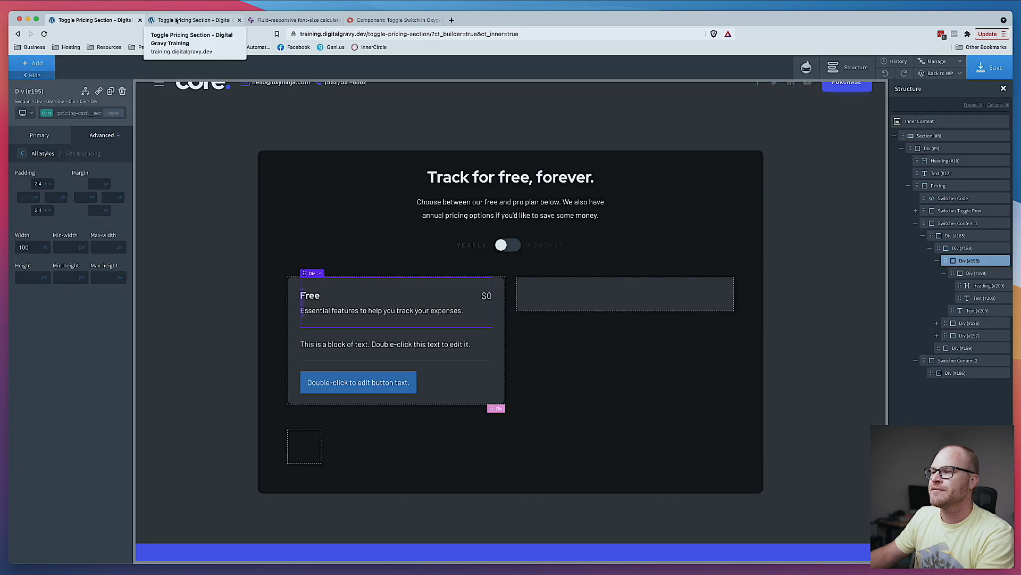
- Reload the front-end page and compare the card's spacing against the Figma design
{"action": "left_click", "coordinate": [195, 20]}
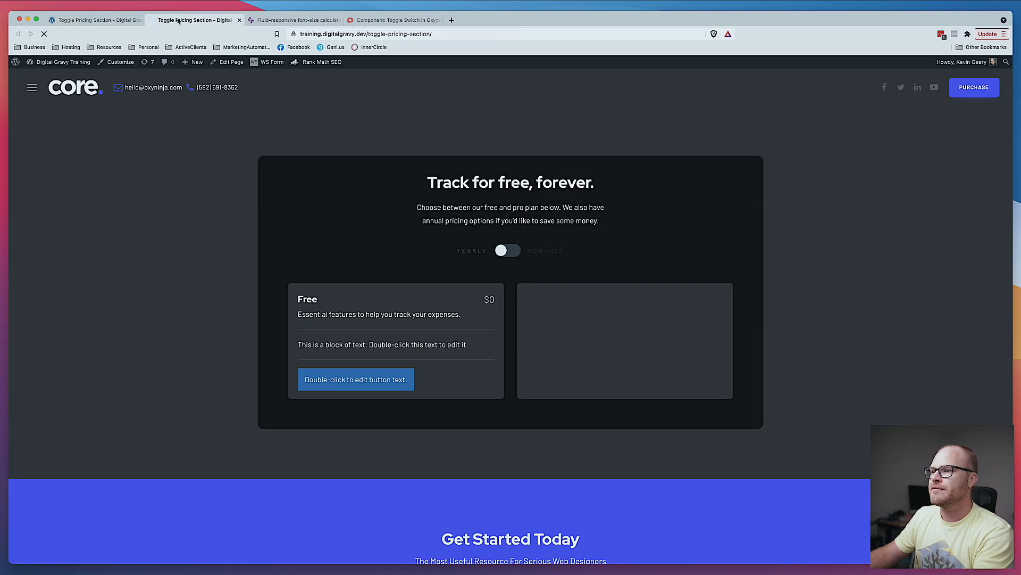
{"action": "key", "text": "super+r"}
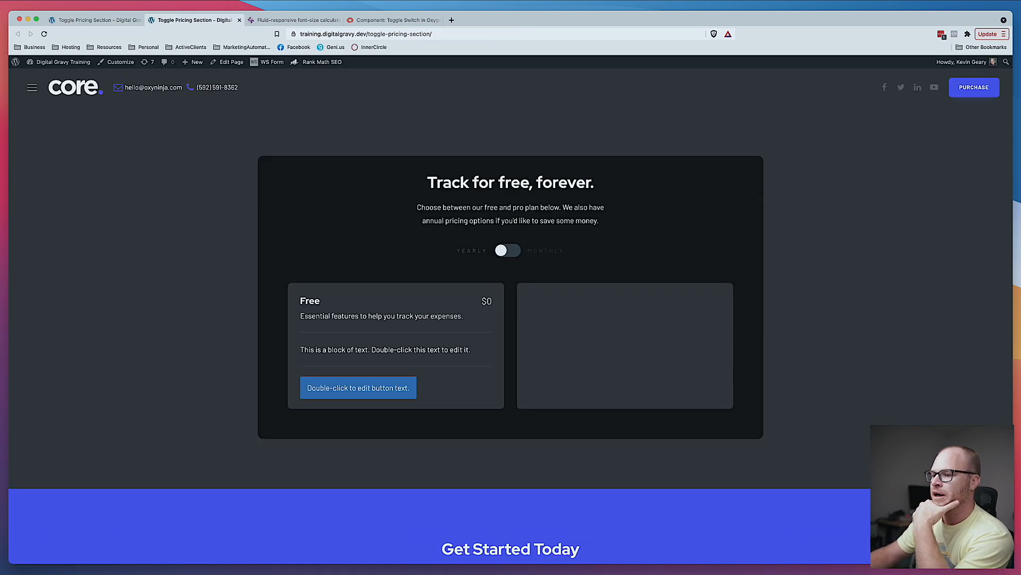
{"action": "left_click", "coordinate": [398, 571]}
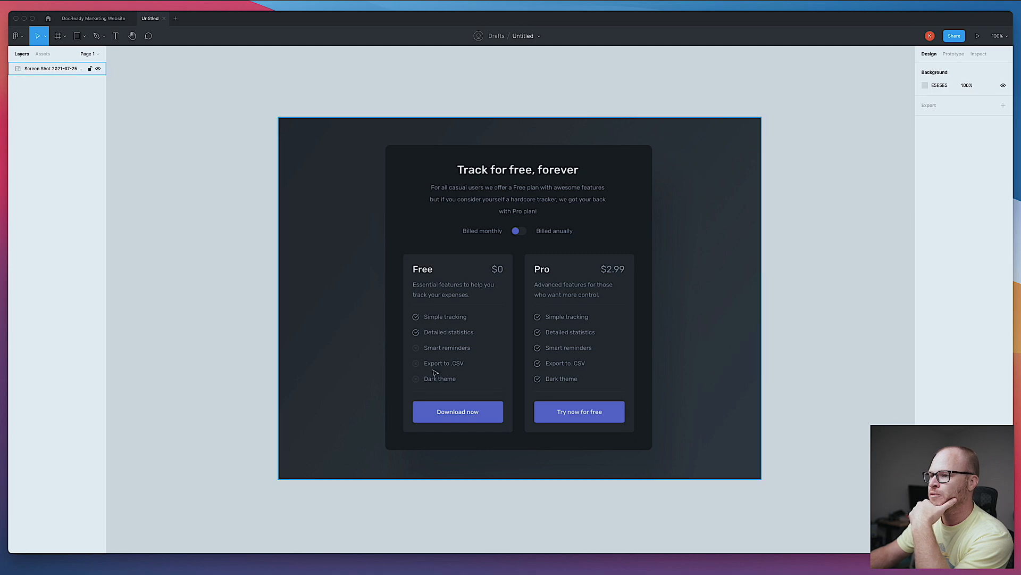
{"action": "left_click", "coordinate": [232, 571]}
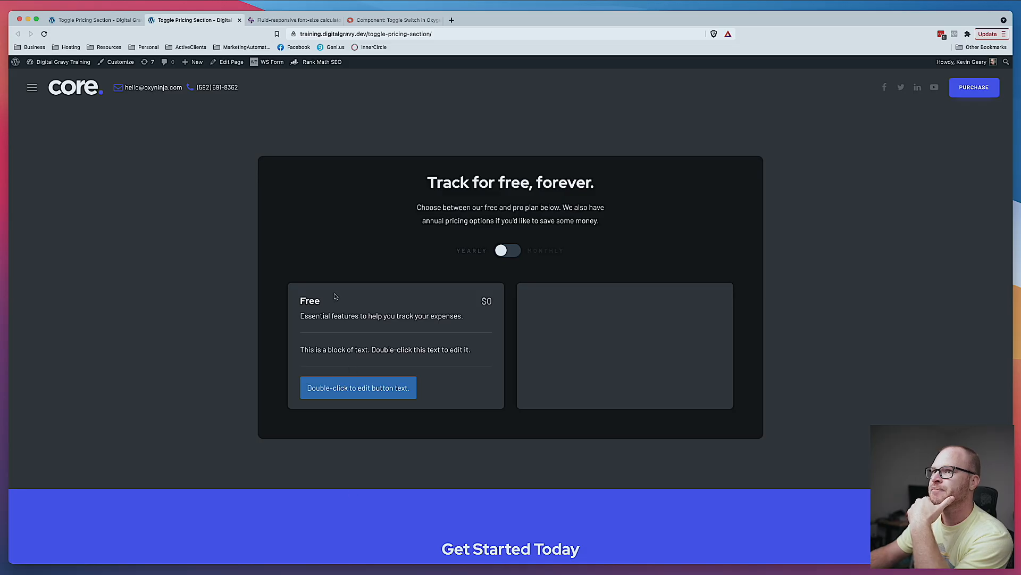
{"action": "left_click", "coordinate": [85, 19]}
- Set the pricing card's typography color to the core Text Light color
{"action": "left_click", "coordinate": [371, 314]}
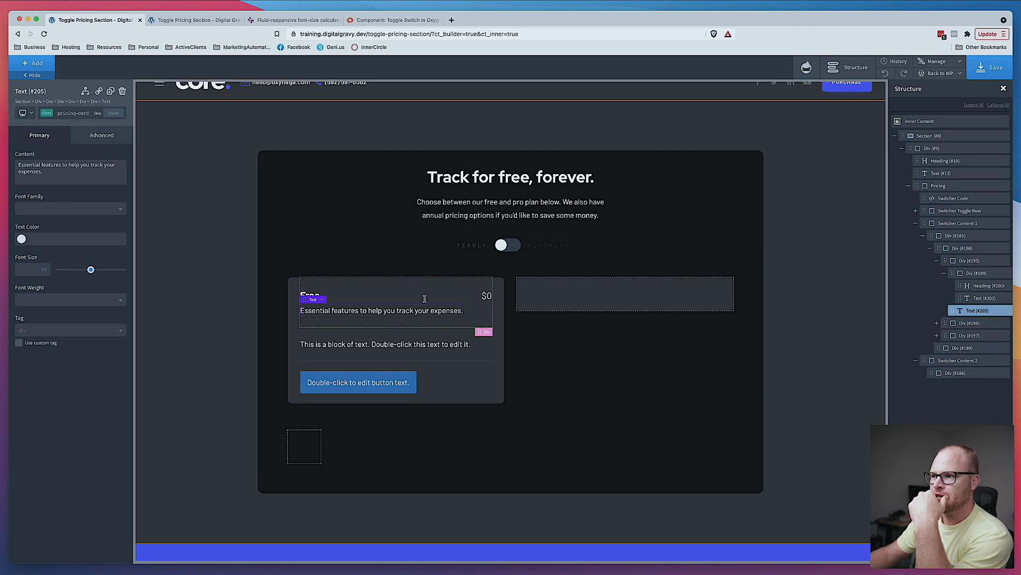
{"action": "left_click", "coordinate": [498, 382]}
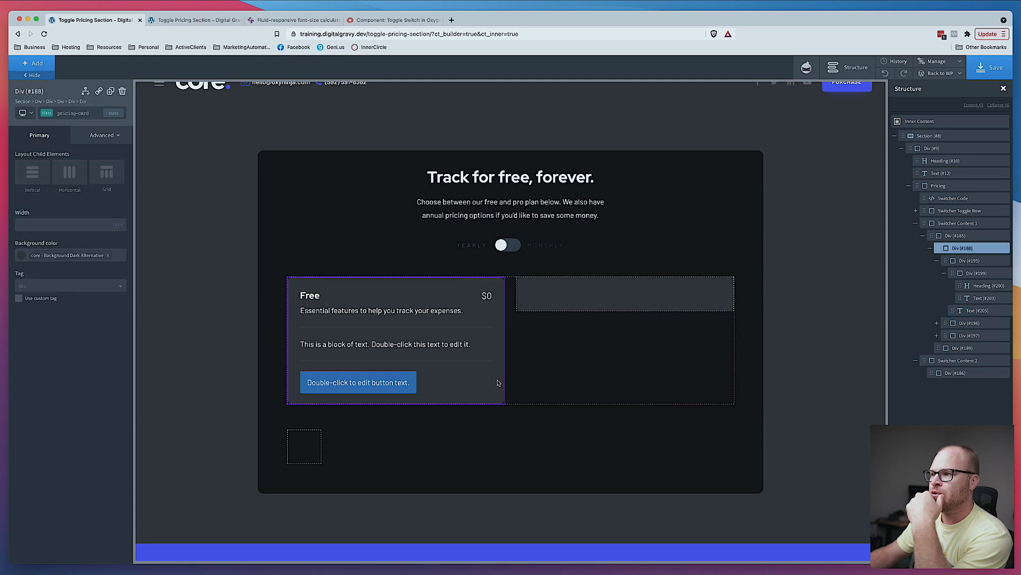
{"action": "left_click", "coordinate": [109, 135]}
{"action": "left_click", "coordinate": [57, 225]}
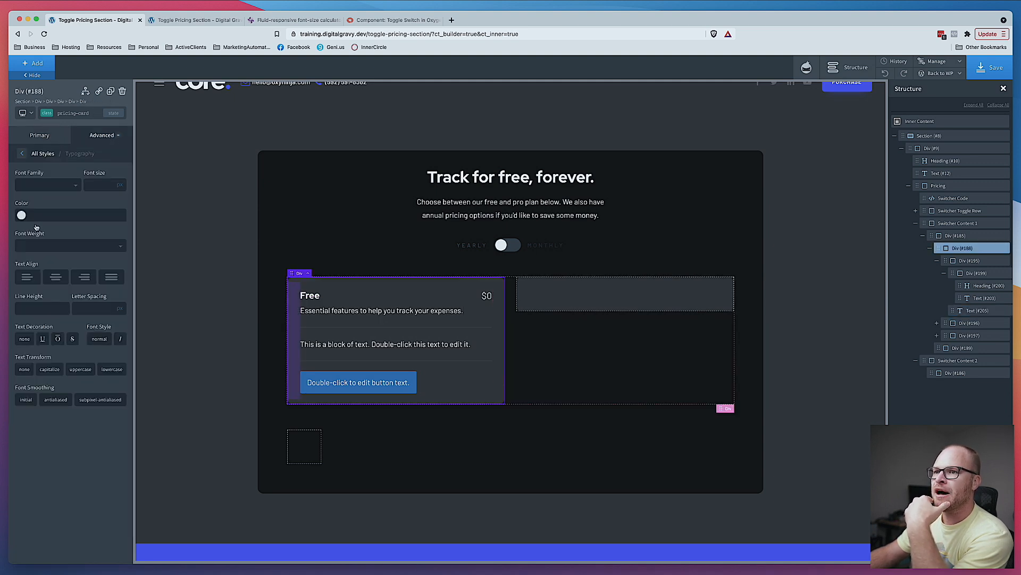
{"action": "left_click", "coordinate": [21, 215]}
{"action": "left_click", "coordinate": [35, 329]}
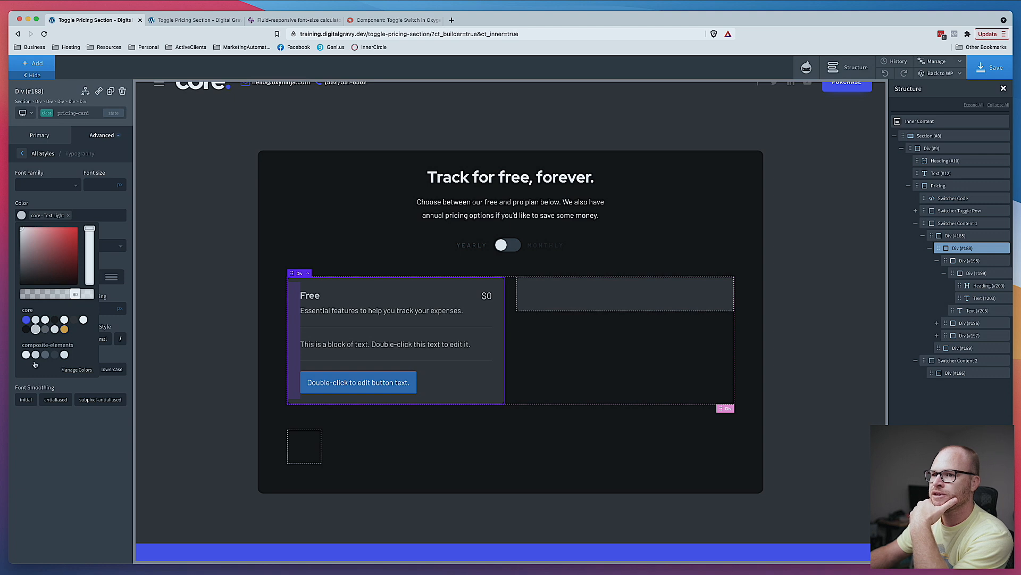
{"action": "left_click", "coordinate": [46, 355]}
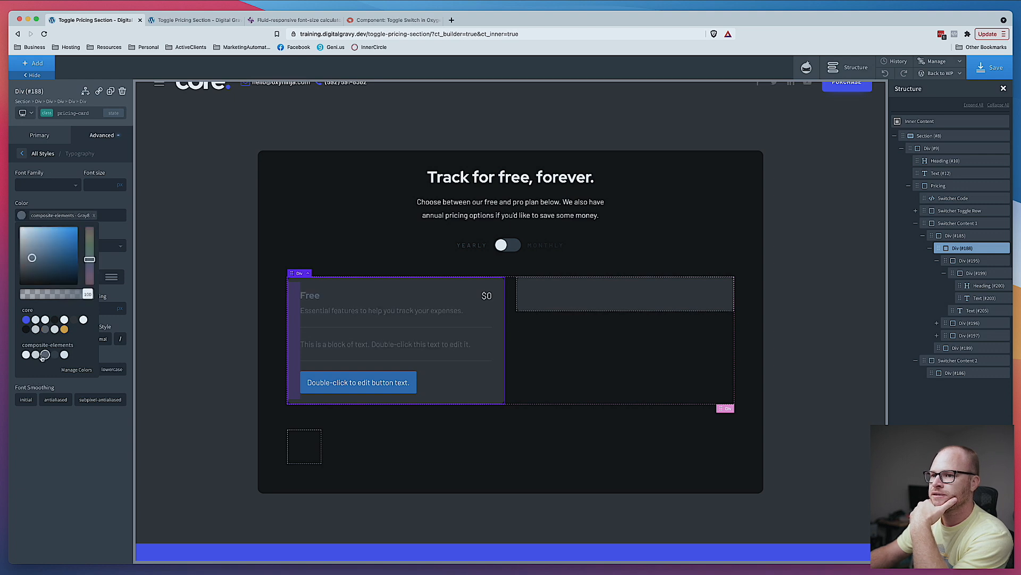
{"action": "left_click", "coordinate": [36, 329]}
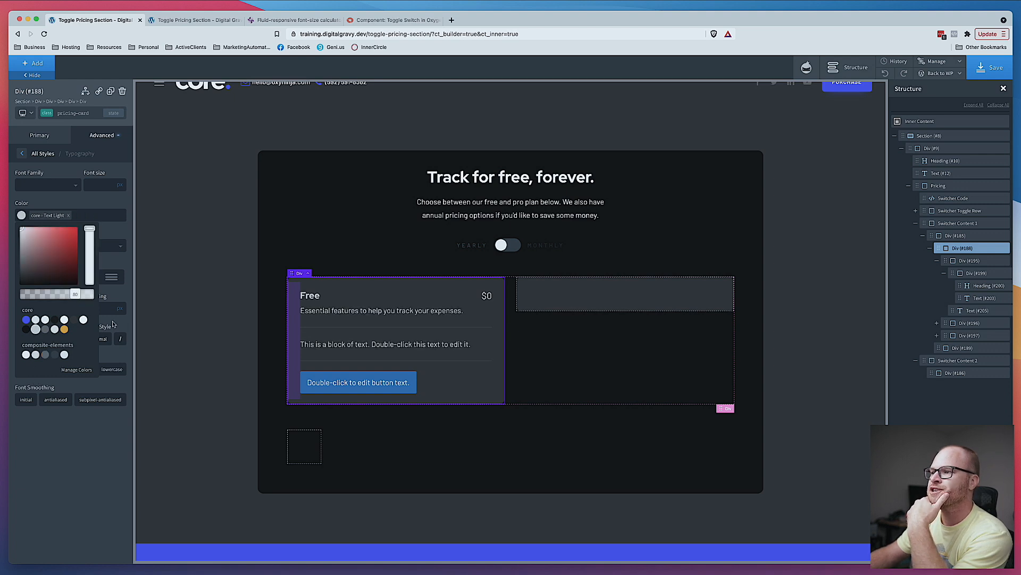
- Set the "Free" heading's text color to core Heading Light
{"action": "left_click", "coordinate": [316, 296]}
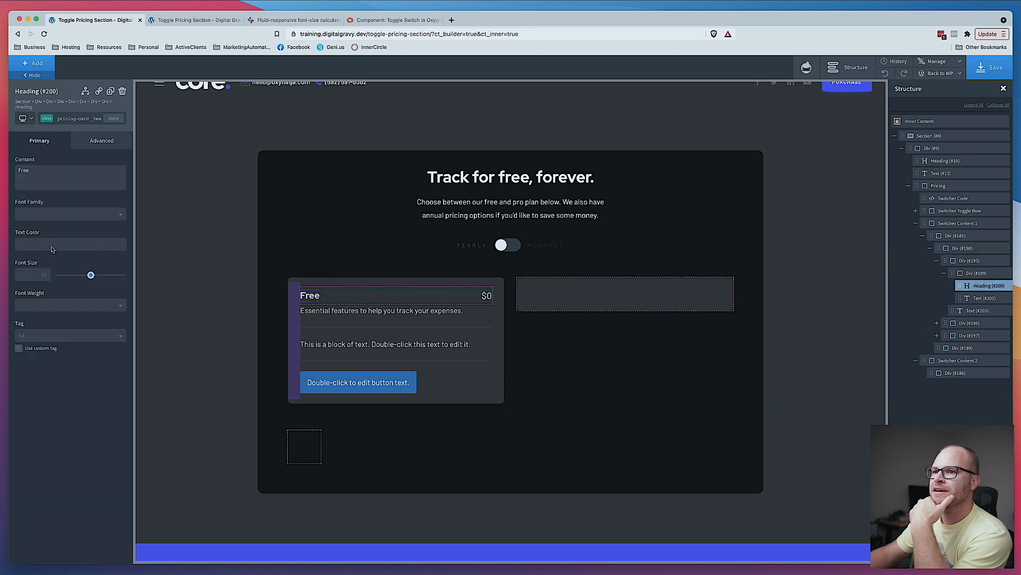
{"action": "left_click", "coordinate": [25, 244]}
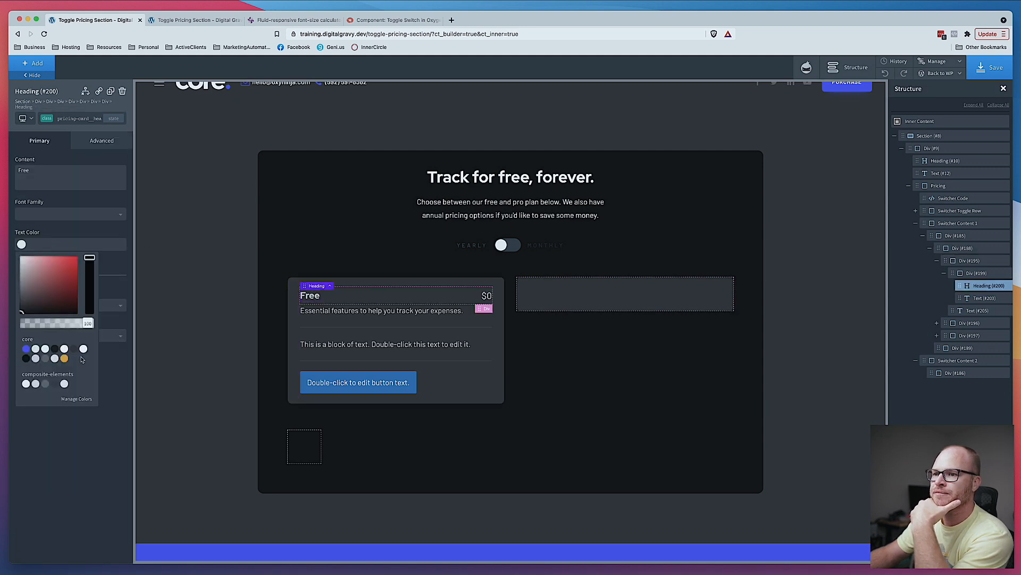
{"action": "left_click", "coordinate": [84, 348]}
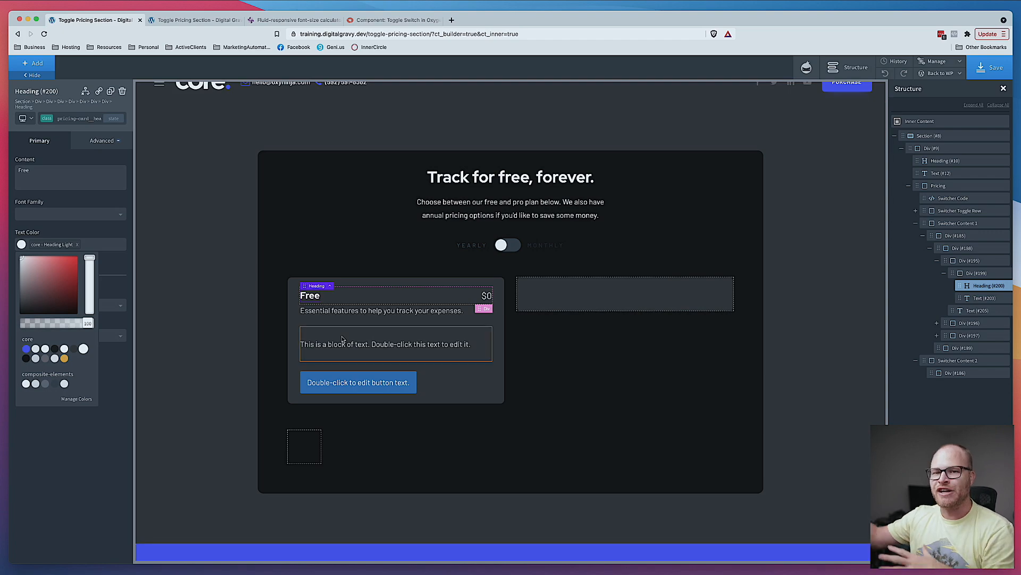
- Compare the card's text colors with the Figma design
{"action": "left_click", "coordinate": [401, 561]}
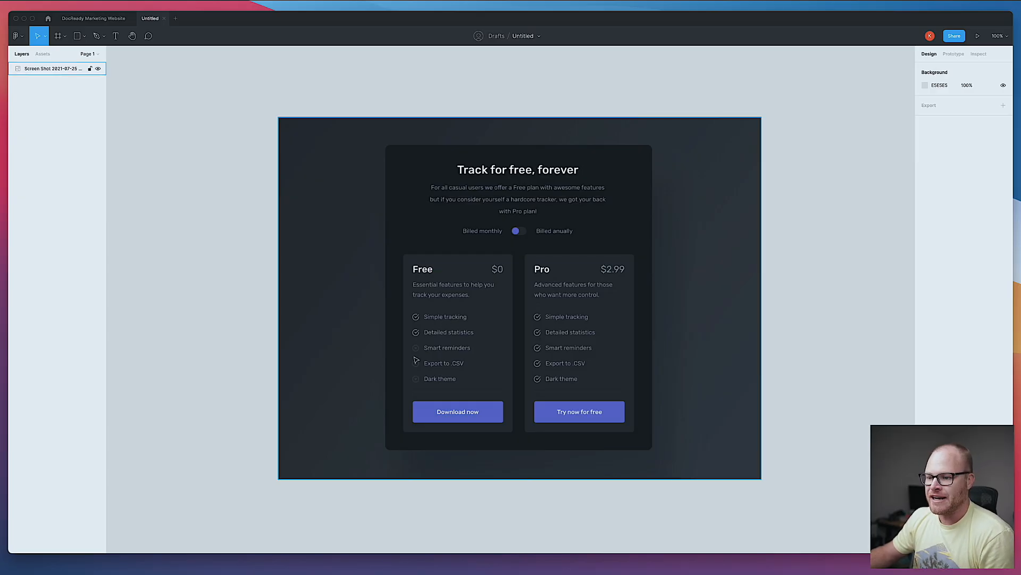
{"action": "left_click", "coordinate": [227, 571]}
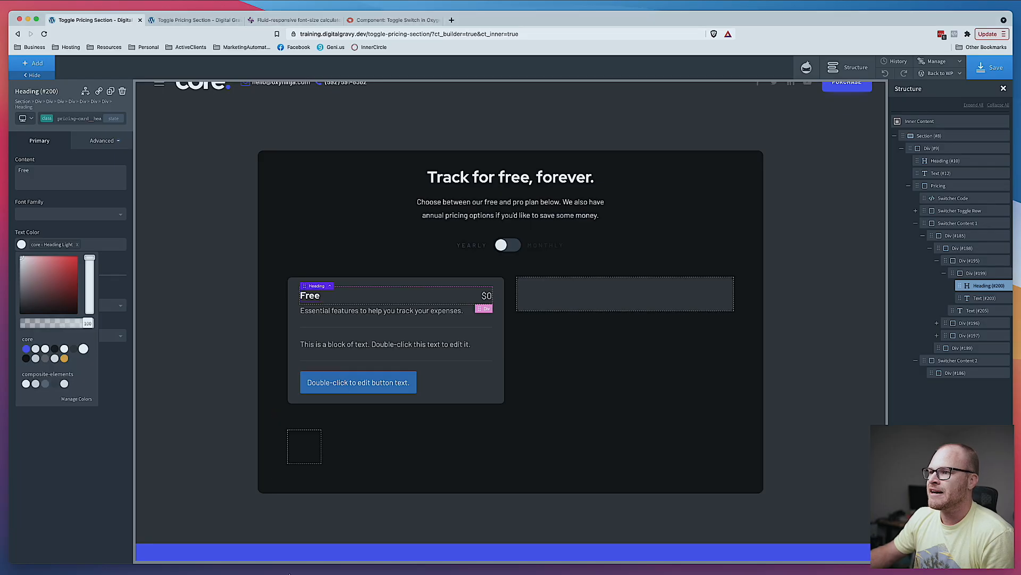
{"action": "left_click", "coordinate": [379, 312]}
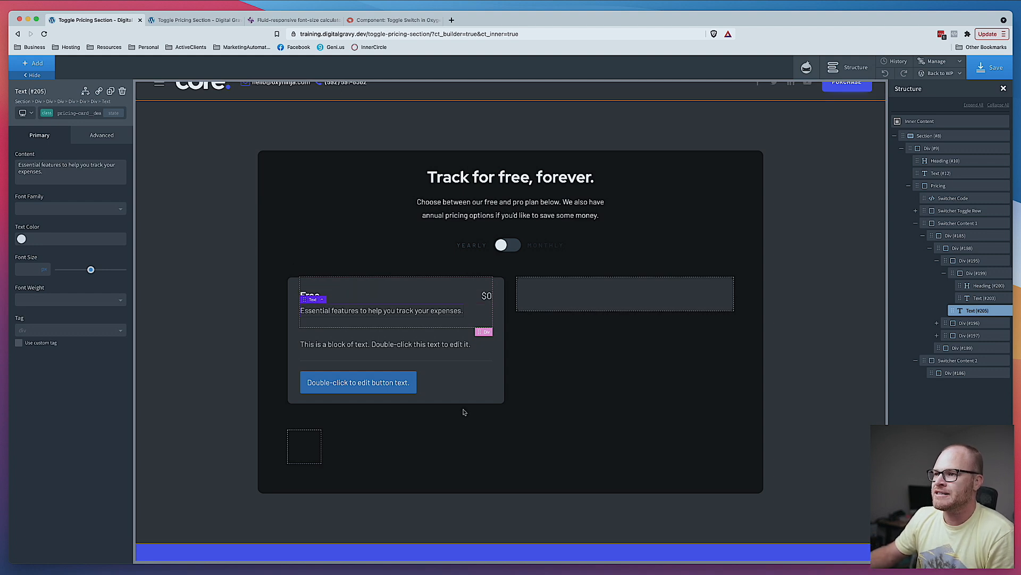
{"action": "left_click", "coordinate": [605, 510]}
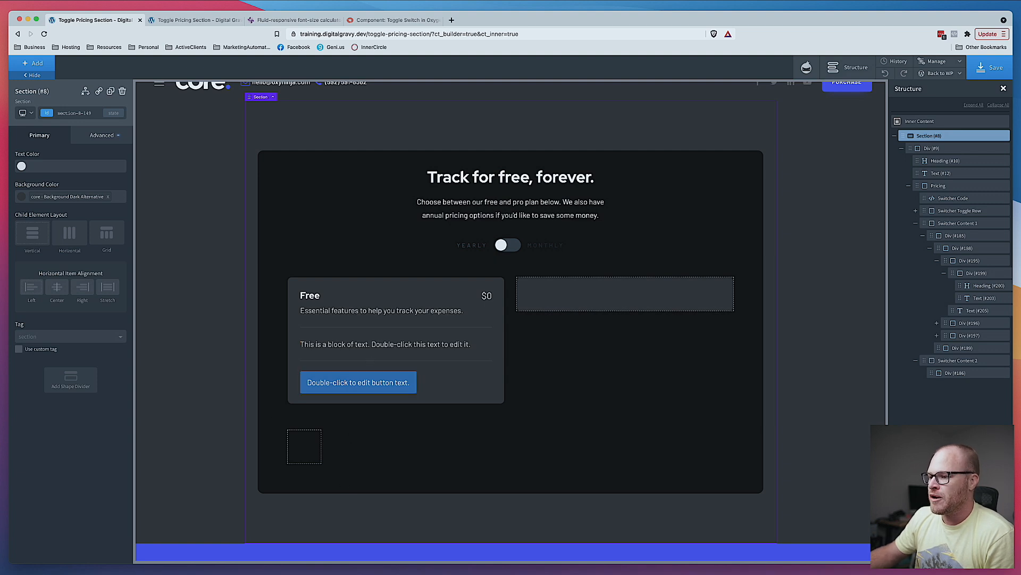
- Change the Free card button's text to Download Now
{"action": "key", "text": "super+Tab"}
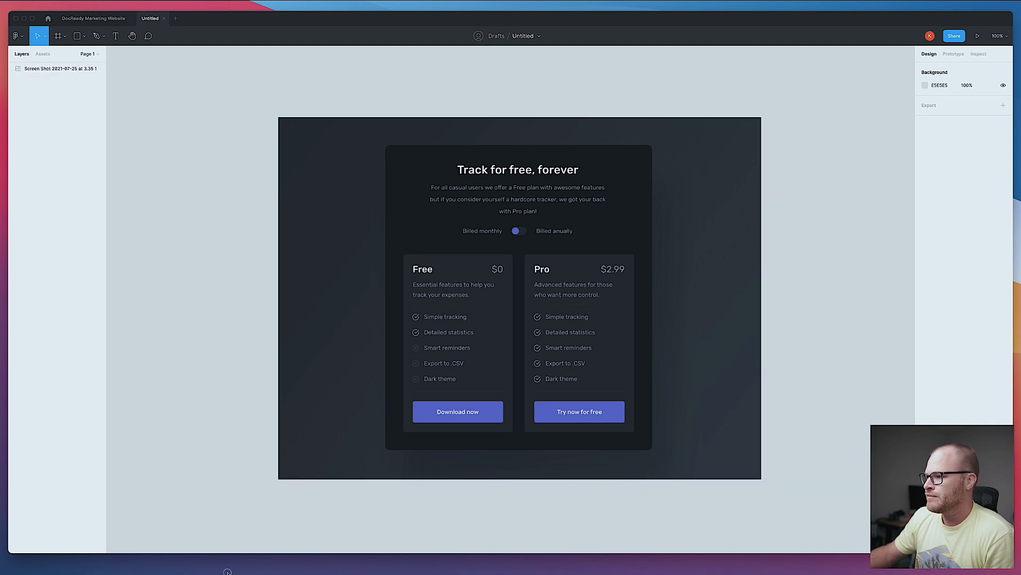
{"action": "key", "text": "super+Tab"}
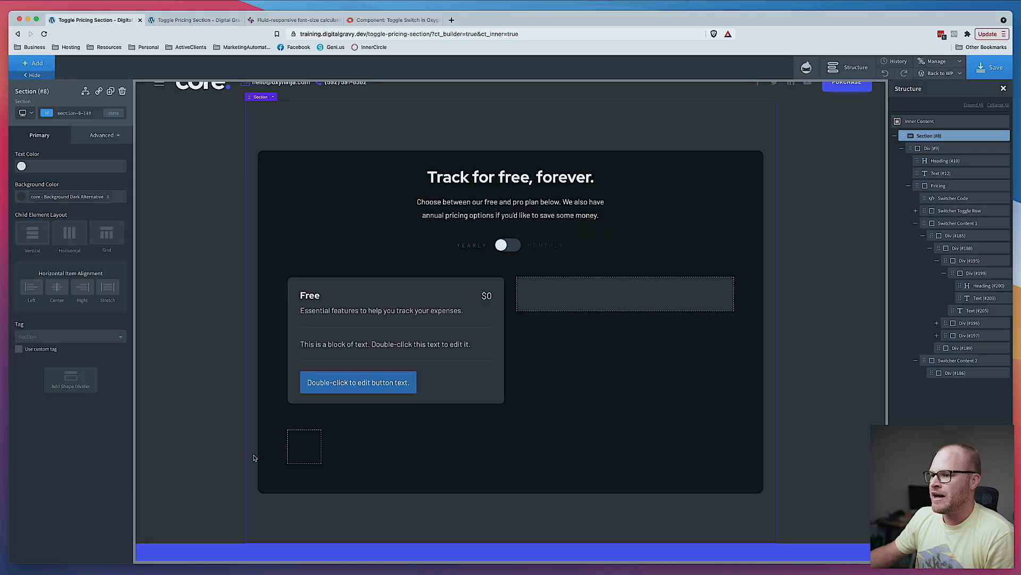
{"action": "left_click", "coordinate": [339, 384]}
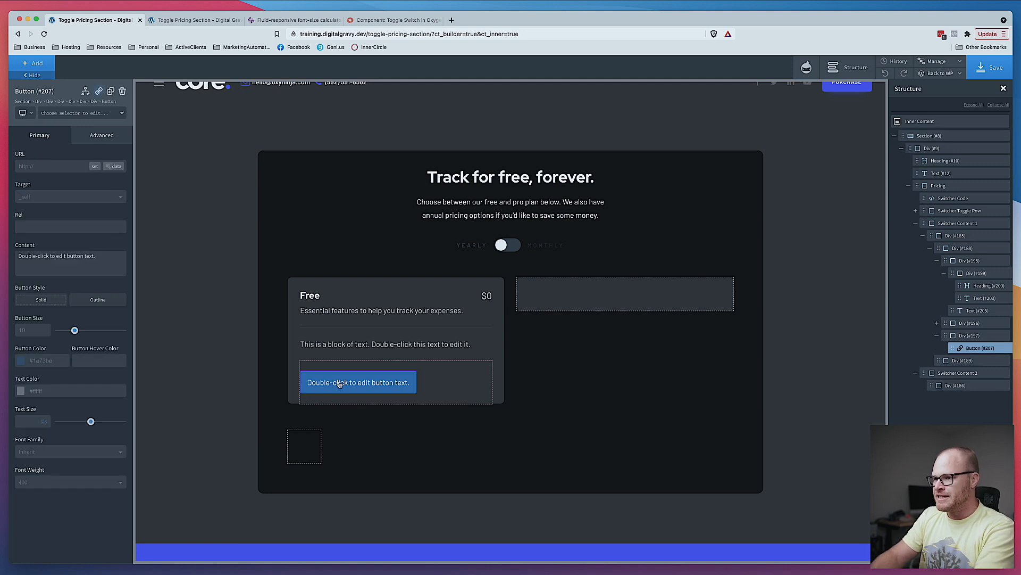
{"action": "double_click", "coordinate": [340, 384]}
{"action": "type", "text": "Download Now"}
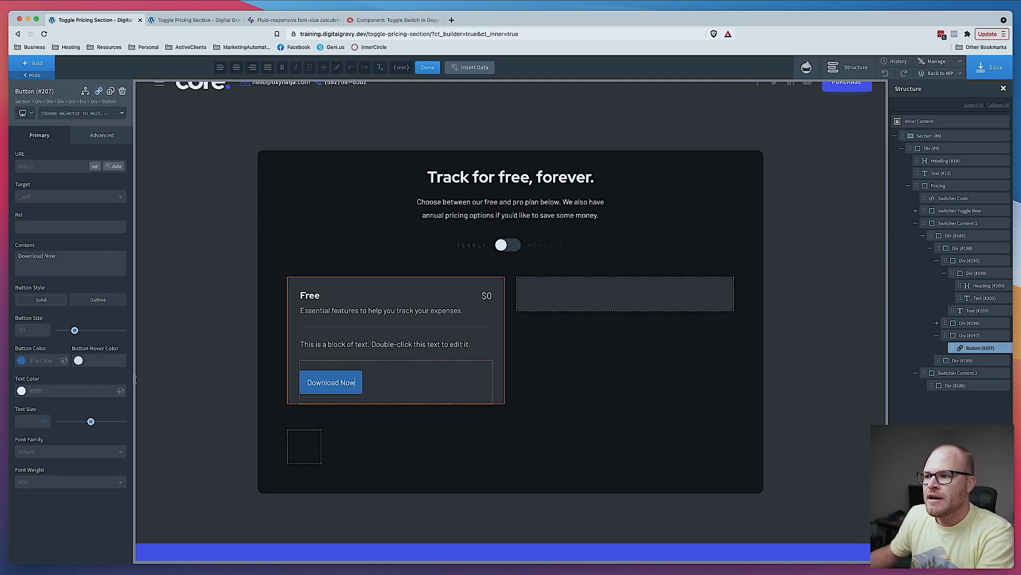
- Add the class pricing-card__button to the button
{"action": "left_click", "coordinate": [21, 360]}
{"action": "left_click", "coordinate": [84, 115]}
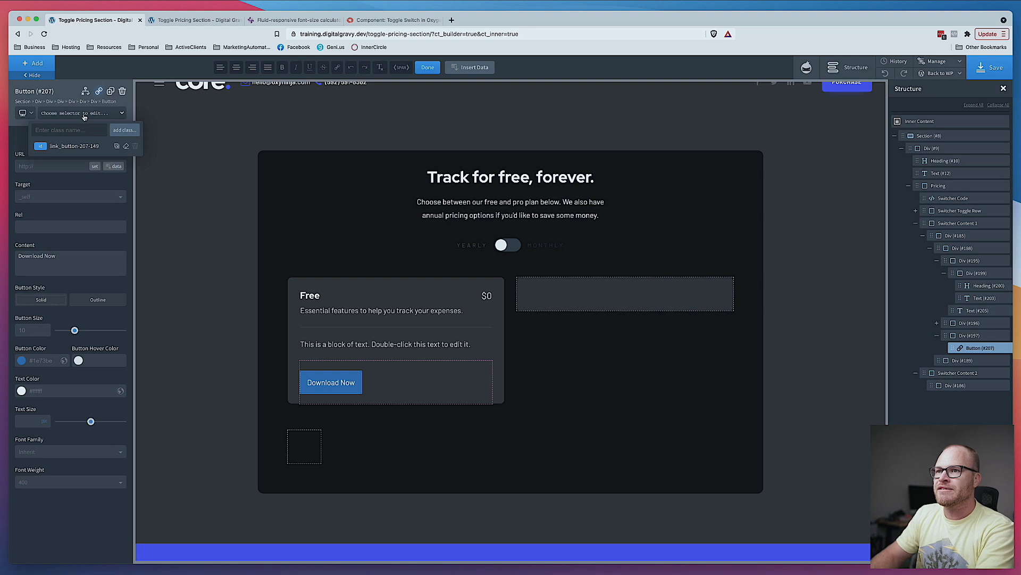
{"action": "type", "text": "pricing-card__button"}
{"action": "key", "text": "Return"}
- Set the button color to #4545d3 while comparing it with the Figma design
{"action": "left_click", "coordinate": [21, 361]}
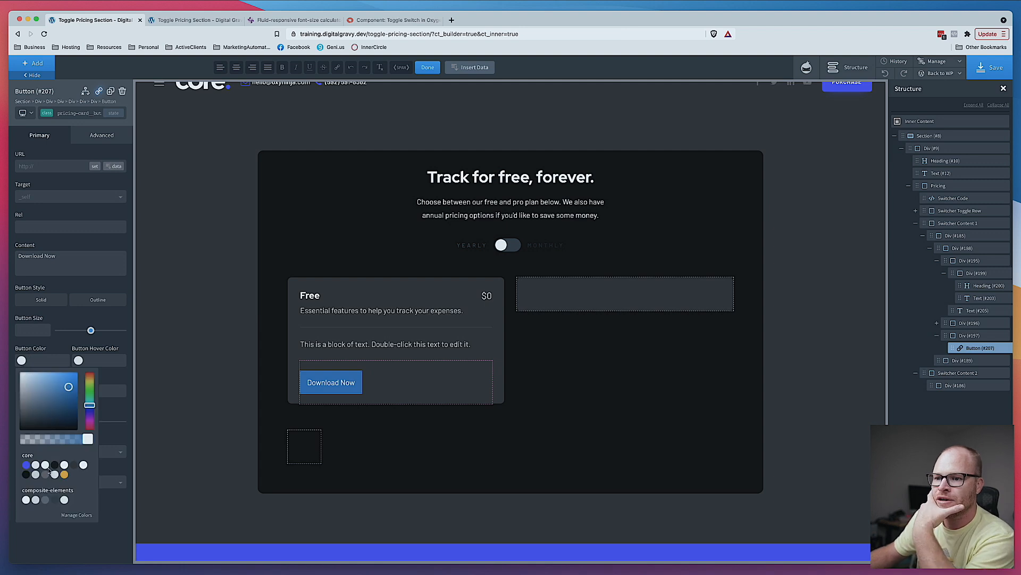
{"action": "left_click_drag", "start_coordinate": [89, 407], "coordinate": [89, 408]}
{"action": "left_click", "coordinate": [55, 379]}
{"action": "left_click_drag", "start_coordinate": [54, 378], "coordinate": [89, 412]}
{"action": "left_click", "coordinate": [89, 408]}
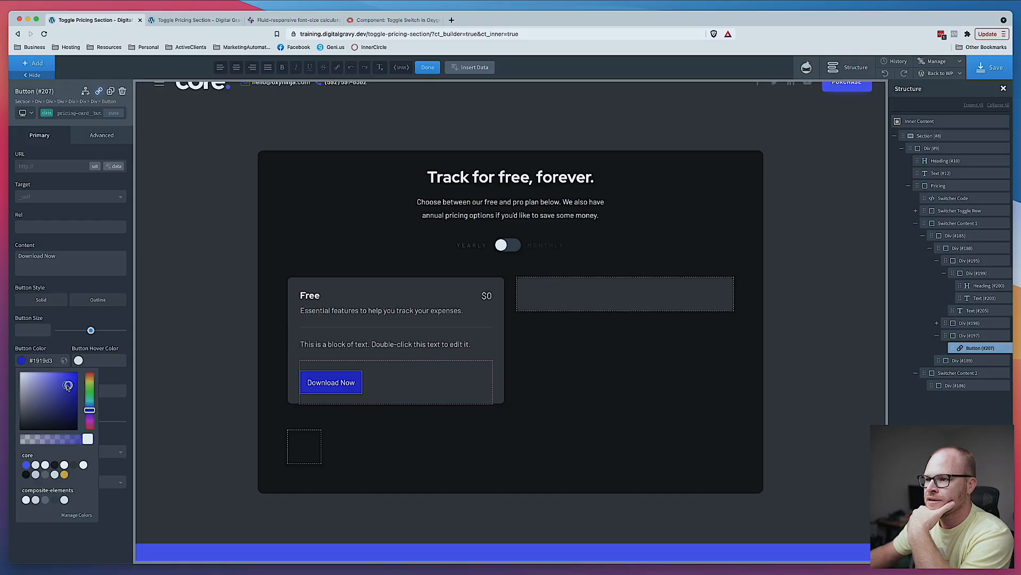
{"action": "left_click_drag", "start_coordinate": [69, 384], "coordinate": [59, 382]}
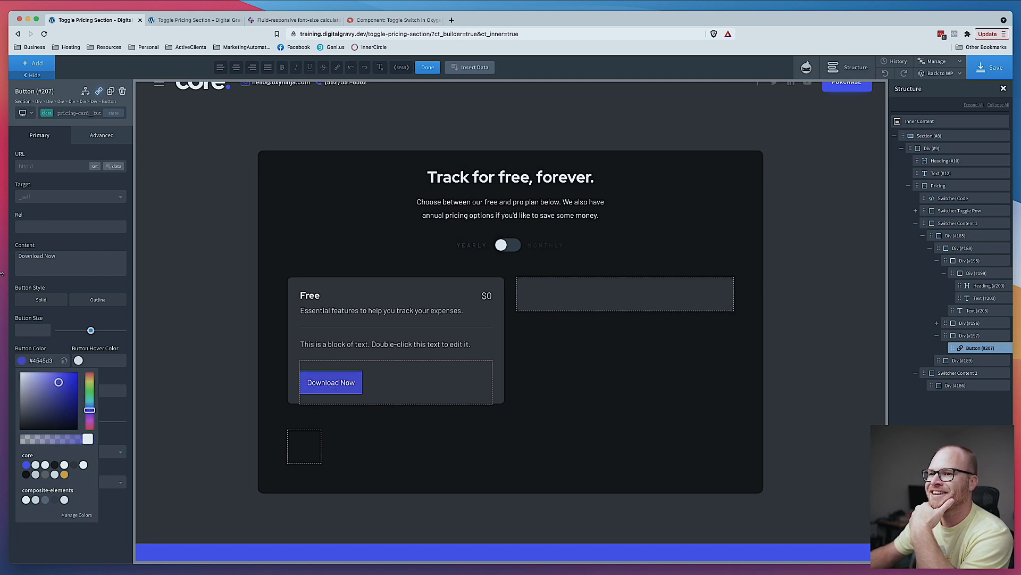
- Round the button's corners by setting a border radius on its class
{"action": "left_click", "coordinate": [92, 139]}
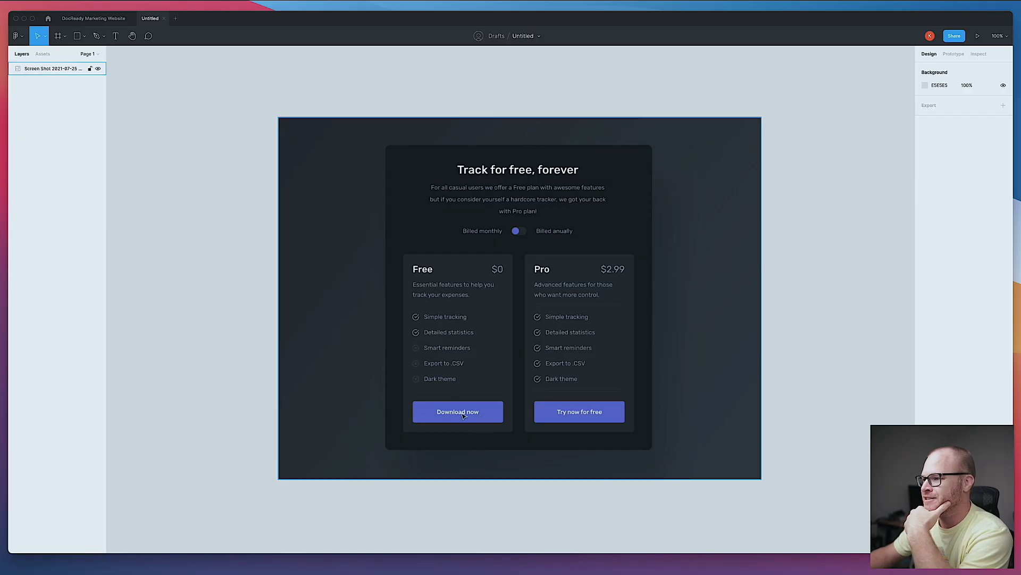
{"action": "left_click", "coordinate": [314, 532]}
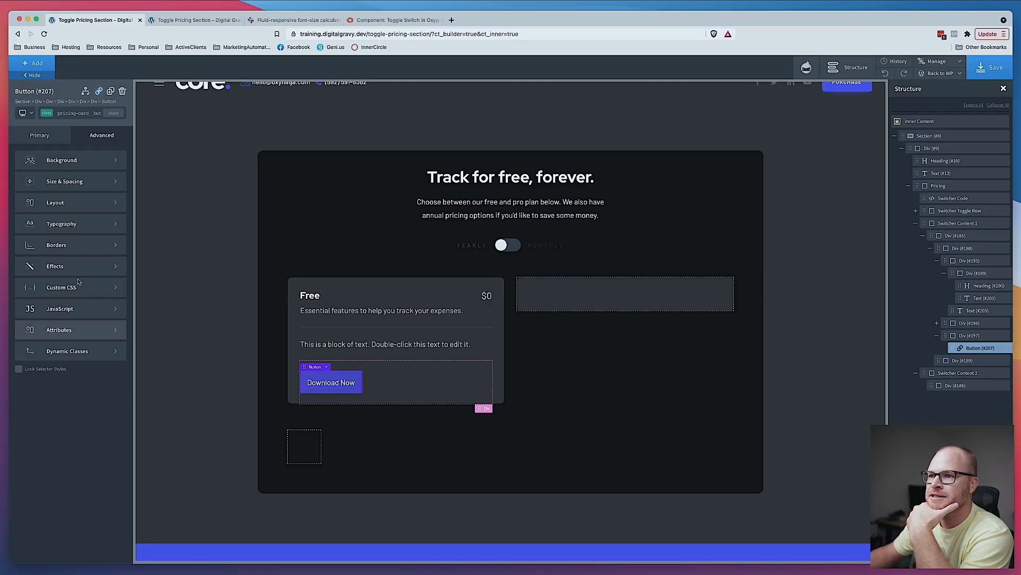
{"action": "left_click", "coordinate": [69, 245]}
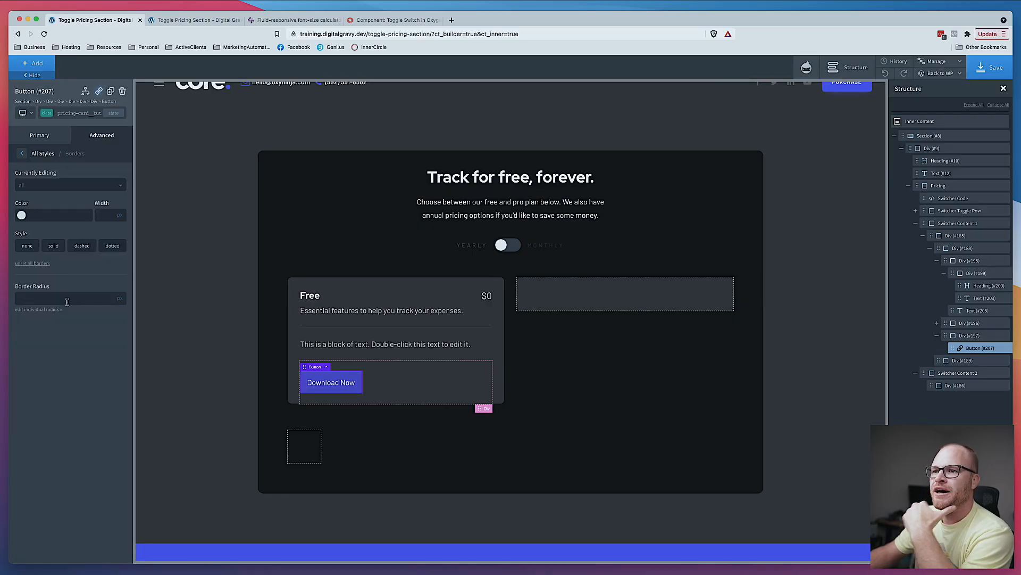
{"action": "left_click", "coordinate": [117, 308]}
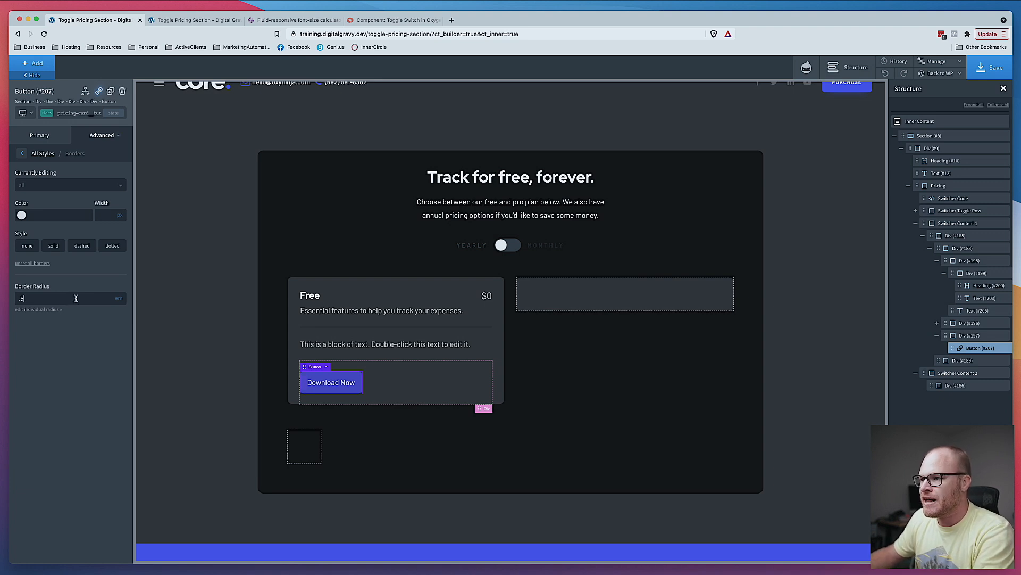
{"action": "left_click", "coordinate": [107, 137]}
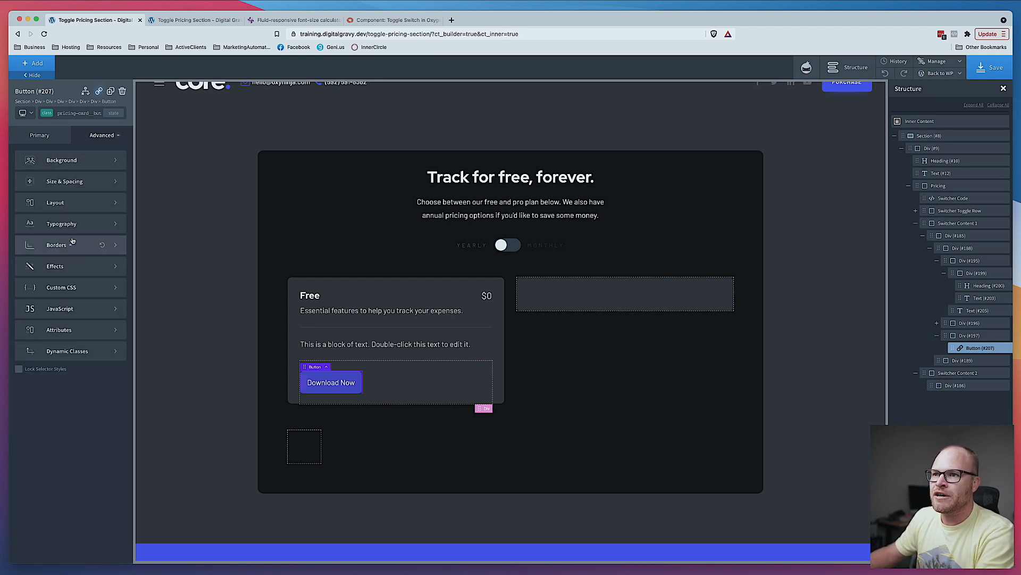
- Set the button's line height to 1.1
{"action": "left_click", "coordinate": [49, 223]}
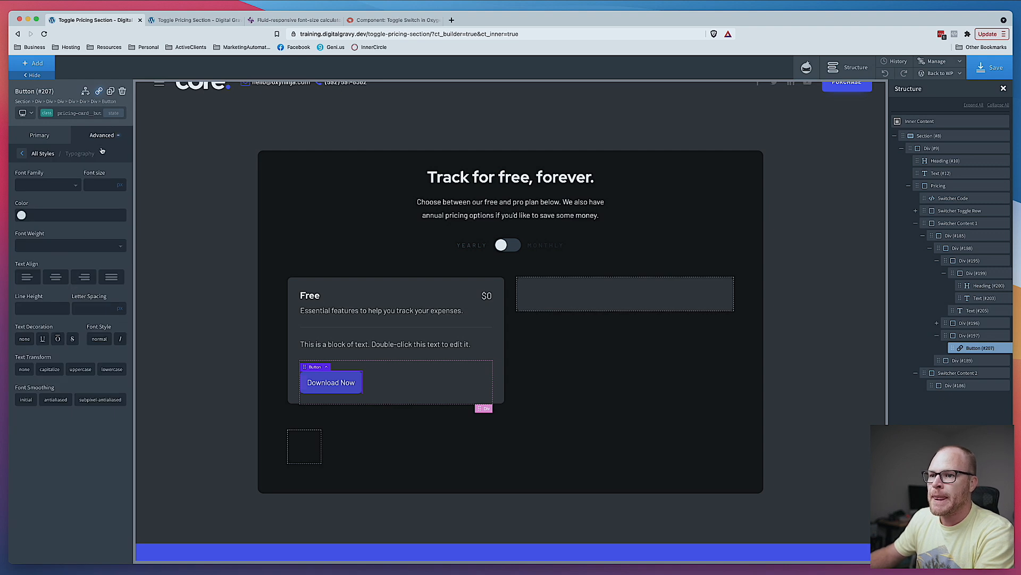
{"action": "left_click", "coordinate": [41, 307]}
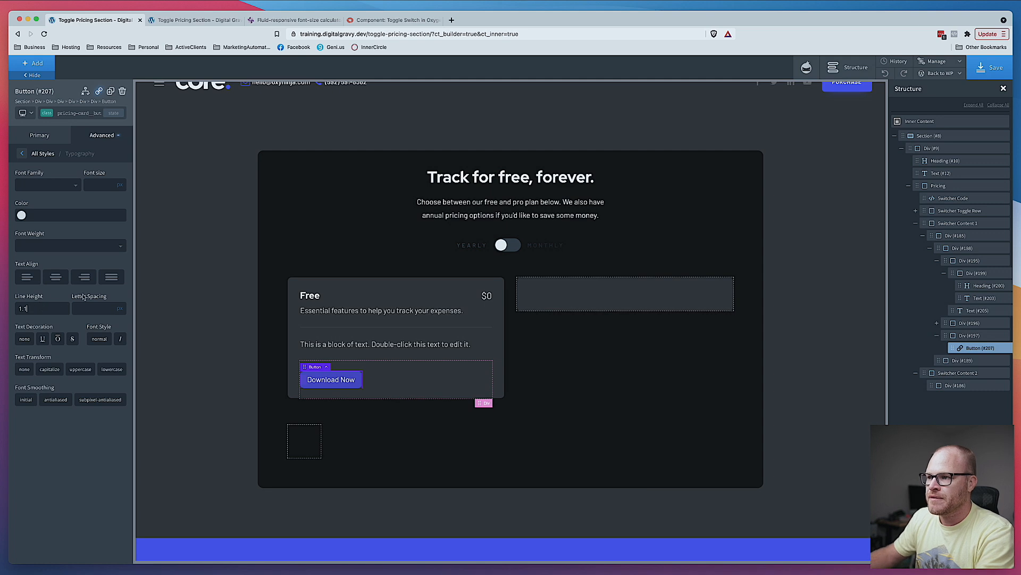
{"action": "left_click", "coordinate": [109, 137]}
- Set the button's padding to 1 on top and bottom and 2 on left and right
{"action": "left_click", "coordinate": [75, 182]}
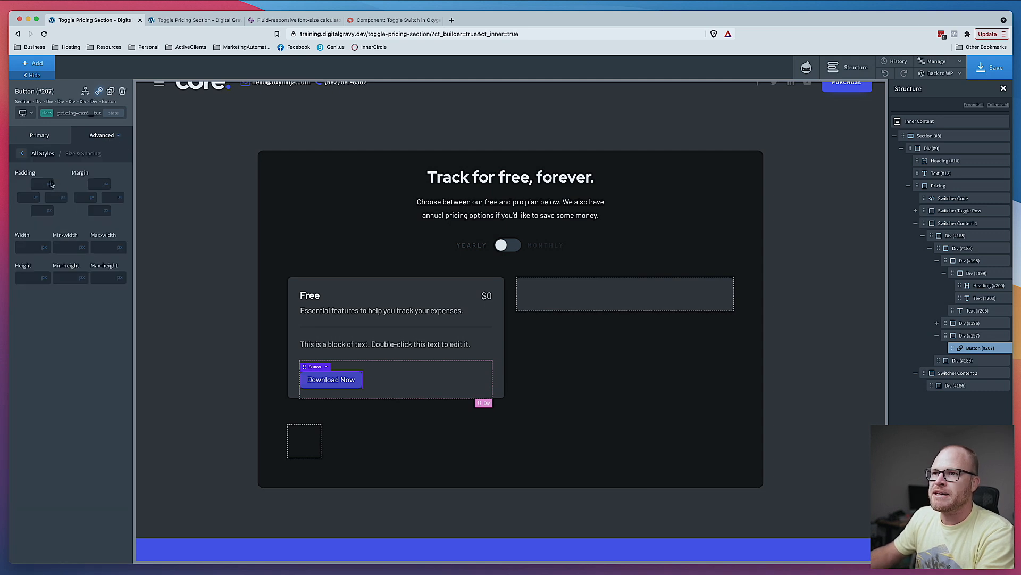
{"action": "left_click", "coordinate": [53, 193]}
{"action": "left_click", "coordinate": [35, 185]}
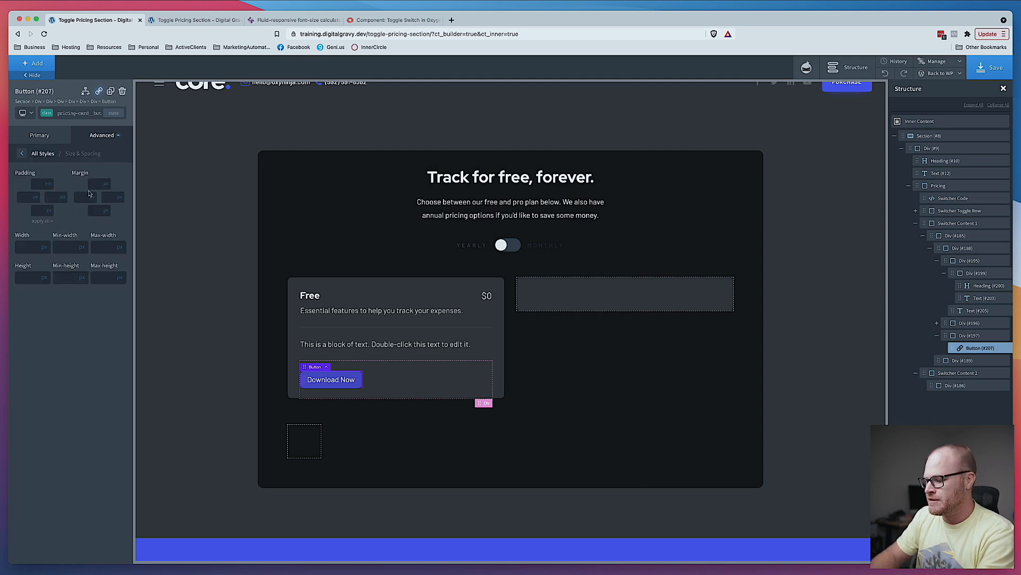
{"action": "type", "text": "1"}
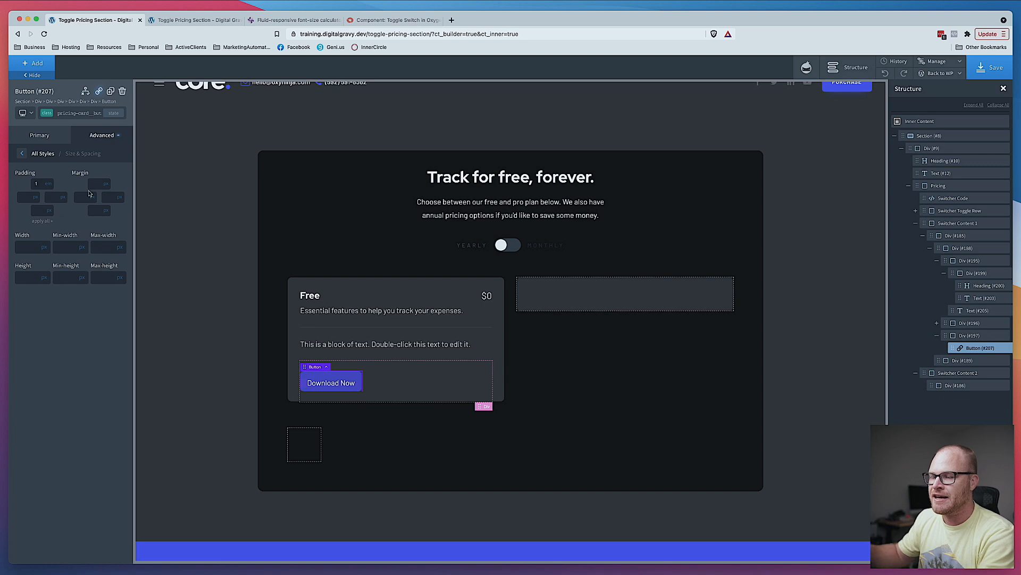
{"action": "left_click", "coordinate": [45, 223]}
{"action": "left_click", "coordinate": [31, 201]}
{"action": "type", "text": "2"}
{"action": "double_click", "coordinate": [54, 198]}
{"action": "type", "text": "2"}
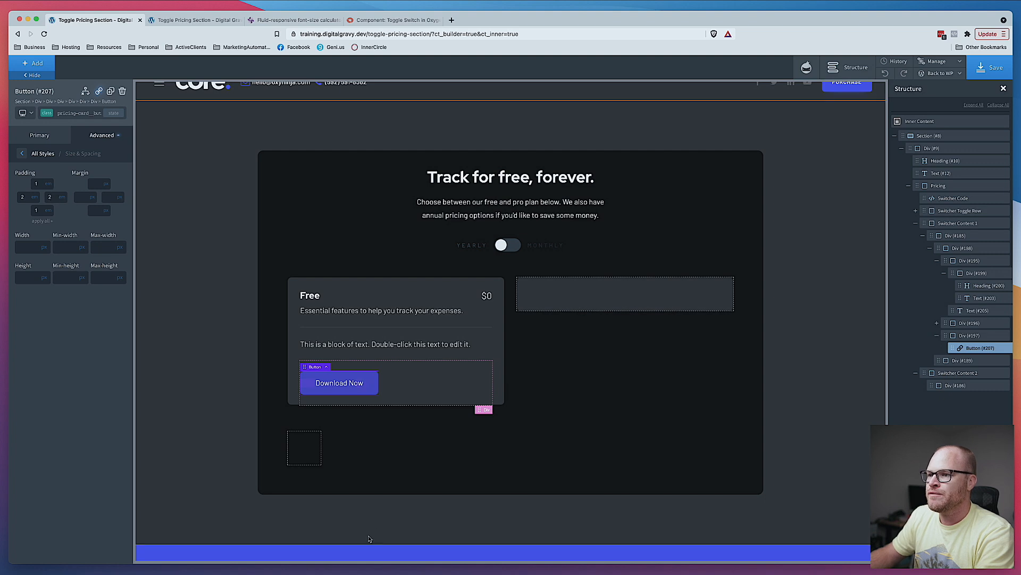
- Set the button color to #5959d1
{"action": "left_click", "coordinate": [440, 384]}
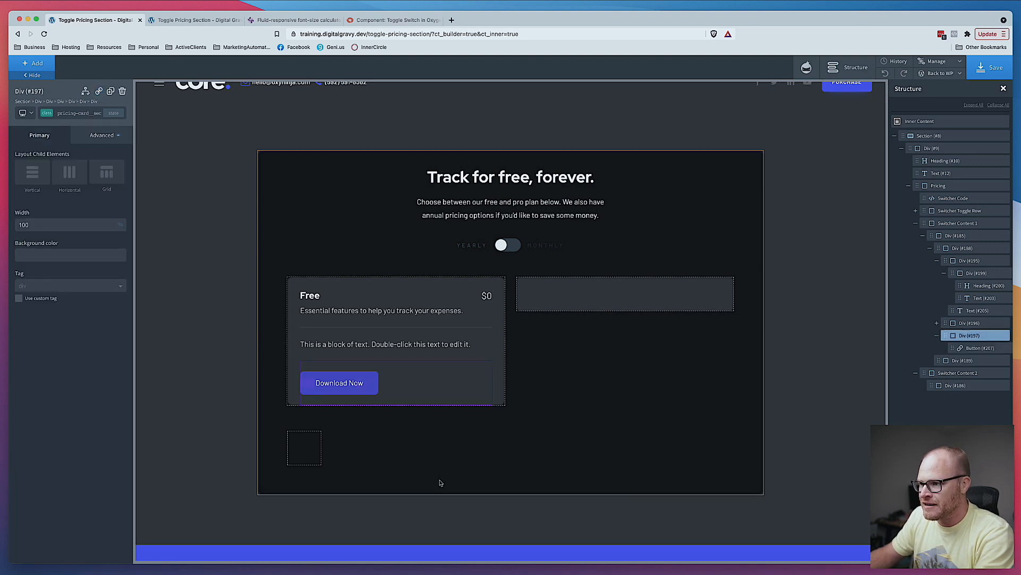
{"action": "left_click", "coordinate": [366, 381]}
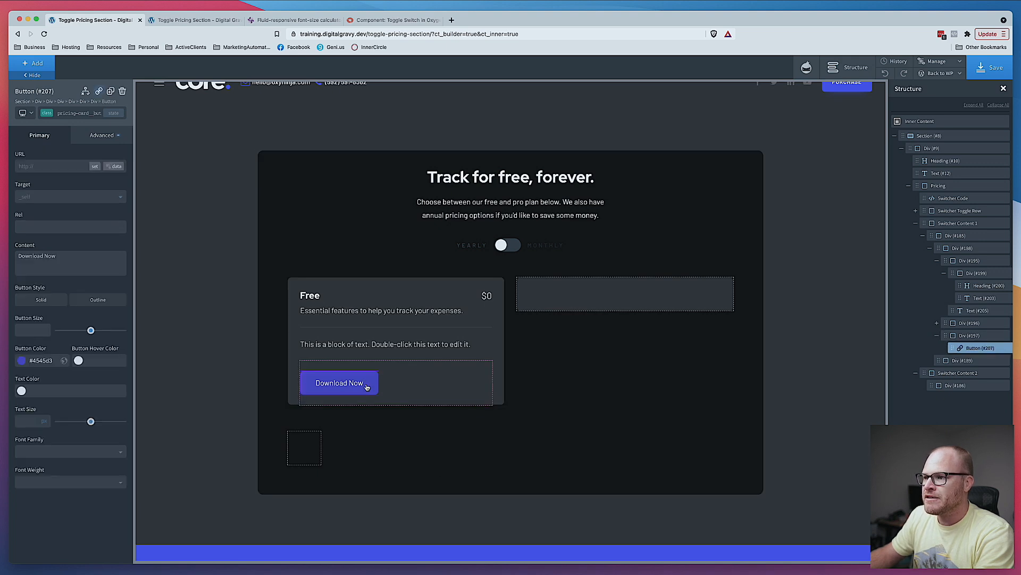
{"action": "left_click", "coordinate": [21, 360]}
{"action": "left_click", "coordinate": [49, 383]}
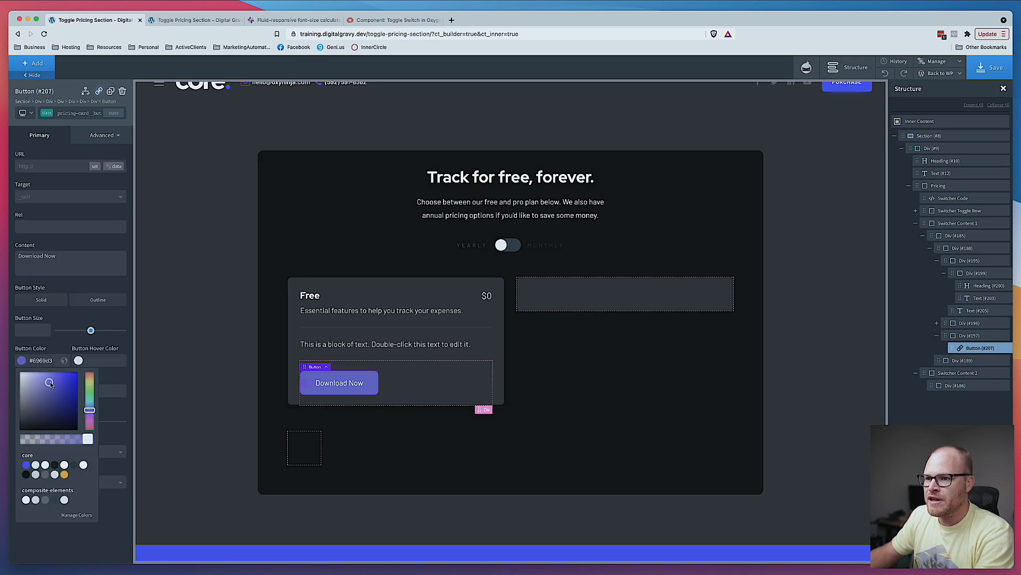
{"action": "left_click_drag", "start_coordinate": [50, 385], "coordinate": [52, 382]}
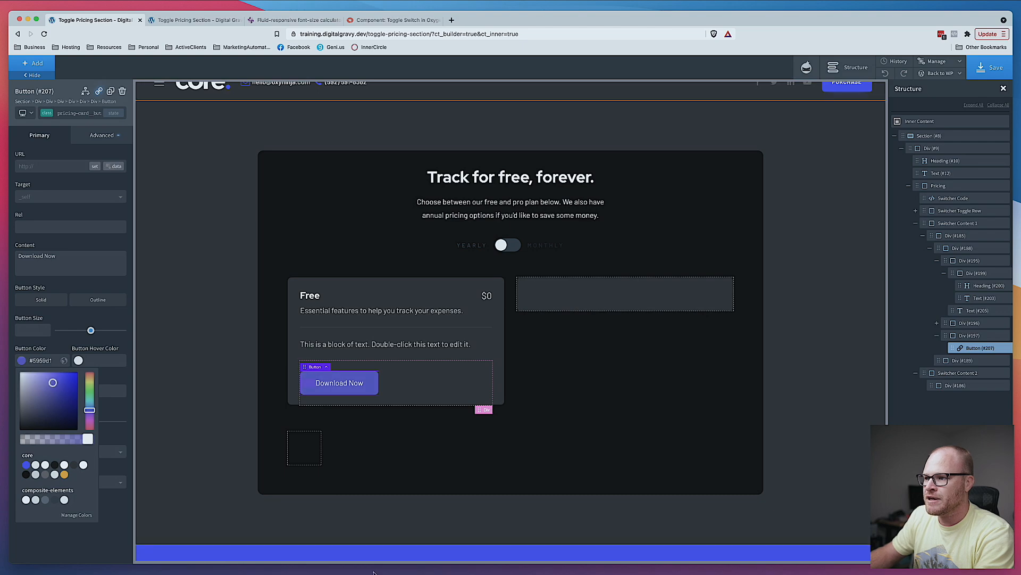
{"action": "left_click", "coordinate": [390, 574]}
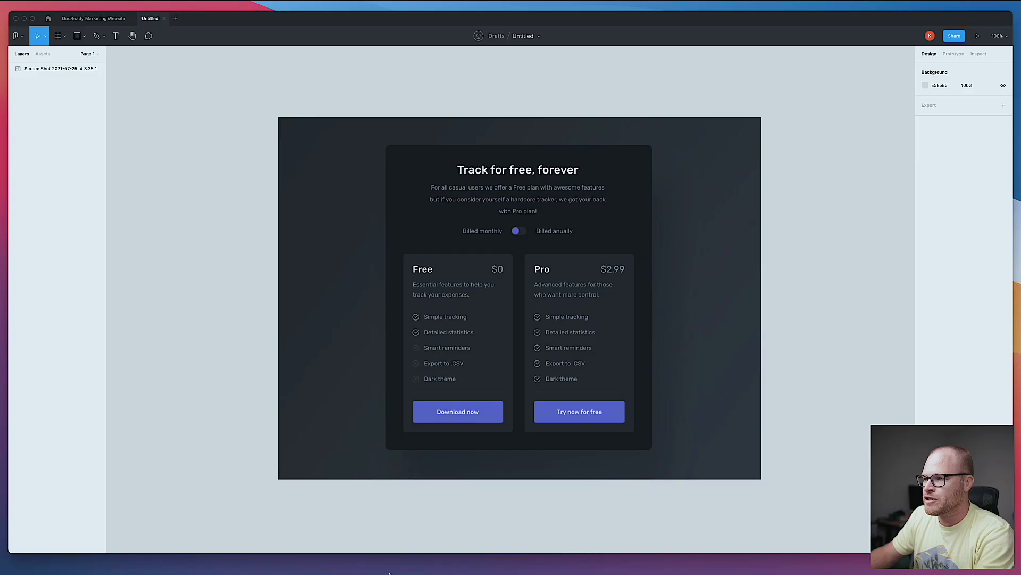
{"action": "left_click", "coordinate": [227, 570]}
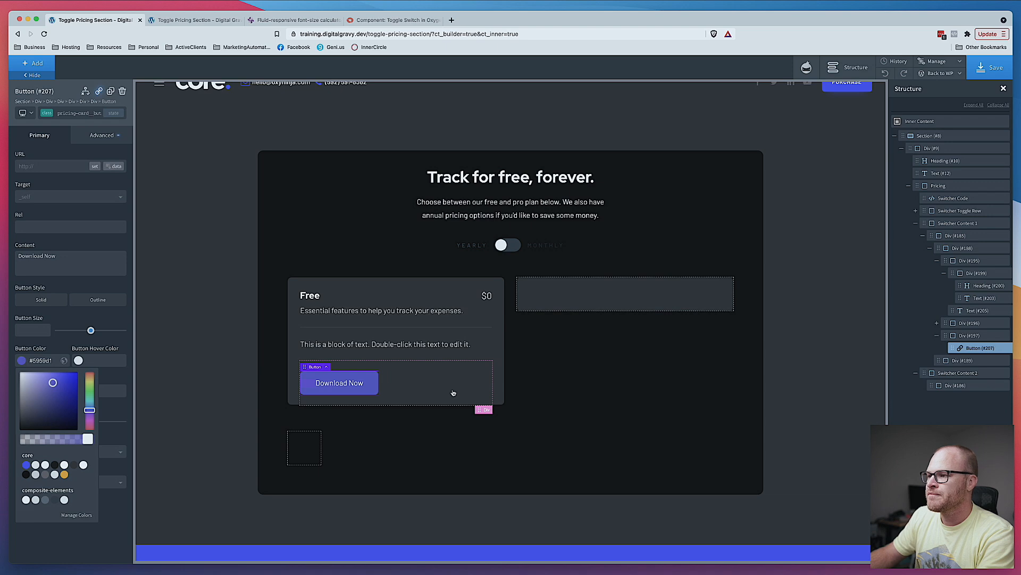
{"action": "left_click", "coordinate": [555, 393]}
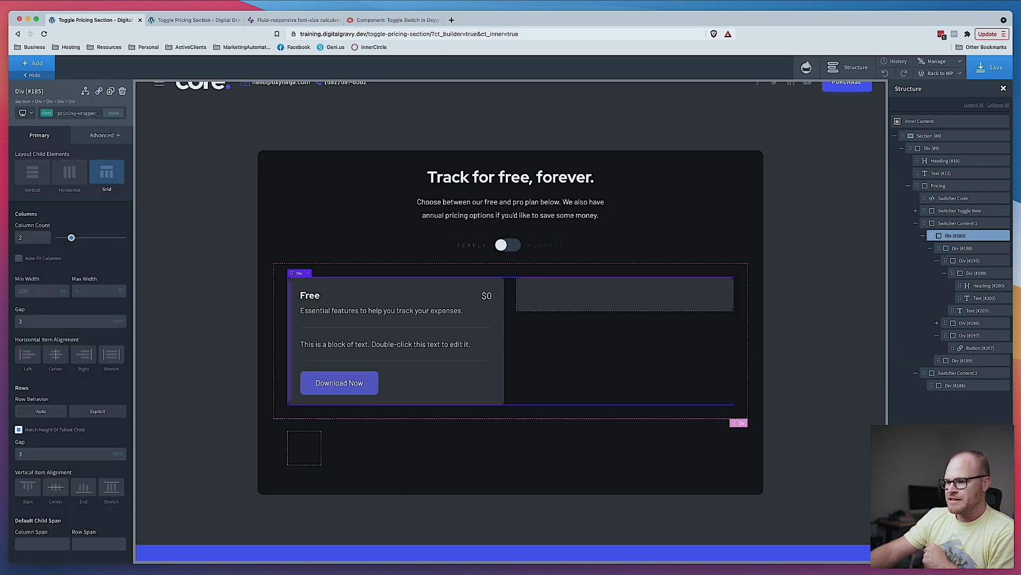
- Set the button's width to 100%
{"action": "left_click", "coordinate": [390, 571]}
{"action": "key", "text": "super+Tab"}
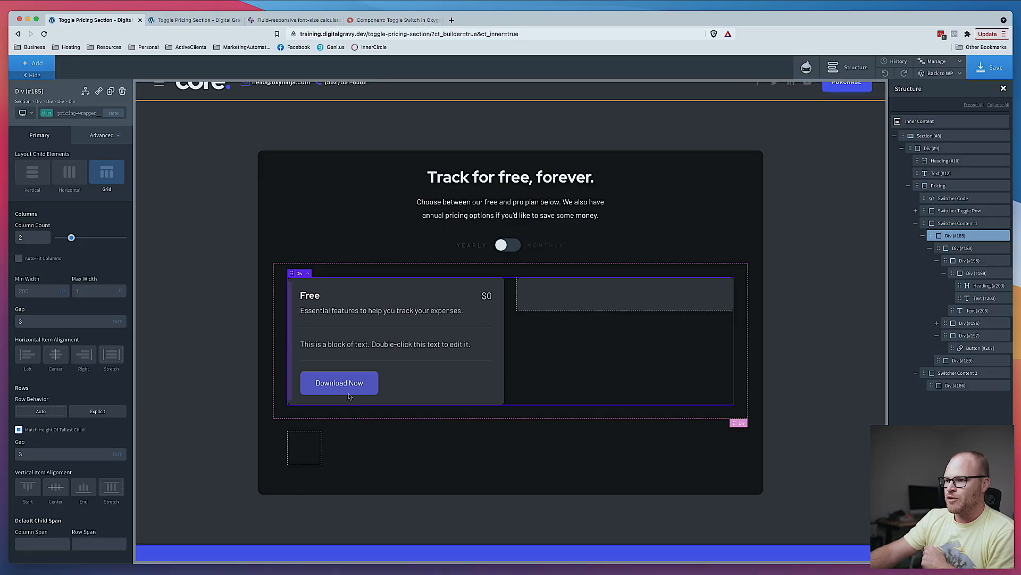
{"action": "left_click", "coordinate": [357, 392]}
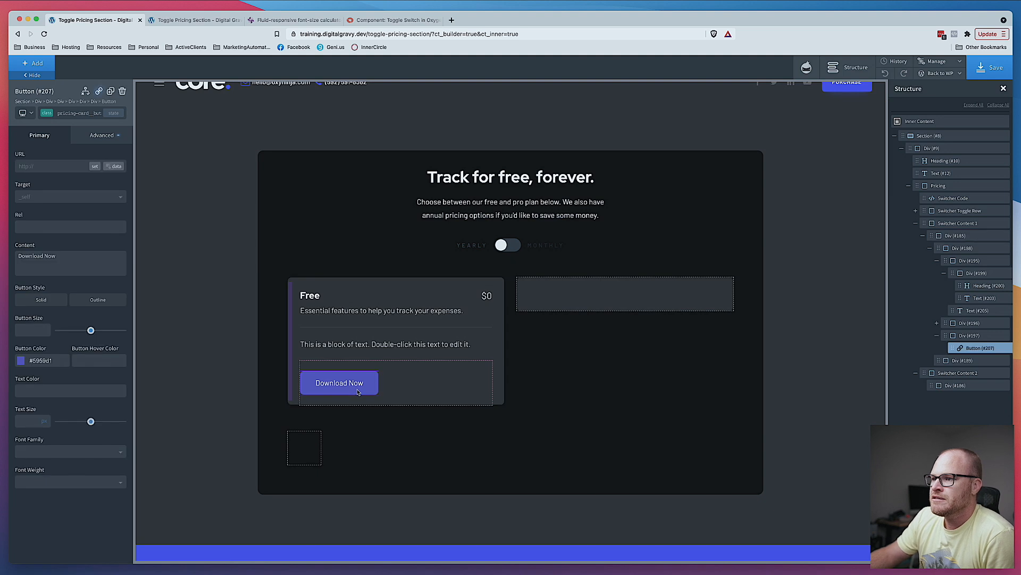
{"action": "left_click", "coordinate": [93, 135]}
{"action": "left_click", "coordinate": [78, 182]}
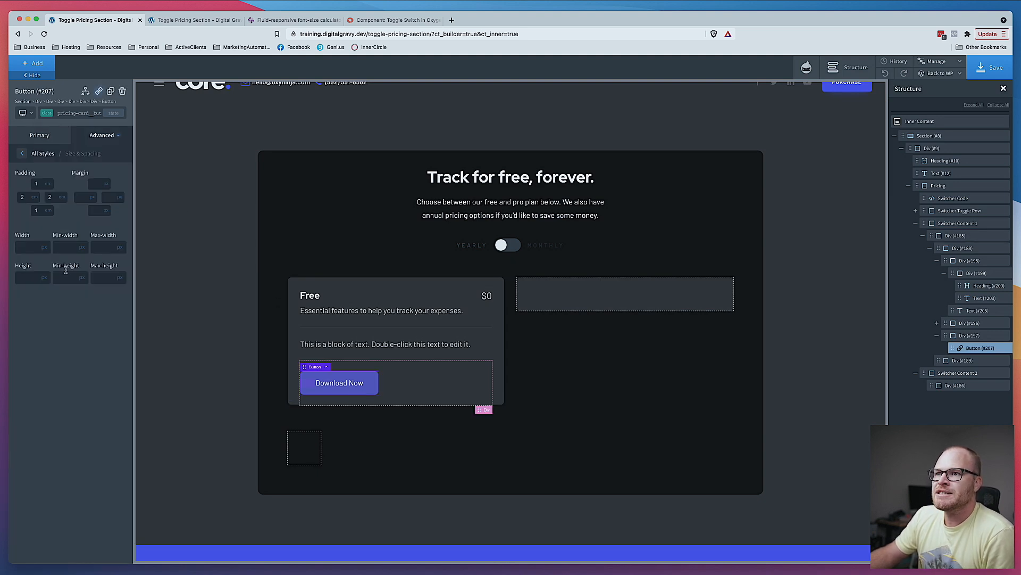
{"action": "left_click", "coordinate": [45, 249]}
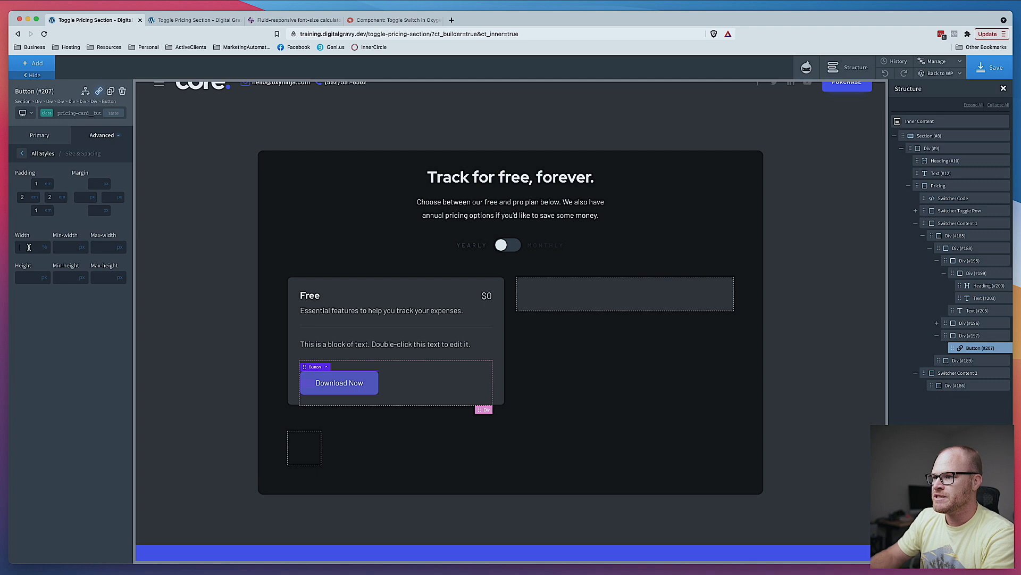
{"action": "type", "text": "100"}
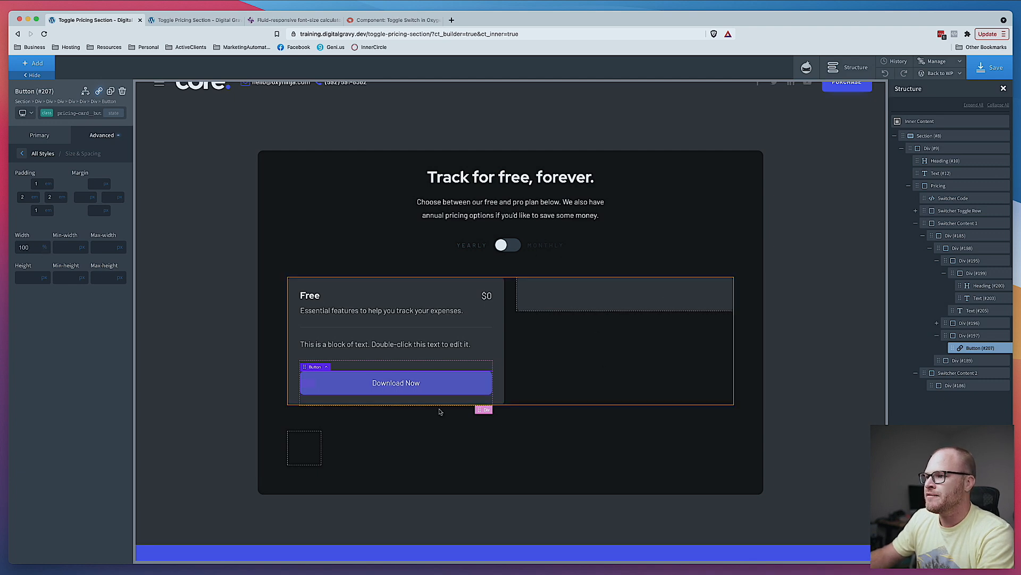
- Compare the full-width button with the Figma design and open the button's typography settings
{"action": "left_click", "coordinate": [380, 574]}
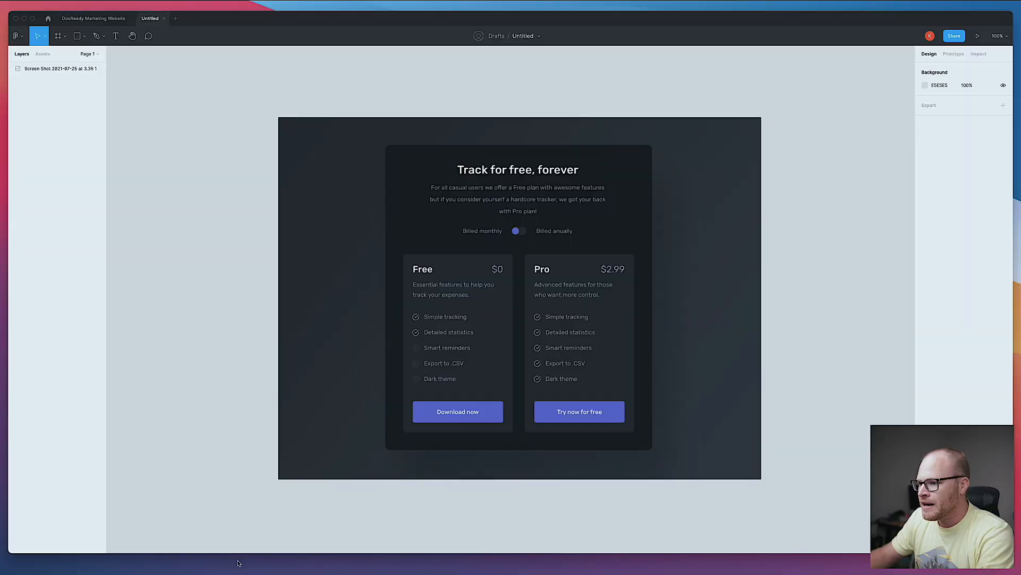
{"action": "left_click", "coordinate": [223, 566]}
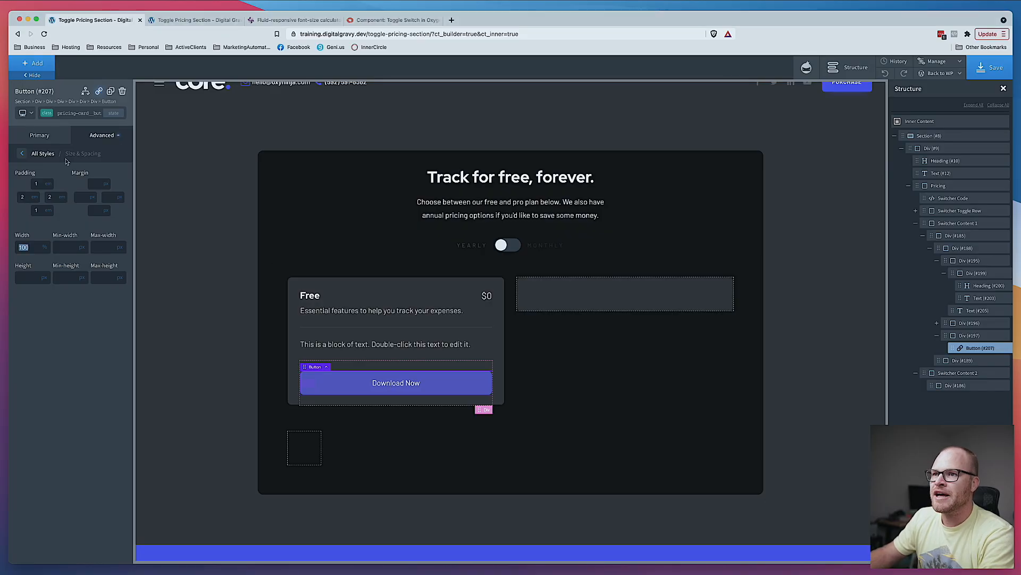
{"action": "left_click", "coordinate": [22, 154]}
{"action": "left_click", "coordinate": [62, 223]}
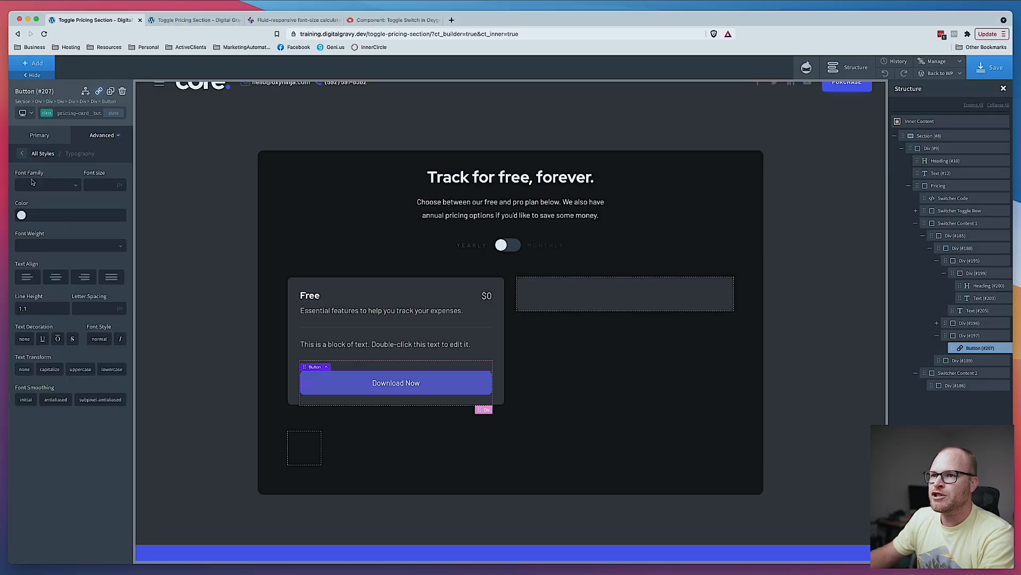
{"action": "left_click", "coordinate": [24, 153]}
{"action": "left_click", "coordinate": [69, 224]}
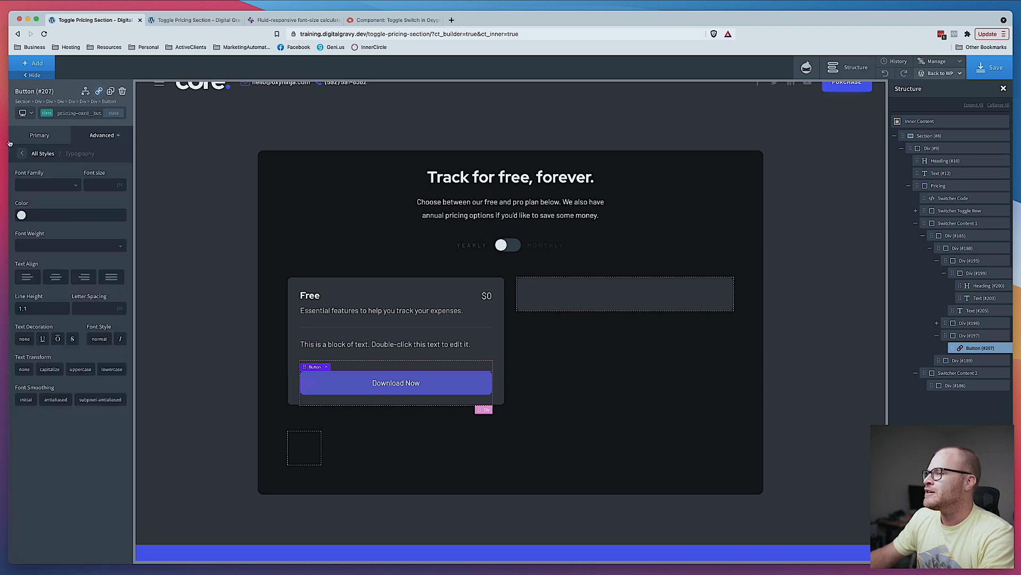
- Set the fluid font-size calculator range from 1.4 to 1.6 rem to generate a clamp value
{"action": "left_click", "coordinate": [287, 20]}
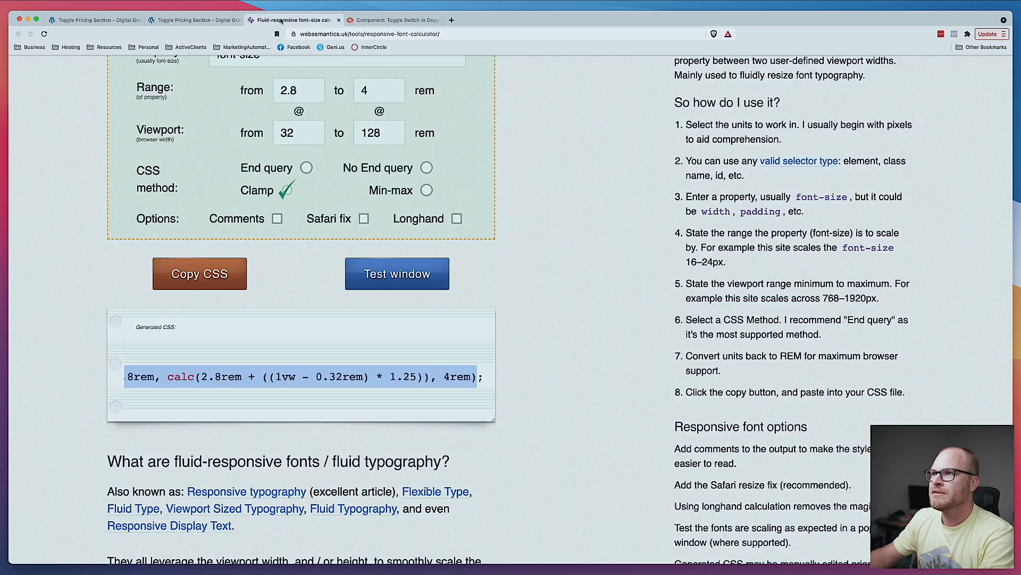
{"action": "scroll", "coordinate": [307, 281], "scroll_direction": "up", "scroll_amount": 3}
{"action": "double_click", "coordinate": [306, 241]}
{"action": "type", "text": "1.4"}
{"action": "double_click", "coordinate": [370, 234]}
{"action": "type", "text": "1.8"}
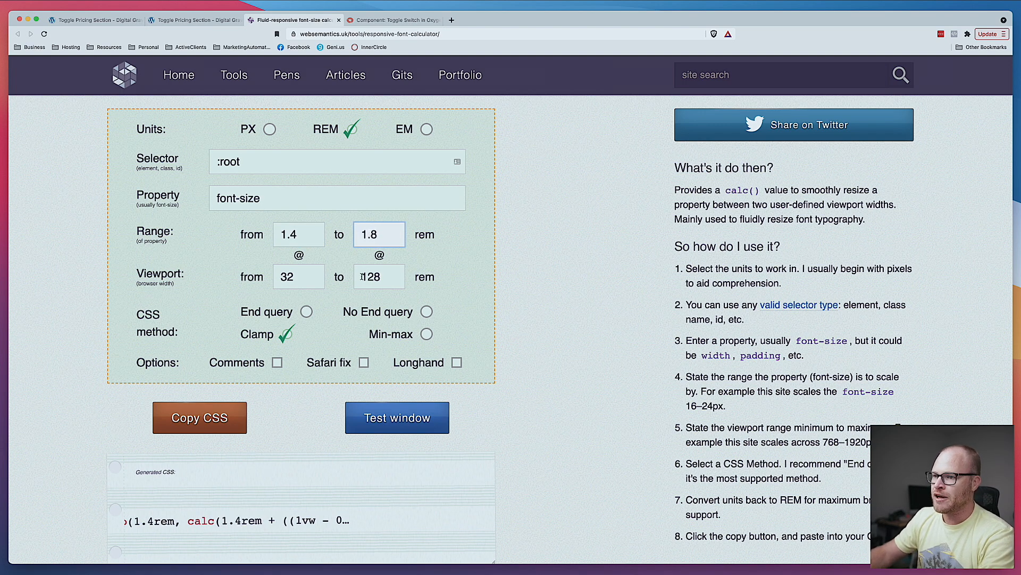
{"action": "scroll", "coordinate": [382, 231], "scroll_direction": "down", "scroll_amount": 4}
{"action": "key", "text": "BackSpace"}
{"action": "type", "text": "6"}
{"action": "left_click", "coordinate": [429, 404]}
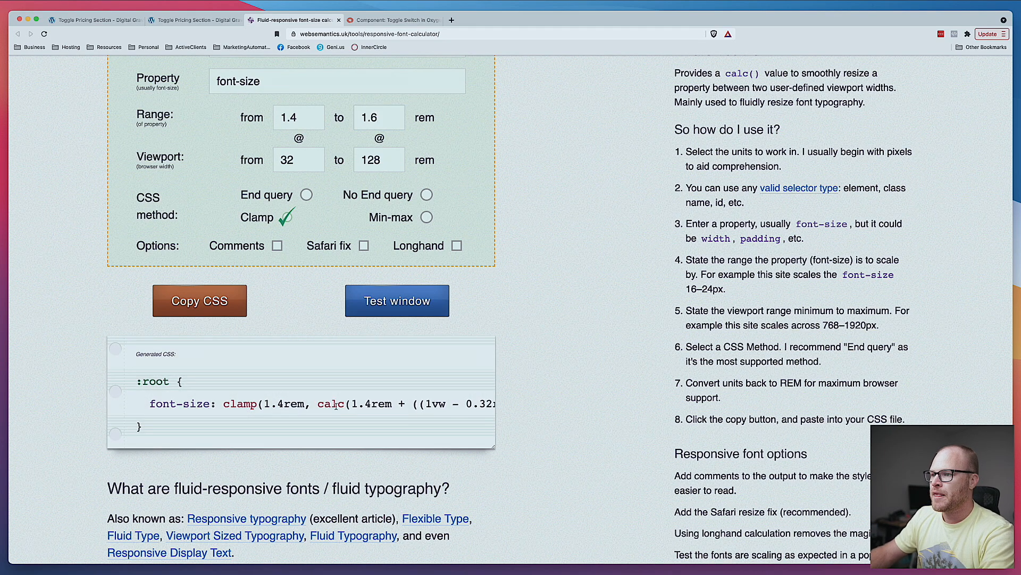
- Copy the generated clamp expression and paste it as the button's font size
{"action": "left_click_drag", "start_coordinate": [223, 404], "coordinate": [480, 405]}
{"action": "left_click", "coordinate": [198, 17]}
{"action": "left_click", "coordinate": [99, 20]}
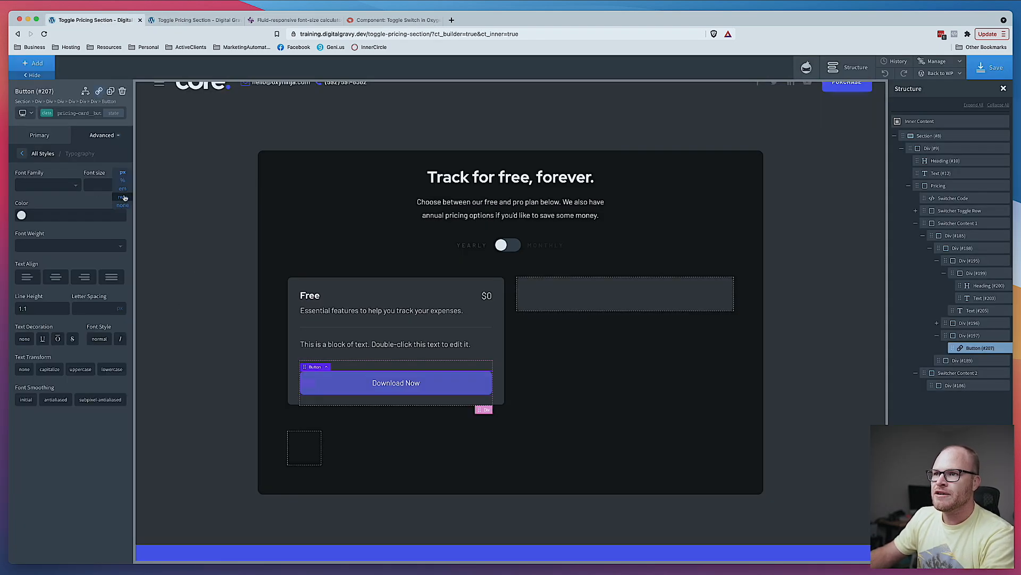
{"action": "left_click", "coordinate": [101, 186]}
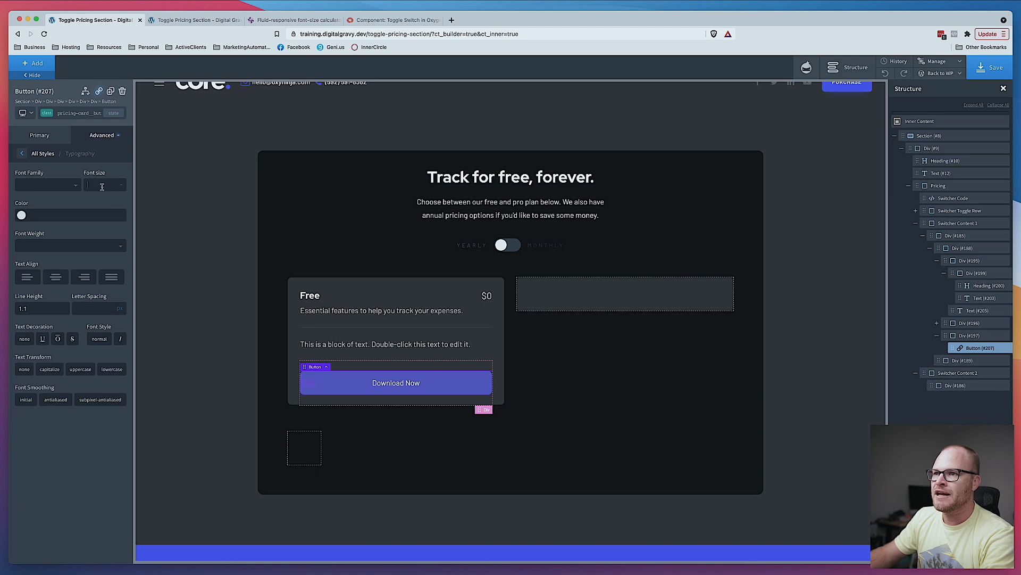
{"action": "key", "text": "super+v"}
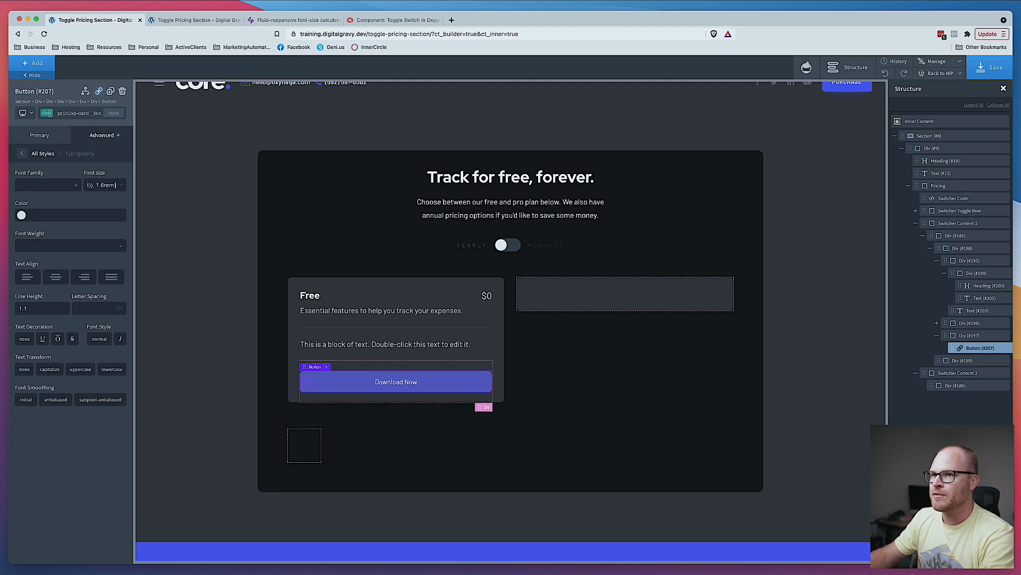
- Preview the button at the smallest screen breakpoint, then return to the all-devices view
{"action": "left_click", "coordinate": [25, 114]}
{"action": "left_click", "coordinate": [41, 176]}
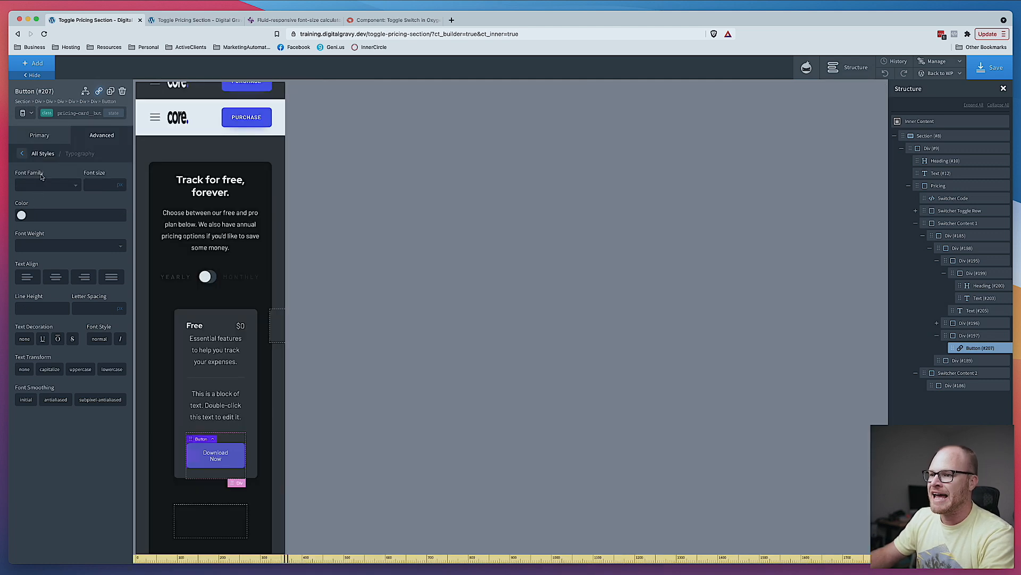
{"action": "left_click", "coordinate": [21, 113]}
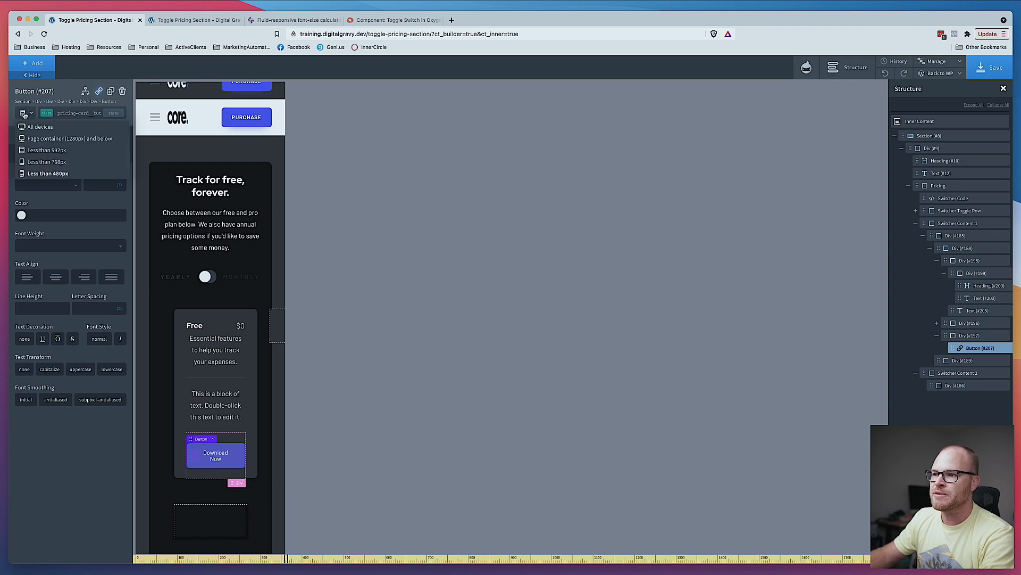
{"action": "left_click", "coordinate": [42, 128]}
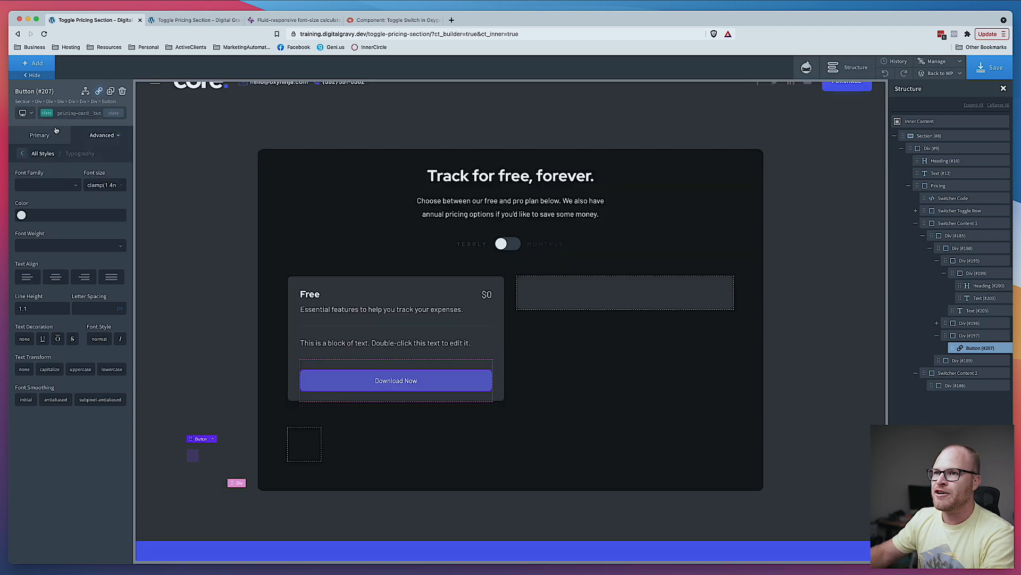
- For the pricing wrapper below 768px, switch to a grid layout with column and row gaps of 3 rem
{"action": "left_click", "coordinate": [579, 350]}
{"action": "left_click", "coordinate": [23, 113]}
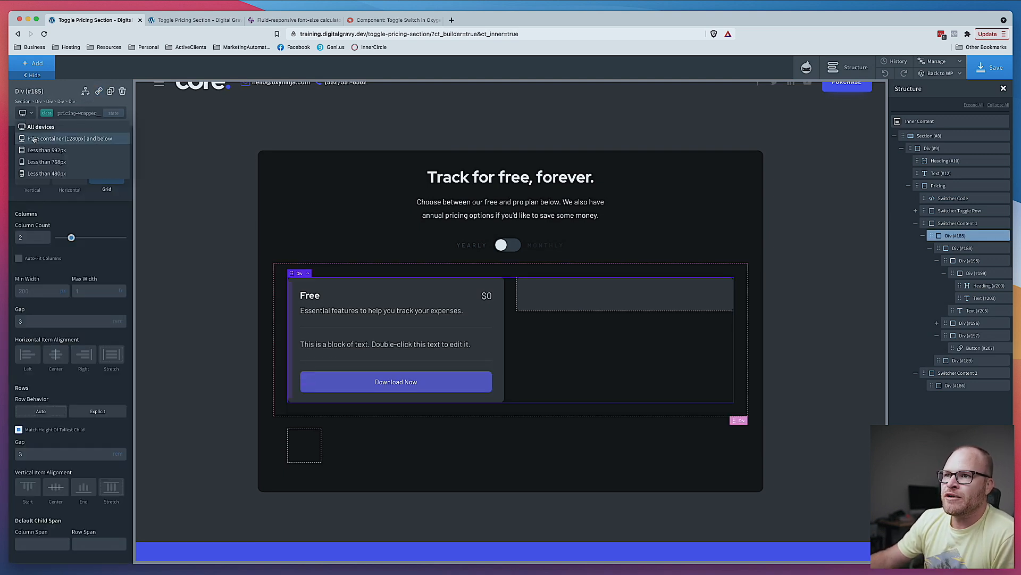
{"action": "left_click", "coordinate": [39, 161]}
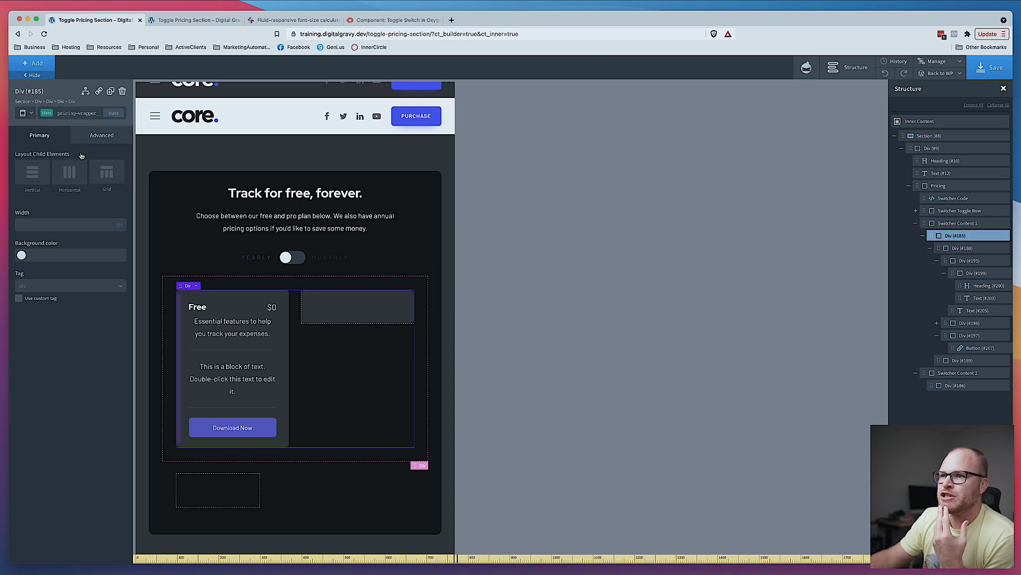
{"action": "left_click", "coordinate": [106, 172]}
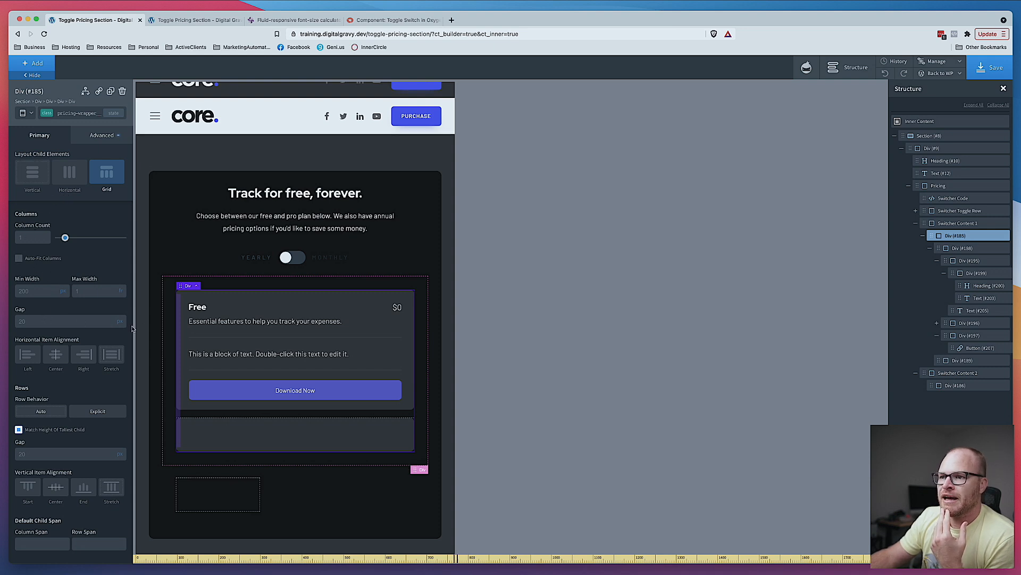
{"action": "left_click", "coordinate": [121, 322]}
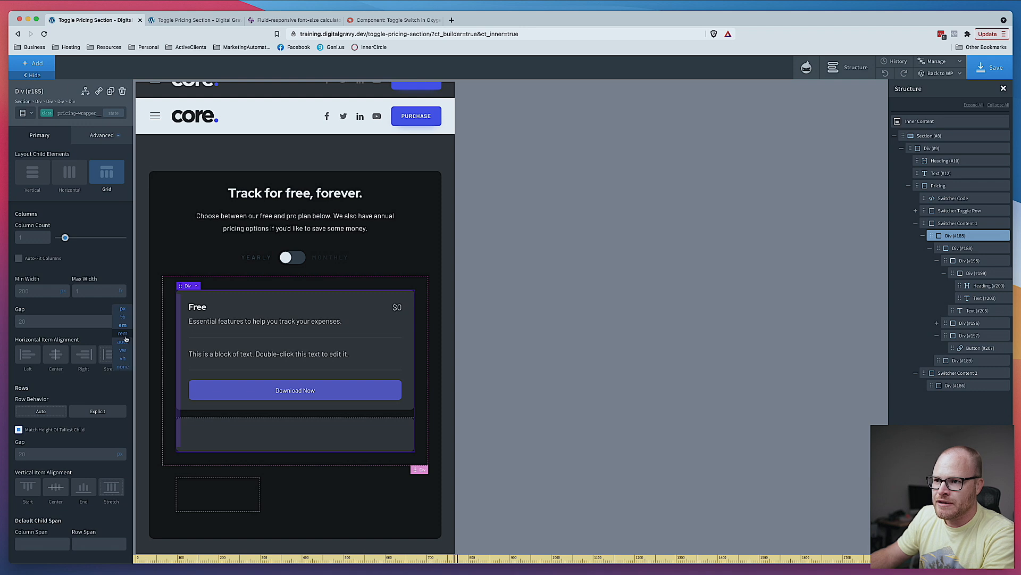
{"action": "left_click", "coordinate": [123, 333]}
{"action": "left_click", "coordinate": [69, 322]}
{"action": "type", "text": "3"}
{"action": "scroll", "coordinate": [103, 375], "scroll_direction": "down", "scroll_amount": 5}
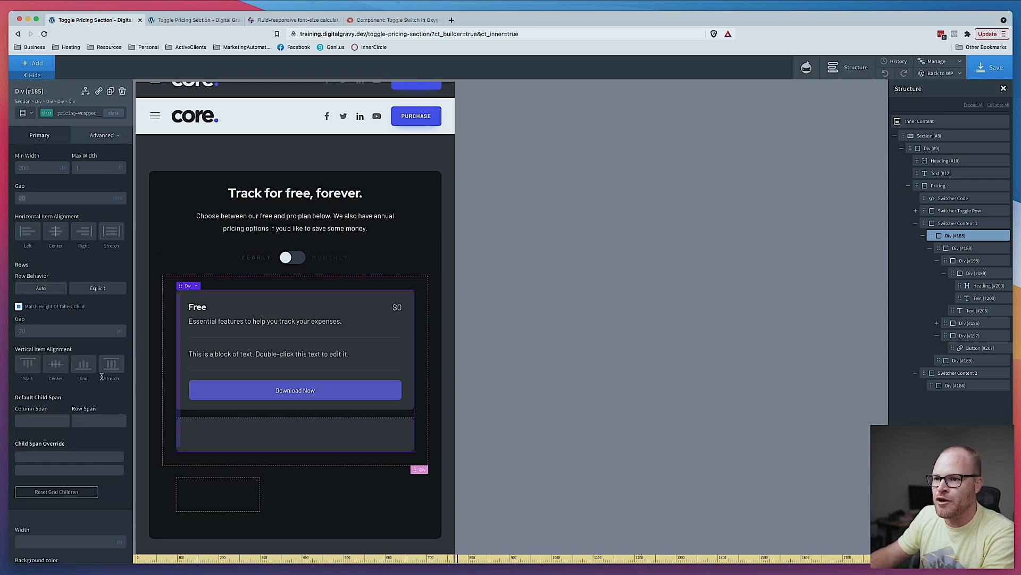
{"action": "left_click", "coordinate": [52, 327]}
{"action": "type", "text": "3"}
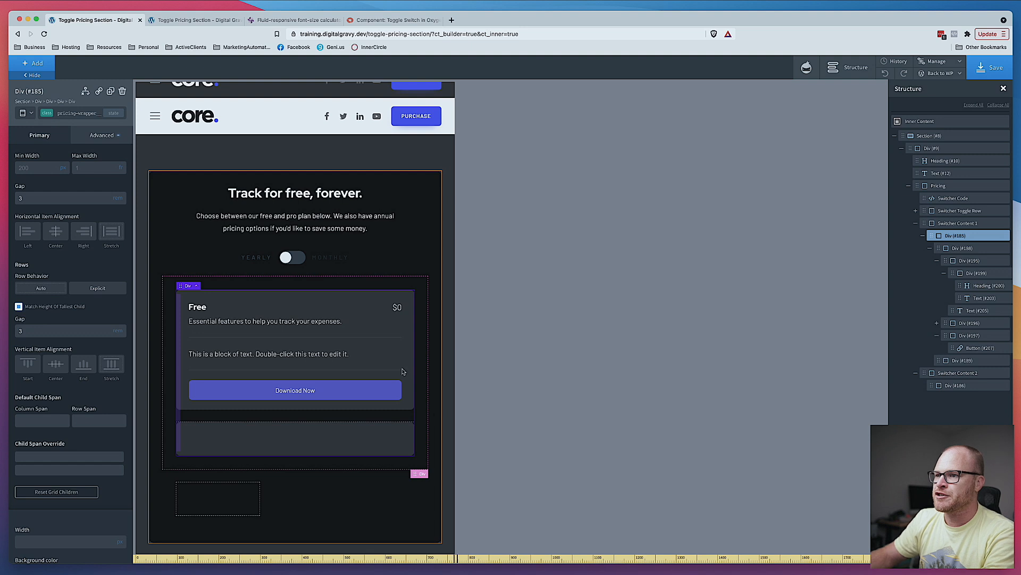
- Return to the all-devices view and compare the pricing layout with the Figma design
{"action": "left_click", "coordinate": [23, 113]}
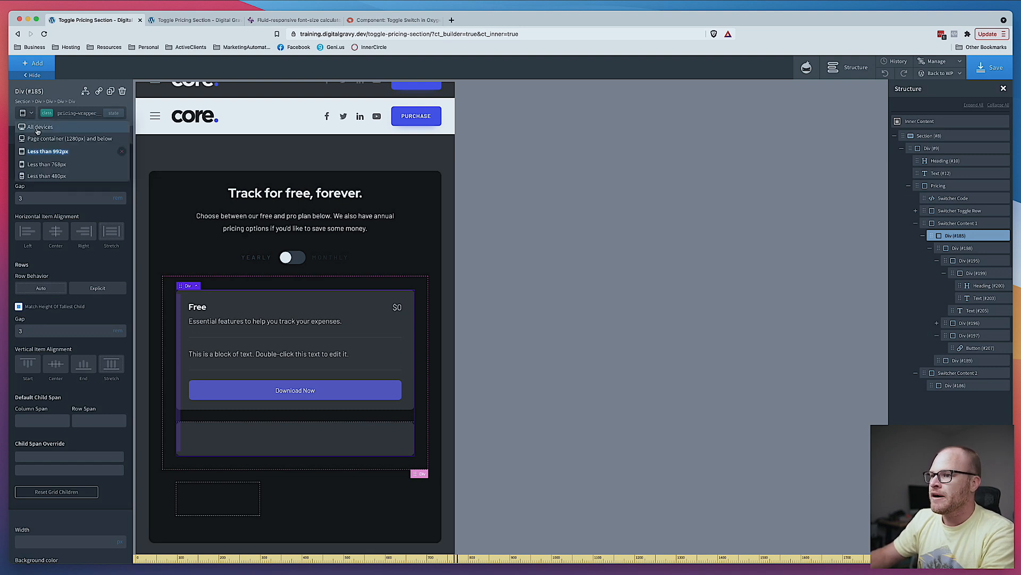
{"action": "left_click", "coordinate": [37, 127]}
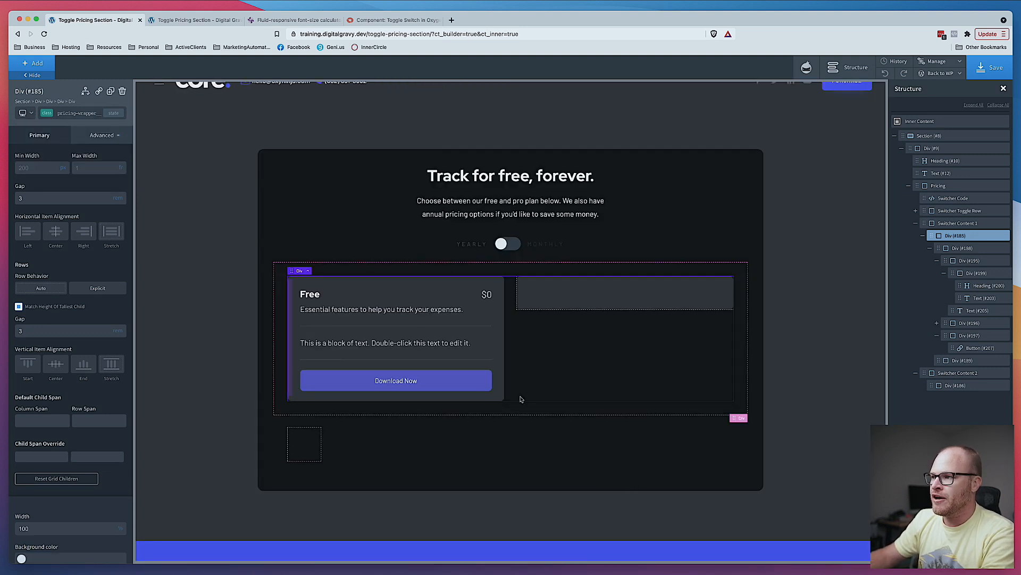
{"action": "left_click", "coordinate": [773, 397]}
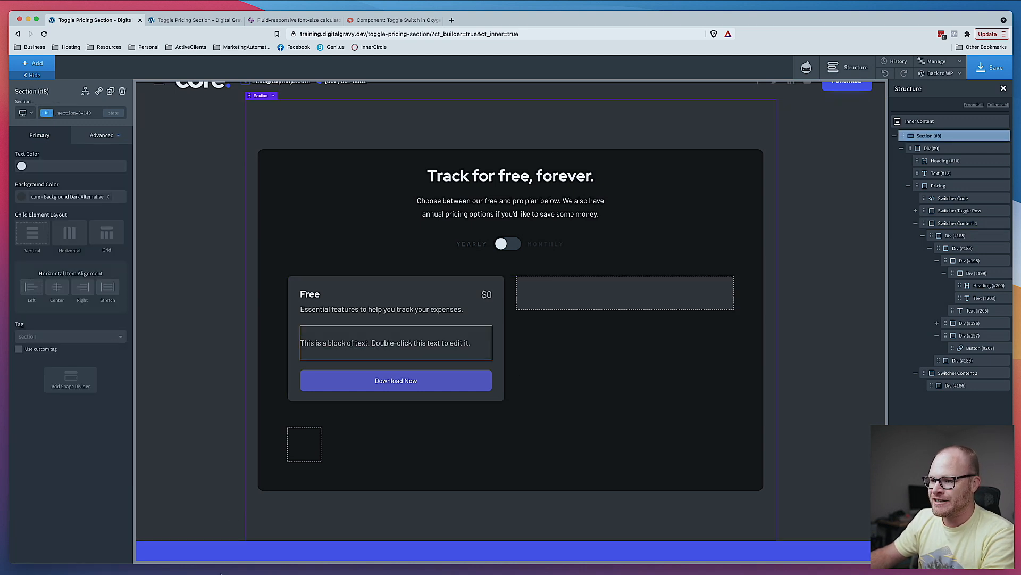
{"action": "left_click", "coordinate": [381, 573]}
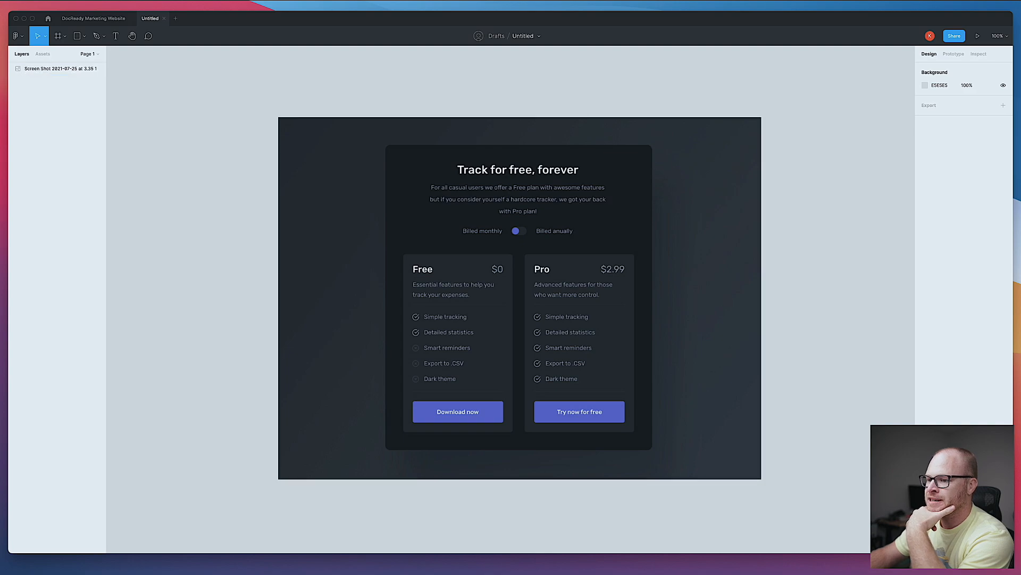
{"action": "left_click", "coordinate": [228, 570]}
- Open thenounproject.com in a new browser tab
{"action": "key", "text": "super+t"}
{"action": "type", "text": "the"}
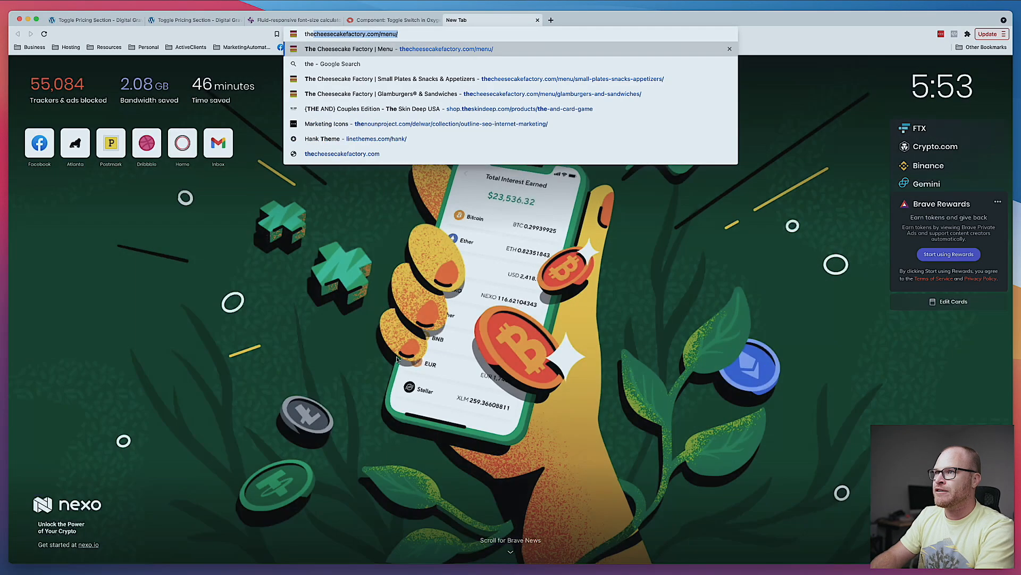
{"action": "type", "text": "nouncontent"}
{"action": "key", "text": "BackSpace"}
{"action": "key", "text": "BackSpace"}
{"action": "key", "text": "BackSpace"}
{"action": "key", "text": "BackSpace"}
{"action": "key", "text": "BackSpace"}
{"action": "key", "text": "BackSpace"}
{"action": "key", "text": "BackSpace"}
{"action": "type", "text": "com"}
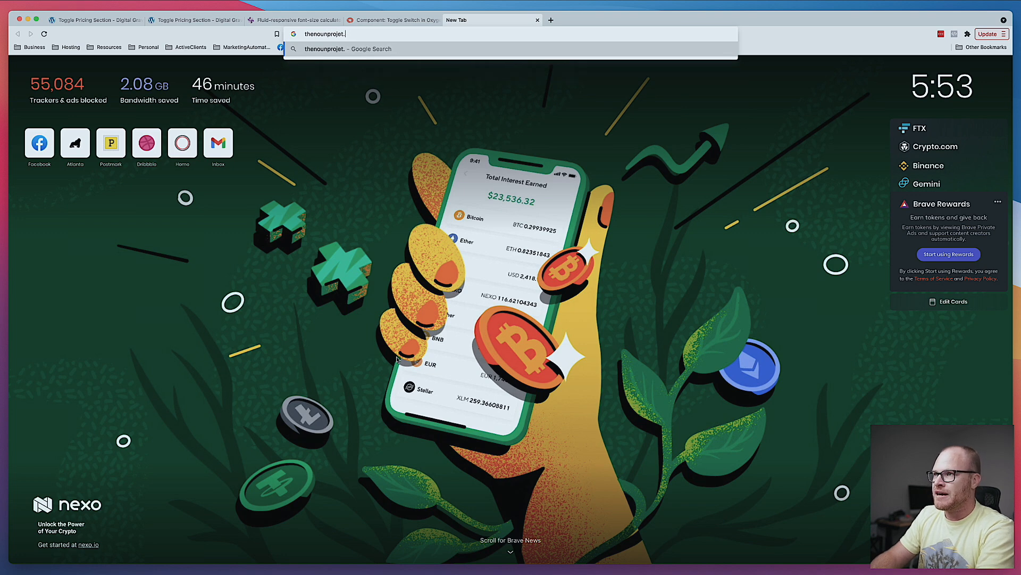
{"action": "key", "text": "Return"}
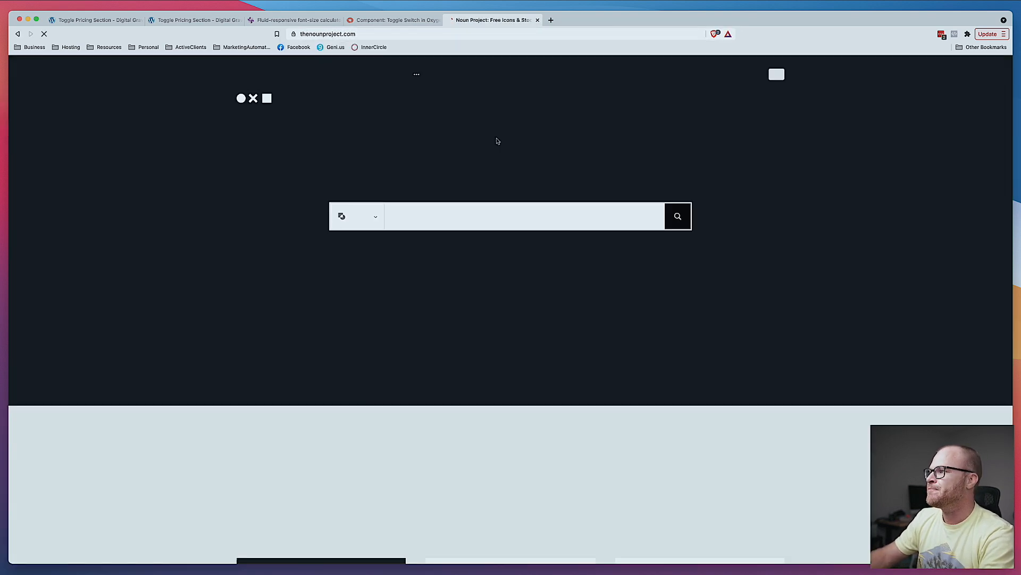
- Log in to the Noun Project with the saved account e-mail and password
{"action": "left_click", "coordinate": [776, 75]}
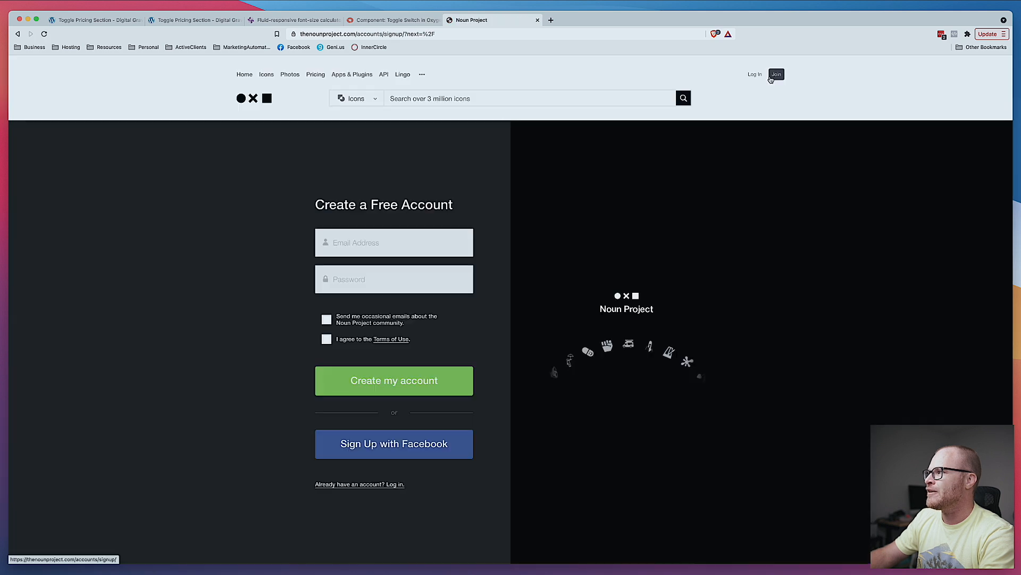
{"action": "left_click", "coordinate": [755, 74]}
{"action": "left_click", "coordinate": [394, 259]}
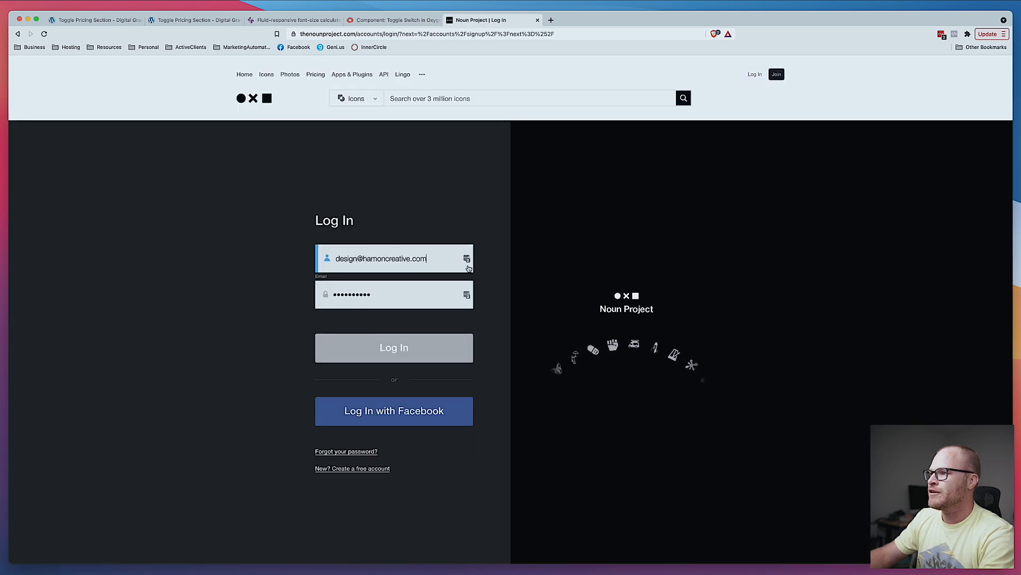
{"action": "left_click", "coordinate": [400, 322]}
{"action": "left_click", "coordinate": [401, 344]}
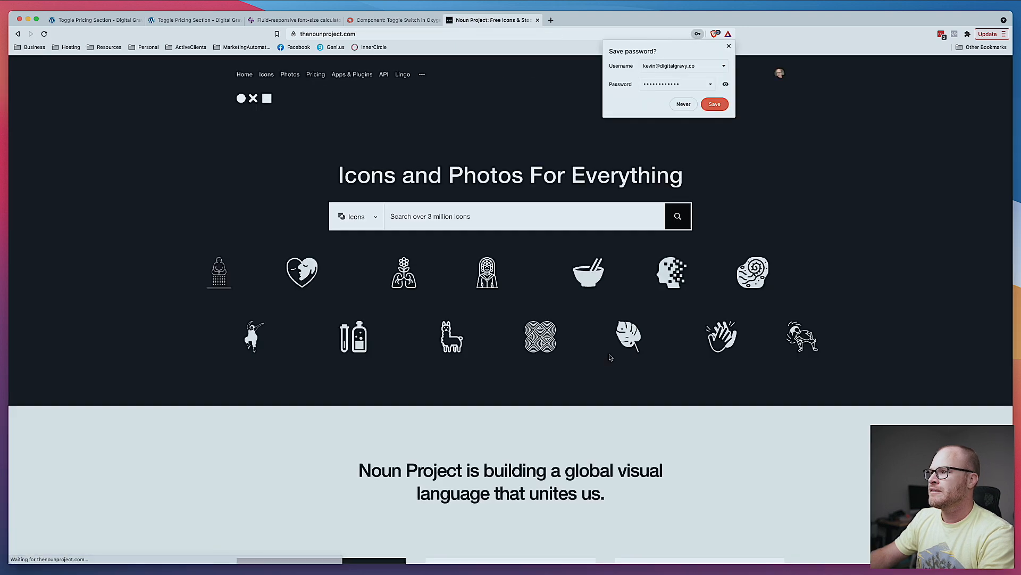
- Dismiss the save-password prompt and search the icons for checkmark
{"action": "left_click", "coordinate": [729, 46]}
{"action": "left_click", "coordinate": [486, 215]}
{"action": "type", "text": "checkmark"}
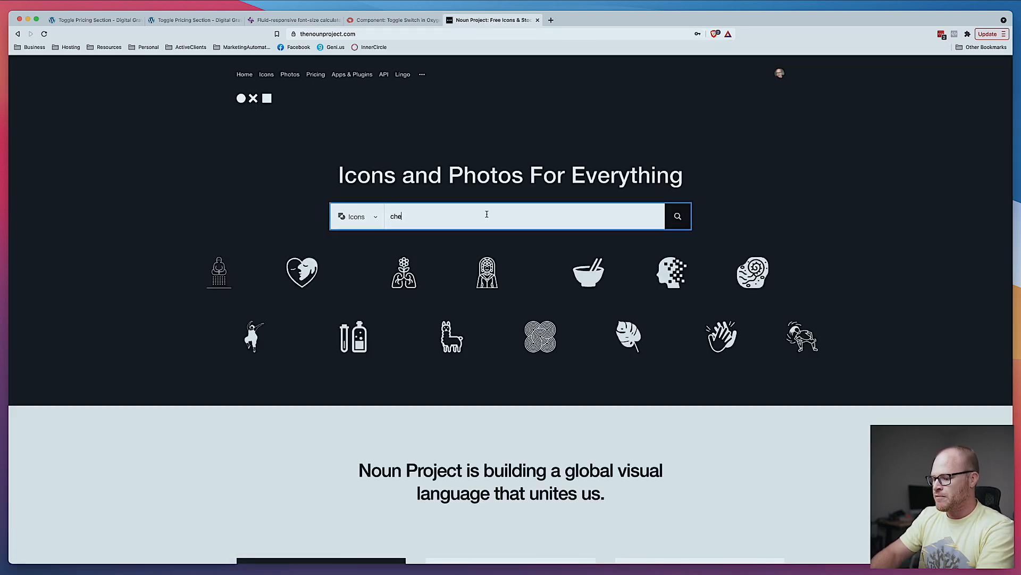
{"action": "key", "text": "Return"}
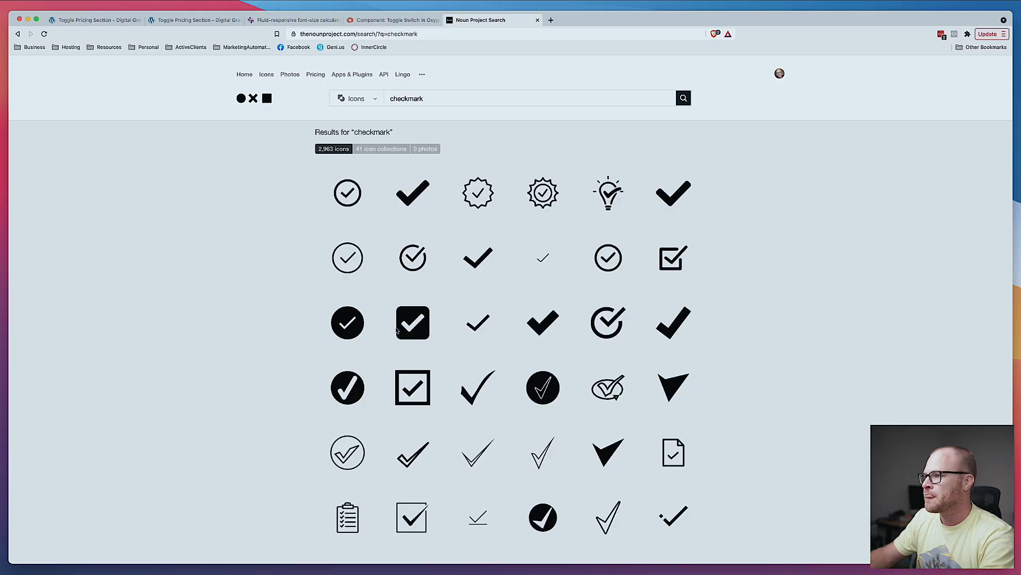
- Download a circled checkmark icon as an SVG named checkmark--white
{"action": "left_click", "coordinate": [416, 259]}
{"action": "left_click", "coordinate": [677, 304]}
{"action": "left_click", "coordinate": [652, 289]}
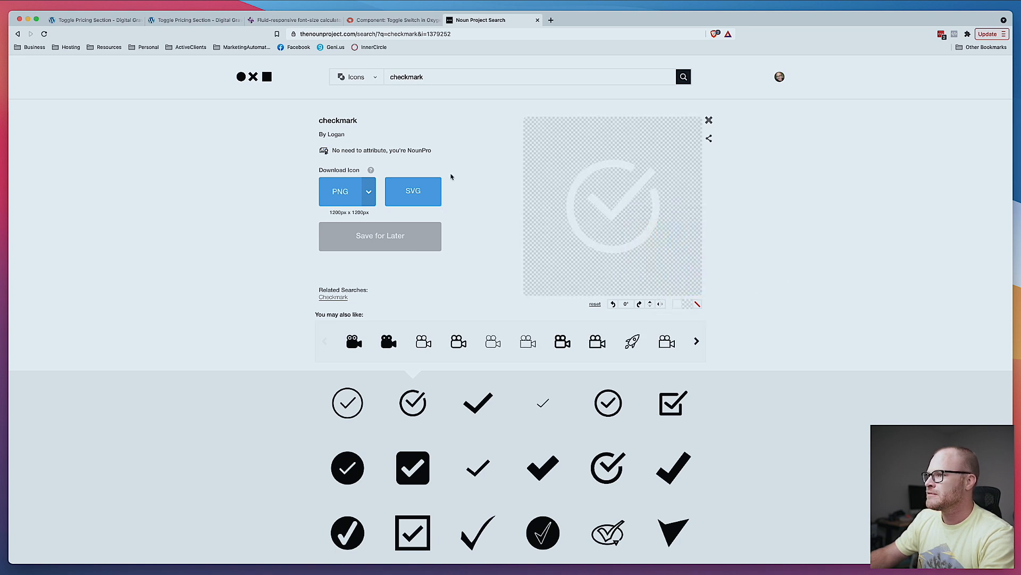
{"action": "left_click", "coordinate": [394, 202]}
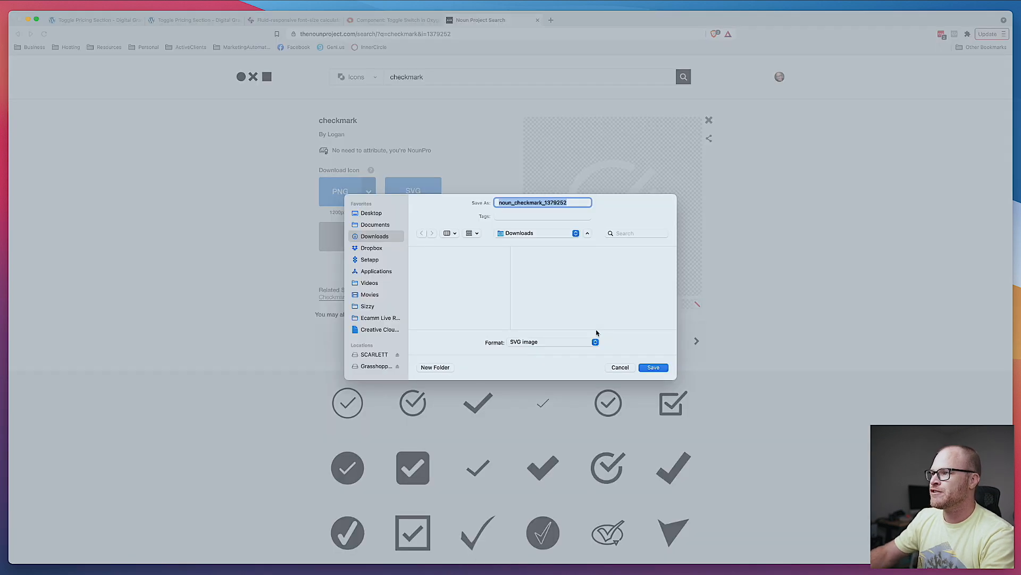
{"action": "type", "text": "checkmark--white"}
{"action": "key", "text": "Return"}
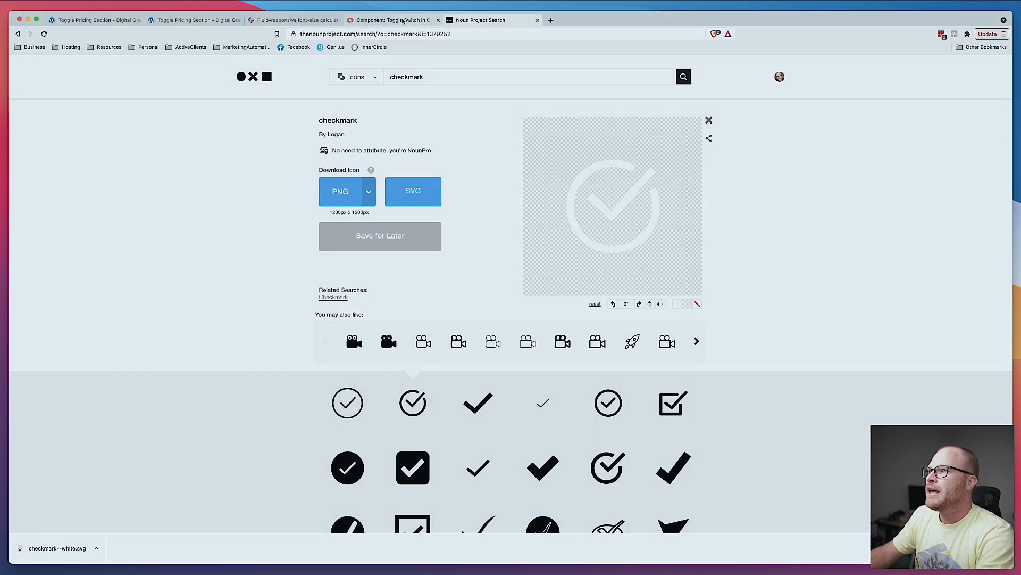
- Search the Noun Project icons for x, checking the Figma pricing design for reference
{"action": "left_click", "coordinate": [490, 78]}
{"action": "type", "text": "x"}
{"action": "key", "text": "Return"}
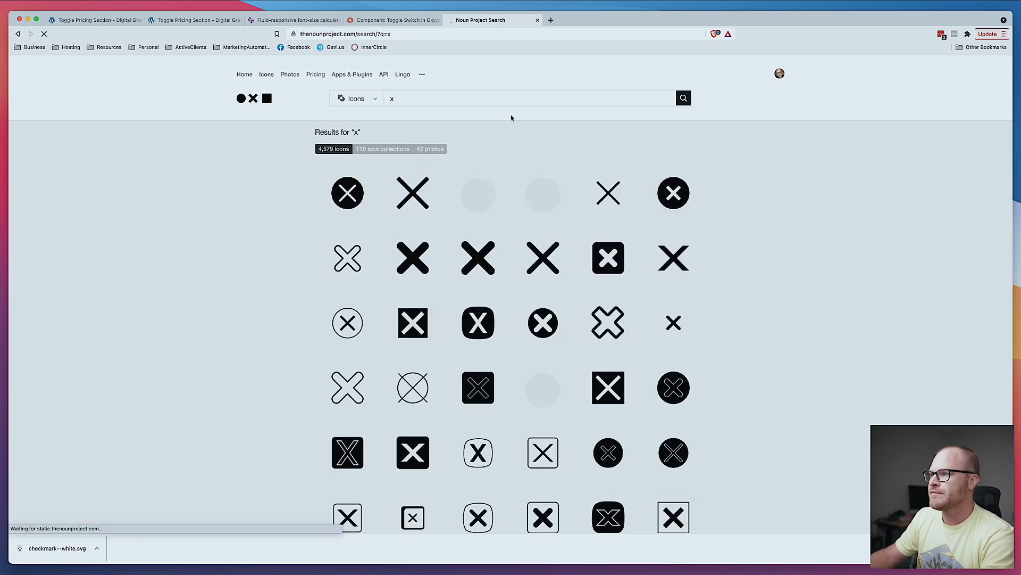
{"action": "key", "text": "super+Tab"}
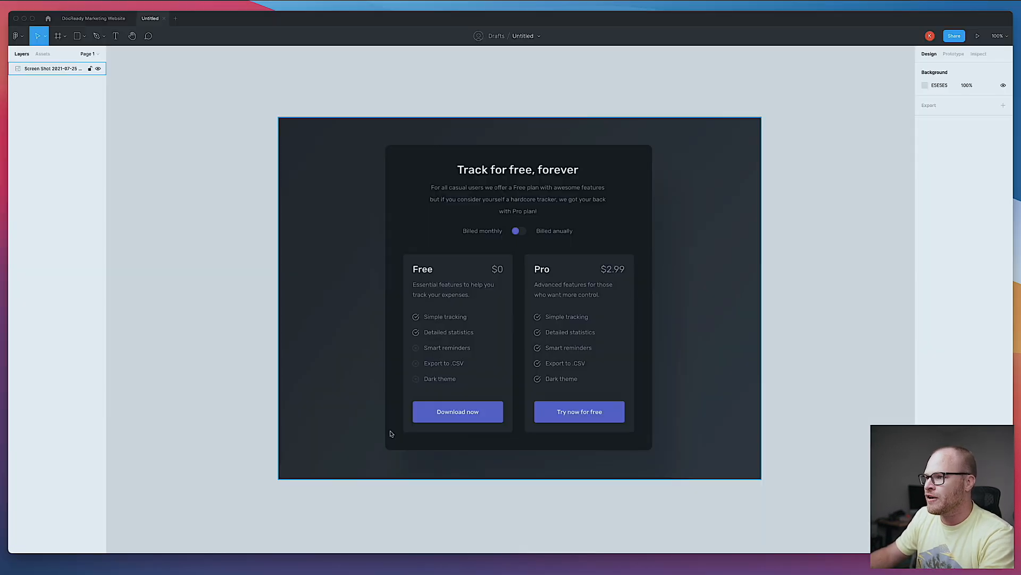
{"action": "key", "text": "super+Tab"}
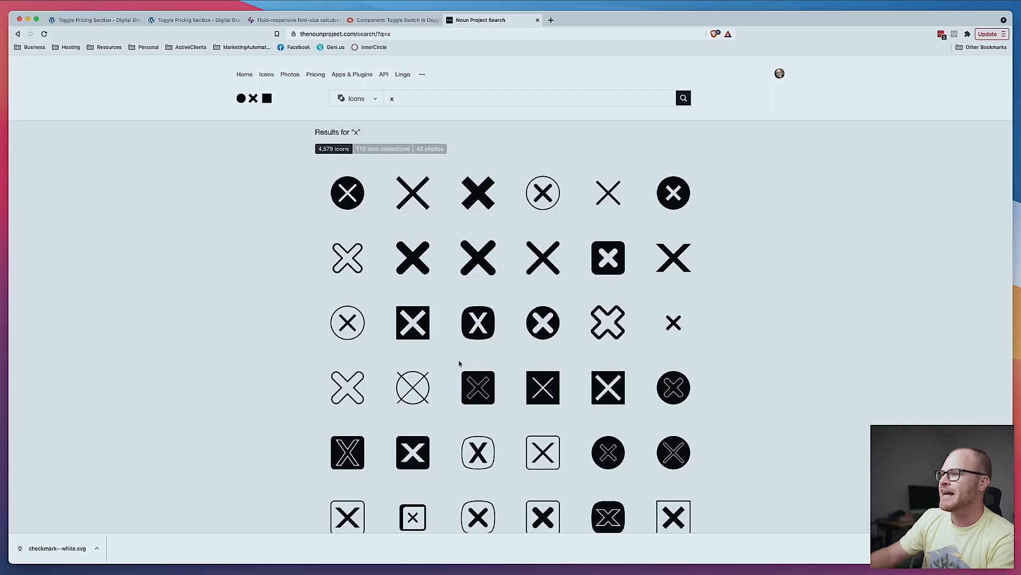
- Download a circled X icon as an SVG named x--white
{"action": "scroll", "coordinate": [576, 299], "scroll_direction": "down", "scroll_amount": 2}
{"action": "scroll", "coordinate": [576, 299], "scroll_direction": "down", "scroll_amount": 6}
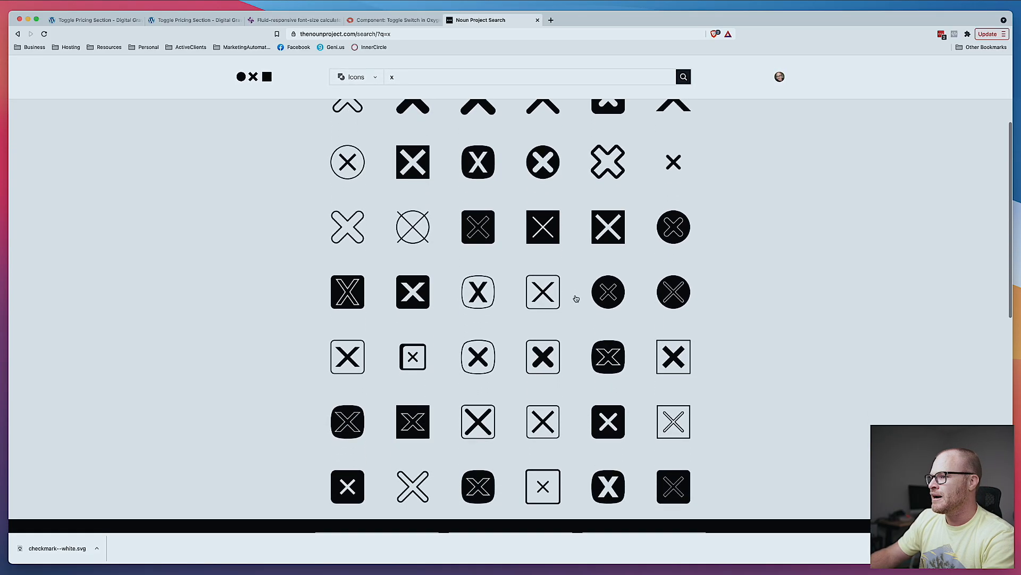
{"action": "scroll", "coordinate": [576, 298], "scroll_direction": "down", "scroll_amount": 5}
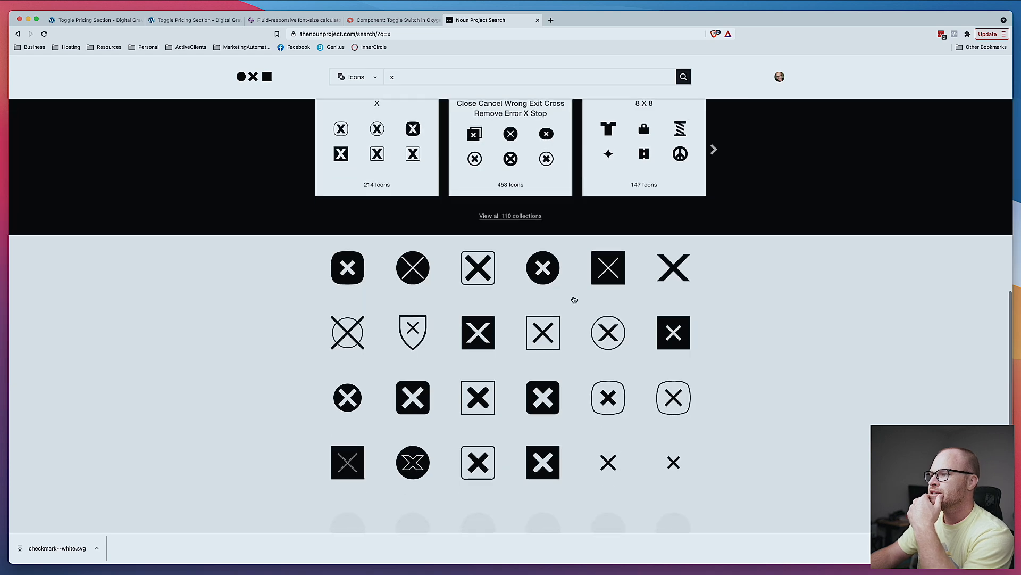
{"action": "scroll", "coordinate": [573, 301], "scroll_direction": "down", "scroll_amount": 5}
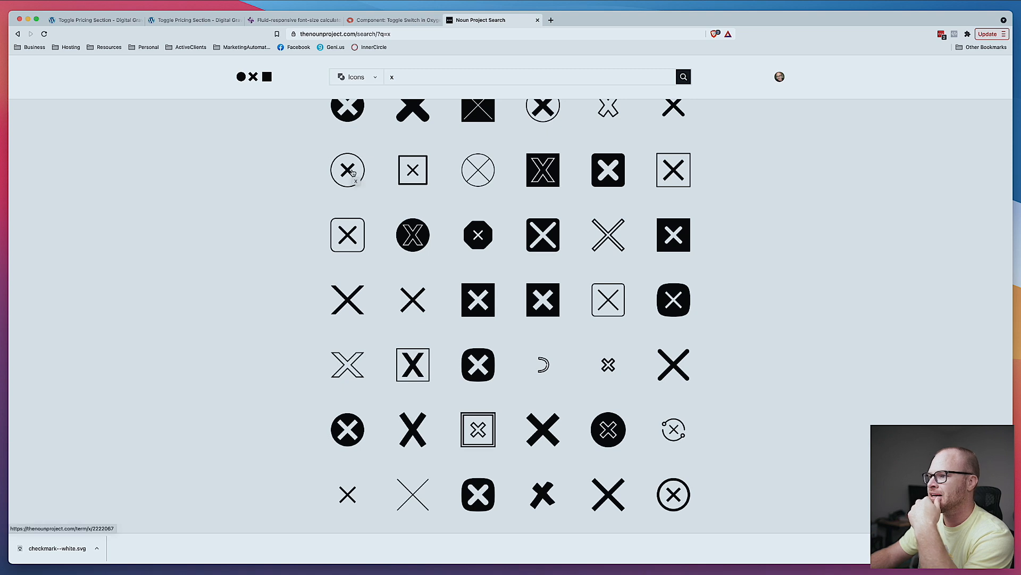
{"action": "scroll", "coordinate": [352, 172], "scroll_direction": "down", "scroll_amount": 4}
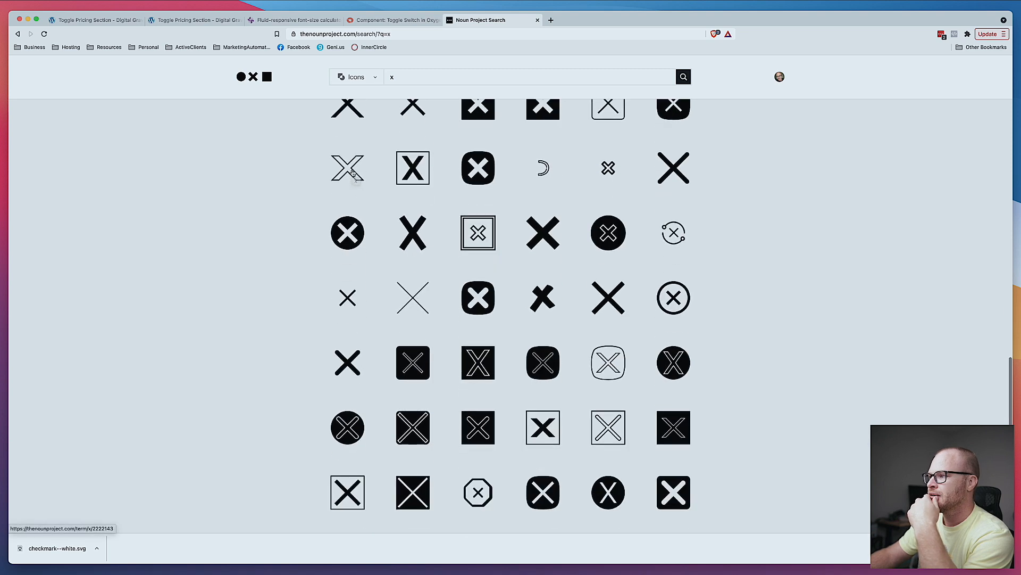
{"action": "left_click", "coordinate": [673, 297]}
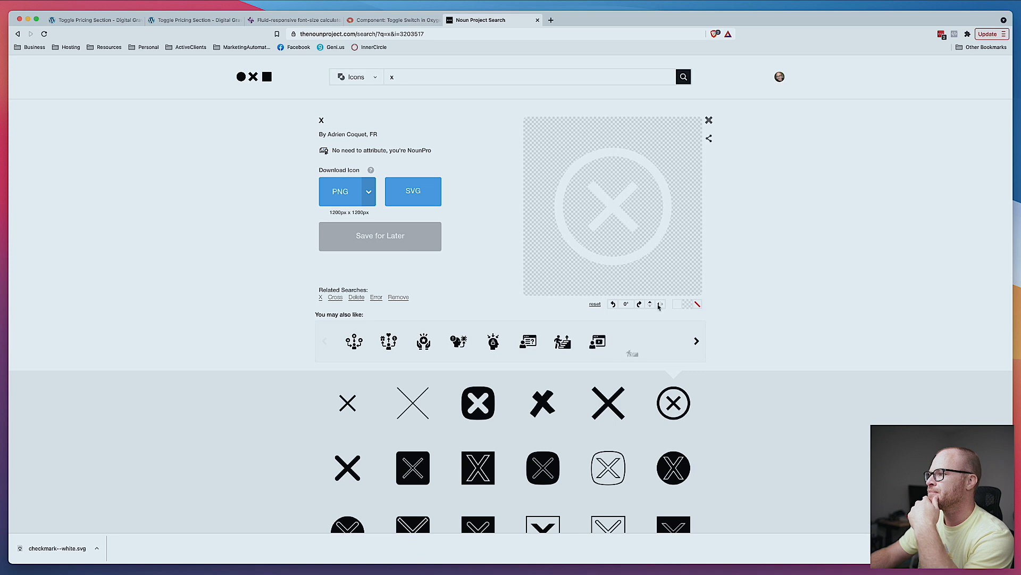
{"action": "left_click", "coordinate": [413, 191]}
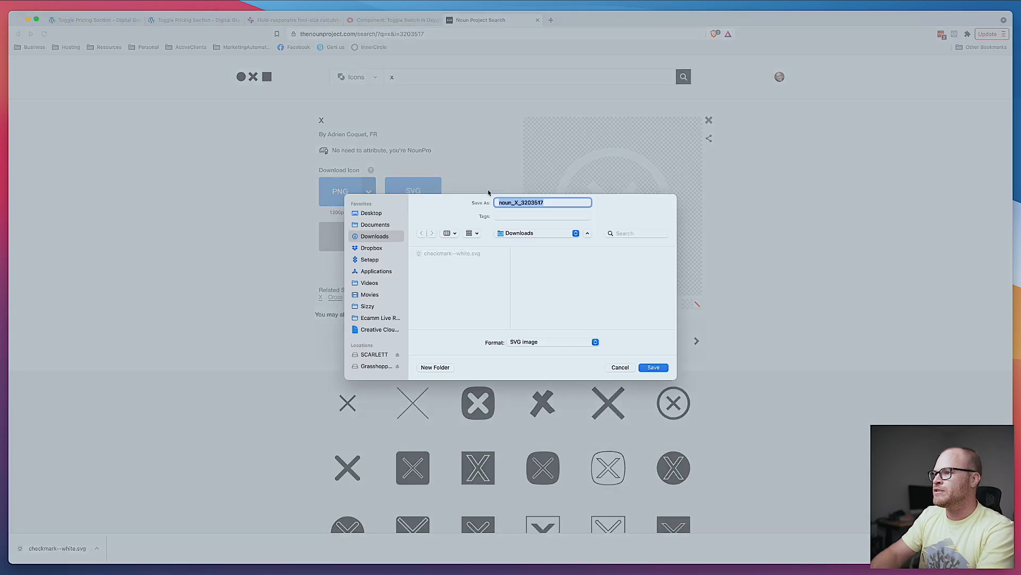
{"action": "type", "text": "x--white"}
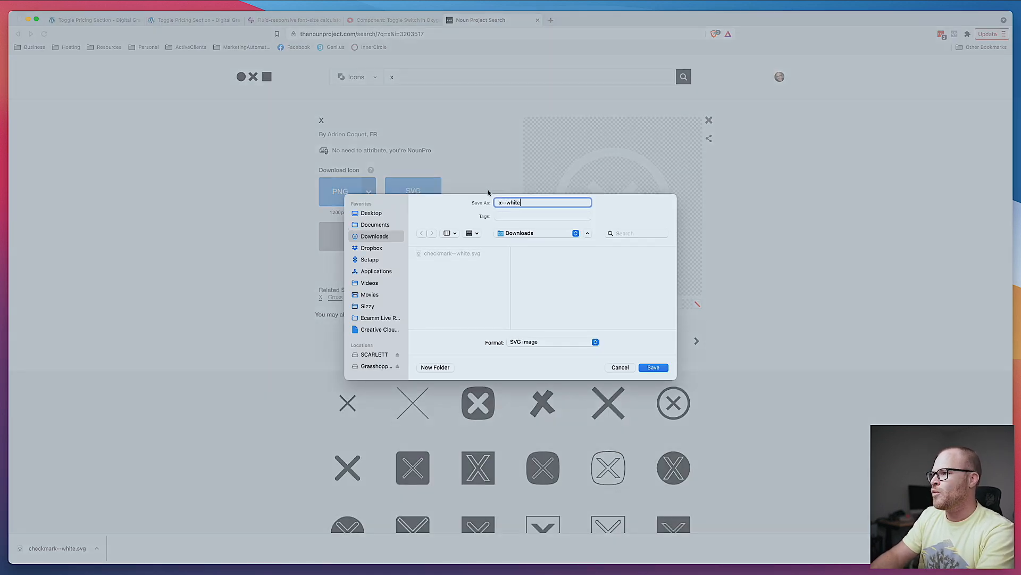
{"action": "key", "text": "Return"}
- Return to the builder tab and add the class pricing-card__feature to the Free card's feature text block
{"action": "left_click", "coordinate": [206, 20]}
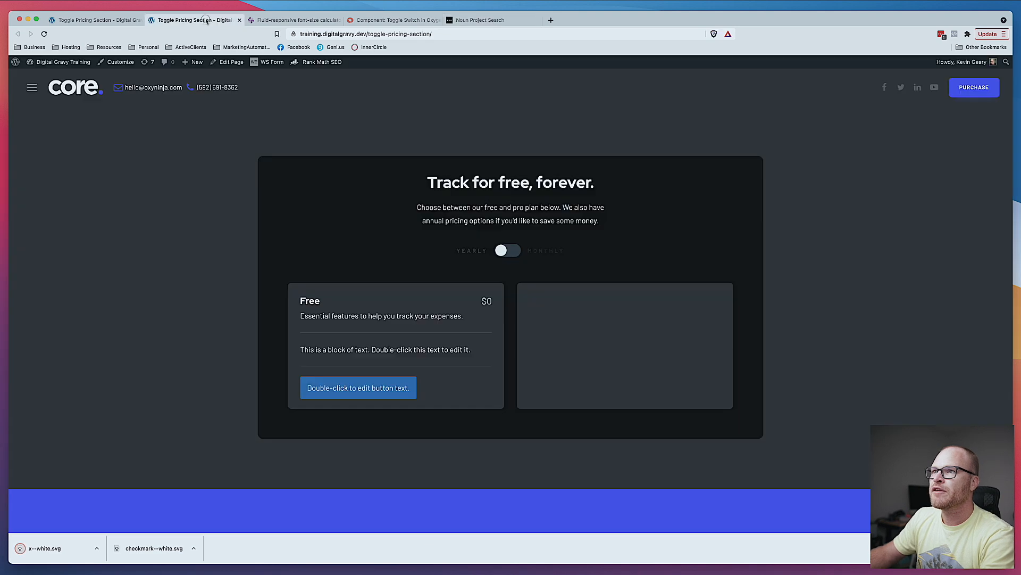
{"action": "left_click", "coordinate": [82, 21]}
{"action": "left_click", "coordinate": [353, 348]}
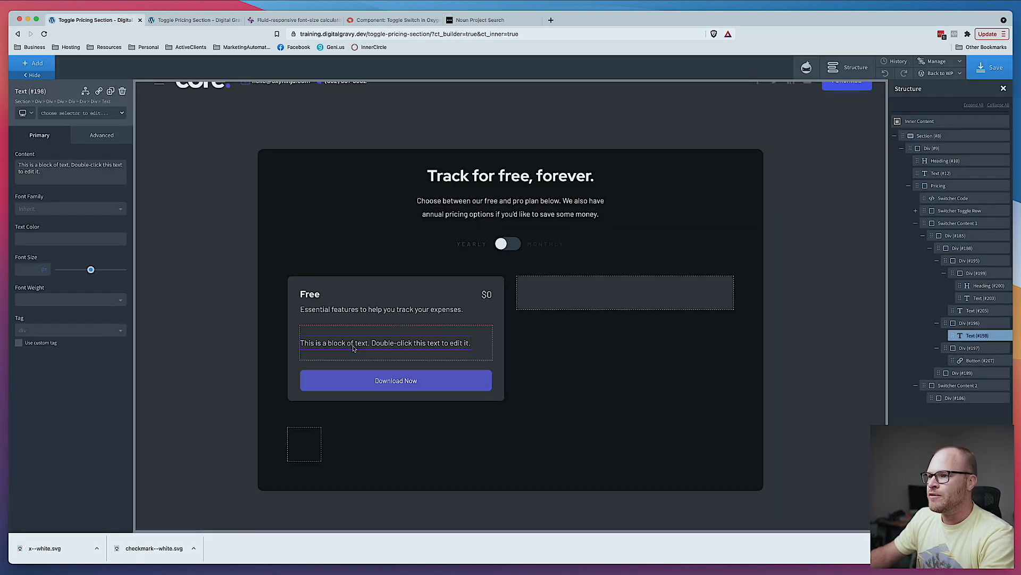
{"action": "left_click", "coordinate": [489, 348]}
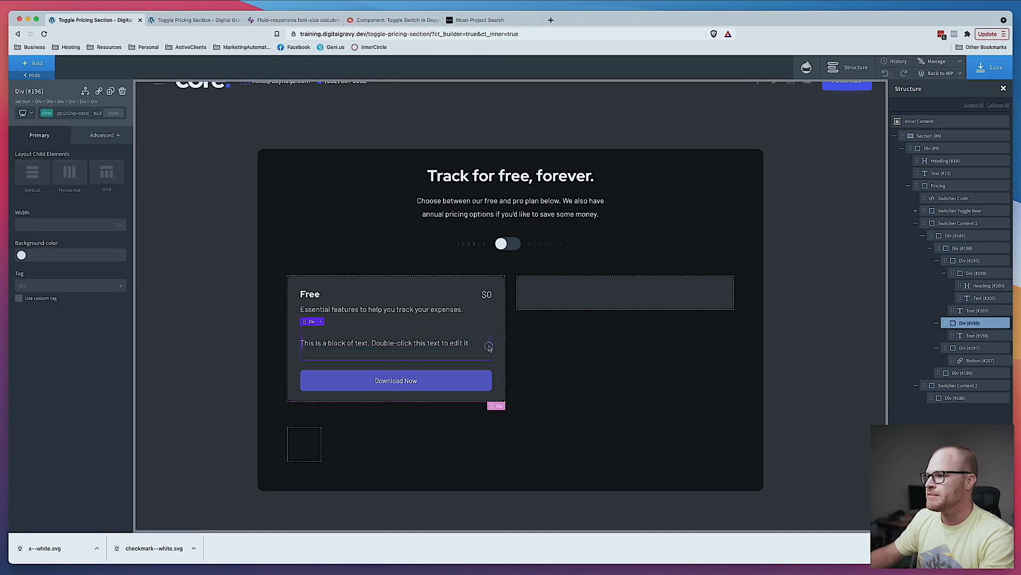
{"action": "left_click", "coordinate": [427, 343]}
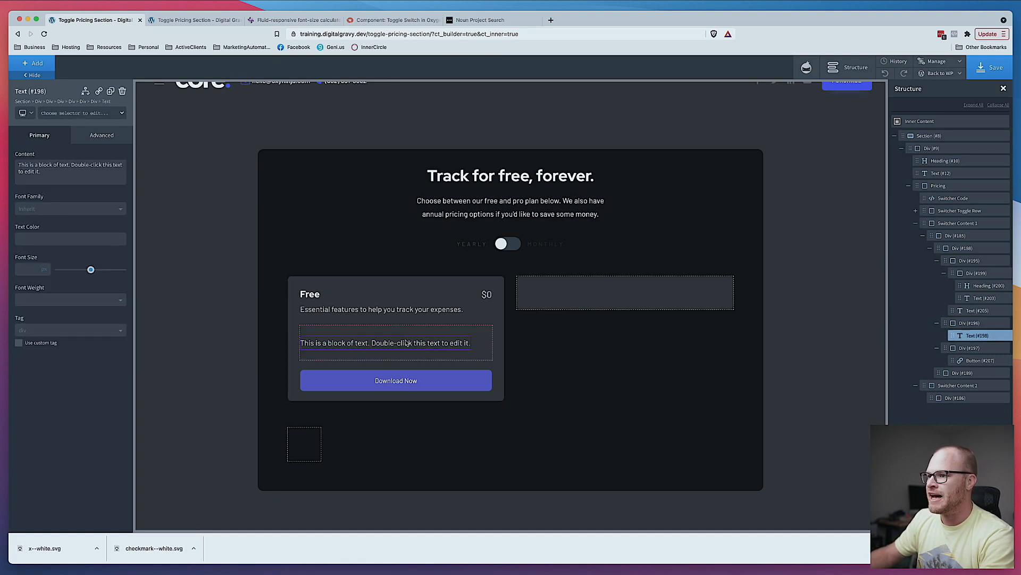
{"action": "left_click", "coordinate": [64, 113]}
{"action": "type", "text": "pr"}
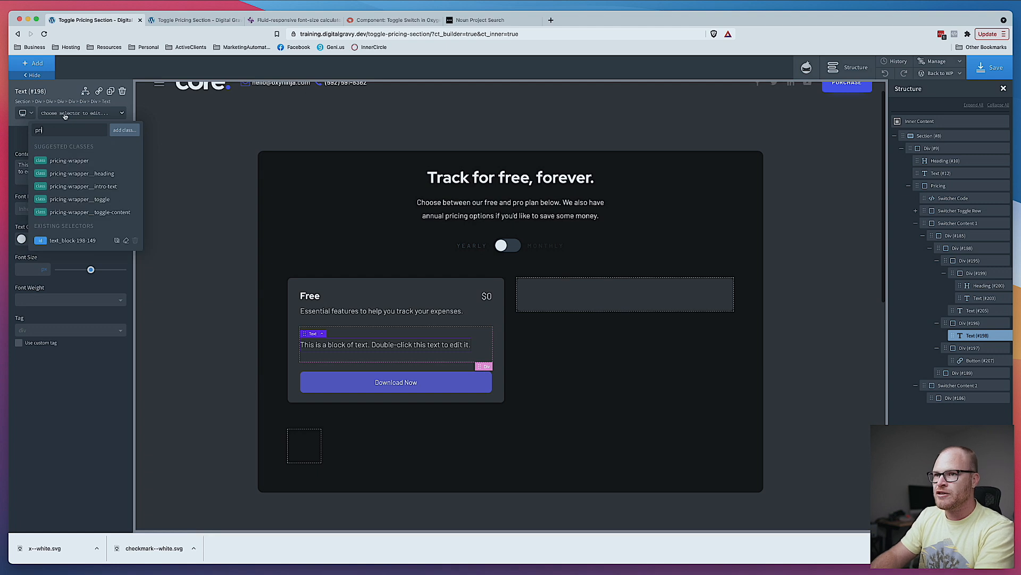
{"action": "type", "text": "icing-card__"}
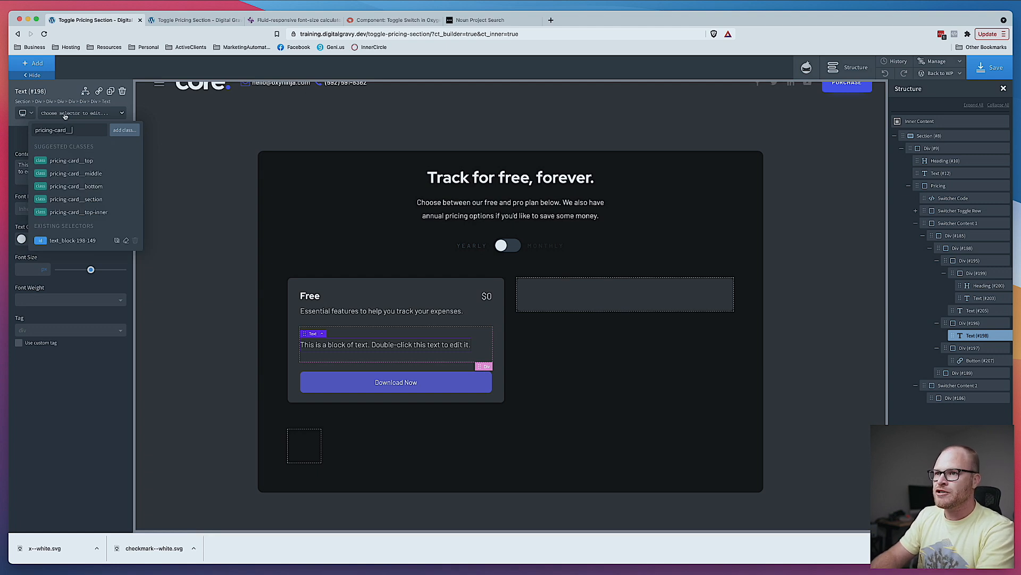
{"action": "type", "text": "feature"}
{"action": "key", "text": "Return"}
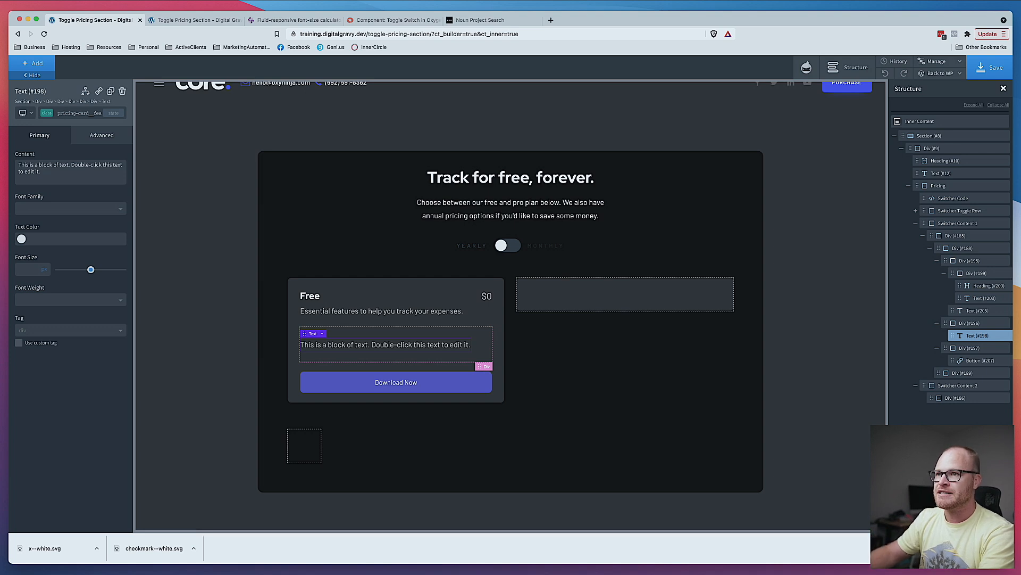
- Add the class pricing-card__feature--included to the same feature text block
{"action": "left_click", "coordinate": [73, 110]}
{"action": "type", "text": "p"}
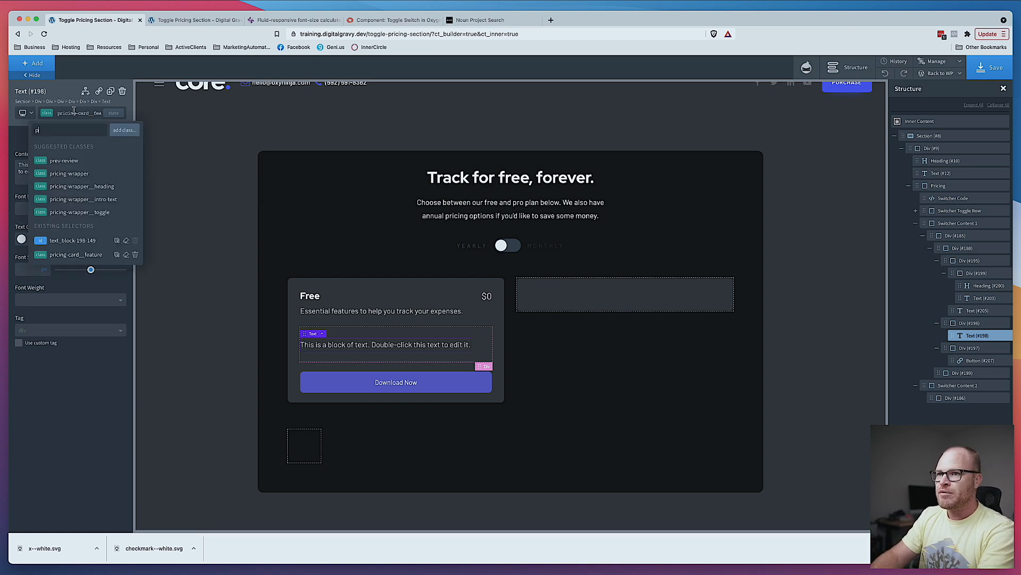
{"action": "type", "text": "ricing-card"}
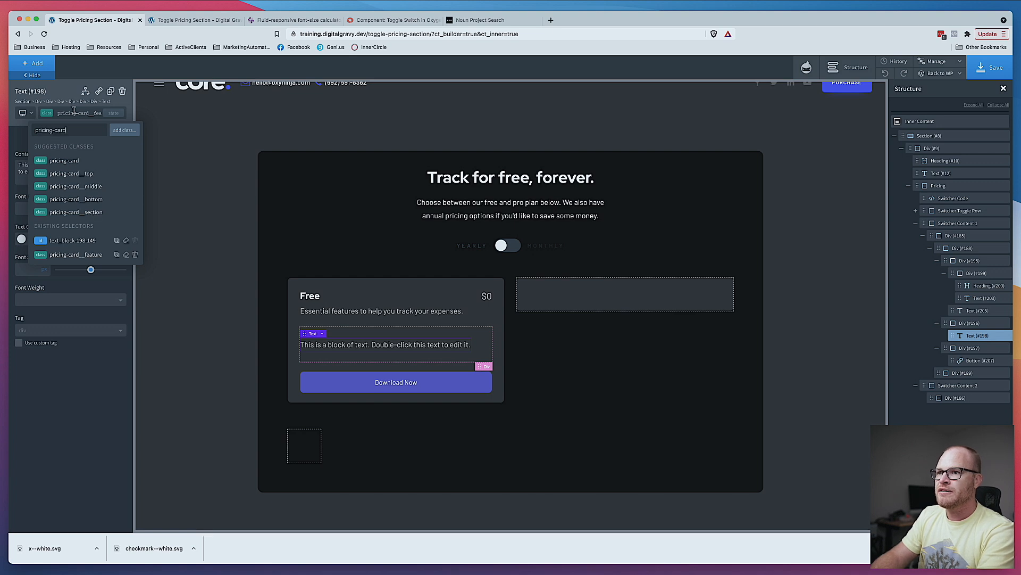
{"action": "type", "text": "_"}
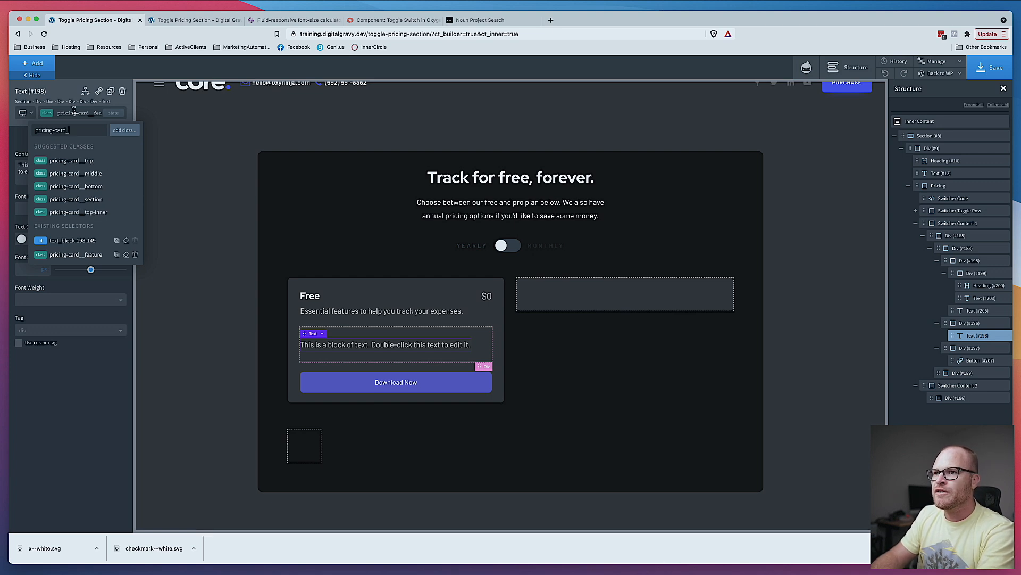
{"action": "type", "text": "_feature"}
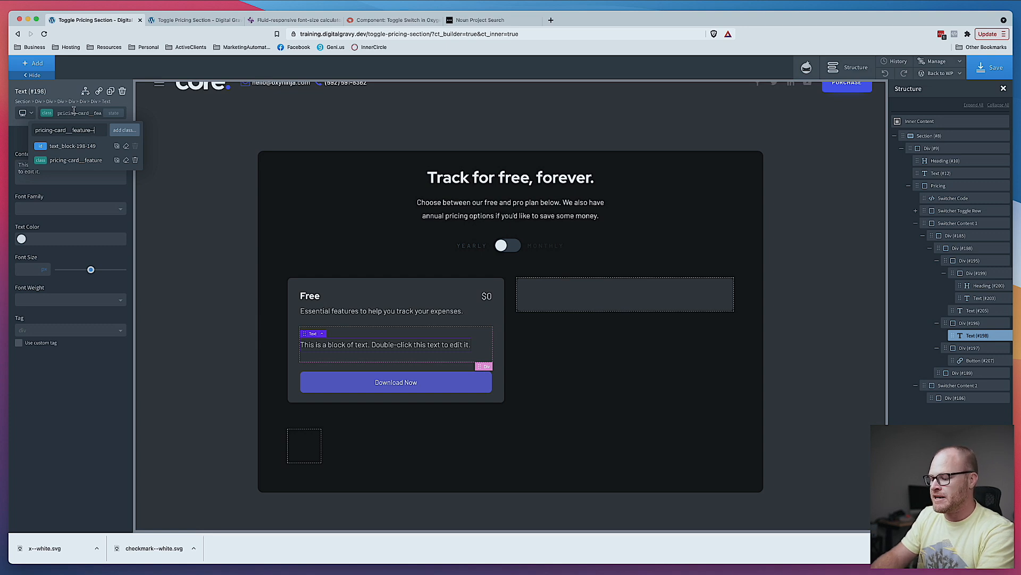
{"action": "type", "text": "--included"}
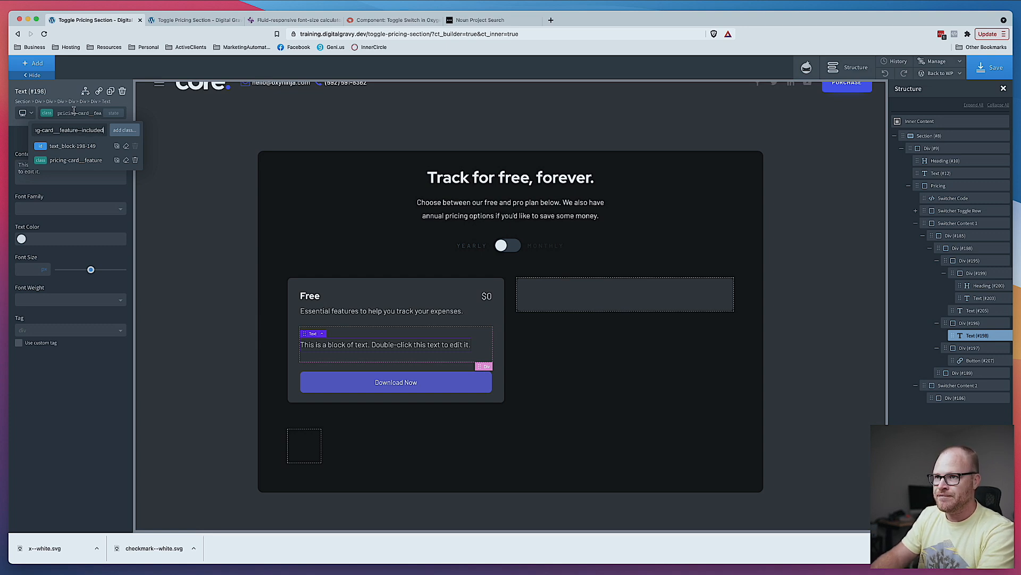
{"action": "key", "text": "super+a"}
{"action": "key", "text": "super+c"}
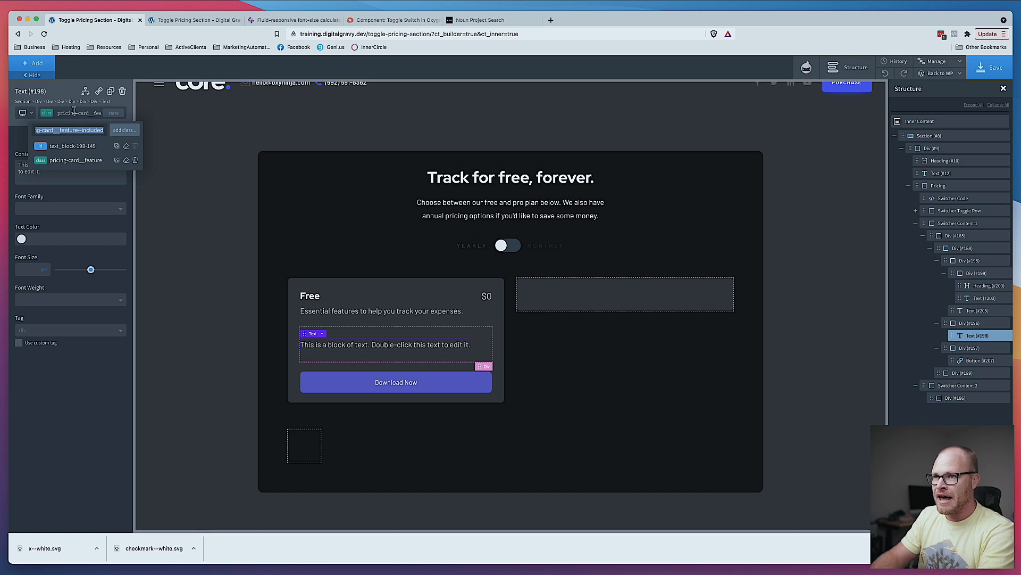
{"action": "left_click", "coordinate": [73, 110]}
- Duplicate the feature text and give the copy pricing-card__feature--excluded instead of the included class
{"action": "left_click", "coordinate": [110, 91]}
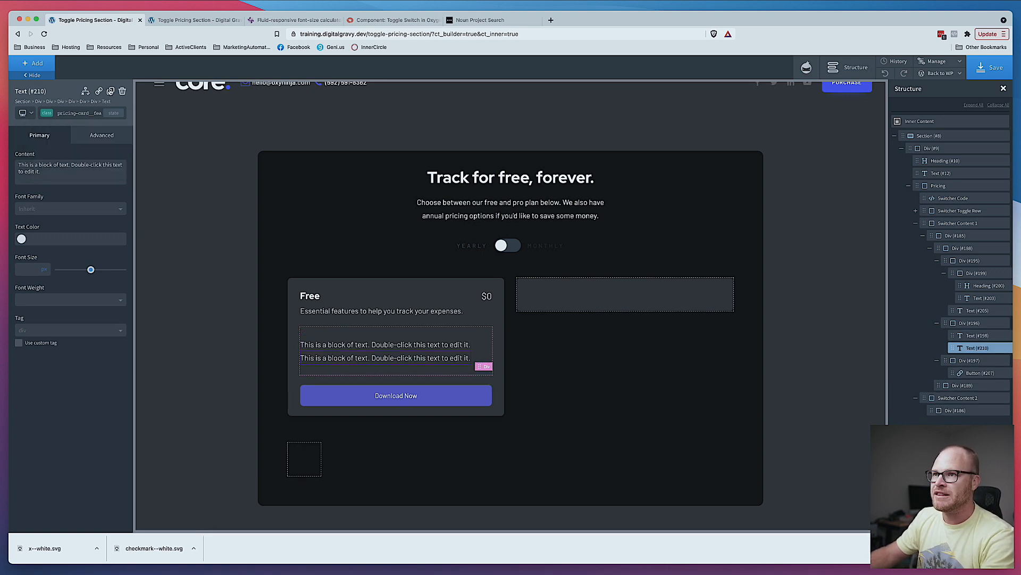
{"action": "left_click", "coordinate": [88, 113]}
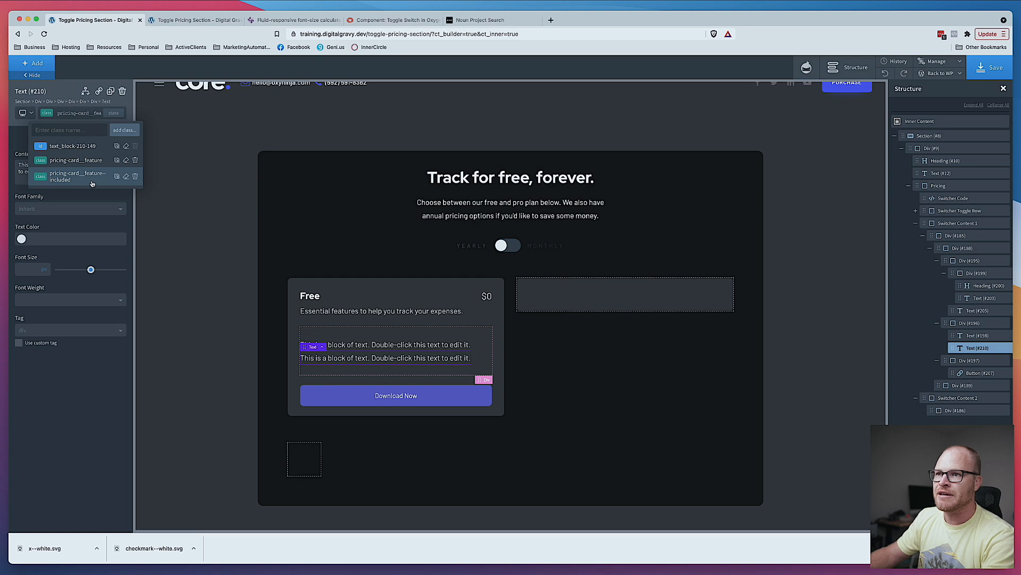
{"action": "left_click", "coordinate": [135, 176]}
{"action": "left_click", "coordinate": [62, 114]}
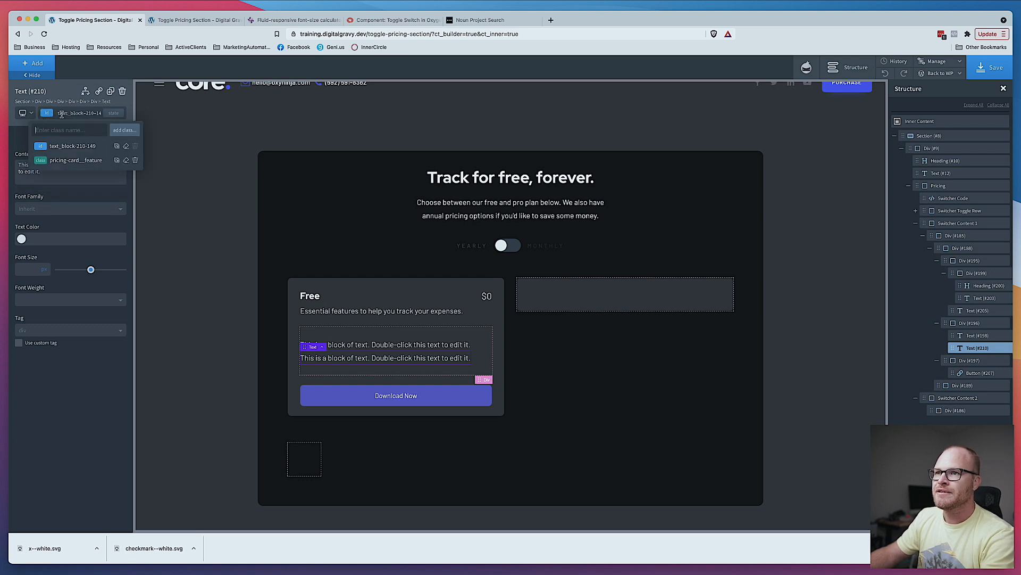
{"action": "key", "text": "super+v"}
{"action": "key", "text": "BackSpace"}
{"action": "key", "text": "BackSpace"}
{"action": "key", "text": "BackSpace"}
{"action": "key", "text": "BackSpace"}
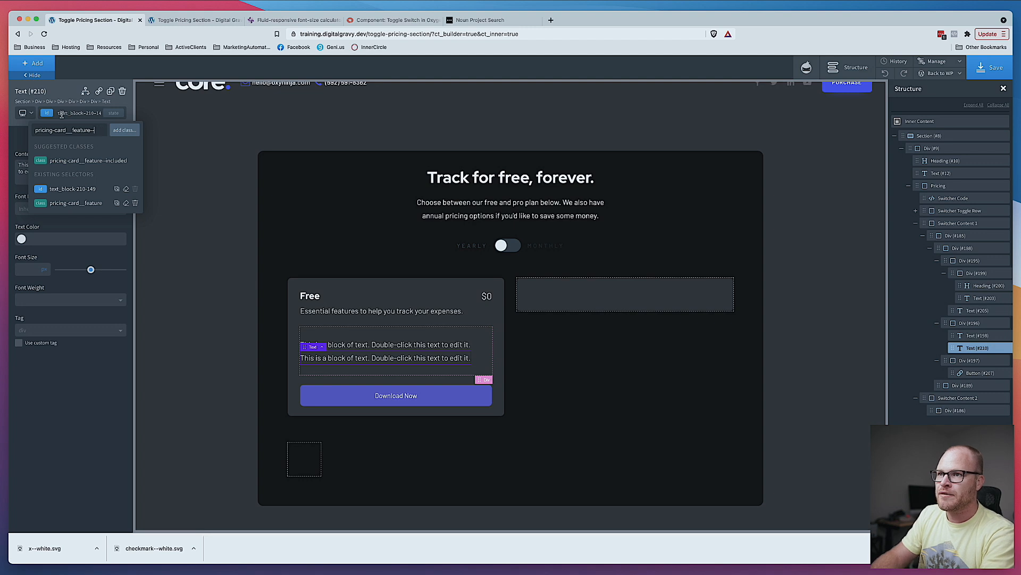
{"action": "type", "text": "excluded"}
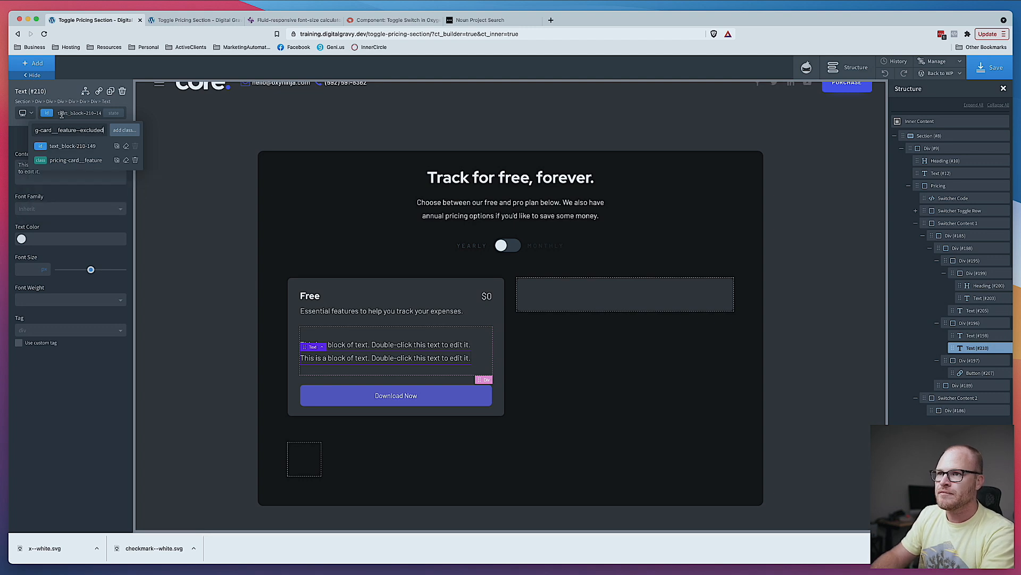
{"action": "key", "text": "Return"}
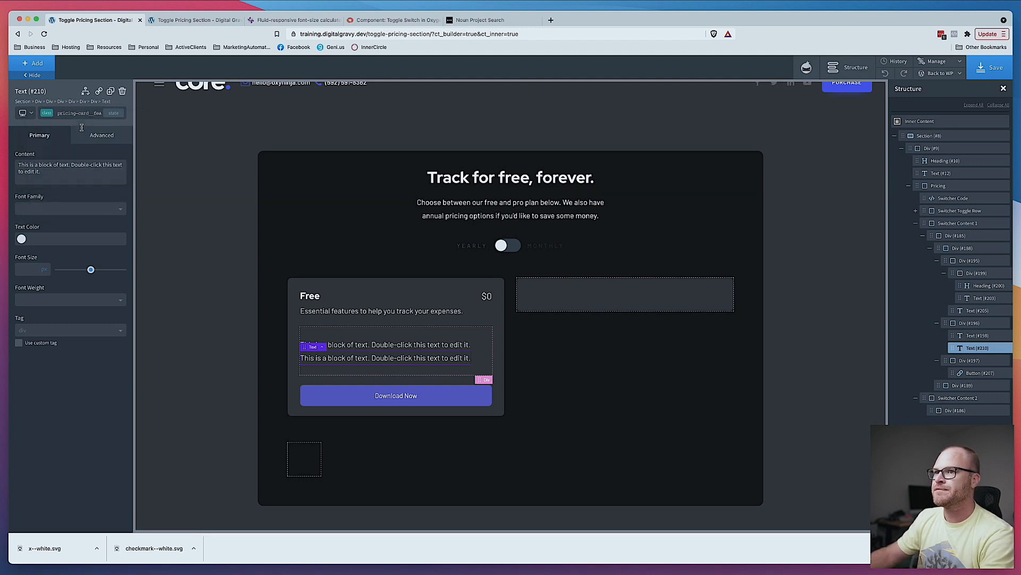
{"action": "left_click", "coordinate": [434, 346]}
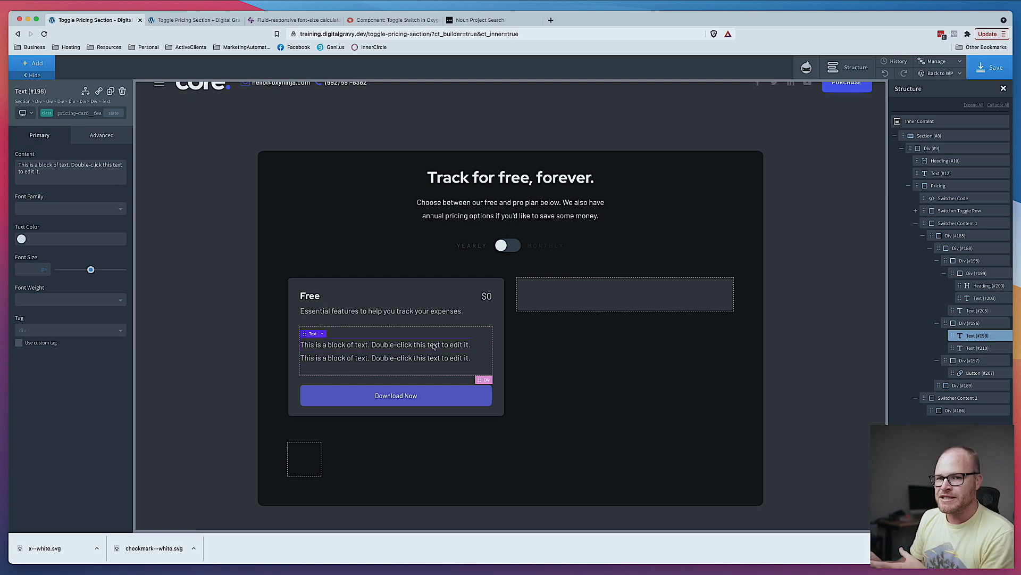
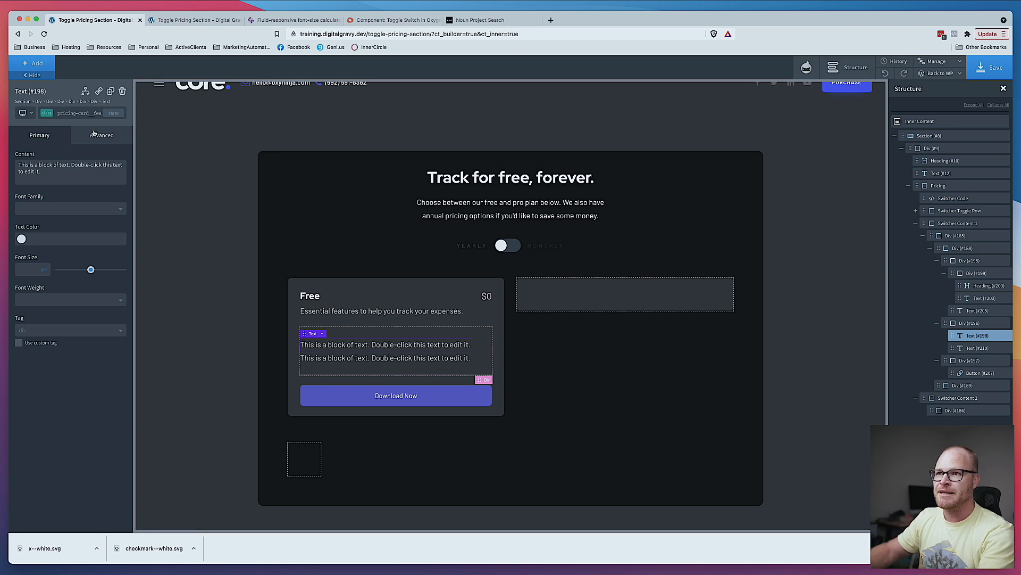
- Set the feature text block's top margin to 1 in its spacing settings
{"action": "left_click", "coordinate": [93, 134]}
{"action": "left_click", "coordinate": [68, 185]}
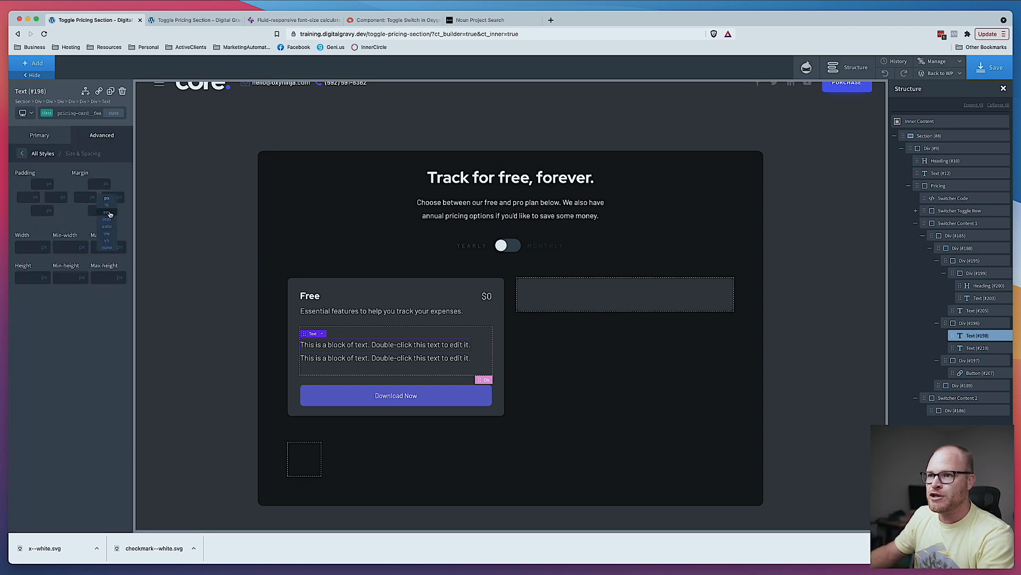
{"action": "left_click", "coordinate": [107, 219]}
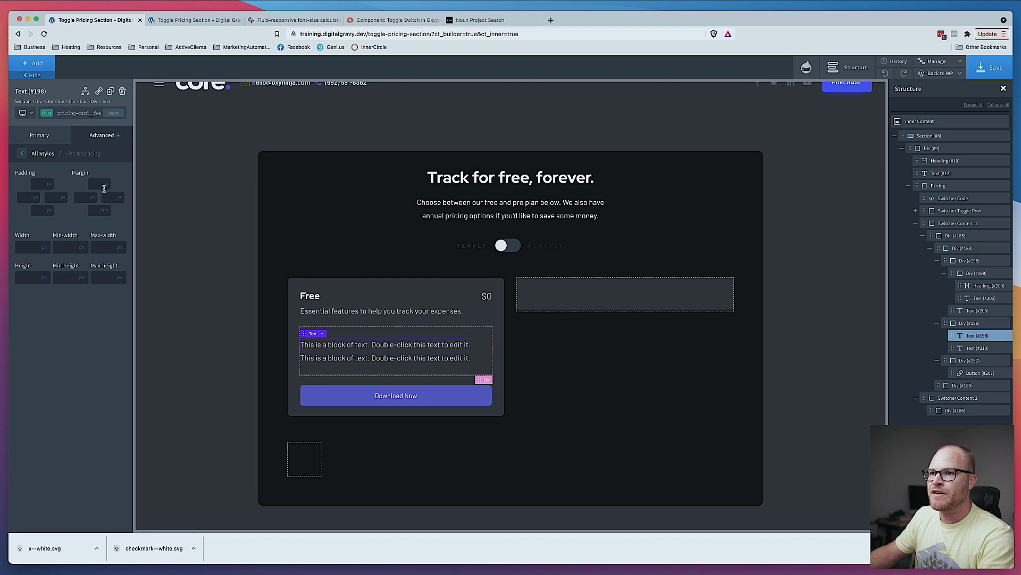
{"action": "left_click", "coordinate": [109, 195]}
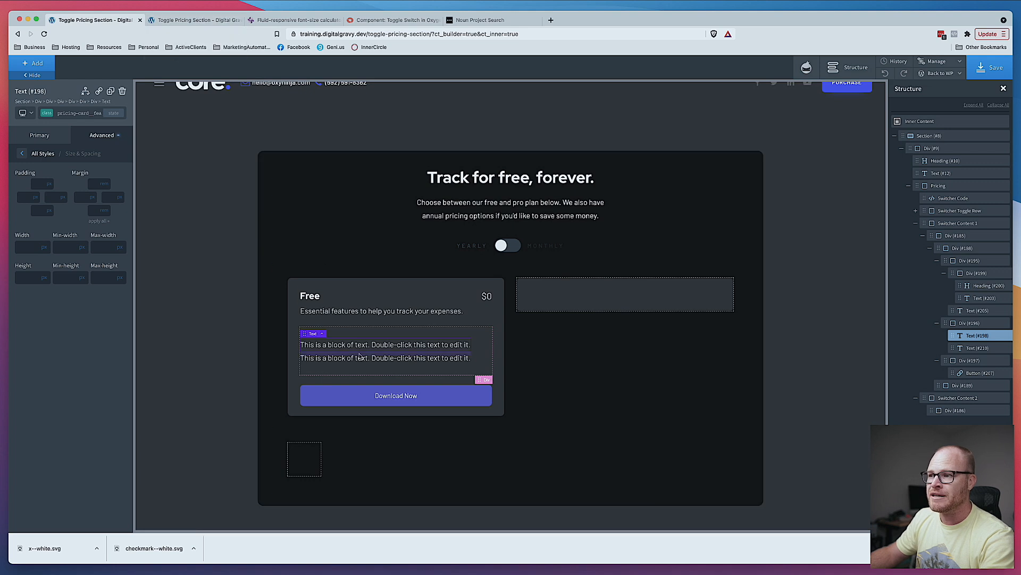
{"action": "left_click", "coordinate": [94, 185]}
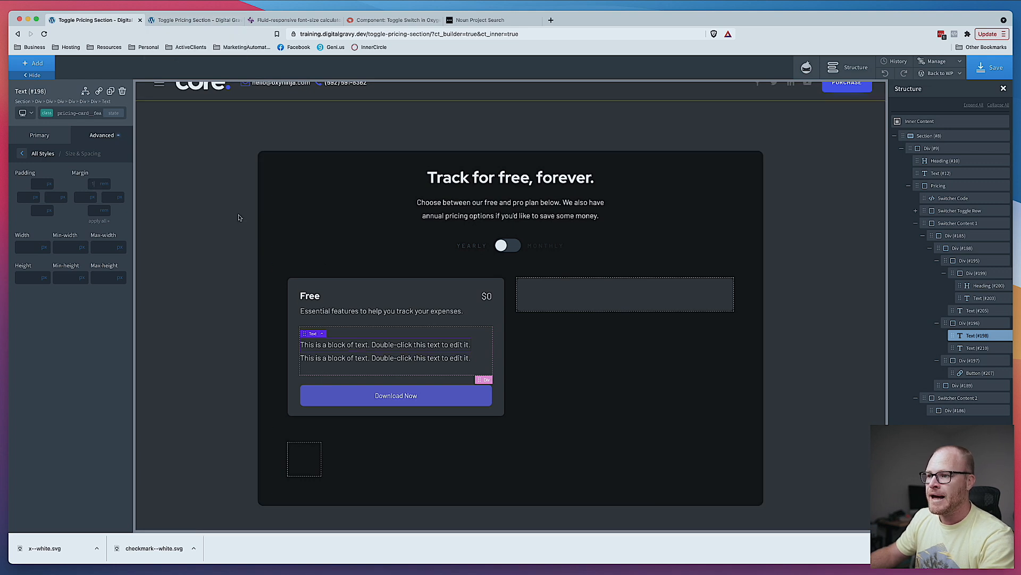
{"action": "type", "text": "1"}
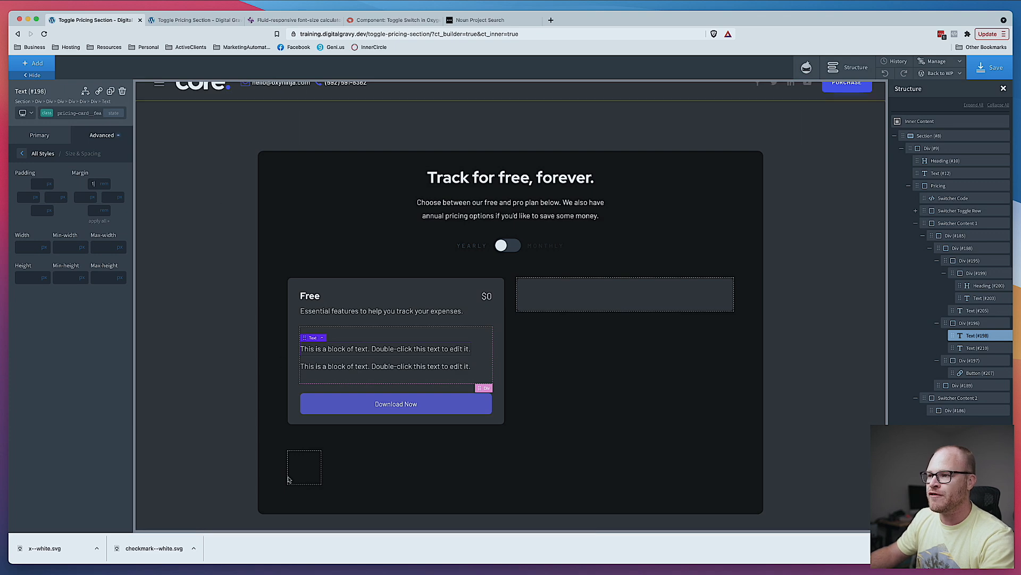
- Copy the generated clamp() font-size value from the fluid calculator and paste it as the feature text's font size
{"action": "key", "text": "super+Tab"}
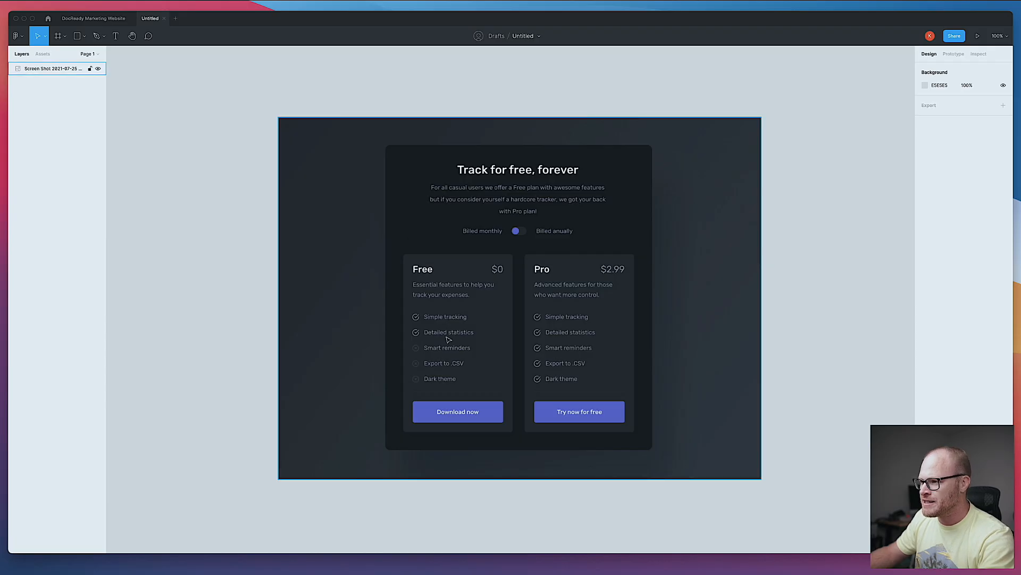
{"action": "key", "text": "super+Tab"}
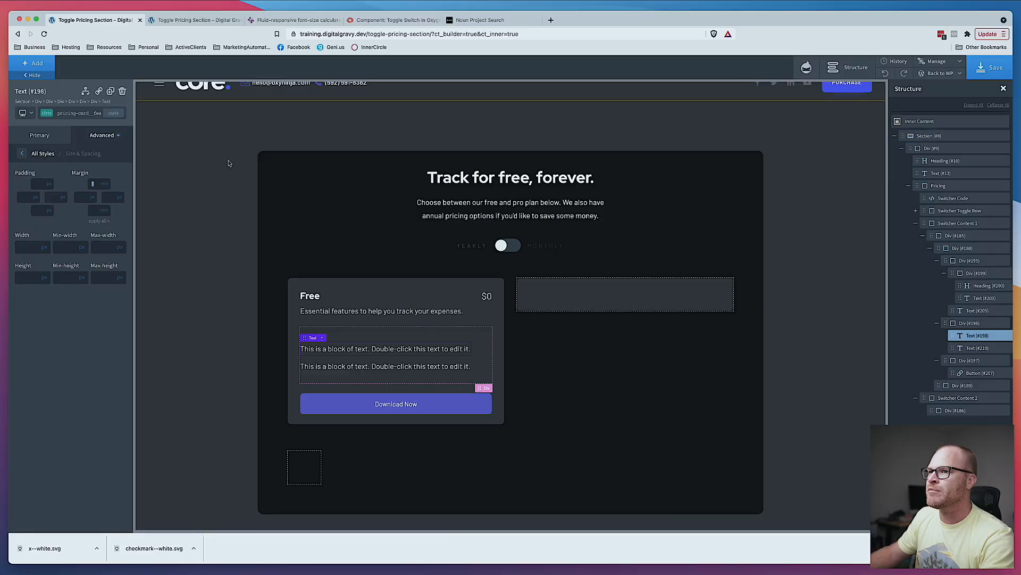
{"action": "left_click", "coordinate": [315, 23]}
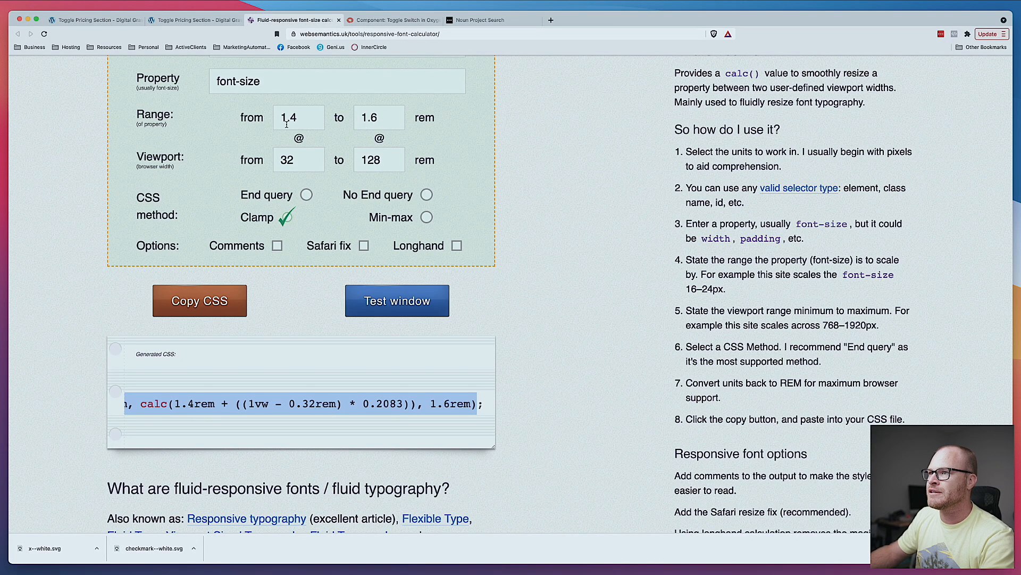
{"action": "left_click", "coordinate": [184, 416]}
{"action": "scroll", "coordinate": [186, 414], "scroll_direction": "left", "scroll_amount": 2}
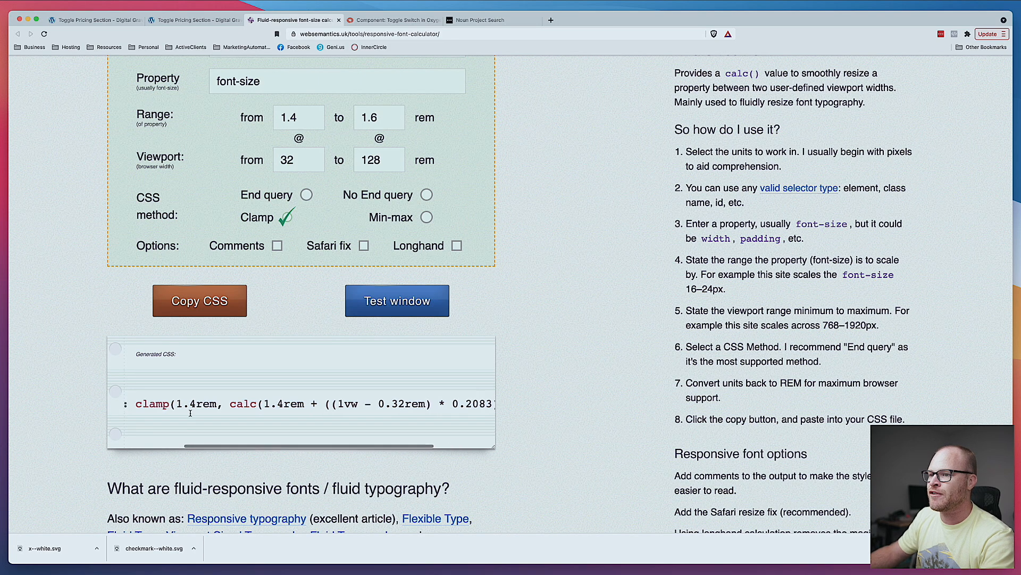
{"action": "left_click_drag", "start_coordinate": [163, 406], "coordinate": [527, 408]}
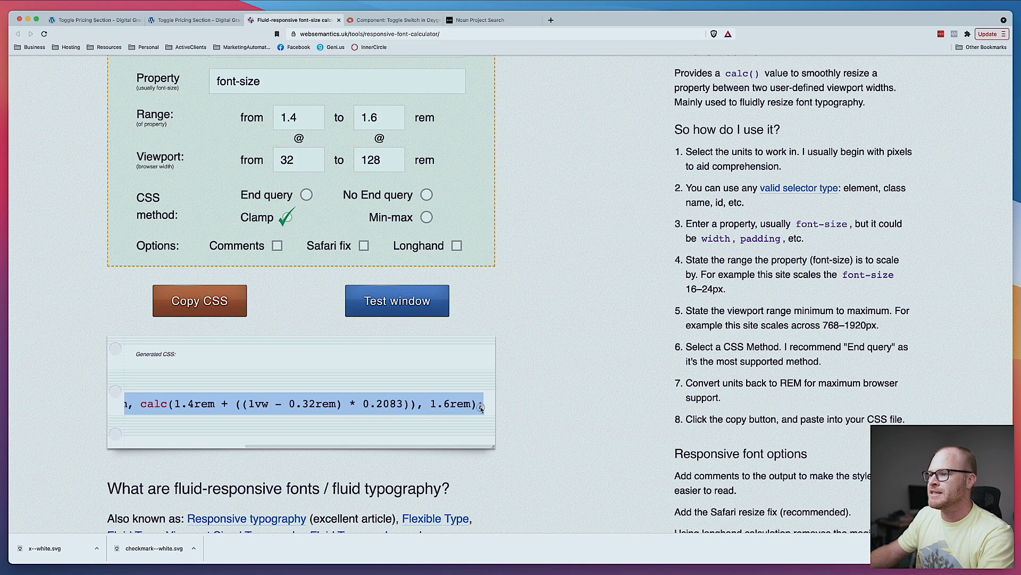
{"action": "left_click", "coordinate": [181, 20]}
{"action": "left_click", "coordinate": [98, 21]}
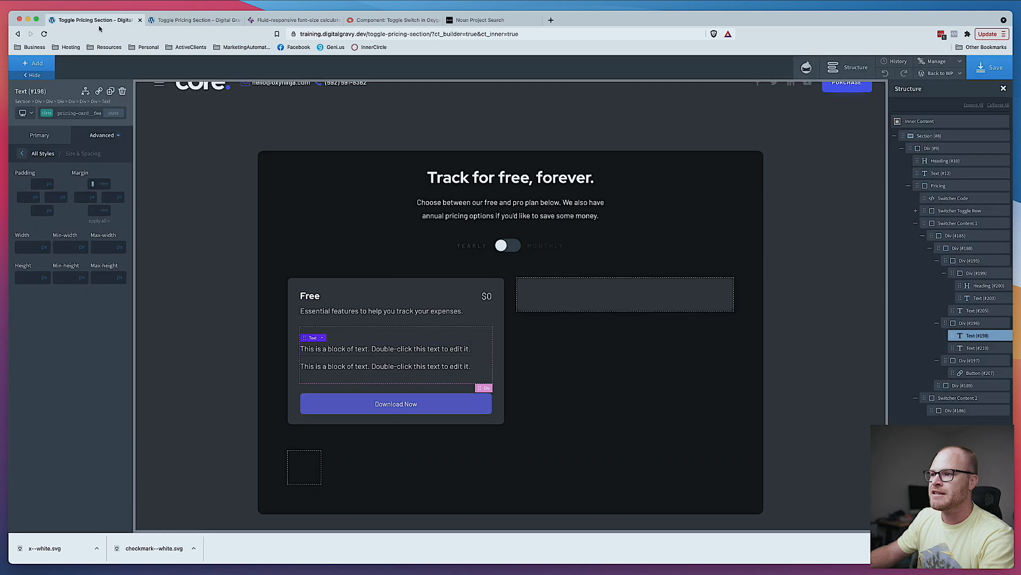
{"action": "left_click", "coordinate": [89, 139]}
{"action": "left_click", "coordinate": [62, 225]}
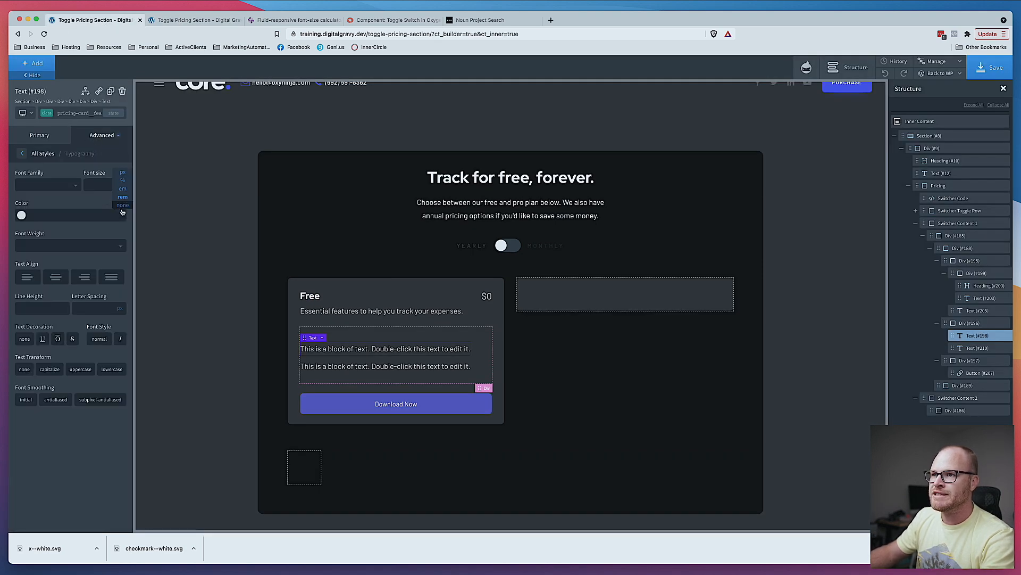
{"action": "left_click", "coordinate": [100, 184]}
{"action": "key", "text": "super+v"}
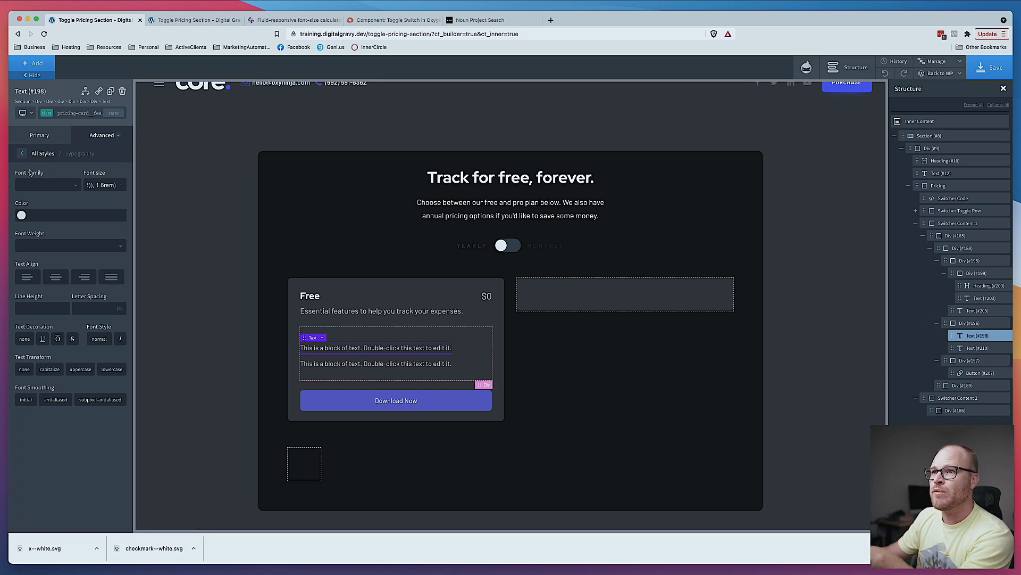
- Select the pricing-card__feature--included class and switch its state to before
{"action": "left_click", "coordinate": [70, 116]}
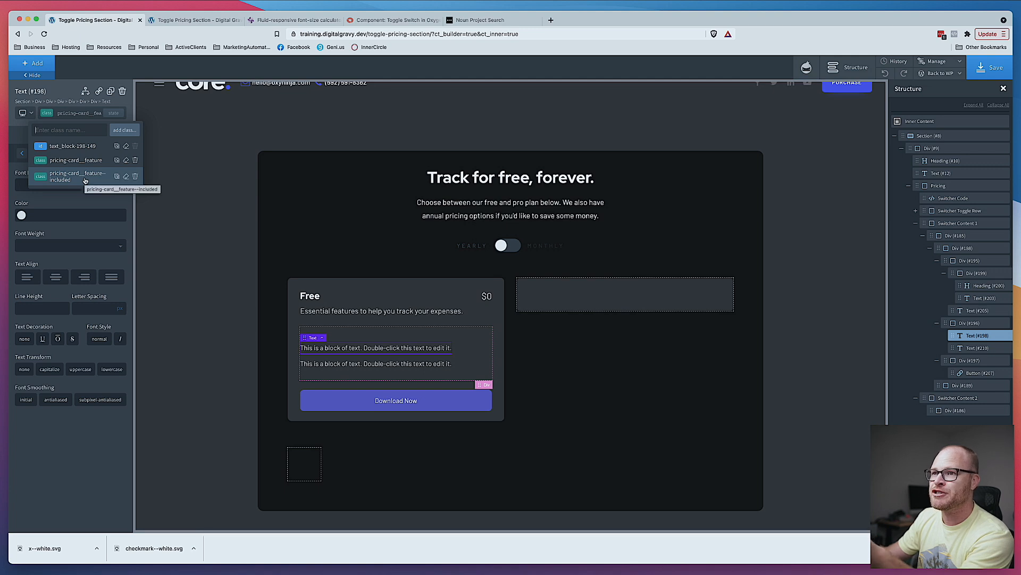
{"action": "left_click", "coordinate": [85, 181]}
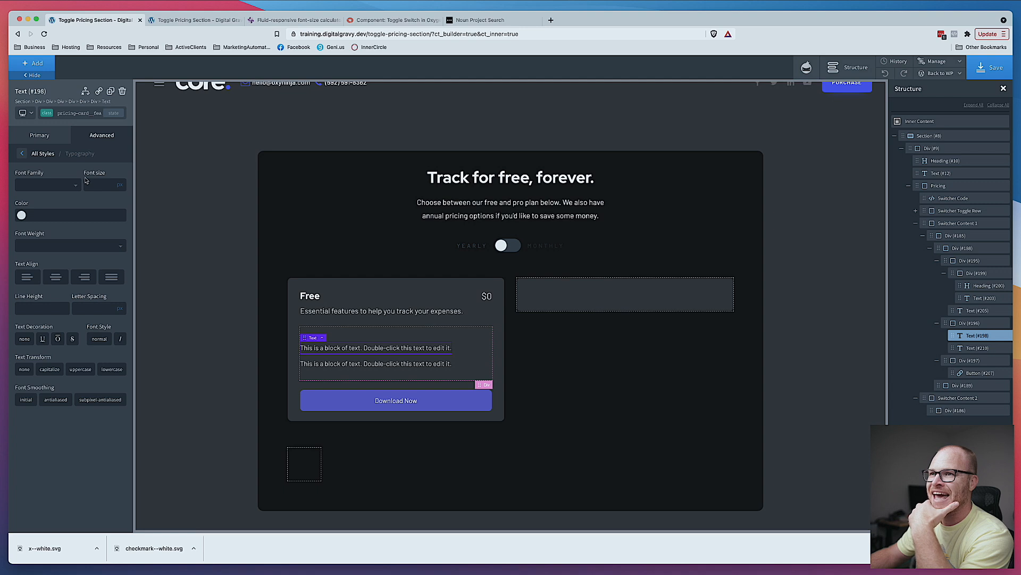
{"action": "left_click", "coordinate": [83, 112]}
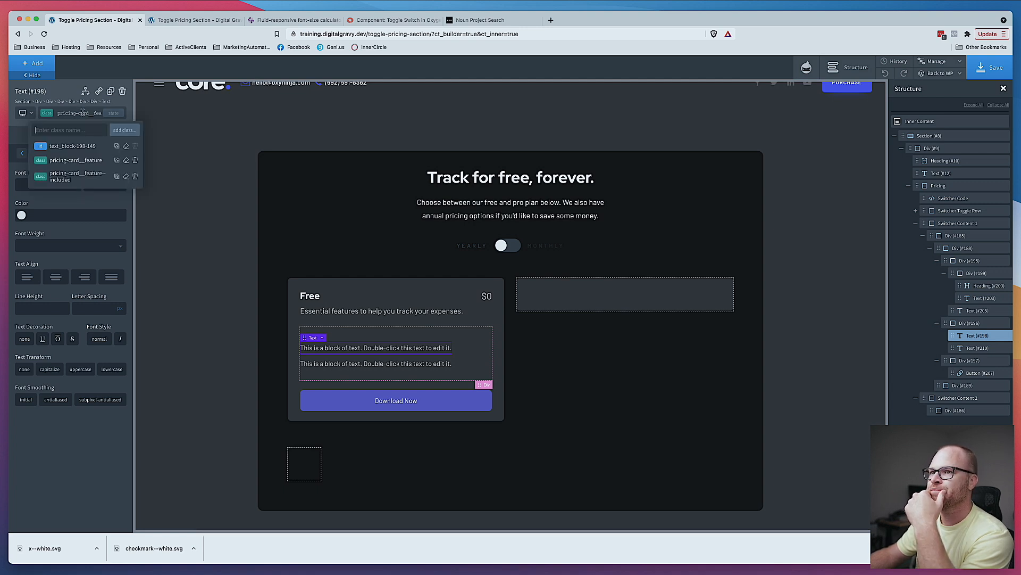
{"action": "left_click", "coordinate": [83, 112]}
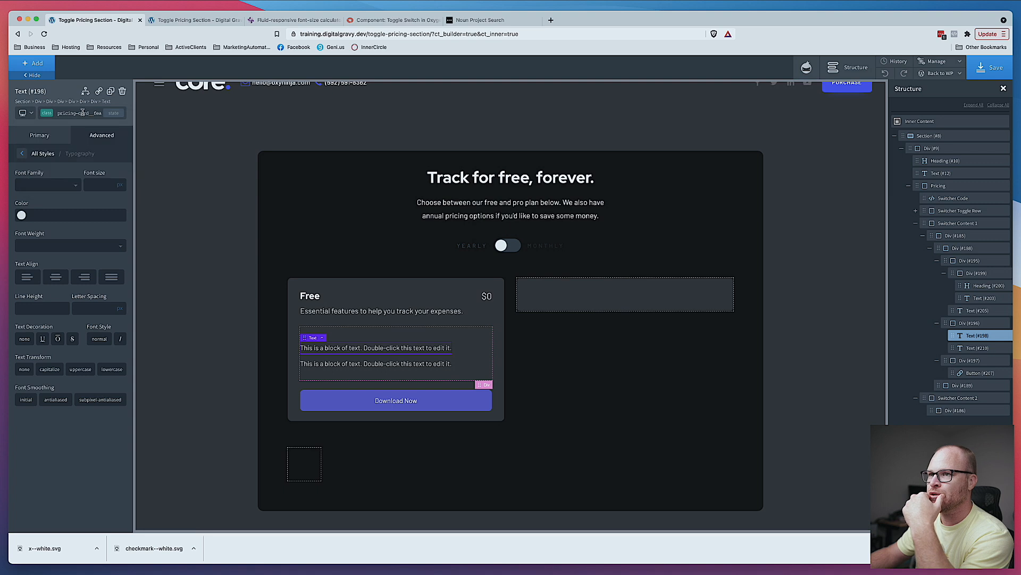
{"action": "left_click", "coordinate": [111, 114]}
{"action": "left_click", "coordinate": [80, 151]}
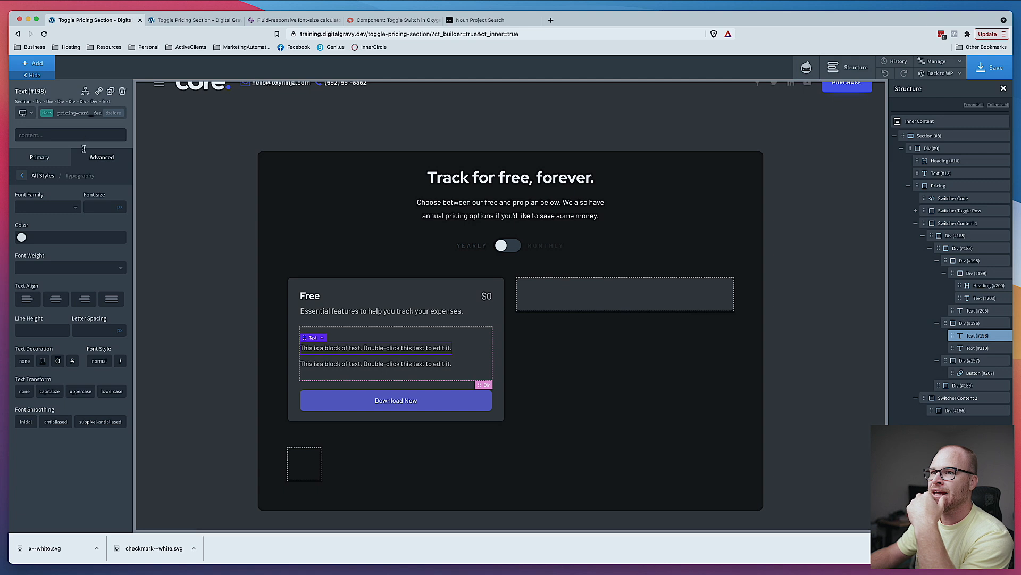
- Set the before pseudo-element's width to 3
{"action": "left_click", "coordinate": [94, 158]}
{"action": "left_click", "coordinate": [66, 204]}
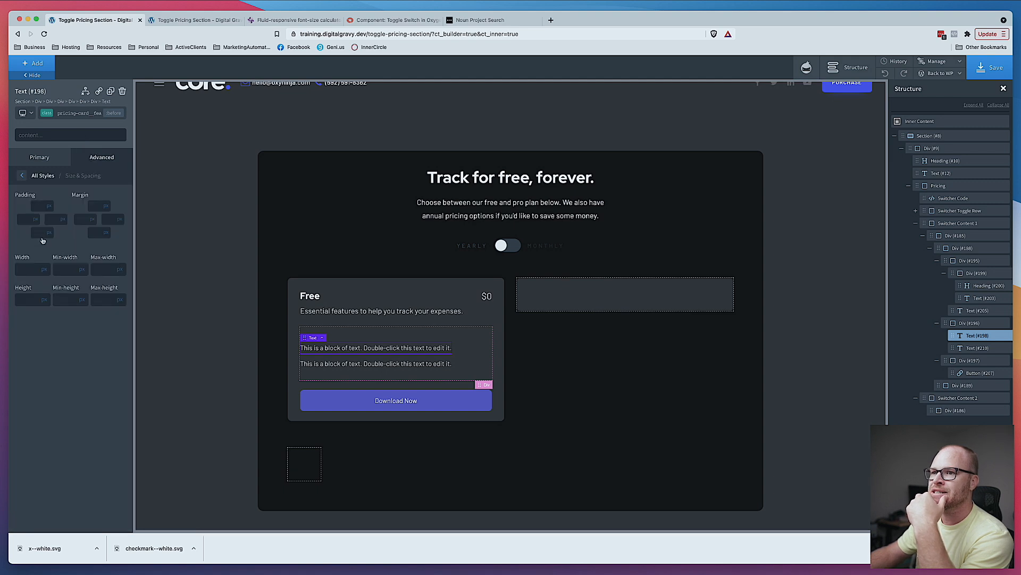
{"action": "left_click", "coordinate": [45, 271]}
{"action": "left_click", "coordinate": [30, 268]}
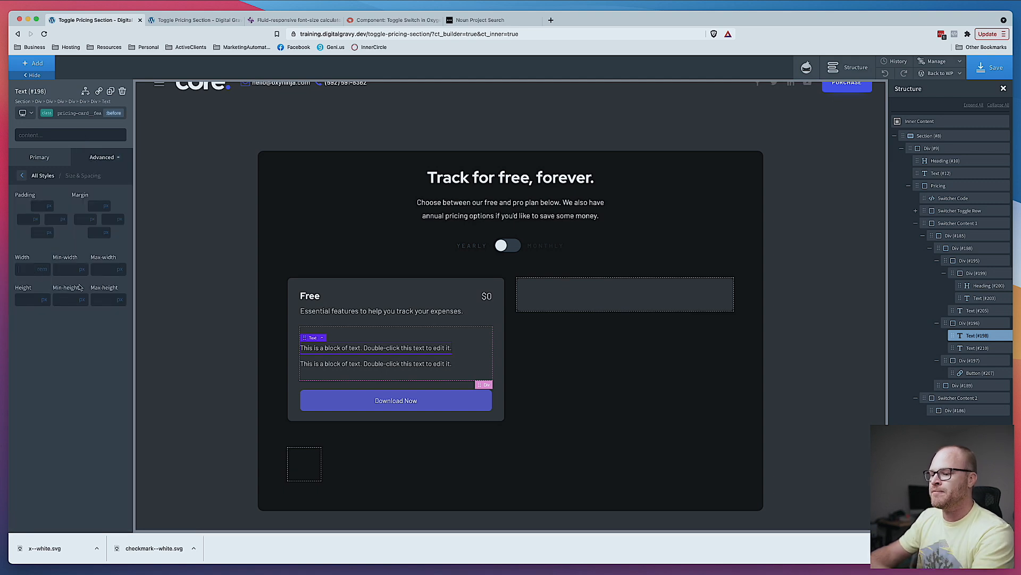
{"action": "type", "text": "3"}
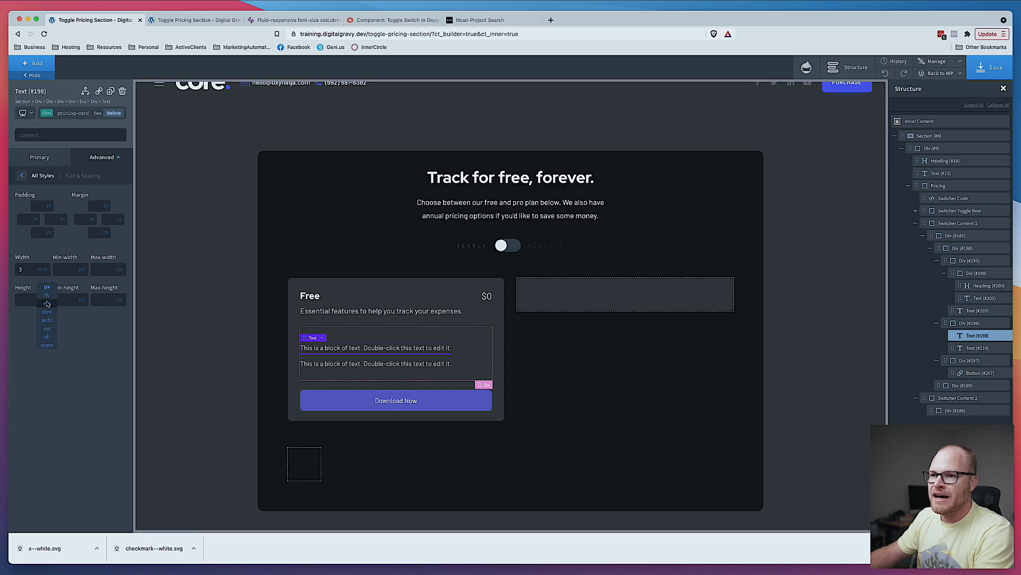
{"action": "left_click", "coordinate": [27, 300]}
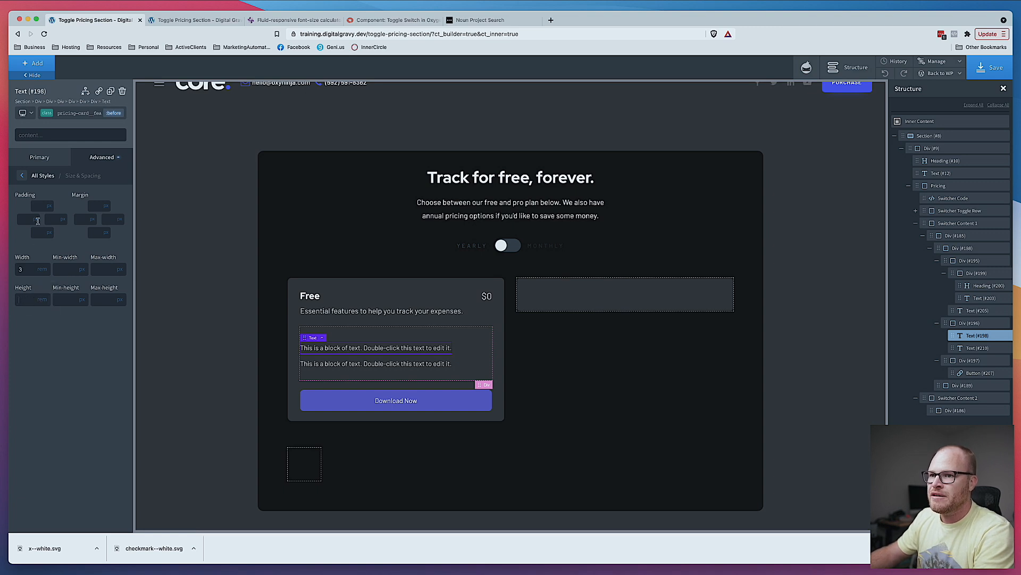
- Set the before pseudo-element's background image to the downloaded x--white.svg icon
{"action": "left_click", "coordinate": [22, 175]}
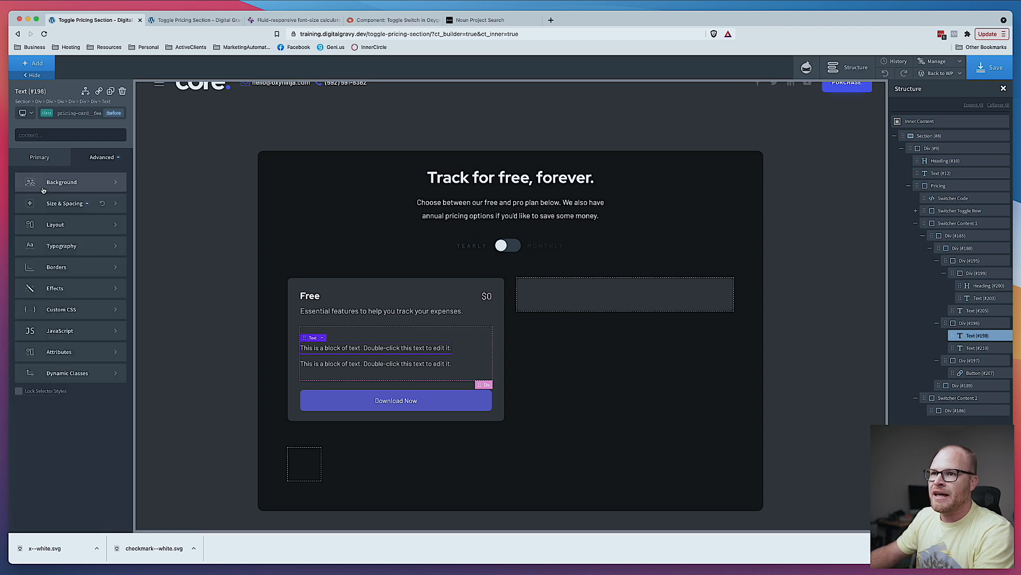
{"action": "left_click", "coordinate": [75, 183]}
{"action": "left_click", "coordinate": [113, 233]}
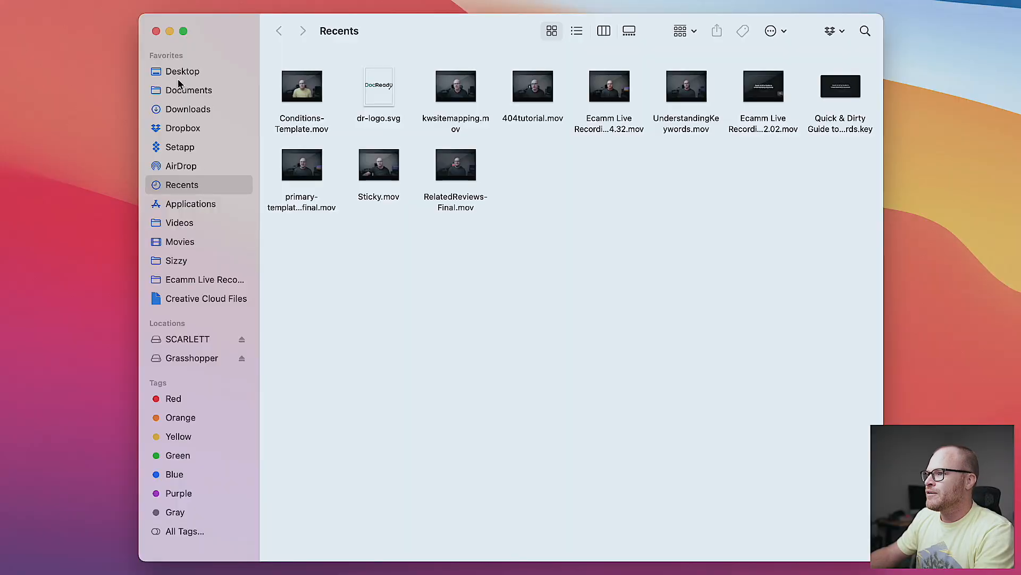
{"action": "left_click", "coordinate": [194, 109]}
{"action": "left_click_drag", "start_coordinate": [335, 112], "coordinate": [335, 67]}
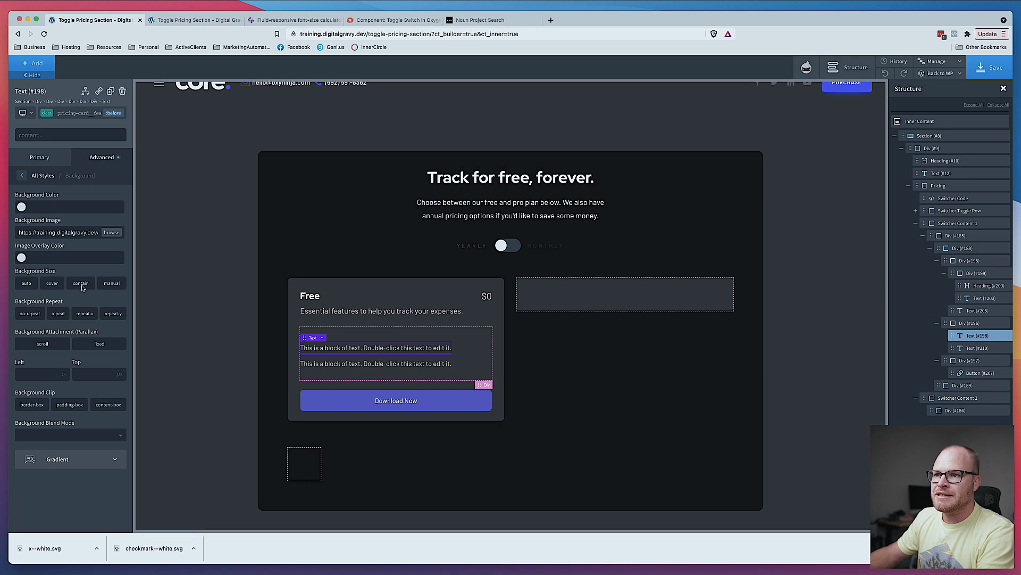
- Set the before pseudo-element's background size to contain
{"action": "left_click", "coordinate": [112, 283]}
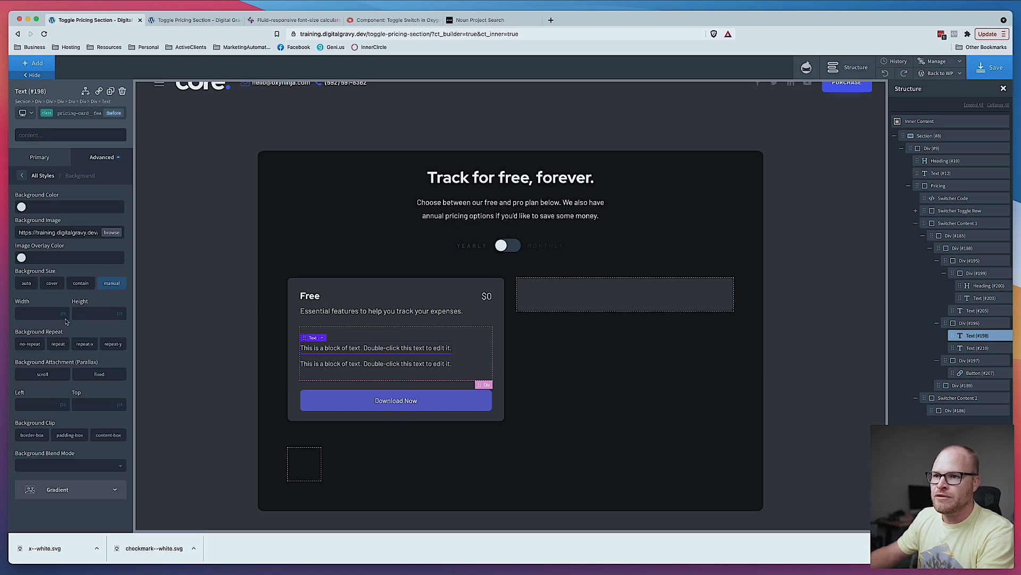
{"action": "left_click", "coordinate": [47, 312]}
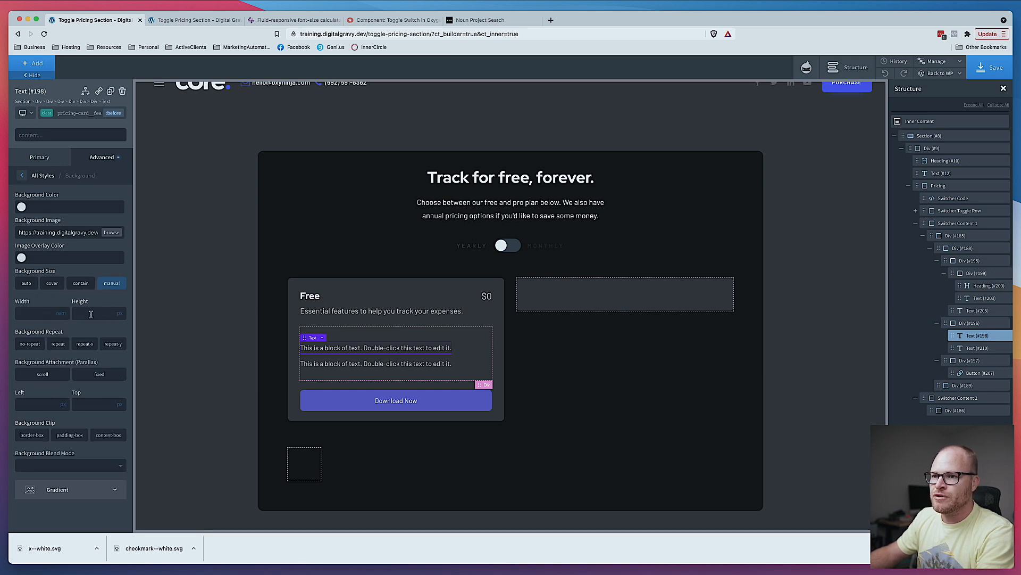
{"action": "left_click", "coordinate": [78, 284]}
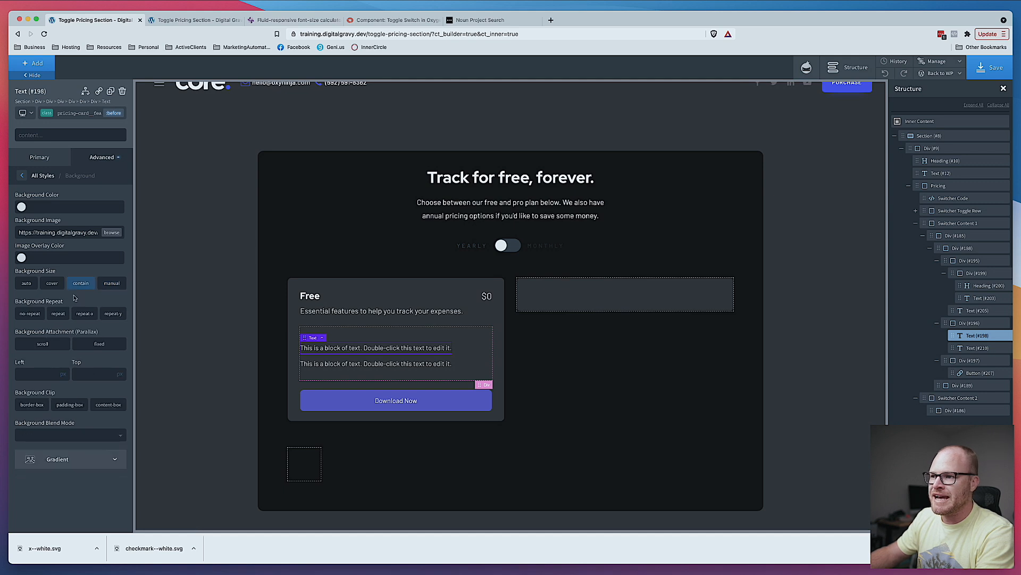
- Set the before pseudo-element's display to inline-flex, then leave the before state
{"action": "left_click", "coordinate": [22, 178]}
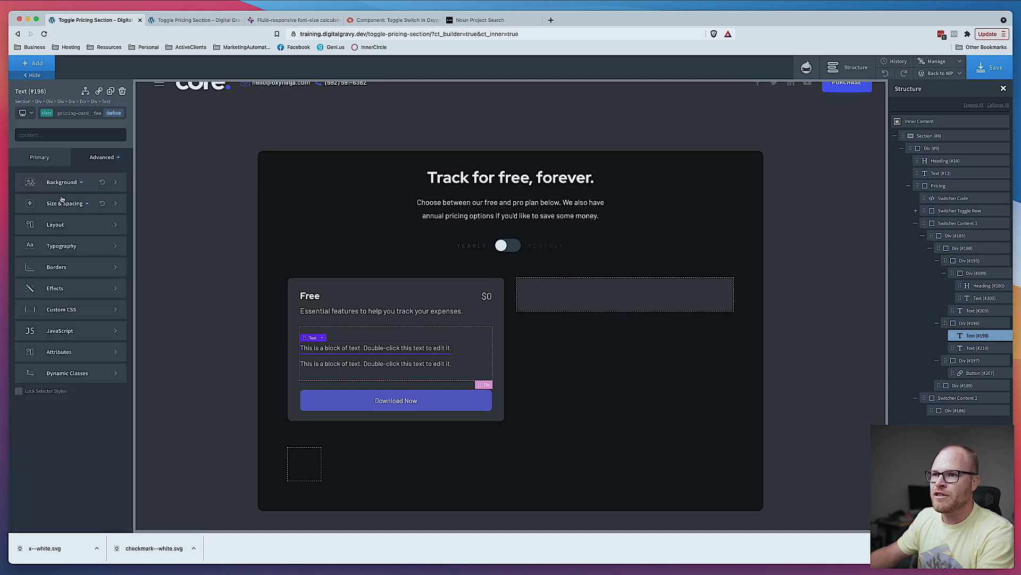
{"action": "left_click", "coordinate": [64, 209]}
{"action": "left_click", "coordinate": [22, 175]}
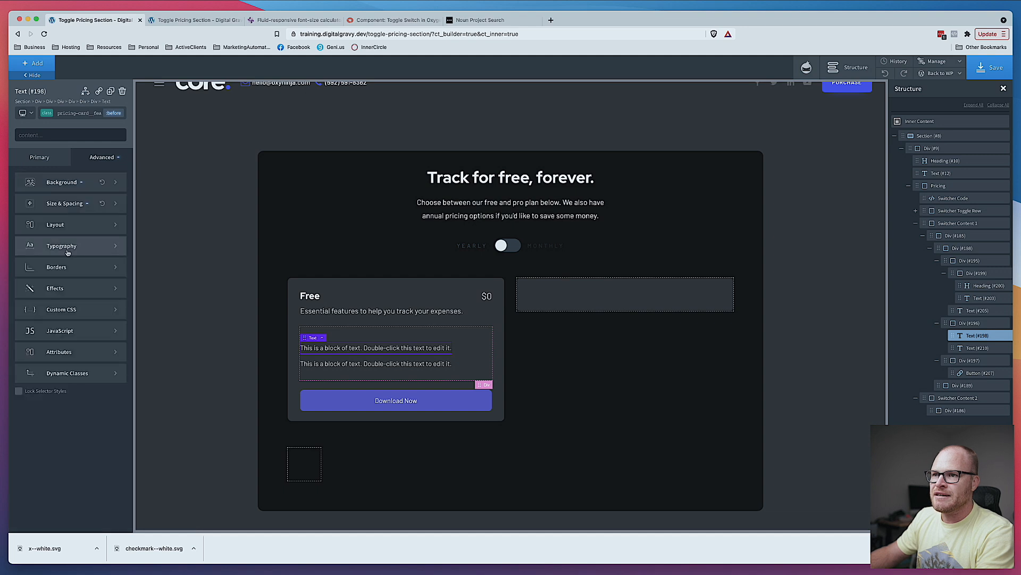
{"action": "left_click", "coordinate": [84, 238]}
{"action": "left_click", "coordinate": [24, 207]}
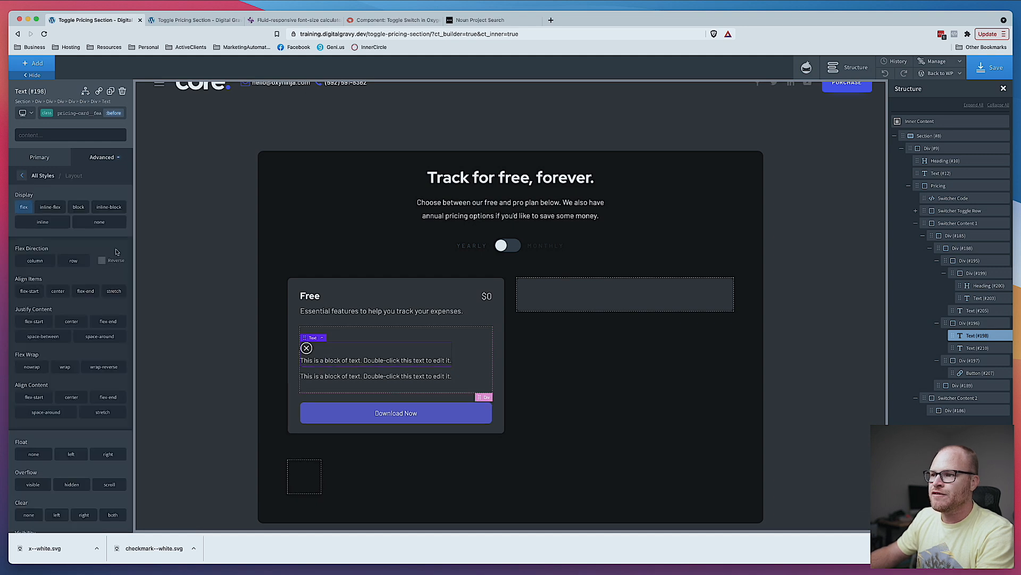
{"action": "left_click", "coordinate": [51, 208]}
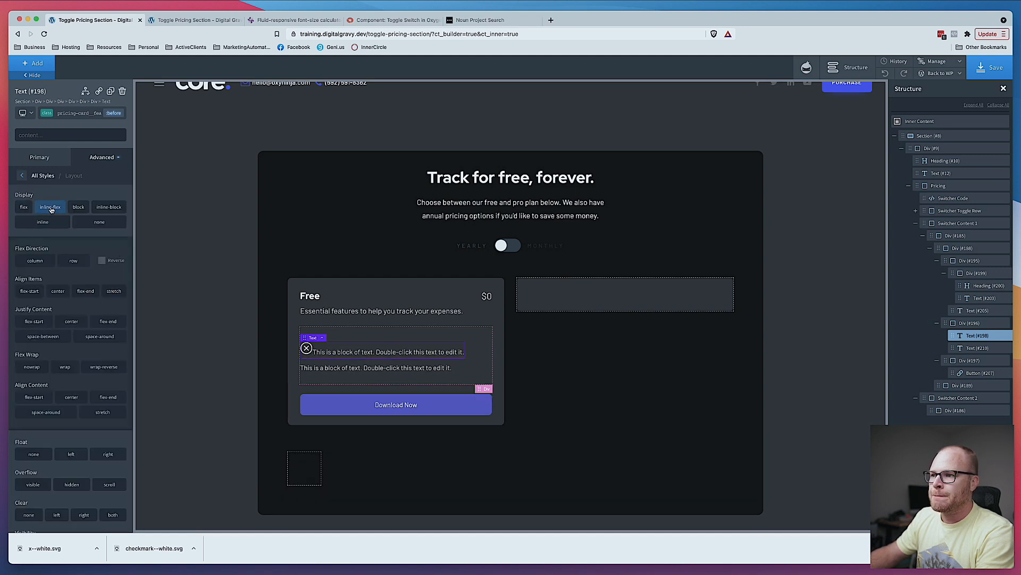
{"action": "left_click", "coordinate": [24, 208]}
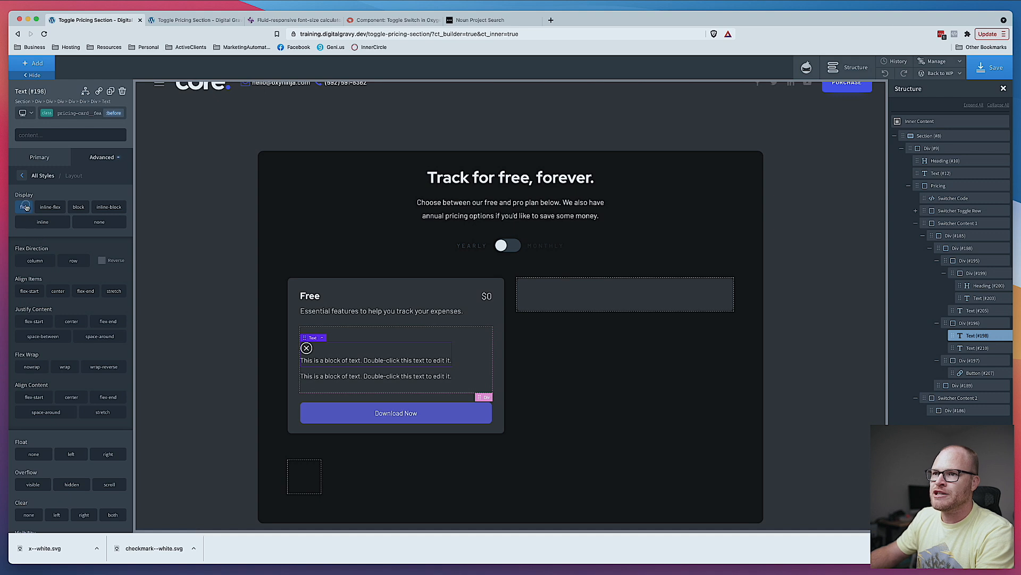
{"action": "left_click", "coordinate": [25, 207]}
{"action": "left_click", "coordinate": [58, 208]}
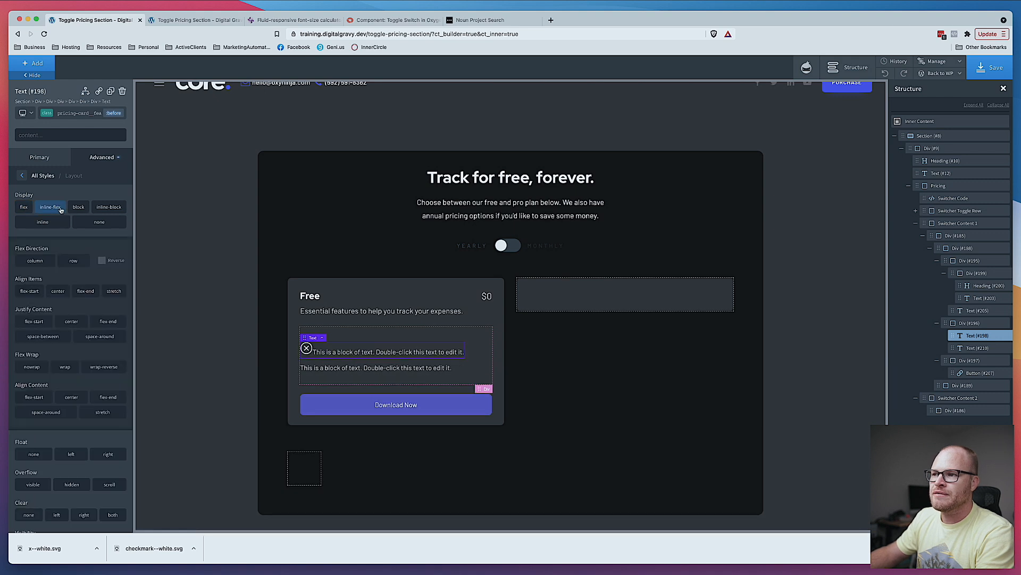
{"action": "left_click", "coordinate": [92, 114]}
{"action": "left_click", "coordinate": [113, 113]}
{"action": "left_click", "coordinate": [75, 130]}
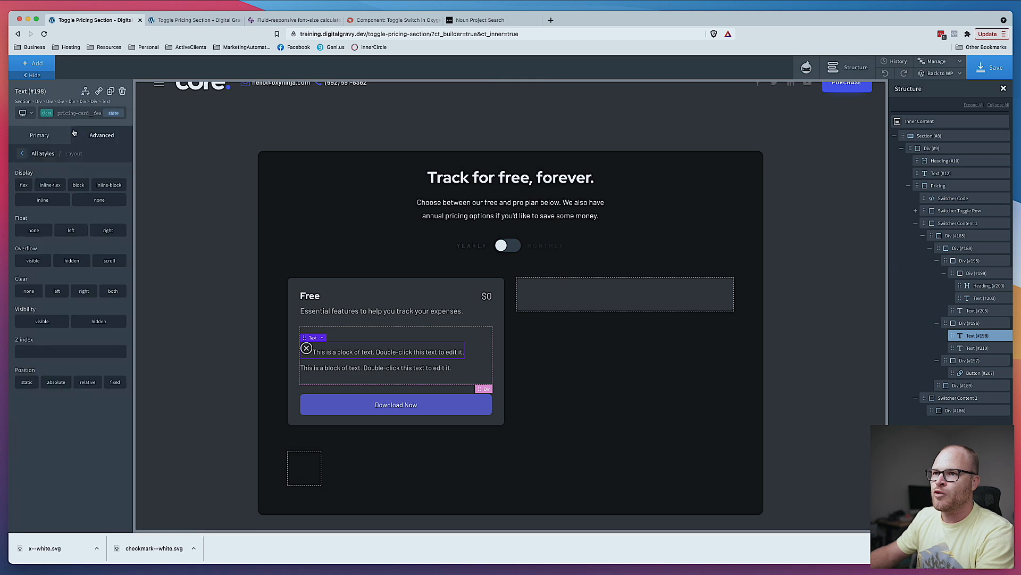
- Set the feature text's display to flex with row direction and items aligned to center
{"action": "left_click", "coordinate": [24, 185]}
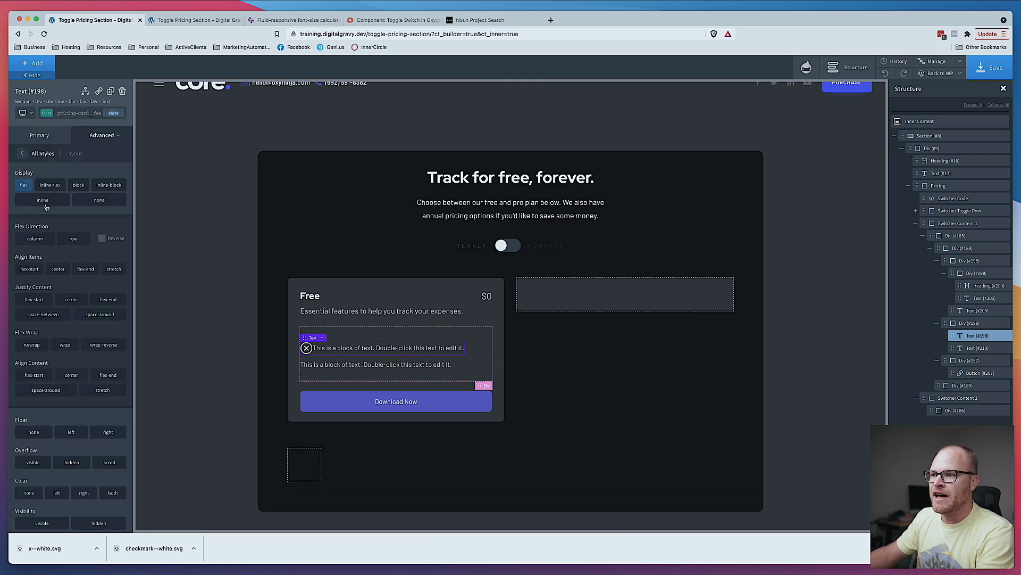
{"action": "left_click", "coordinate": [72, 240]}
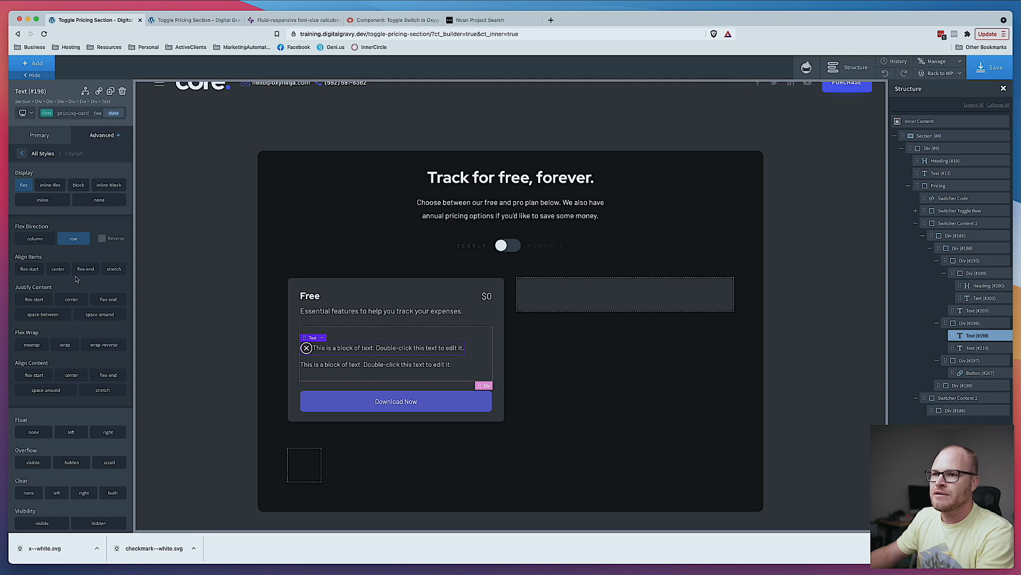
{"action": "left_click", "coordinate": [59, 270]}
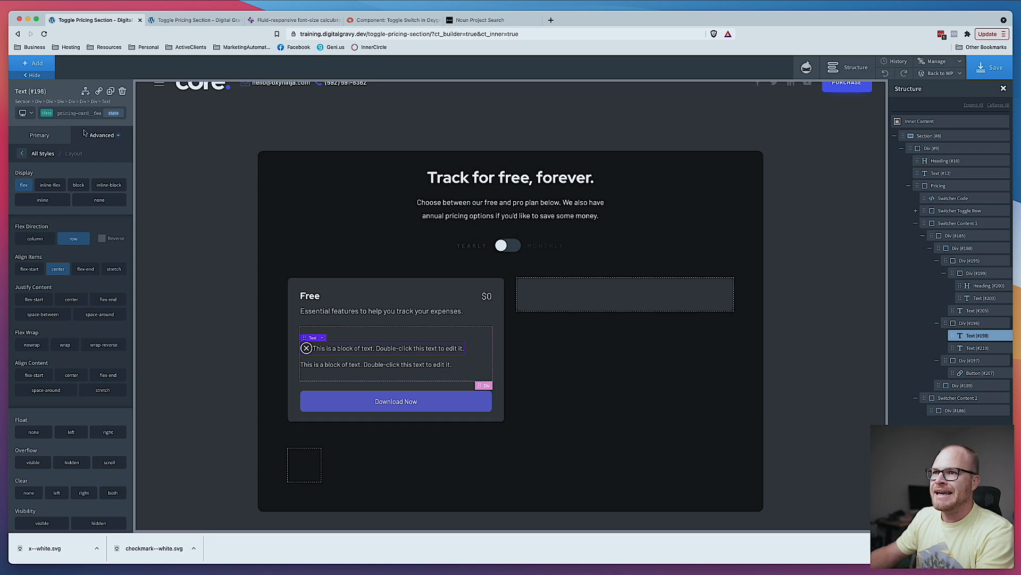
- Switch to the before pseudo-element and set its right margin to 1
{"action": "left_click", "coordinate": [114, 113]}
{"action": "left_click", "coordinate": [88, 149]}
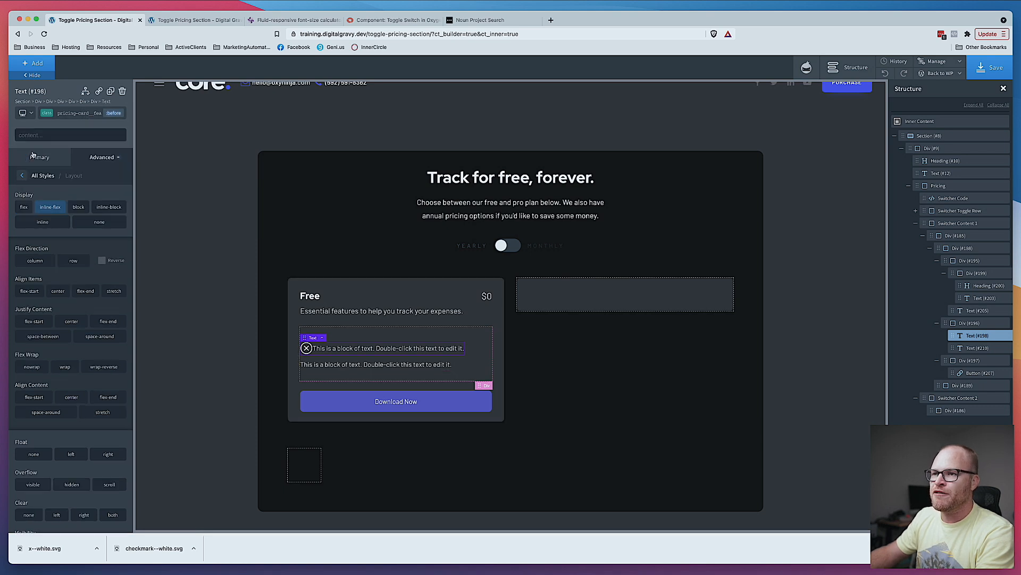
{"action": "left_click", "coordinate": [22, 175]}
{"action": "left_click", "coordinate": [57, 224]}
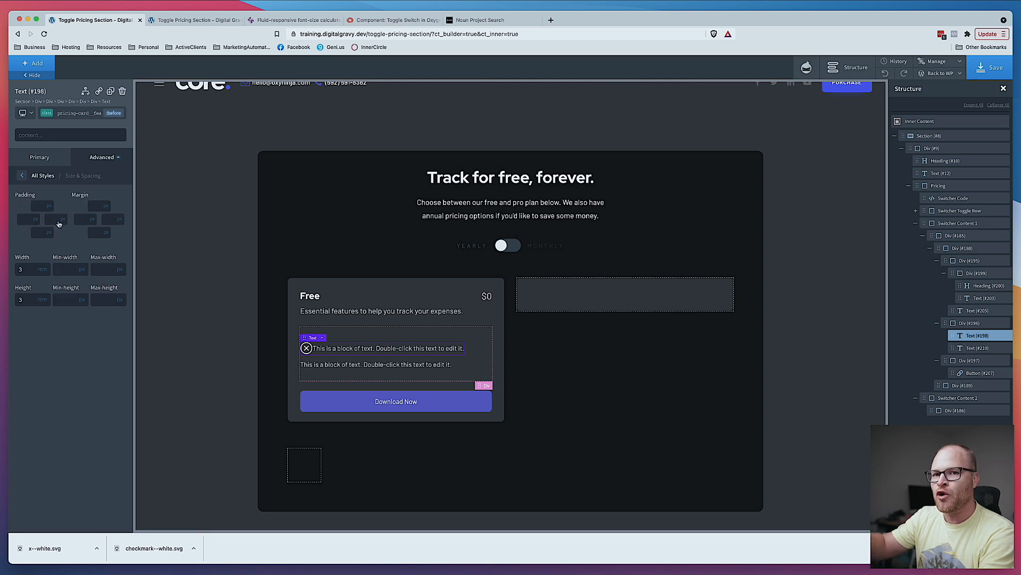
{"action": "left_click", "coordinate": [121, 221]}
{"action": "left_click", "coordinate": [122, 228]}
{"action": "left_click", "coordinate": [110, 221]}
{"action": "type", "text": "1"}
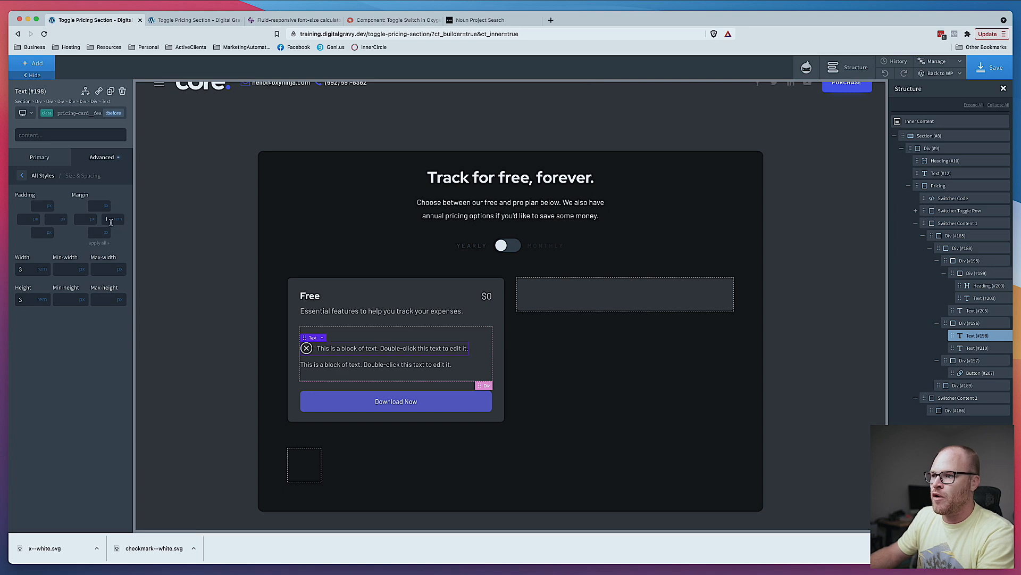
- Set the first feature text's before background image to the checkmark--white.svg icon
{"action": "left_click", "coordinate": [476, 366]}
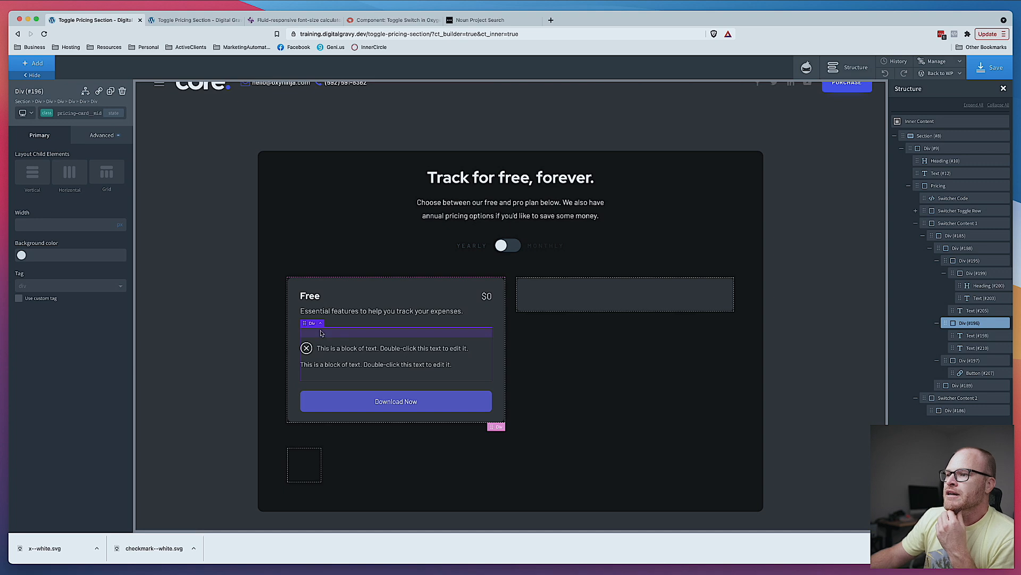
{"action": "left_click", "coordinate": [358, 353]}
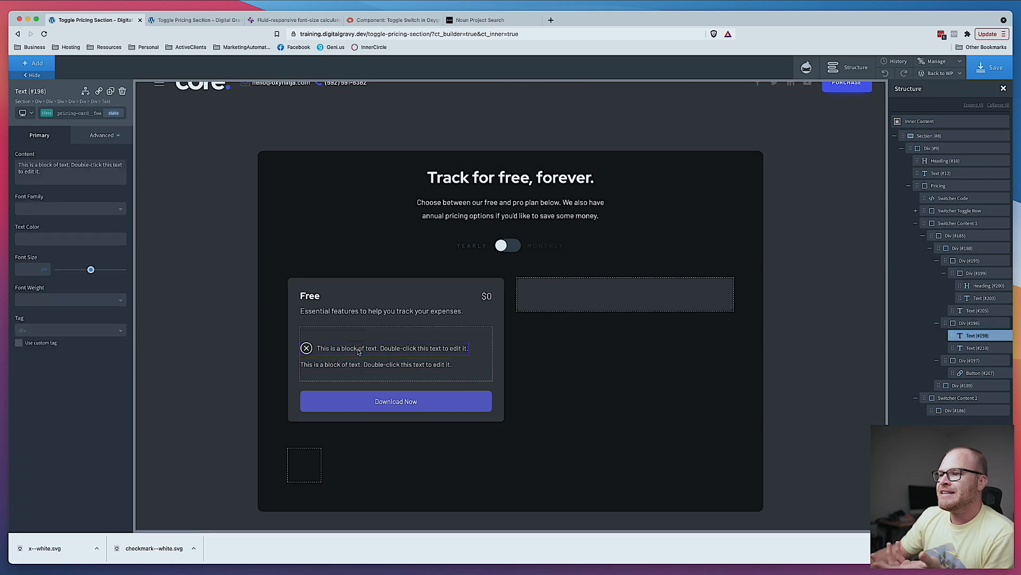
{"action": "left_click", "coordinate": [81, 113]}
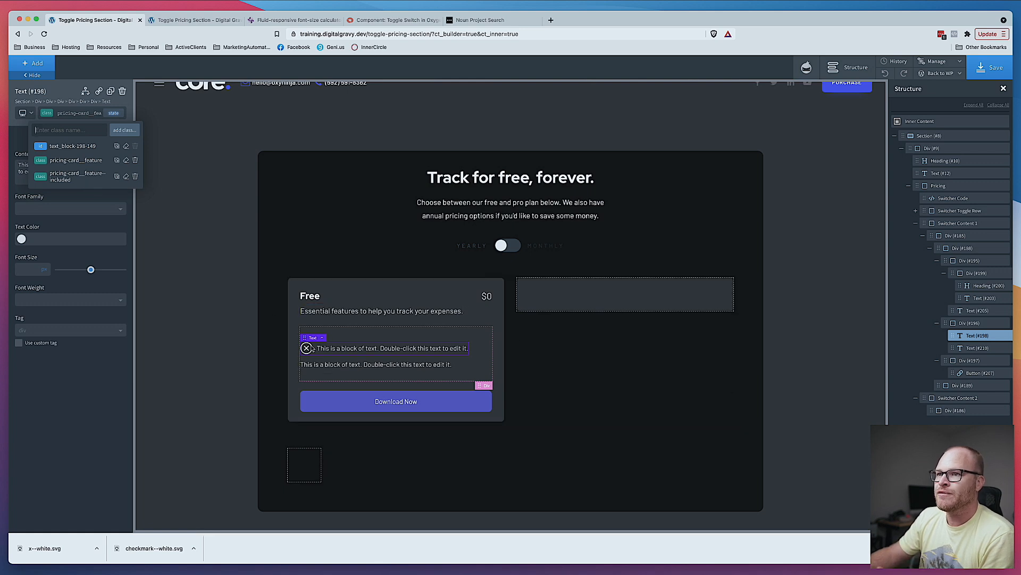
{"action": "left_click", "coordinate": [61, 194]}
{"action": "left_click", "coordinate": [100, 142]}
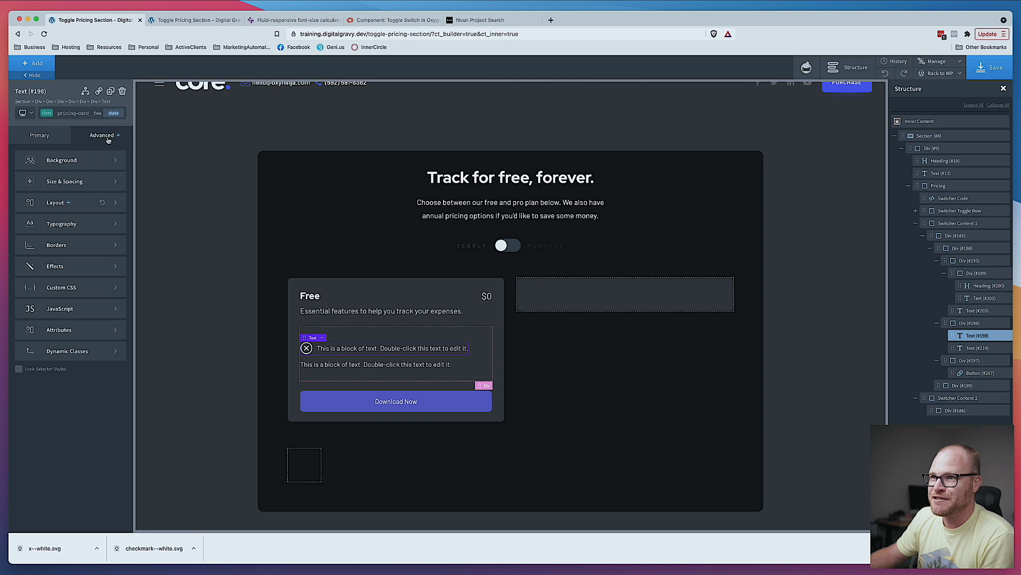
{"action": "left_click", "coordinate": [113, 113]}
{"action": "left_click", "coordinate": [40, 151]}
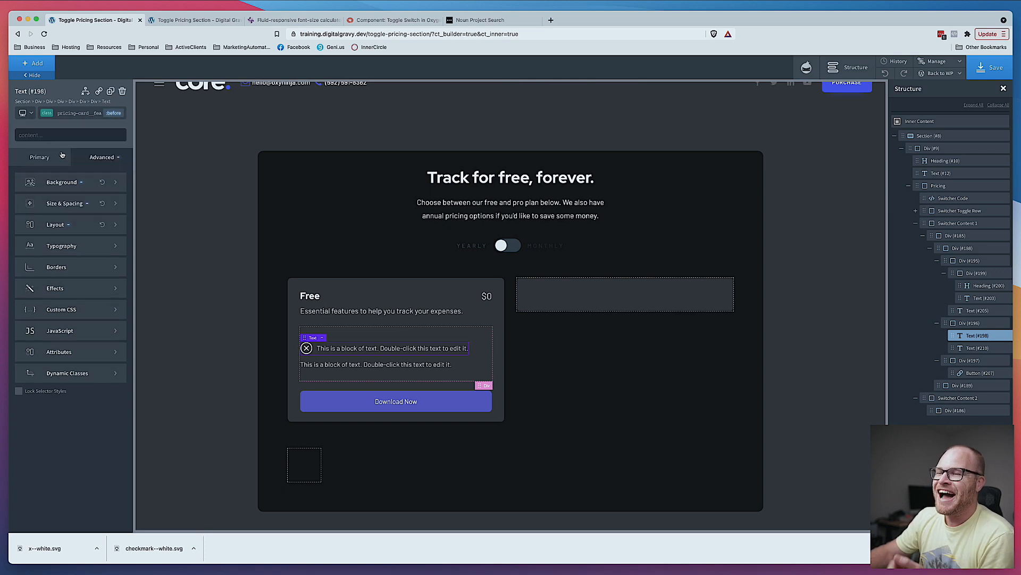
{"action": "left_click", "coordinate": [77, 184]}
{"action": "left_click", "coordinate": [111, 232]}
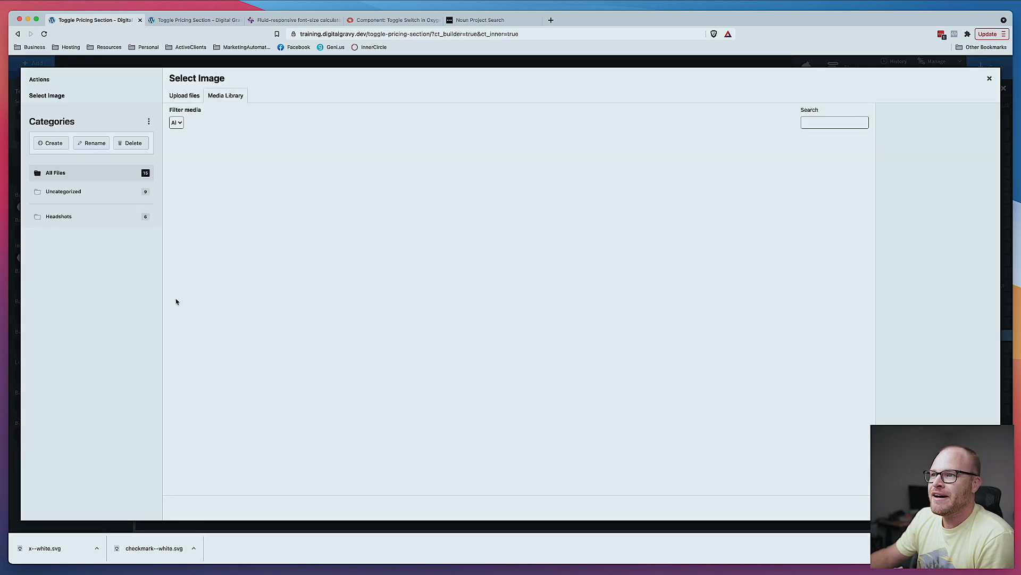
{"action": "left_click", "coordinate": [261, 169]}
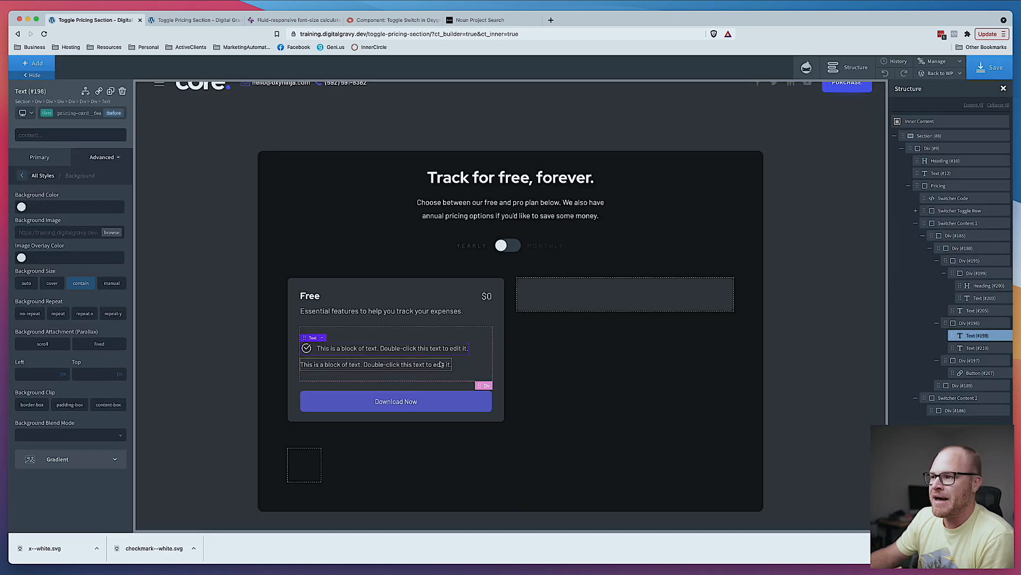
- Add the pricing-card__feature--included class to the second feature text
{"action": "left_click", "coordinate": [470, 362]}
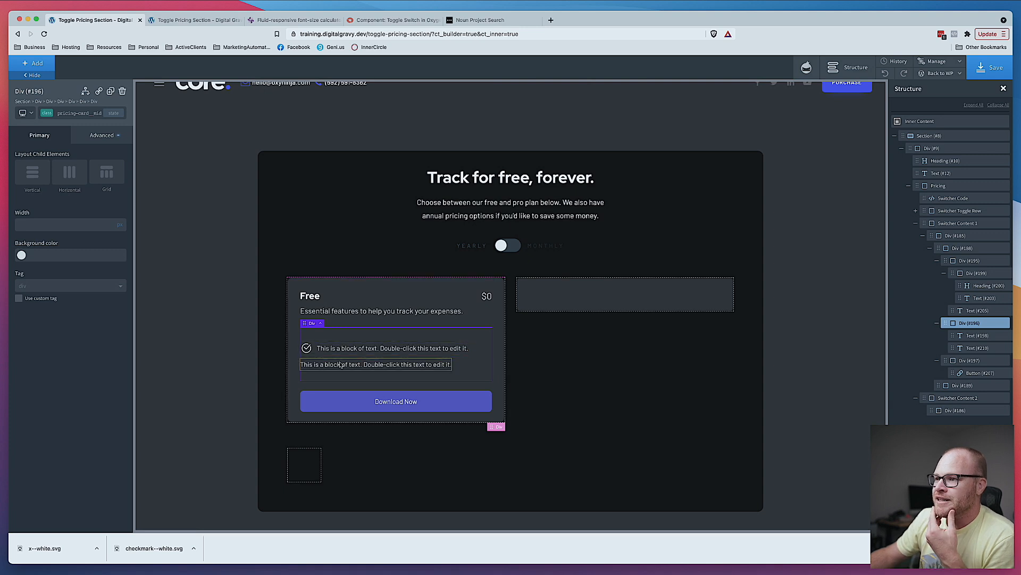
{"action": "left_click", "coordinate": [319, 364]}
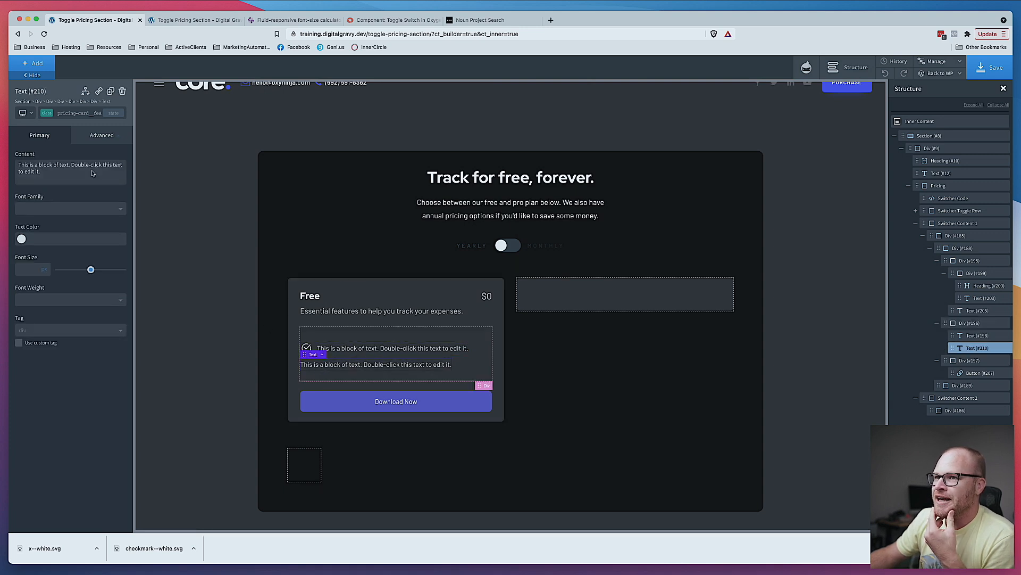
{"action": "left_click", "coordinate": [78, 114]}
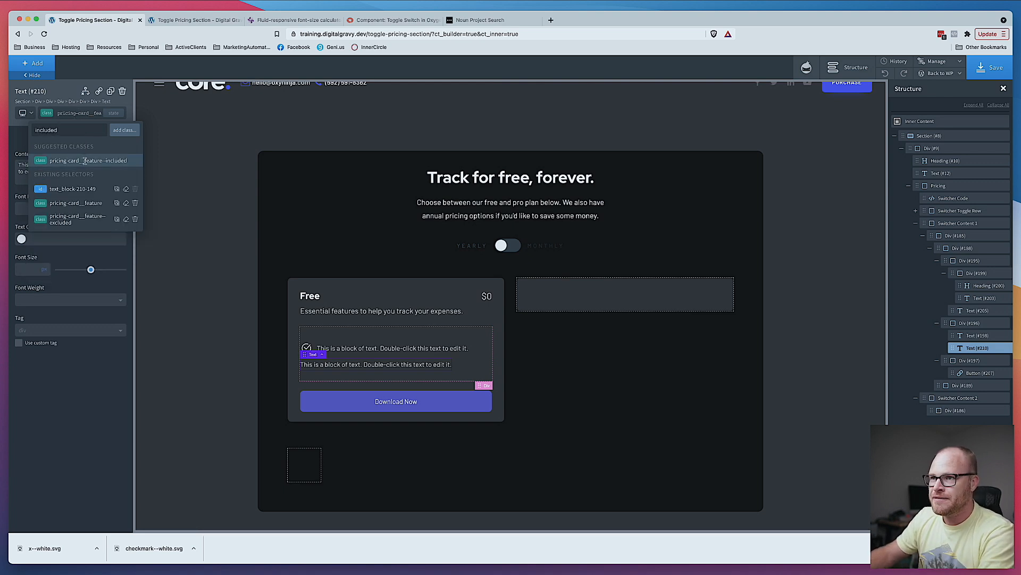
{"action": "left_click", "coordinate": [85, 160]}
- Set the pricing-card__feature--excluded class's before background image on the second feature text to the x--white.svg icon
{"action": "left_click", "coordinate": [73, 114]}
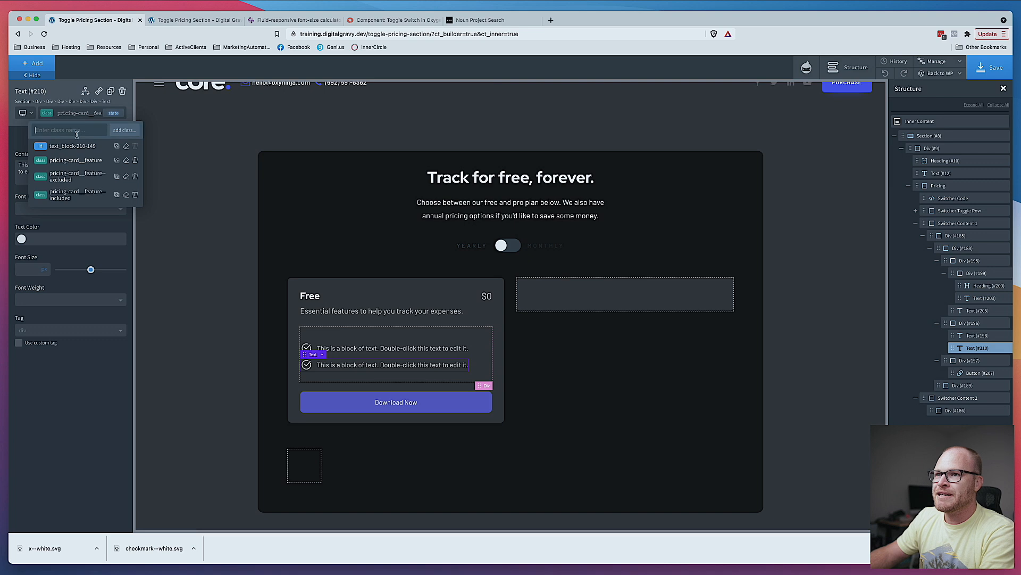
{"action": "left_click", "coordinate": [86, 177]}
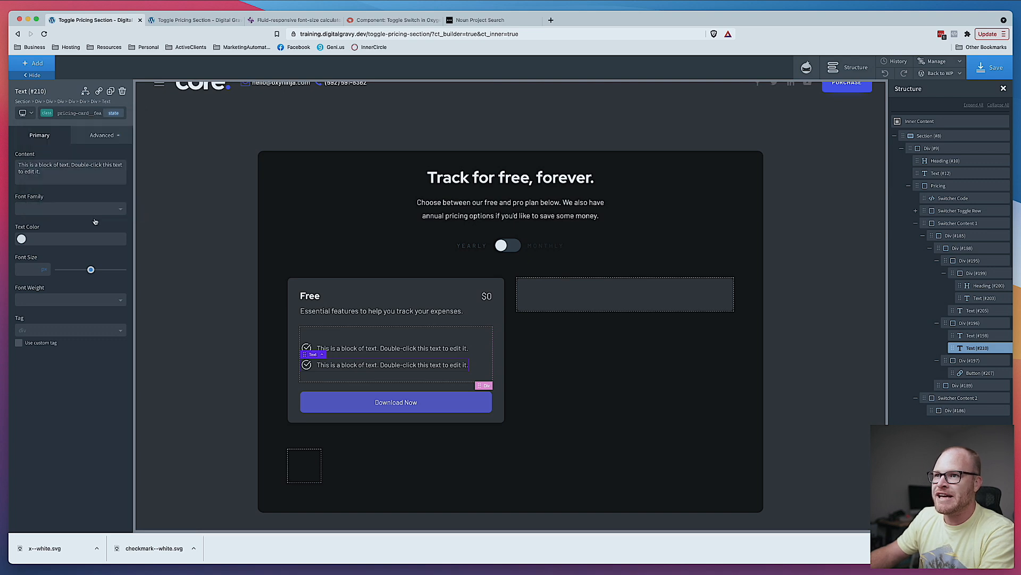
{"action": "left_click", "coordinate": [72, 113]}
{"action": "left_click", "coordinate": [135, 196]}
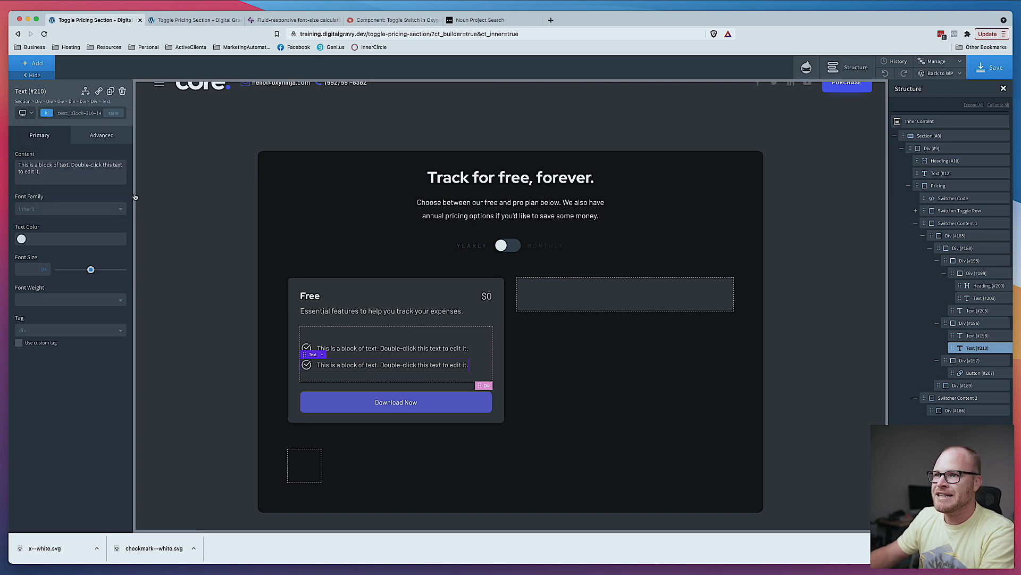
{"action": "left_click", "coordinate": [88, 114]}
{"action": "left_click", "coordinate": [73, 174]}
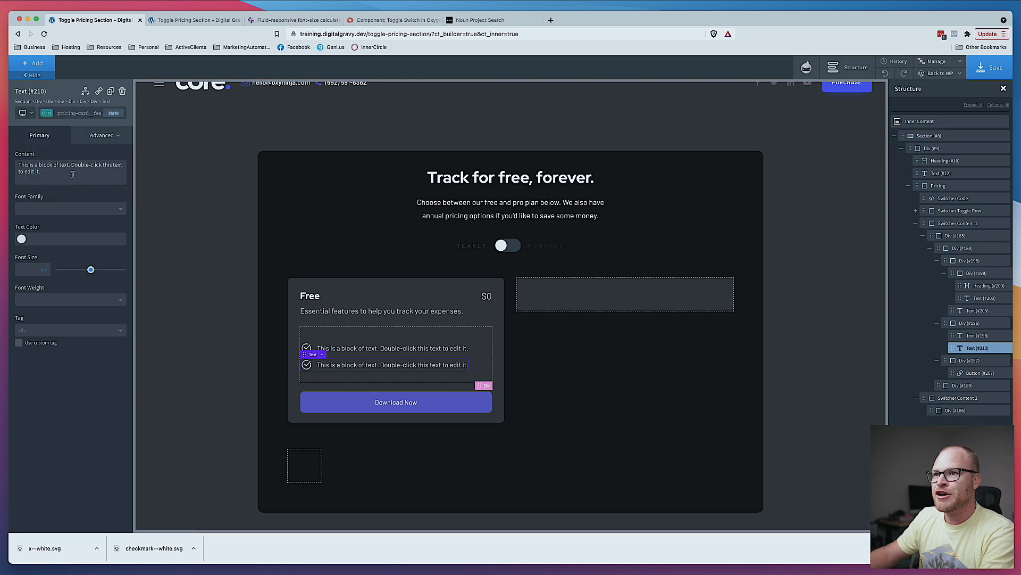
{"action": "left_click", "coordinate": [114, 114]}
{"action": "left_click", "coordinate": [114, 114]}
{"action": "left_click", "coordinate": [114, 114]}
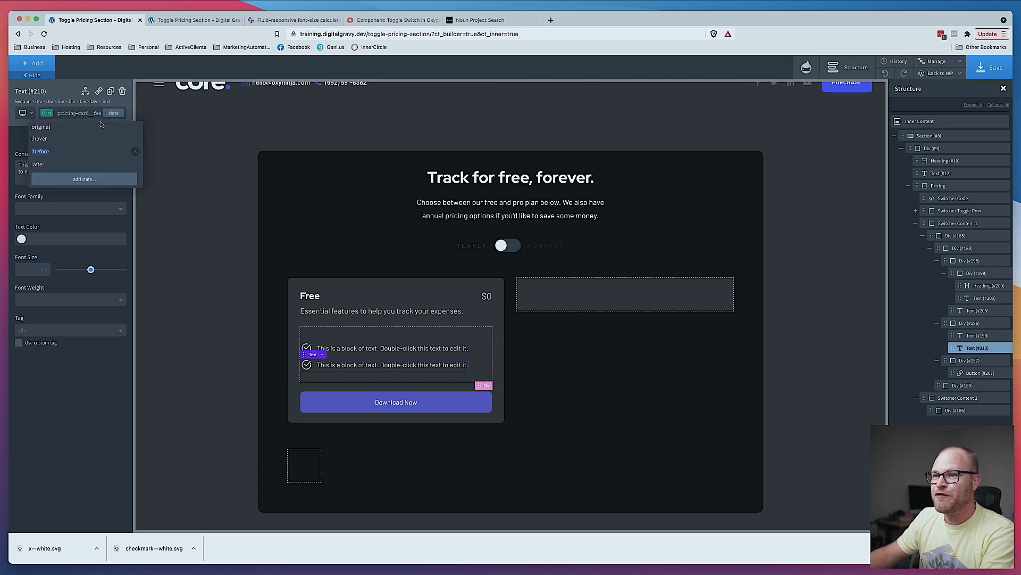
{"action": "left_click", "coordinate": [63, 151]}
{"action": "left_click", "coordinate": [94, 159]}
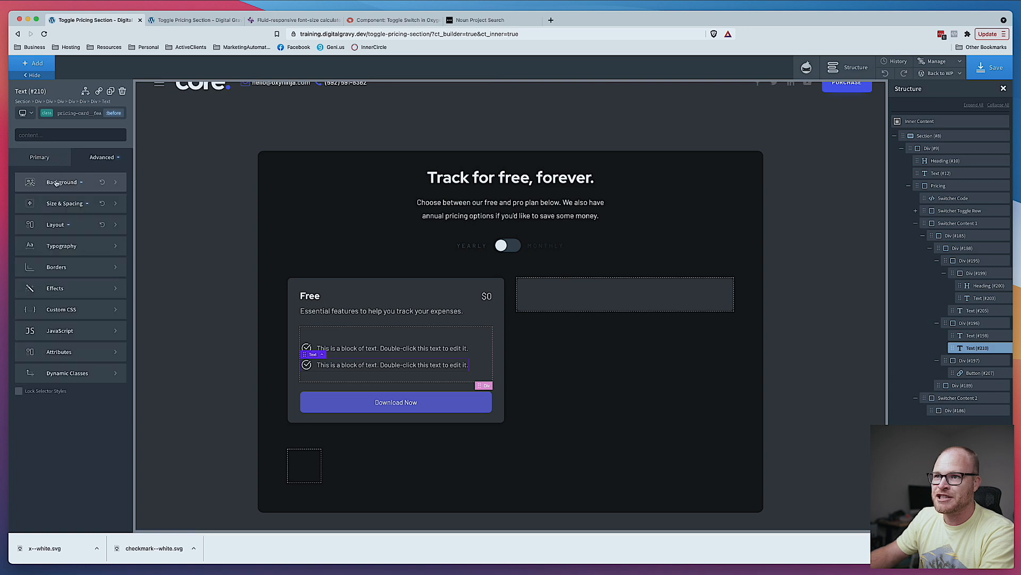
{"action": "left_click", "coordinate": [57, 183]}
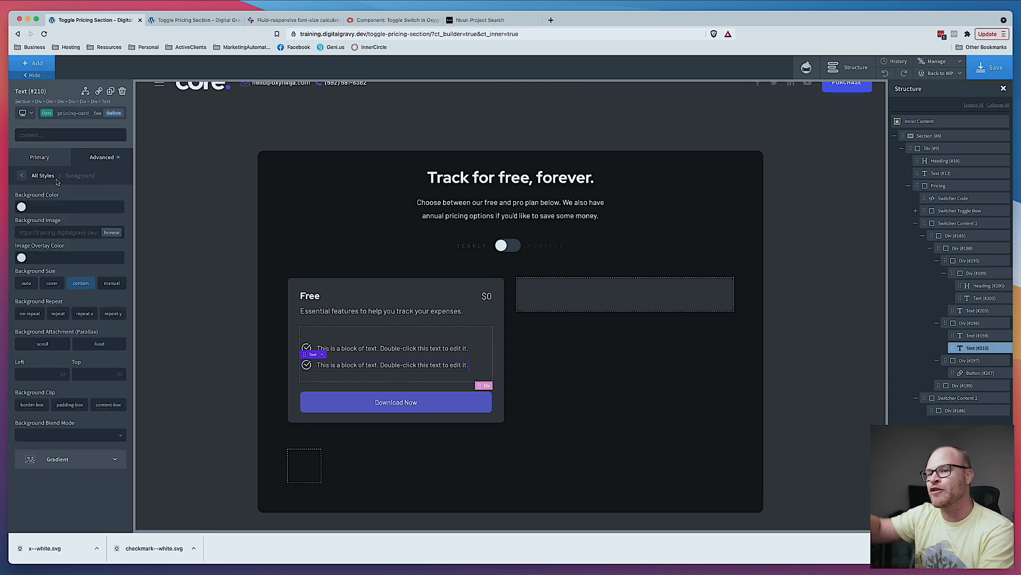
{"action": "left_click", "coordinate": [111, 233]}
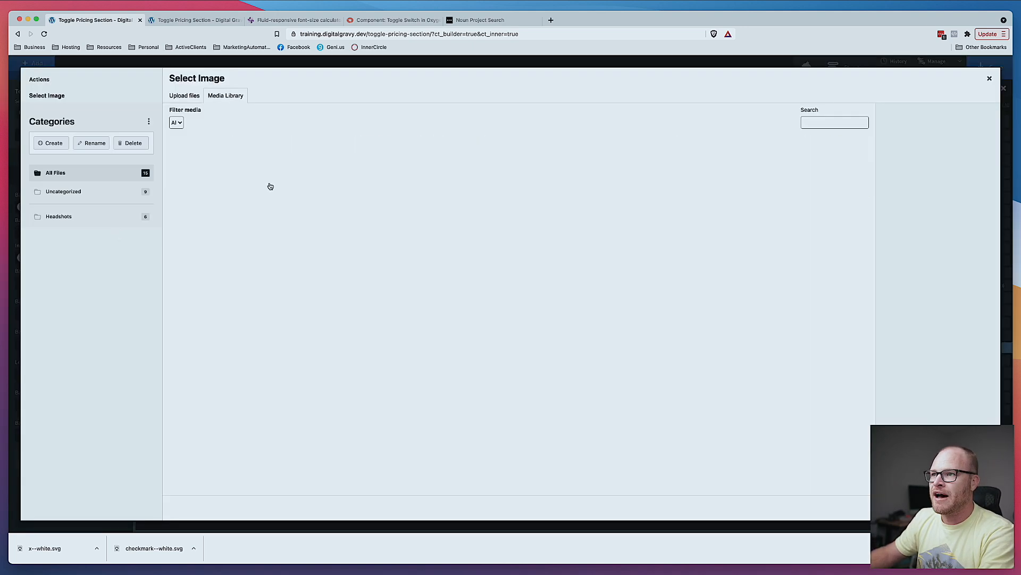
{"action": "left_click", "coordinate": [199, 173]}
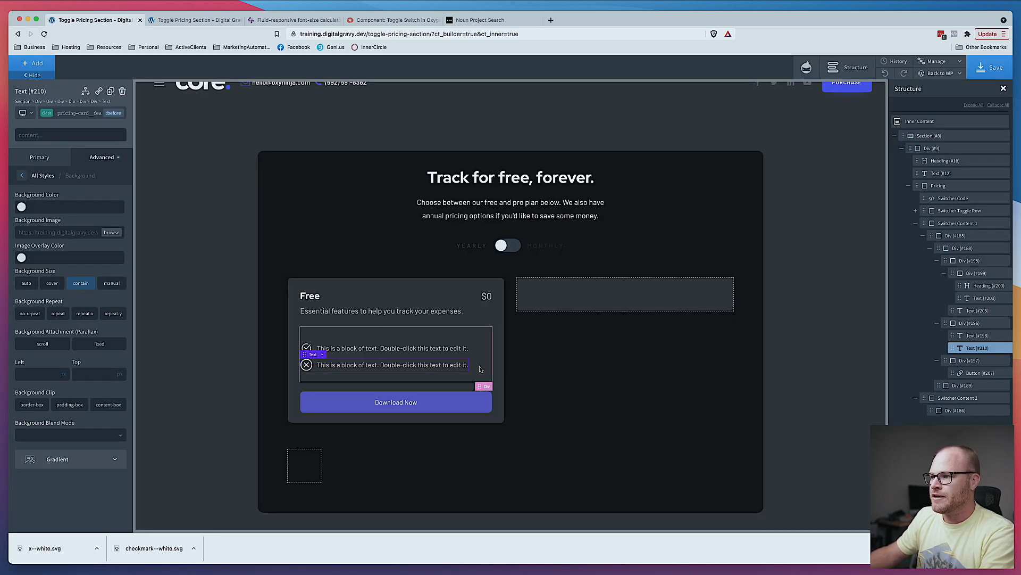
- Inspect the two feature texts and the x icon page in the Noun Project tab
{"action": "left_click", "coordinate": [479, 369]}
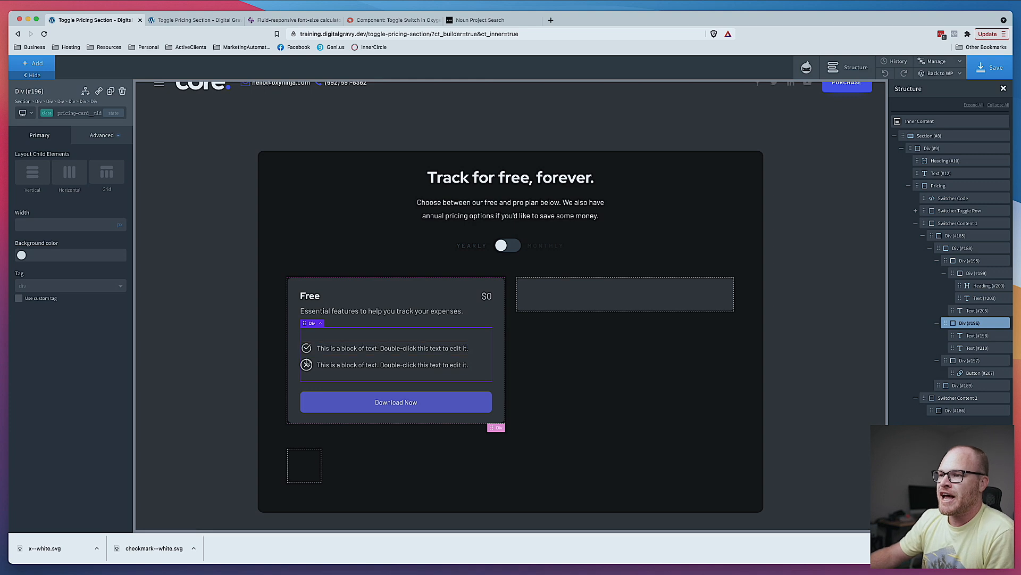
{"action": "left_click", "coordinate": [345, 366]}
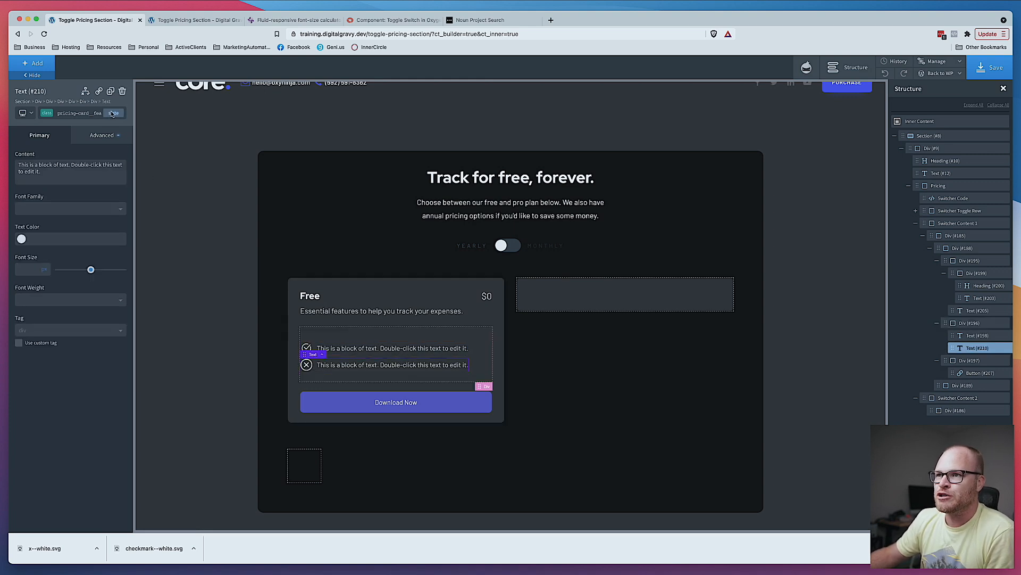
{"action": "left_click", "coordinate": [314, 349]}
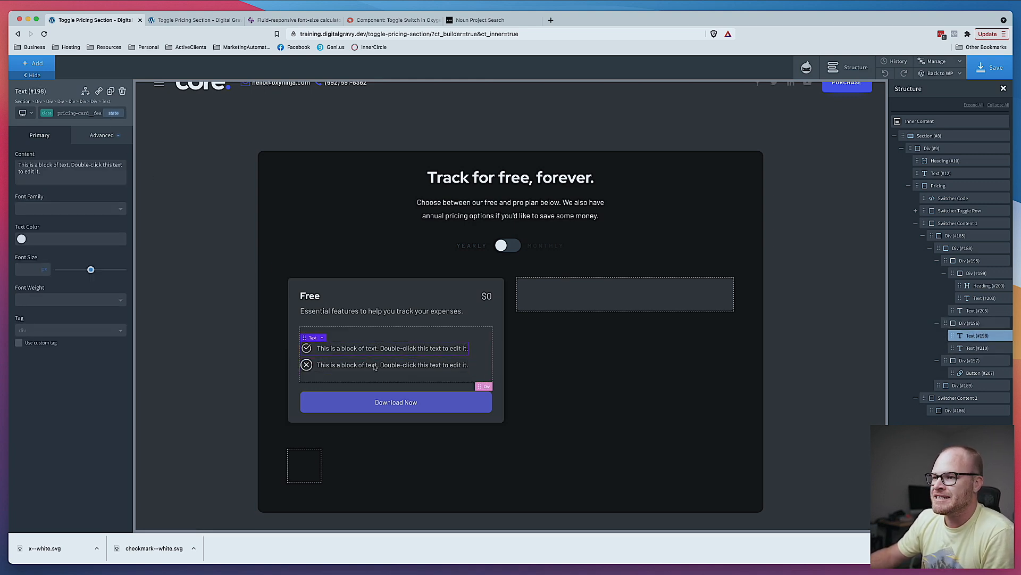
{"action": "left_click", "coordinate": [106, 136]}
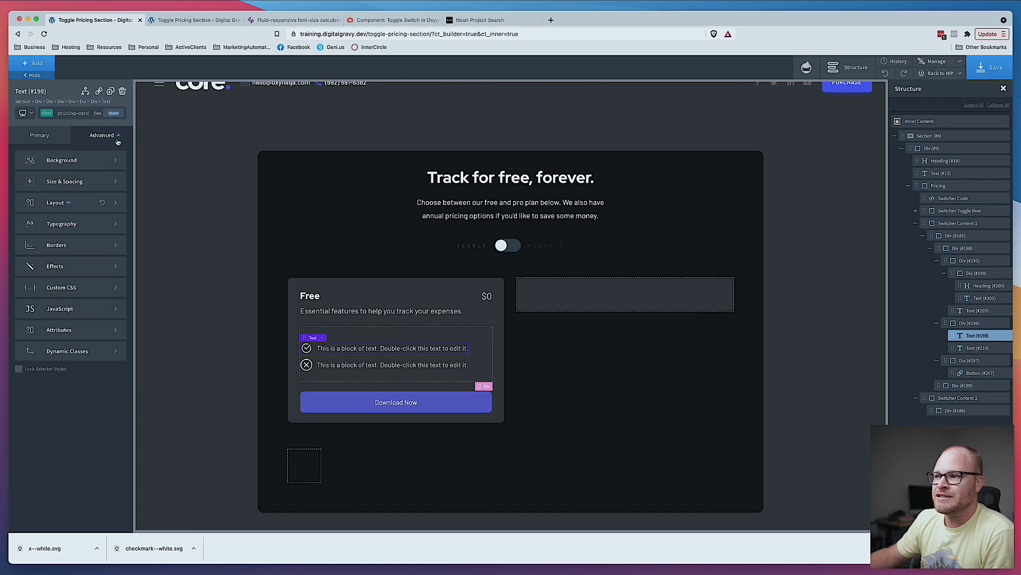
{"action": "left_click", "coordinate": [488, 22]}
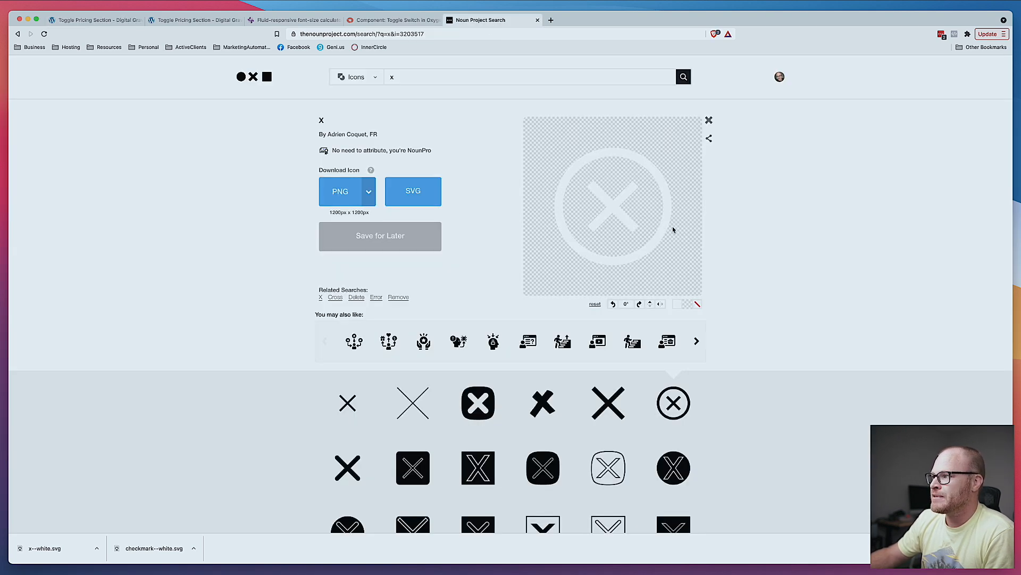
{"action": "left_click", "coordinate": [106, 19]}
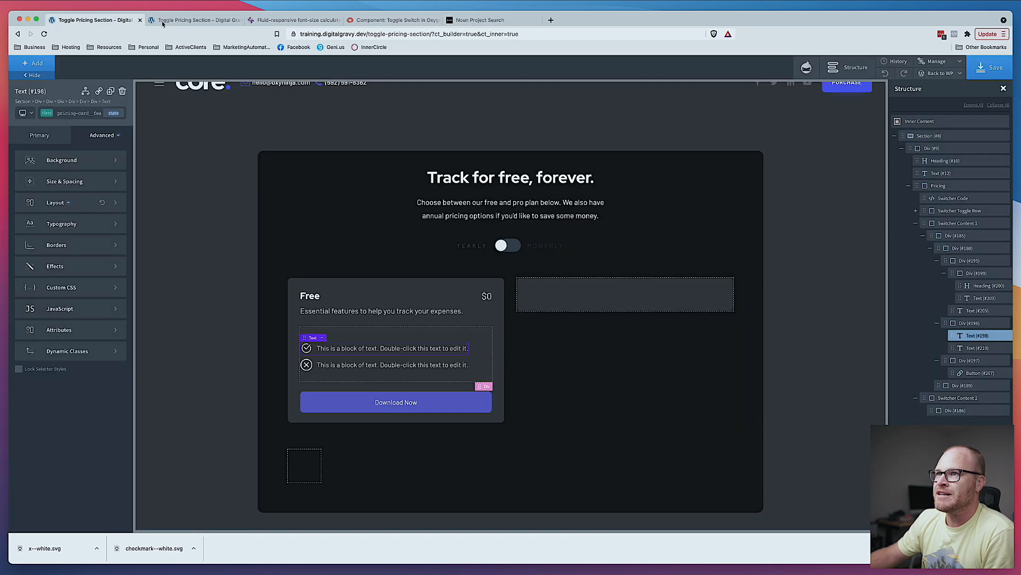
{"action": "left_click", "coordinate": [181, 20]}
{"action": "left_click", "coordinate": [116, 21]}
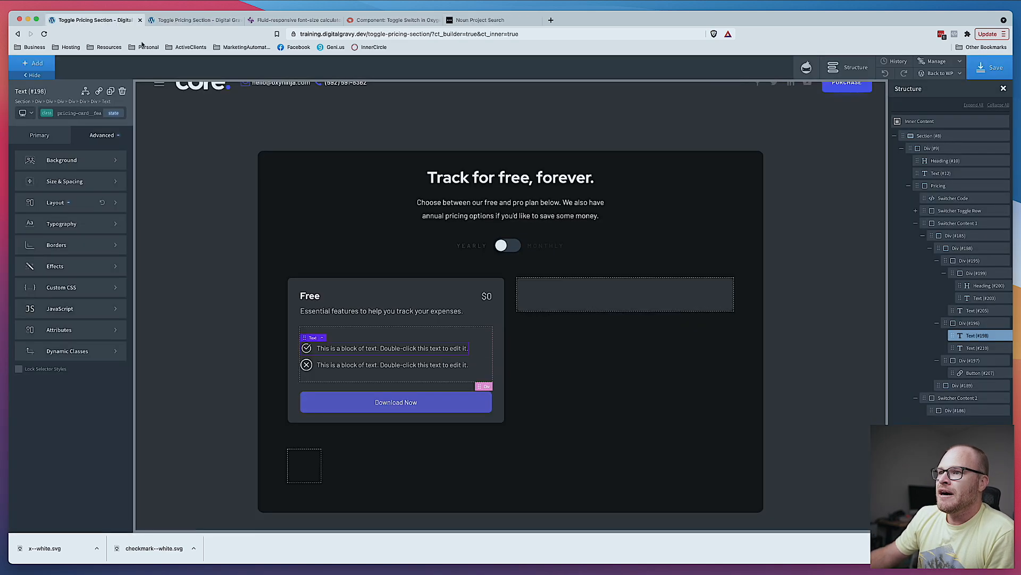
- Set the first feature text's before pseudo-element background size to cover
{"action": "left_click", "coordinate": [113, 113]}
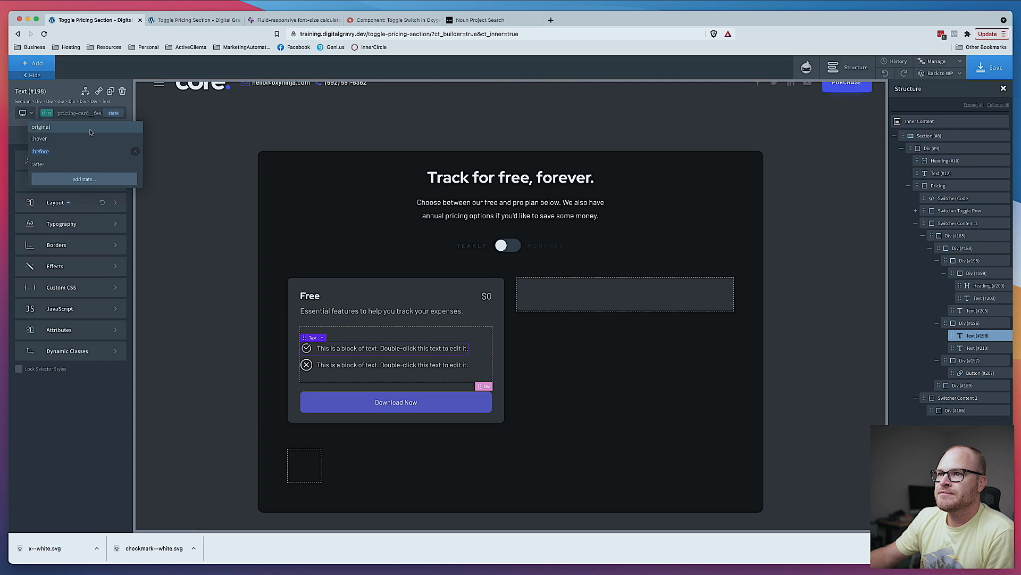
{"action": "left_click", "coordinate": [66, 154]}
{"action": "left_click", "coordinate": [68, 183]}
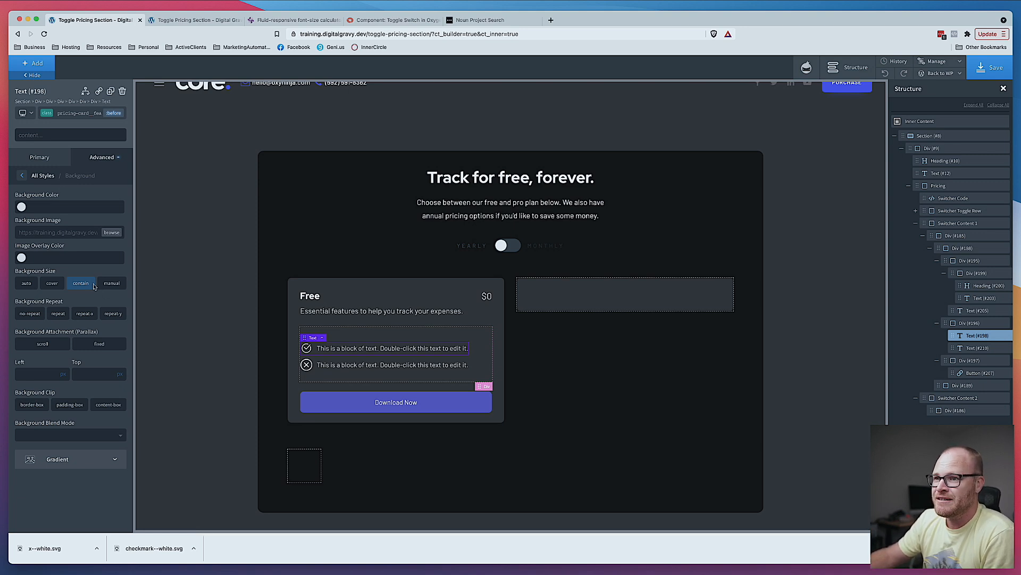
{"action": "left_click", "coordinate": [53, 283]}
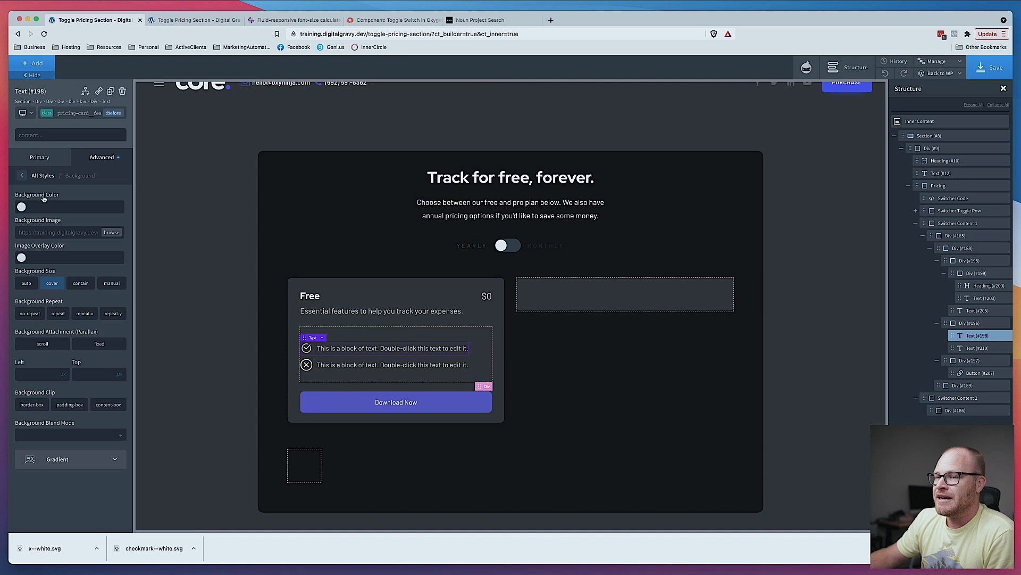
{"action": "left_click", "coordinate": [72, 113]}
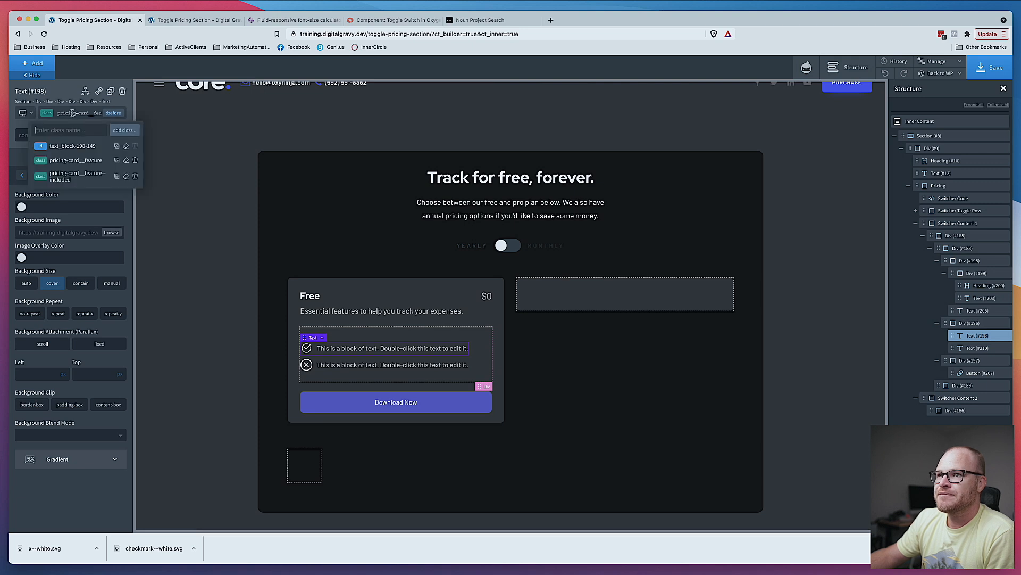
- Set the first feature text's before background size to manual with a width and height of 3
{"action": "left_click", "coordinate": [76, 178]}
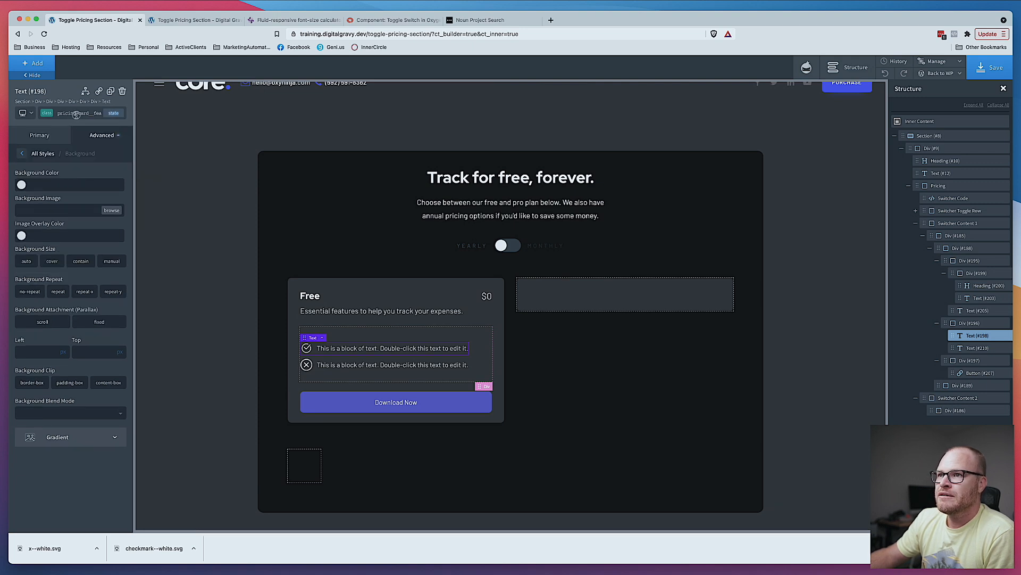
{"action": "left_click", "coordinate": [78, 159]}
{"action": "left_click", "coordinate": [87, 114]}
{"action": "left_click", "coordinate": [77, 180]}
{"action": "left_click", "coordinate": [113, 113]}
{"action": "left_click", "coordinate": [79, 183]}
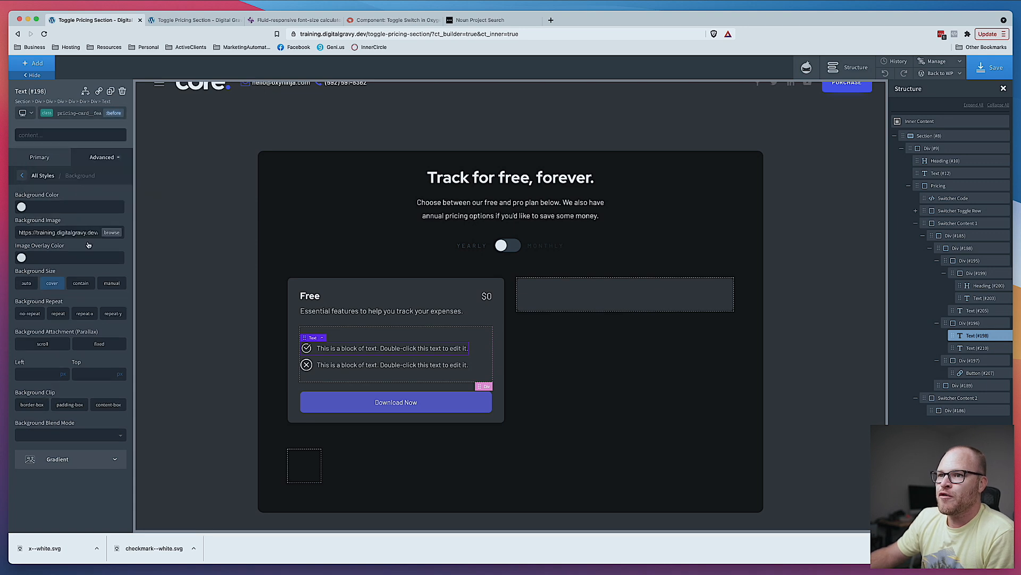
{"action": "left_click", "coordinate": [79, 283]}
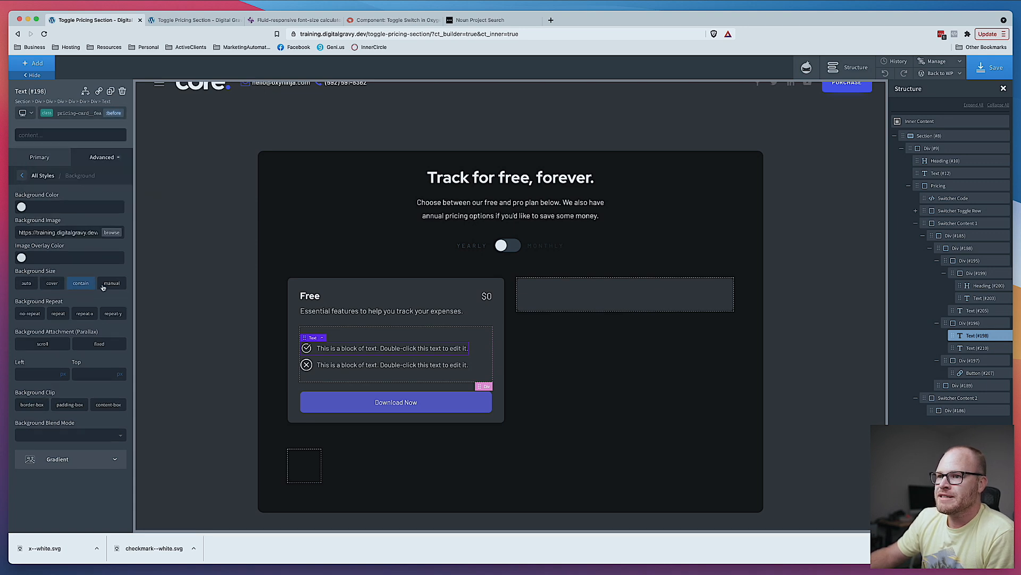
{"action": "left_click", "coordinate": [112, 284]}
{"action": "left_click", "coordinate": [63, 315]}
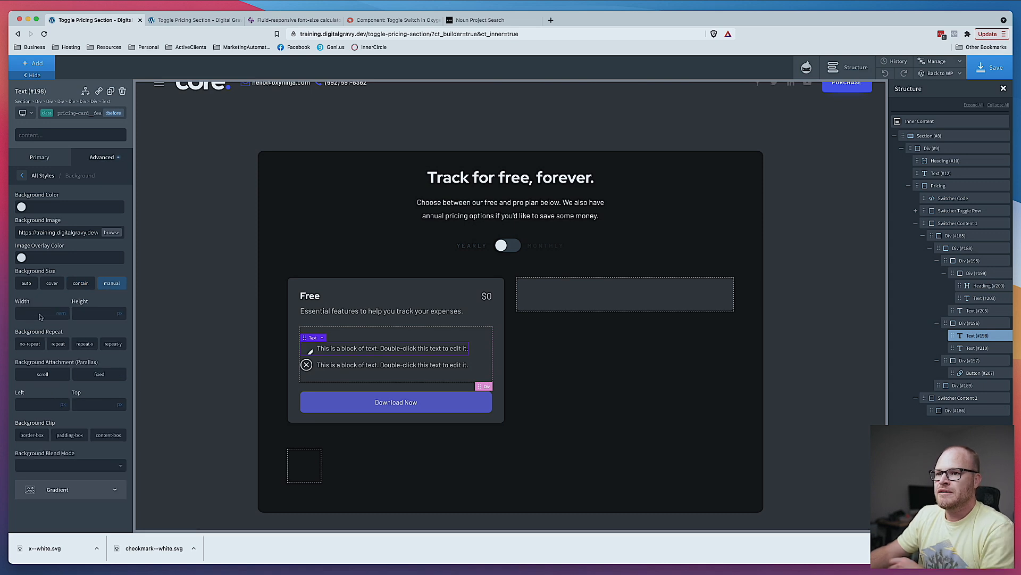
{"action": "type", "text": "3"}
{"action": "left_click", "coordinate": [121, 316]}
{"action": "left_click", "coordinate": [122, 325]}
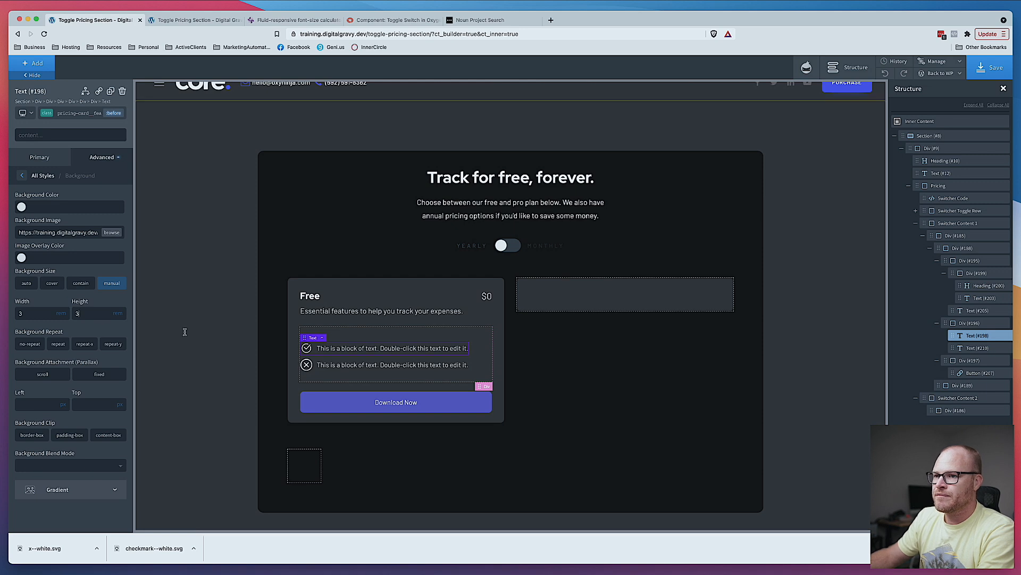
- Set the second feature text's before background size to manual with a width and height of 3
{"action": "left_click", "coordinate": [330, 366]}
{"action": "left_click", "coordinate": [113, 112]}
{"action": "left_click", "coordinate": [58, 157]}
{"action": "left_click", "coordinate": [97, 156]}
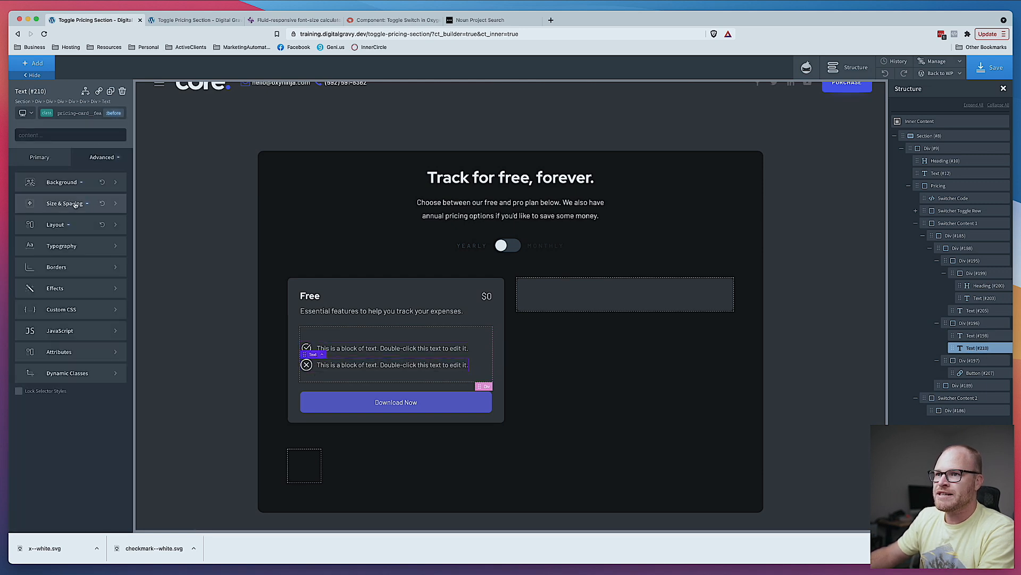
{"action": "left_click", "coordinate": [80, 203]}
{"action": "left_click", "coordinate": [98, 159]}
{"action": "left_click", "coordinate": [70, 183]}
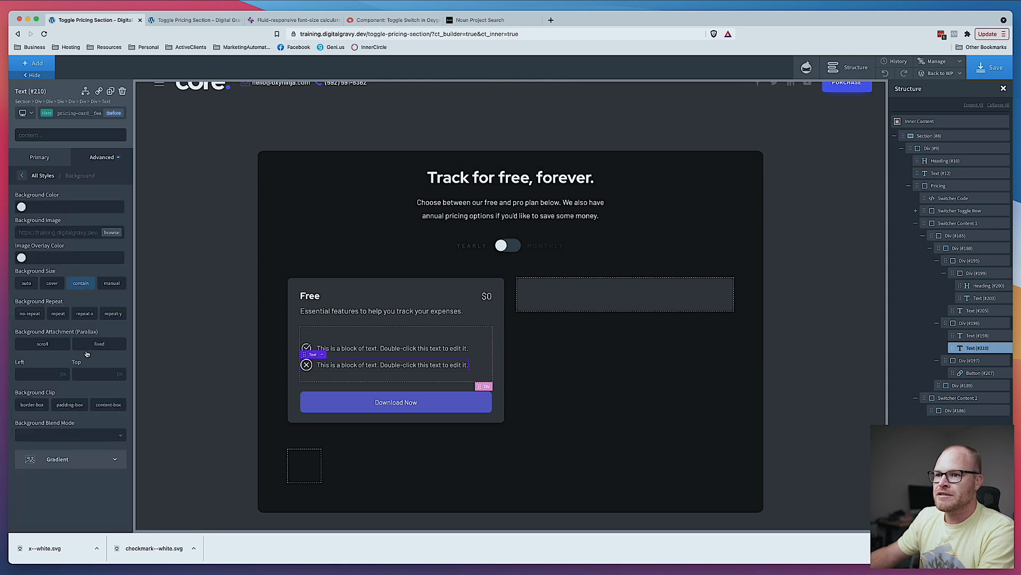
{"action": "left_click", "coordinate": [112, 283]}
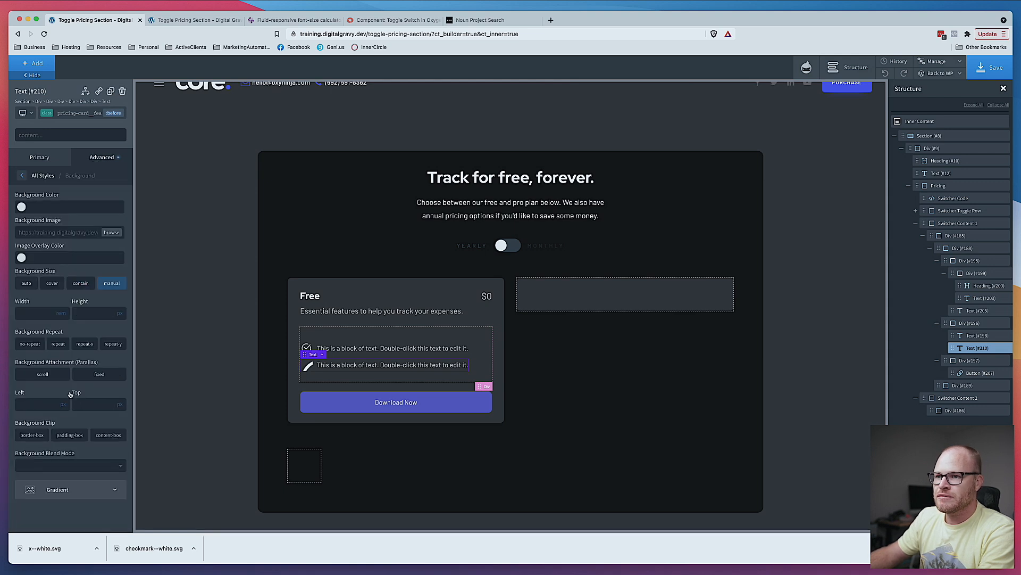
{"action": "left_click", "coordinate": [64, 314]}
{"action": "type", "text": "3"}
{"action": "left_click", "coordinate": [88, 314]}
{"action": "type", "text": "3"}
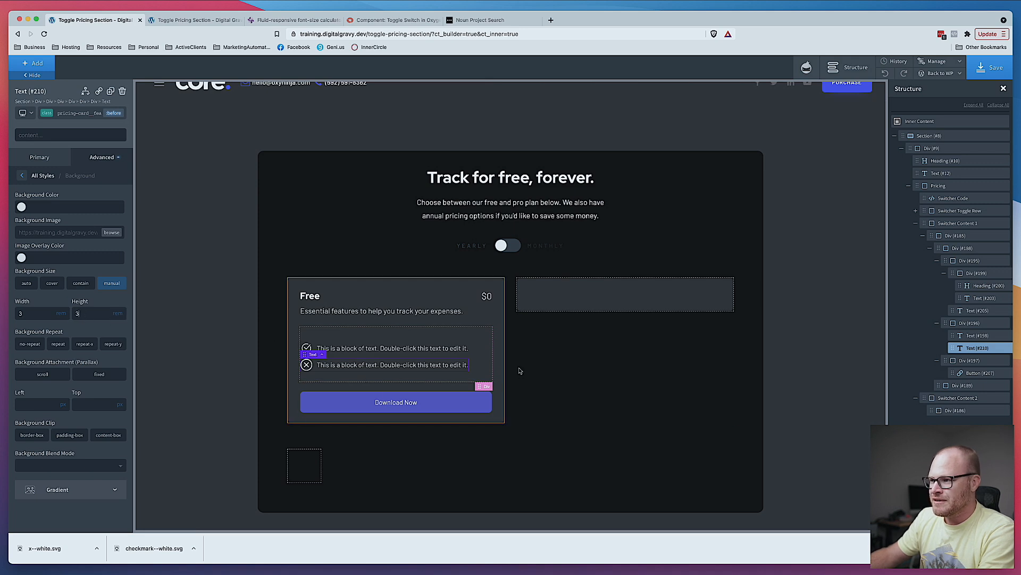
{"action": "left_click", "coordinate": [535, 394]}
- Set the second feature text's before background to no-repeat with a width and height of 2.8
{"action": "left_click", "coordinate": [304, 368]}
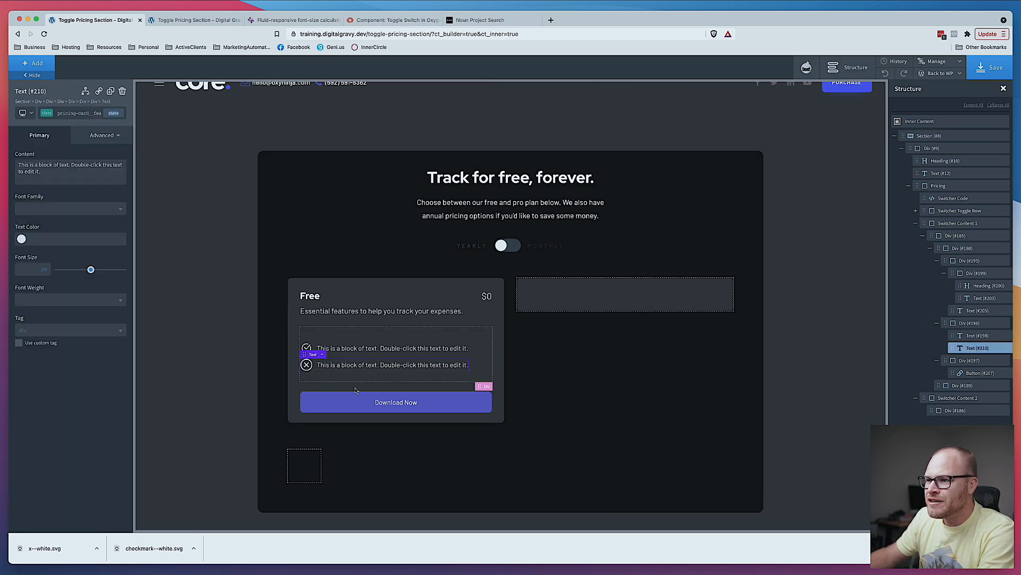
{"action": "left_click", "coordinate": [106, 135]}
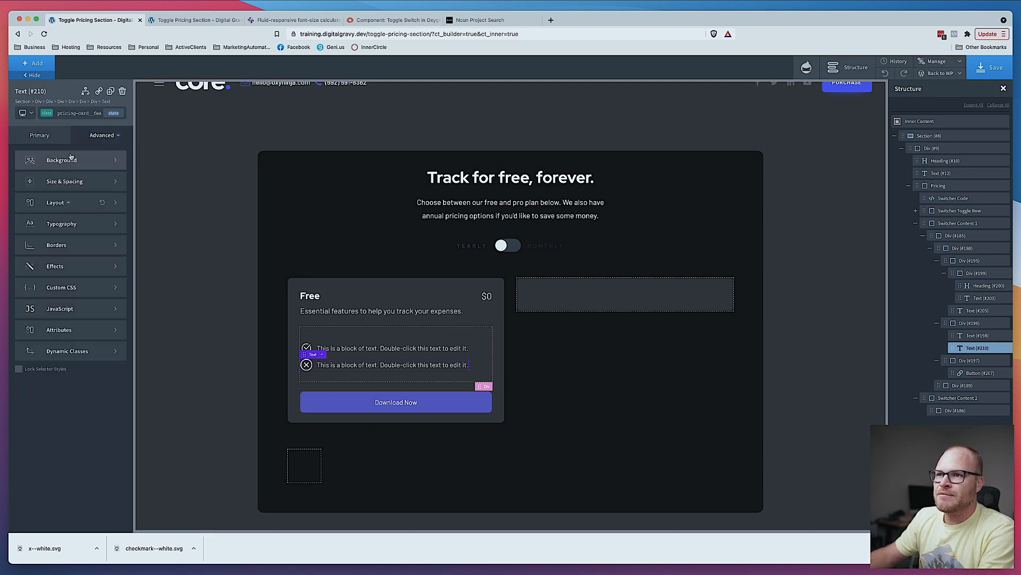
{"action": "left_click", "coordinate": [93, 113]}
{"action": "left_click", "coordinate": [86, 180]}
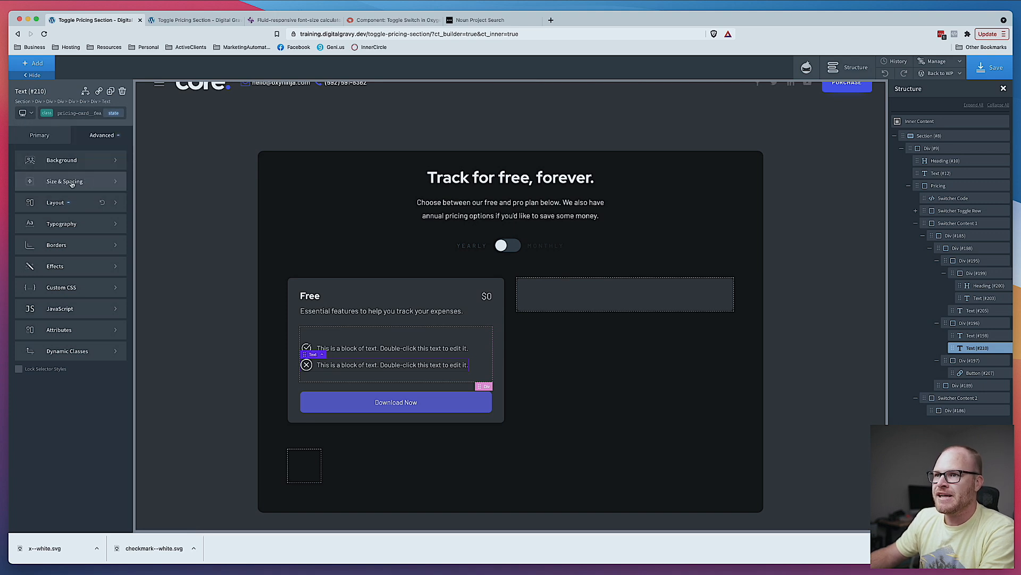
{"action": "left_click", "coordinate": [115, 113]}
{"action": "left_click", "coordinate": [117, 112]}
{"action": "left_click", "coordinate": [115, 113]}
{"action": "left_click", "coordinate": [61, 182]}
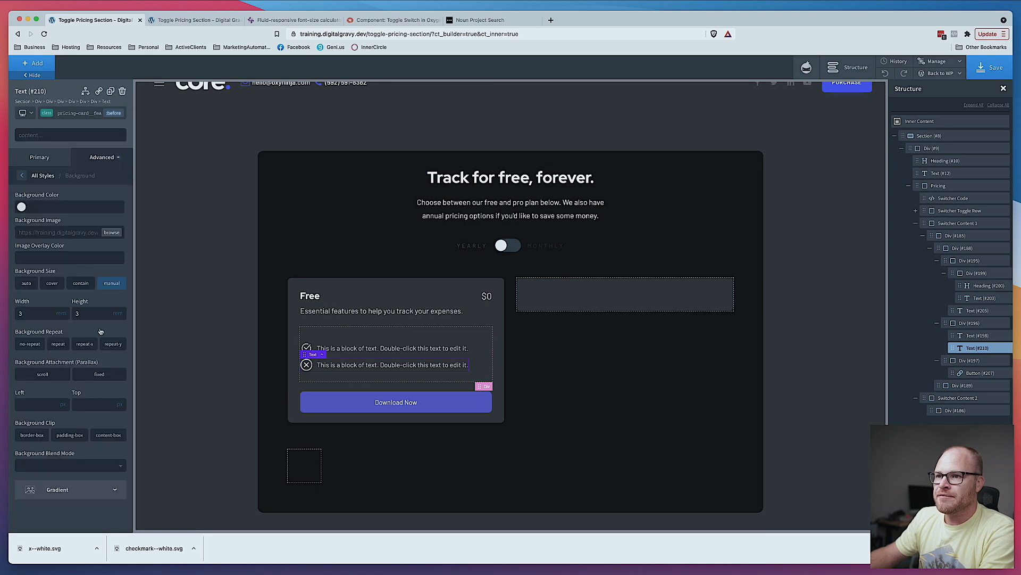
{"action": "type", "text": "2"}
{"action": "key", "text": "Tab"}
{"action": "type", "text": "2"}
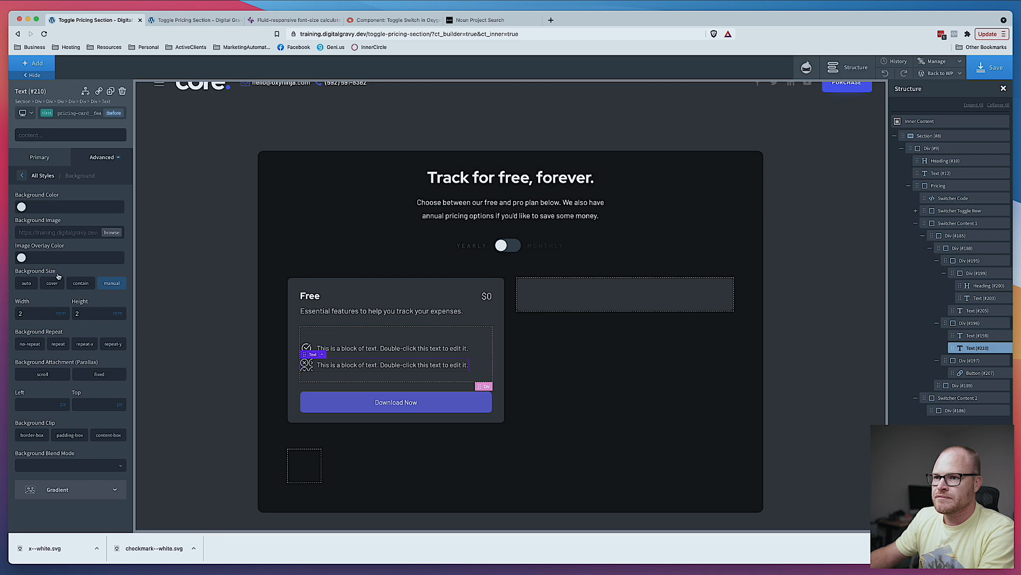
{"action": "left_click", "coordinate": [33, 345]}
{"action": "left_click", "coordinate": [28, 313]}
{"action": "type", "text": ".8"}
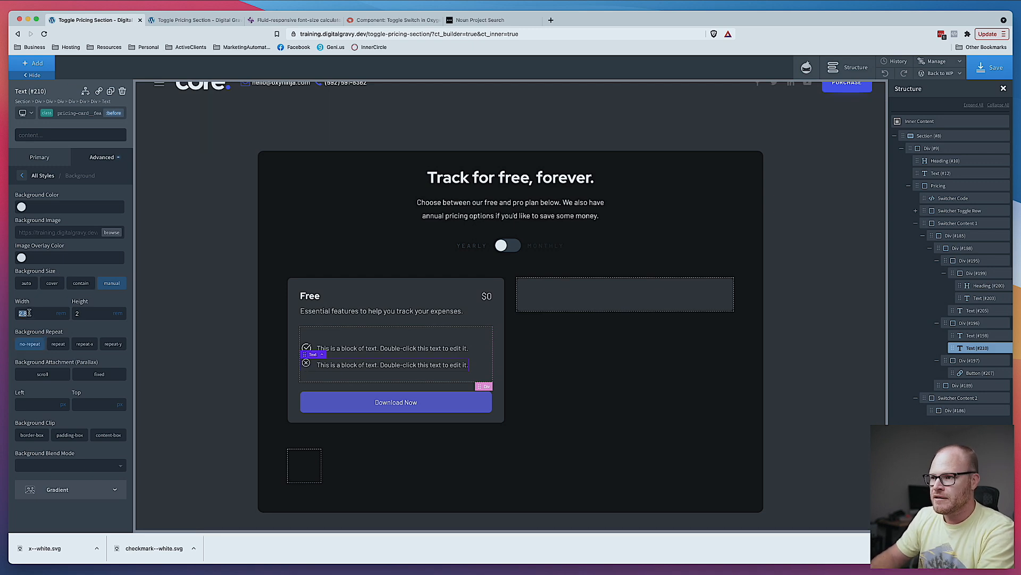
{"action": "key", "text": "super+c"}
{"action": "double_click", "coordinate": [90, 315]}
{"action": "key", "text": "super+v"}
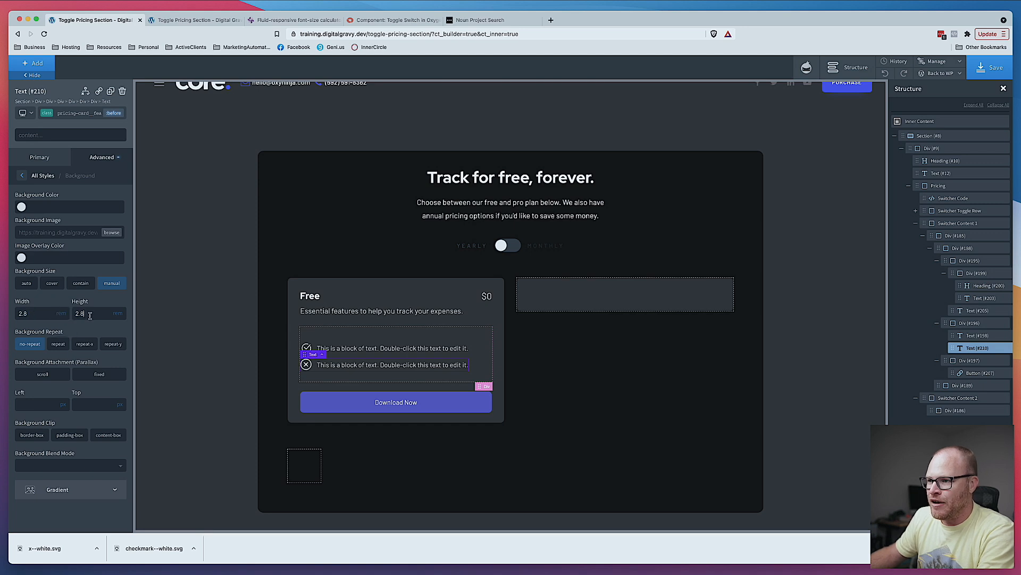
- Set the first feature text's before background repeat to no-repeat
{"action": "left_click", "coordinate": [322, 349]}
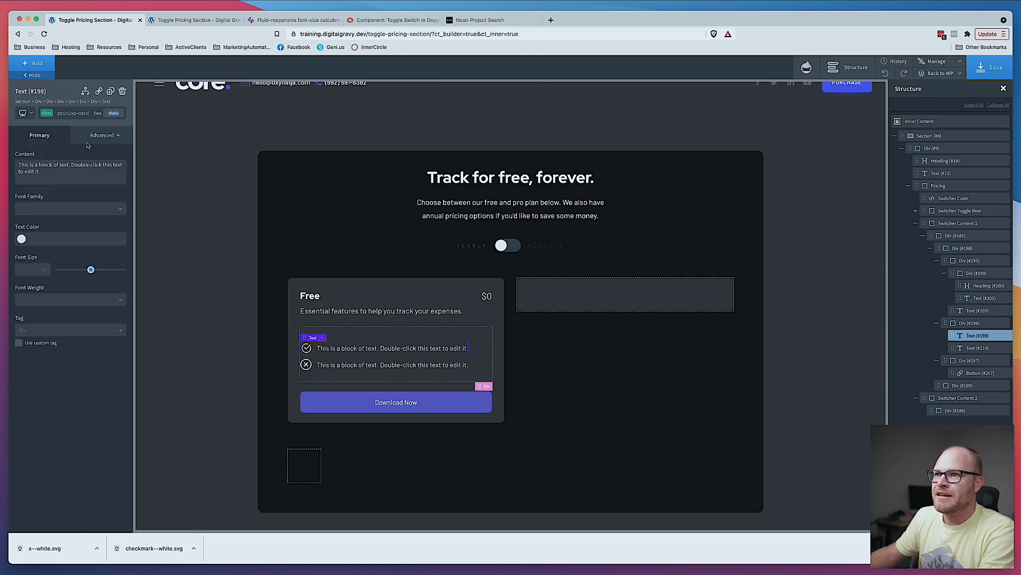
{"action": "left_click", "coordinate": [115, 113]}
{"action": "left_click", "coordinate": [84, 149]}
{"action": "left_click", "coordinate": [95, 157]}
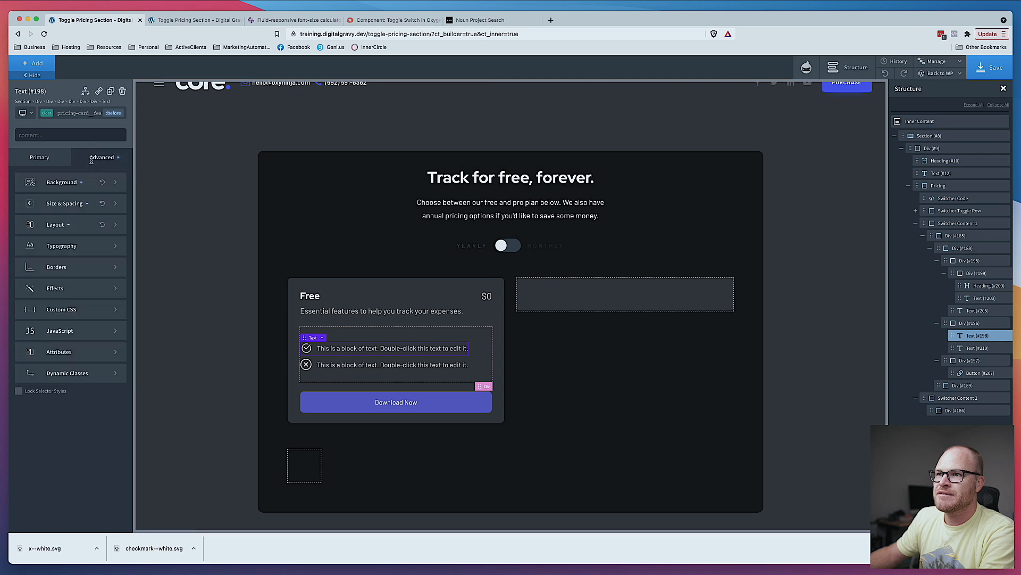
{"action": "left_click", "coordinate": [62, 182]}
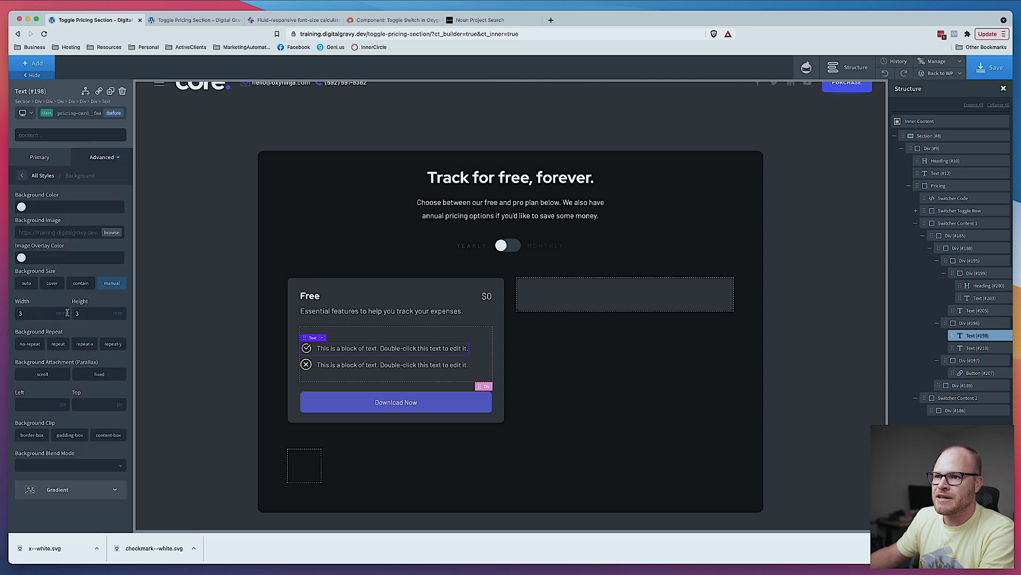
{"action": "left_click", "coordinate": [30, 344]}
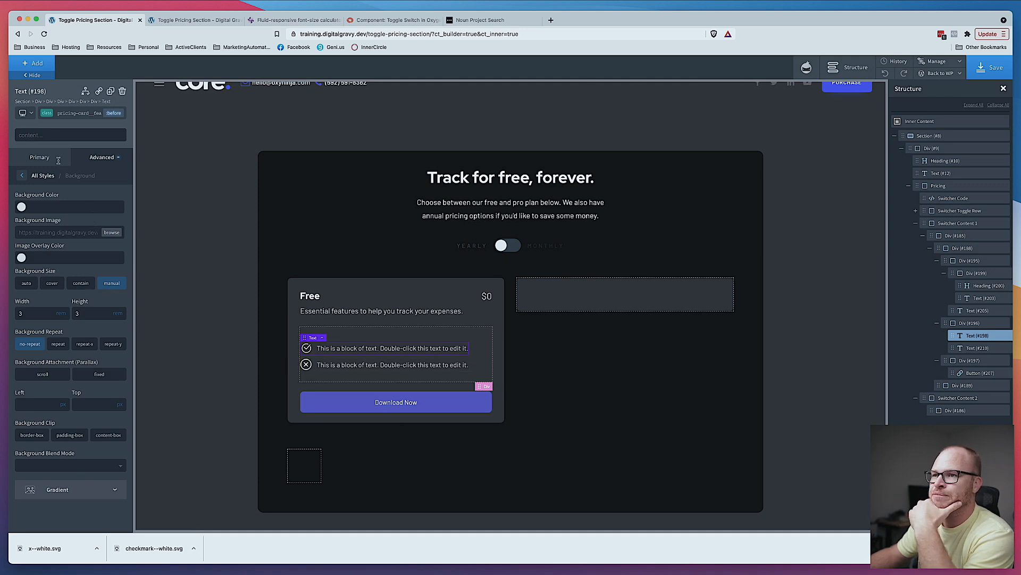
- Resize the second feature text's before background to 2.6 by 2.6 and position it 50% left and 50% top
{"action": "left_click", "coordinate": [312, 369]}
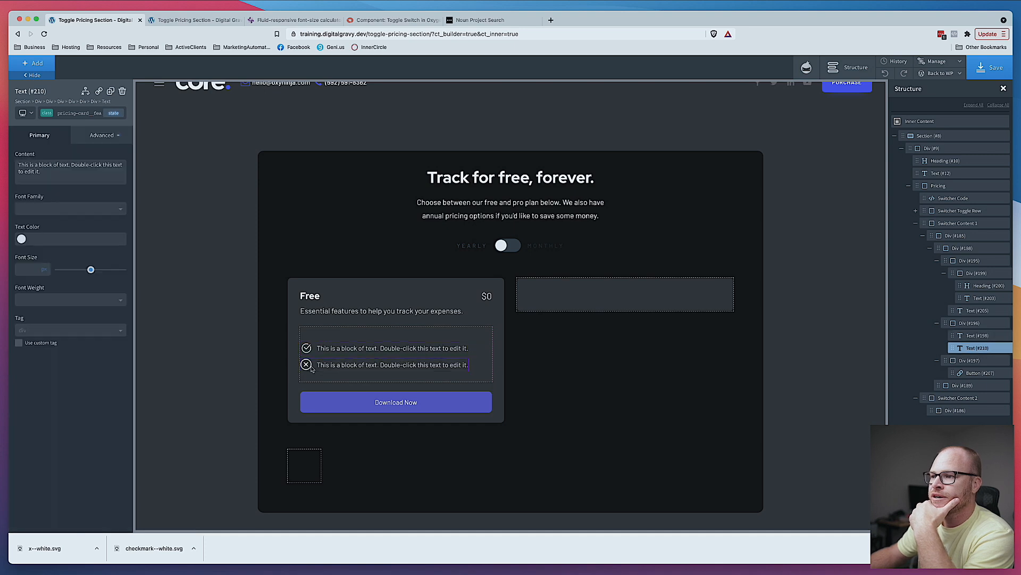
{"action": "left_click", "coordinate": [114, 112]}
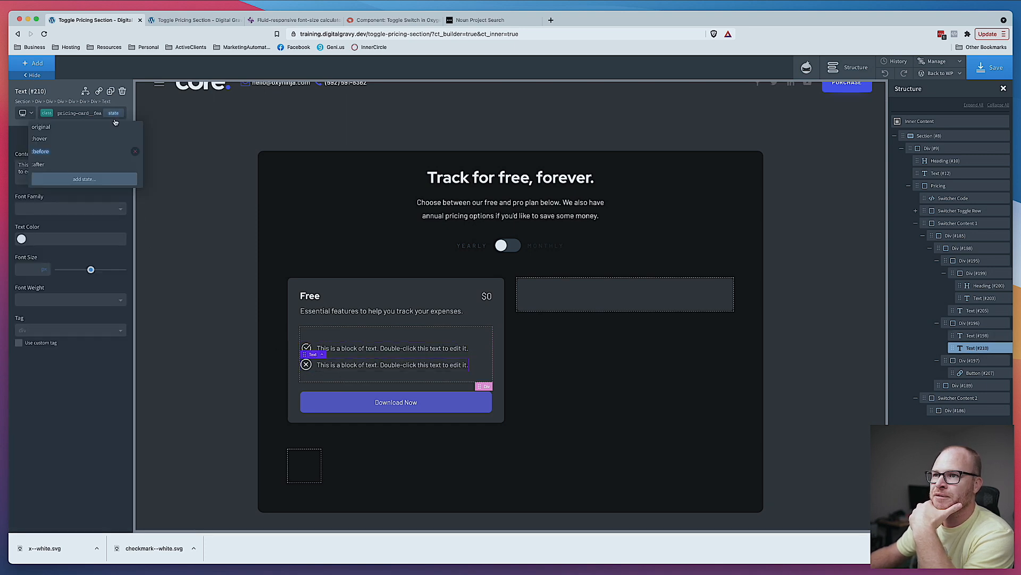
{"action": "left_click", "coordinate": [40, 151]}
{"action": "left_click", "coordinate": [101, 157]}
{"action": "left_click", "coordinate": [48, 181]}
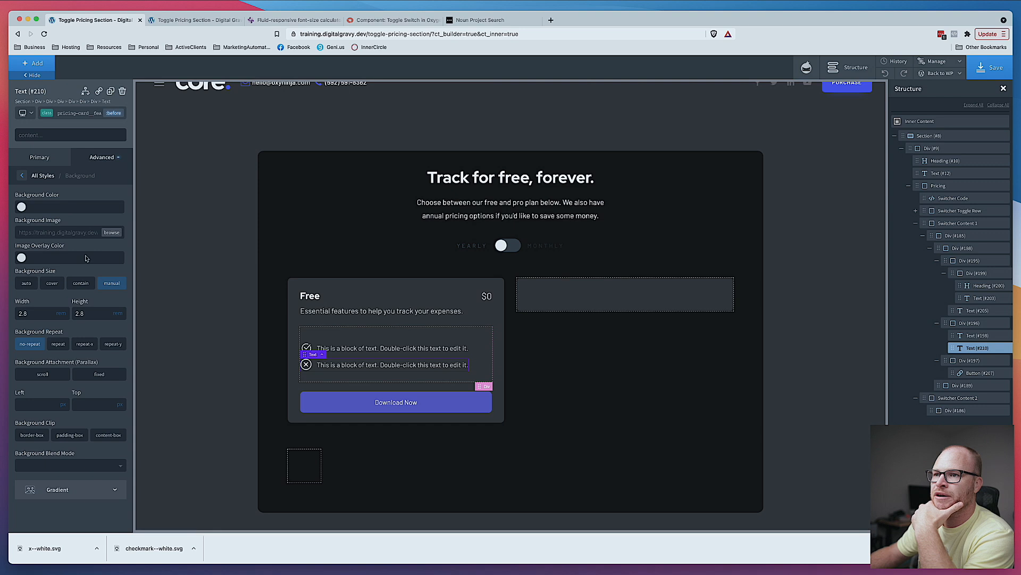
{"action": "double_click", "coordinate": [33, 317]}
{"action": "type", "text": "2.4"}
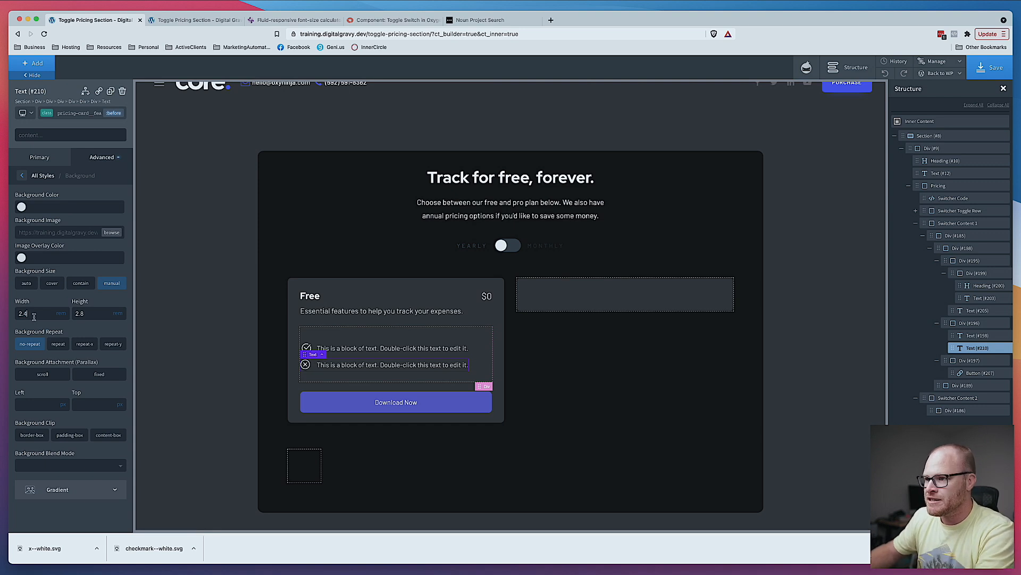
{"action": "key", "text": "BackSpace"}
{"action": "type", "text": "6"}
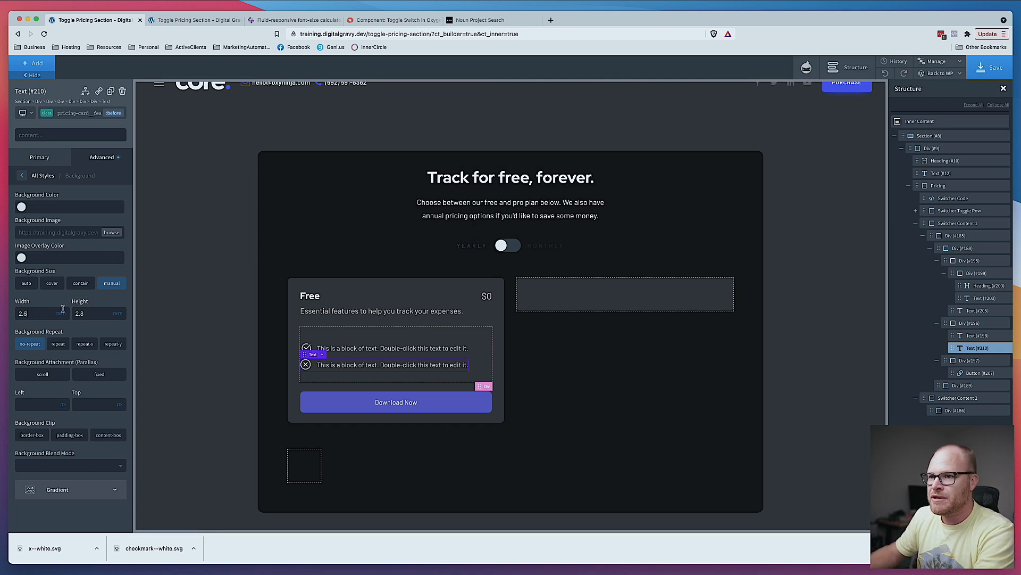
{"action": "double_click", "coordinate": [91, 314]}
{"action": "type", "text": "2.6"}
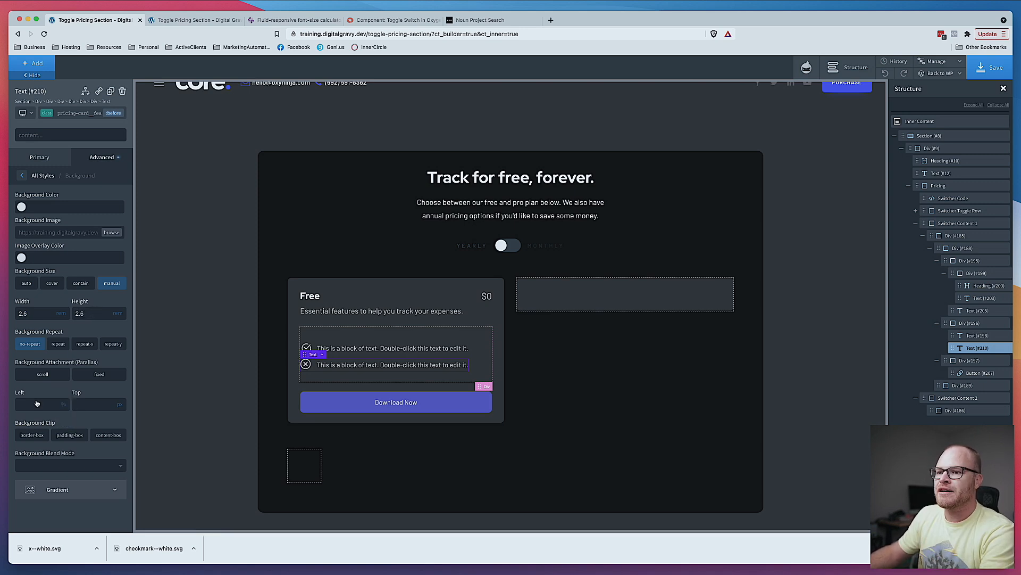
{"action": "left_click", "coordinate": [122, 400]}
{"action": "left_click", "coordinate": [82, 405]}
{"action": "type", "text": "50"}
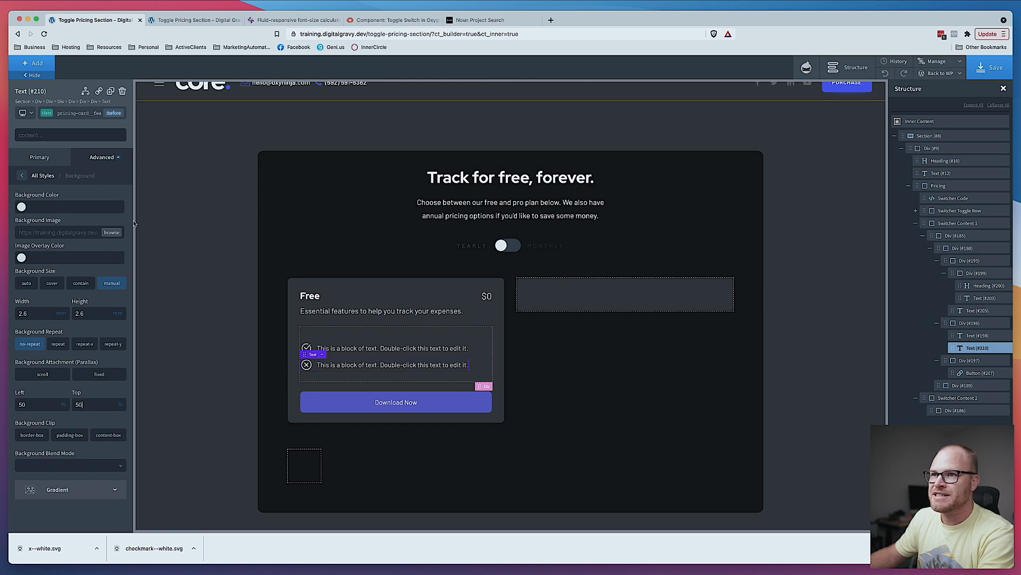
- Position the first feature text's before background at 50% left and 50% top
{"action": "left_click", "coordinate": [319, 348]}
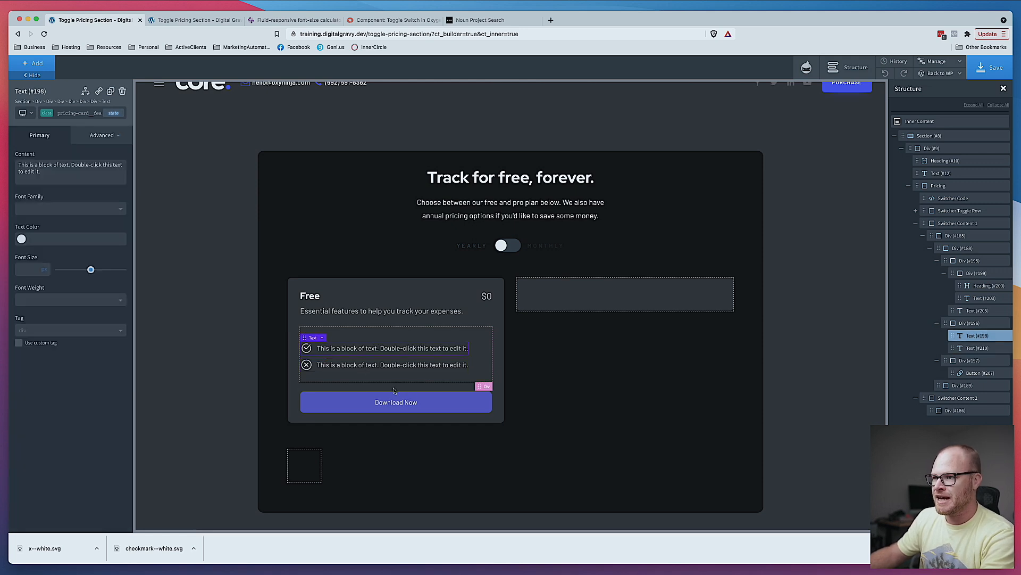
{"action": "left_click", "coordinate": [113, 113]}
{"action": "left_click", "coordinate": [41, 152]}
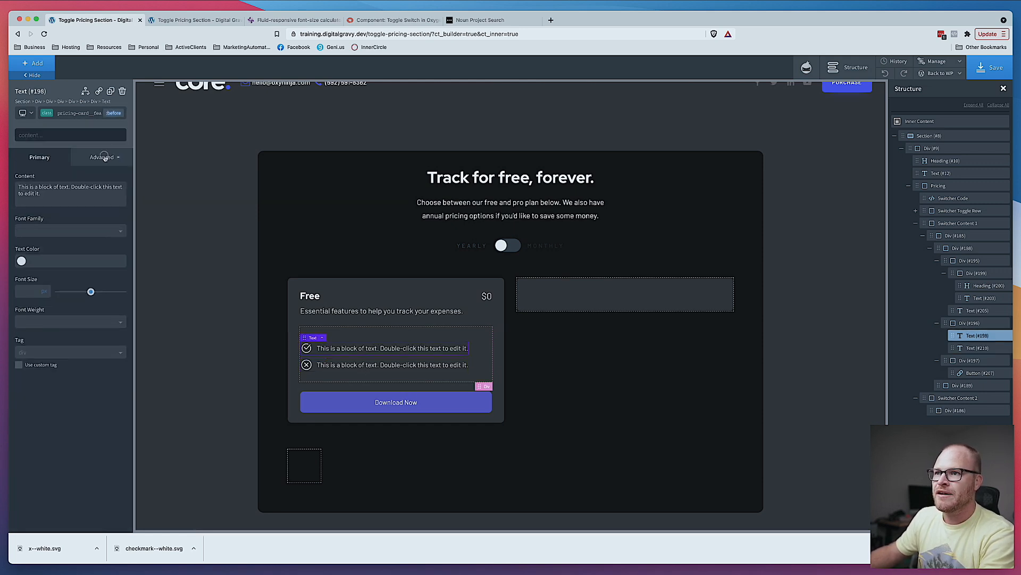
{"action": "left_click", "coordinate": [105, 158]}
{"action": "left_click", "coordinate": [72, 182]}
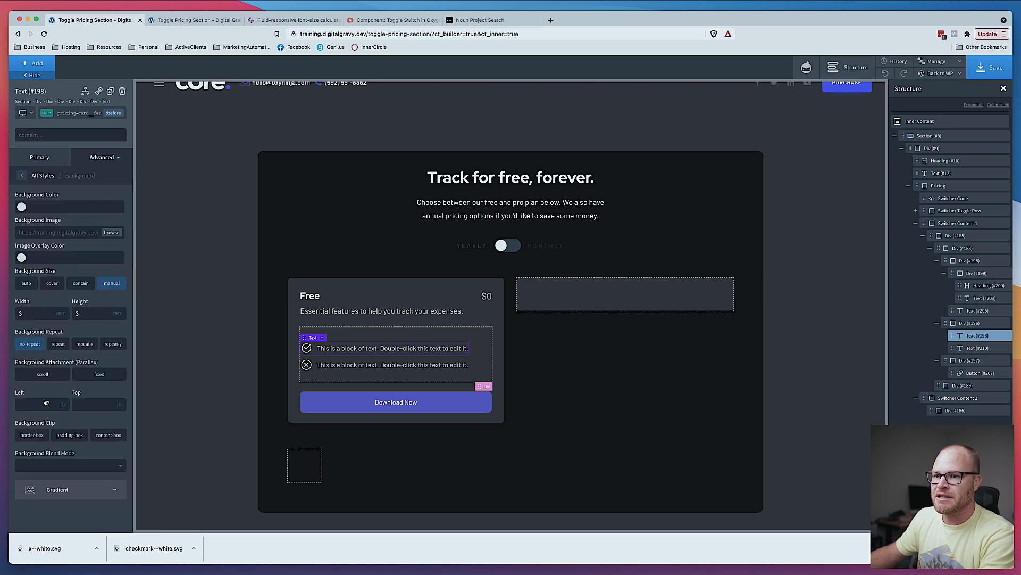
{"action": "left_click", "coordinate": [66, 407]}
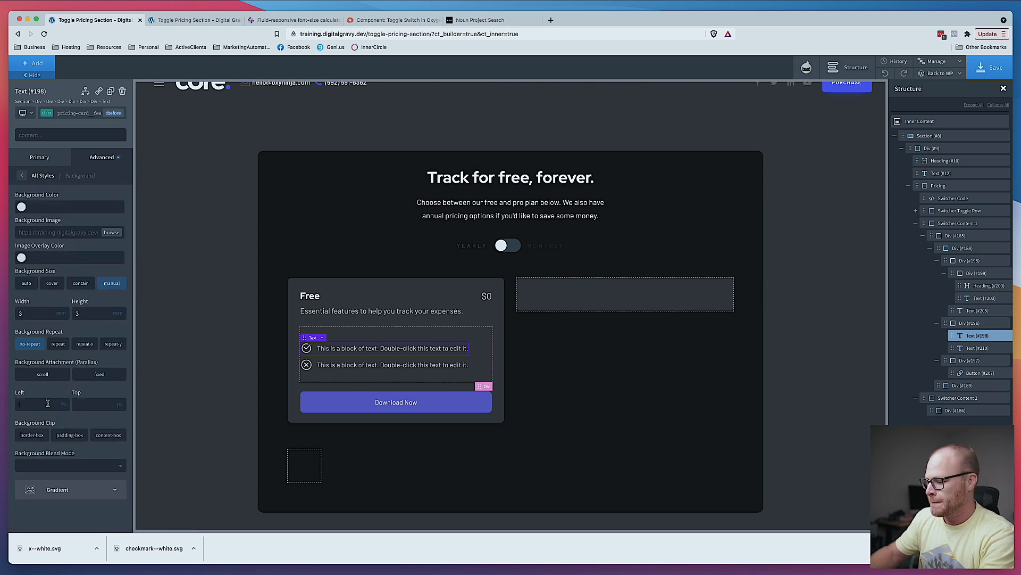
{"action": "left_click", "coordinate": [122, 406]}
{"action": "left_click", "coordinate": [96, 407]}
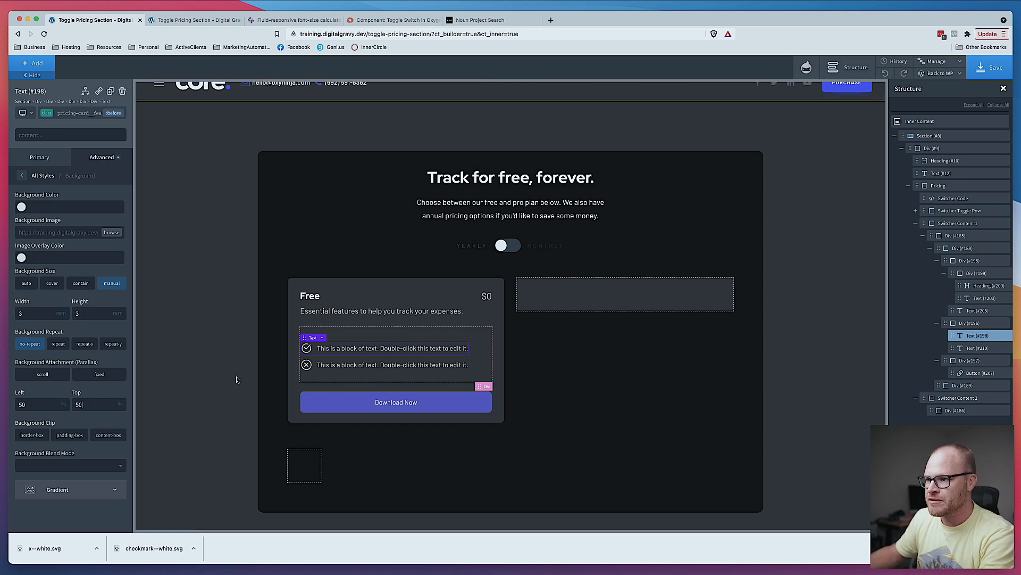
{"action": "left_click", "coordinate": [269, 370]}
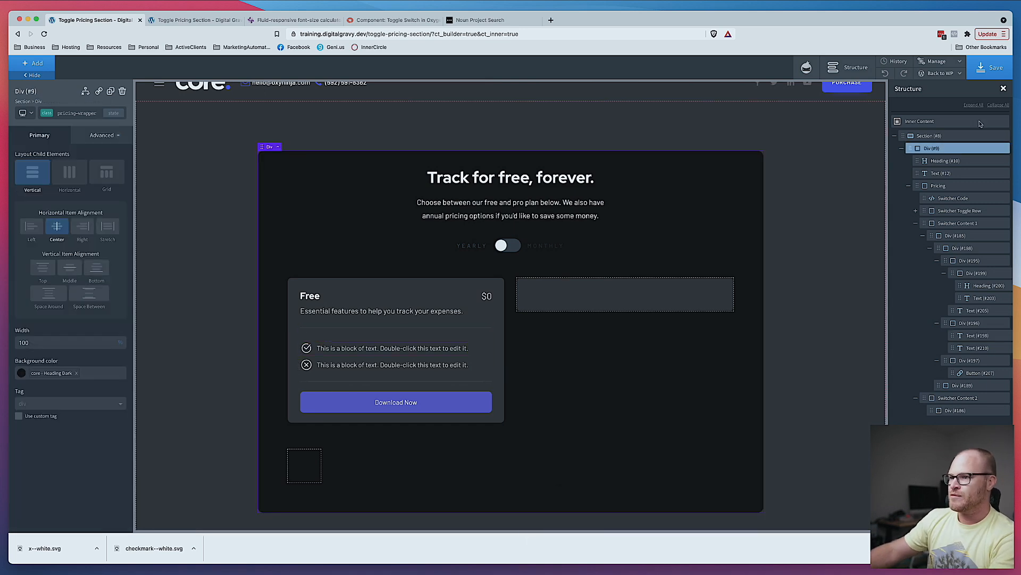
- Resize the second feature text's before background to a width and height of 2.5
{"action": "left_click", "coordinate": [308, 367]}
{"action": "left_click", "coordinate": [114, 113]}
{"action": "left_click", "coordinate": [89, 153]}
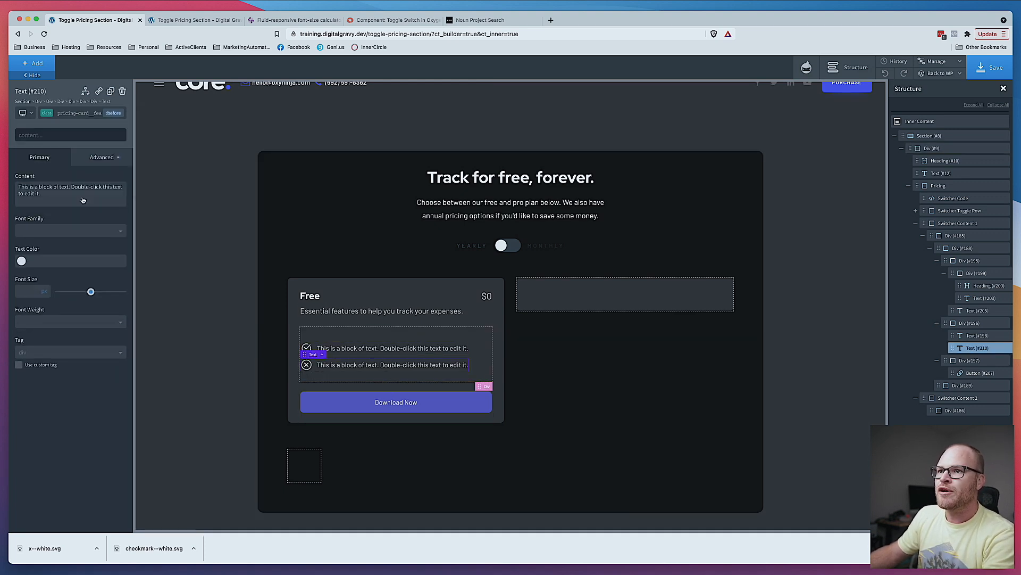
{"action": "left_click", "coordinate": [96, 157]}
{"action": "left_click", "coordinate": [78, 191]}
{"action": "double_click", "coordinate": [41, 315]}
{"action": "type", "text": "2.5"}
{"action": "double_click", "coordinate": [104, 318]}
{"action": "type", "text": "2.5"}
{"action": "left_click", "coordinate": [177, 301]}
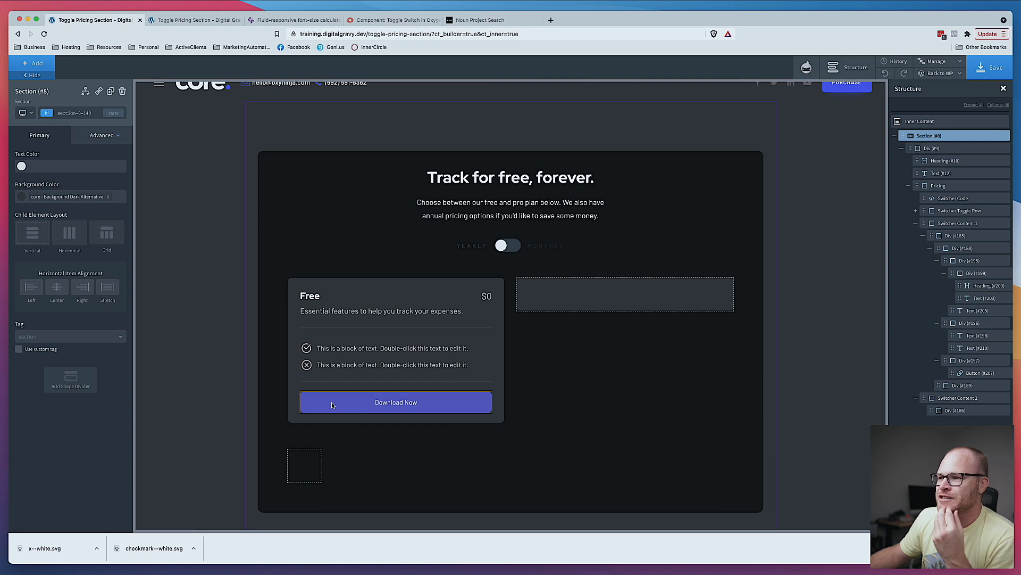
- Set the opacity of the crossed-out feature text's before icon to 0.3, comparing against the Figma design
{"action": "left_click", "coordinate": [309, 365]}
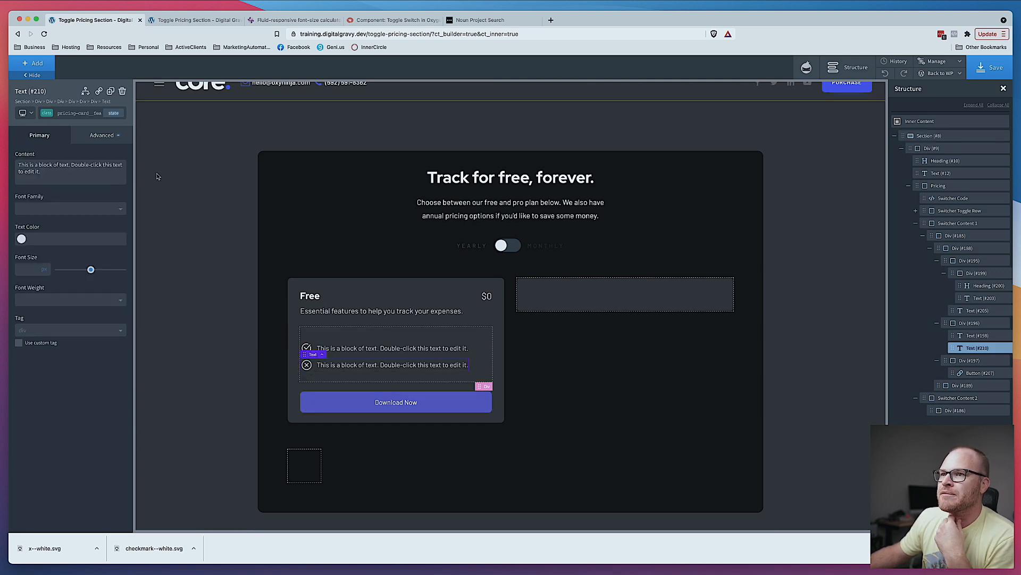
{"action": "left_click", "coordinate": [120, 115]}
{"action": "left_click", "coordinate": [394, 563]}
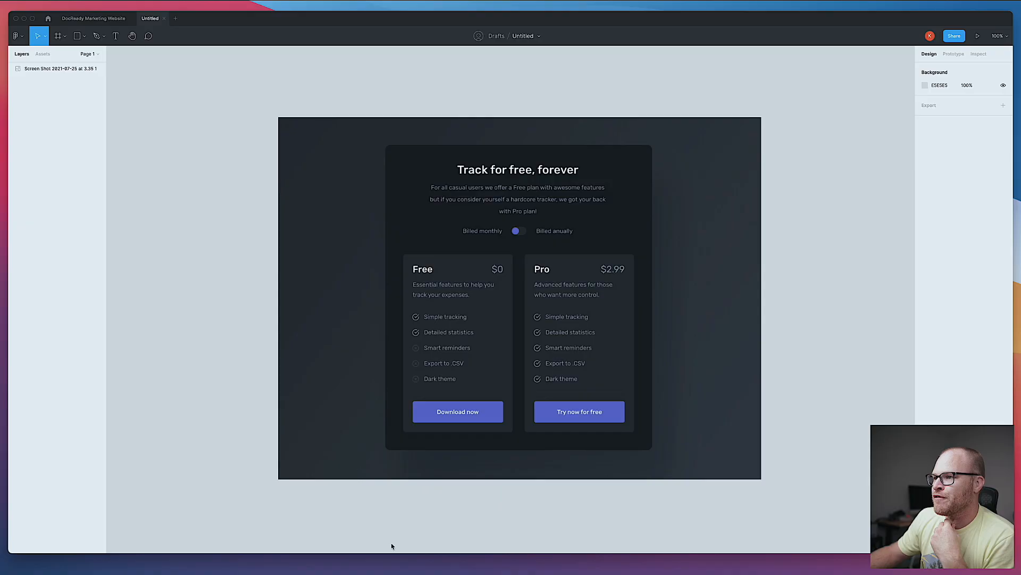
{"action": "left_click", "coordinate": [226, 570]}
{"action": "left_click", "coordinate": [54, 154]}
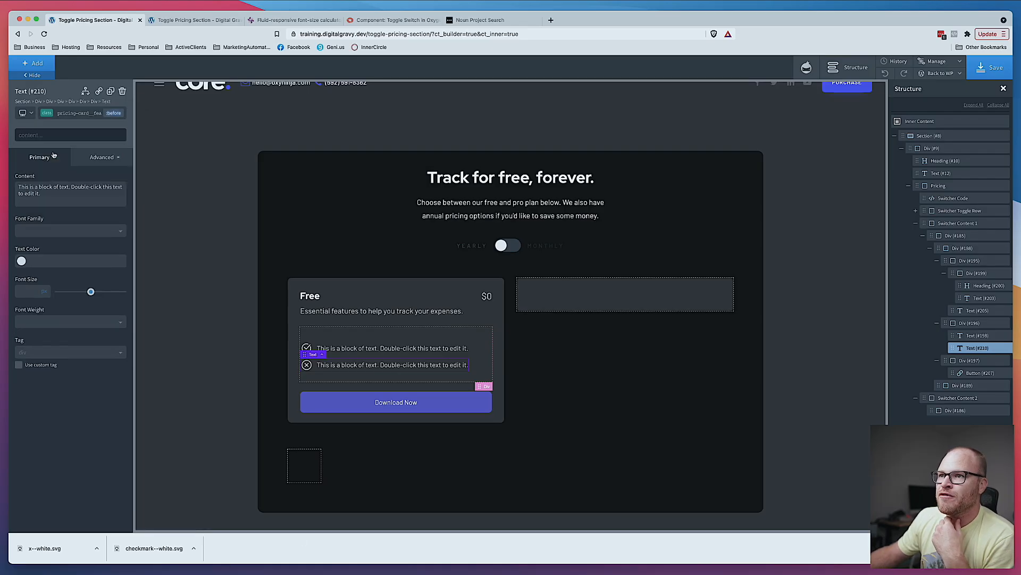
{"action": "left_click", "coordinate": [104, 157]}
{"action": "left_click", "coordinate": [67, 183]}
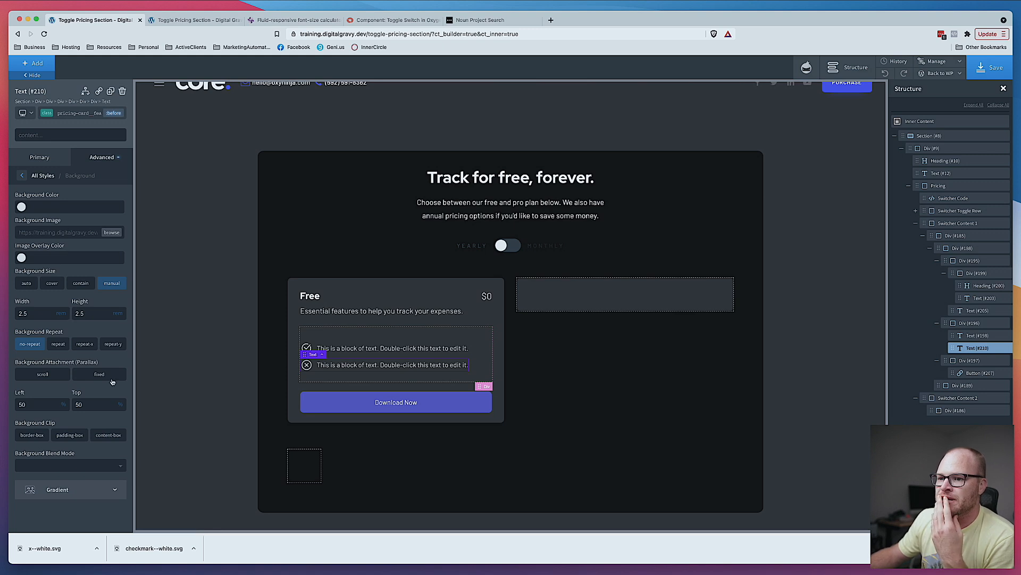
{"action": "left_click", "coordinate": [33, 157]}
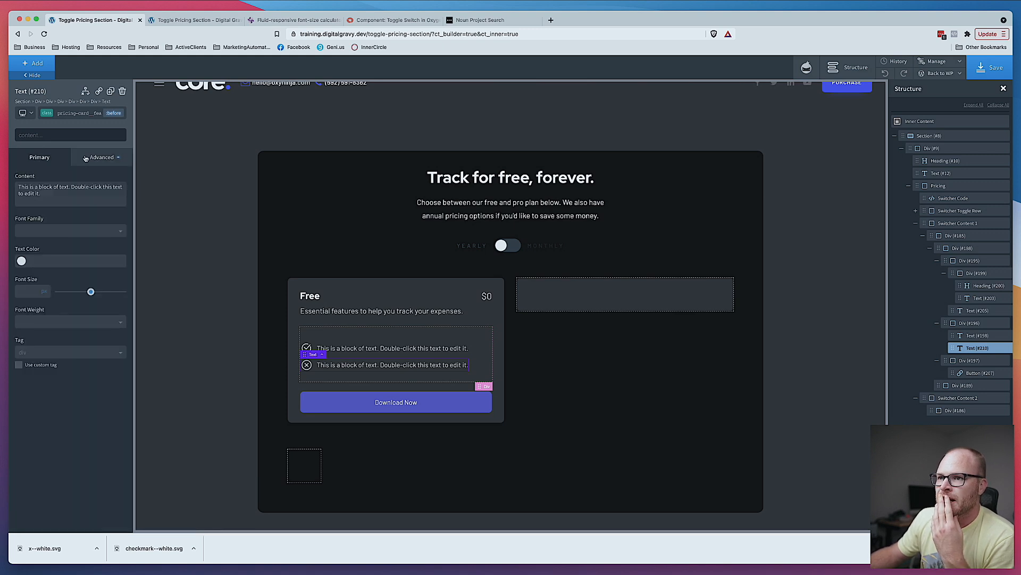
{"action": "left_click", "coordinate": [101, 160]}
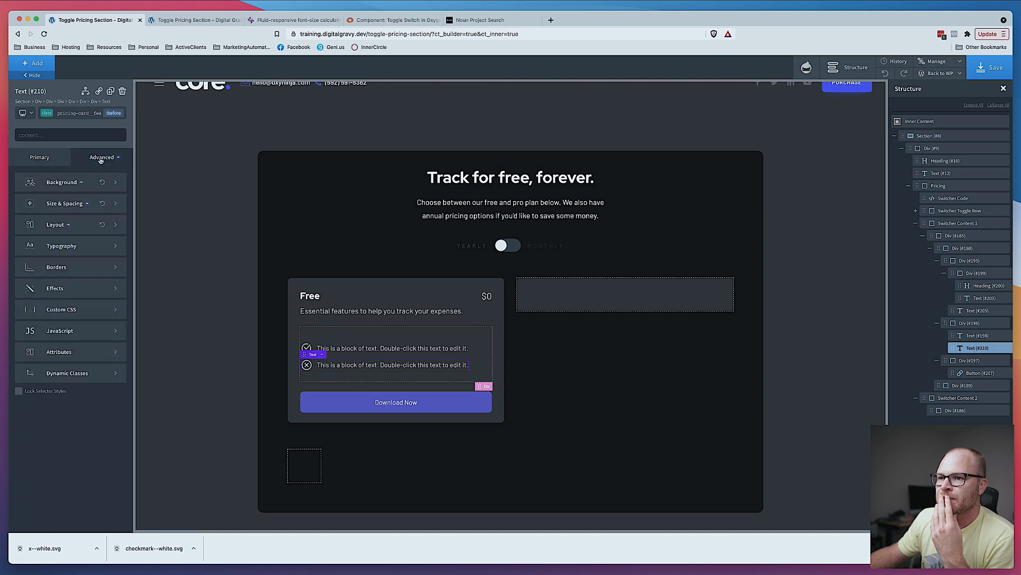
{"action": "left_click", "coordinate": [71, 294]}
{"action": "left_click", "coordinate": [97, 229]}
{"action": "left_click", "coordinate": [30, 207]}
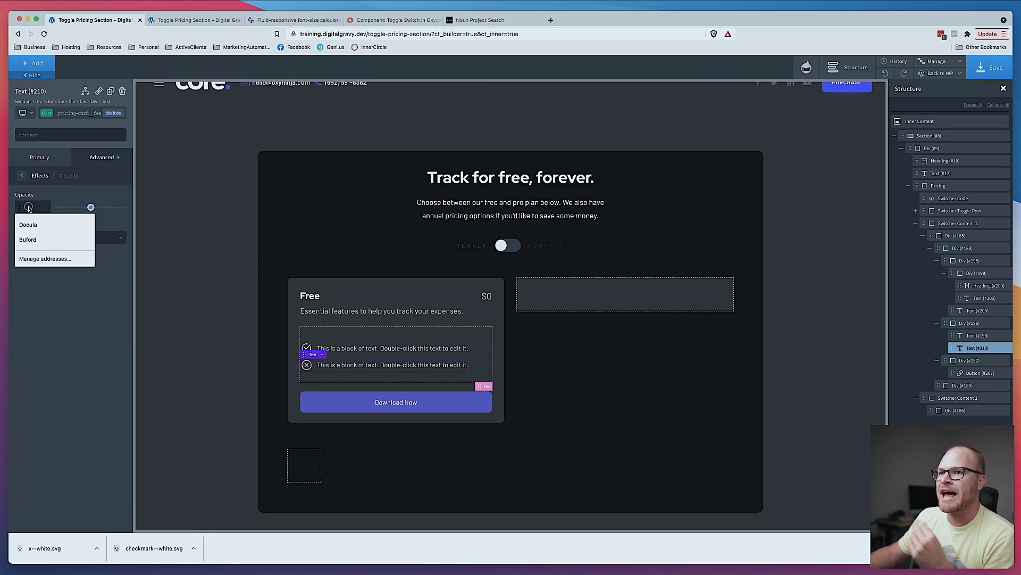
{"action": "type", "text": ".5"}
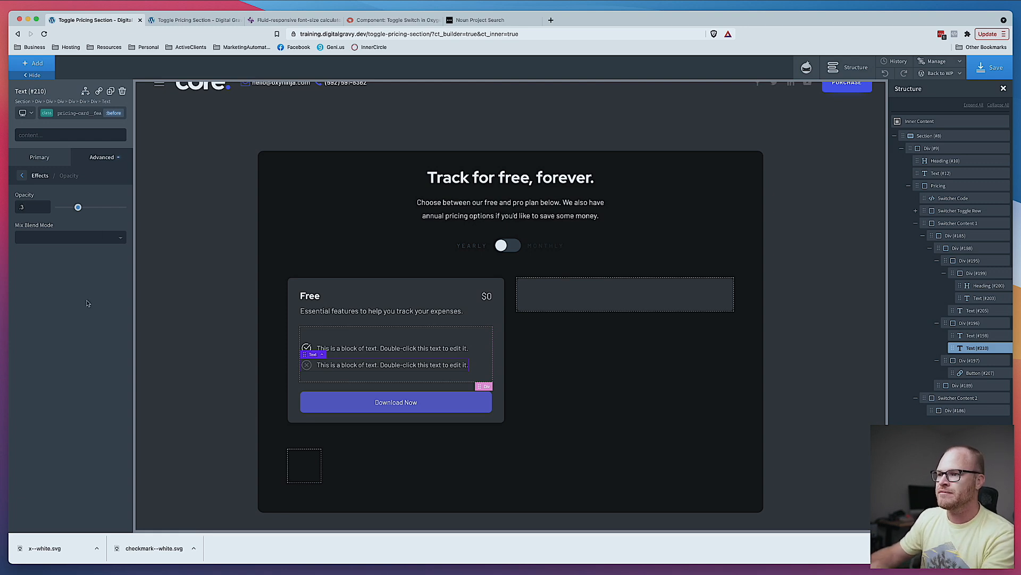
- Change the first feature text to "Simple tracking" after checking the Figma design
{"action": "left_click", "coordinate": [179, 342]}
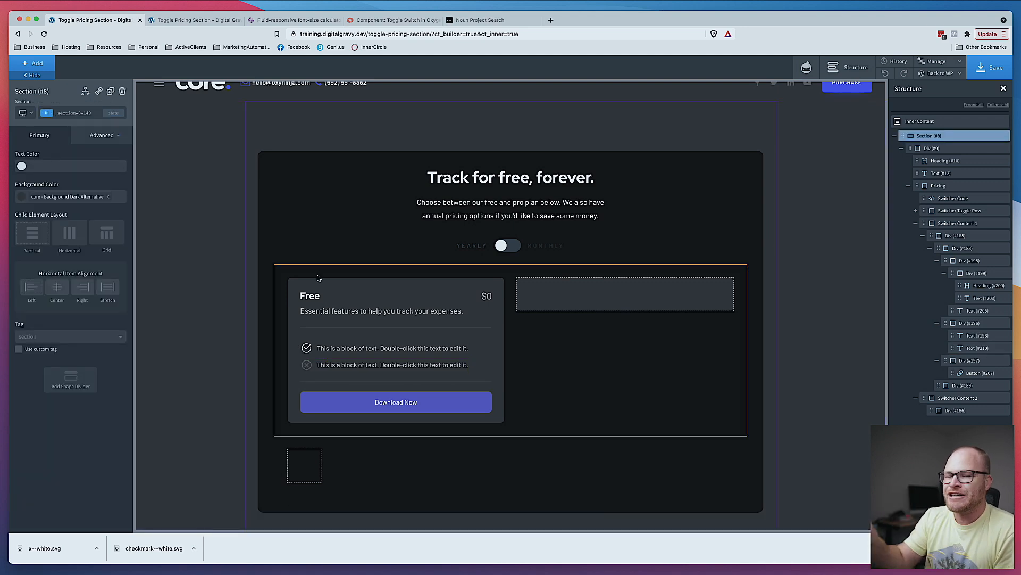
{"action": "left_click", "coordinate": [391, 570]}
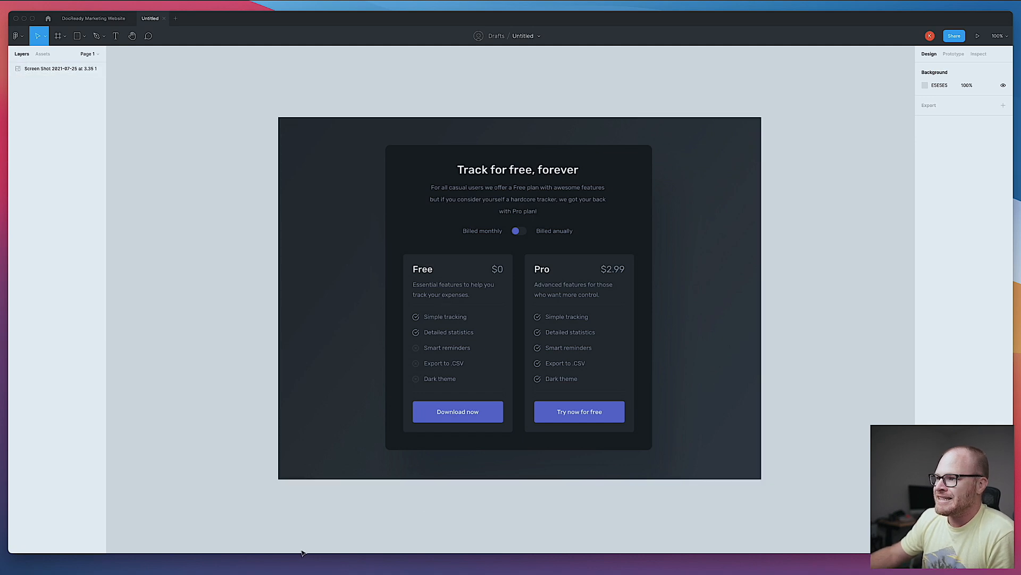
{"action": "left_click", "coordinate": [318, 563]}
{"action": "double_click", "coordinate": [410, 347]}
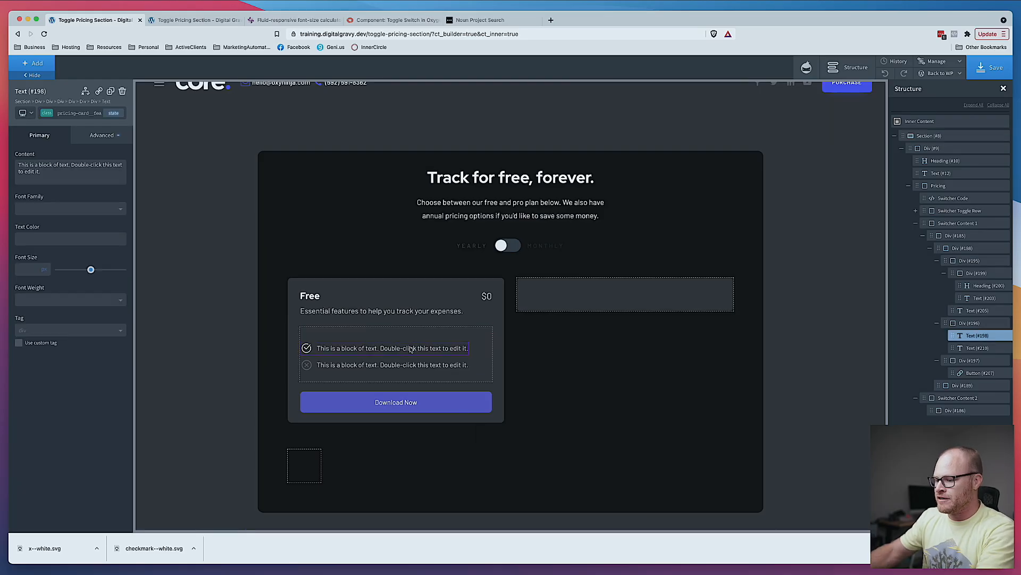
{"action": "type", "text": "Simple"}
{"action": "type", "text": "tracking"}
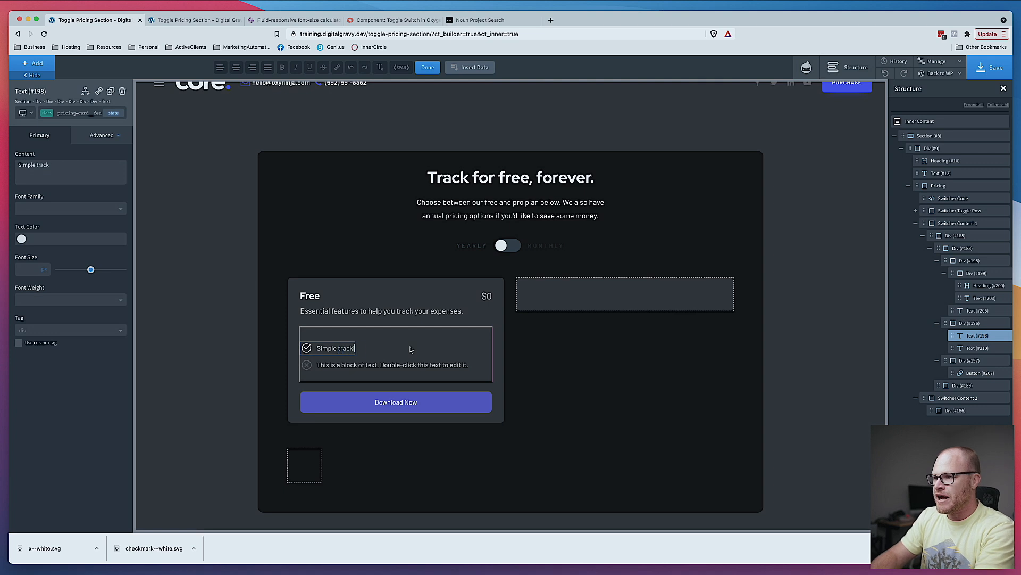
- Change the crossed-out feature text to "Detailed statistics"
{"action": "double_click", "coordinate": [413, 367]}
{"action": "type", "text": "Detailed"}
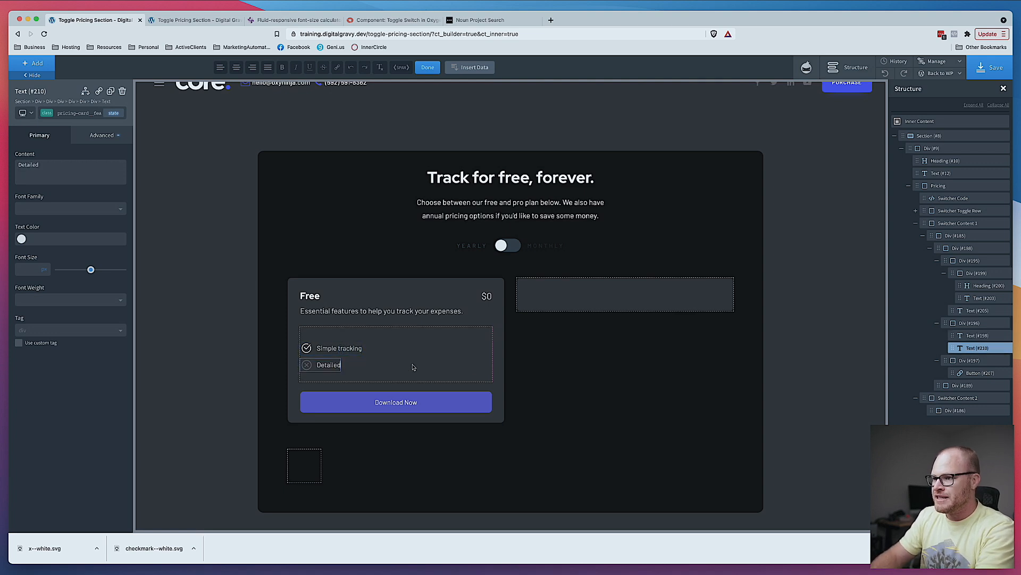
{"action": "type", "text": "Statistics"}
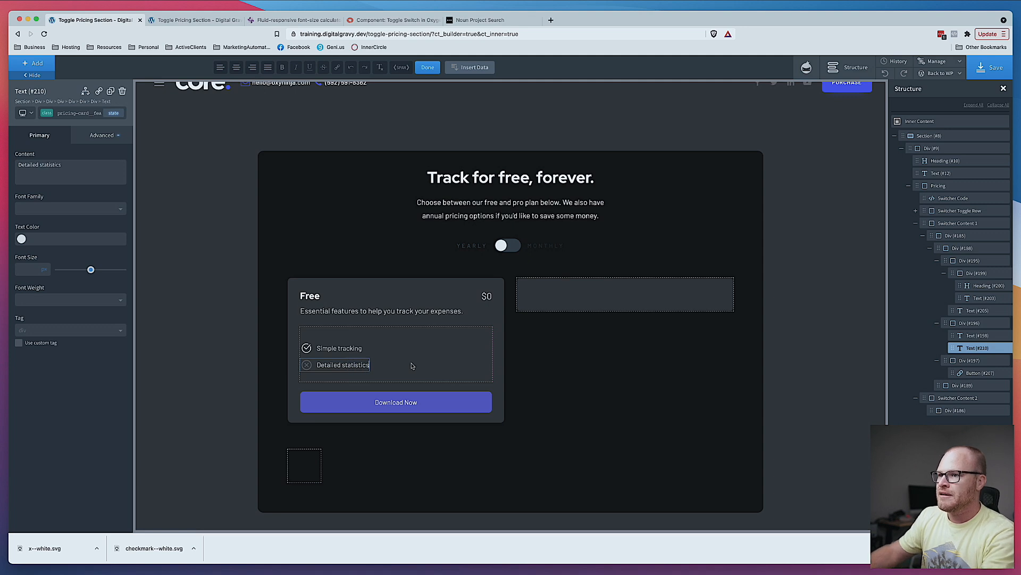
- Duplicate the checked "Simple tracking" feature item several times
{"action": "left_click", "coordinate": [345, 348]}
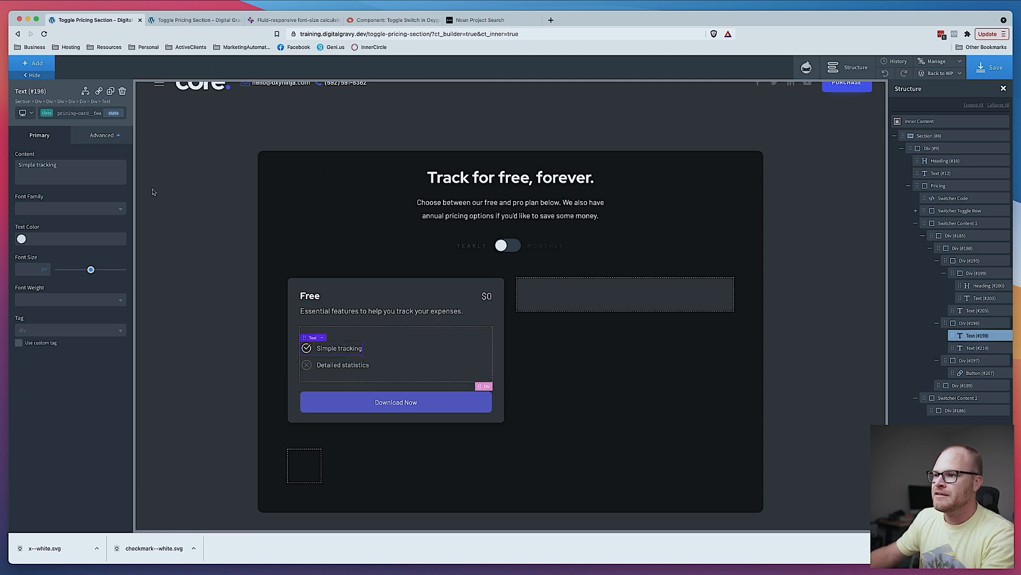
{"action": "left_click", "coordinate": [110, 91]}
{"action": "left_click", "coordinate": [110, 91]}
{"action": "left_click", "coordinate": [111, 92]}
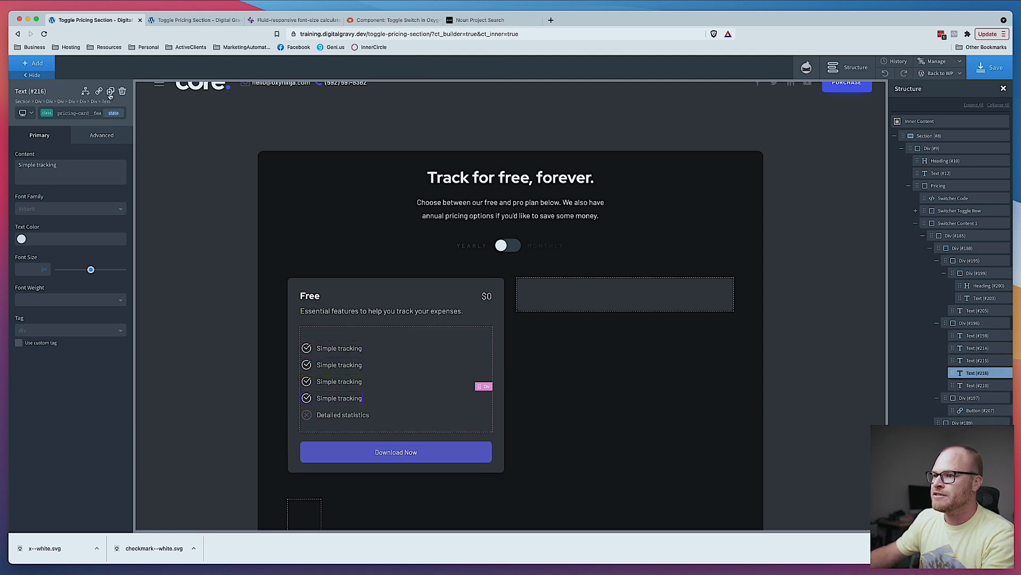
- Change the second checked feature item's text to "Detailed statistics"
{"action": "double_click", "coordinate": [347, 365]}
{"action": "type", "text": "Detailed statistics"}
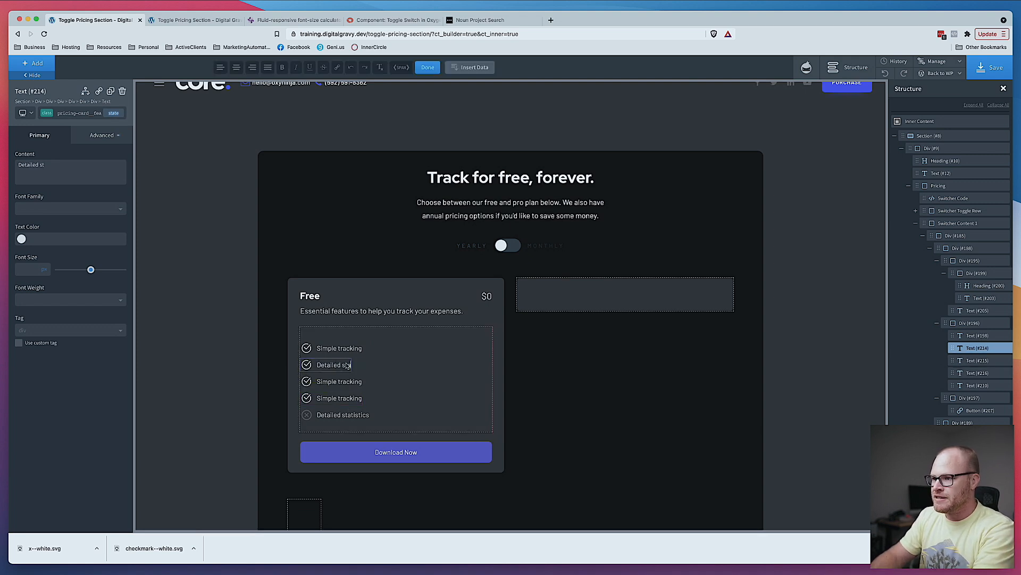
{"action": "key", "text": "BackSpace"}
{"action": "key", "text": "BackSpace"}
{"action": "key", "text": "BackSpace"}
{"action": "key", "text": "BackSpace"}
{"action": "type", "text": "tics"}
- Change the third checked feature item's text to "Smart reminders" and compare with the Figma design
{"action": "left_click", "coordinate": [344, 381]}
{"action": "triple_click", "coordinate": [343, 381]}
{"action": "type", "text": "Smart reminders"}
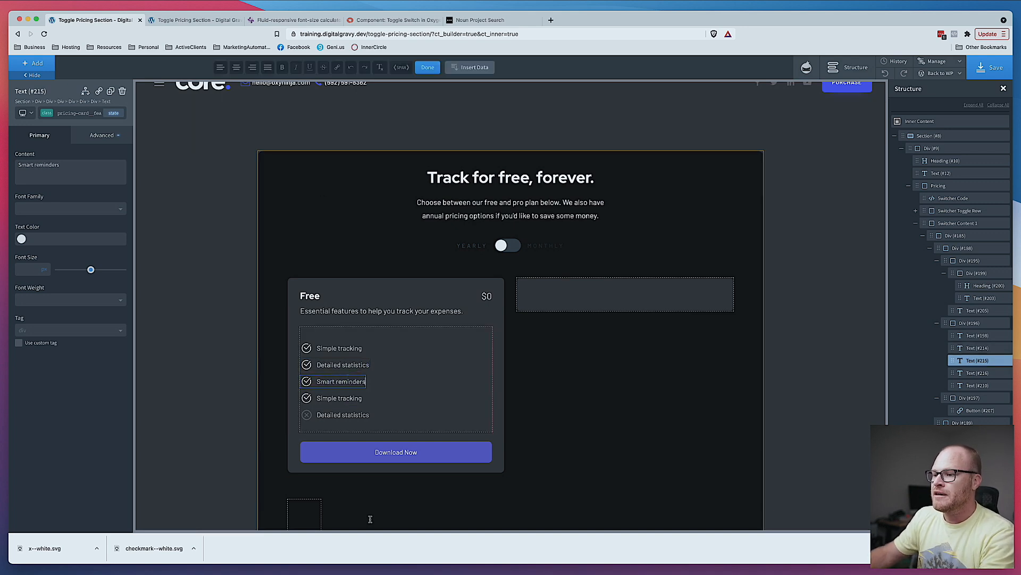
{"action": "key", "text": "super+Tab"}
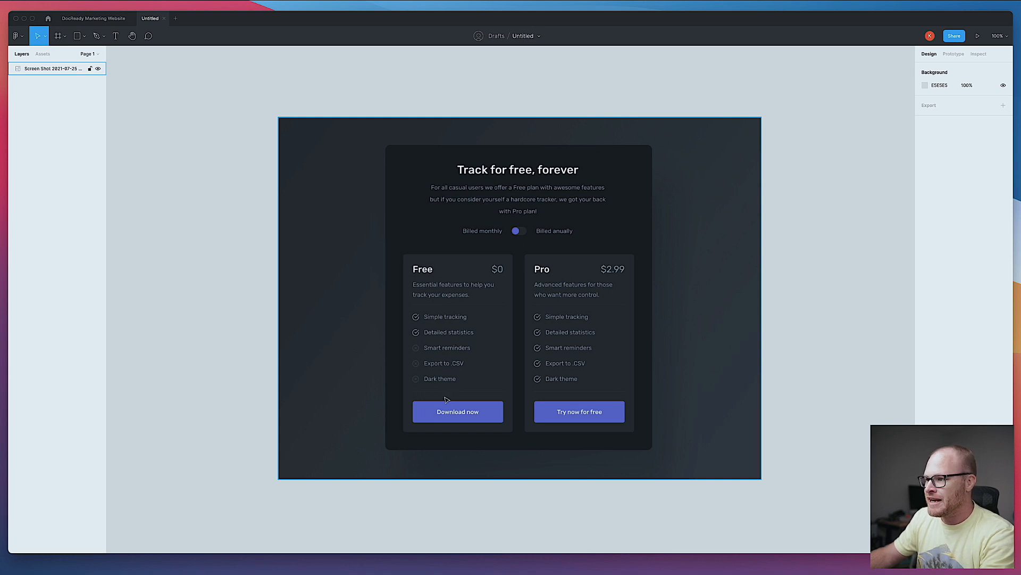
{"action": "key", "text": "super+Tab"}
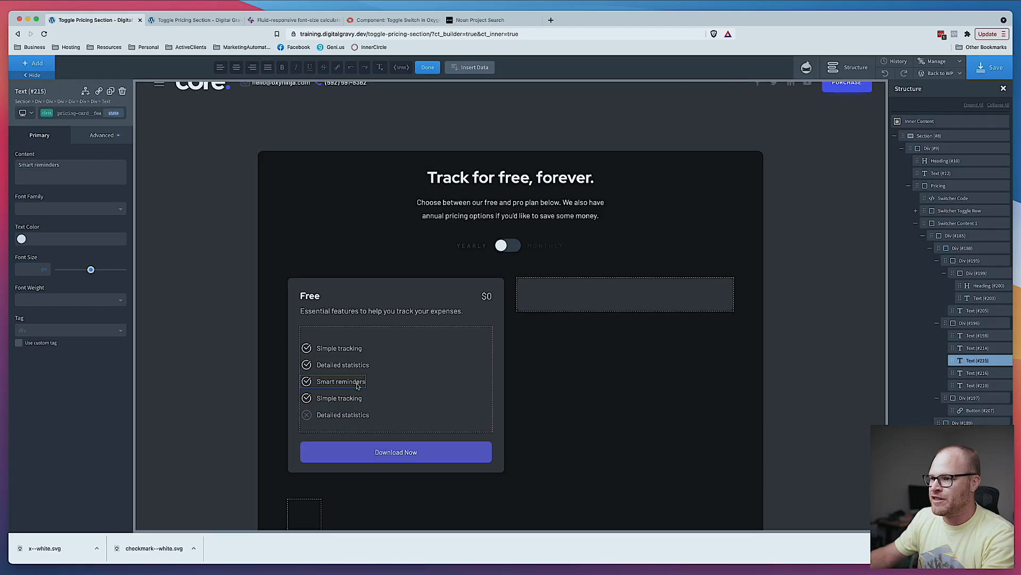
- Delete the extra checked feature items below the second one
{"action": "left_click", "coordinate": [90, 113]}
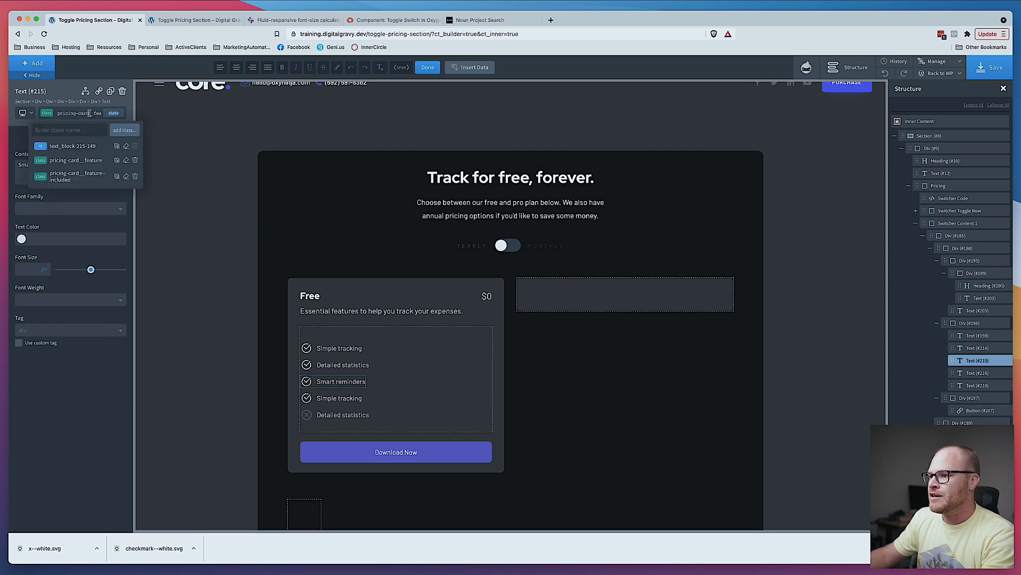
{"action": "left_click", "coordinate": [122, 91]}
{"action": "left_click", "coordinate": [354, 381]}
{"action": "left_click", "coordinate": [122, 91]}
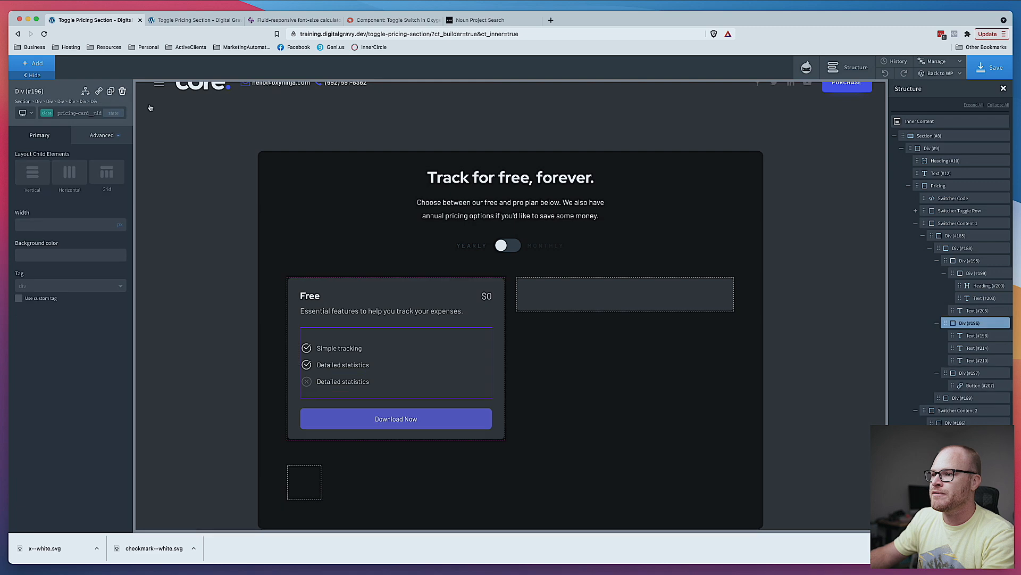
- Change the crossed-out feature item's text to "Smart reminders"
{"action": "left_click", "coordinate": [342, 385]}
{"action": "double_click", "coordinate": [341, 385]}
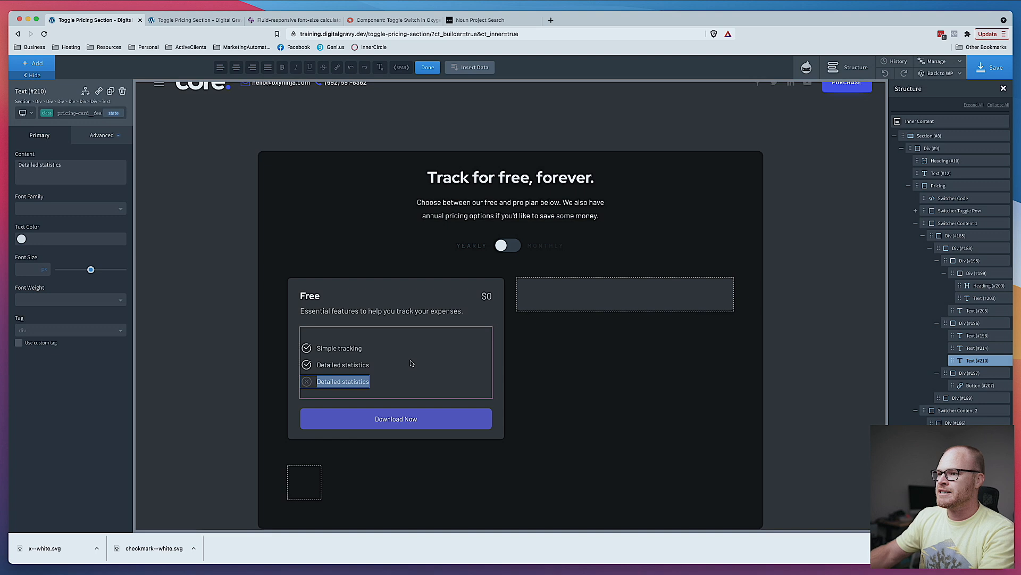
{"action": "type", "text": "Smart reminders"}
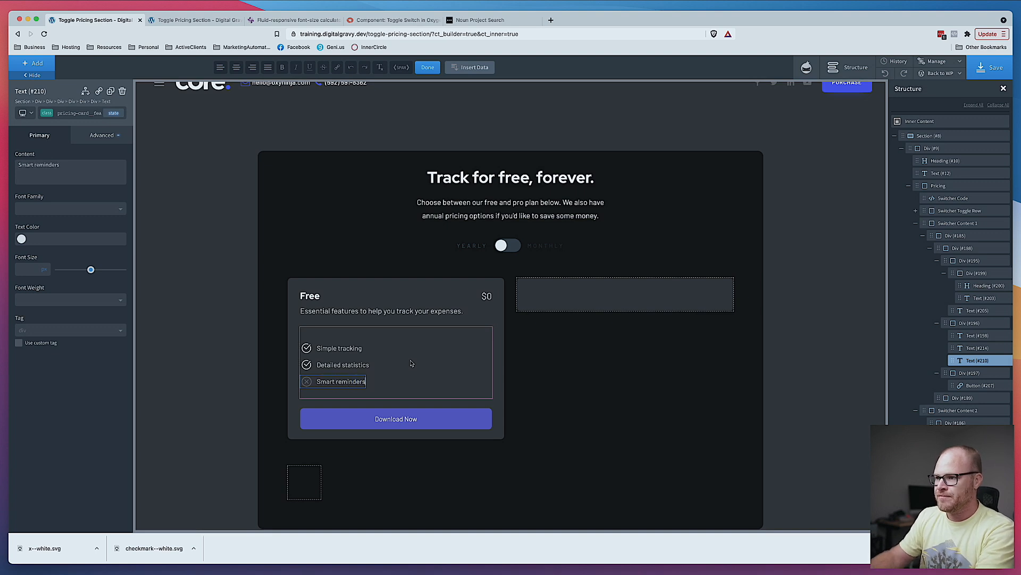
- Duplicate the "Smart reminders" item twice and change the first copy to "Export to .CSV"
{"action": "double_click", "coordinate": [111, 92]}
{"action": "double_click", "coordinate": [345, 398]}
{"action": "key", "text": "BackSpace"}
{"action": "type", "text": "Export to S"}
{"action": "type", "text": "SV"}
- Change the last crossed-out feature item's text to "Dark mode"
{"action": "left_click", "coordinate": [339, 418]}
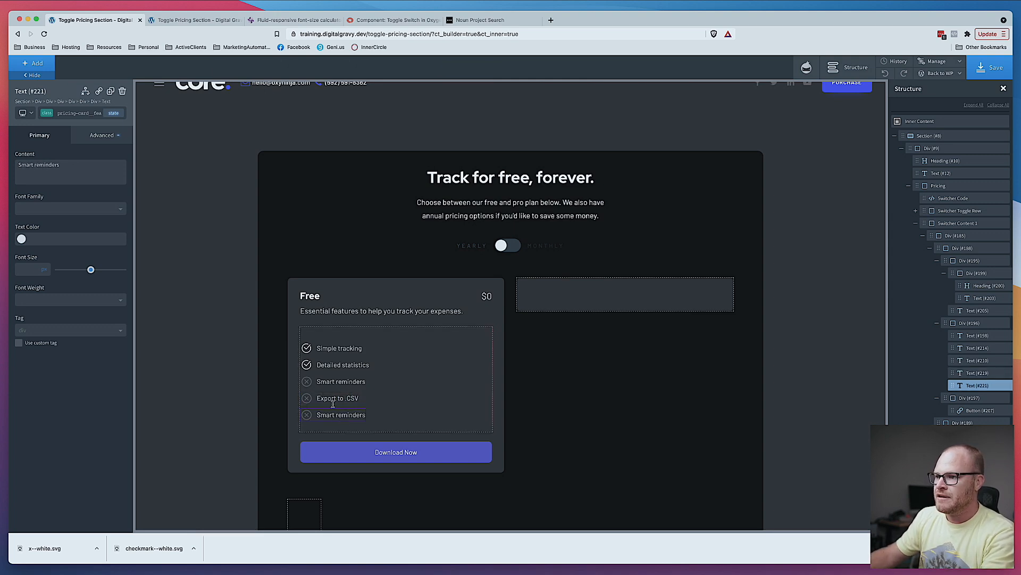
{"action": "double_click", "coordinate": [337, 410]}
{"action": "type", "text": "Dark mode"}
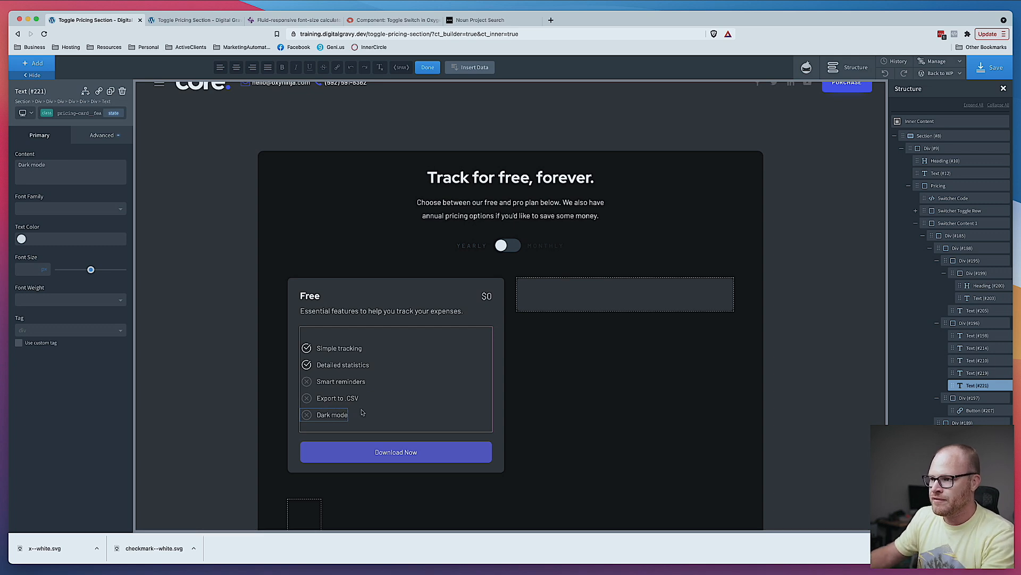
- Reset the effects on the "Smart reminders" item's before state
{"action": "left_click", "coordinate": [351, 381]}
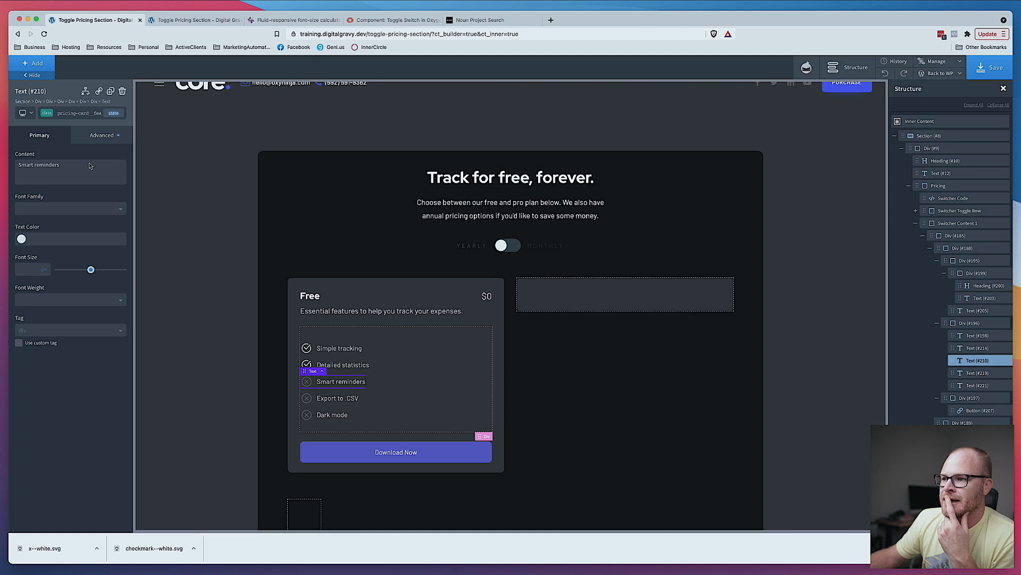
{"action": "left_click", "coordinate": [113, 112]}
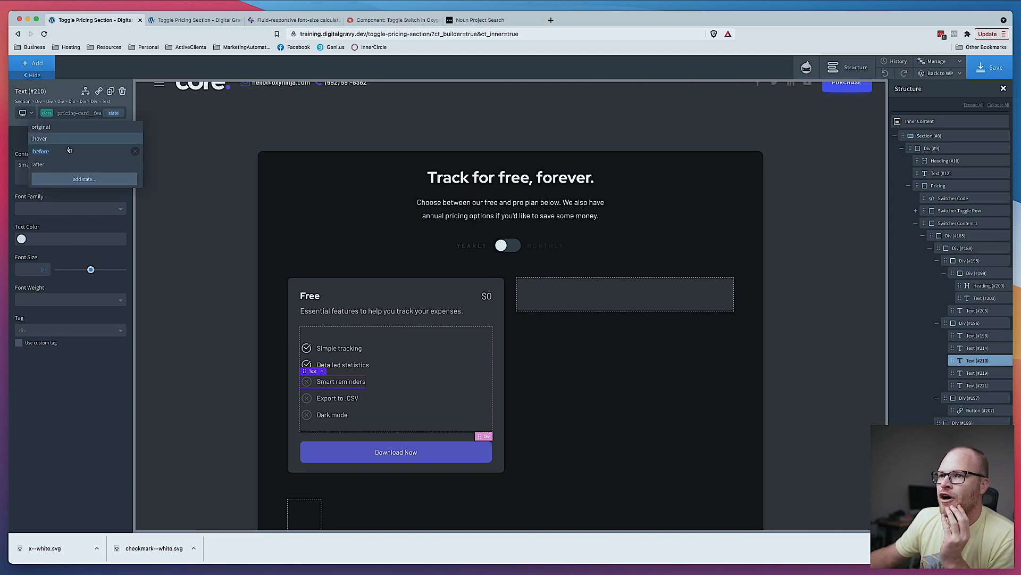
{"action": "left_click", "coordinate": [64, 154]}
{"action": "left_click", "coordinate": [101, 157]}
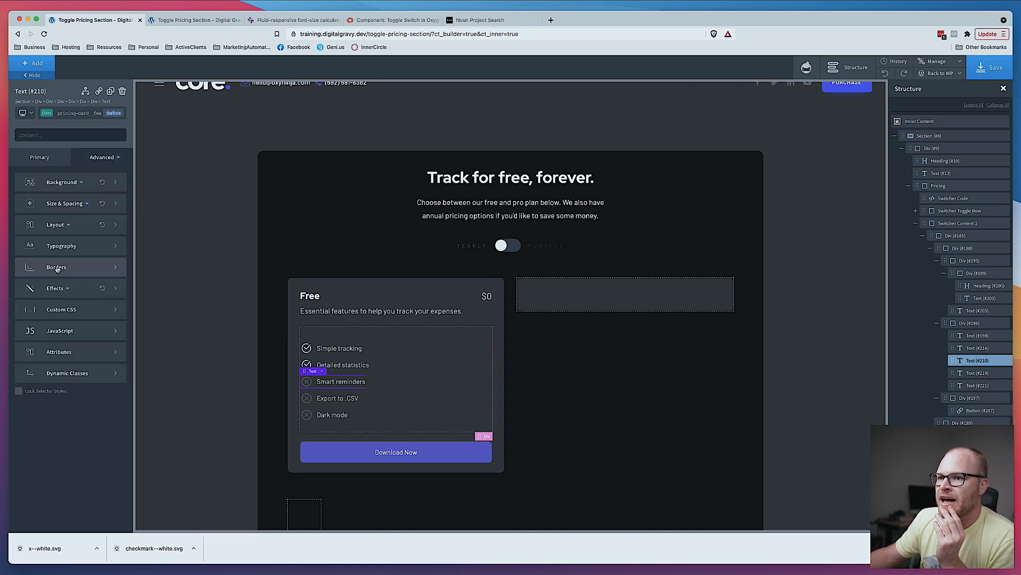
{"action": "left_click", "coordinate": [102, 289]}
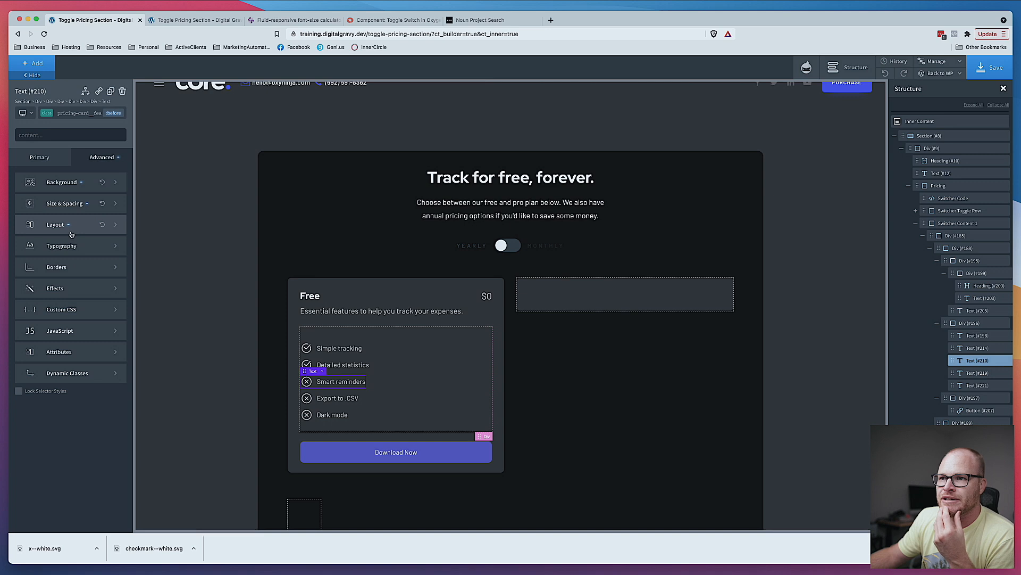
- Set the before state's opacity to 0.3
{"action": "left_click", "coordinate": [80, 287]}
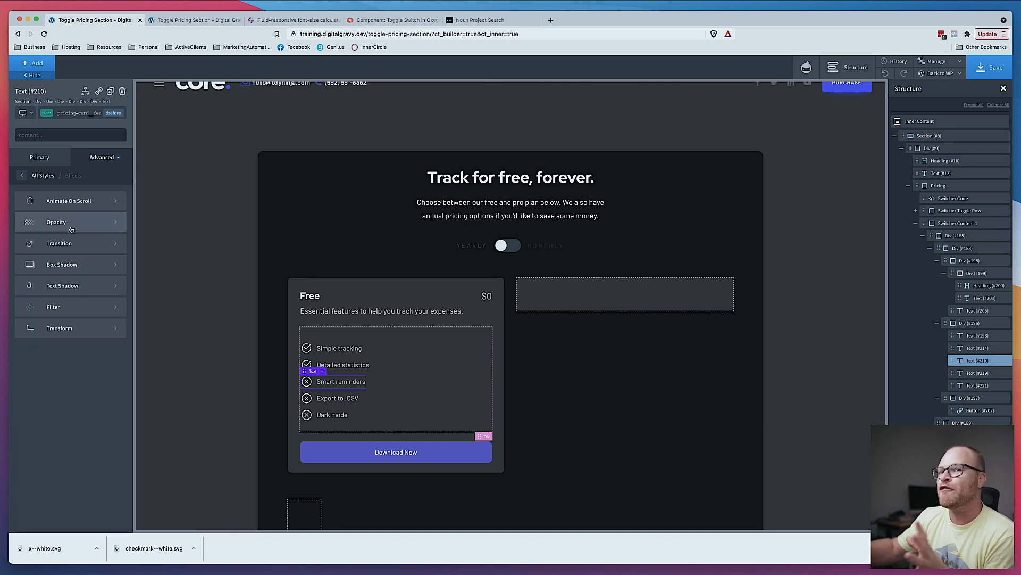
{"action": "left_click", "coordinate": [72, 229]}
{"action": "left_click", "coordinate": [34, 208]}
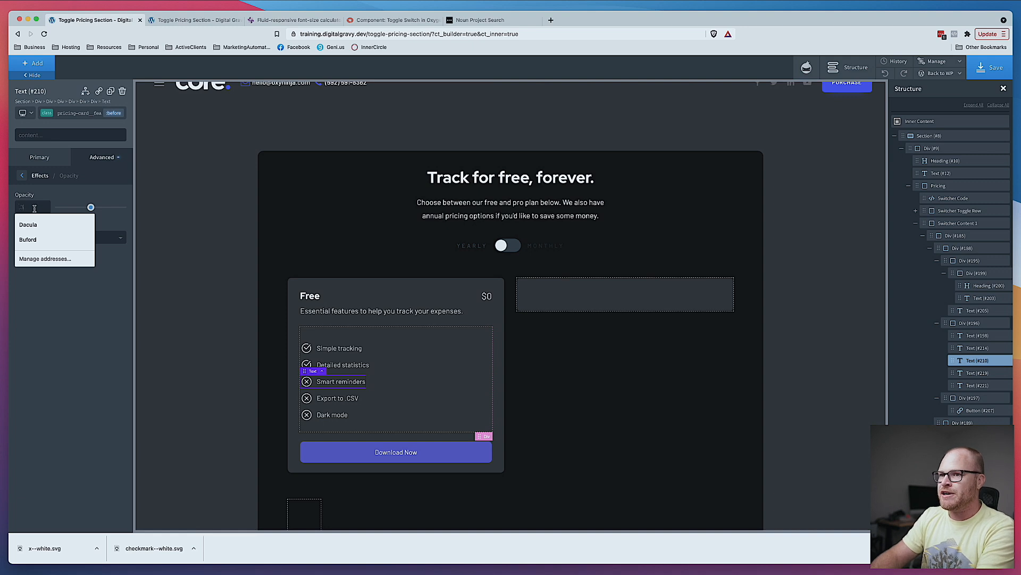
{"action": "type", "text": ".3"}
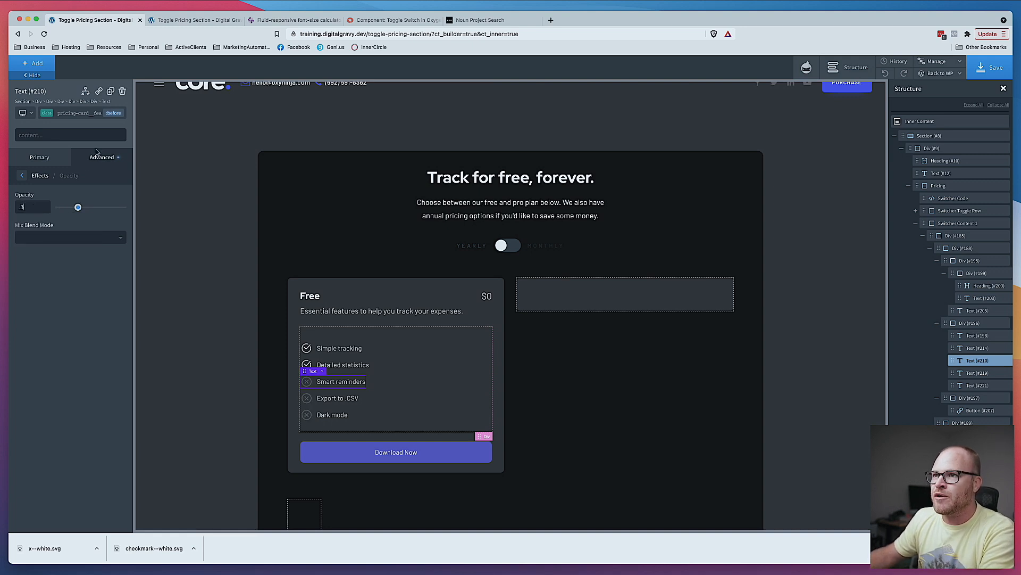
- Apply 0.3 opacity to the whole crossed-out feature item in its original state instead of its before state
{"action": "left_click", "coordinate": [114, 113]}
{"action": "left_click", "coordinate": [113, 116]}
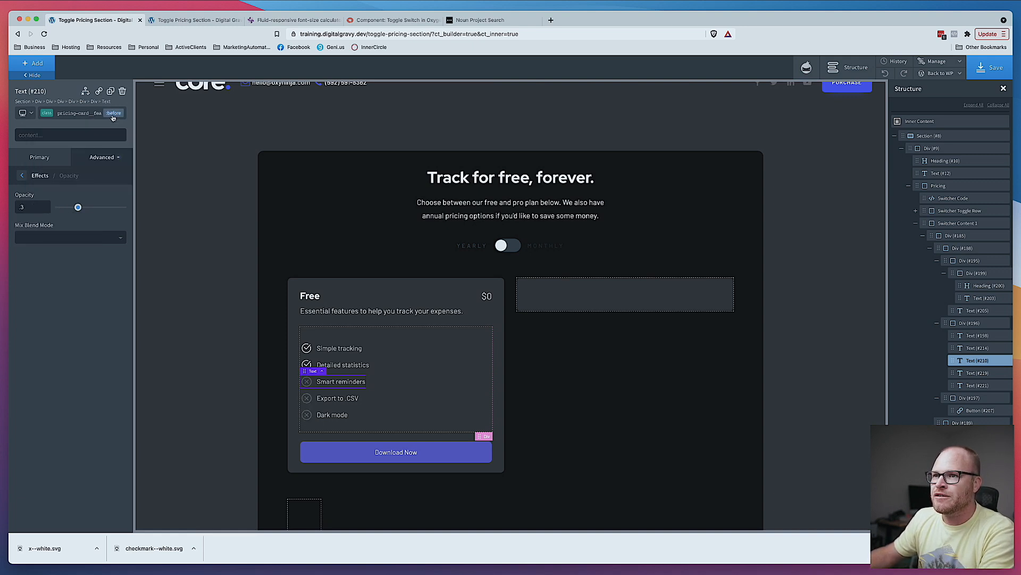
{"action": "double_click", "coordinate": [30, 205]}
{"action": "left_click", "coordinate": [113, 113]}
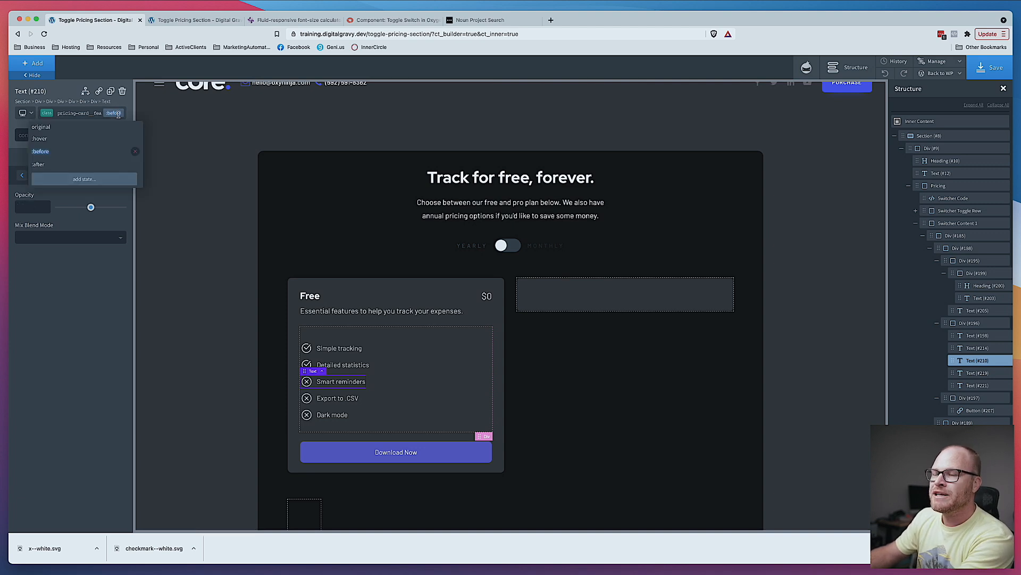
{"action": "left_click", "coordinate": [98, 132]}
{"action": "left_click", "coordinate": [28, 186]}
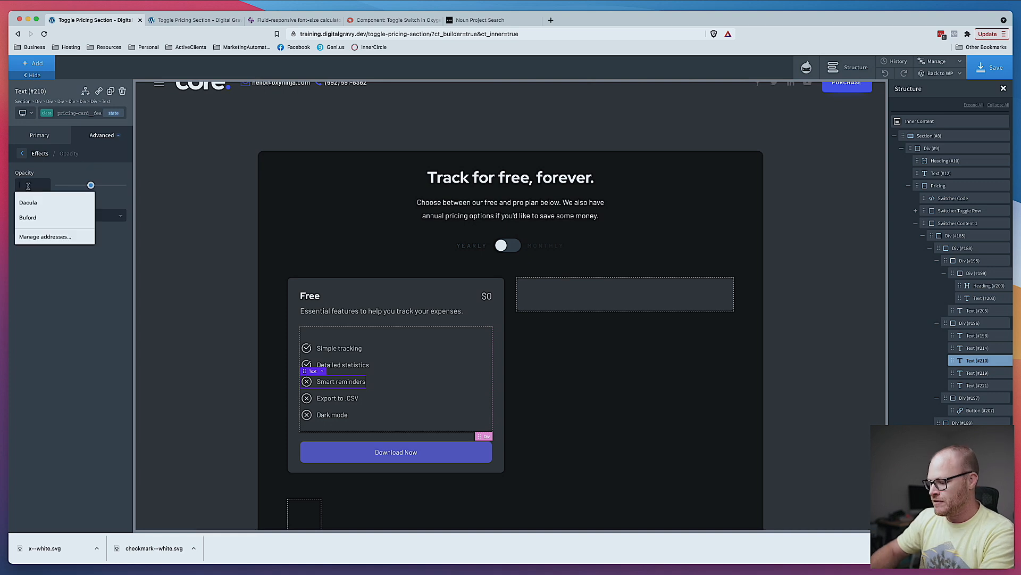
{"action": "type", "text": ".3"}
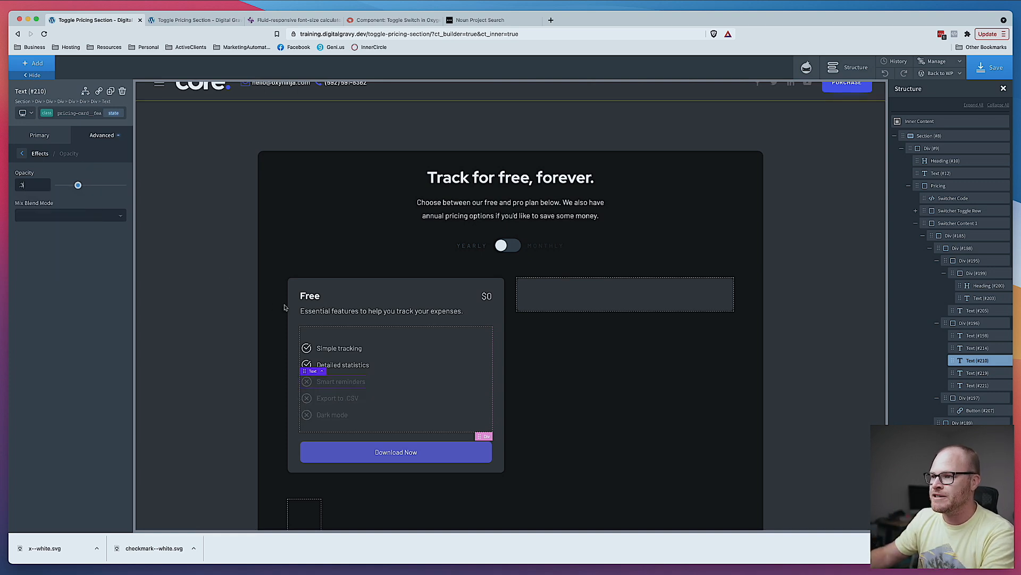
{"action": "left_click", "coordinate": [237, 337]}
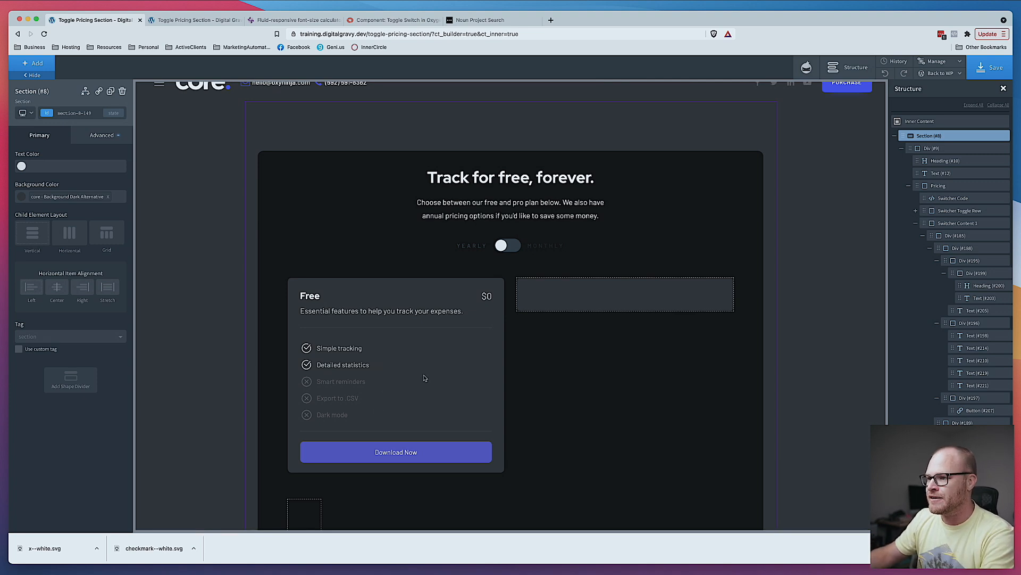
- Add a first-of-type state to the feature item class, set its top margin to 0, and save
{"action": "left_click", "coordinate": [315, 351]}
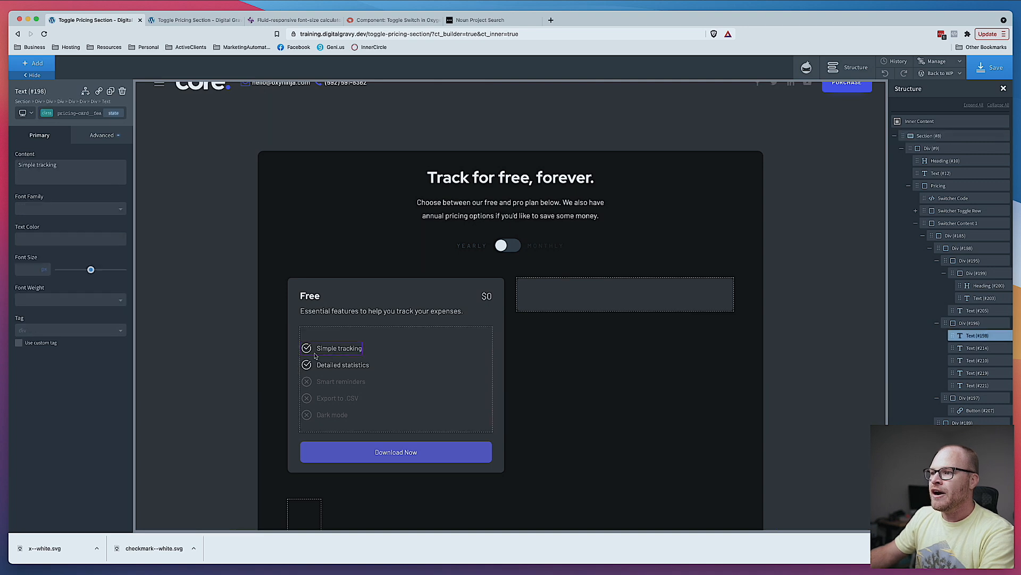
{"action": "left_click", "coordinate": [97, 113]}
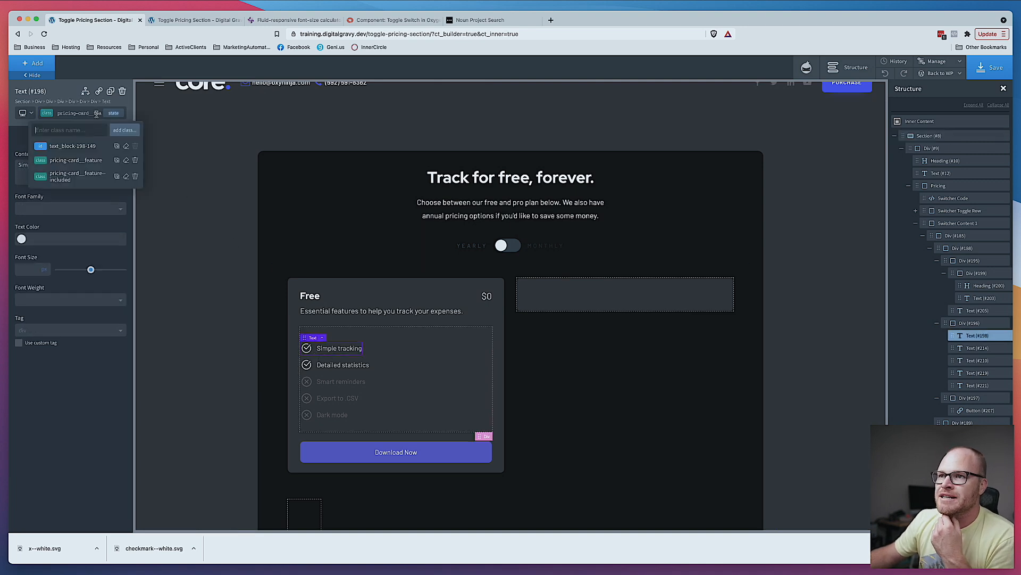
{"action": "left_click", "coordinate": [84, 162]}
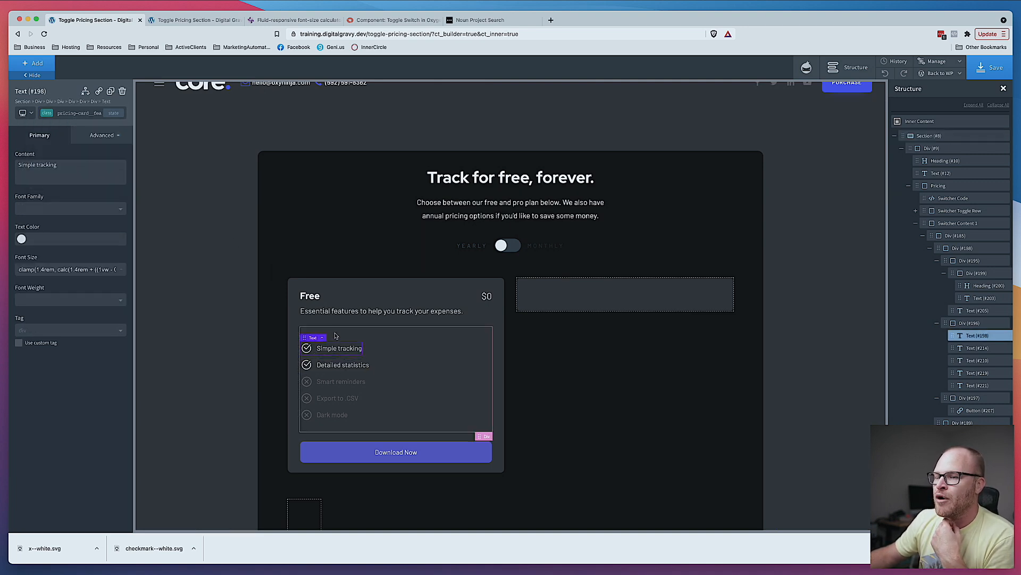
{"action": "left_click", "coordinate": [114, 113]}
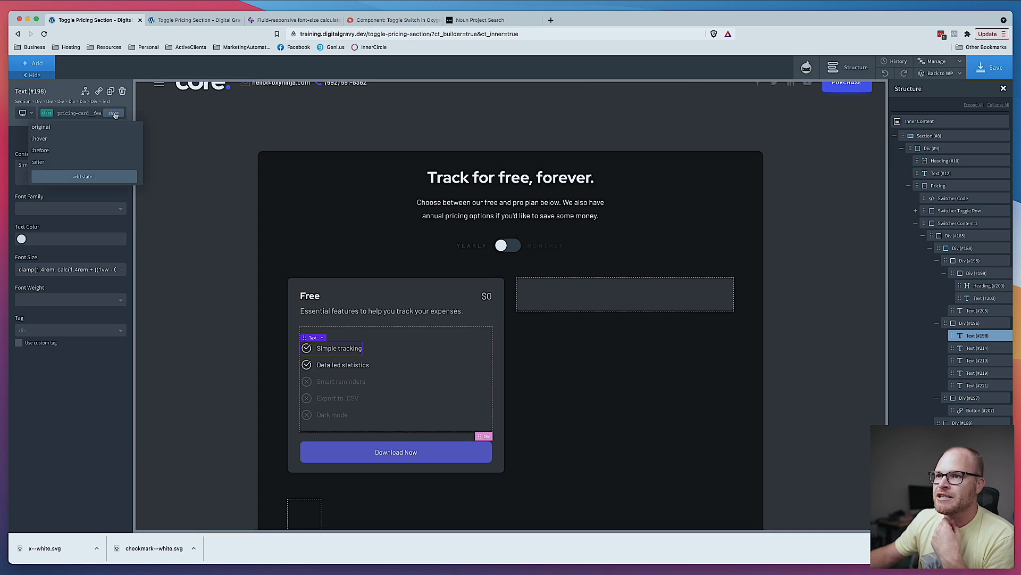
{"action": "left_click", "coordinate": [85, 176]}
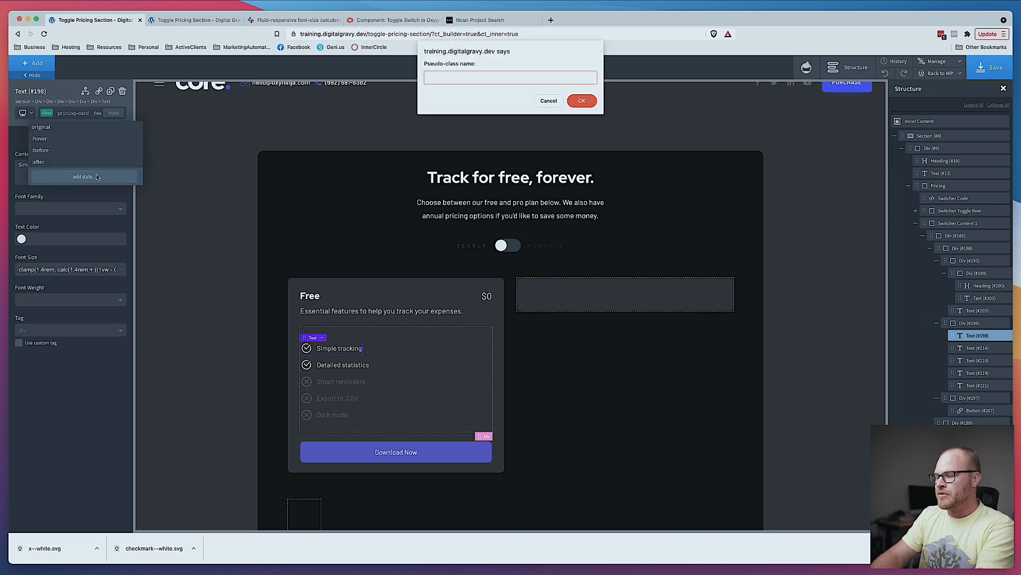
{"action": "type", "text": "first-of-type"}
{"action": "key", "text": "Return"}
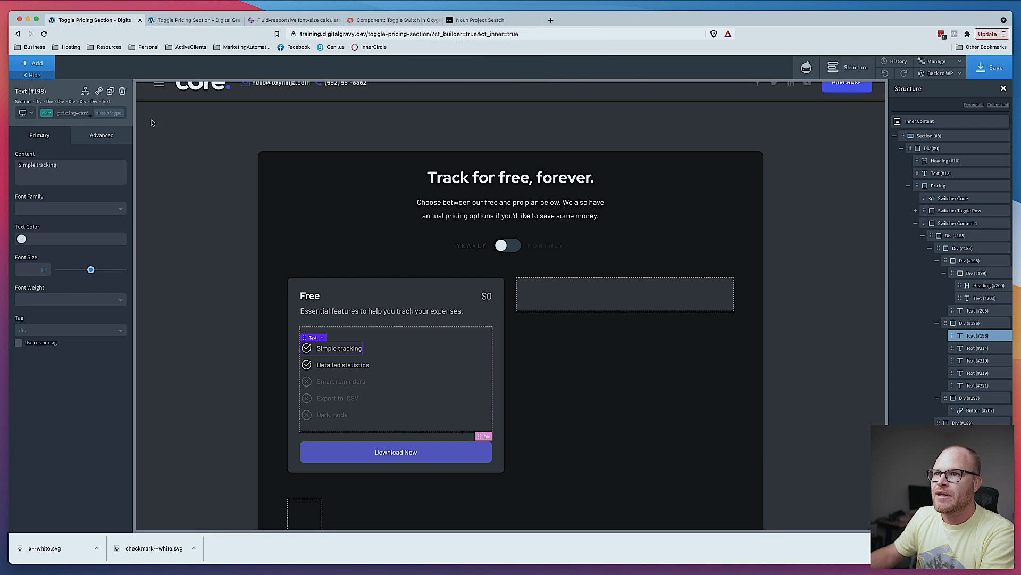
{"action": "left_click", "coordinate": [77, 182]}
{"action": "left_click", "coordinate": [98, 184]}
{"action": "type", "text": "0"}
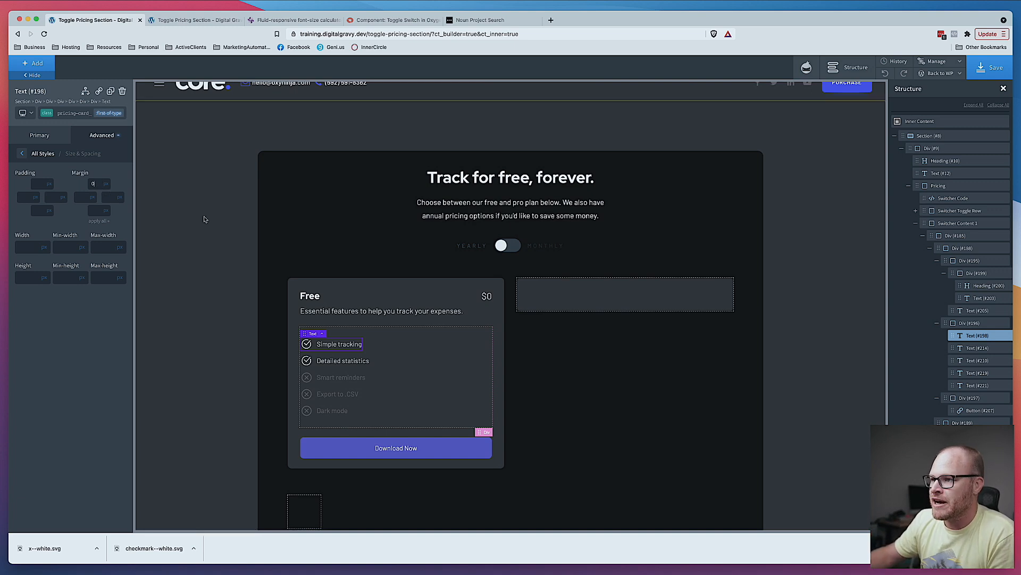
{"action": "key", "text": "ctrl+s"}
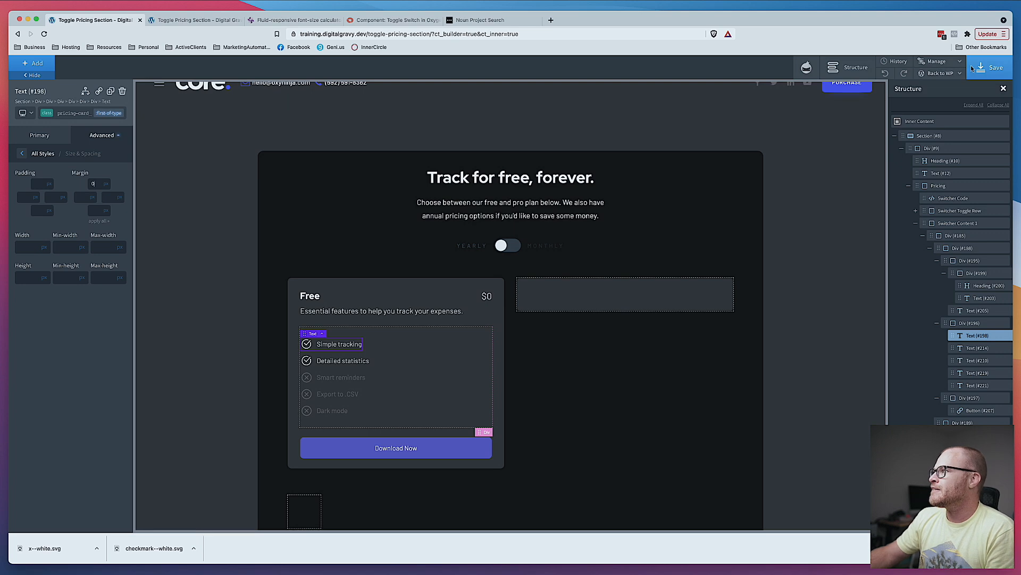
- Preview the pricing section on the live page, trying the toggle
{"action": "left_click", "coordinate": [191, 21]}
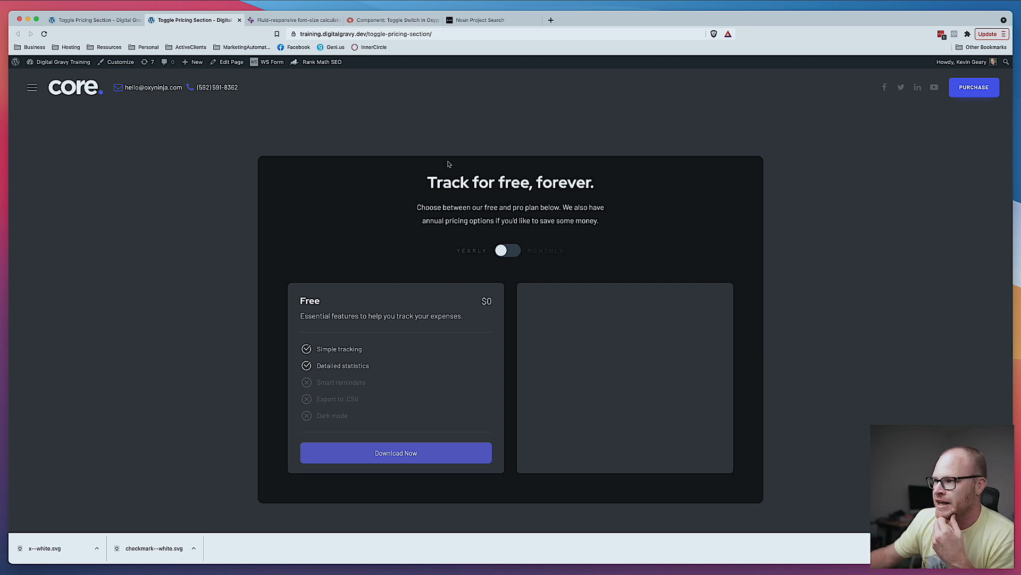
{"action": "left_click", "coordinate": [512, 254]}
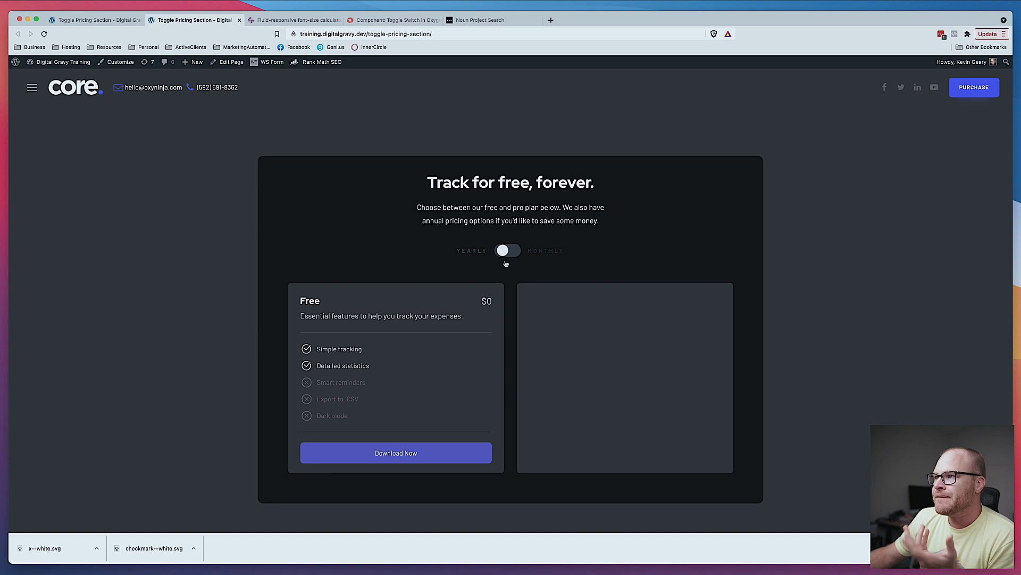
{"action": "scroll", "coordinate": [554, 336], "scroll_direction": "down", "scroll_amount": 2}
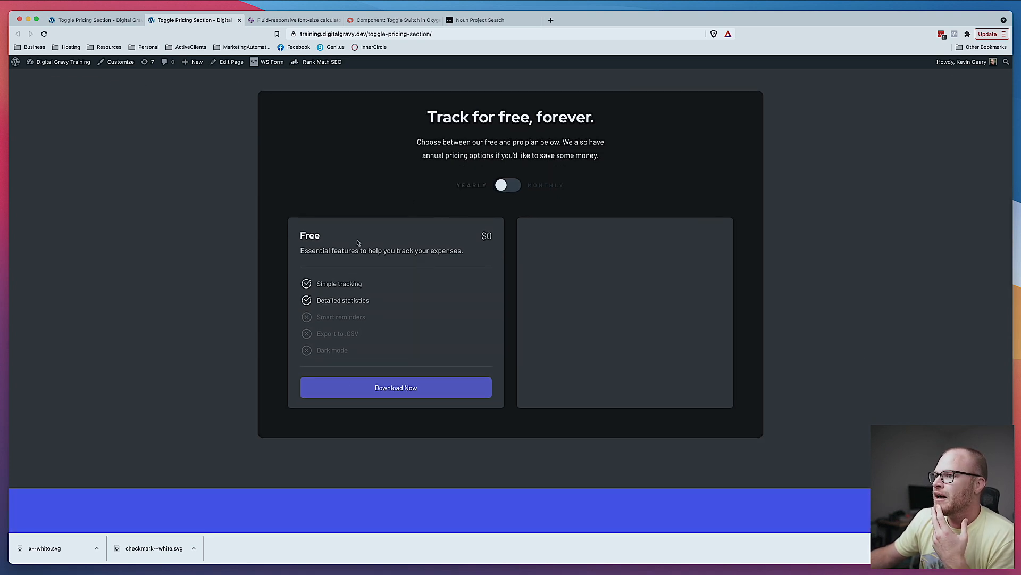
{"action": "key", "text": "ctrl+shift+Tab"}
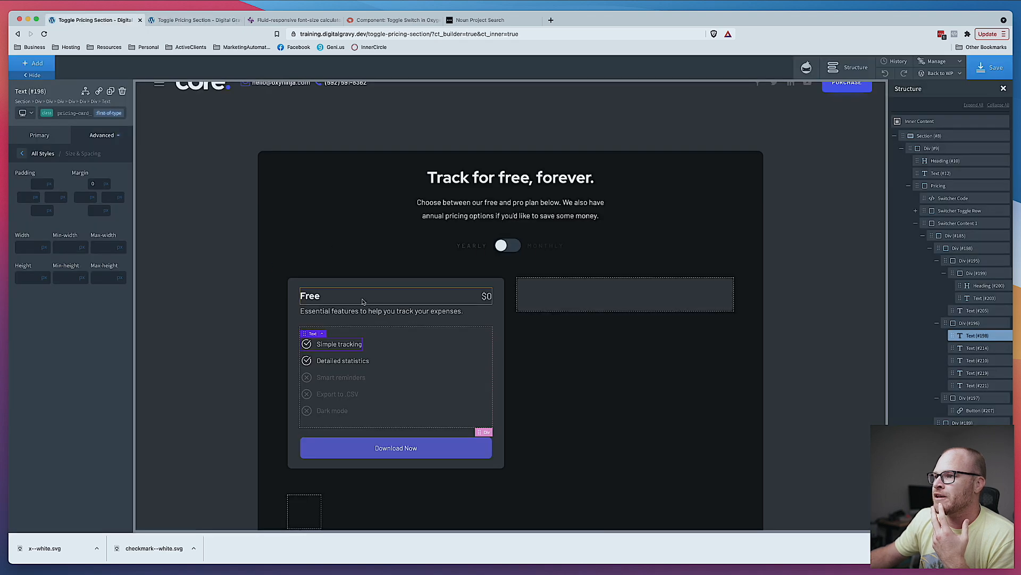
{"action": "left_click", "coordinate": [76, 113]}
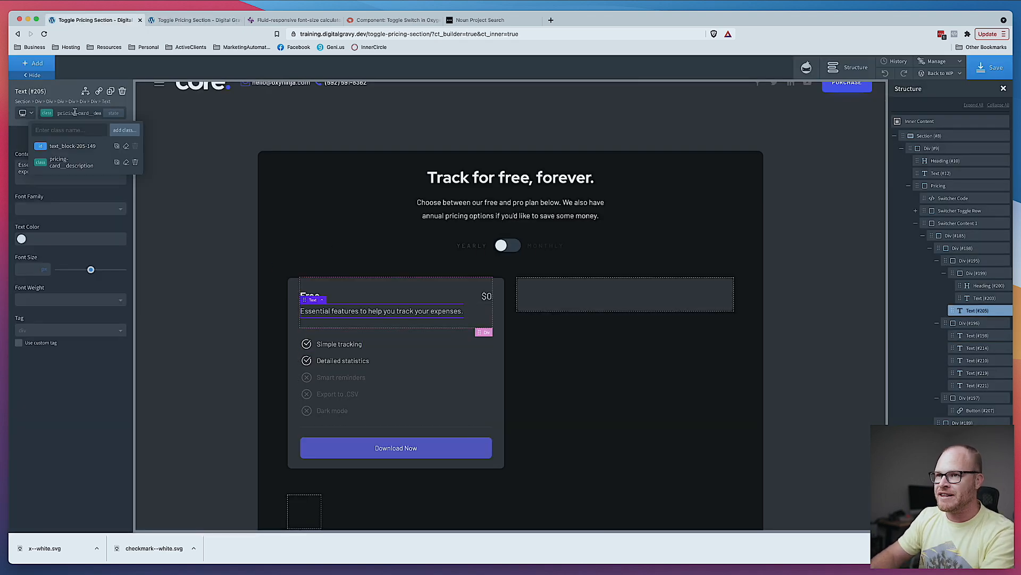
{"action": "type", "text": "max"}
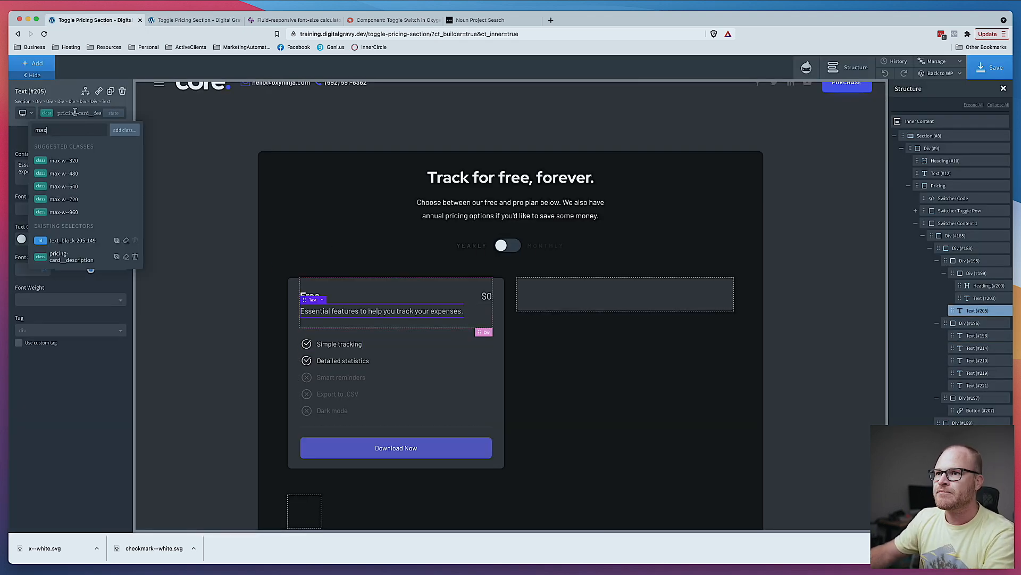
{"action": "left_click", "coordinate": [82, 159]}
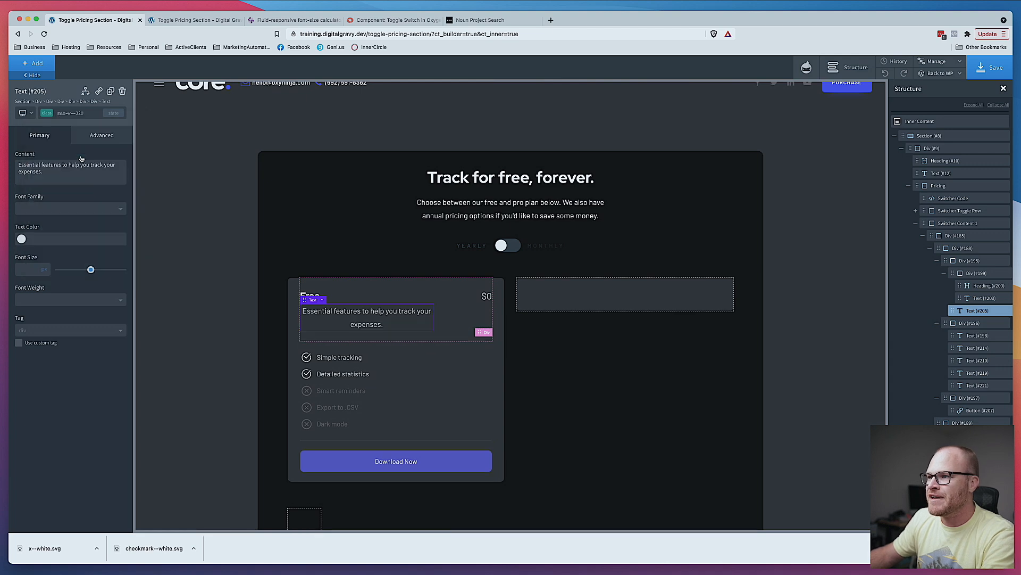
{"action": "left_click", "coordinate": [78, 113]}
{"action": "left_click", "coordinate": [135, 179]}
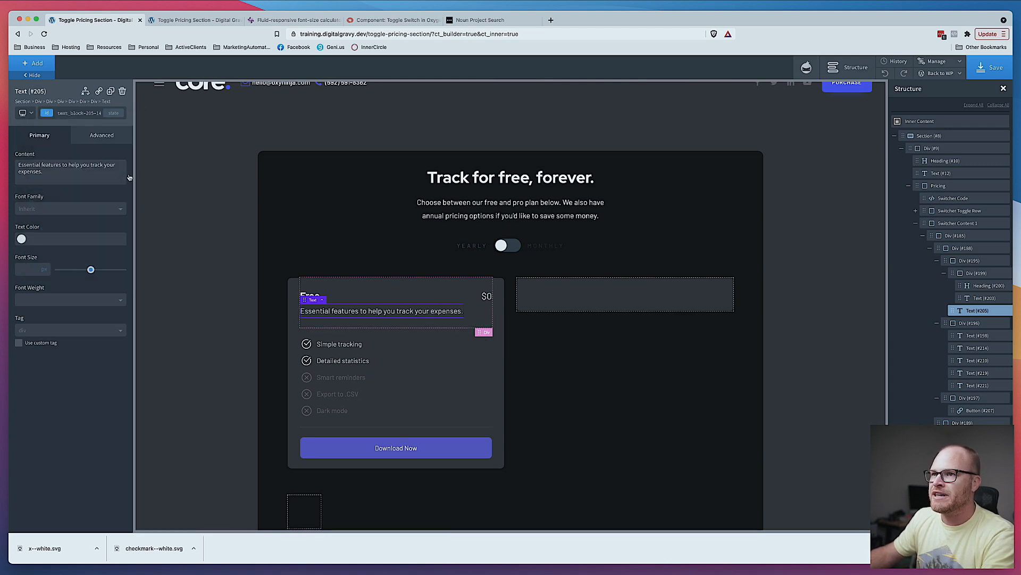
- Select the card description class and set its max-width to 30
{"action": "left_click", "coordinate": [79, 113]}
{"action": "left_click", "coordinate": [78, 146]}
{"action": "left_click", "coordinate": [90, 137]}
{"action": "left_click", "coordinate": [75, 186]}
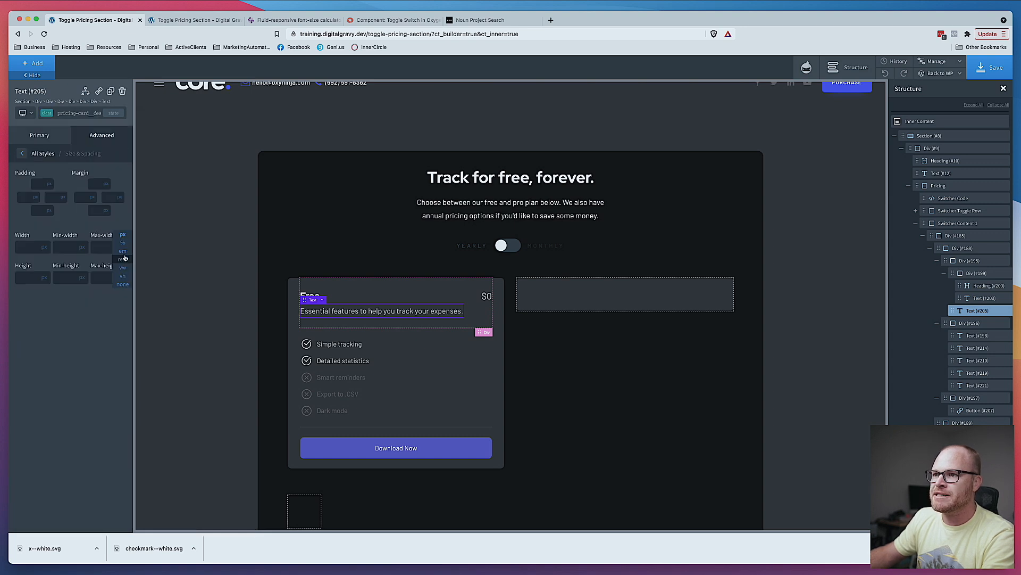
{"action": "left_click", "coordinate": [122, 259]}
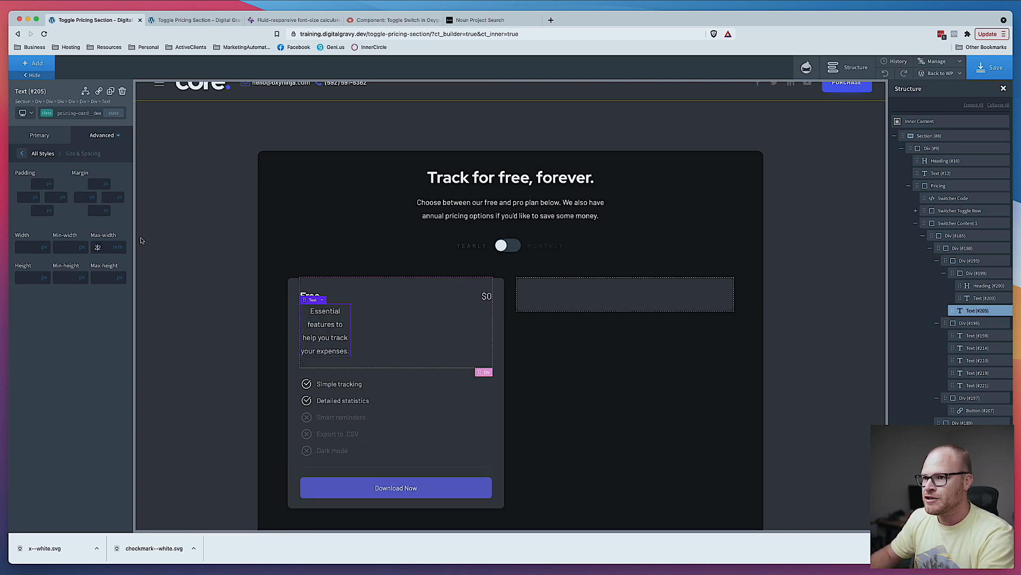
{"action": "type", "text": "22"}
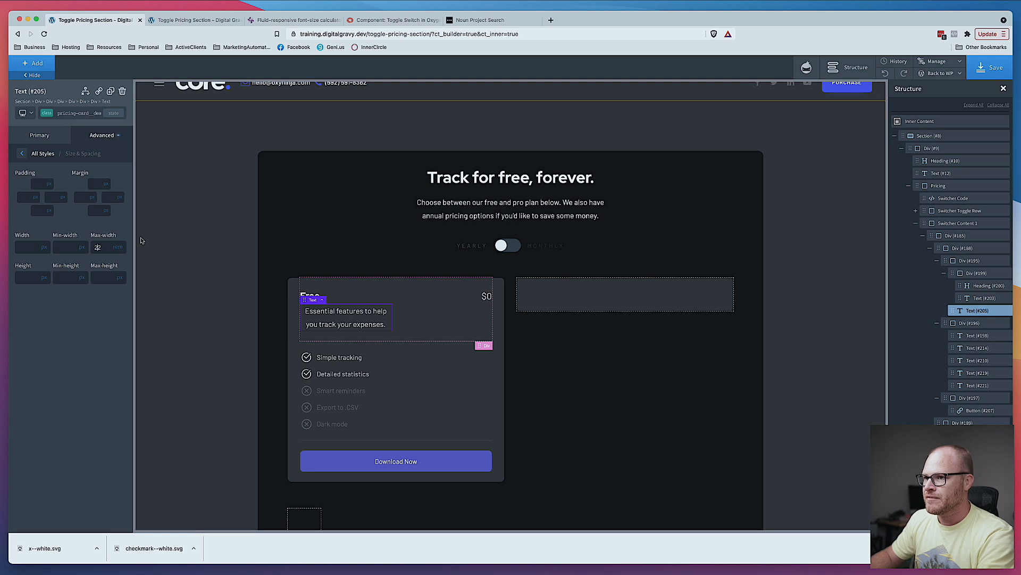
{"action": "type", "text": "32"}
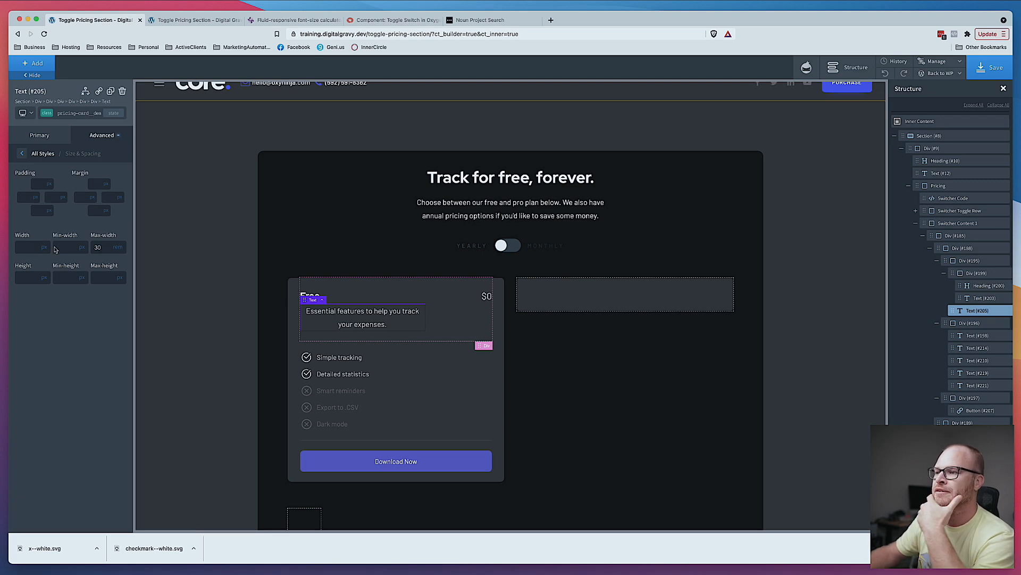
- Set the card header div's child layout to vertical with left alignment
{"action": "left_click", "coordinate": [475, 324]}
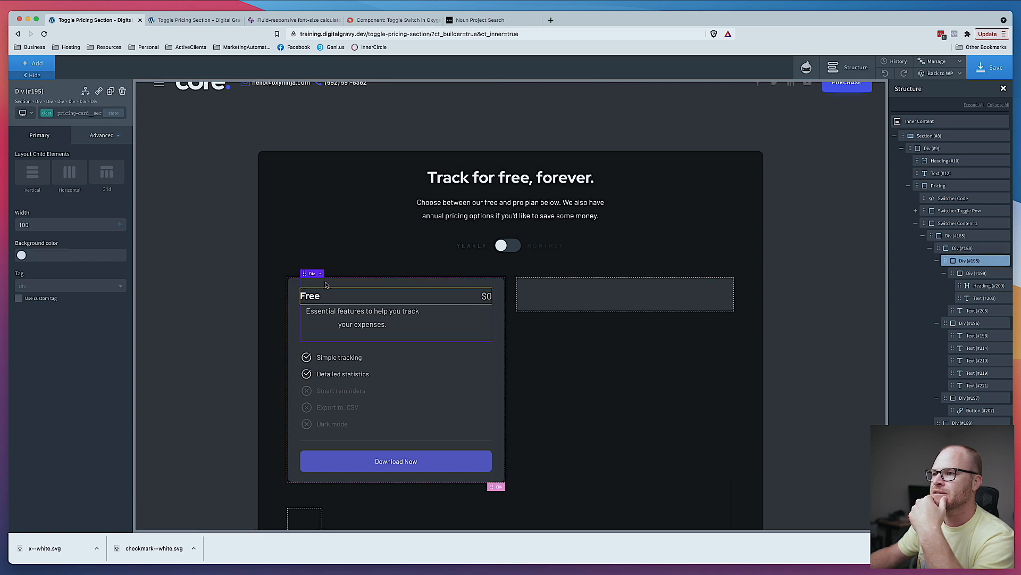
{"action": "left_click", "coordinate": [33, 172]}
{"action": "left_click", "coordinate": [31, 229]}
- Set the feature list div's child layout to vertical and save the page
{"action": "left_click", "coordinate": [454, 394]}
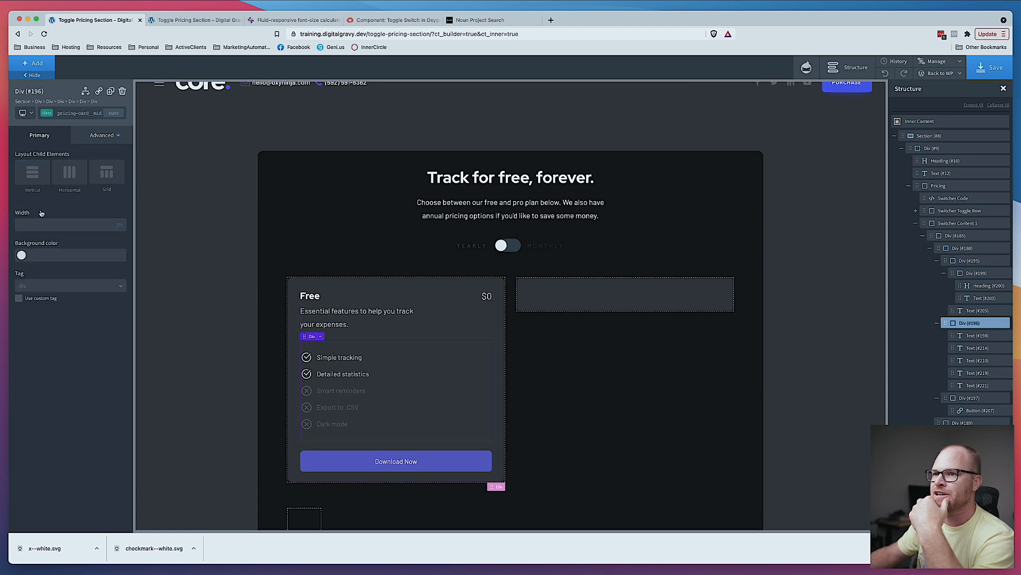
{"action": "left_click", "coordinate": [33, 181]}
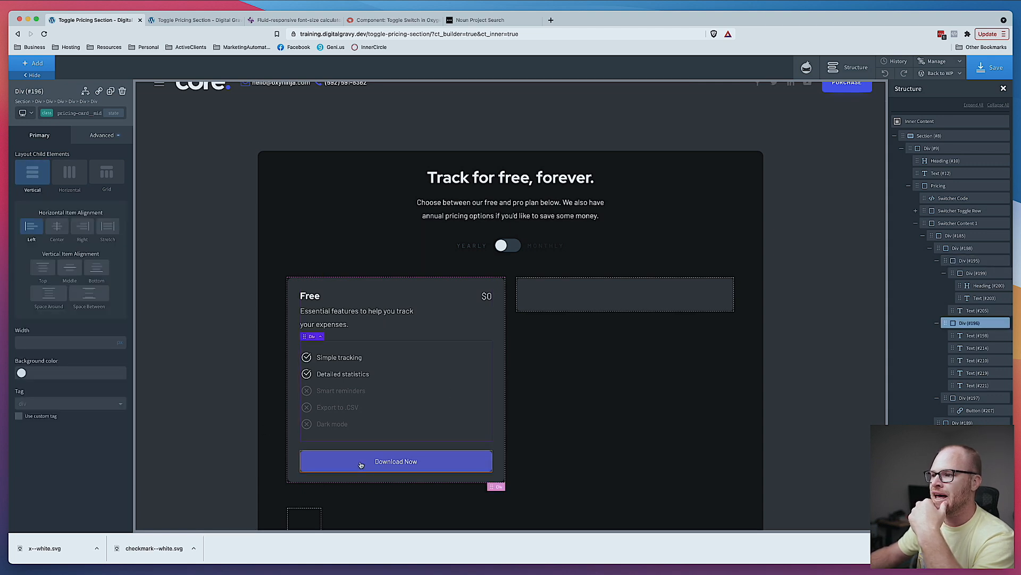
{"action": "left_click", "coordinate": [500, 395]}
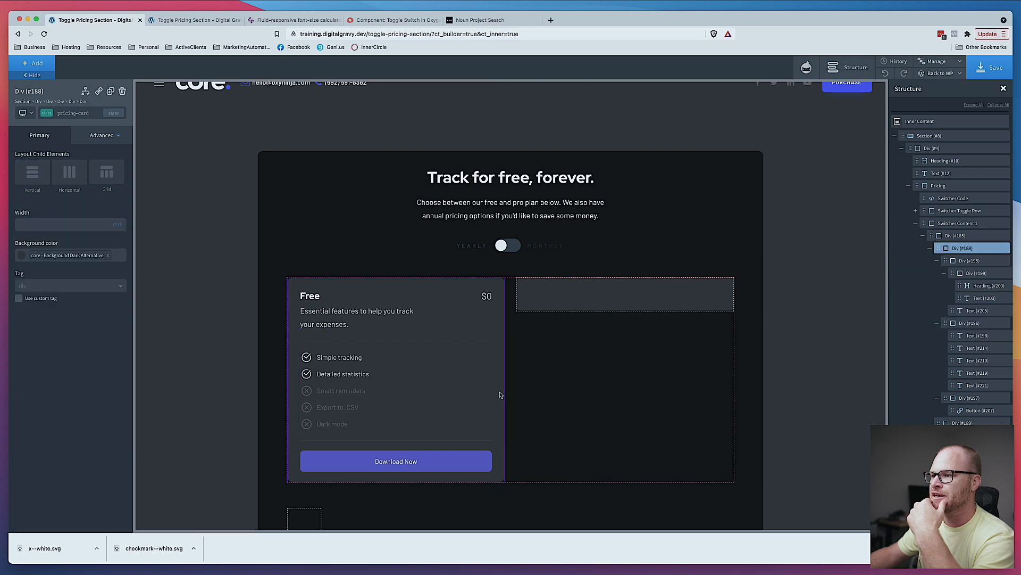
{"action": "key", "text": "ctrl+s"}
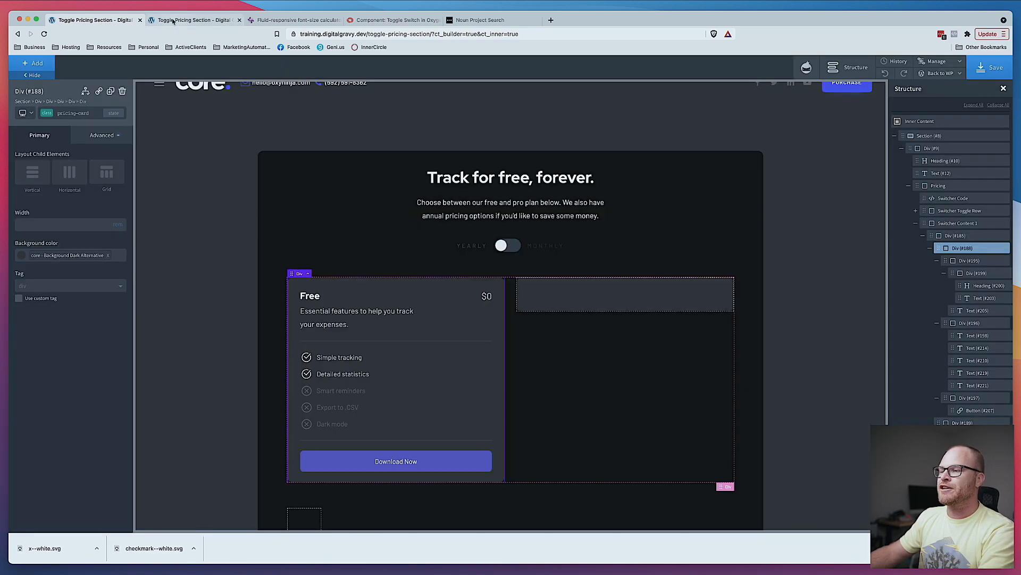
- Reload the live page to check the updated pricing card
{"action": "left_click", "coordinate": [170, 21]}
{"action": "key", "text": "super+r"}
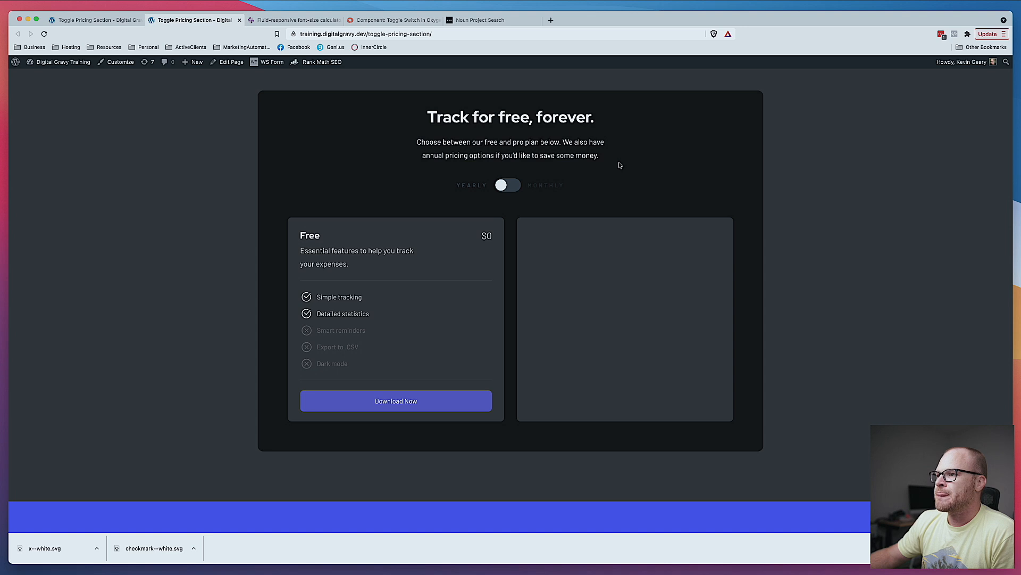
{"action": "key", "text": "ctrl+shift+Tab"}
- Add the max-w-960 class to the outer pricing wrapper div
{"action": "left_click", "coordinate": [725, 182]}
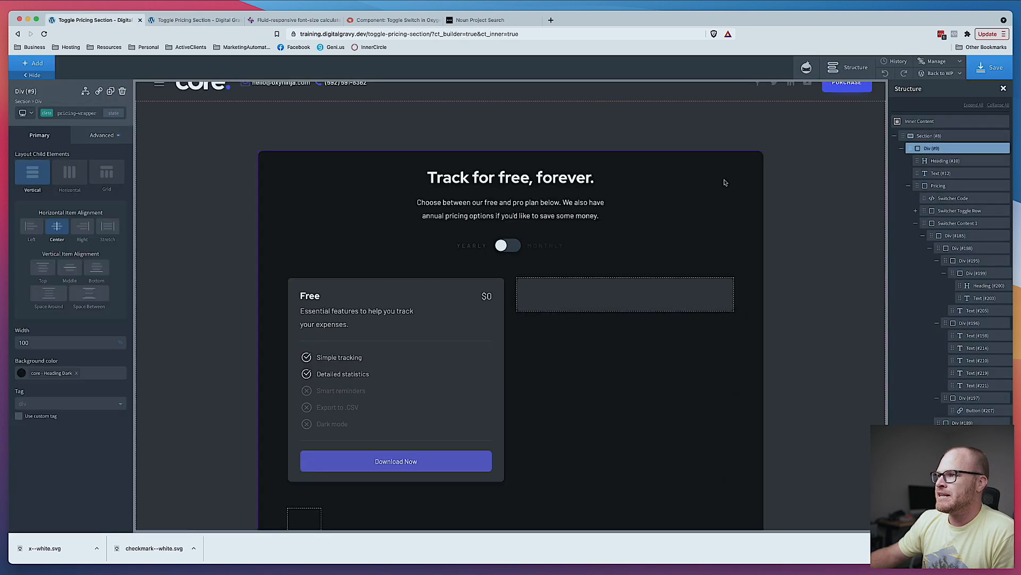
{"action": "left_click", "coordinate": [102, 139]}
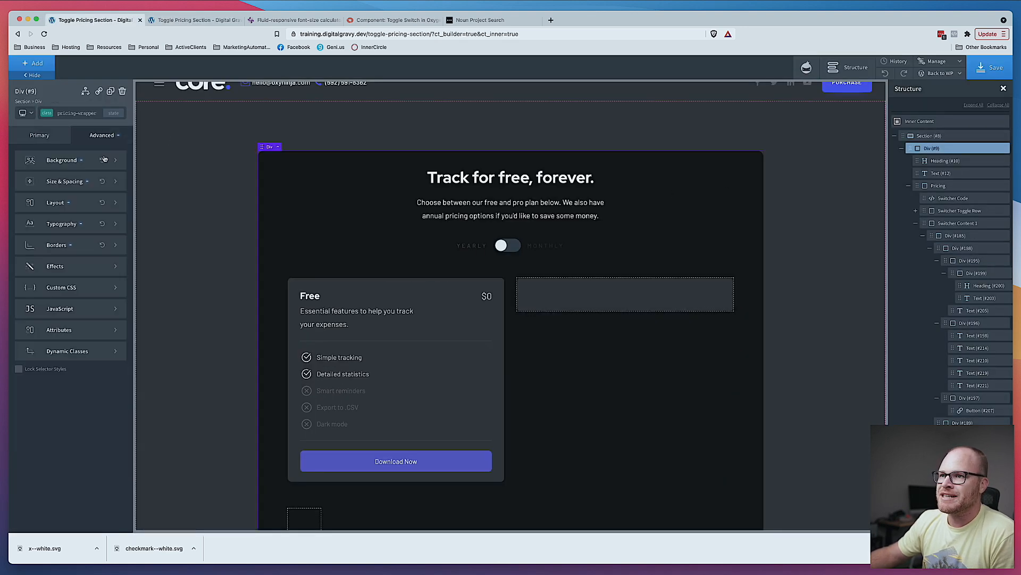
{"action": "left_click", "coordinate": [88, 113]}
{"action": "type", "text": "m"}
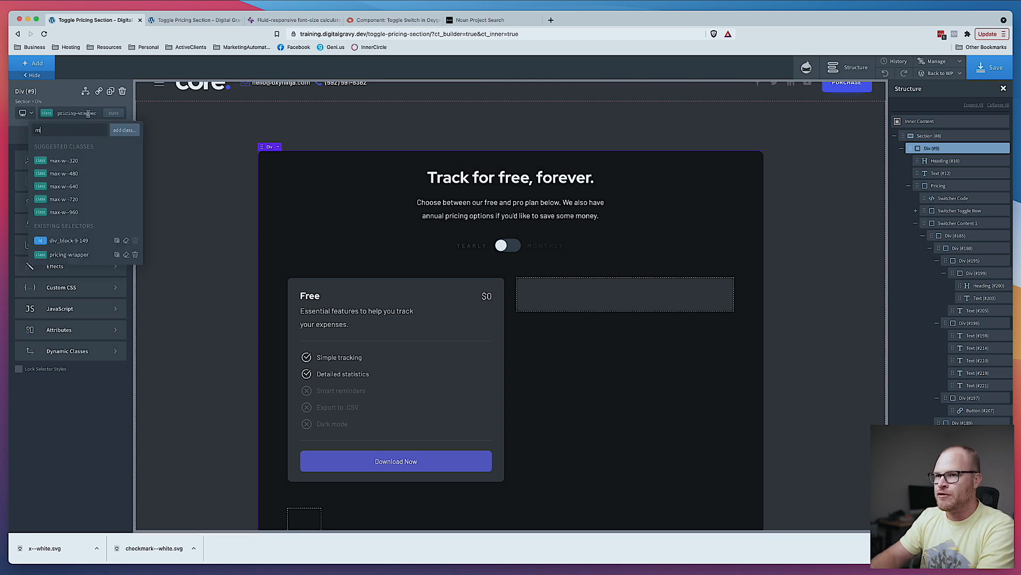
{"action": "type", "text": "ax"}
{"action": "left_click", "coordinate": [96, 213]}
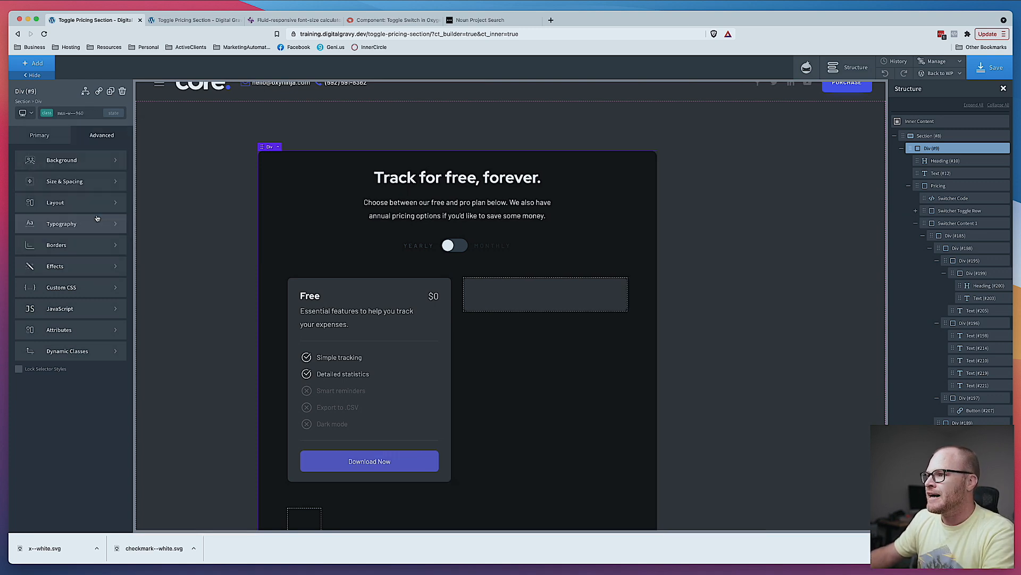
- Set the max-width of the outer wrapper's pricing-wrapper class to 112
{"action": "scroll", "coordinate": [235, 186], "scroll_direction": "down", "scroll_amount": 2}
{"action": "scroll", "coordinate": [235, 186], "scroll_direction": "up", "scroll_amount": 1}
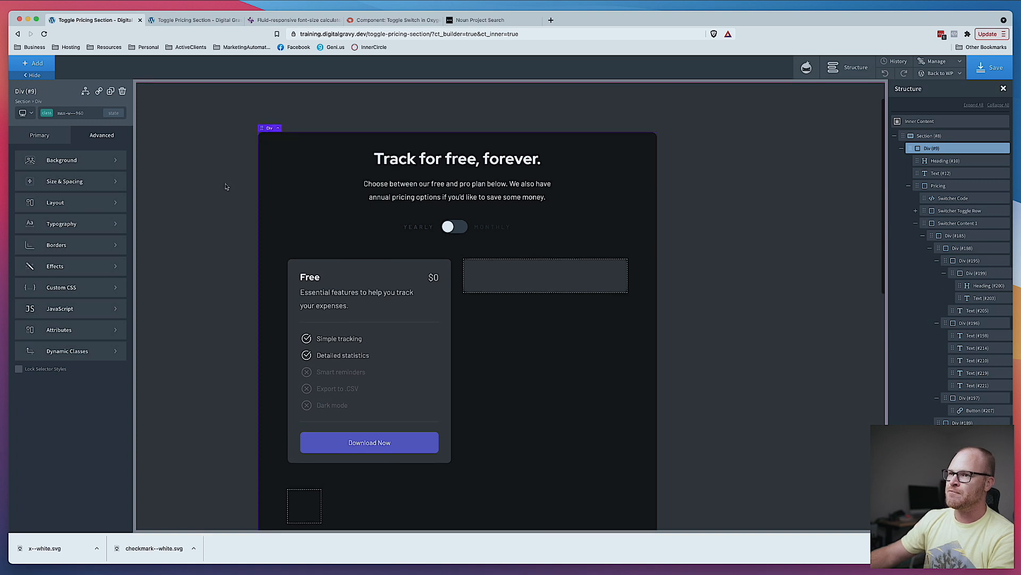
{"action": "left_click", "coordinate": [90, 114]}
{"action": "left_click", "coordinate": [135, 175]}
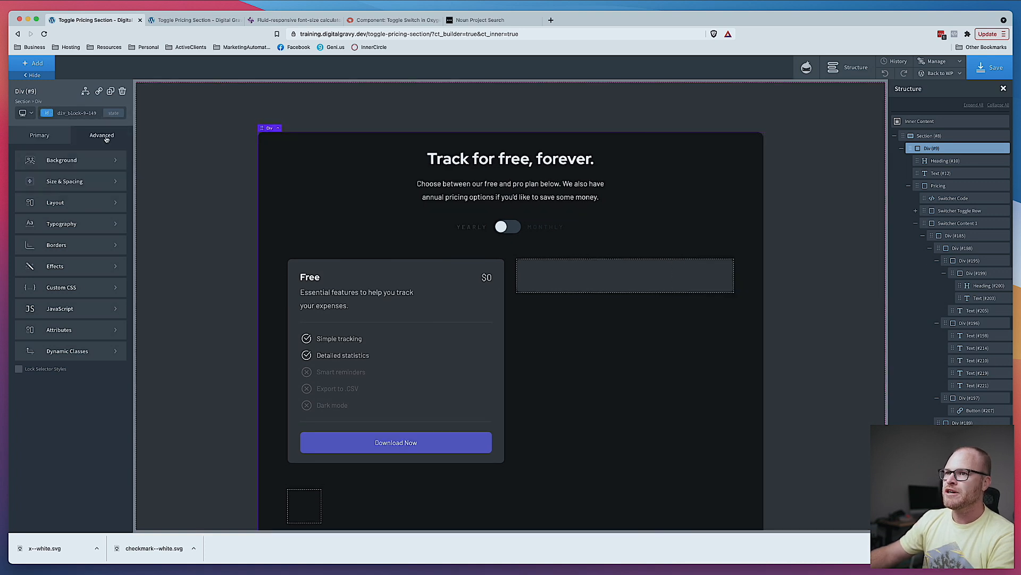
{"action": "left_click", "coordinate": [103, 119]}
{"action": "left_click", "coordinate": [59, 145]}
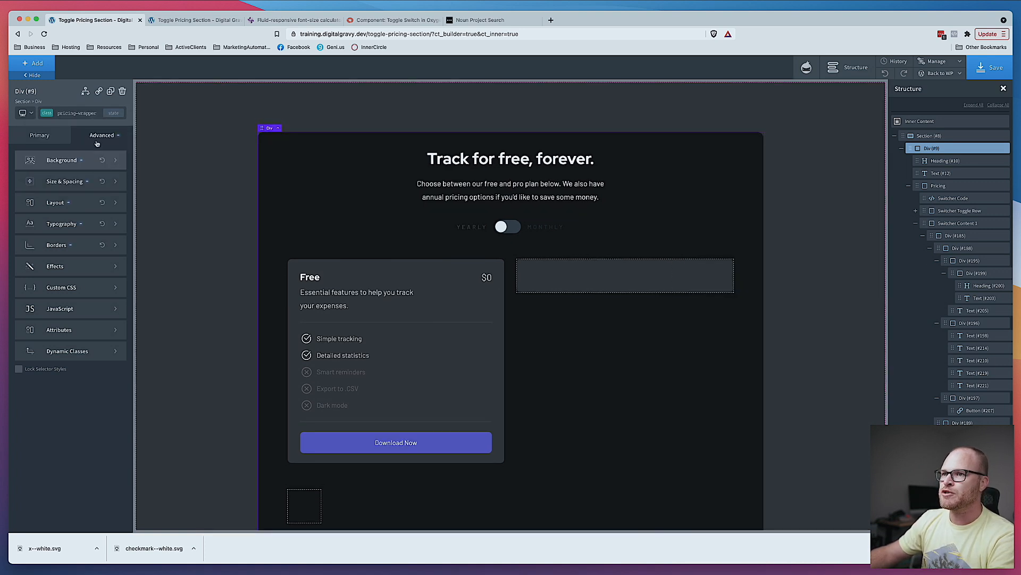
{"action": "left_click", "coordinate": [64, 181]}
{"action": "left_click", "coordinate": [124, 256]}
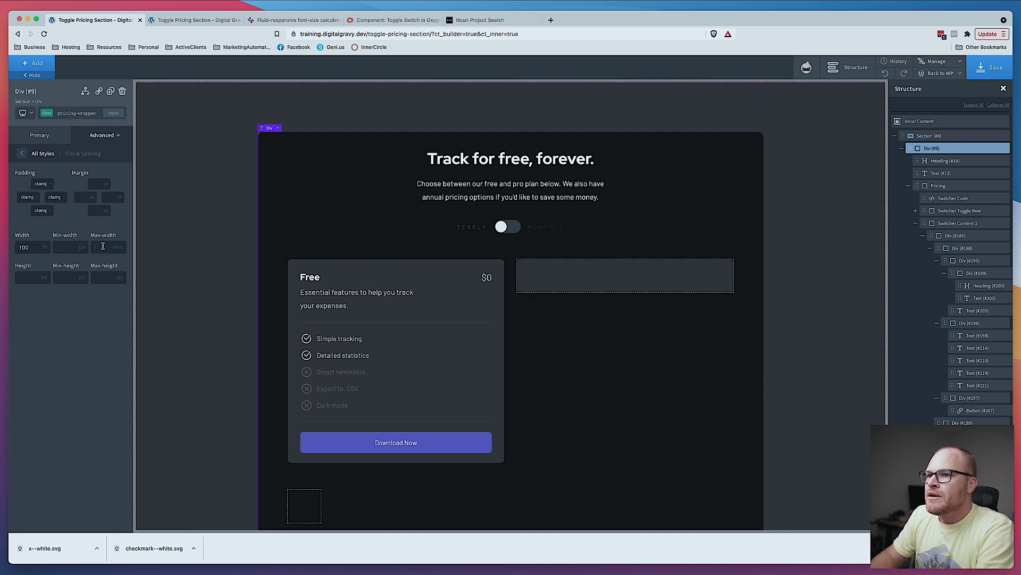
{"action": "type", "text": "110"}
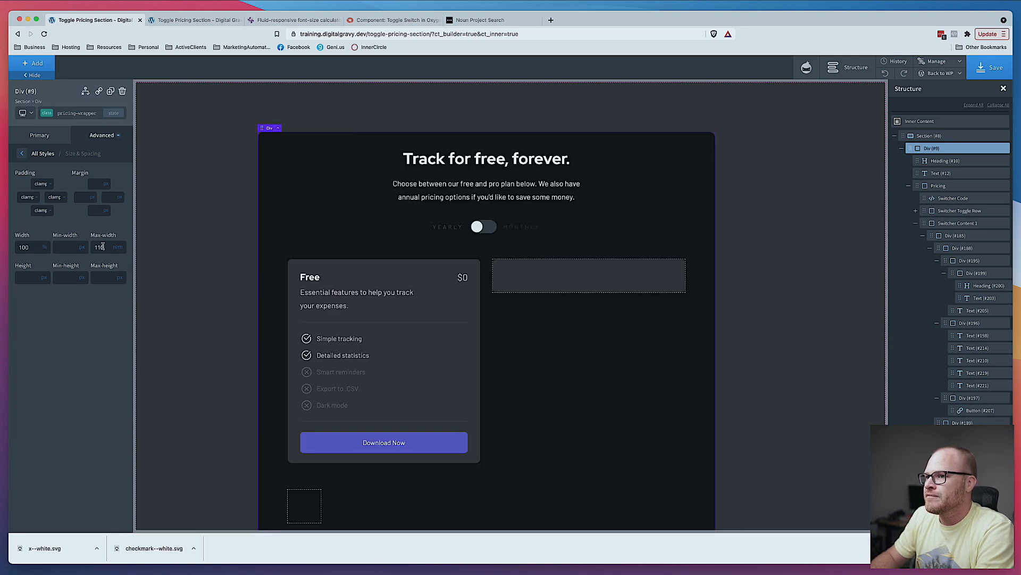
{"action": "key", "text": "BackSpace"}
{"action": "type", "text": "2"}
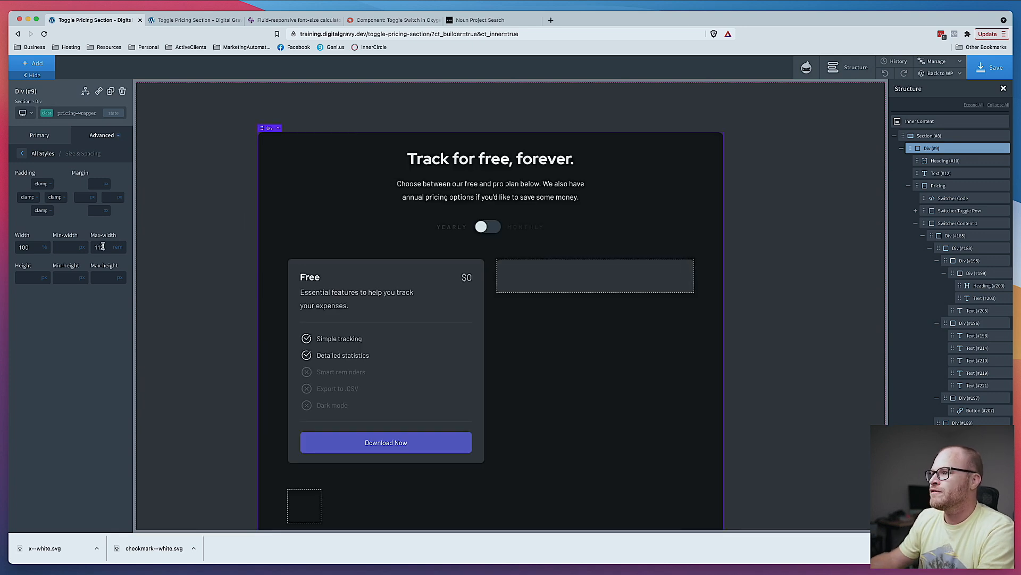
- Center the section's child elements horizontally and save the page
{"action": "left_click", "coordinate": [213, 240]}
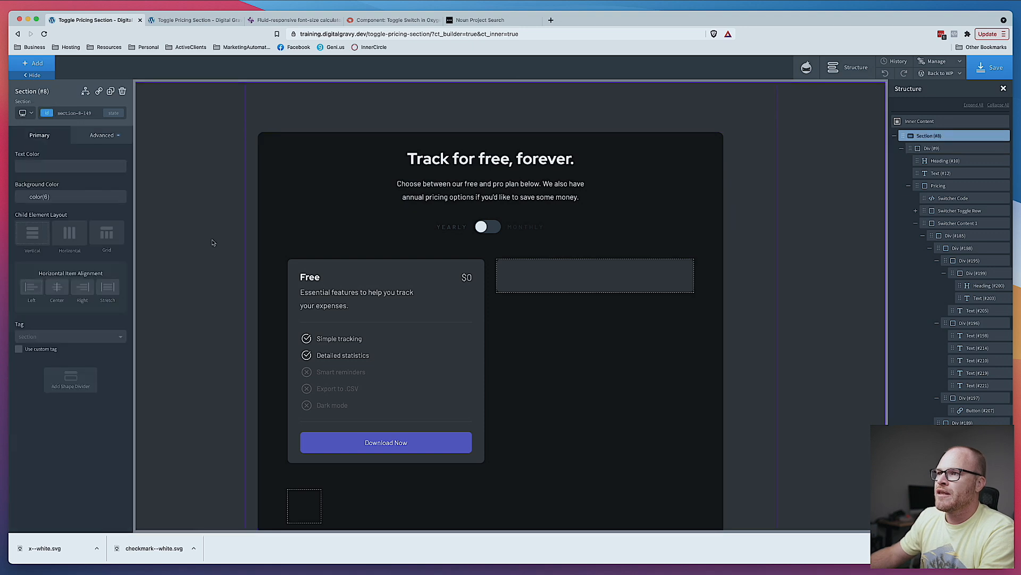
{"action": "left_click", "coordinate": [57, 287]}
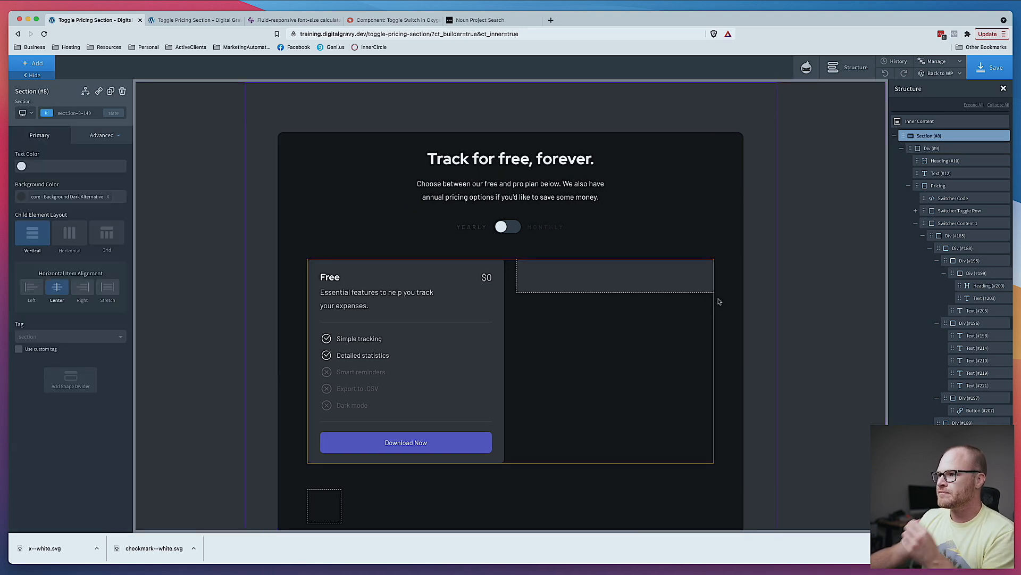
{"action": "left_click", "coordinate": [989, 67]}
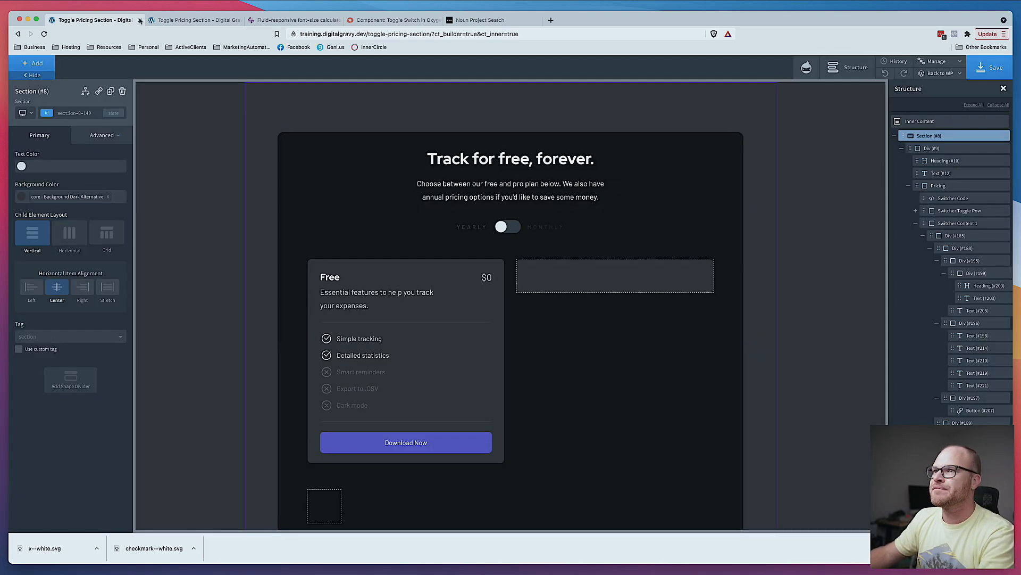
- Reload the live page and test the Yearly/Monthly toggle
{"action": "left_click", "coordinate": [150, 20]}
{"action": "key", "text": "super+r"}
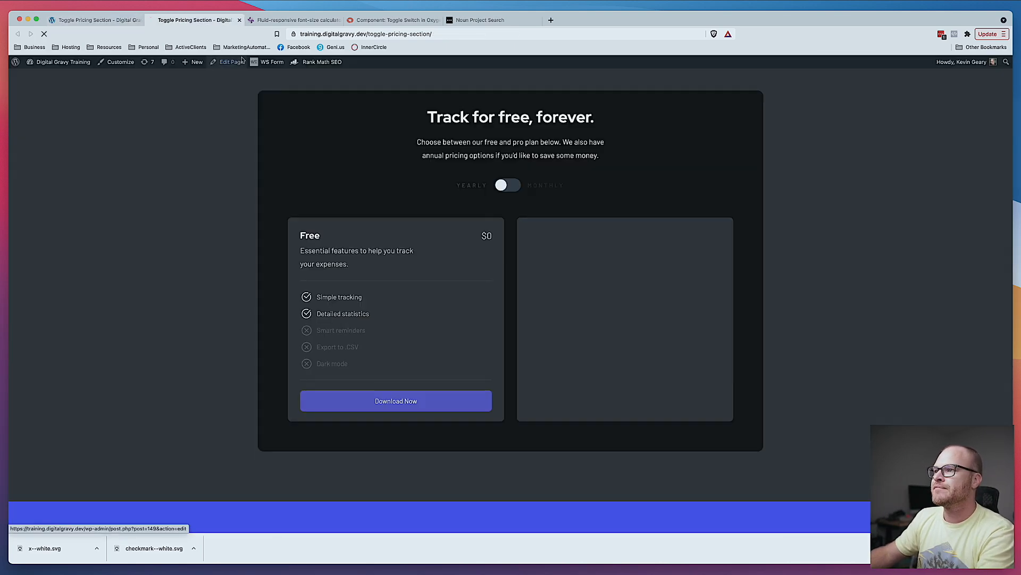
{"action": "scroll", "coordinate": [785, 339], "scroll_direction": "up", "scroll_amount": 1}
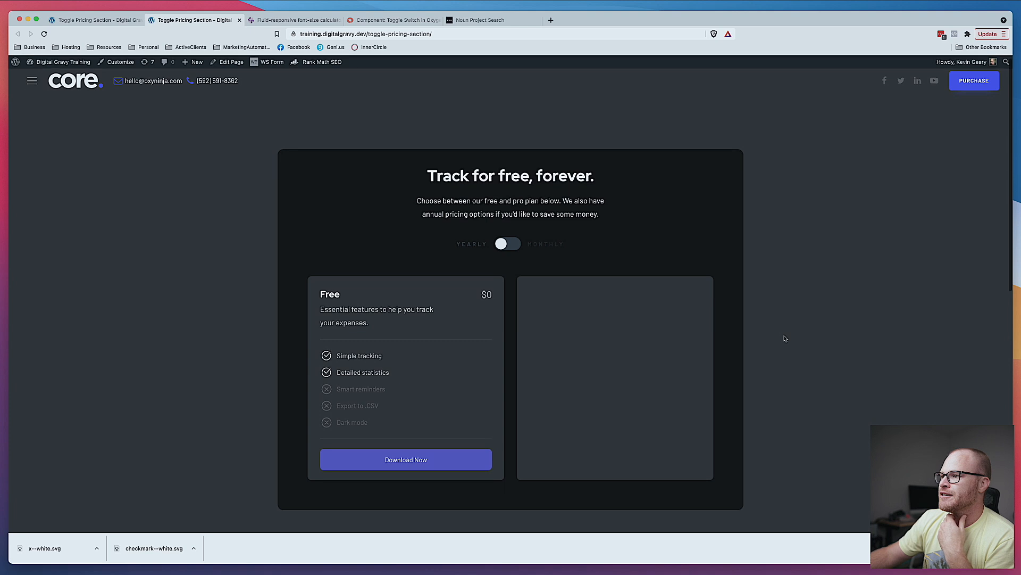
{"action": "scroll", "coordinate": [785, 339], "scroll_direction": "down", "scroll_amount": 2}
{"action": "left_click", "coordinate": [512, 219]}
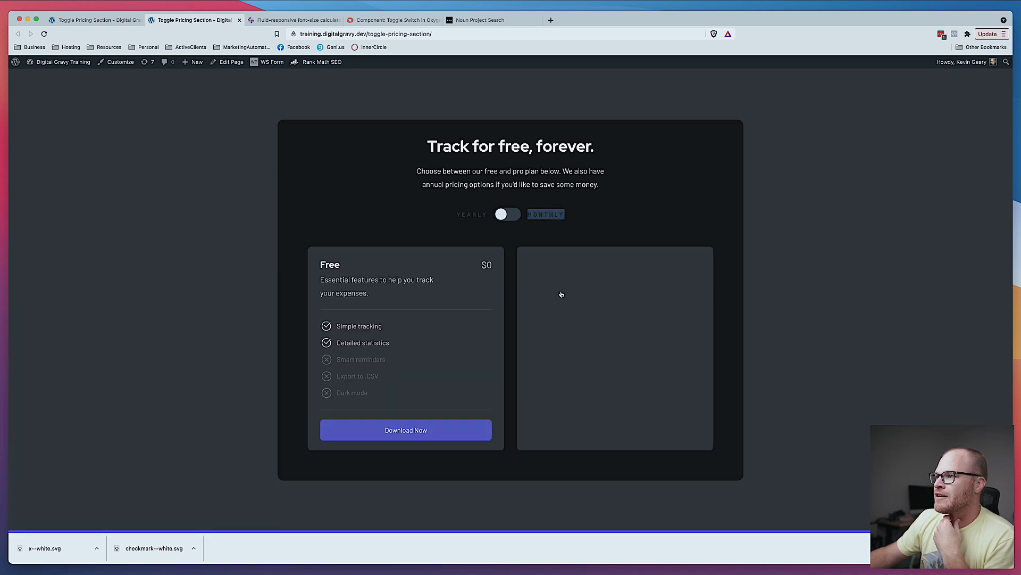
{"action": "left_click", "coordinate": [520, 219]}
- Select the Yearly toggle label in the builder and inspect its classes
{"action": "left_click", "coordinate": [118, 20]}
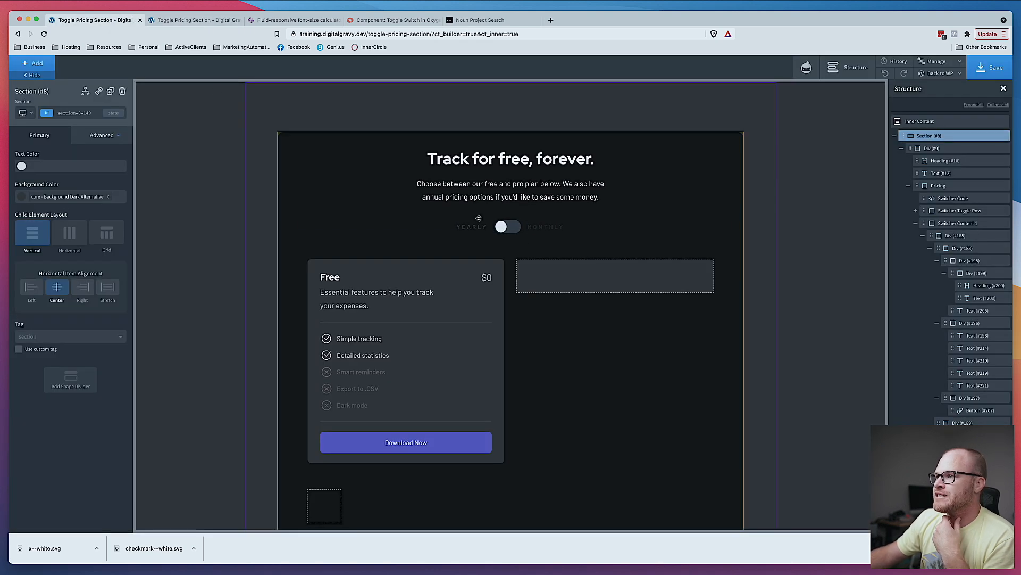
{"action": "left_click", "coordinate": [484, 232]}
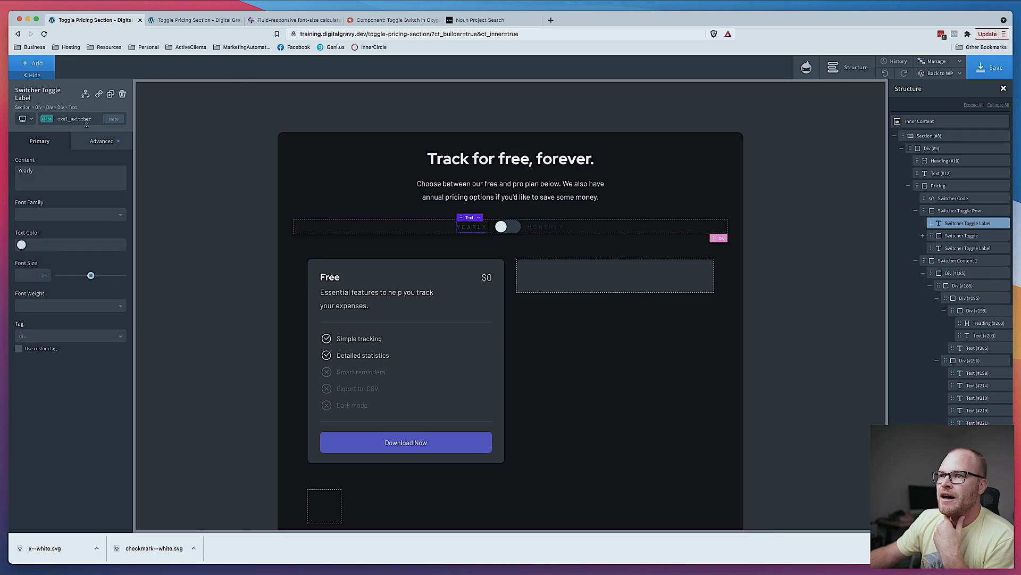
{"action": "left_click", "coordinate": [74, 119]}
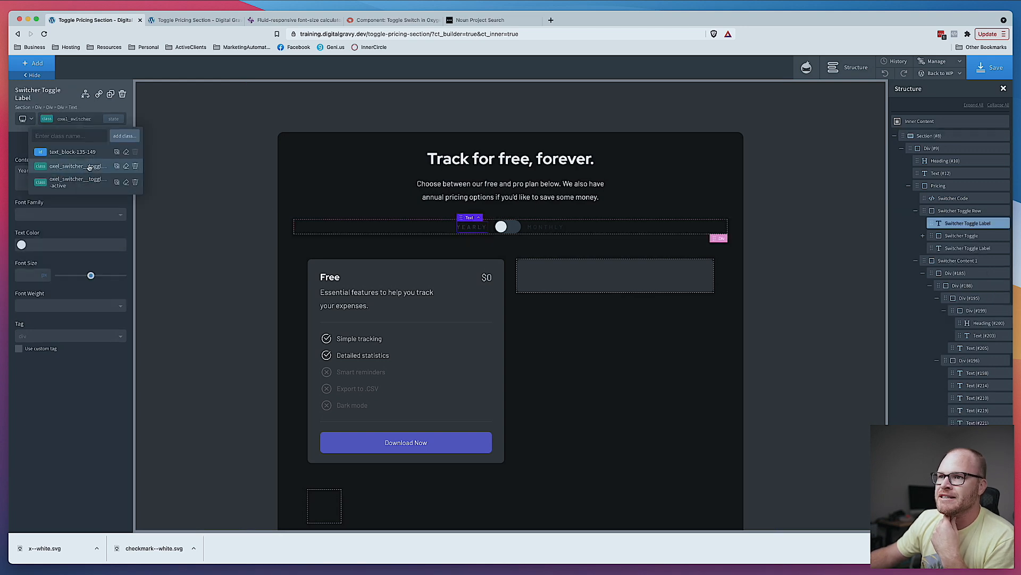
{"action": "left_click", "coordinate": [89, 168]}
{"action": "left_click", "coordinate": [83, 121]}
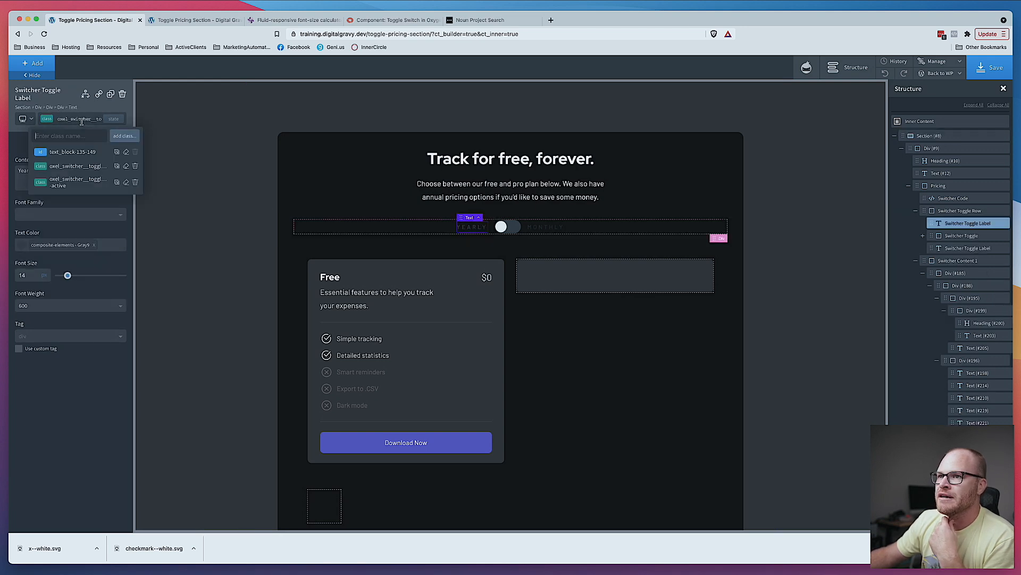
- Set the switcher toggle row's typography color to core Heading Light
{"action": "left_click", "coordinate": [961, 211]}
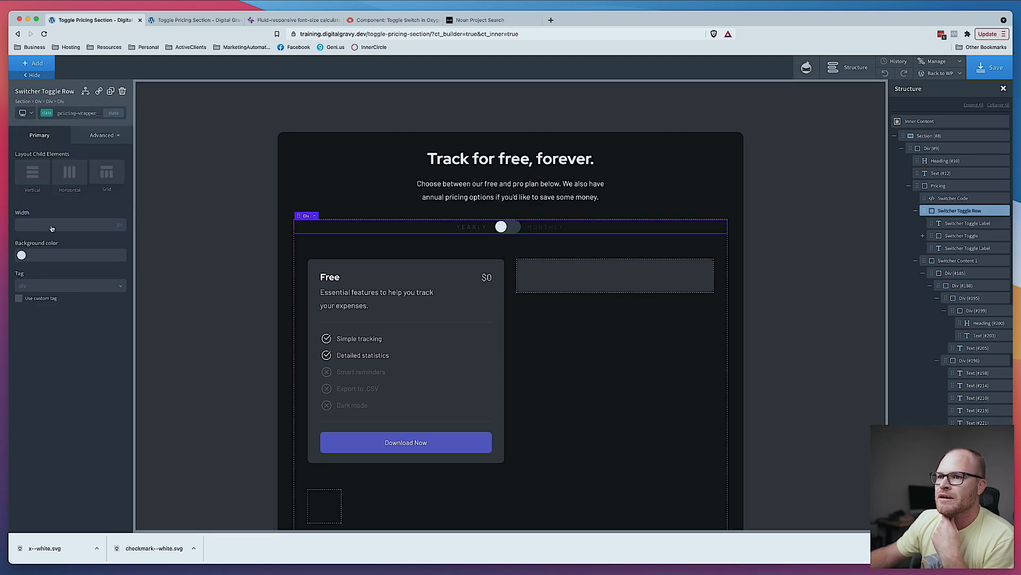
{"action": "left_click", "coordinate": [104, 135]}
{"action": "left_click", "coordinate": [61, 220]}
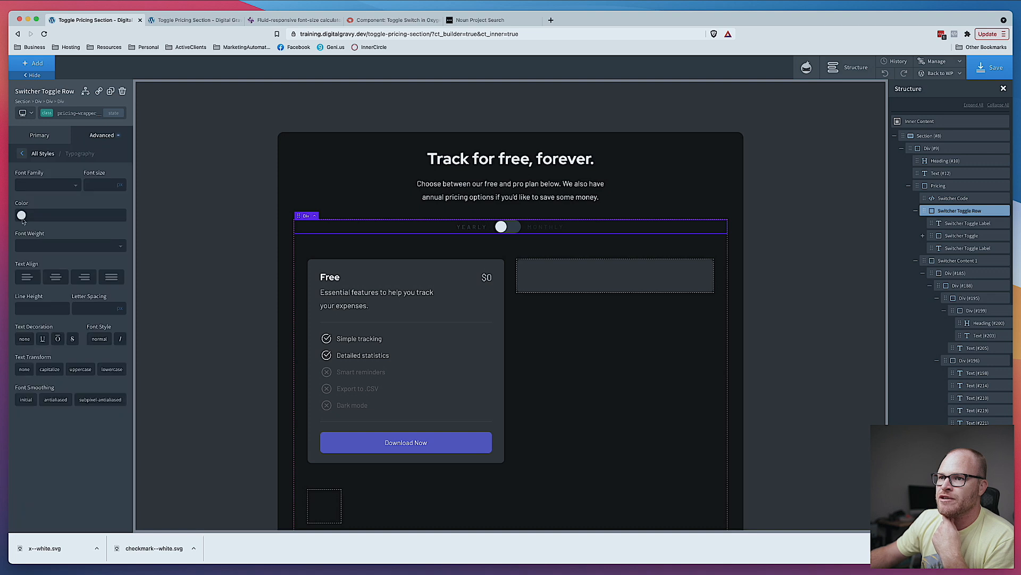
{"action": "left_click", "coordinate": [22, 216]}
{"action": "left_click", "coordinate": [83, 319]}
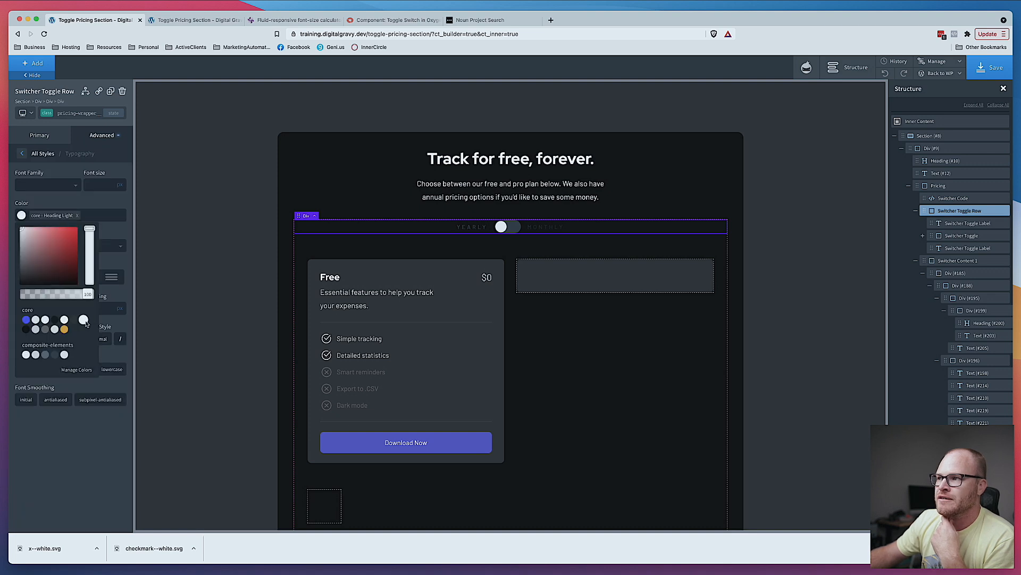
- Set the toggle label's text color to core Heading Light and save the page
{"action": "left_click", "coordinate": [470, 228]}
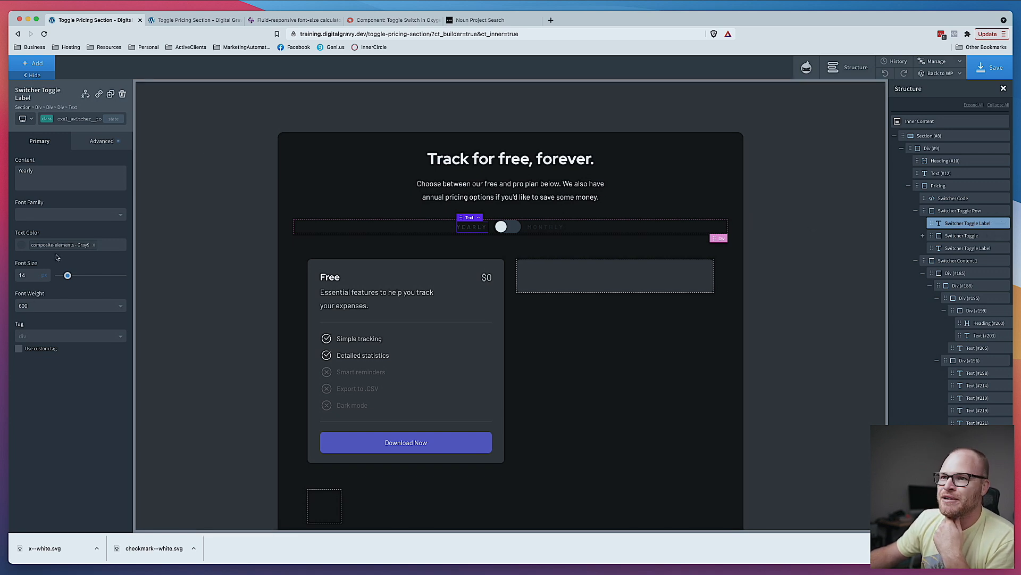
{"action": "left_click", "coordinate": [21, 246]}
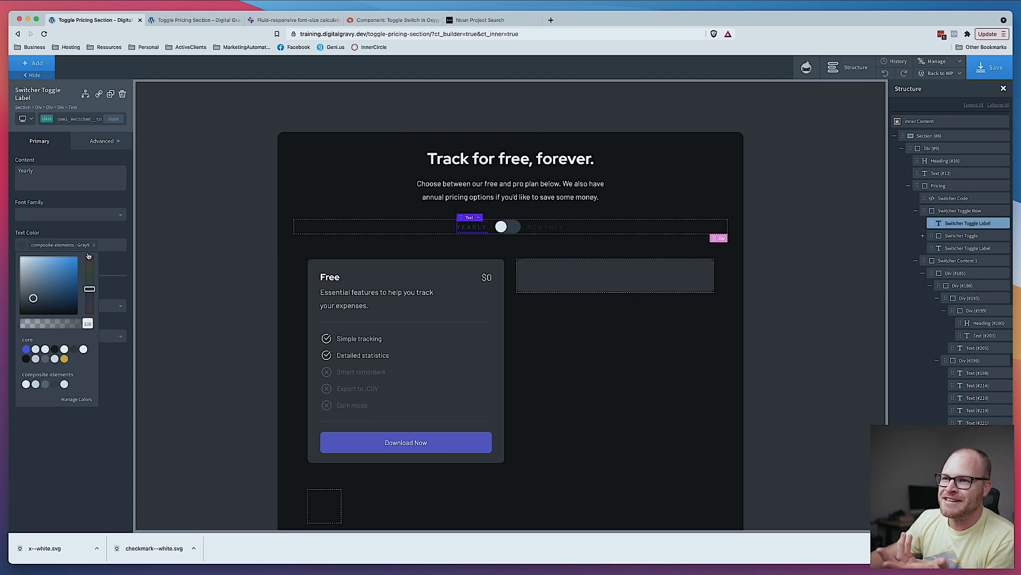
{"action": "left_click", "coordinate": [83, 349]}
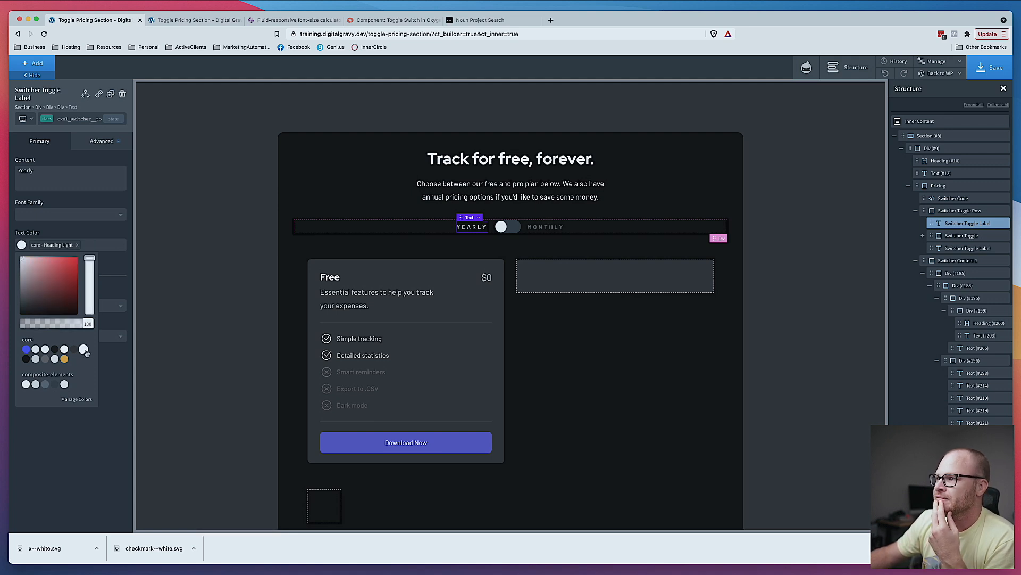
{"action": "left_click", "coordinate": [1000, 64]}
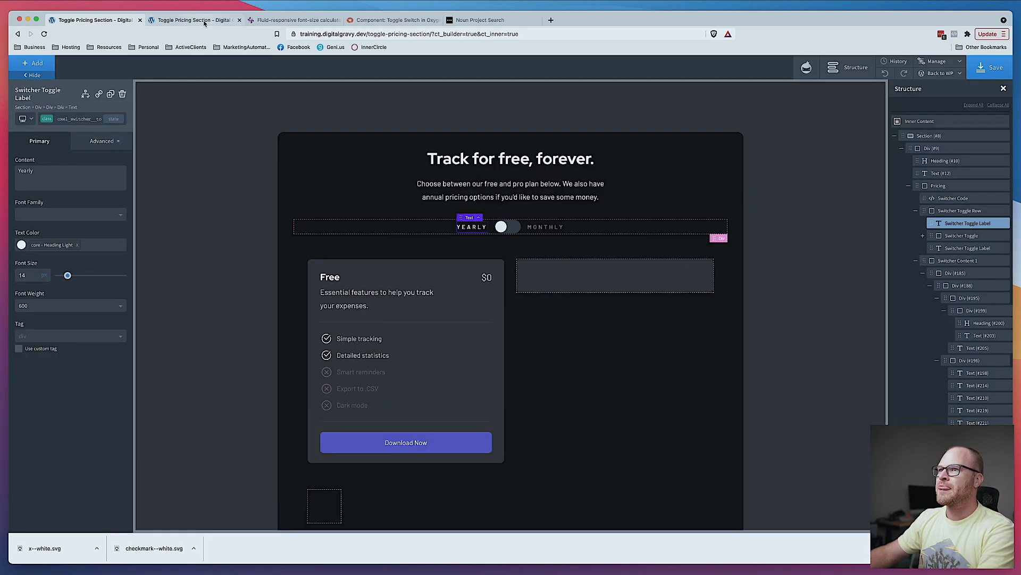
- Reload the live page and compare the toggle with the Figma design
{"action": "left_click", "coordinate": [202, 22]}
{"action": "key", "text": "super+r"}
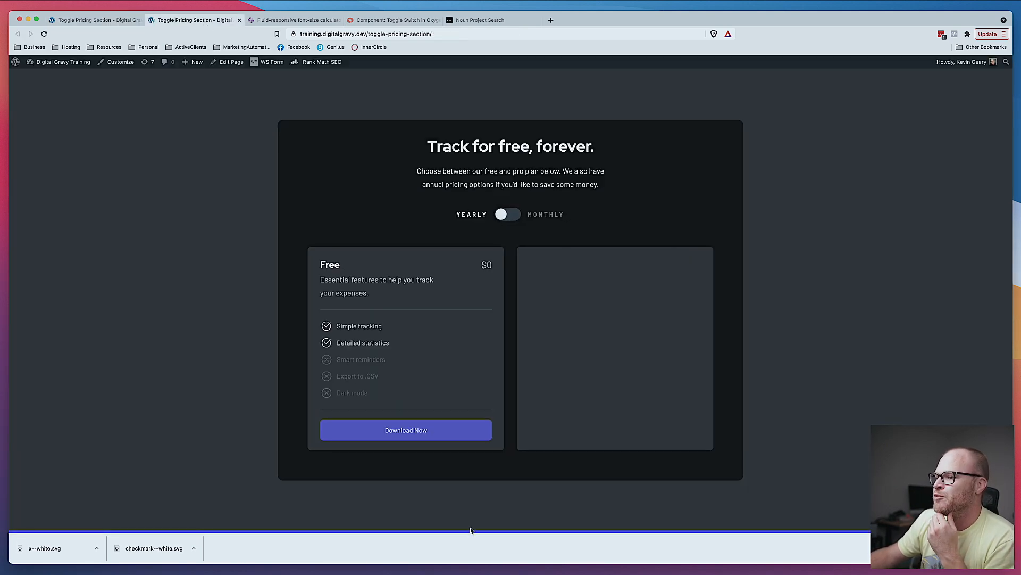
{"action": "key", "text": "super+Tab"}
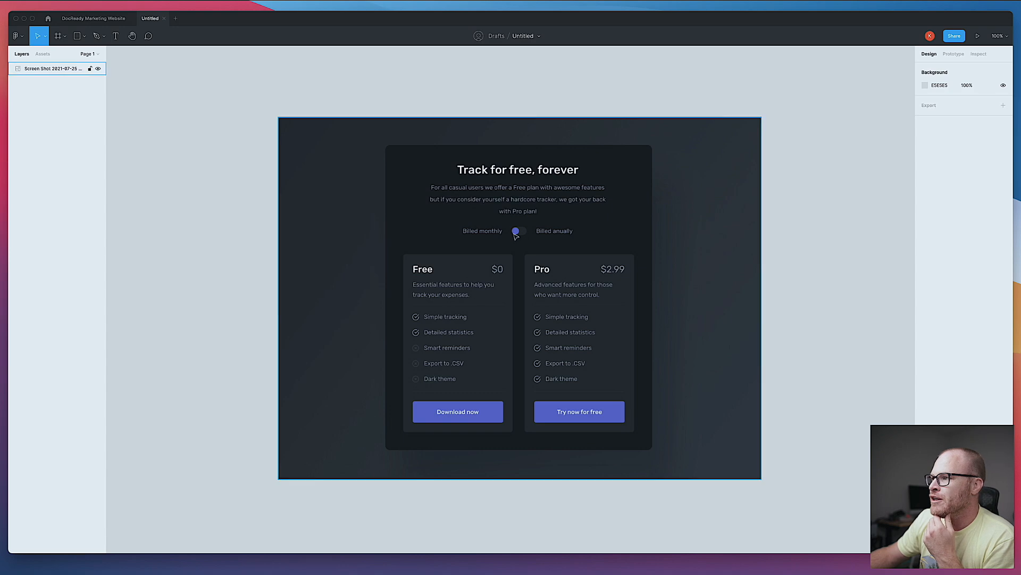
{"action": "key", "text": "super+Tab"}
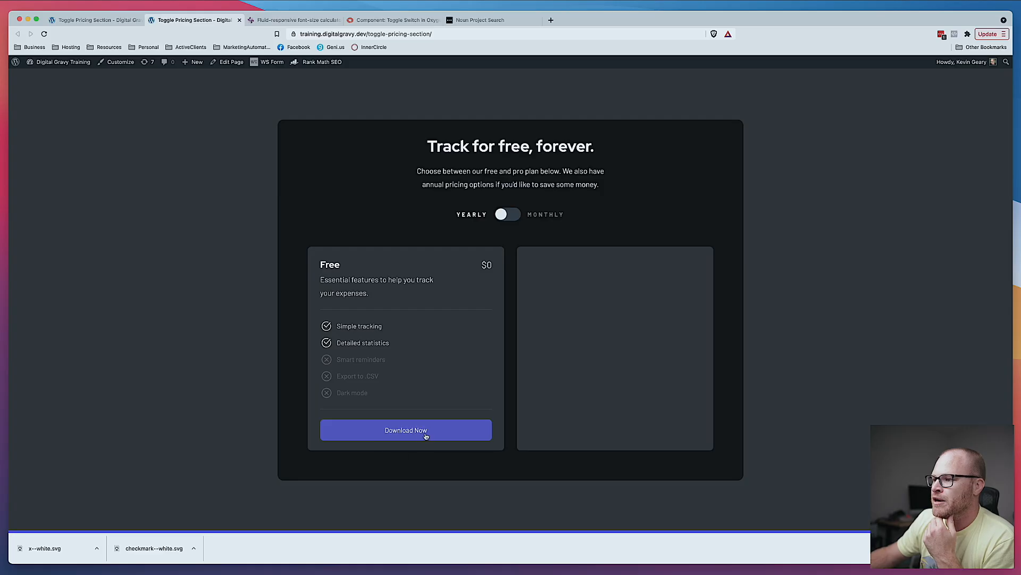
- Give the switcher toggle icon the button's color #5969d1 and save the page
{"action": "left_click", "coordinate": [91, 20]}
{"action": "left_click", "coordinate": [460, 441]}
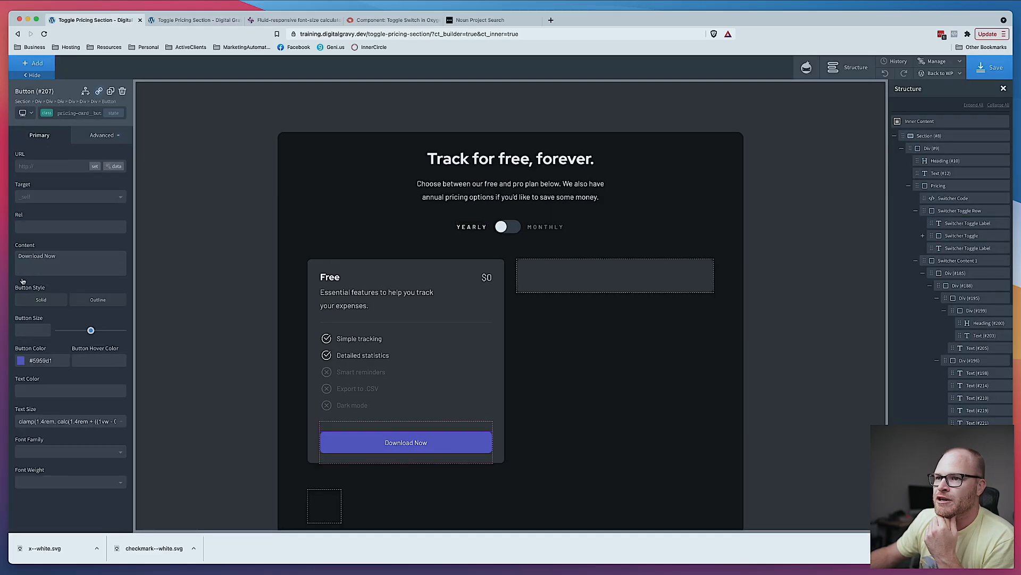
{"action": "left_click", "coordinate": [53, 365]}
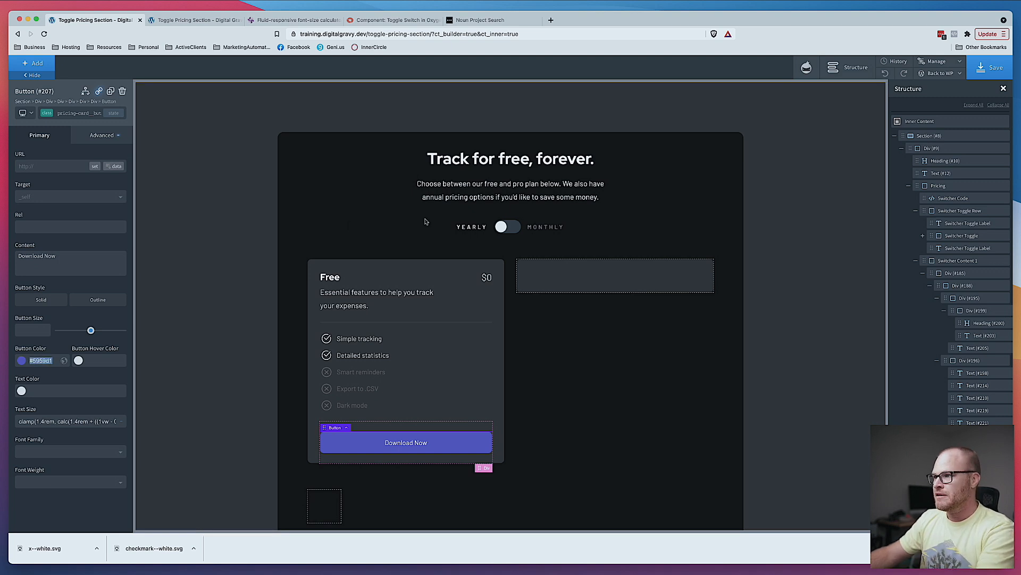
{"action": "left_click", "coordinate": [502, 228]}
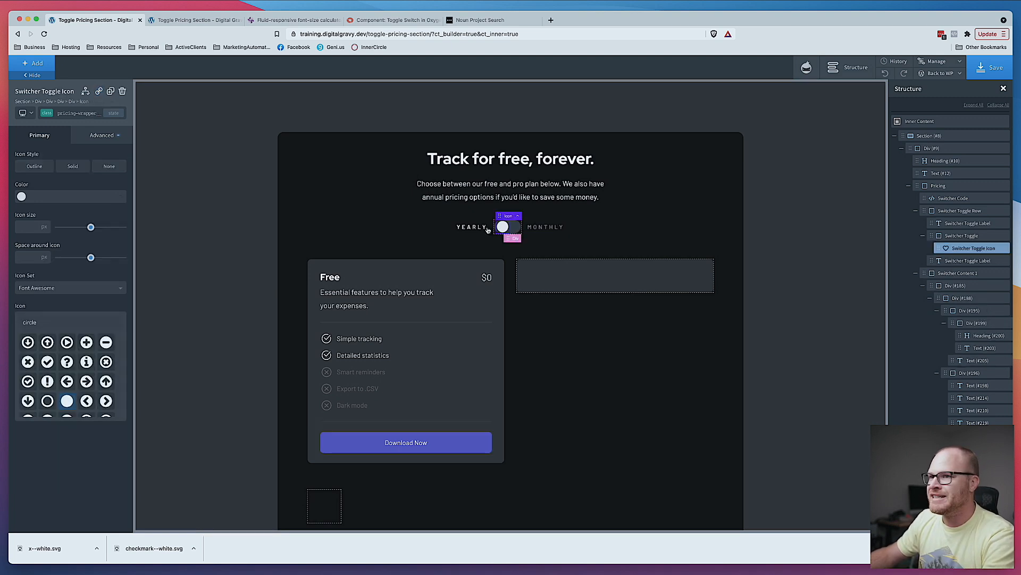
{"action": "left_click", "coordinate": [78, 113]}
{"action": "left_click", "coordinate": [91, 165]}
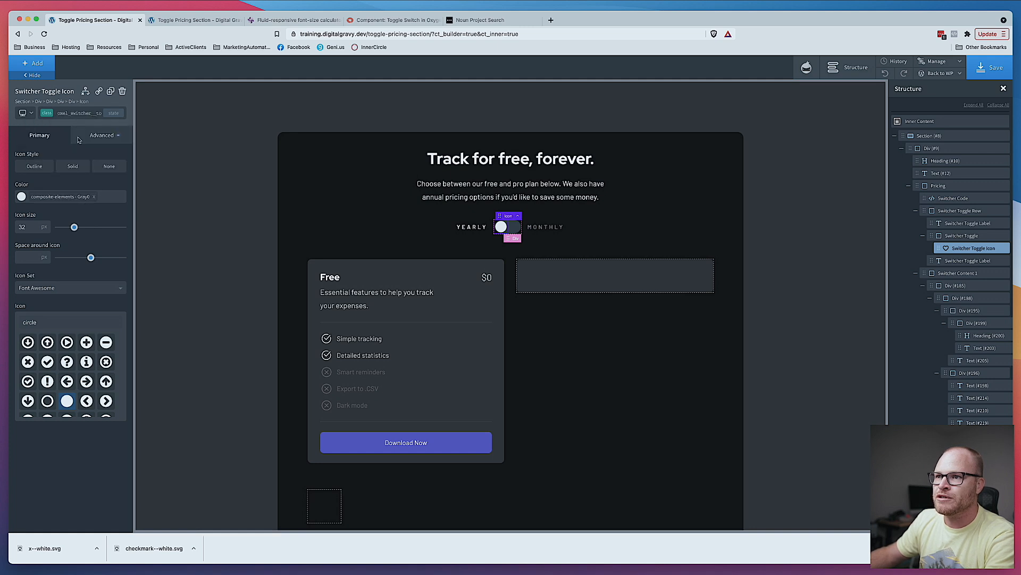
{"action": "left_click", "coordinate": [66, 194]}
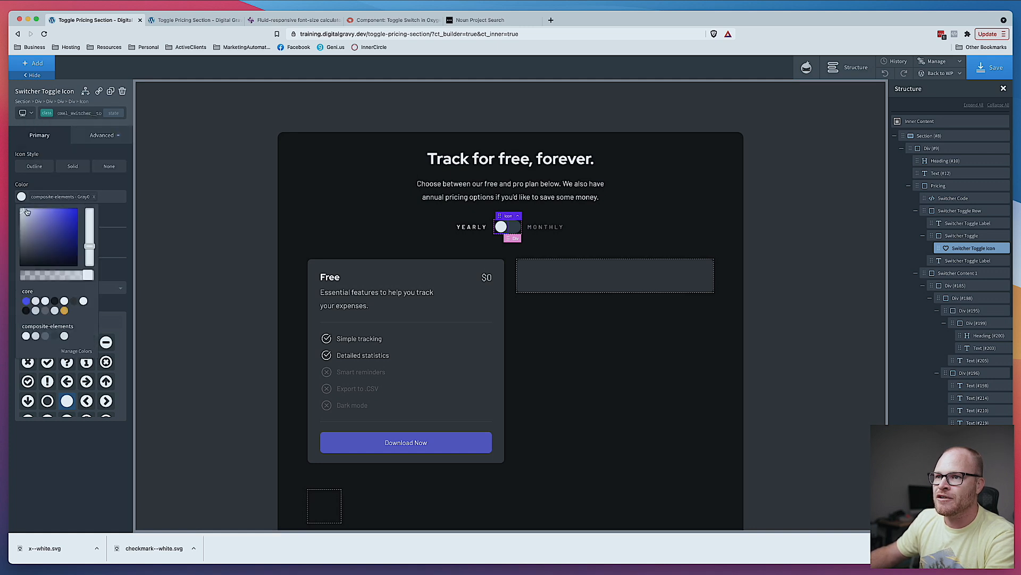
{"action": "left_click", "coordinate": [94, 196]}
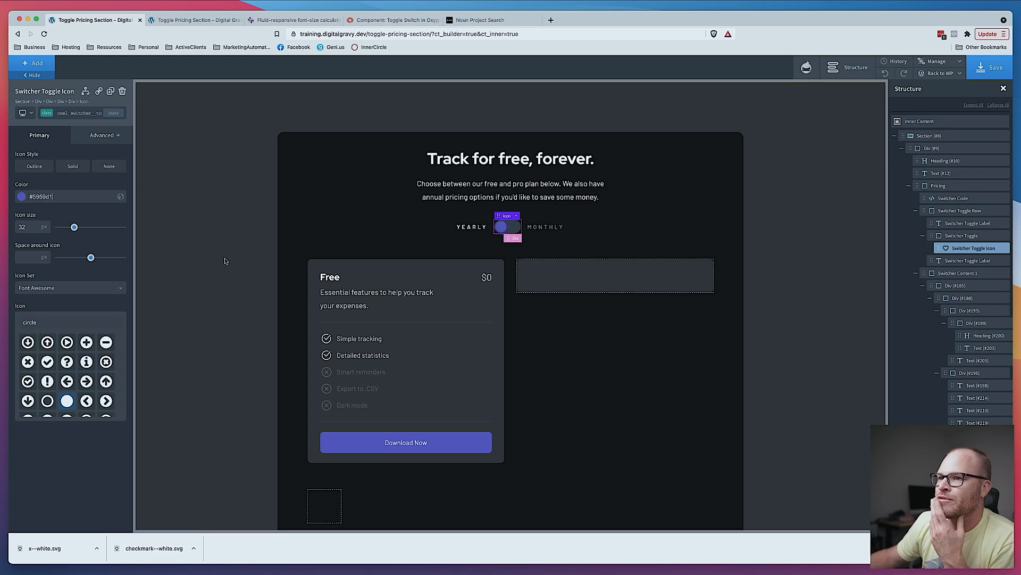
{"action": "left_click", "coordinate": [990, 67]}
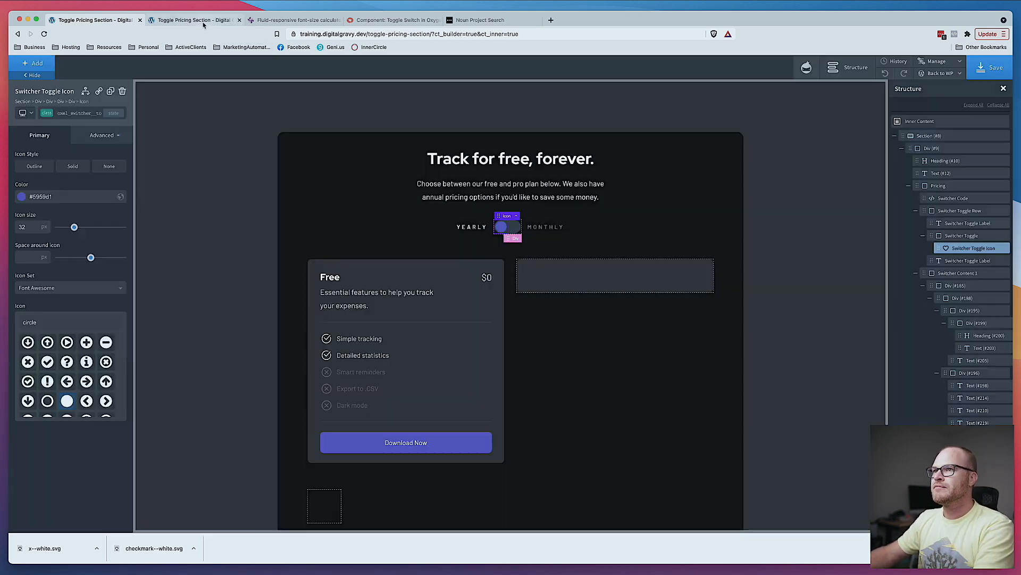
- Switch to the live page and click the toggle to check its new color
{"action": "left_click", "coordinate": [202, 25]}
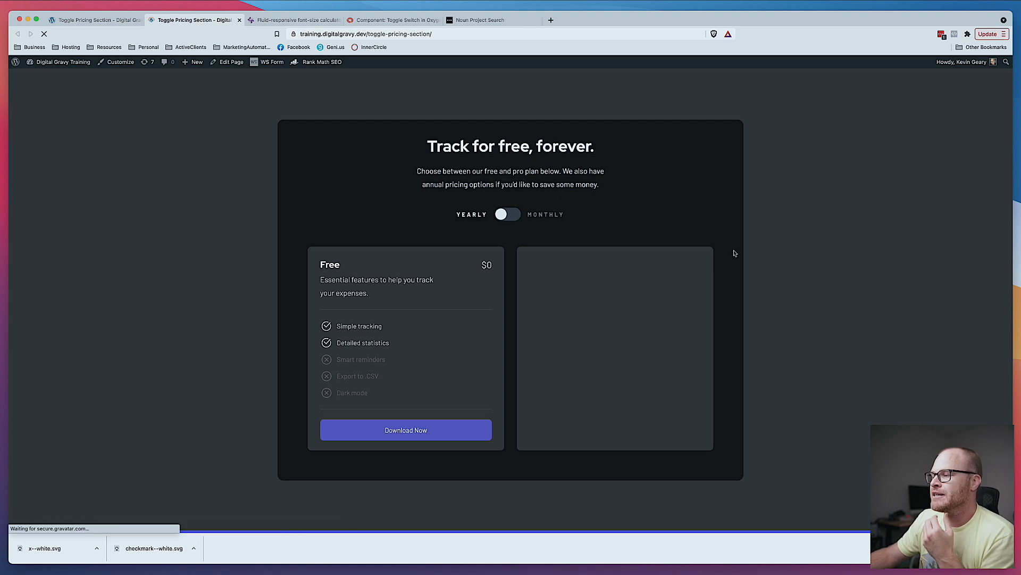
{"action": "left_click", "coordinate": [505, 215]}
{"action": "left_click", "coordinate": [507, 215]}
{"action": "left_click", "coordinate": [508, 215]}
{"action": "left_click", "coordinate": [510, 217]}
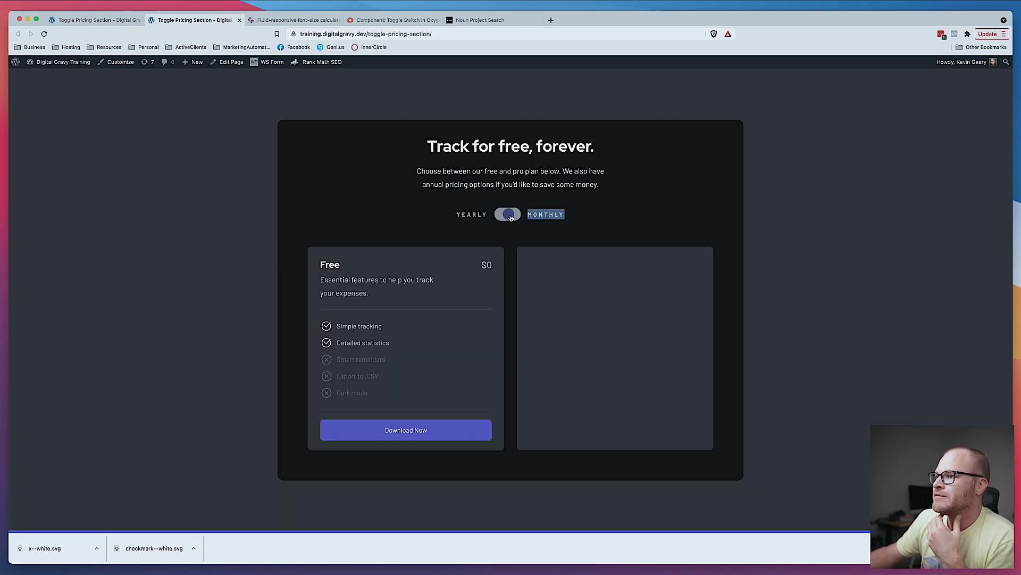
{"action": "left_click", "coordinate": [105, 20]}
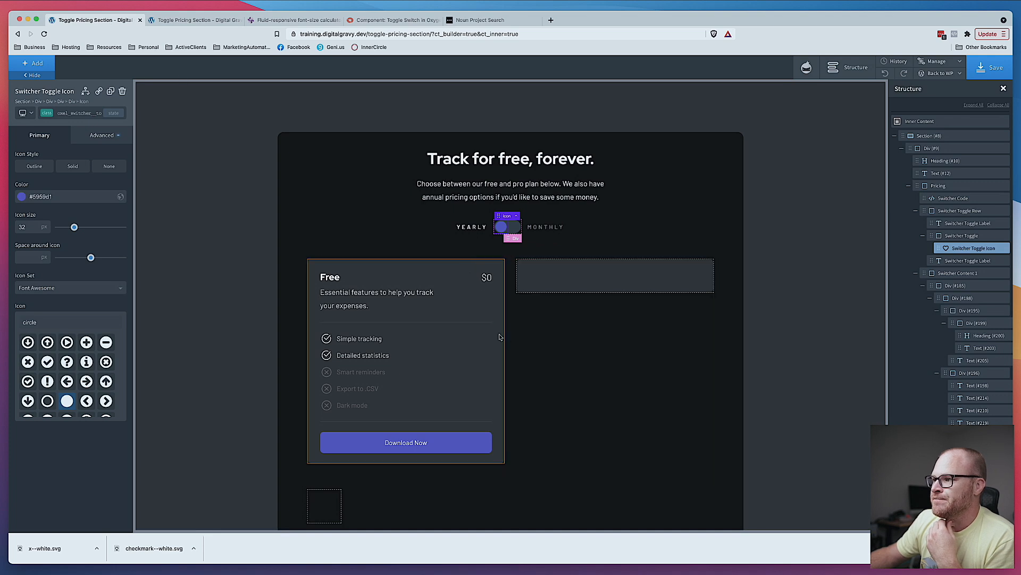
- Duplicate the Free pricing card to create a second card in the grid
{"action": "left_click", "coordinate": [568, 354]}
{"action": "left_click", "coordinate": [611, 272]}
{"action": "left_click", "coordinate": [123, 92]}
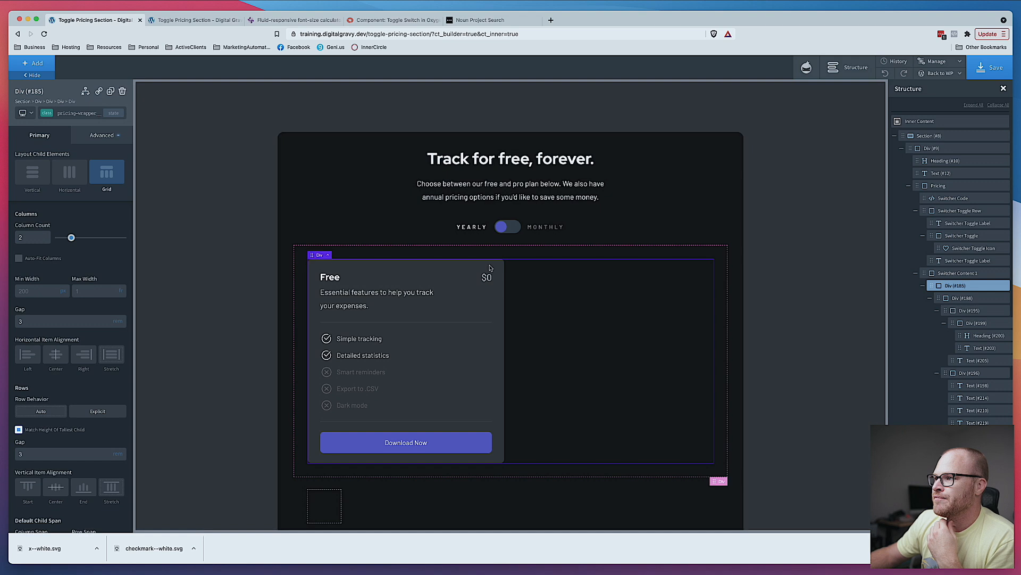
{"action": "left_click", "coordinate": [111, 92]}
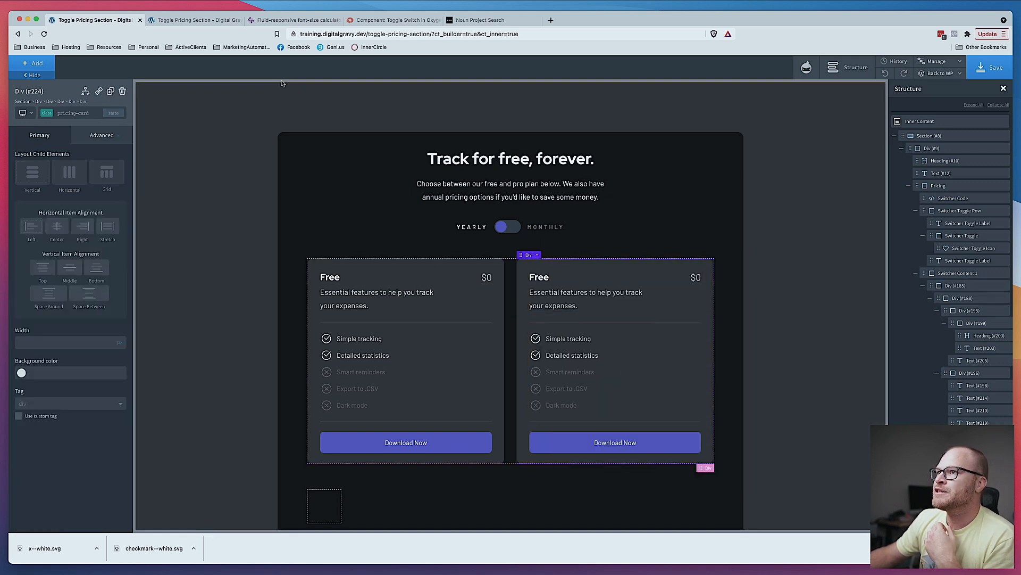
- Compare with the Figma design, then retitle the duplicated card Pro and set its price to $2.99
{"action": "left_click", "coordinate": [391, 574]}
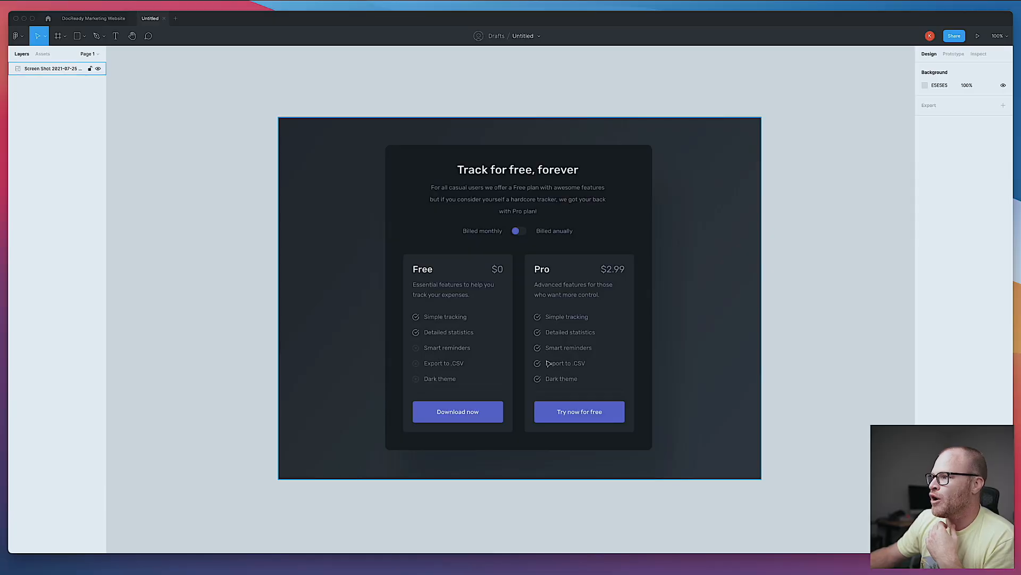
{"action": "left_click", "coordinate": [225, 573]}
{"action": "double_click", "coordinate": [599, 283]}
{"action": "type", "text": "Pro"}
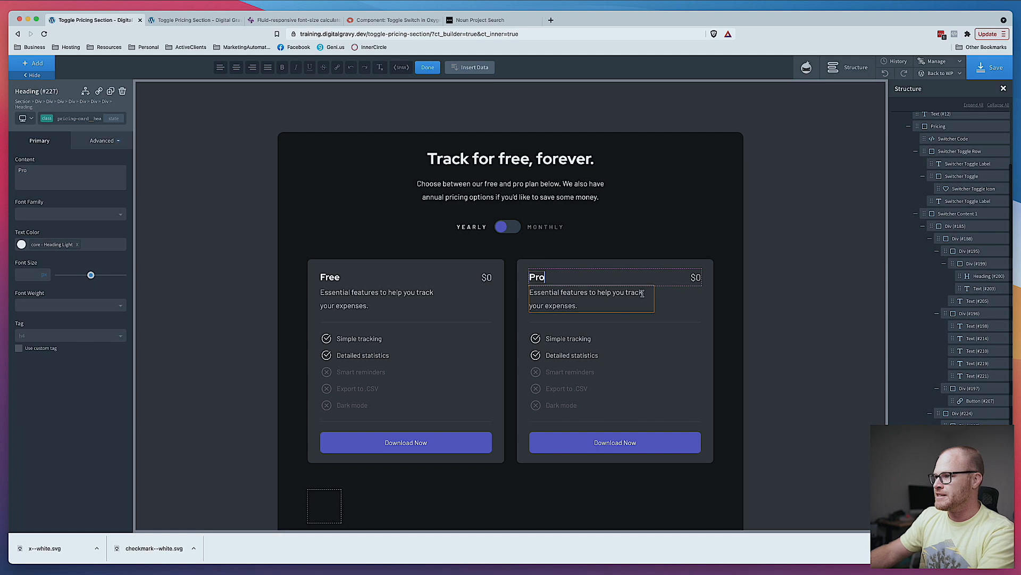
{"action": "double_click", "coordinate": [696, 277]}
{"action": "type", "text": "2.99"}
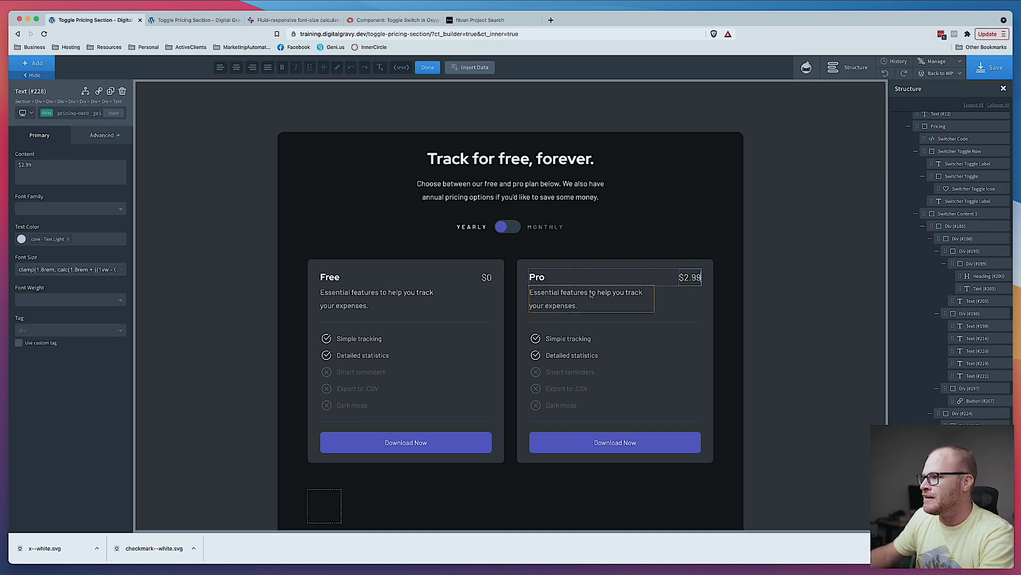
- Replace the Pro card's description with "Advanced features for those who want more control."
{"action": "key", "text": "super+Tab"}
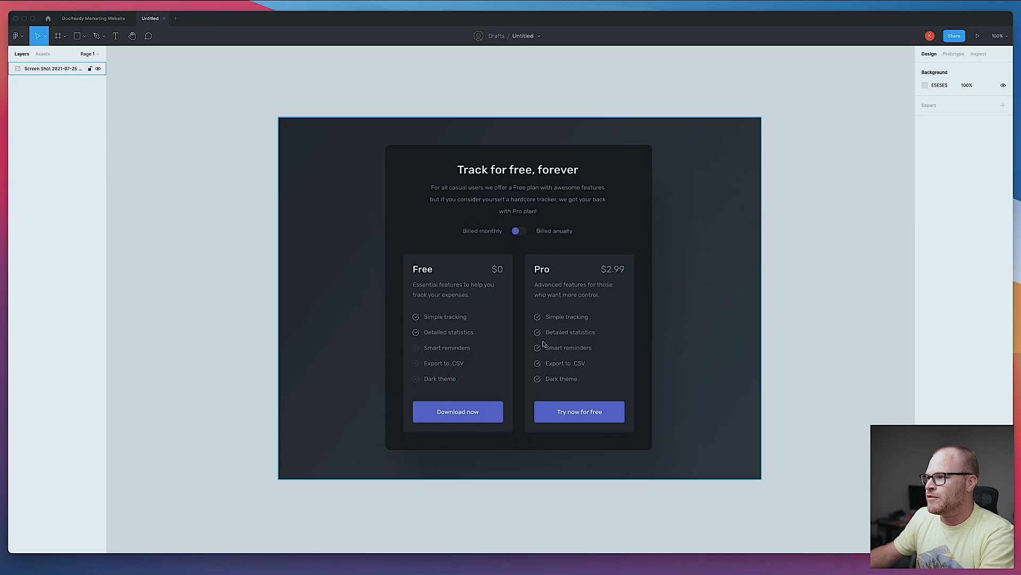
{"action": "key", "text": "Escape"}
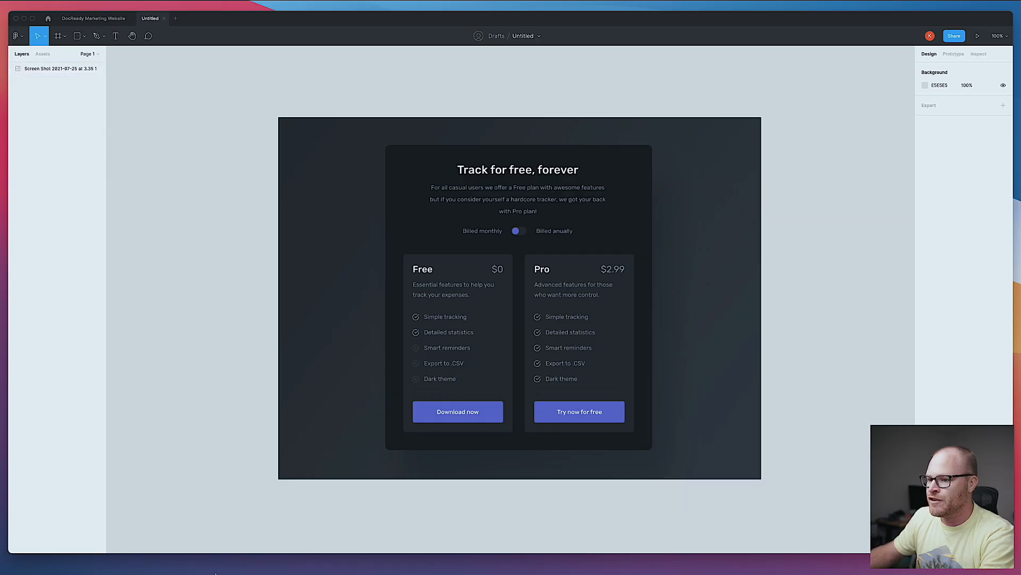
{"action": "key", "text": "super+Tab"}
{"action": "triple_click", "coordinate": [566, 296]}
{"action": "type", "text": "Adv"}
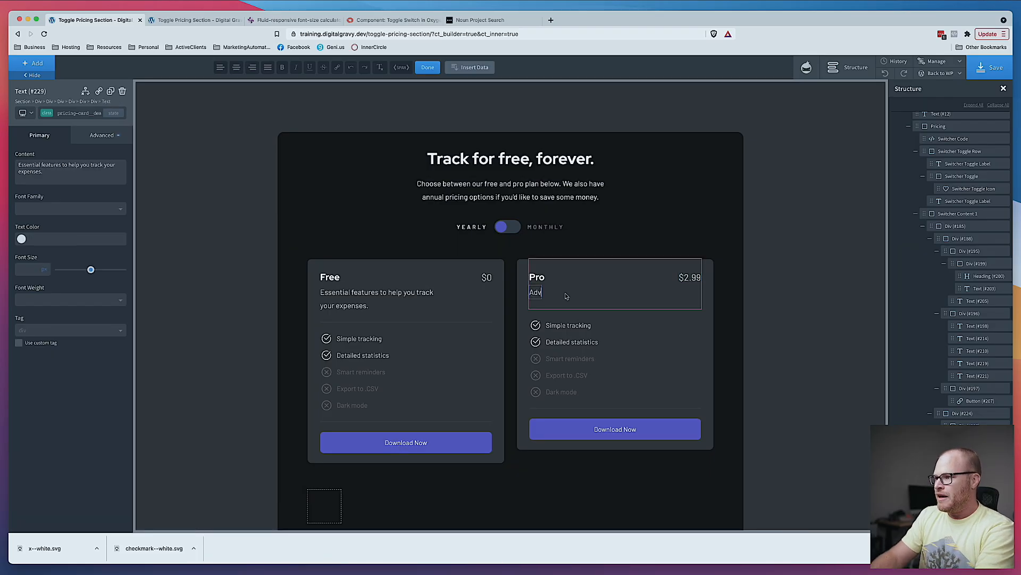
{"action": "type", "text": "anced features for those who want more control."}
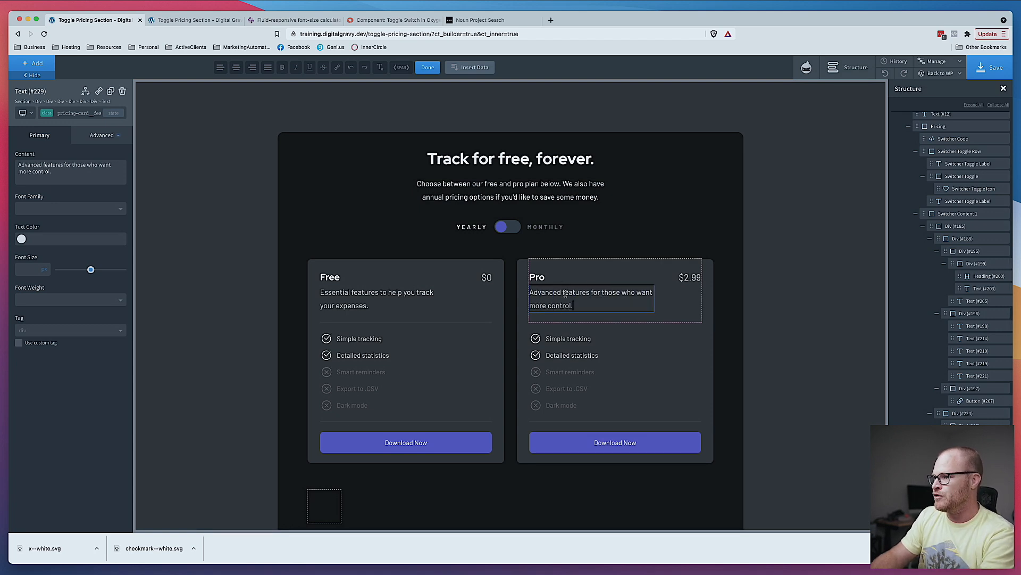
- Switch the Pro card's Dark mode feature from the excluded feature class to pricing-card__feature--included
{"action": "left_click", "coordinate": [237, 262]}
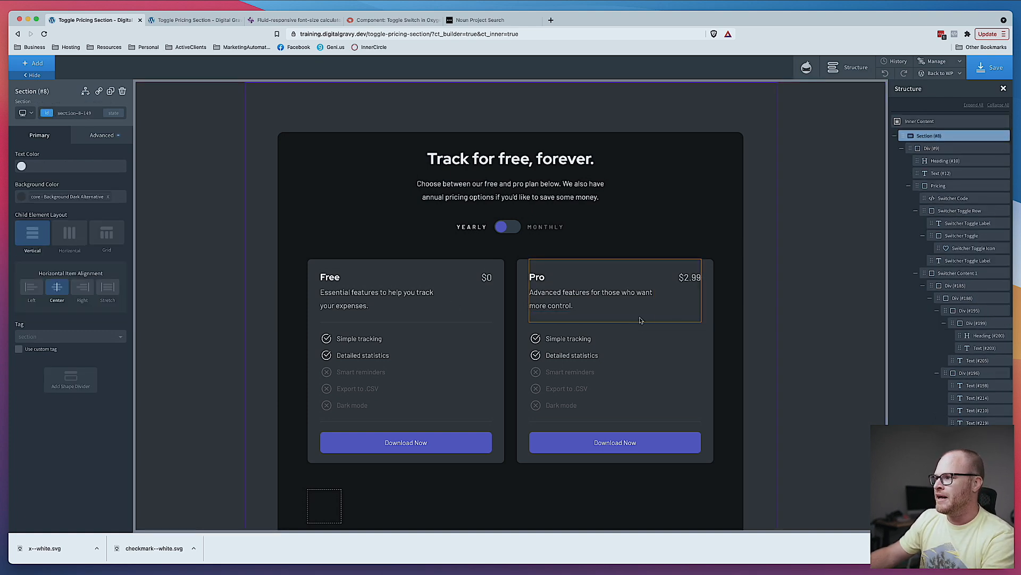
{"action": "scroll", "coordinate": [660, 317], "scroll_direction": "down", "scroll_amount": 2}
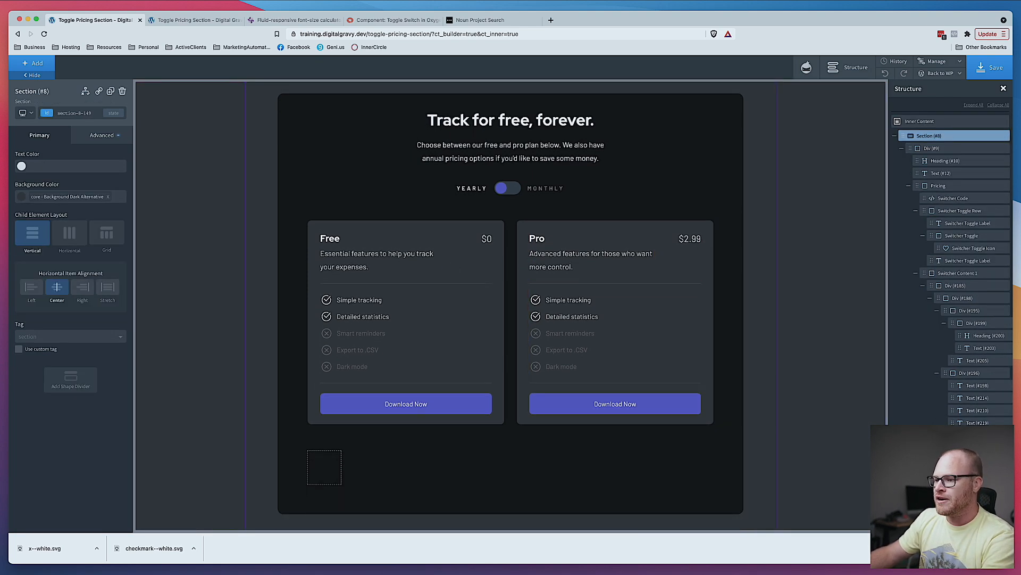
{"action": "key", "text": "super+Tab"}
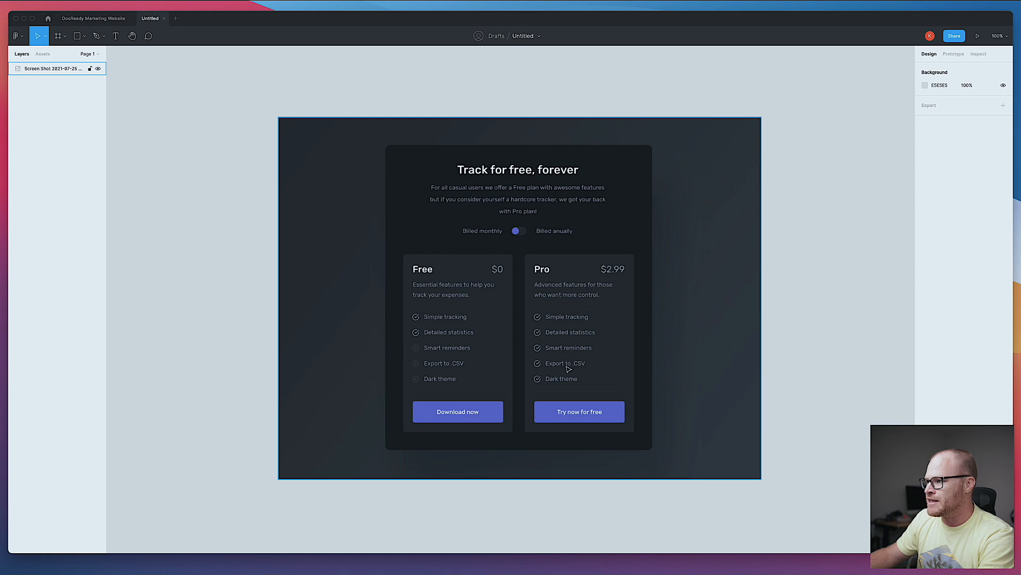
{"action": "key", "text": "Escape"}
{"action": "key", "text": "super+Tab"}
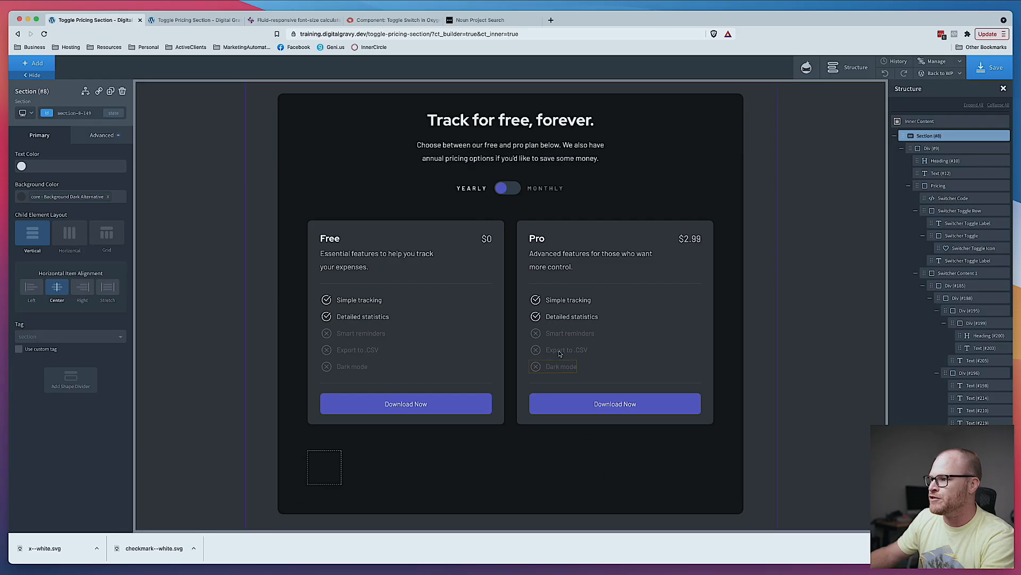
{"action": "left_click", "coordinate": [548, 373]}
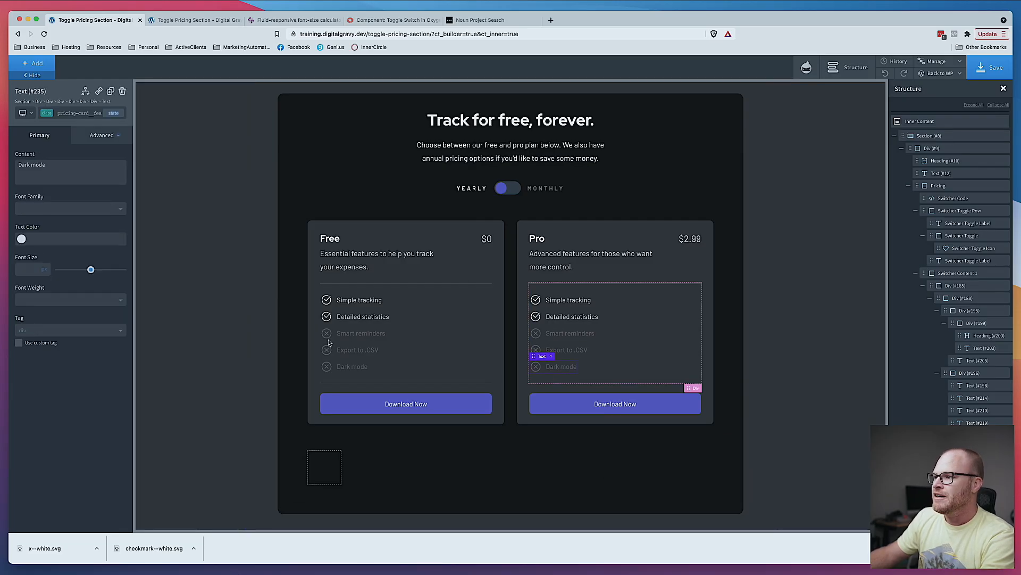
{"action": "left_click", "coordinate": [88, 113]}
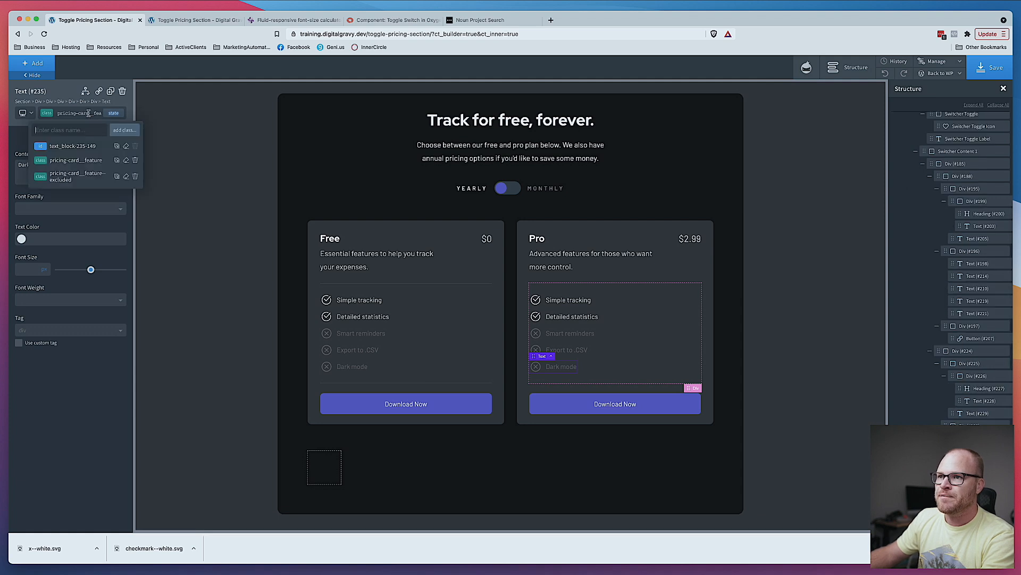
{"action": "left_click", "coordinate": [137, 177]}
{"action": "left_click", "coordinate": [92, 113]}
{"action": "type", "text": "include"}
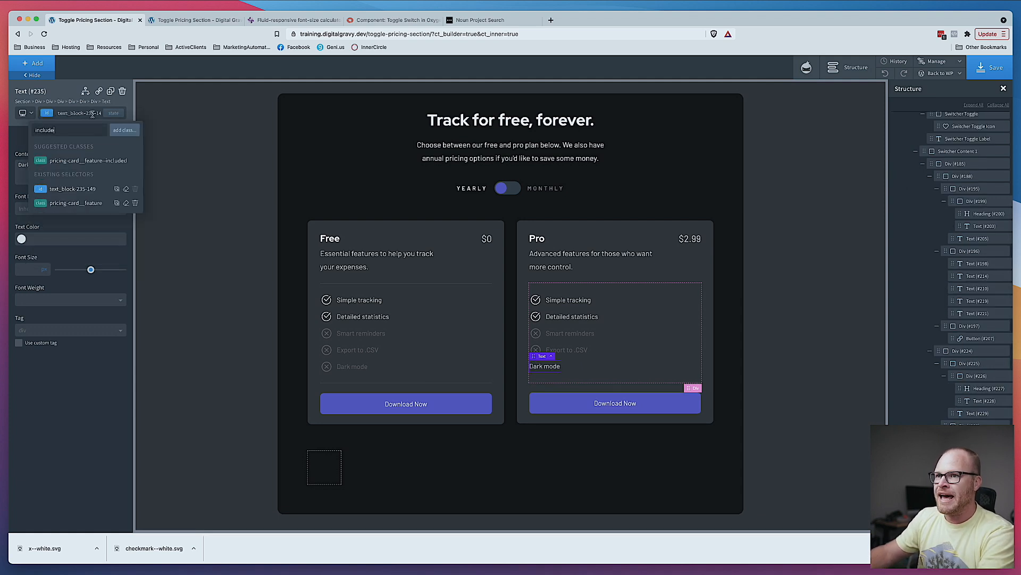
{"action": "left_click", "coordinate": [88, 160]}
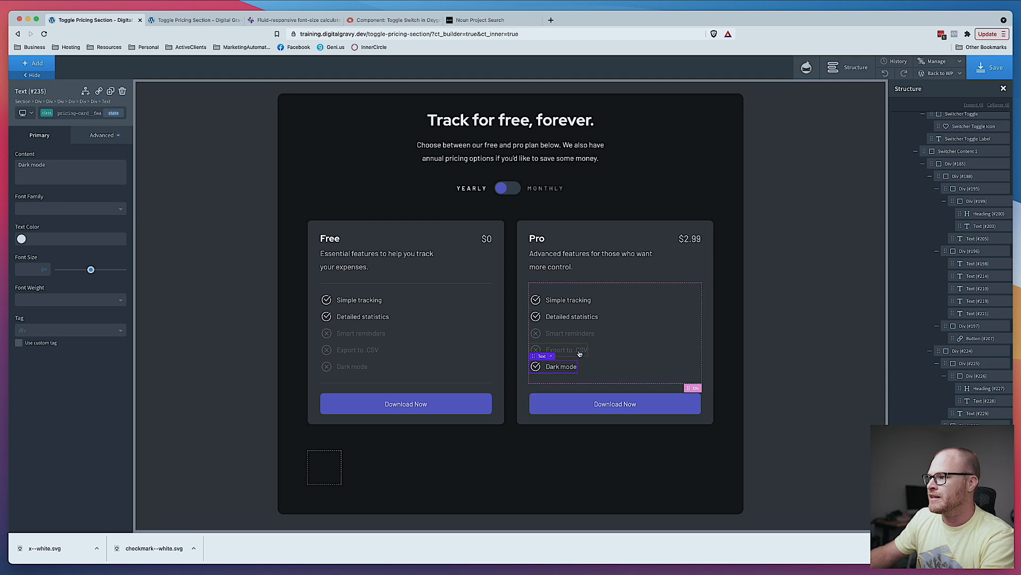
- Give the Export to .CSV feature the included feature class and remove its excluded class
{"action": "left_click", "coordinate": [69, 116]}
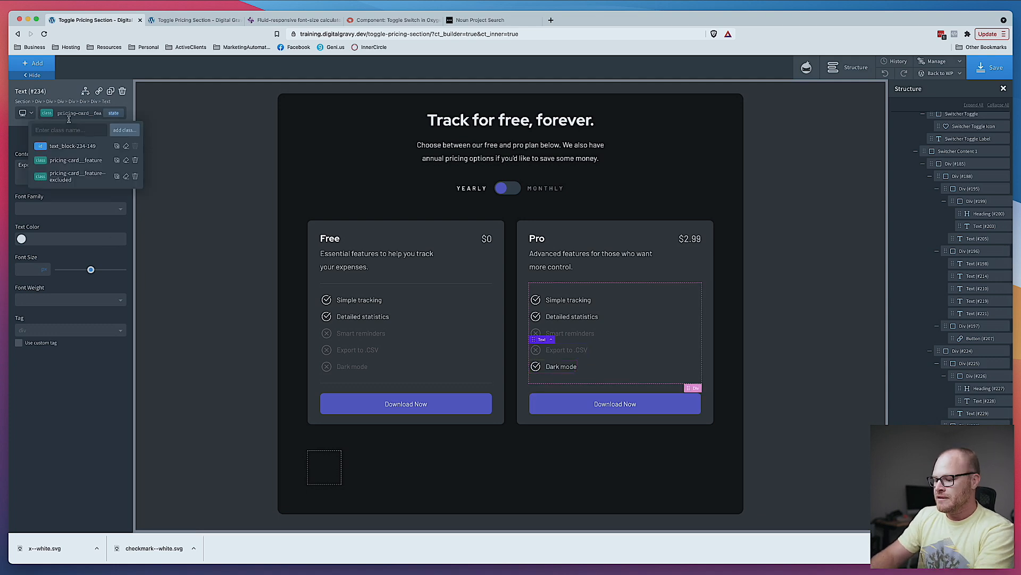
{"action": "type", "text": "exclude"}
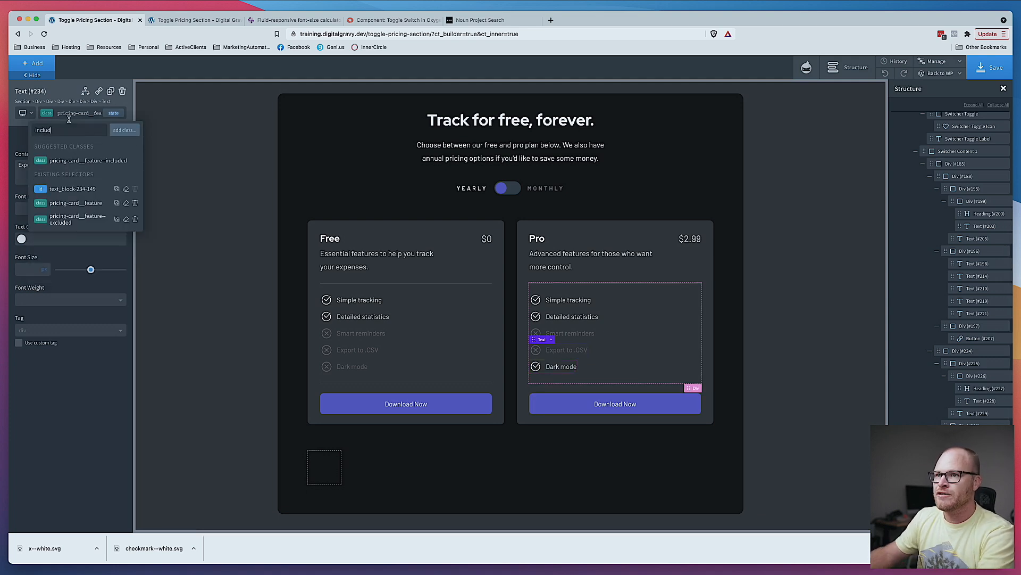
{"action": "left_click", "coordinate": [78, 161]}
{"action": "left_click", "coordinate": [72, 114]}
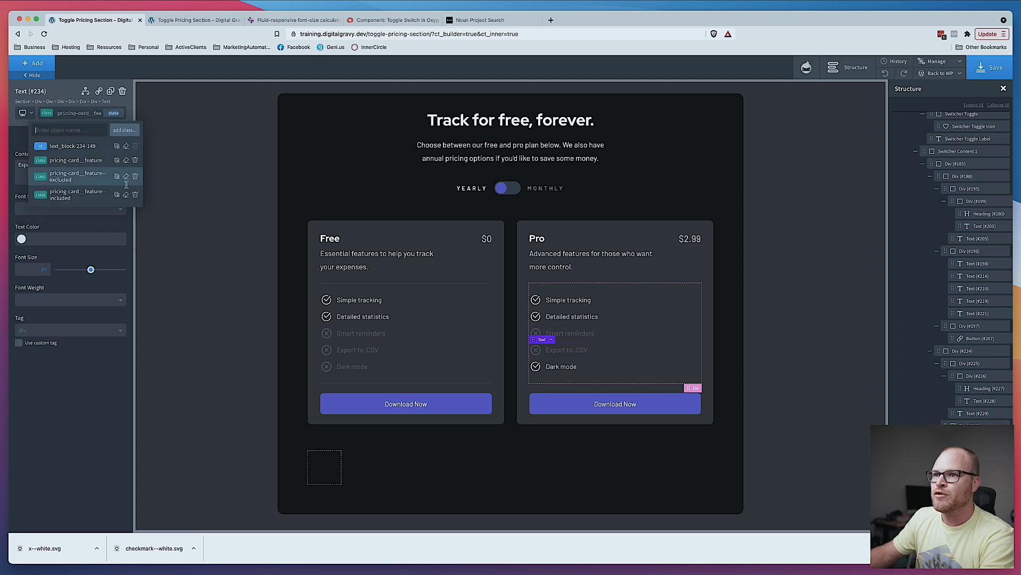
{"action": "left_click", "coordinate": [135, 176]}
- Give the Smart reminders feature the included feature class and remove its excluded class
{"action": "left_click", "coordinate": [574, 332]}
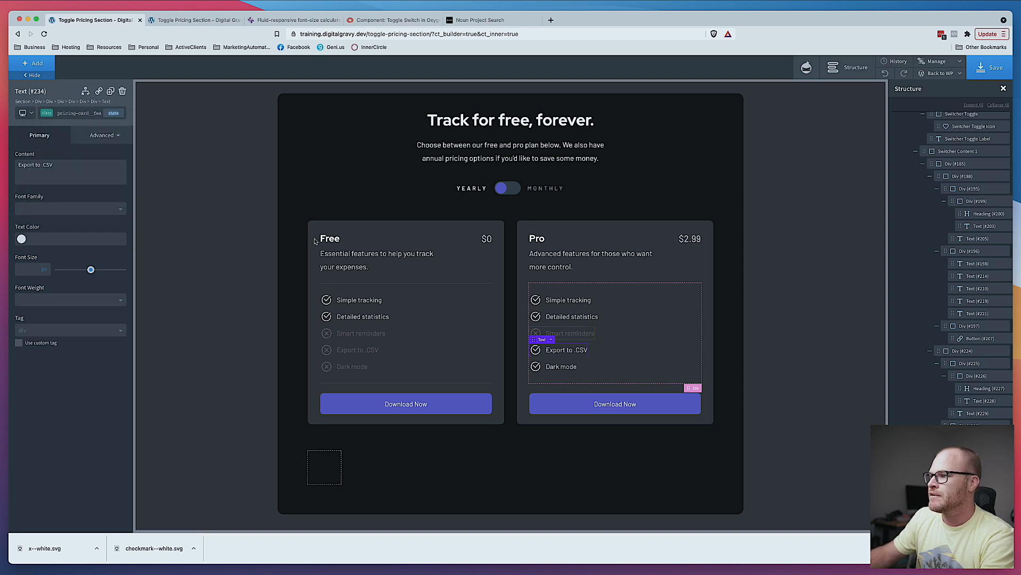
{"action": "left_click", "coordinate": [78, 113]}
{"action": "type", "text": "included"}
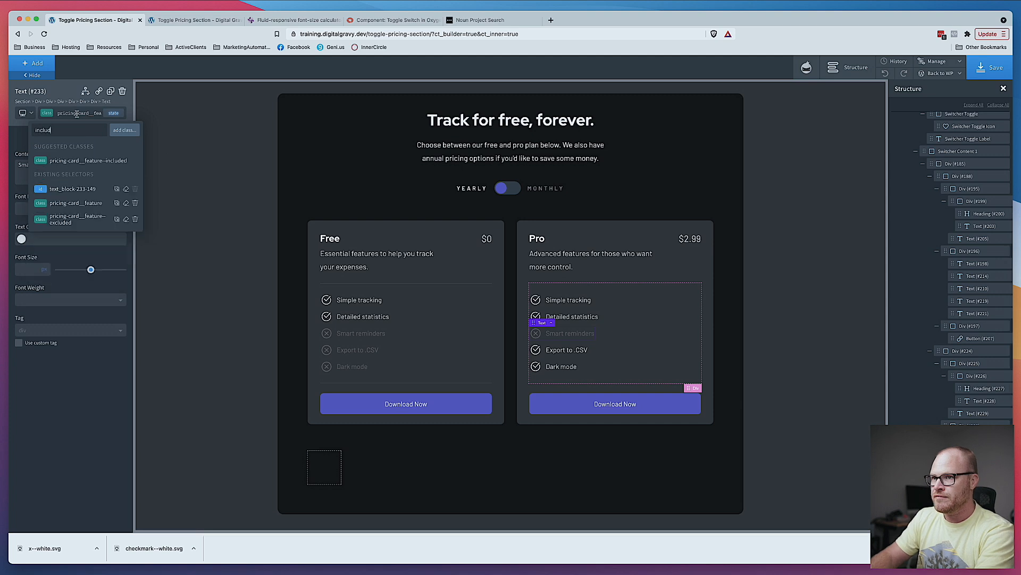
{"action": "left_click", "coordinate": [97, 160]}
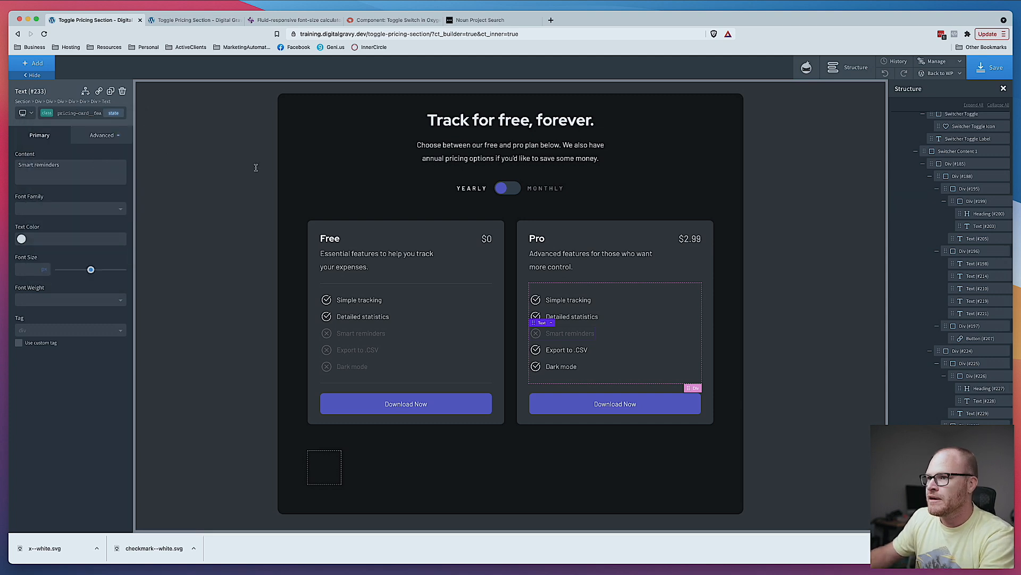
{"action": "left_click", "coordinate": [75, 113]}
{"action": "left_click", "coordinate": [215, 213]}
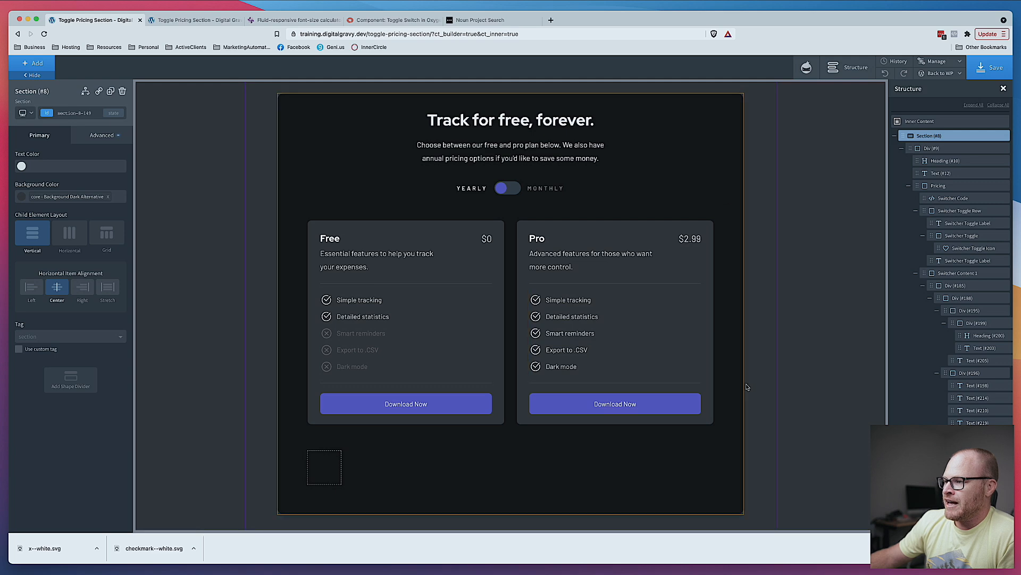
- Save the page and view the two pricing cards on the live page
{"action": "left_click", "coordinate": [981, 68]}
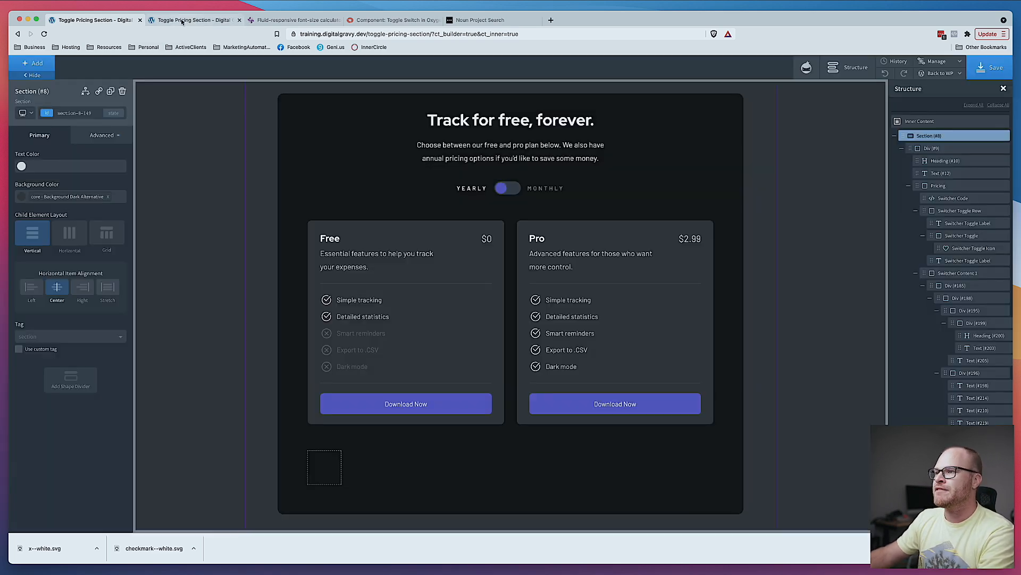
{"action": "left_click", "coordinate": [169, 20]}
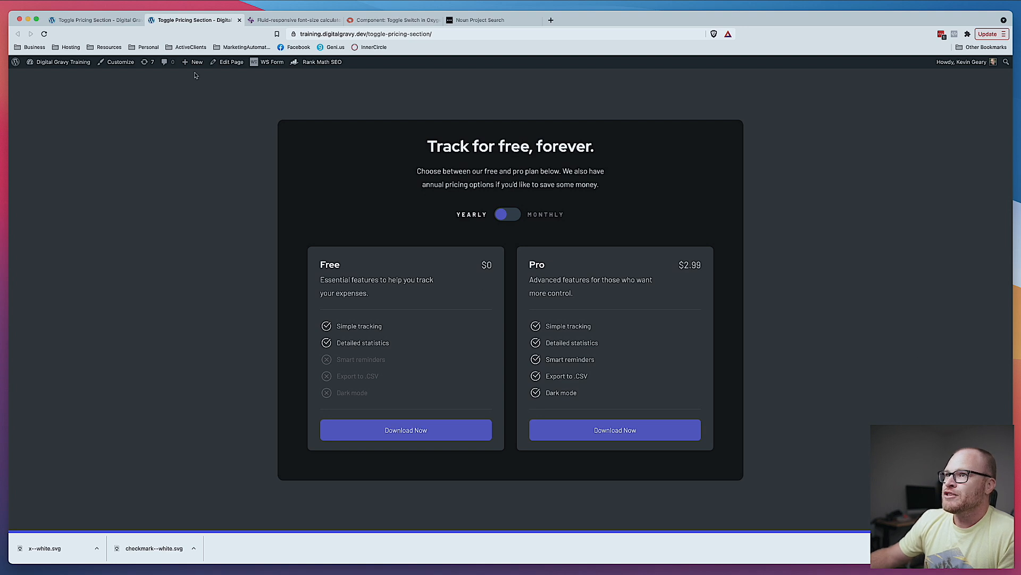
{"action": "left_click", "coordinate": [93, 21]}
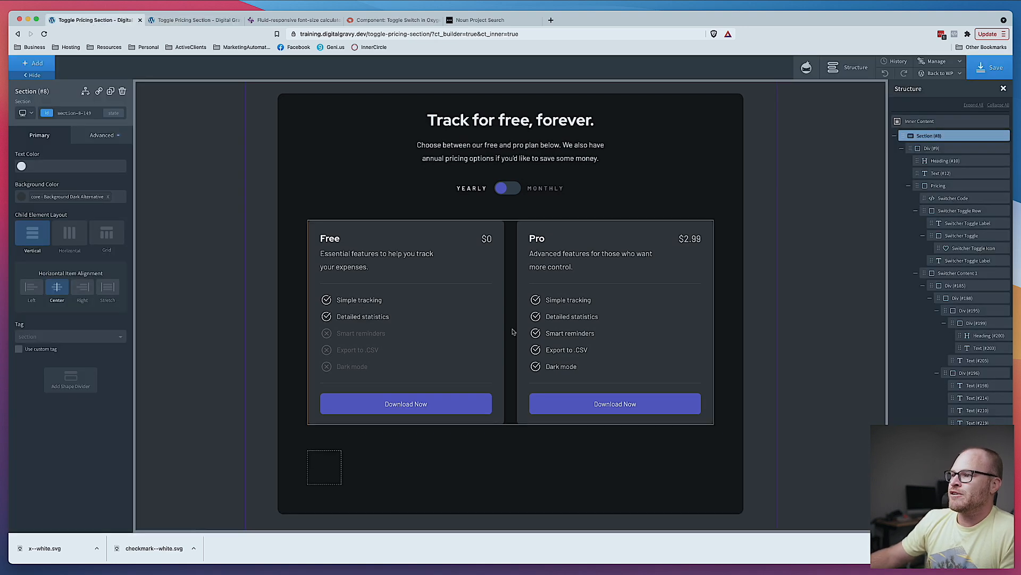
- Replace the empty placeholder div in Switcher Content 2 with a pasted copy of the pricing cards wrapper
{"action": "left_click", "coordinate": [513, 272]}
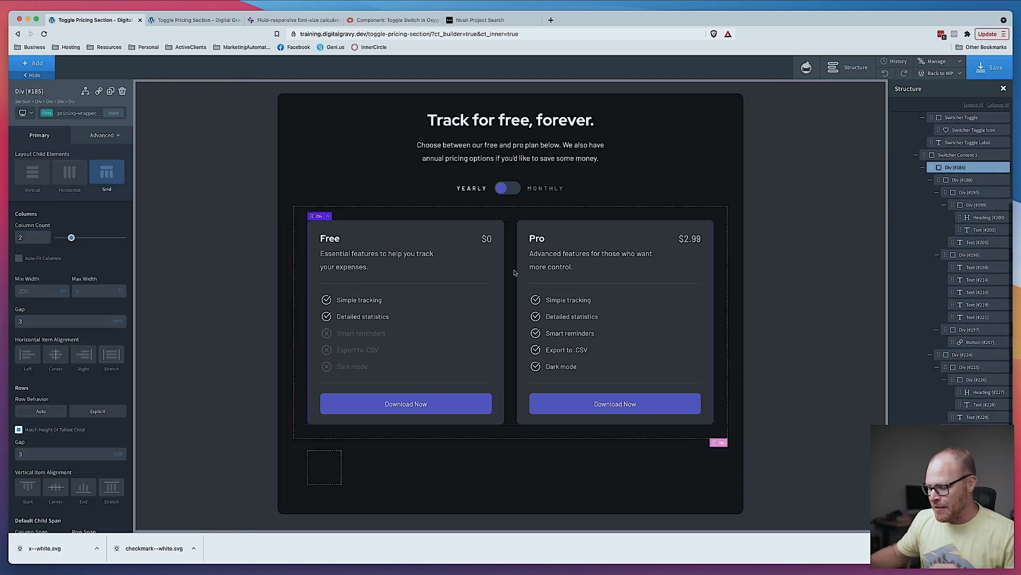
{"action": "left_click", "coordinate": [337, 468]}
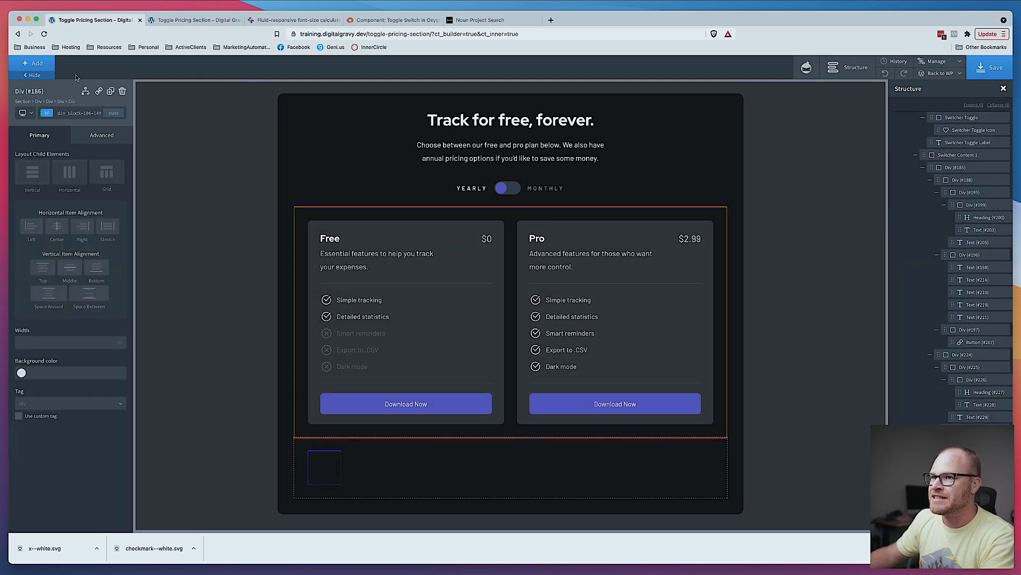
{"action": "left_click", "coordinate": [122, 92]}
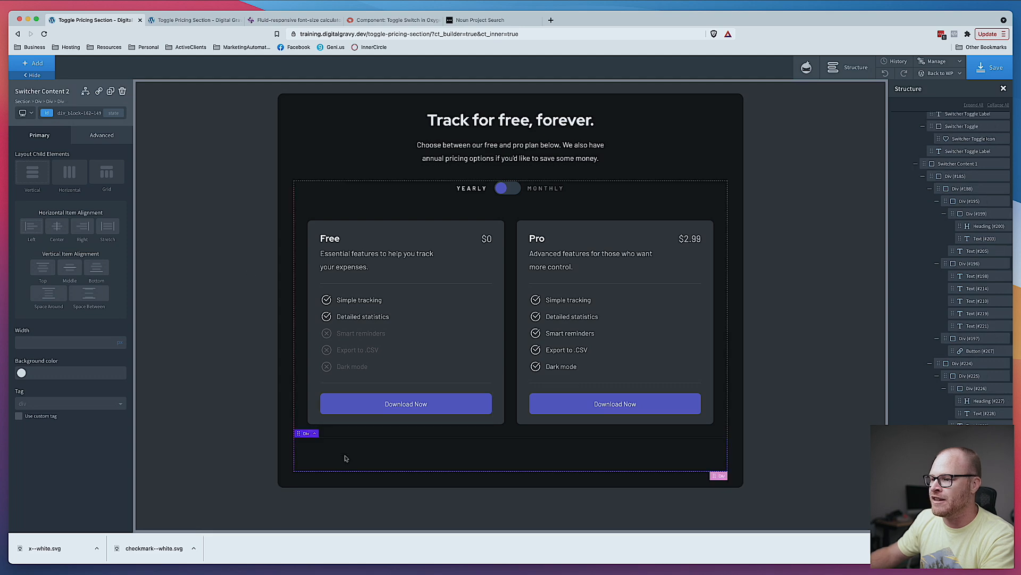
{"action": "key", "text": "super+v"}
{"action": "scroll", "coordinate": [455, 455], "scroll_direction": "down", "scroll_amount": 2}
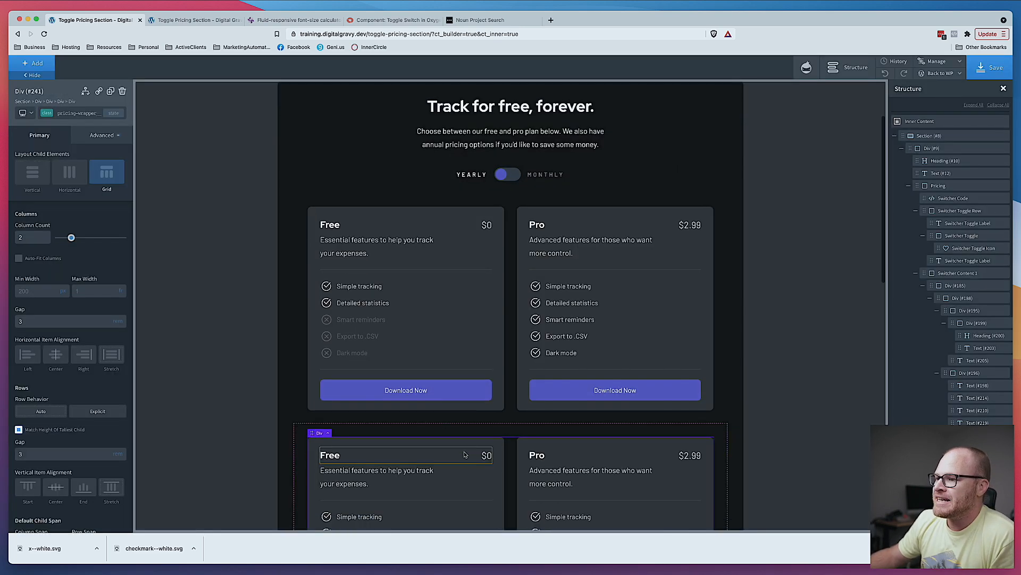
- Swap the copied wrapper's monthly toggle-content class for the yearly toggle-content class
{"action": "left_click", "coordinate": [89, 113]}
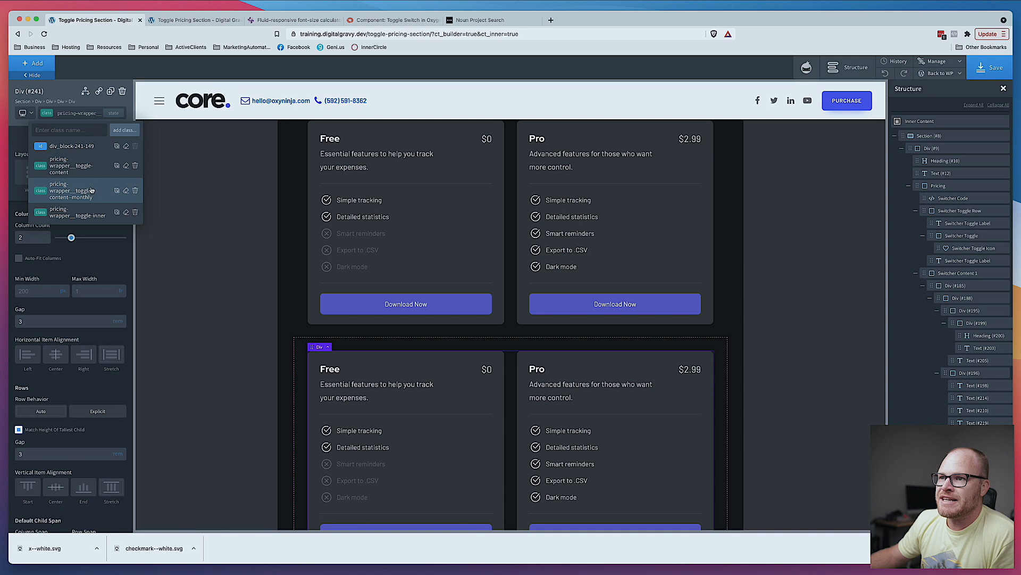
{"action": "left_click", "coordinate": [137, 190]}
{"action": "left_click", "coordinate": [89, 113]}
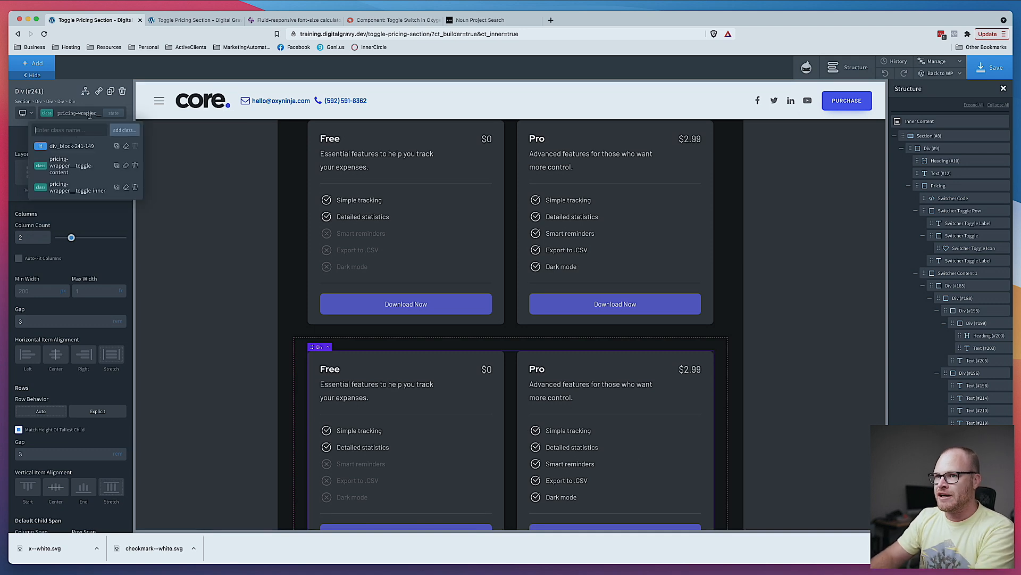
{"action": "type", "text": "yearly"}
{"action": "left_click", "coordinate": [98, 159]}
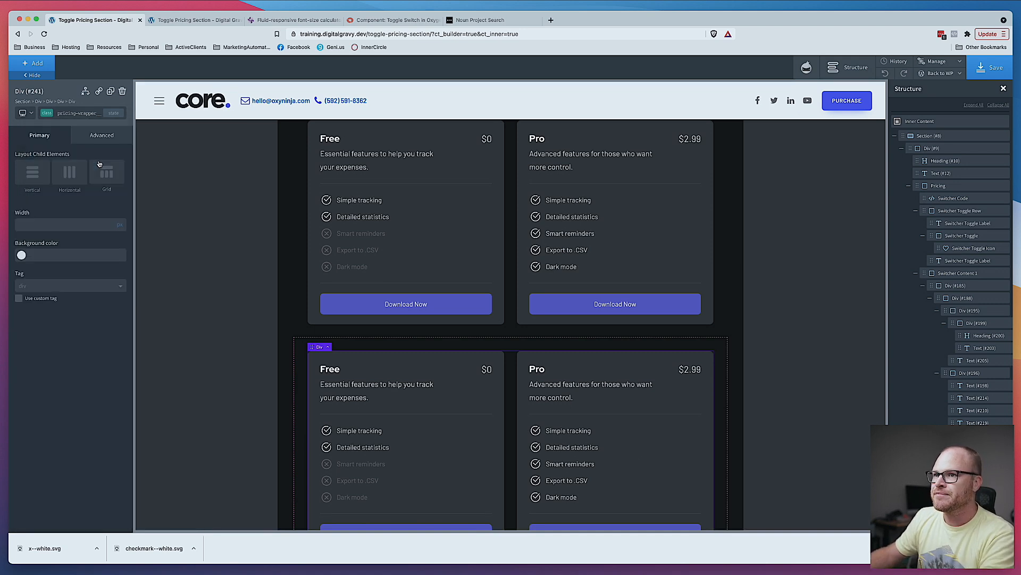
{"action": "scroll", "coordinate": [745, 446], "scroll_direction": "down", "scroll_amount": 3}
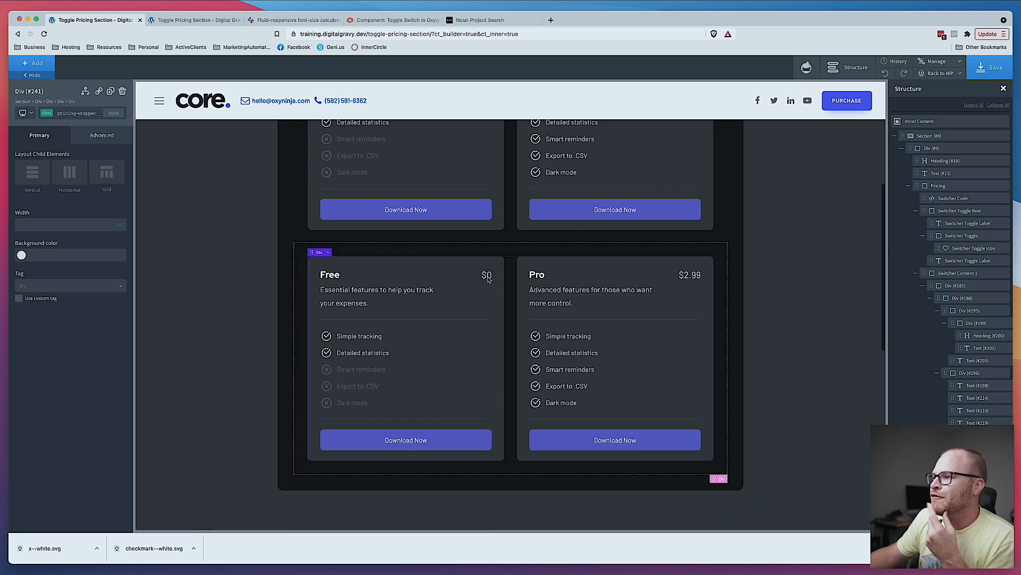
- Change the Pro card price in the copied yearly cards to $29
{"action": "left_click", "coordinate": [692, 275]}
{"action": "double_click", "coordinate": [693, 276]}
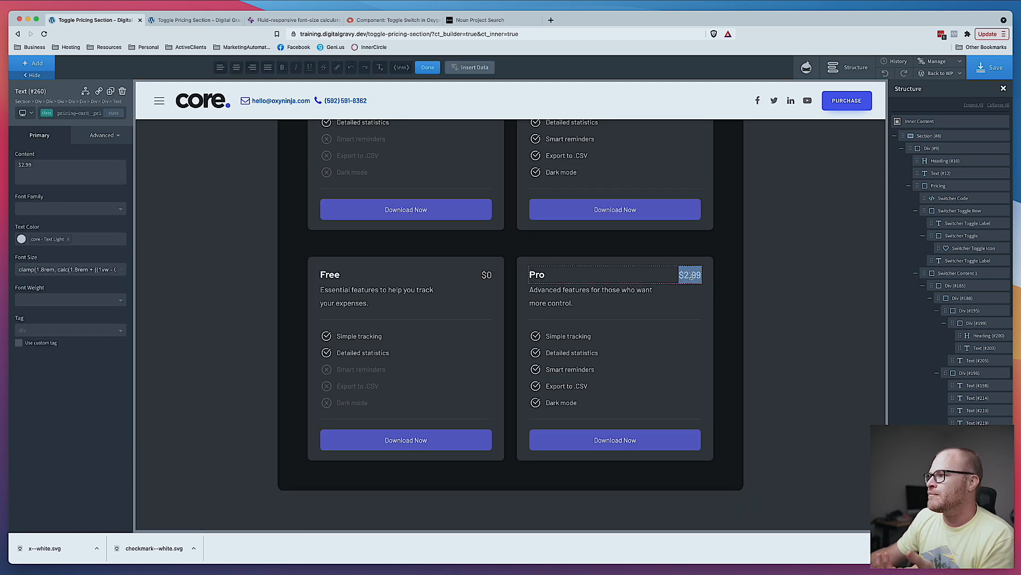
{"action": "left_click", "coordinate": [698, 275]}
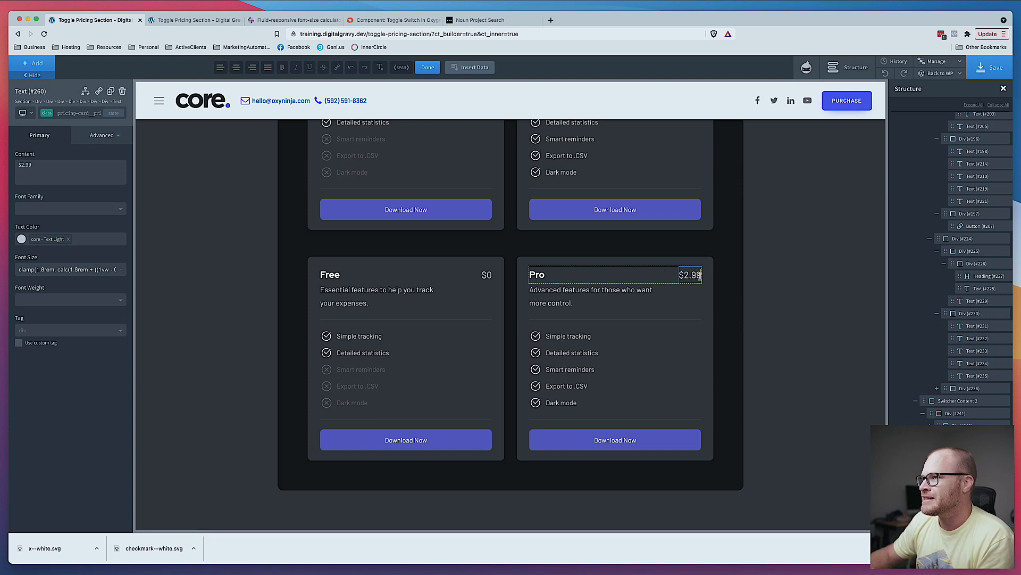
{"action": "key", "text": "BackSpace"}
{"action": "key", "text": "BackSpace"}
{"action": "key", "text": "BackSpace"}
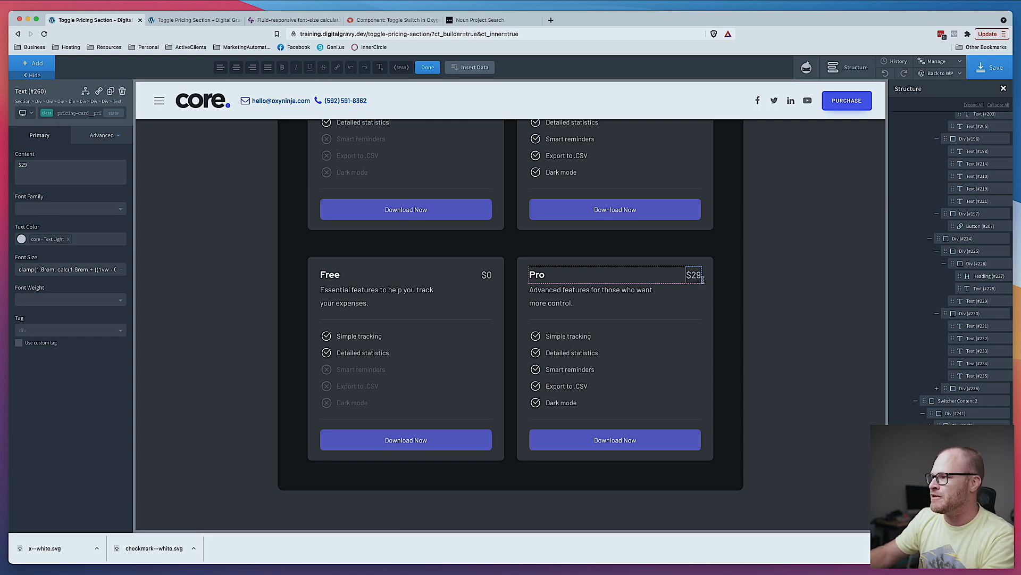
{"action": "left_click", "coordinate": [774, 288]}
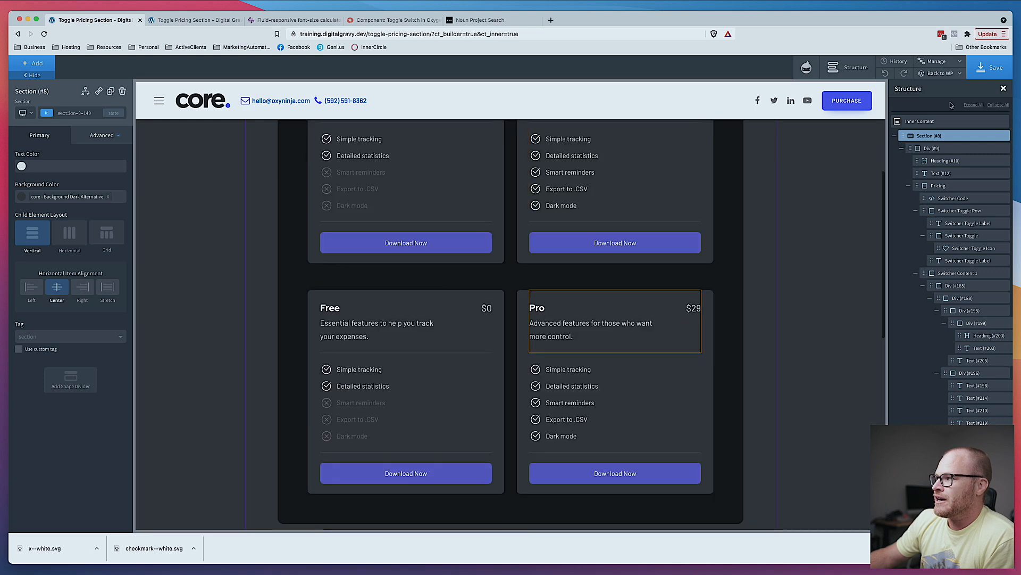
- Save the page and switch the pricing toggle between yearly and monthly on the live page
{"action": "left_click", "coordinate": [993, 69]}
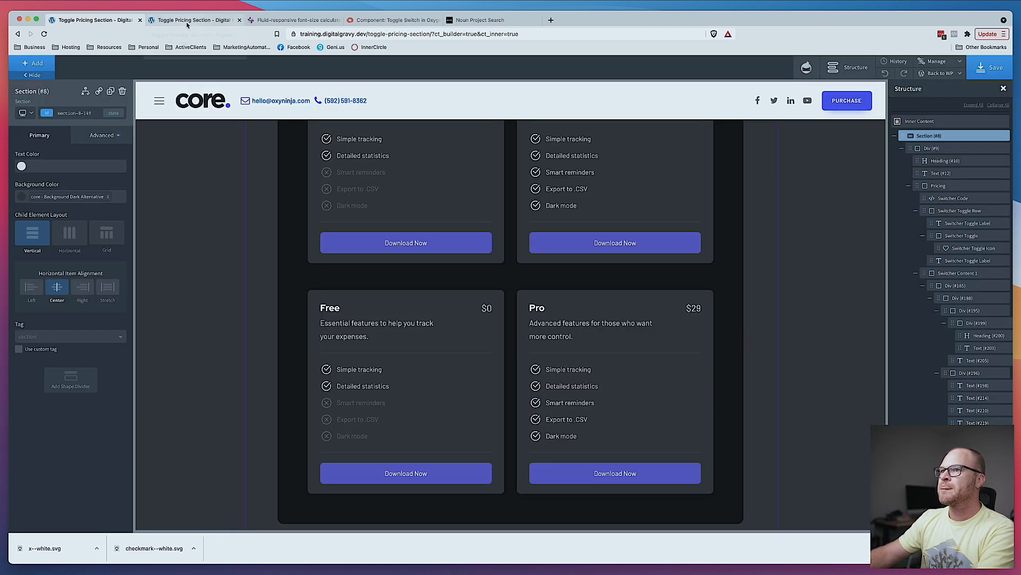
{"action": "left_click", "coordinate": [187, 20]}
{"action": "left_click", "coordinate": [504, 216]}
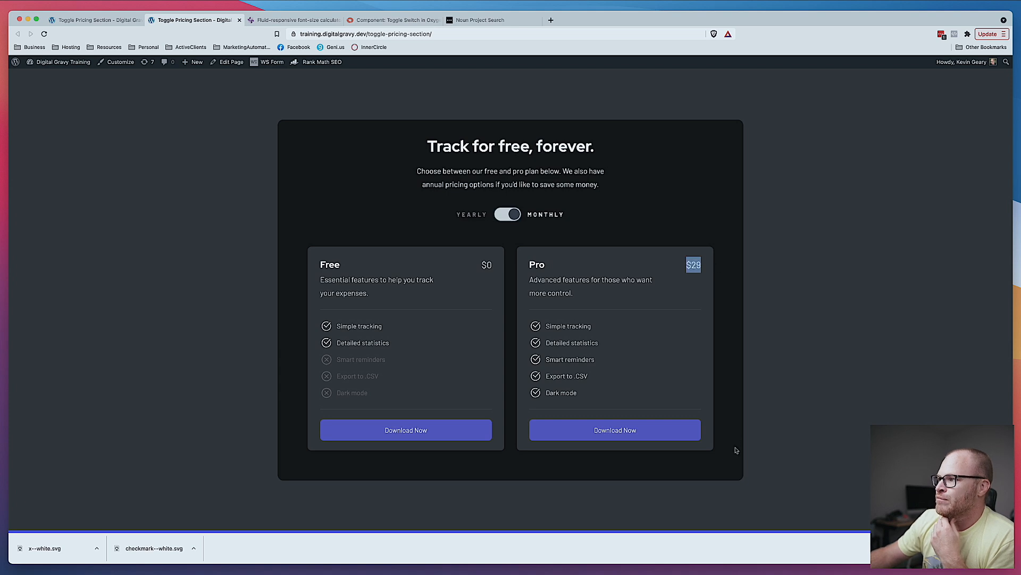
{"action": "left_click", "coordinate": [512, 215]}
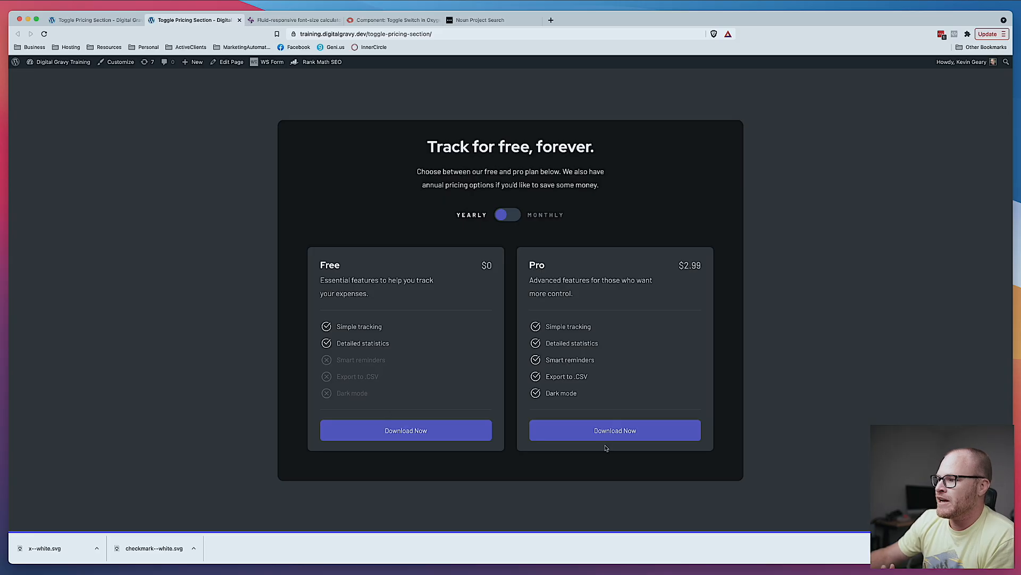
- Rename the first Pro card's Download Now button to Subscribe to Pro
{"action": "left_click", "coordinate": [88, 20]}
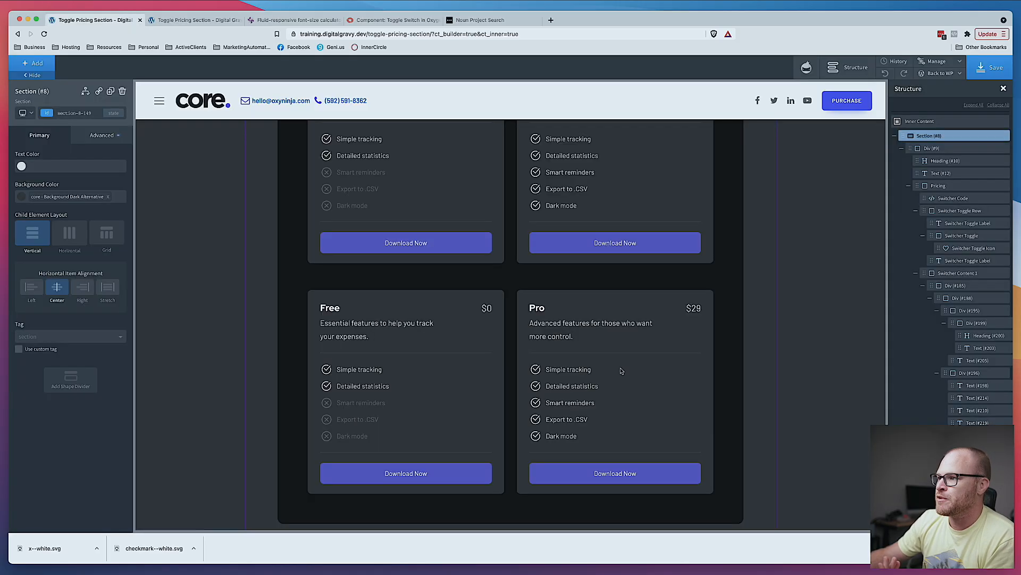
{"action": "double_click", "coordinate": [628, 243]}
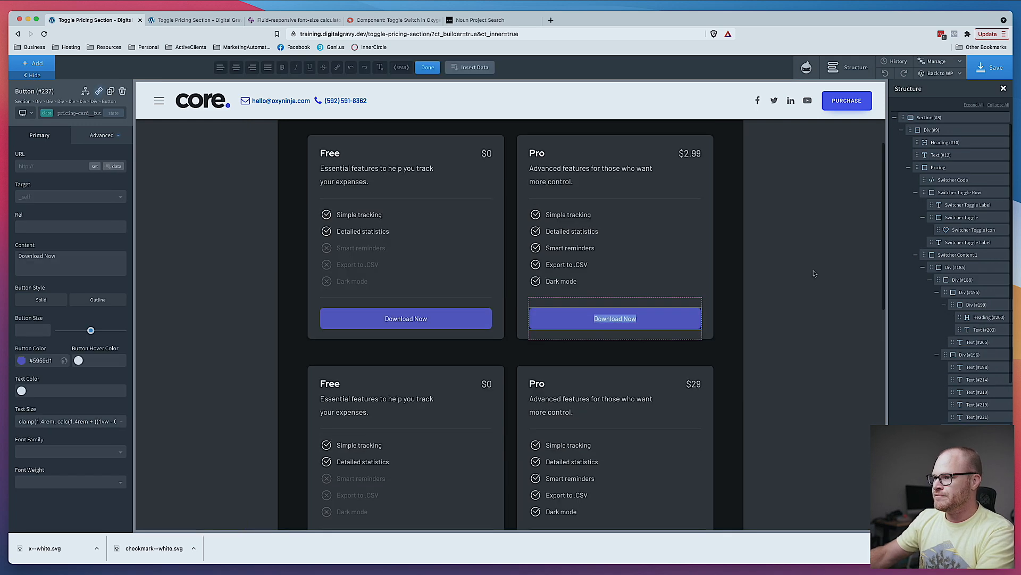
{"action": "type", "text": "Sign Up"}
{"action": "key", "text": "BackSpace"}
{"action": "key", "text": "BackSpace"}
{"action": "key", "text": "BackSpace"}
{"action": "key", "text": "BackSpace"}
{"action": "key", "text": "BackSpace"}
{"action": "key", "text": "BackSpace"}
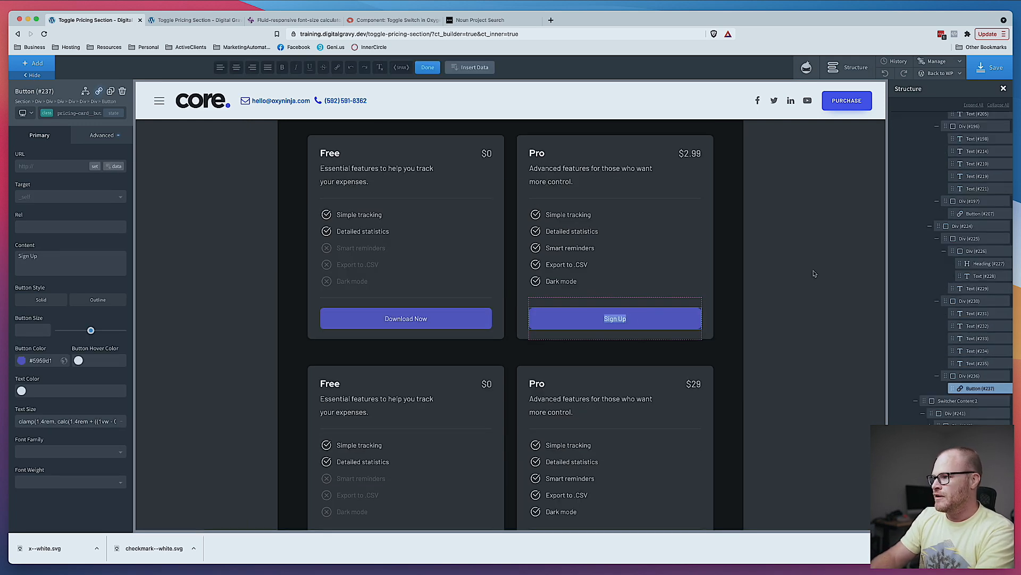
{"action": "type", "text": "ubscribe"}
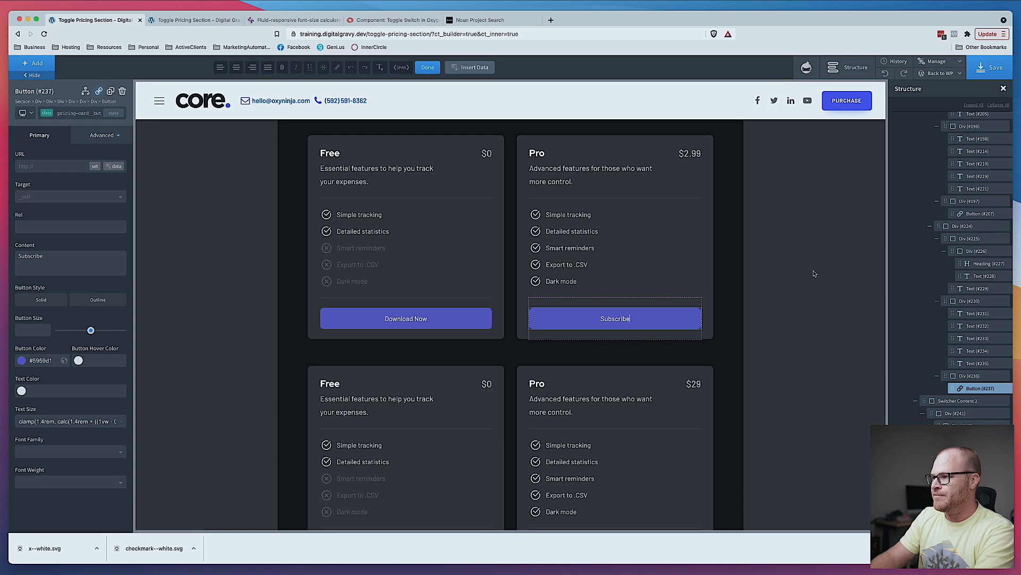
{"action": "type", "text": " to Pro"}
{"action": "key", "text": "super+a"}
{"action": "key", "text": "super+c"}
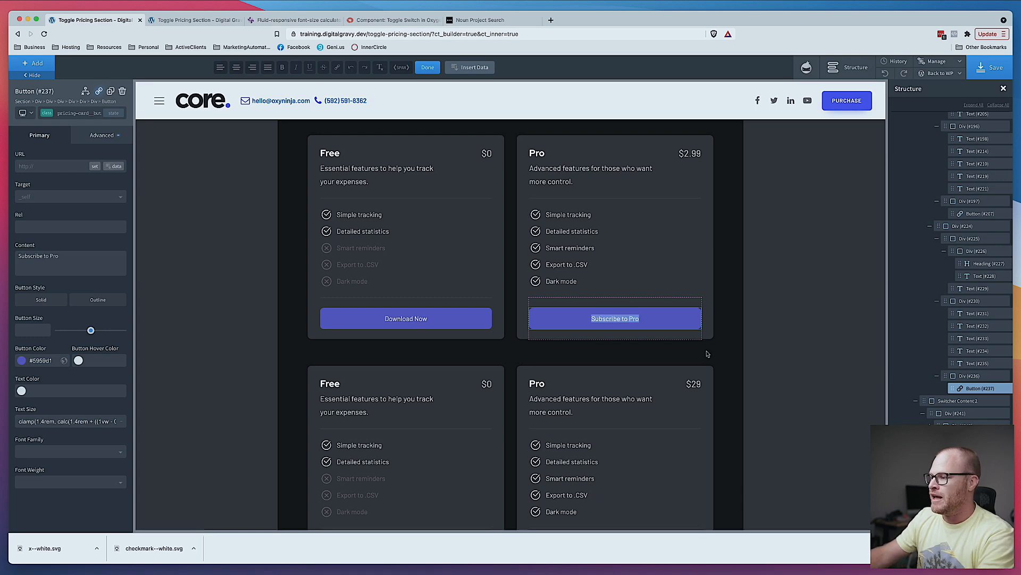
- Rename the copied Pro card's Download Now button to Subscribe & Save
{"action": "scroll", "coordinate": [708, 353], "scroll_direction": "down", "scroll_amount": 3}
{"action": "double_click", "coordinate": [622, 454]}
{"action": "key", "text": "super+v"}
{"action": "key", "text": "BackSpace"}
{"action": "key", "text": "BackSpace"}
{"action": "key", "text": "BackSpace"}
{"action": "key", "text": "BackSpace"}
{"action": "key", "text": "BackSpace"}
{"action": "key", "text": "BackSpace"}
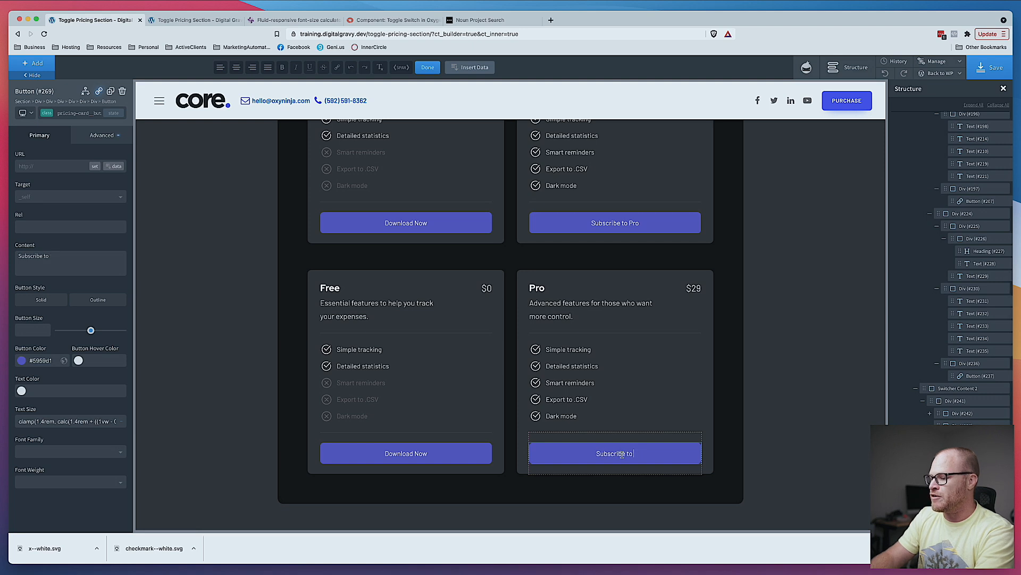
{"action": "type", "text": "& Save"}
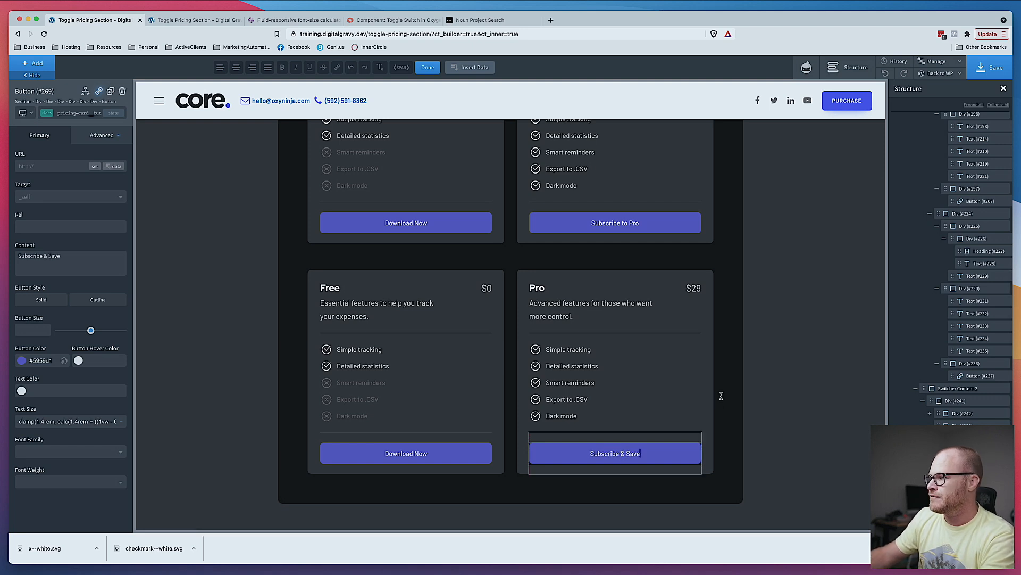
{"action": "left_click", "coordinate": [823, 392]}
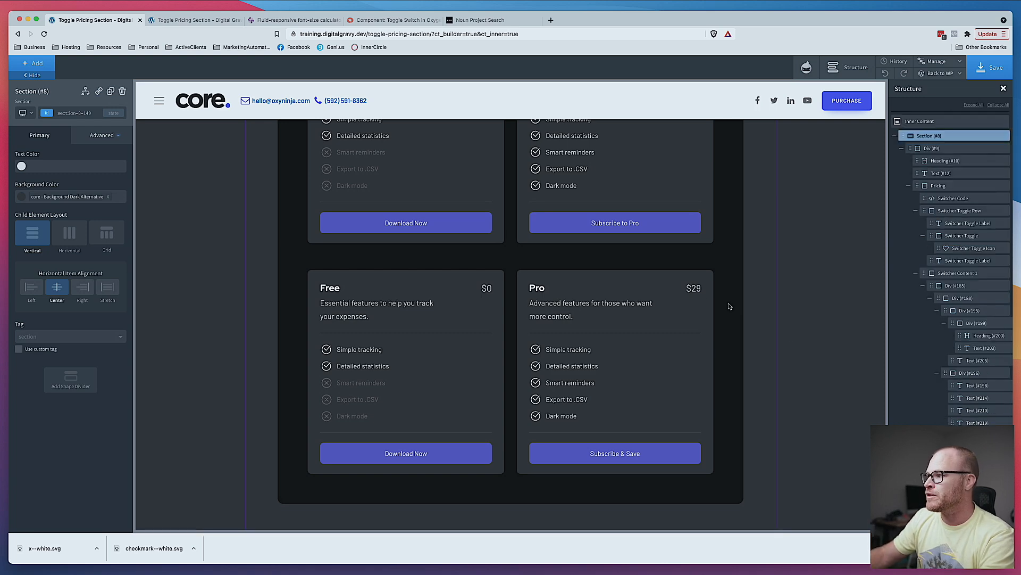
- Save again and flip the live page's pricing toggle to compare the Pro buttons
{"action": "left_click", "coordinate": [991, 67]}
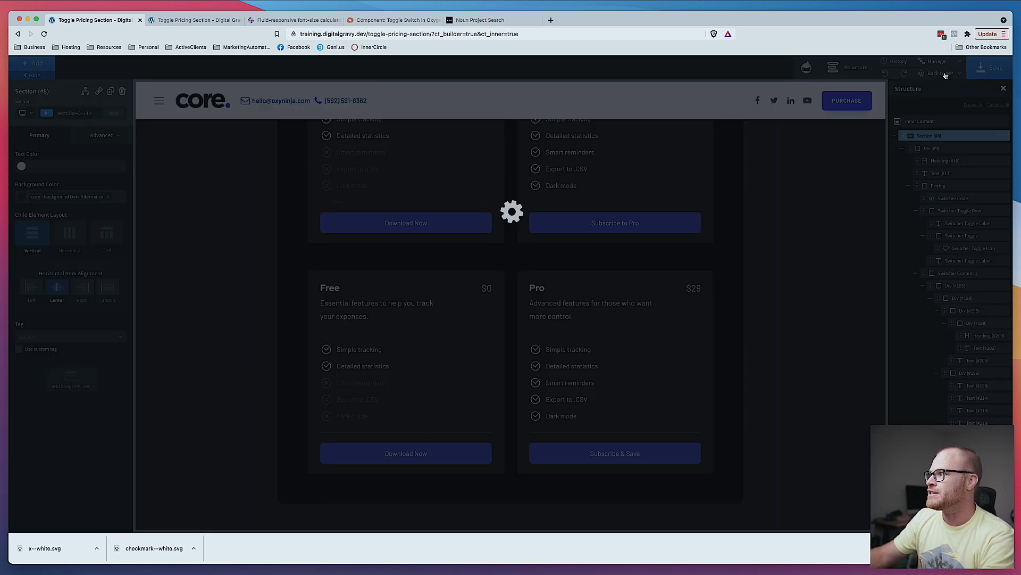
{"action": "left_click", "coordinate": [169, 20]}
{"action": "triple_click", "coordinate": [507, 214]}
{"action": "left_click", "coordinate": [510, 224]}
{"action": "left_click", "coordinate": [510, 220]}
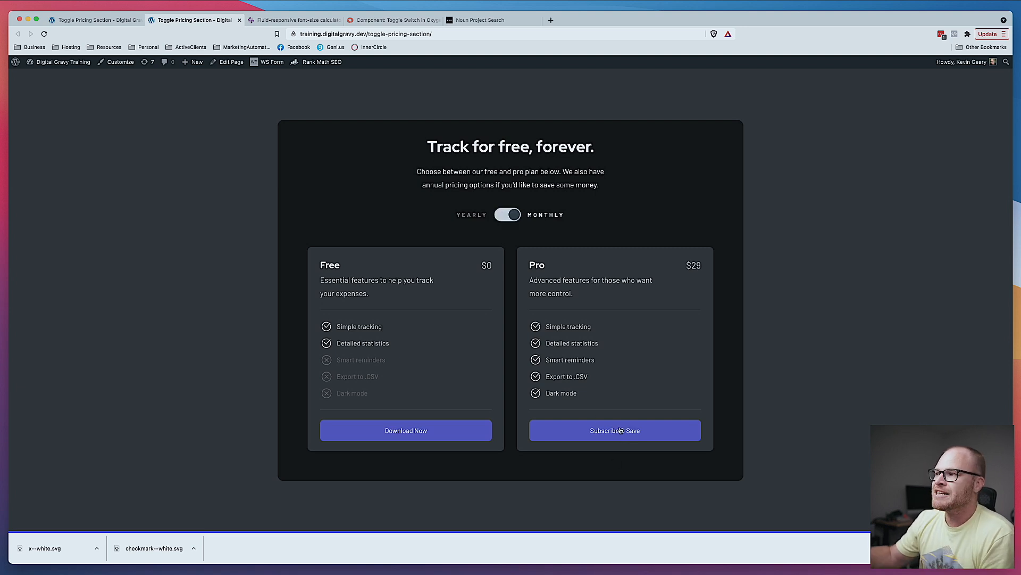
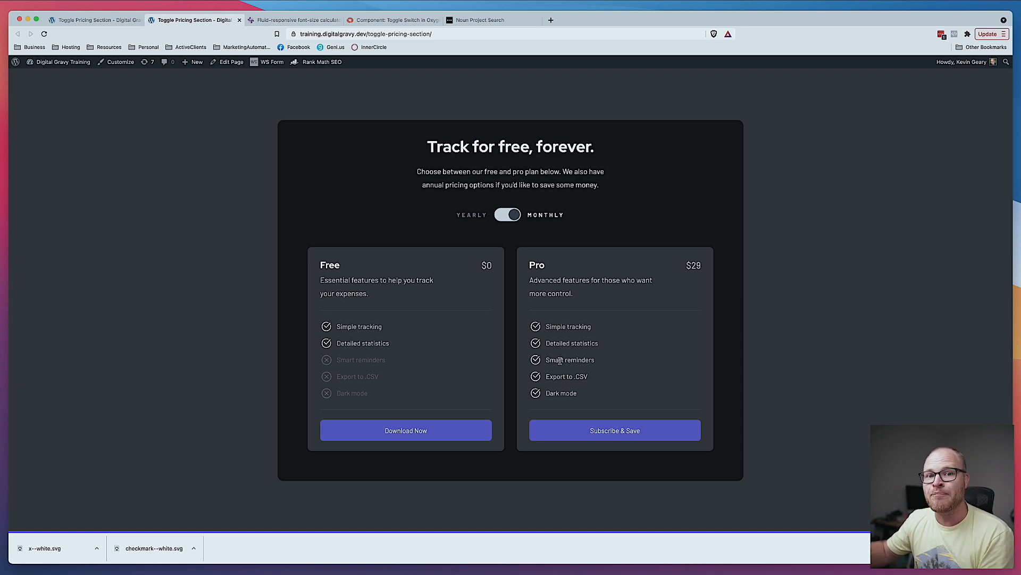
- Duplicate the last feature row in the monthly Pro card, rename the copy Personalized support, and save
{"action": "left_click", "coordinate": [101, 22]}
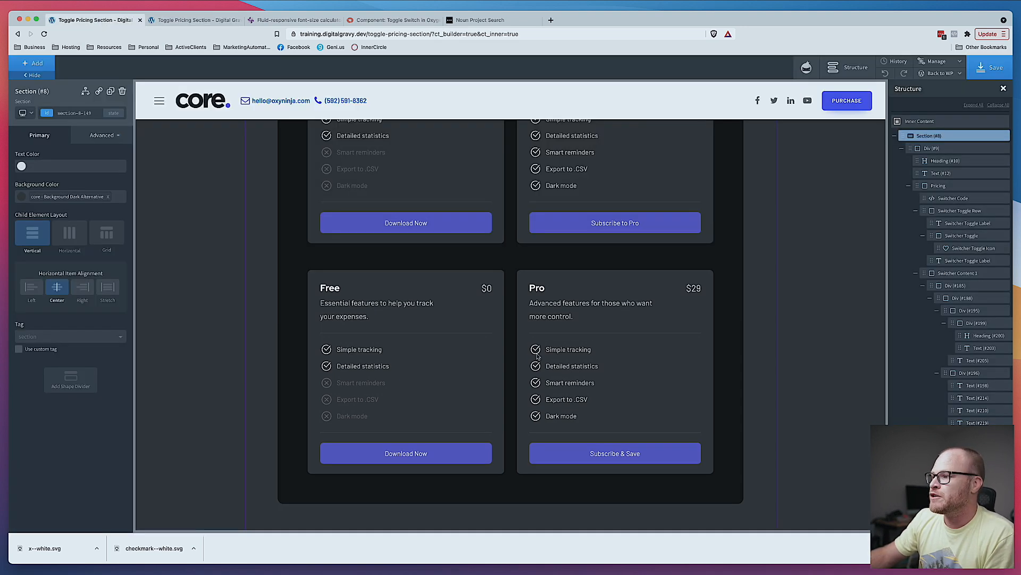
{"action": "left_click", "coordinate": [543, 420]}
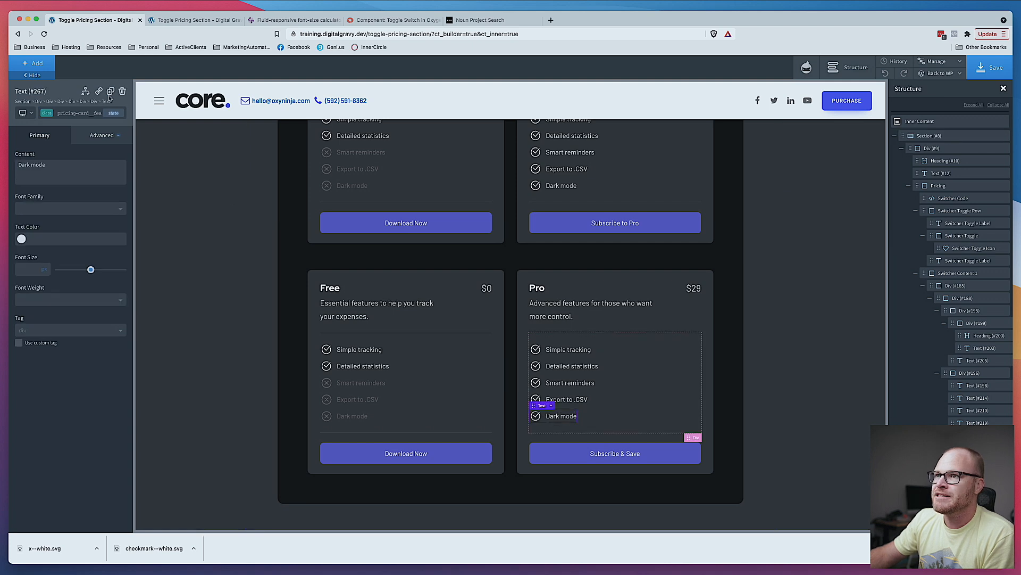
{"action": "key", "text": "ctrl+d"}
{"action": "double_click", "coordinate": [554, 433]}
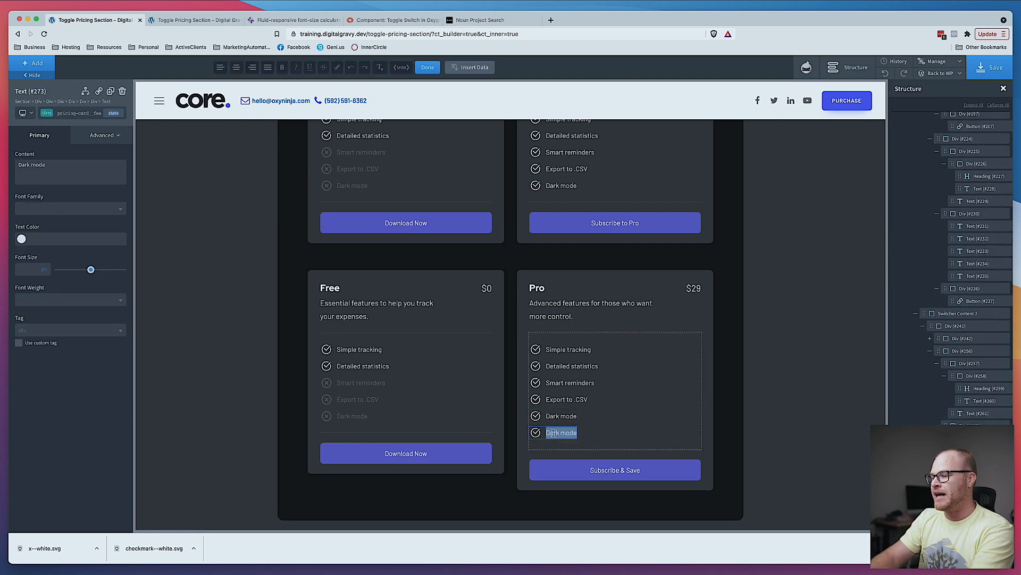
{"action": "type", "text": "Personalized support"}
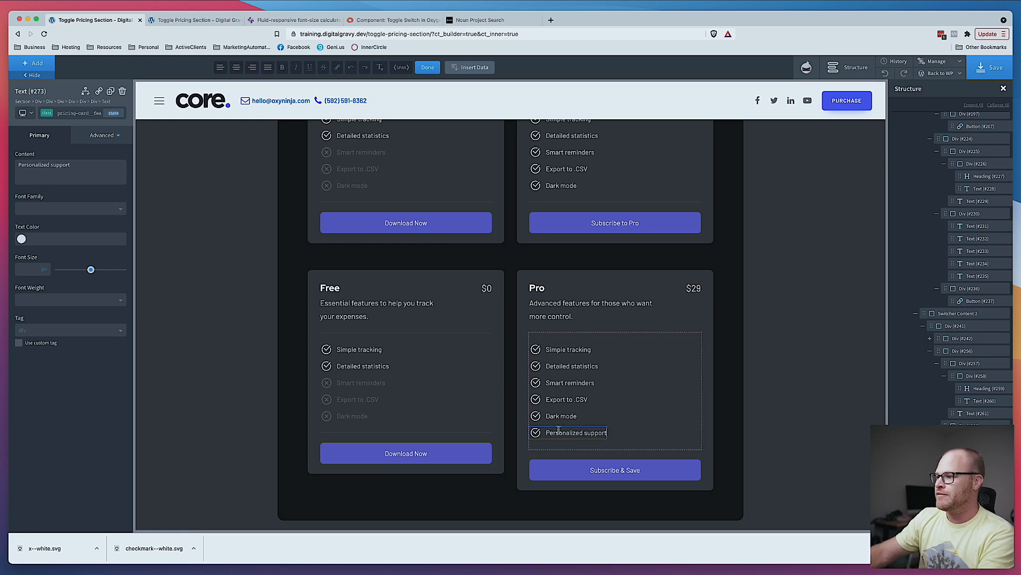
{"action": "left_click", "coordinate": [989, 68]}
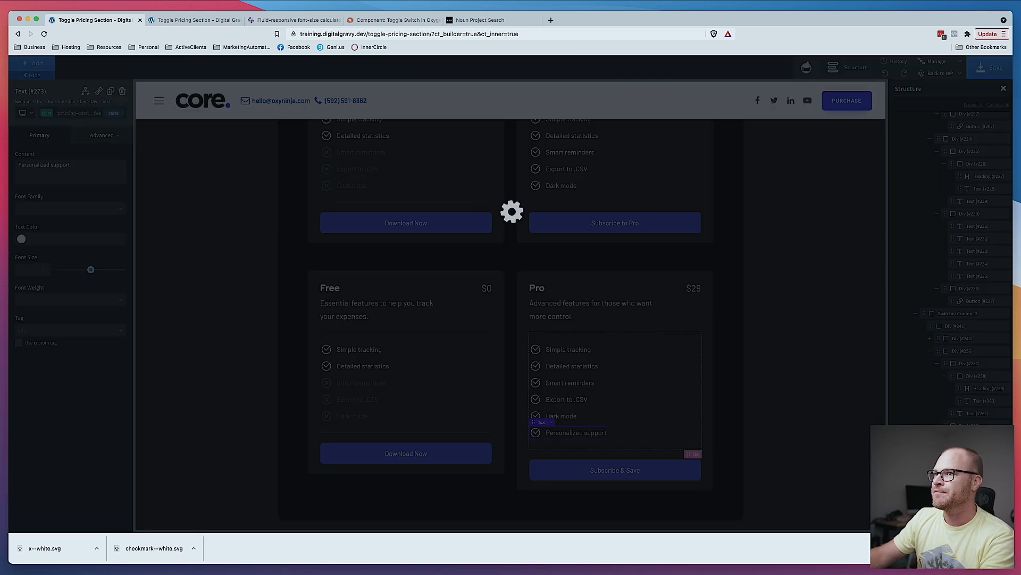
- Paste a crossed-out feature row below Dark mode in the yearly Pro card and rename it Personalized support
{"action": "scroll", "coordinate": [344, 320], "scroll_direction": "up", "scroll_amount": 3}
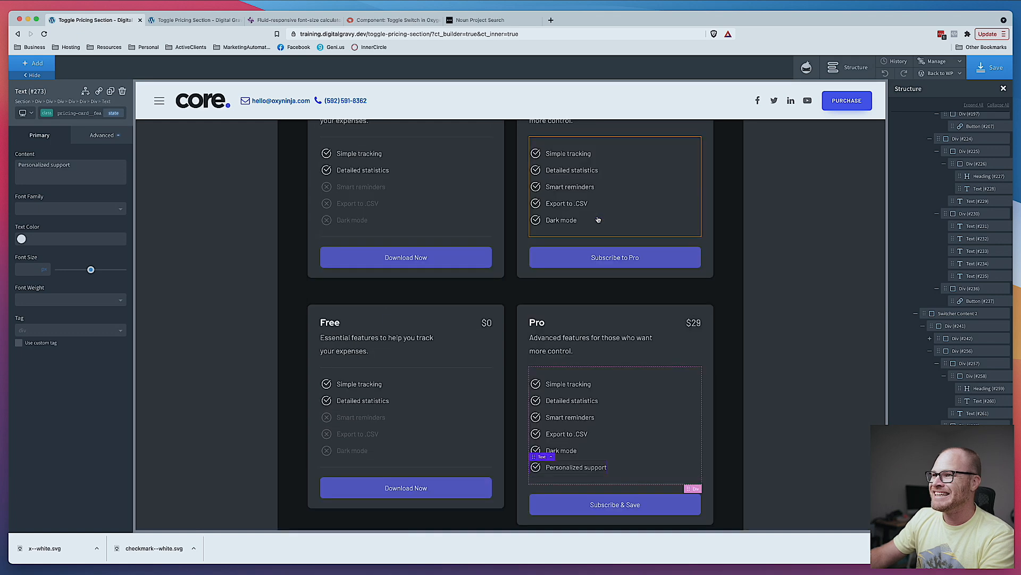
{"action": "left_click", "coordinate": [343, 309]}
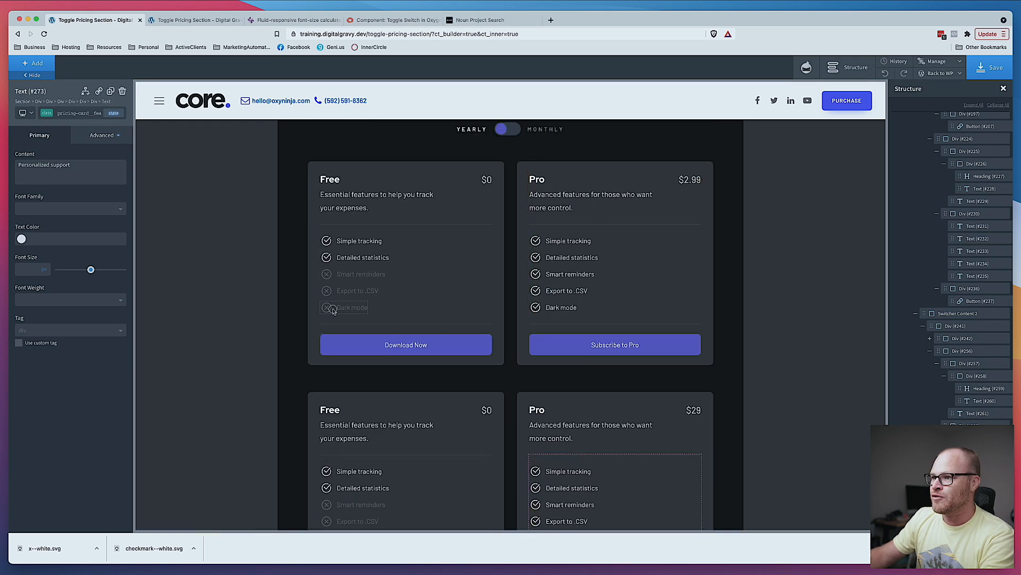
{"action": "left_click", "coordinate": [613, 304]}
{"action": "key", "text": "ctrl+v"}
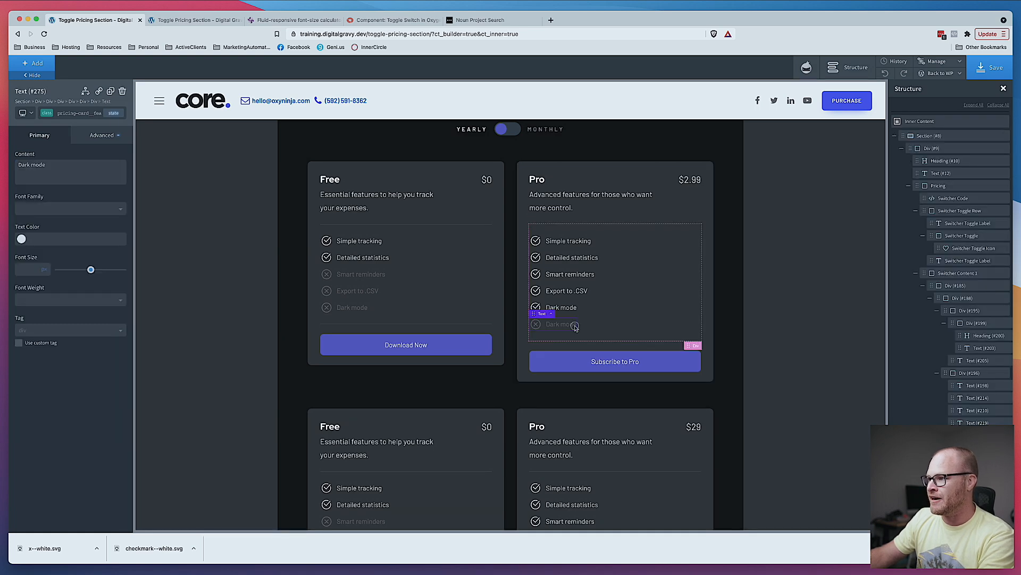
{"action": "triple_click", "coordinate": [575, 326]}
{"action": "type", "text": "Personalized Support"}
{"action": "scroll", "coordinate": [580, 324], "scroll_direction": "down", "scroll_amount": 5}
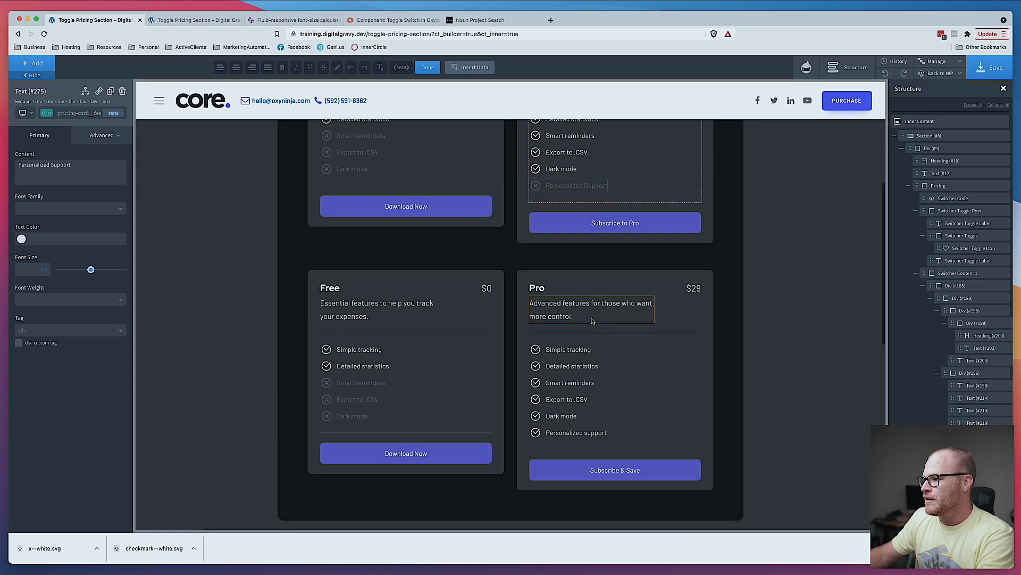
{"action": "scroll", "coordinate": [592, 309], "scroll_direction": "up", "scroll_amount": 1}
{"action": "key", "text": "BackSpace"}
{"action": "type", "text": "s"}
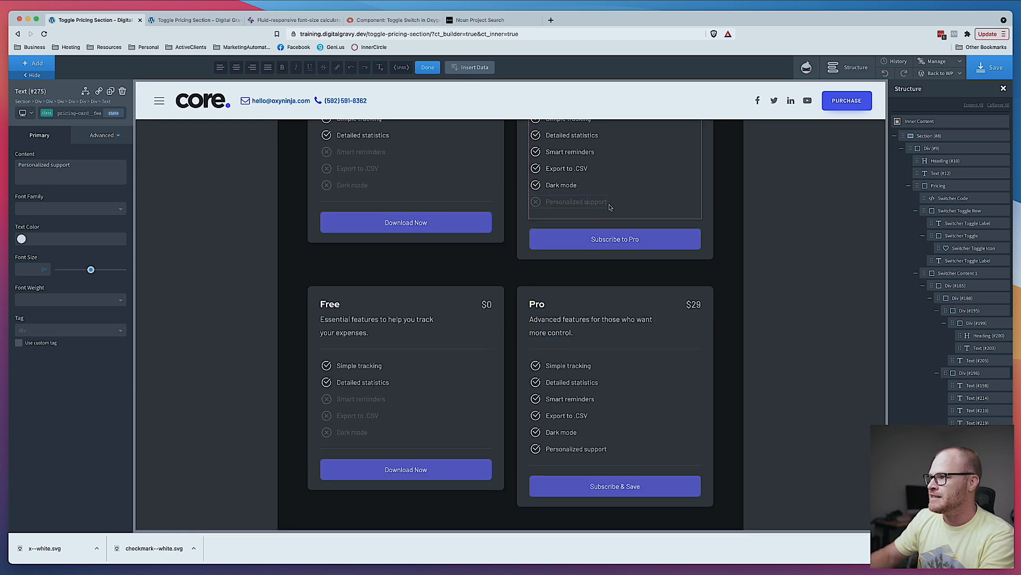
- Add a crossed-out Personalized support row to both Free cards and save the page
{"action": "left_click", "coordinate": [376, 188]}
{"action": "key", "text": "super+v"}
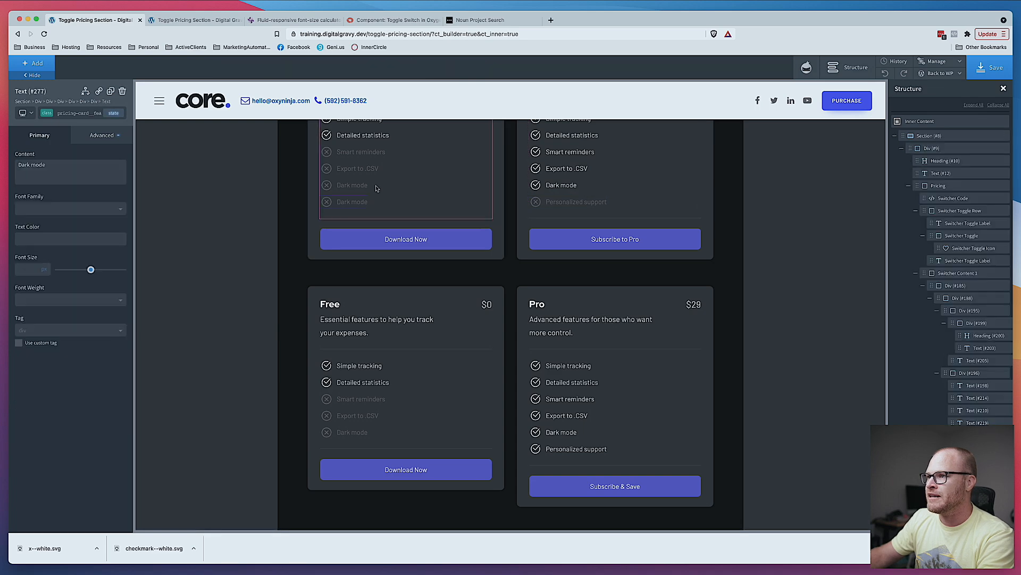
{"action": "left_click", "coordinate": [577, 205]}
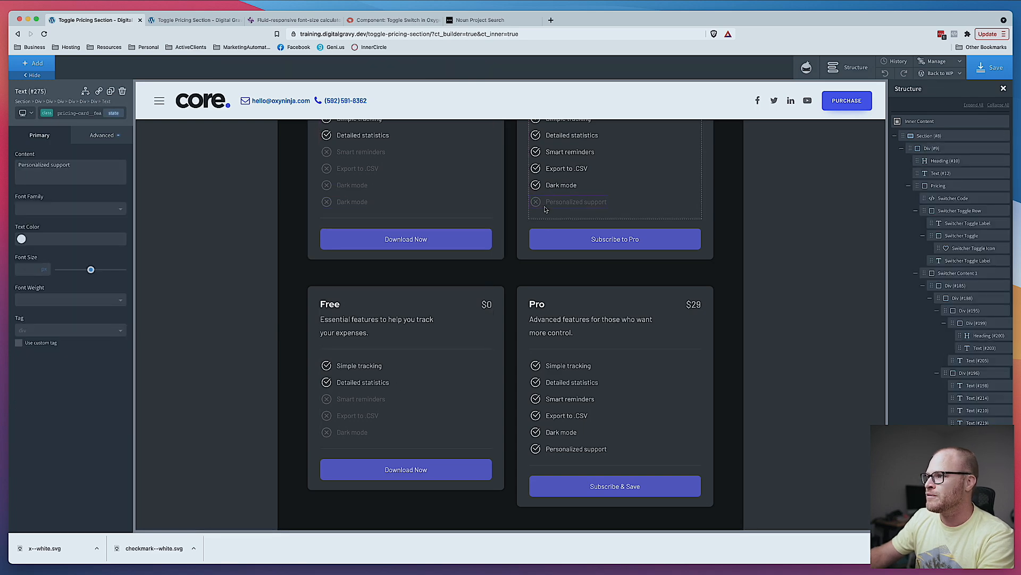
{"action": "left_click", "coordinate": [335, 206]}
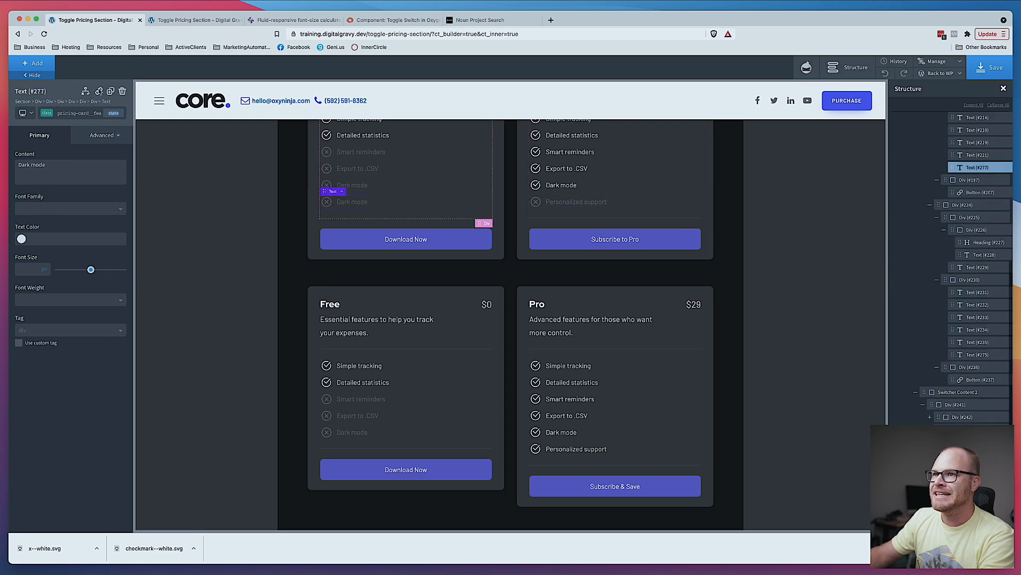
{"action": "left_click", "coordinate": [122, 91]}
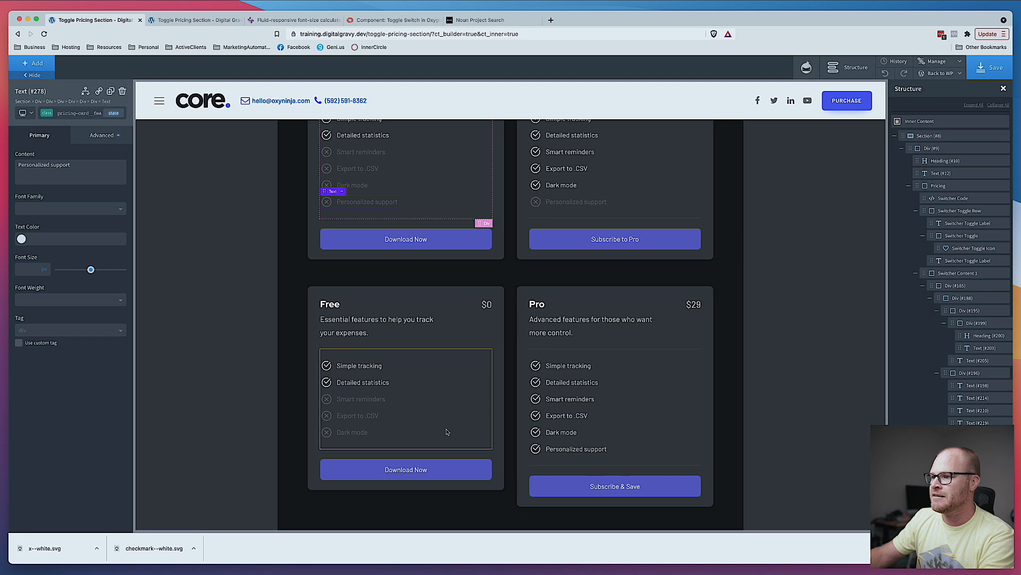
{"action": "left_click", "coordinate": [447, 432]}
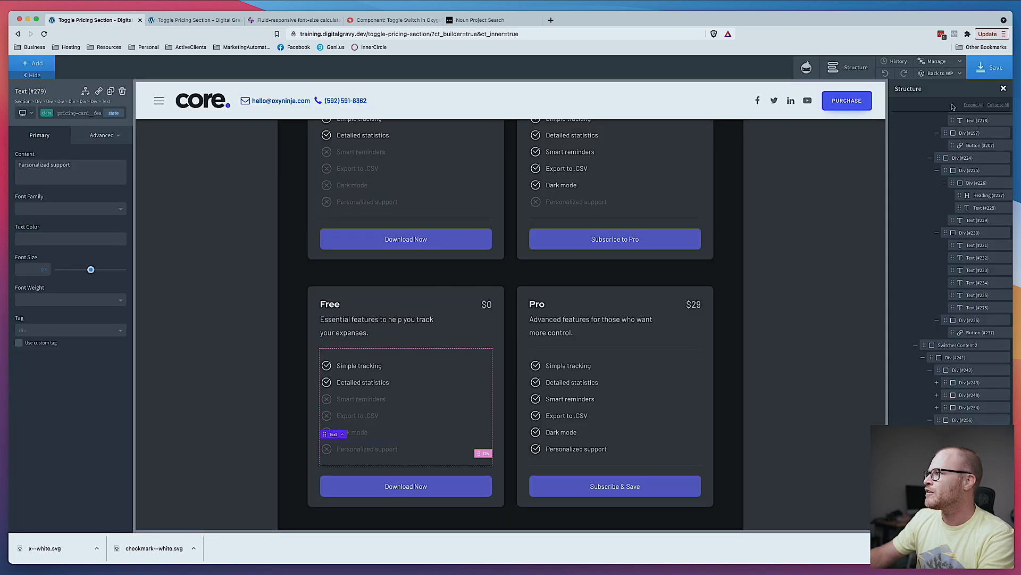
{"action": "left_click", "coordinate": [971, 70]}
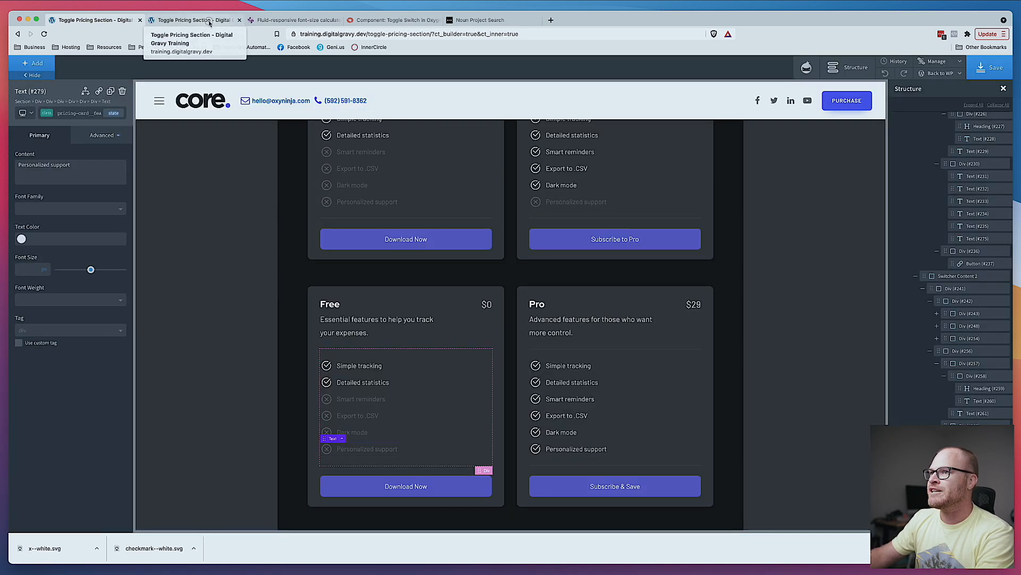
- Reload the live page and switch the pricing toggle to compare the yearly and monthly feature lists
{"action": "left_click", "coordinate": [209, 23]}
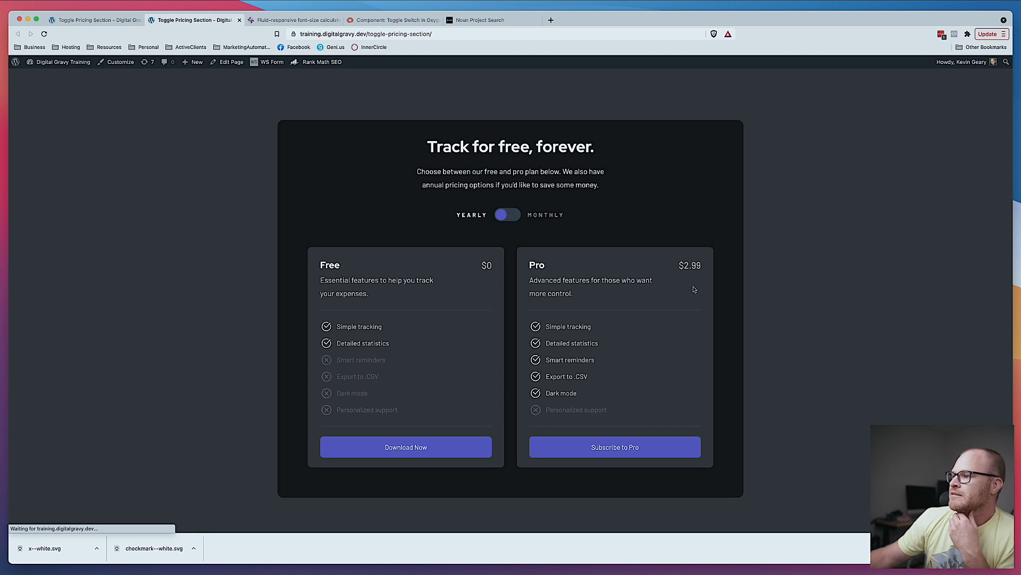
{"action": "scroll", "coordinate": [697, 295], "scroll_direction": "down", "scroll_amount": 1}
{"action": "scroll", "coordinate": [697, 295], "scroll_direction": "down", "scroll_amount": 1}
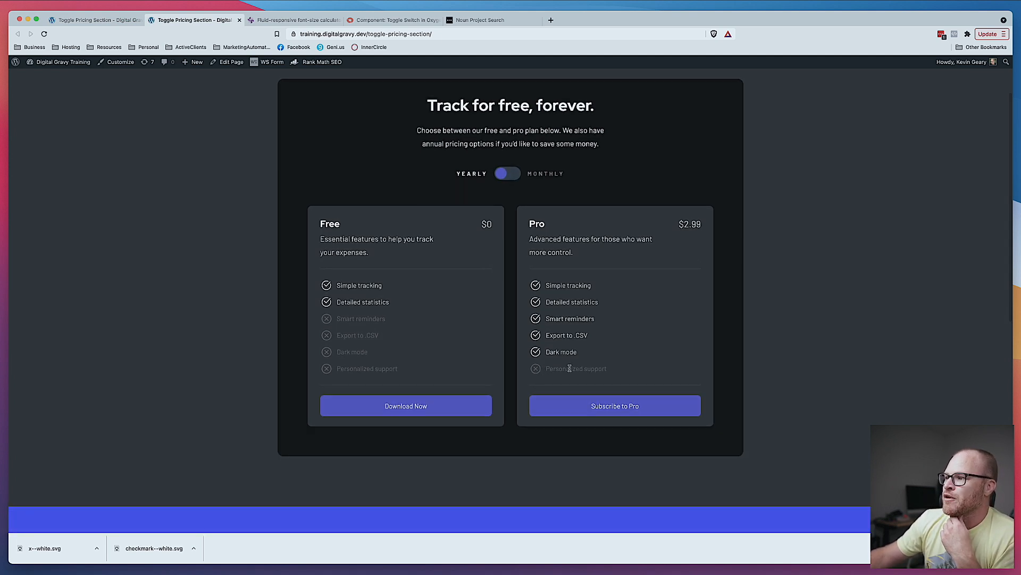
{"action": "scroll", "coordinate": [527, 188], "scroll_direction": "up", "scroll_amount": 1}
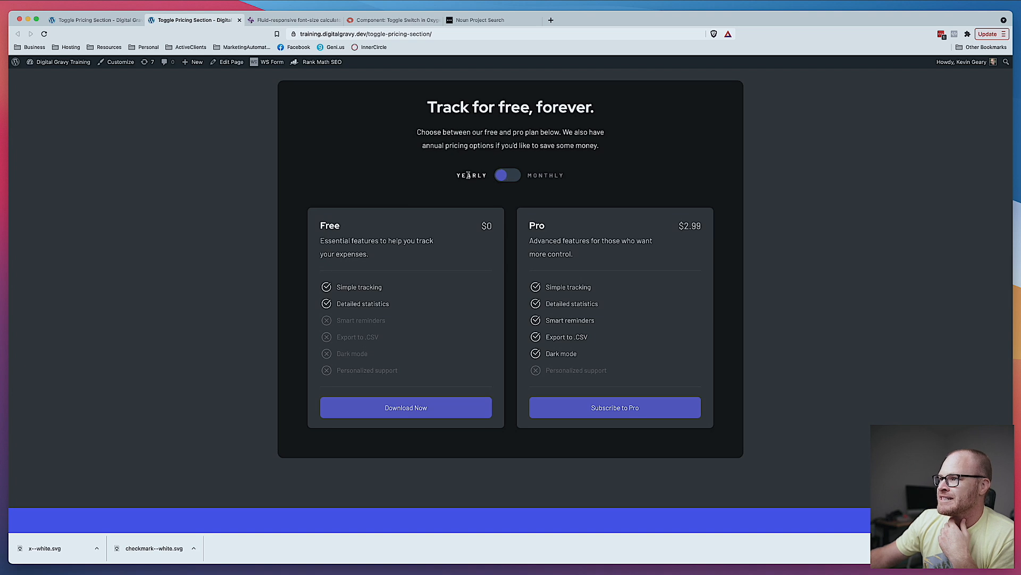
{"action": "left_click", "coordinate": [512, 176]}
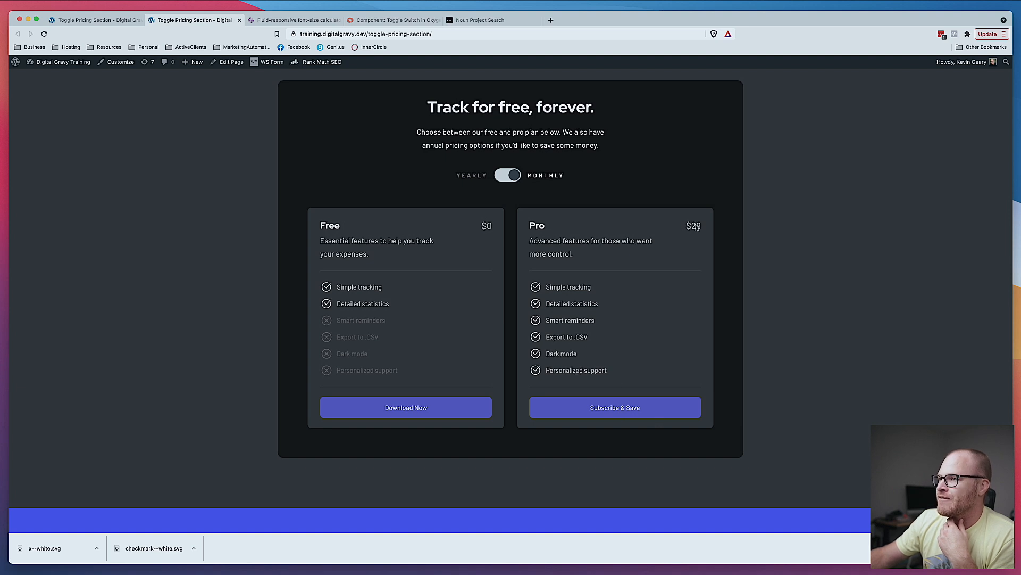
- Swap the toggle labels so the left reads Monthly and the right reads yearly, then save
{"action": "left_click", "coordinate": [109, 22]}
{"action": "scroll", "coordinate": [424, 227], "scroll_direction": "up", "scroll_amount": 5}
{"action": "left_click", "coordinate": [468, 202]}
{"action": "double_click", "coordinate": [466, 199]}
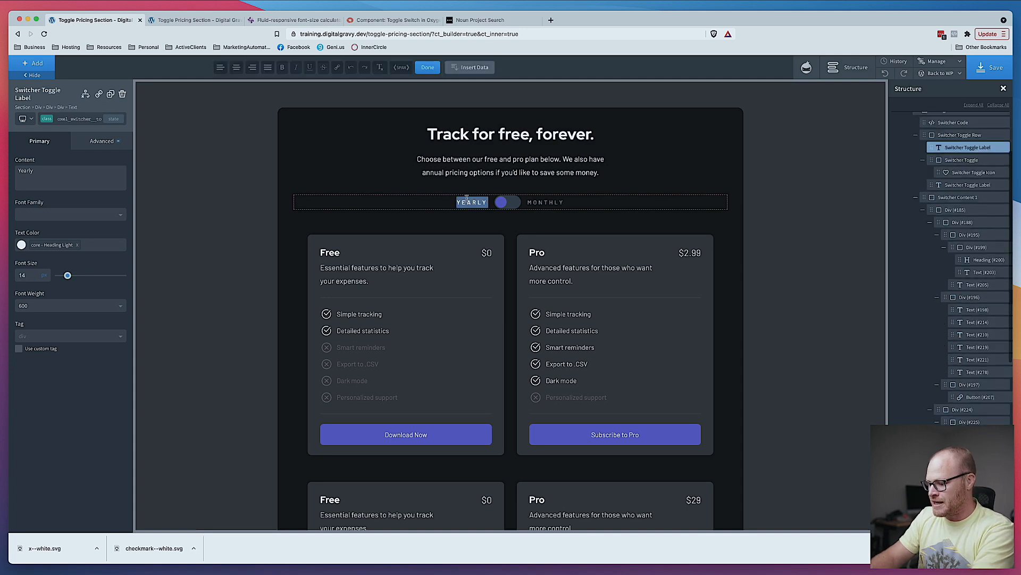
{"action": "type", "text": "Monthly"}
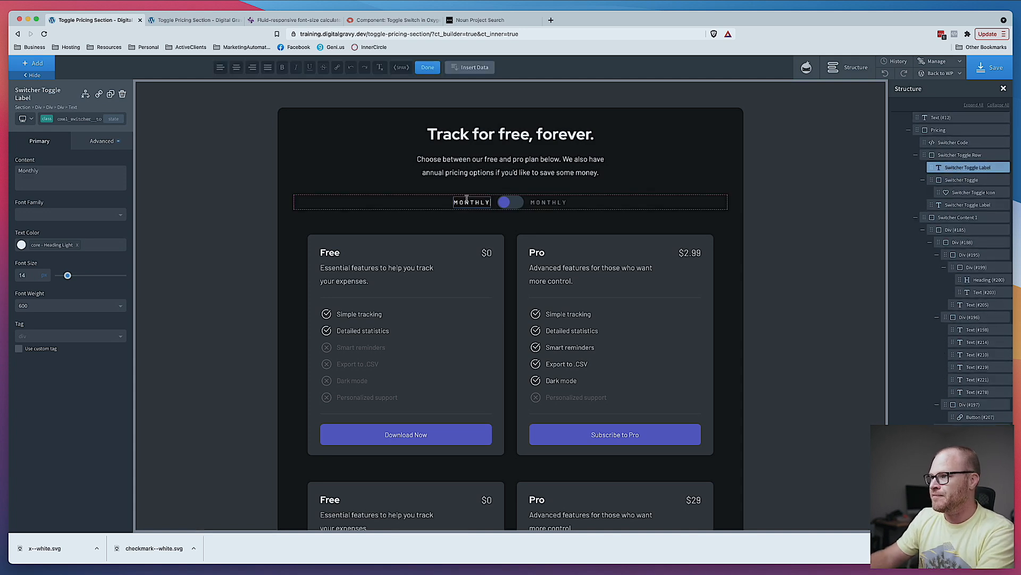
{"action": "left_click", "coordinate": [552, 205]}
{"action": "type", "text": "yearly"}
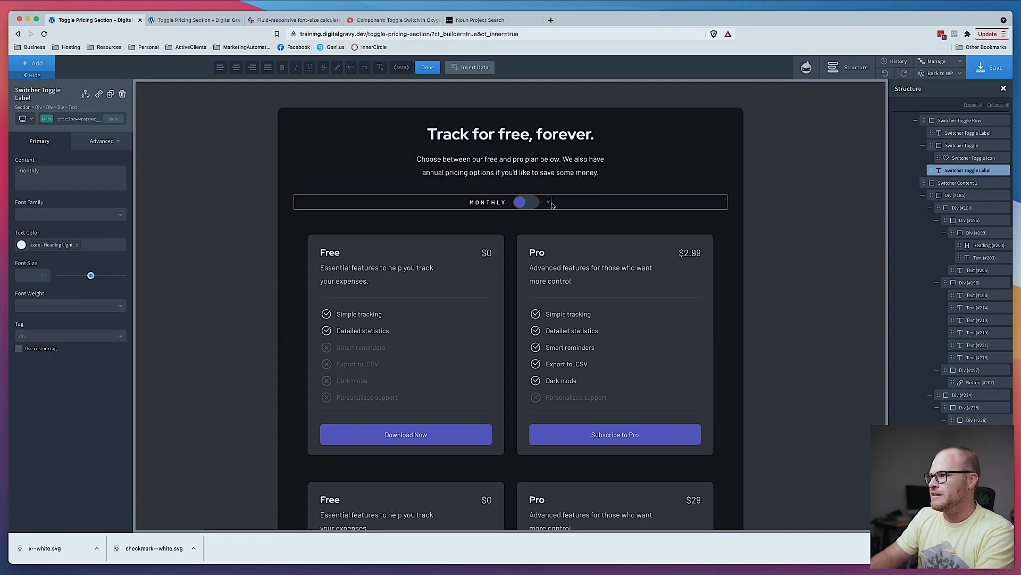
{"action": "left_click", "coordinate": [980, 76]}
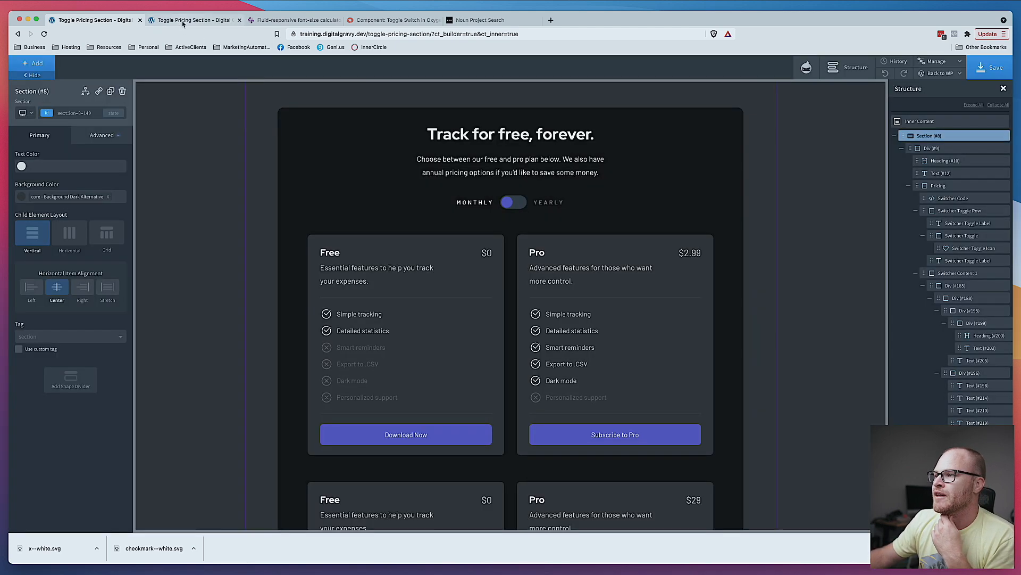
- Reload the live page, then preview the pricing section in the builder at the smaller device breakpoints
{"action": "left_click", "coordinate": [183, 21]}
{"action": "key", "text": "super+r"}
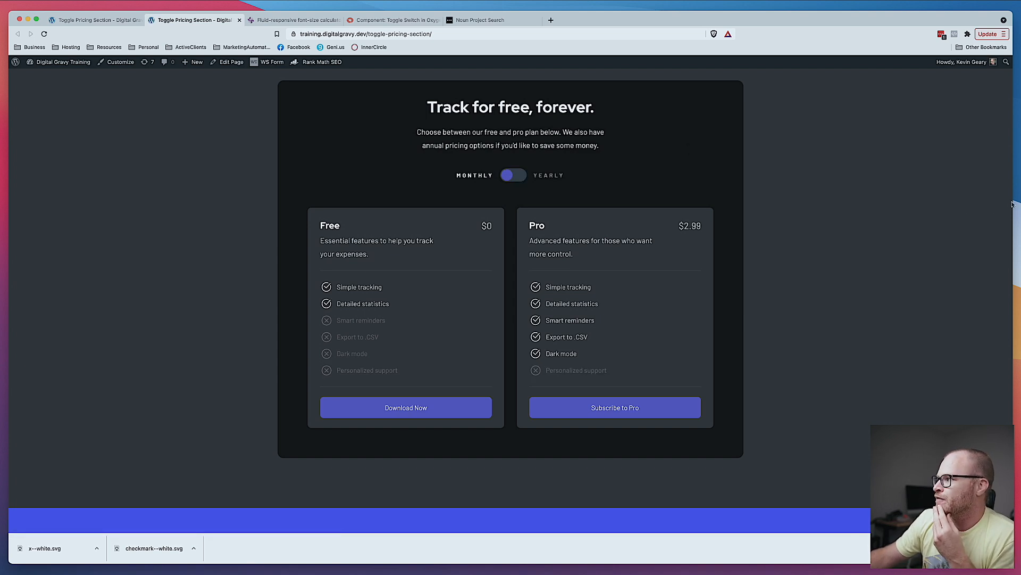
{"action": "left_click", "coordinate": [96, 22]}
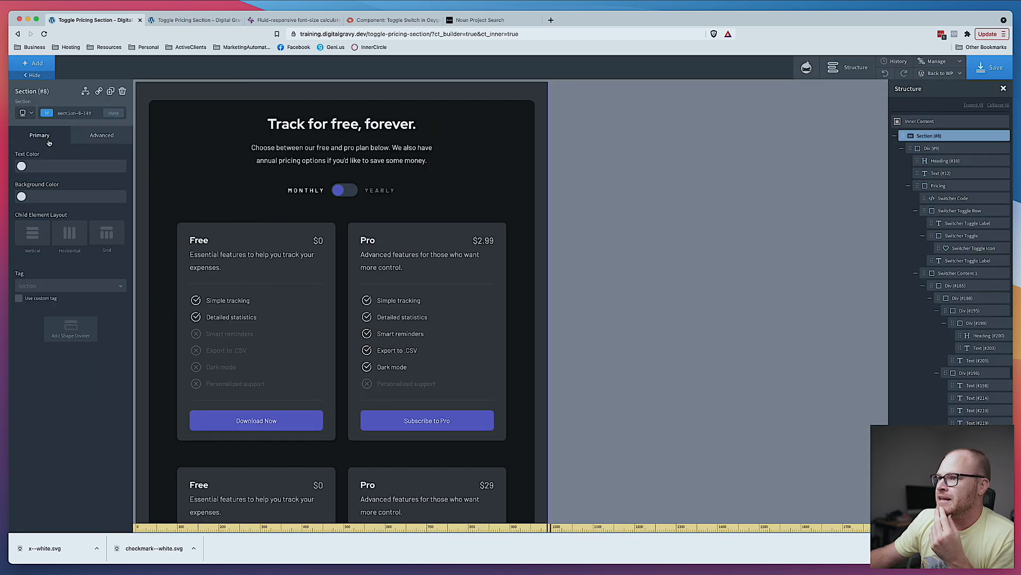
{"action": "scroll", "coordinate": [293, 209], "scroll_direction": "down", "scroll_amount": 5}
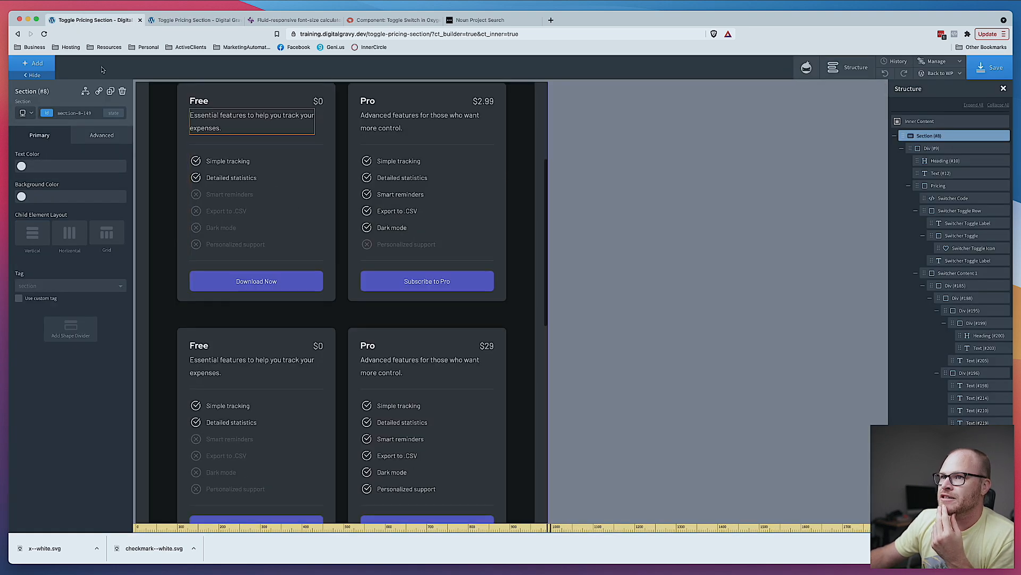
{"action": "left_click", "coordinate": [31, 113]}
{"action": "left_click", "coordinate": [33, 150]}
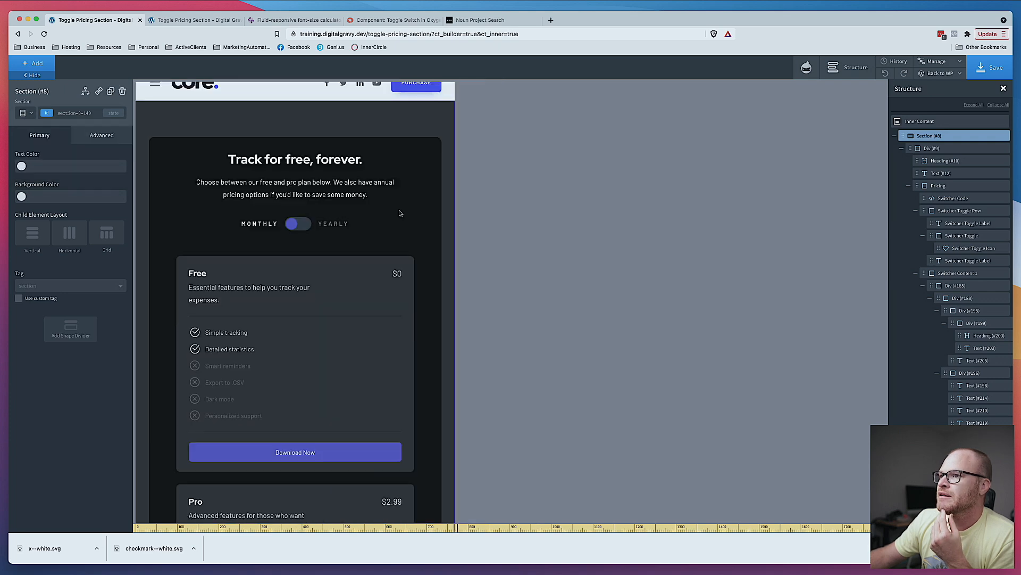
{"action": "scroll", "coordinate": [399, 210], "scroll_direction": "down", "scroll_amount": 7}
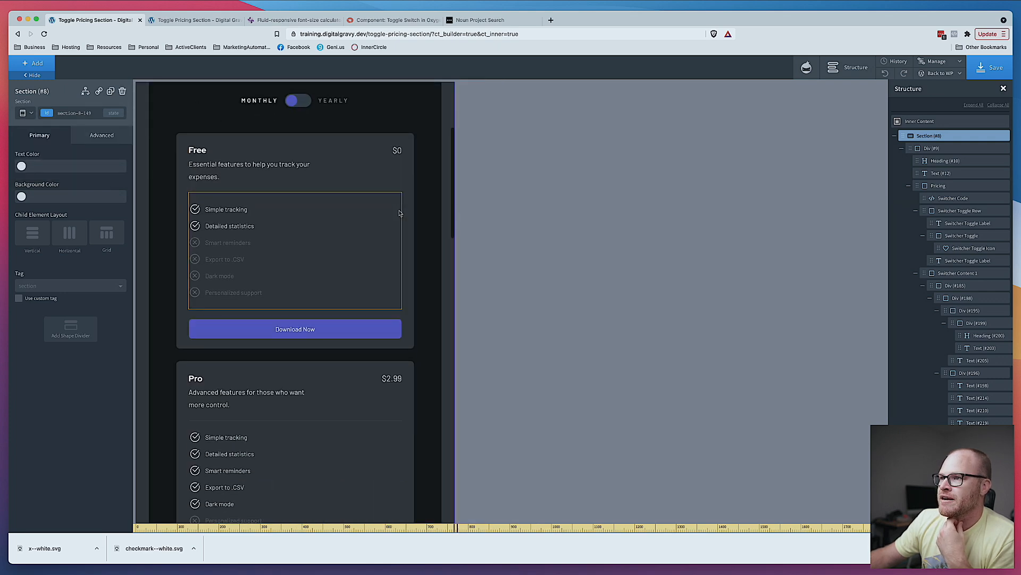
{"action": "scroll", "coordinate": [400, 213], "scroll_direction": "down", "scroll_amount": 4}
{"action": "left_click", "coordinate": [31, 113]}
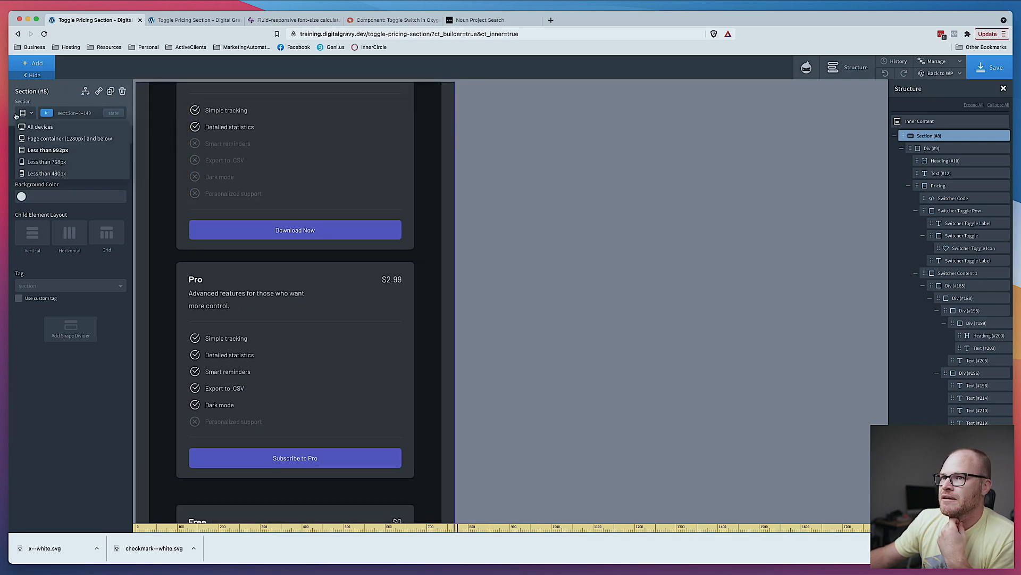
{"action": "left_click", "coordinate": [33, 151]}
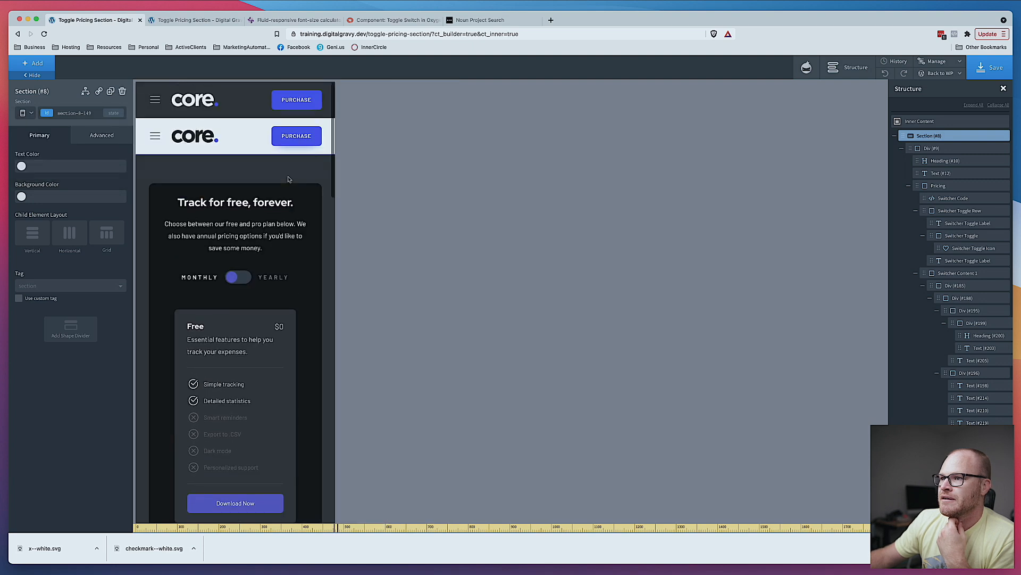
{"action": "scroll", "coordinate": [288, 177], "scroll_direction": "down", "scroll_amount": 4}
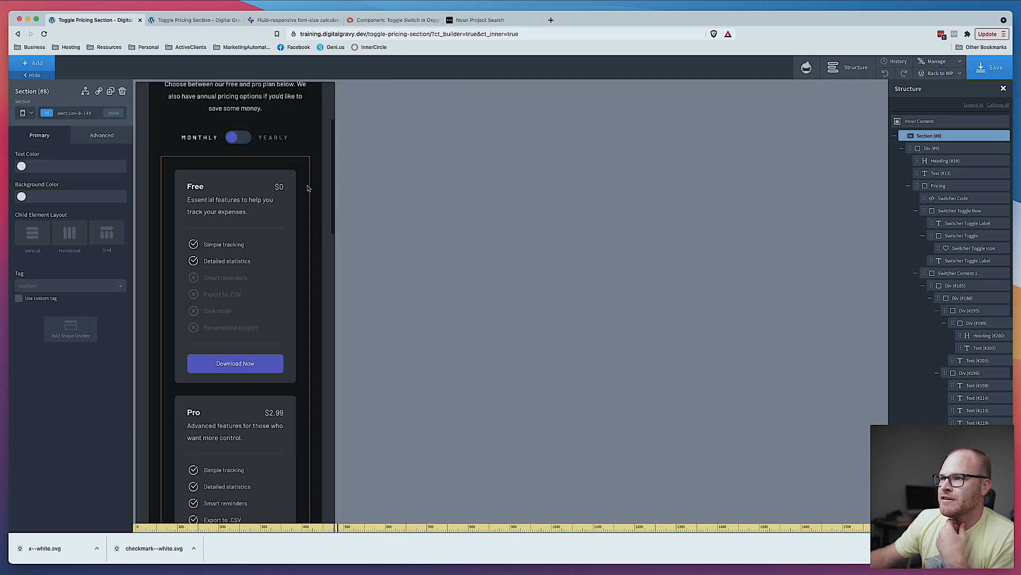
- Select the first switcher content container's class and set its padding to 0 on all sides at the mobile breakpoint
{"action": "left_click", "coordinate": [307, 187]}
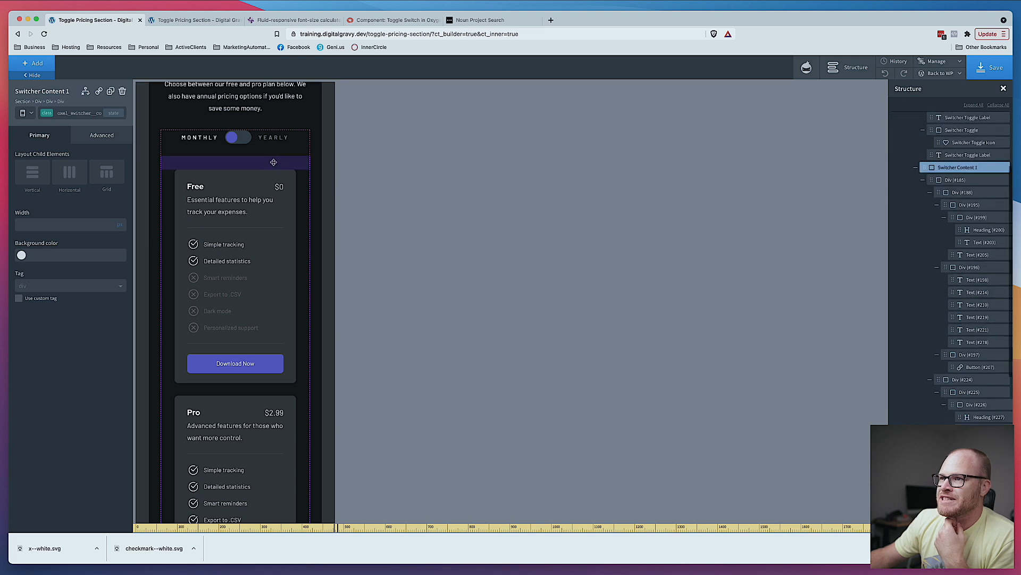
{"action": "left_click", "coordinate": [79, 113]}
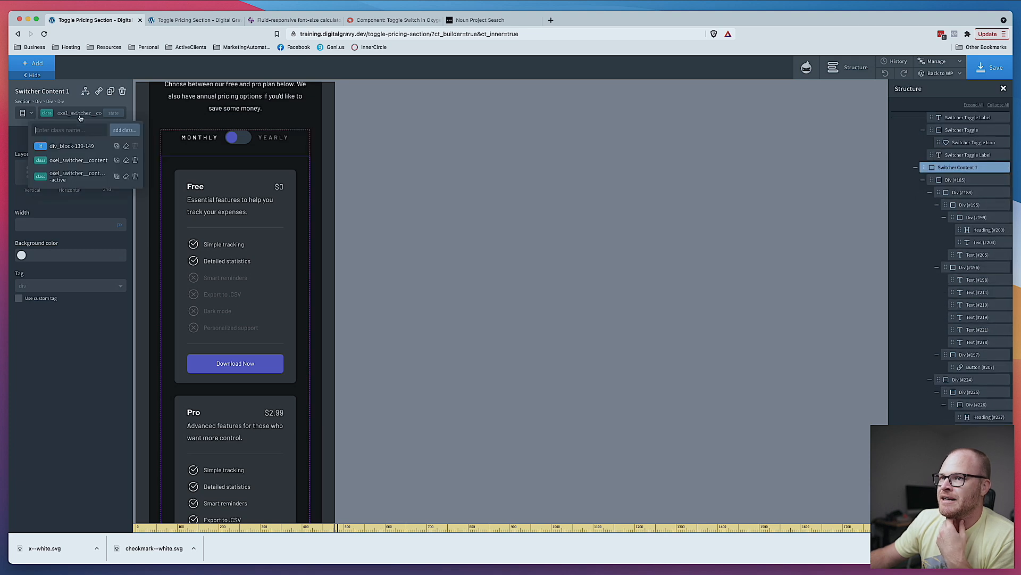
{"action": "left_click", "coordinate": [84, 160]}
{"action": "left_click", "coordinate": [99, 136]}
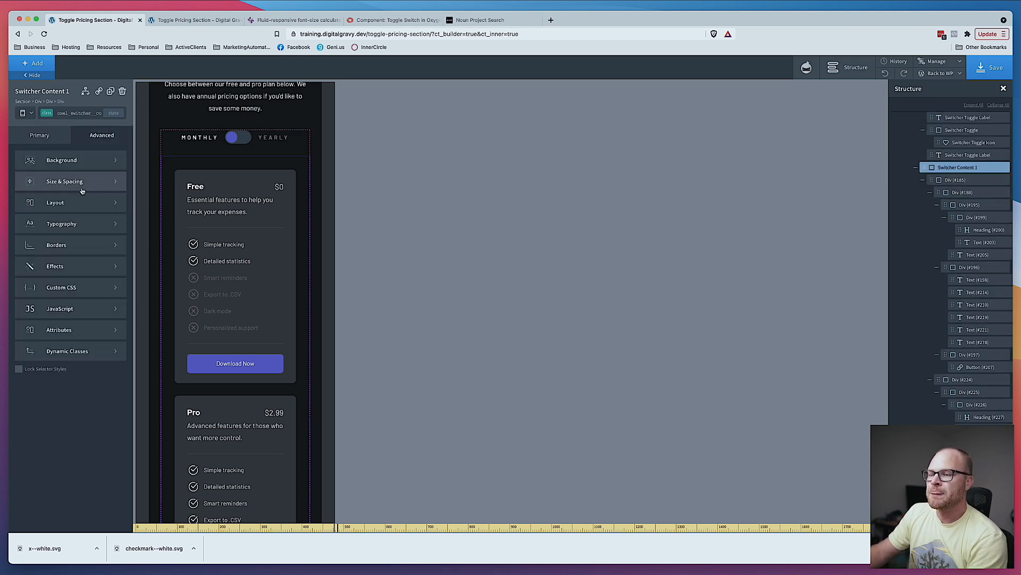
{"action": "left_click", "coordinate": [87, 116]}
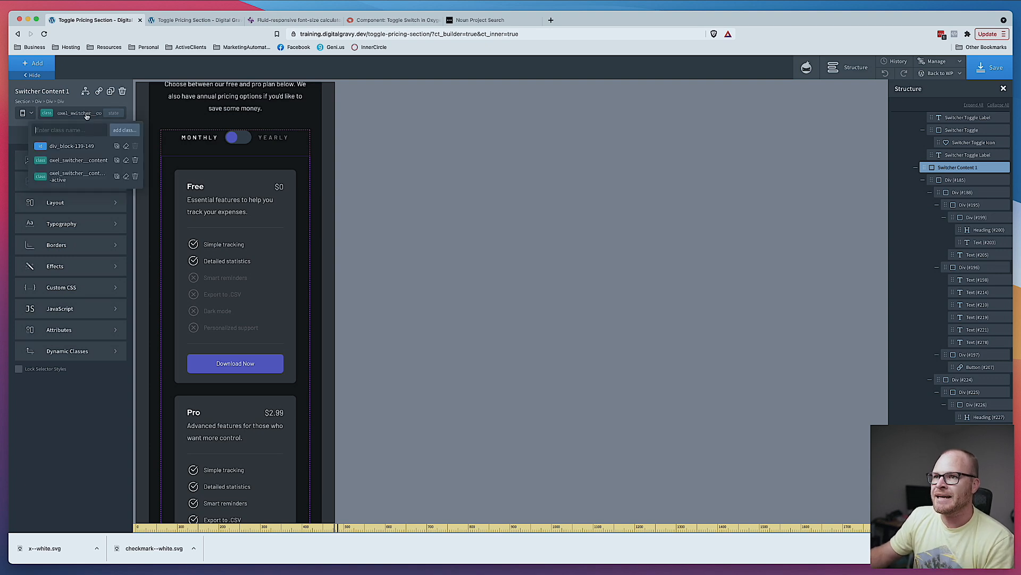
{"action": "left_click", "coordinate": [90, 177]}
{"action": "left_click", "coordinate": [90, 181]}
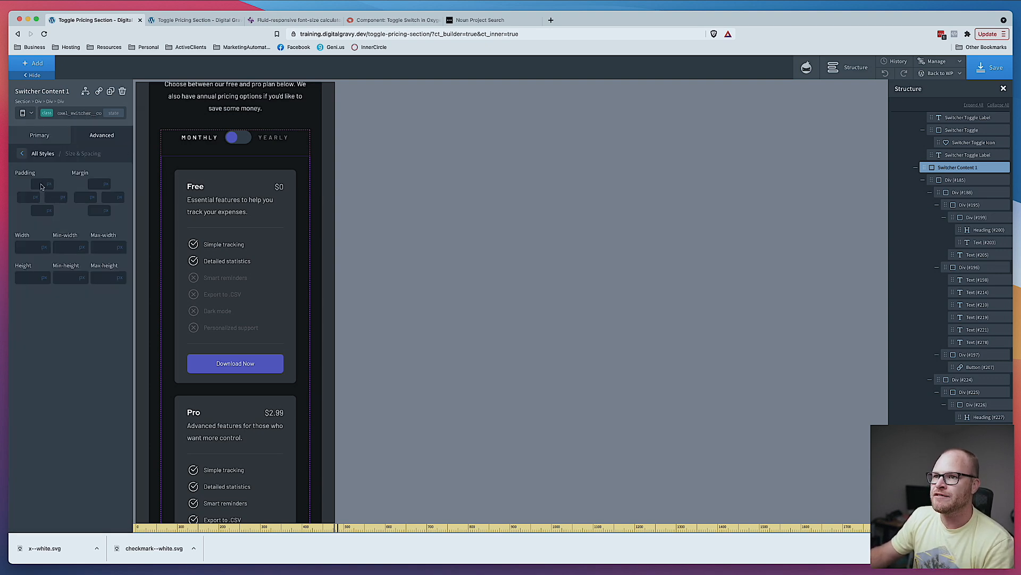
{"action": "left_click", "coordinate": [41, 183]}
{"action": "type", "text": "0"}
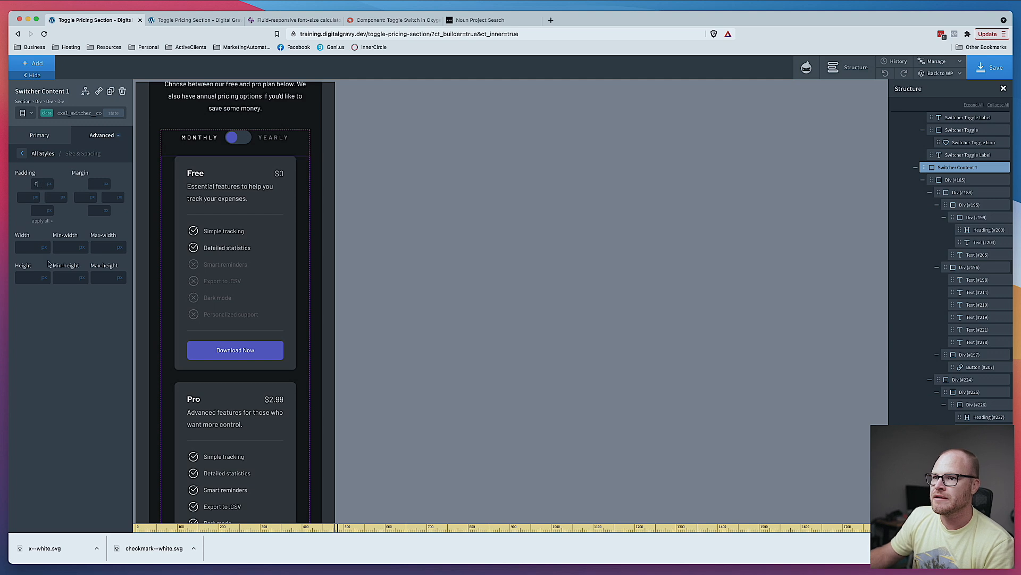
{"action": "left_click", "coordinate": [49, 224]}
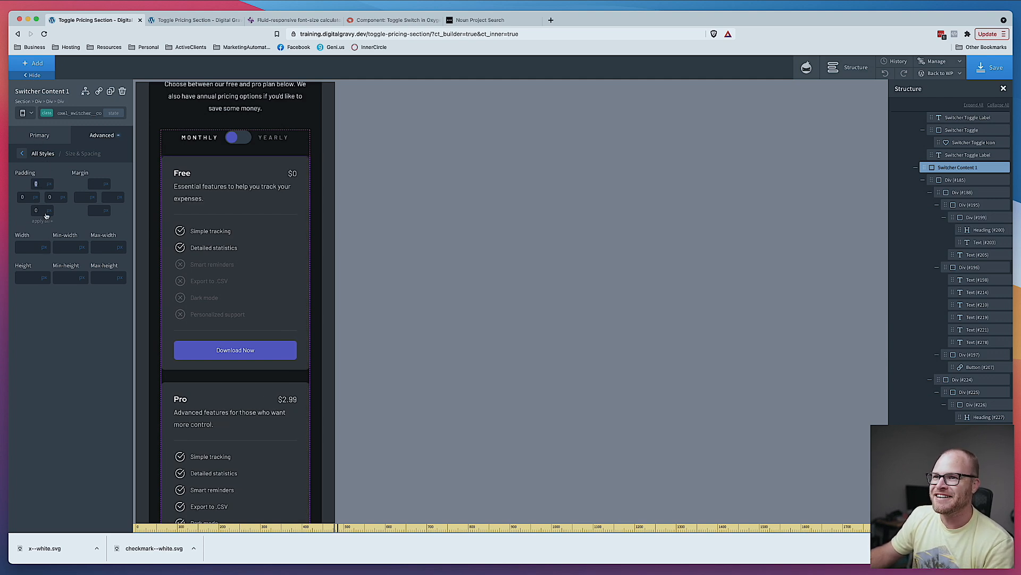
{"action": "left_click", "coordinate": [51, 221]}
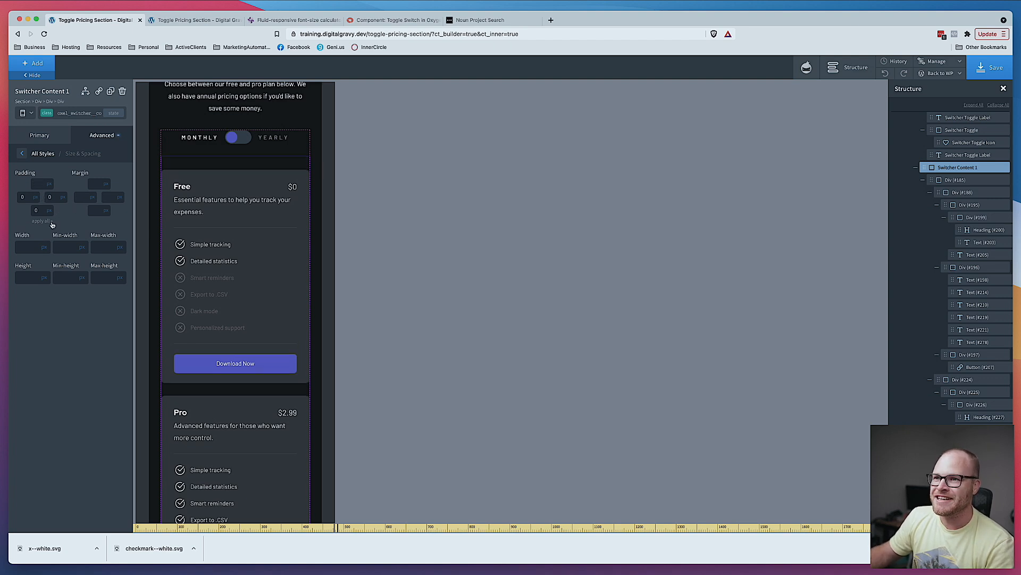
- Set the switcher content's padding to 0 on all sides for all devices, then save the page
{"action": "left_click", "coordinate": [24, 113]}
{"action": "left_click", "coordinate": [29, 125]}
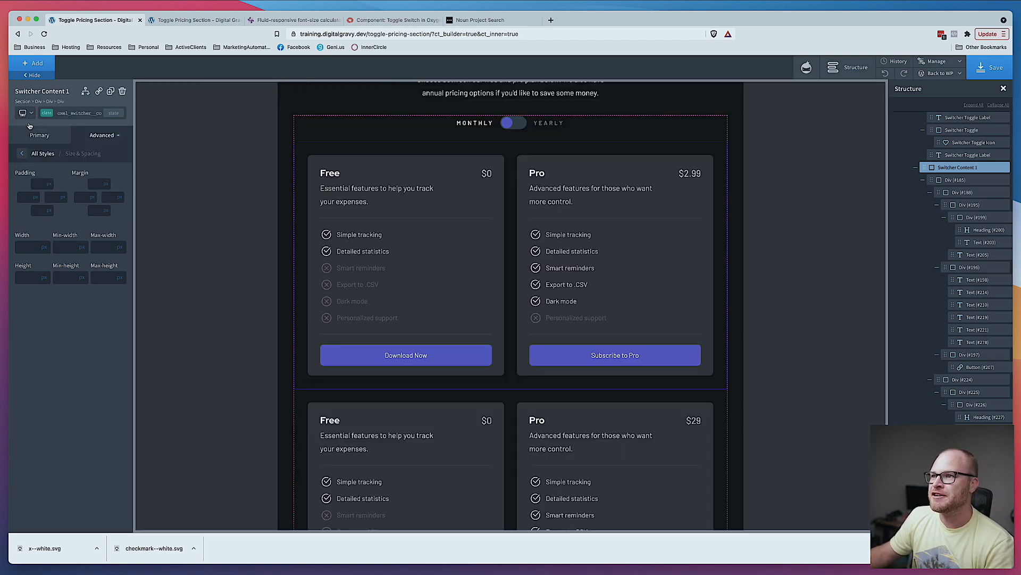
{"action": "left_click", "coordinate": [41, 182]}
{"action": "type", "text": "0"}
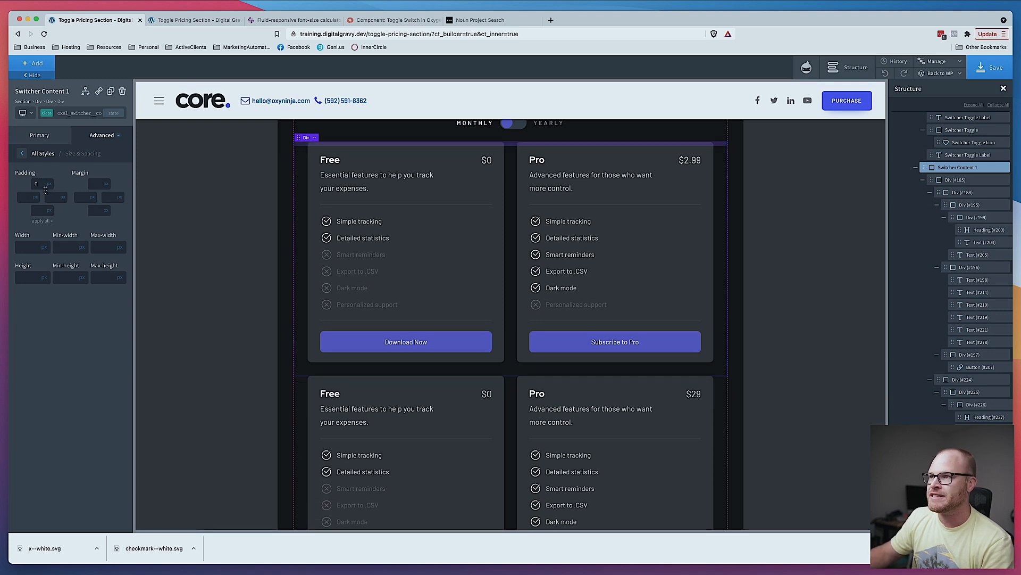
{"action": "left_click", "coordinate": [53, 222]}
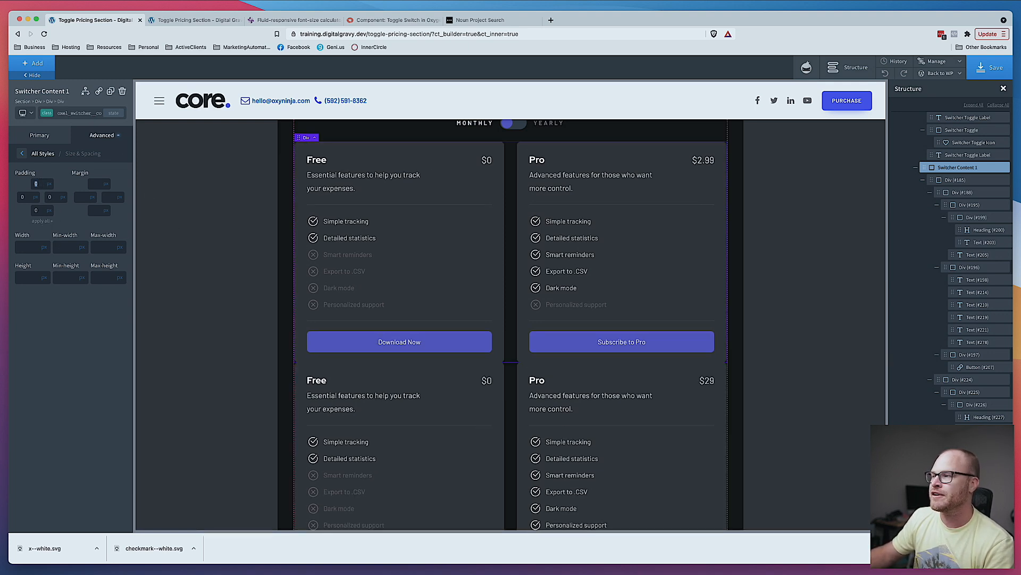
{"action": "scroll", "coordinate": [662, 256], "scroll_direction": "up", "scroll_amount": 4}
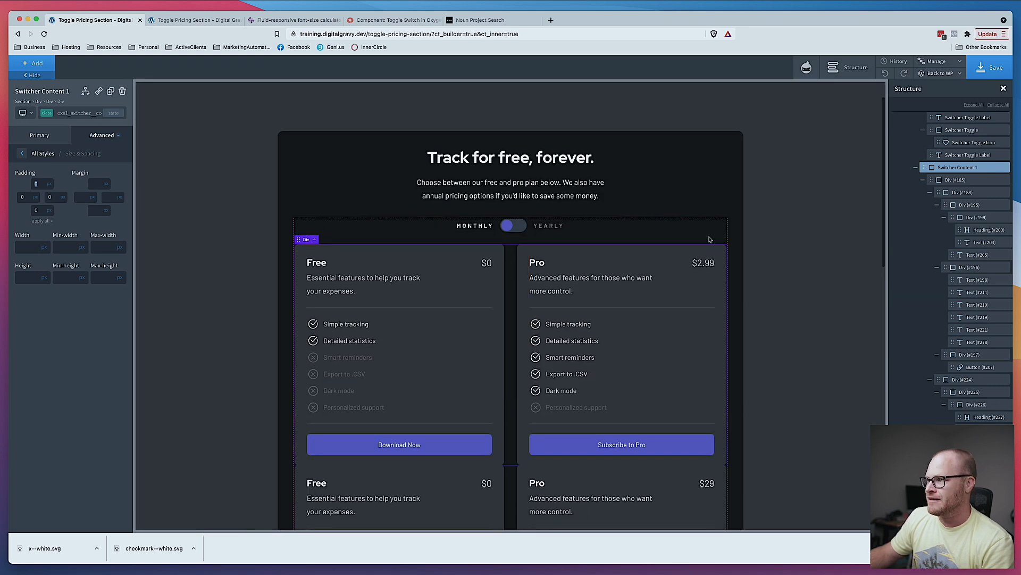
{"action": "left_click", "coordinate": [991, 67]}
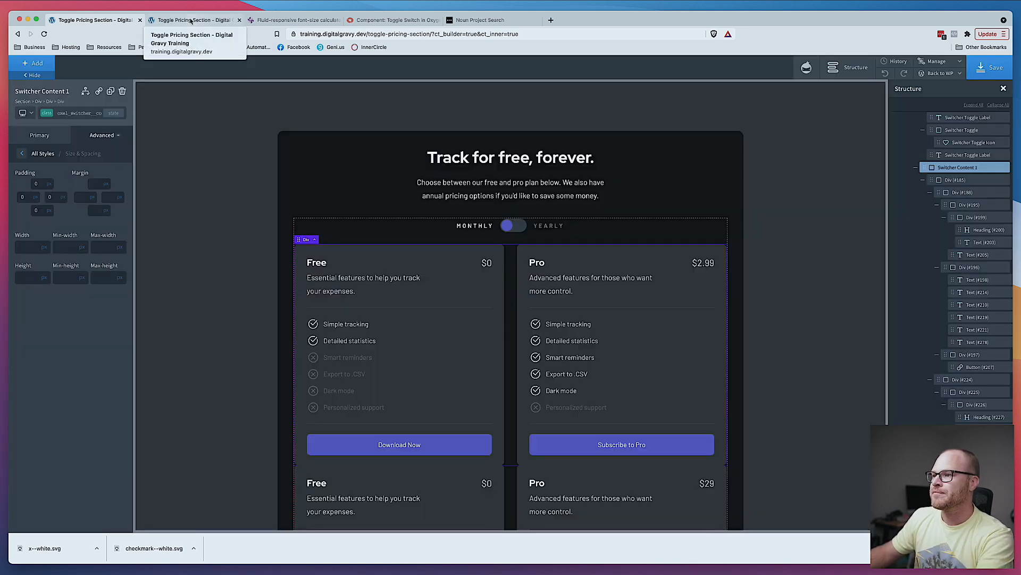
- Reload the live page to review the pricing section's spacing
{"action": "left_click", "coordinate": [192, 20]}
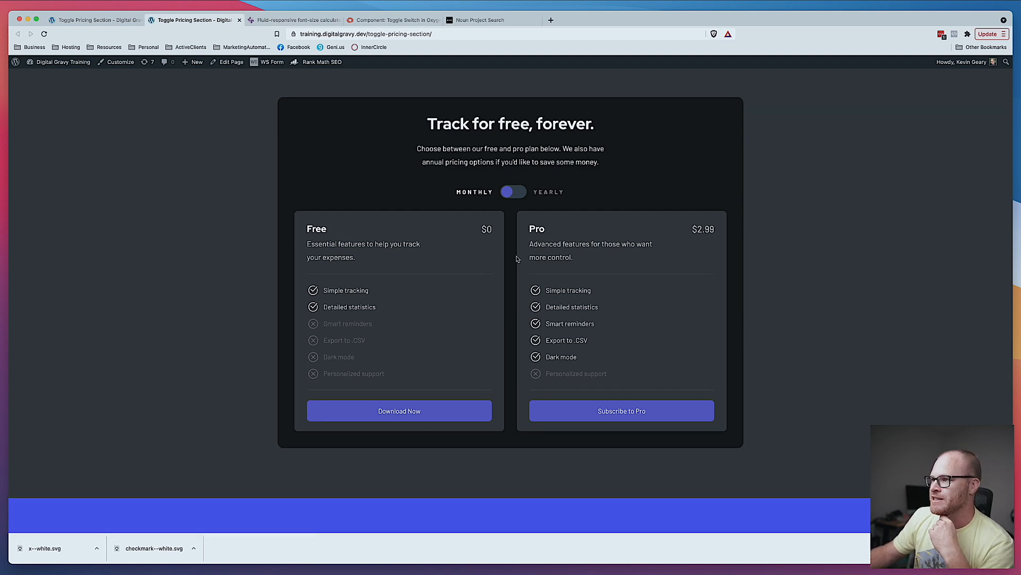
{"action": "scroll", "coordinate": [590, 323], "scroll_direction": "down", "scroll_amount": 2}
{"action": "scroll", "coordinate": [586, 330], "scroll_direction": "up", "scroll_amount": 2}
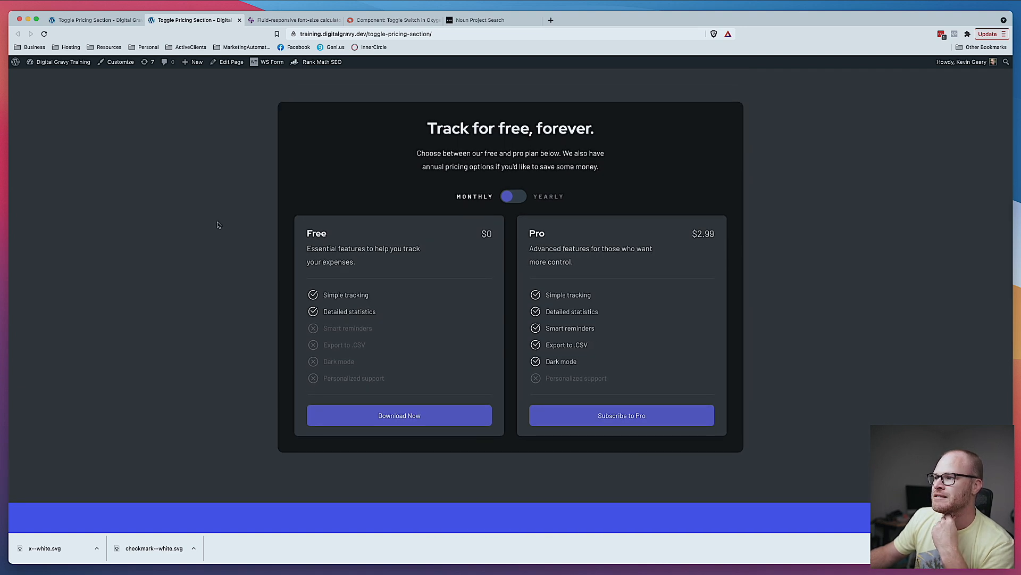
{"action": "left_click", "coordinate": [101, 19]}
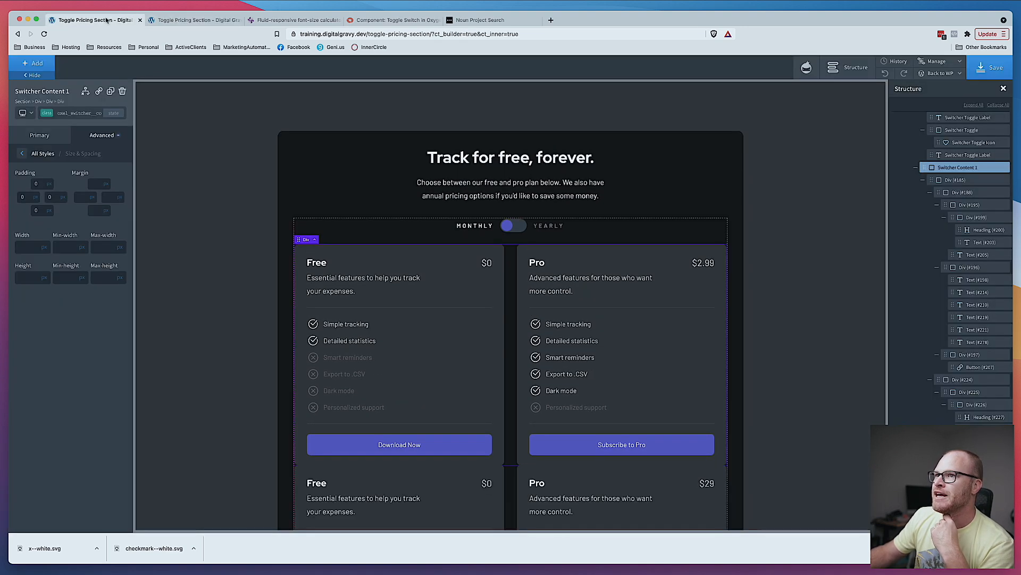
- Edit the pricing wrapper's max-width under Size & Spacing, then save the page
{"action": "left_click", "coordinate": [696, 155]}
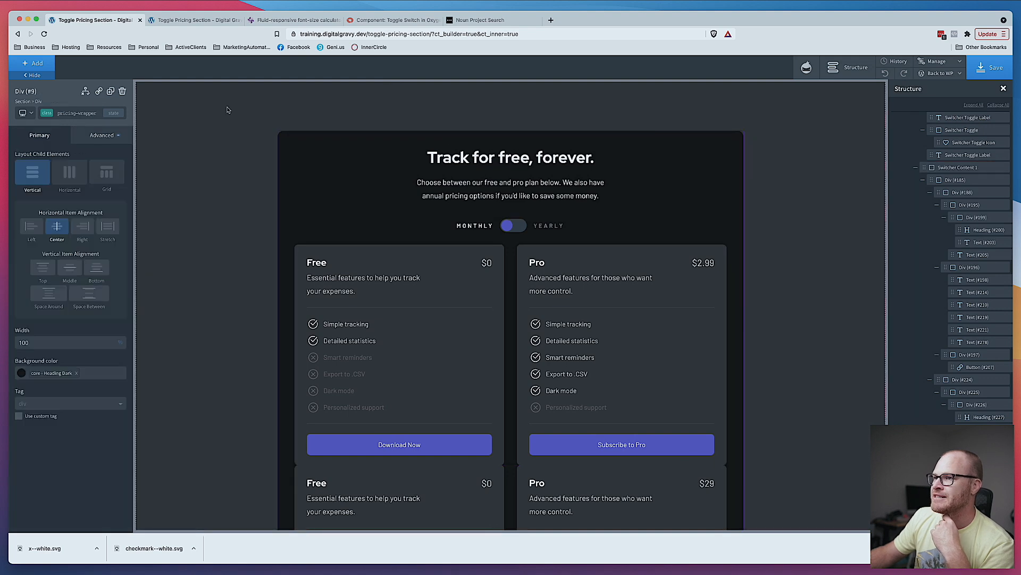
{"action": "left_click", "coordinate": [98, 137]}
{"action": "left_click", "coordinate": [64, 182]}
{"action": "double_click", "coordinate": [109, 247]}
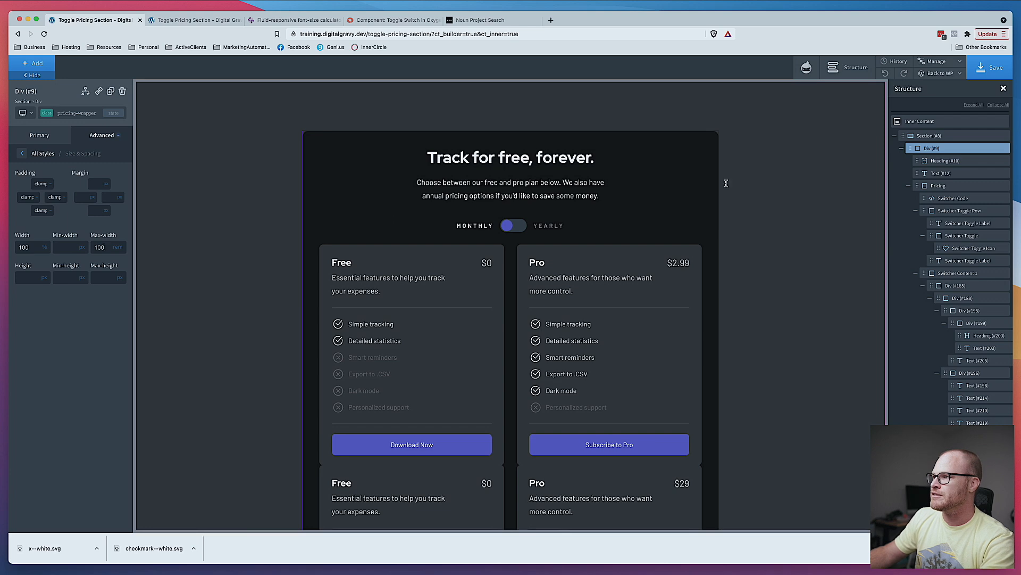
{"action": "left_click", "coordinate": [990, 67]}
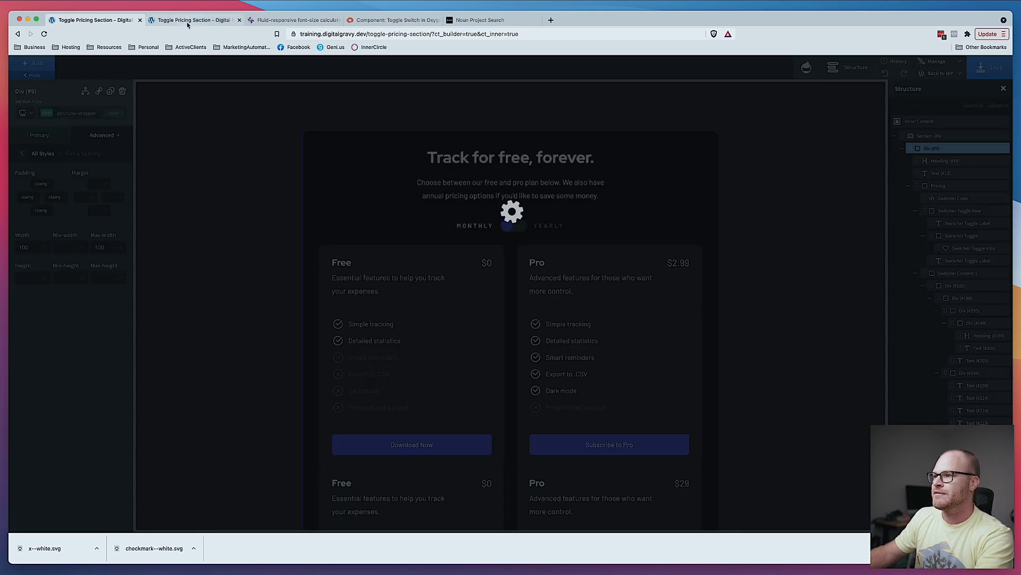
- Reload the live page and switch the pricing toggle between monthly and yearly plans
{"action": "left_click", "coordinate": [187, 22]}
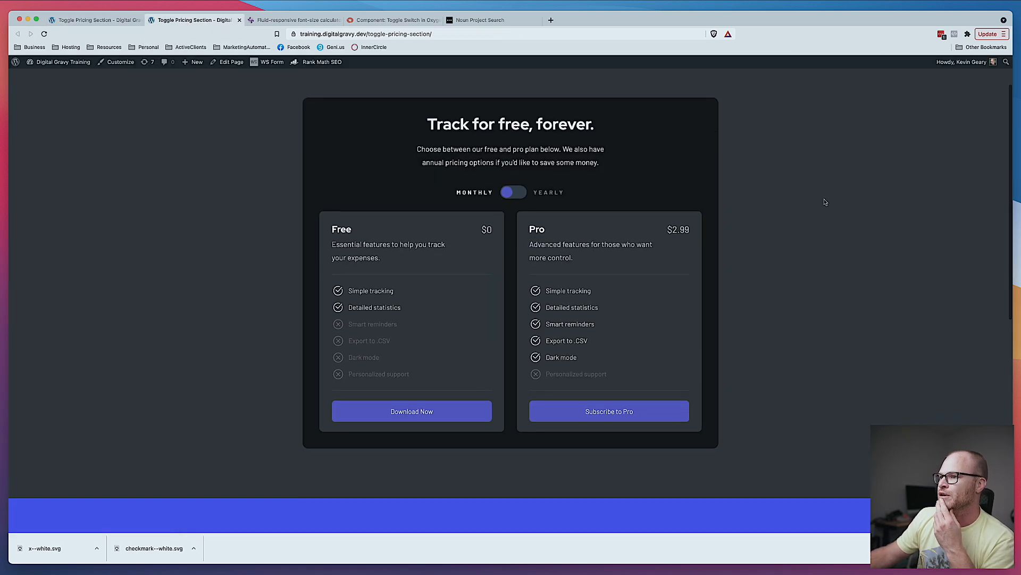
{"action": "left_click", "coordinate": [514, 193]}
{"action": "left_click", "coordinate": [517, 193]}
{"action": "left_click", "coordinate": [515, 193]}
{"action": "left_click", "coordinate": [515, 192]}
{"action": "left_click", "coordinate": [515, 186]}
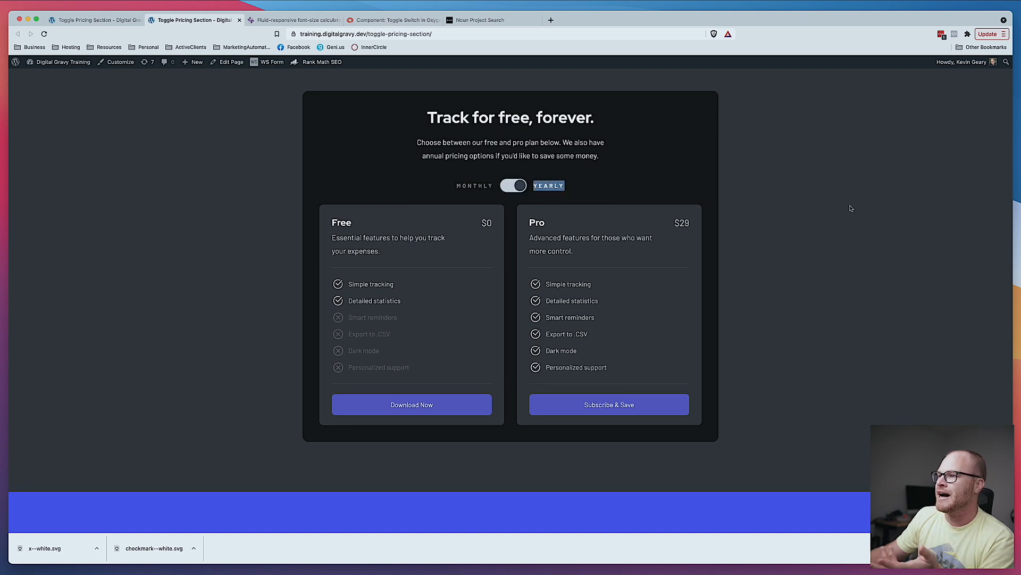
{"action": "scroll", "coordinate": [850, 209], "scroll_direction": "up", "scroll_amount": 2}
{"action": "scroll", "coordinate": [849, 210], "scroll_direction": "down", "scroll_amount": 3}
{"action": "scroll", "coordinate": [847, 210], "scroll_direction": "up", "scroll_amount": 1}
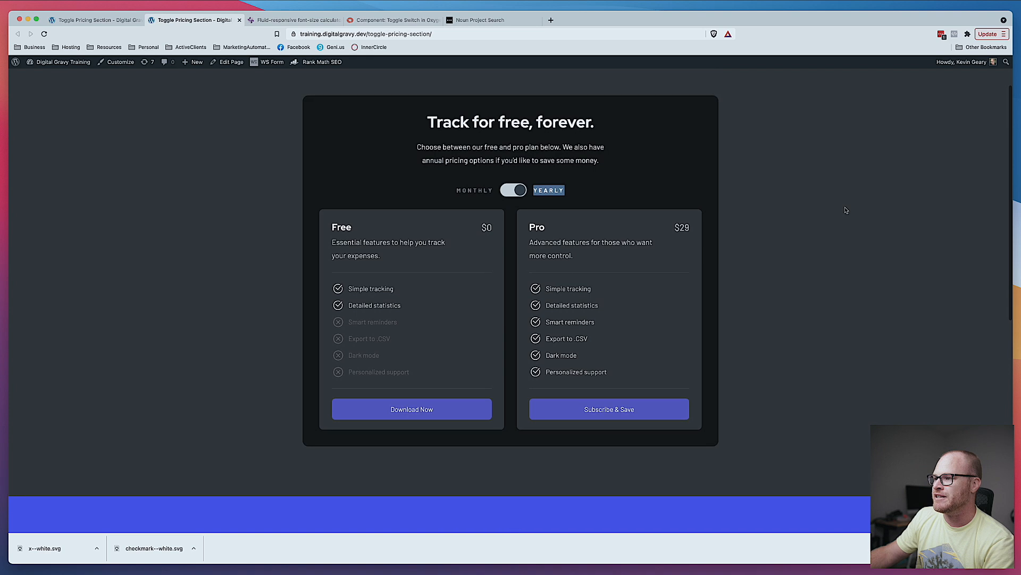
- Preview the pricing section in the builder at several smaller device breakpoints
{"action": "left_click", "coordinate": [62, 20]}
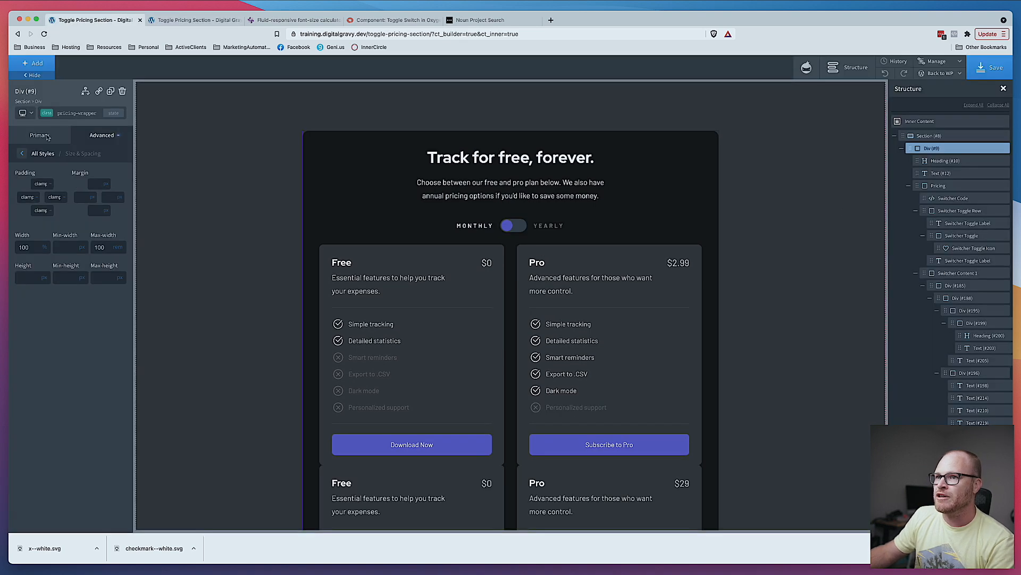
{"action": "left_click", "coordinate": [23, 113]}
{"action": "left_click", "coordinate": [54, 166]}
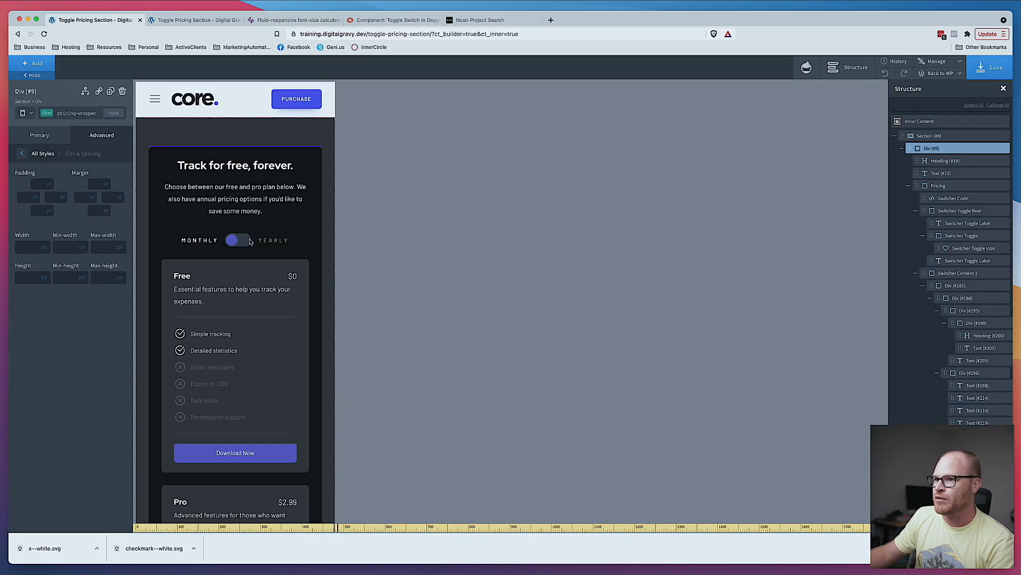
{"action": "scroll", "coordinate": [230, 239], "scroll_direction": "down", "scroll_amount": 5}
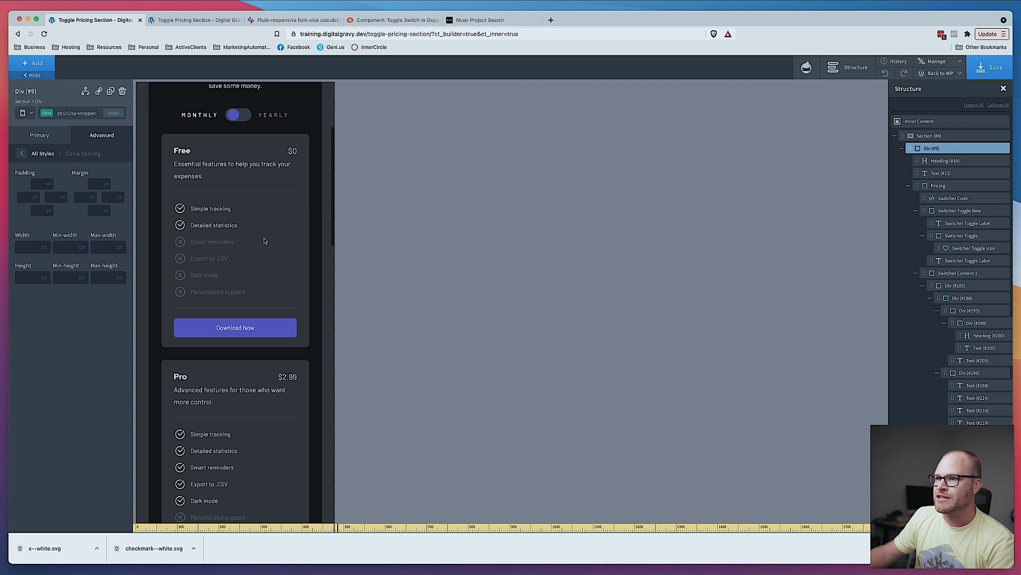
{"action": "scroll", "coordinate": [264, 241], "scroll_direction": "down", "scroll_amount": 10}
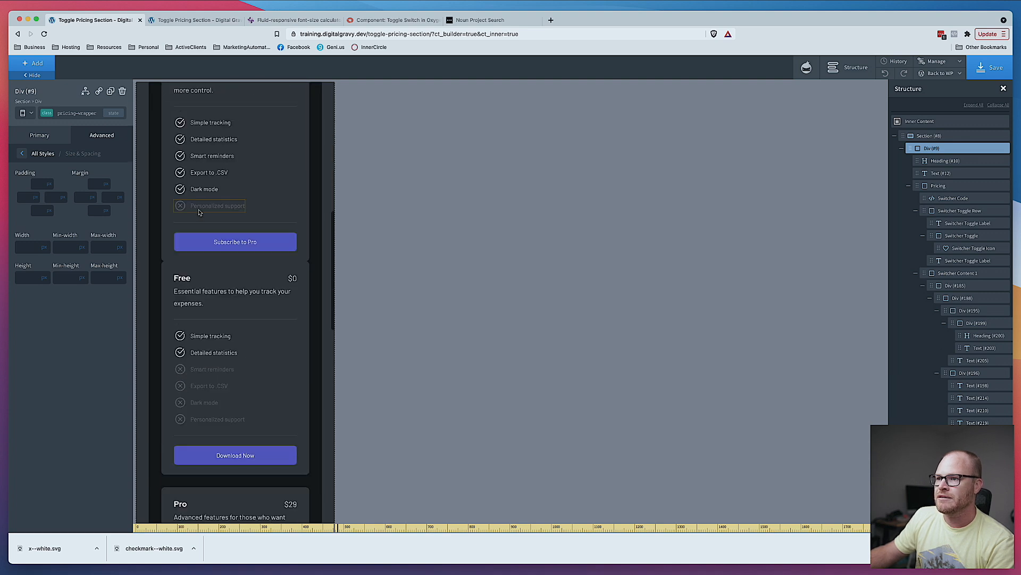
{"action": "scroll", "coordinate": [151, 187], "scroll_direction": "up", "scroll_amount": 10}
{"action": "left_click", "coordinate": [24, 113]}
{"action": "left_click", "coordinate": [50, 175]}
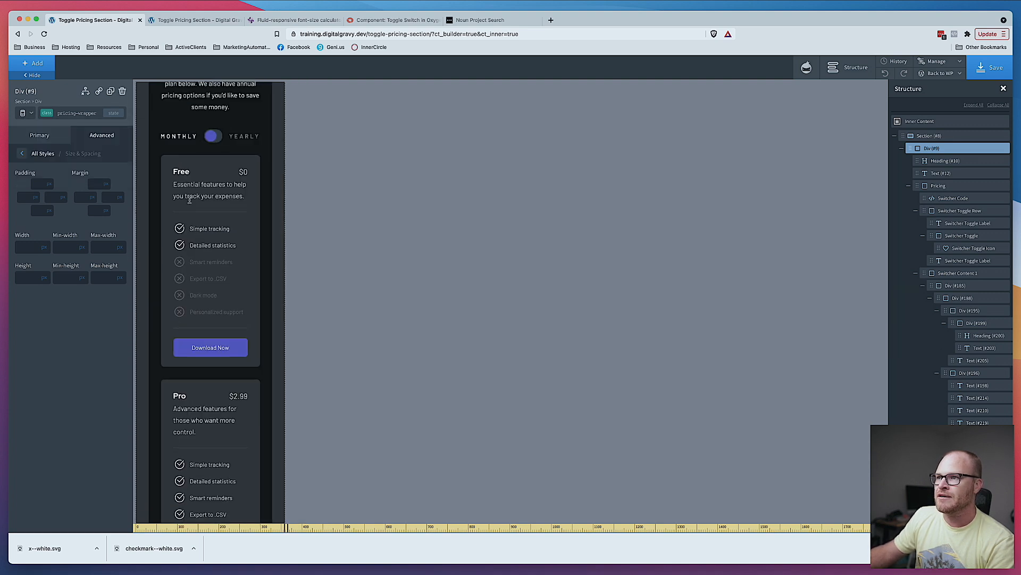
{"action": "scroll", "coordinate": [189, 200], "scroll_direction": "up", "scroll_amount": 4}
{"action": "scroll", "coordinate": [255, 280], "scroll_direction": "down", "scroll_amount": 3}
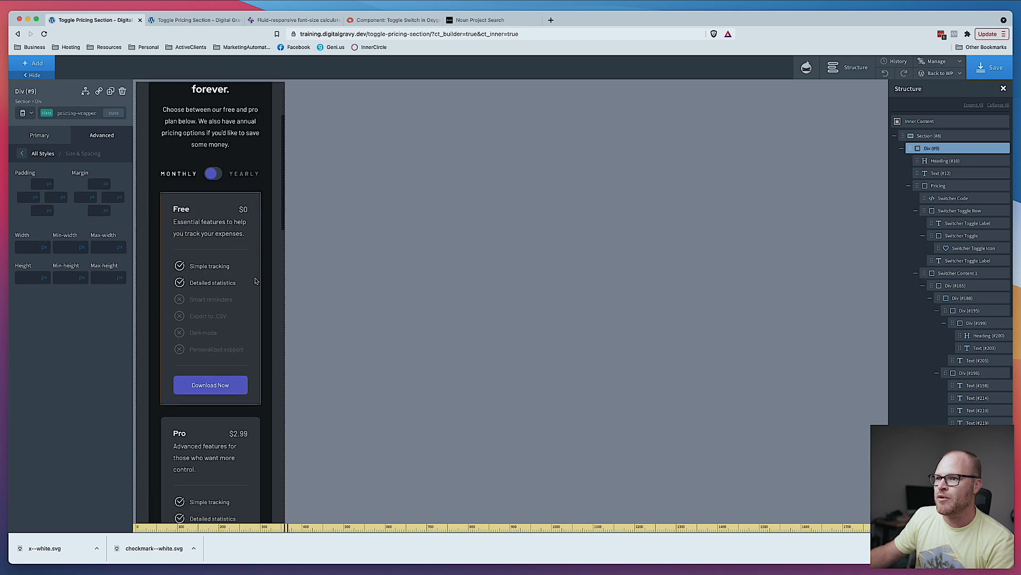
{"action": "scroll", "coordinate": [256, 281], "scroll_direction": "down", "scroll_amount": 4}
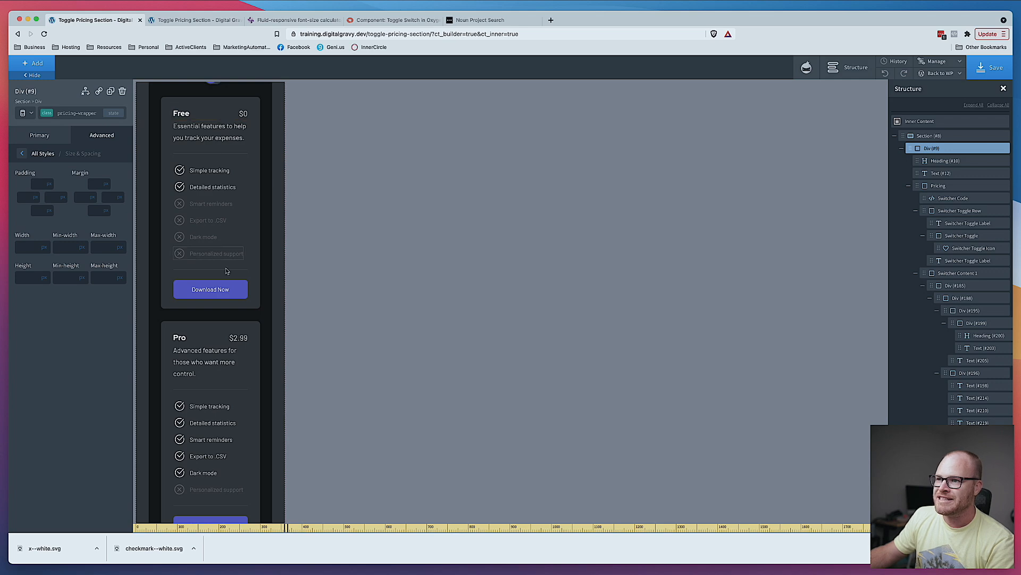
{"action": "left_click", "coordinate": [25, 113]}
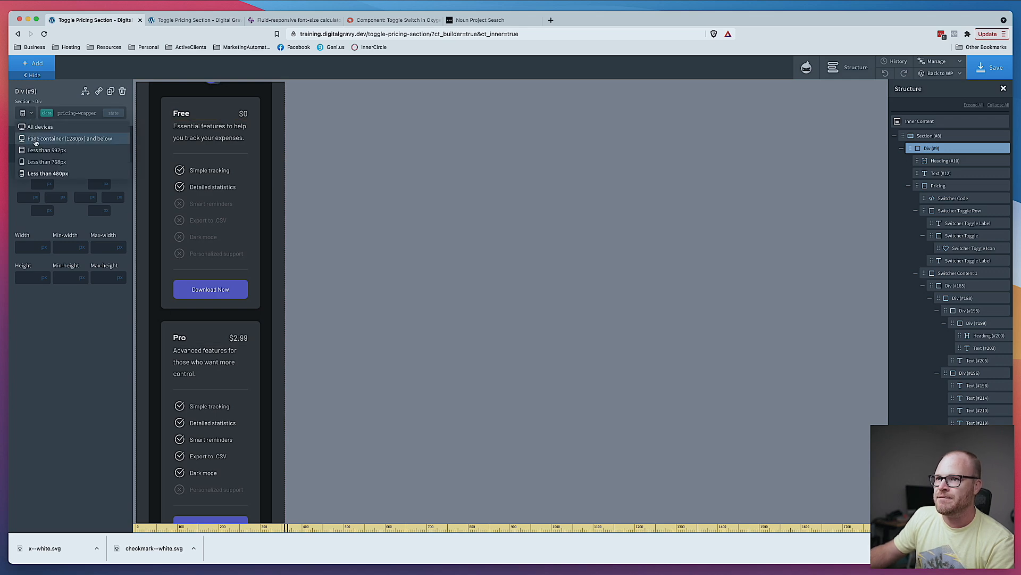
{"action": "left_click", "coordinate": [35, 140]}
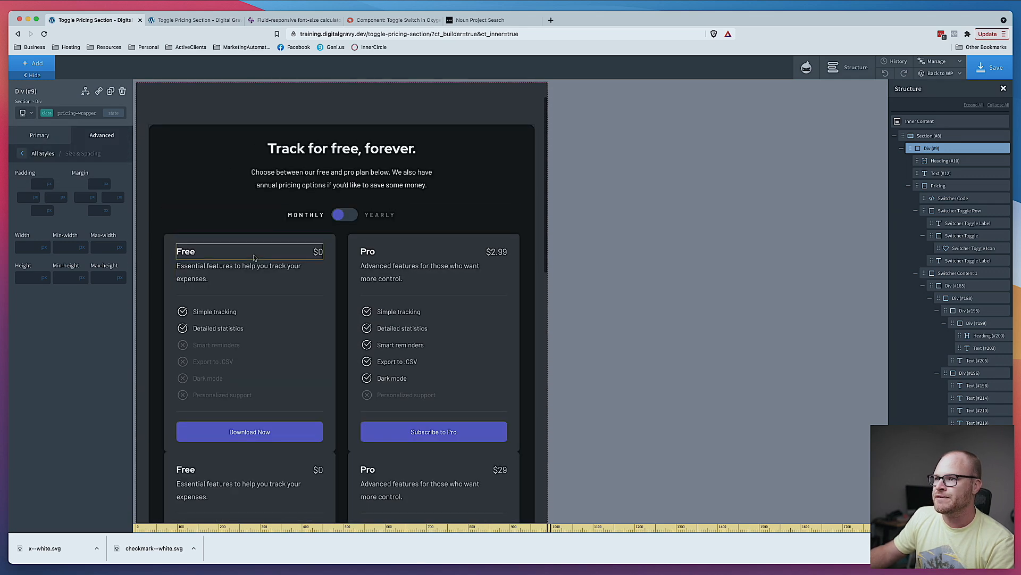
- Set the Free card's top section class bottom margin to 1 at this breakpoint and save the page
{"action": "left_click", "coordinate": [254, 257]}
{"action": "left_click", "coordinate": [80, 113]}
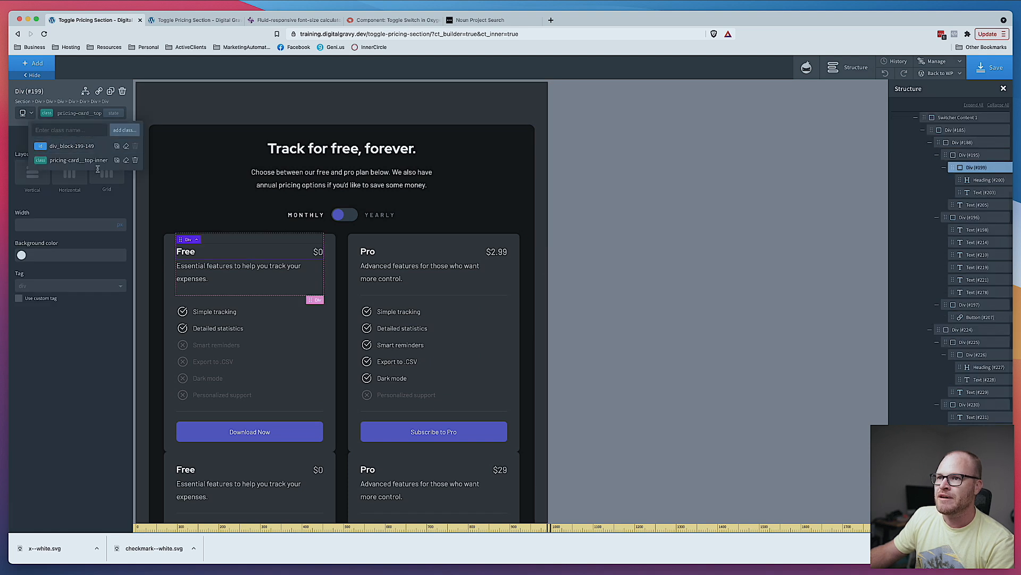
{"action": "left_click", "coordinate": [102, 135]}
{"action": "left_click", "coordinate": [73, 186]}
{"action": "left_click", "coordinate": [101, 212]}
{"action": "left_click", "coordinate": [94, 220]}
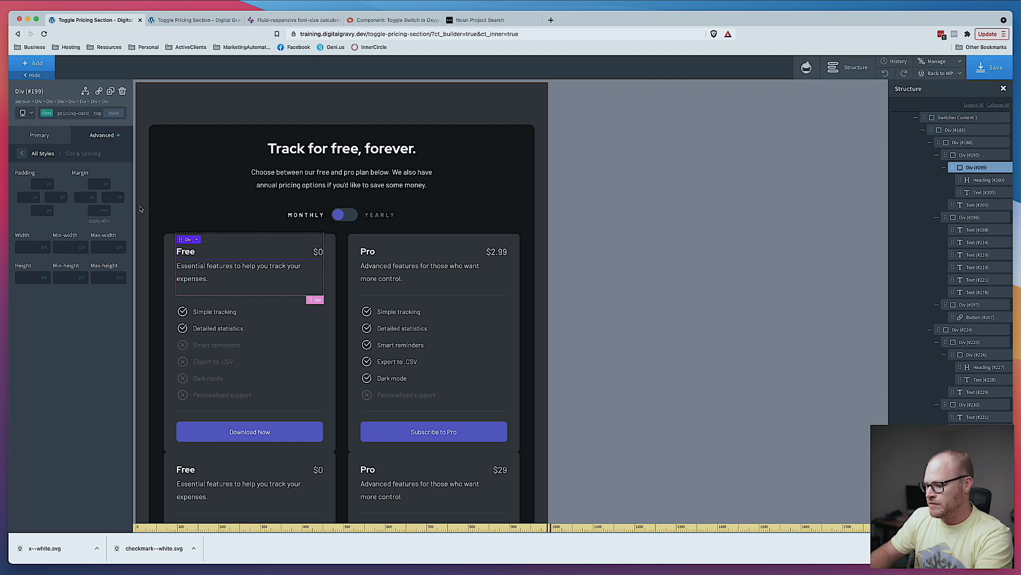
{"action": "type", "text": "1"}
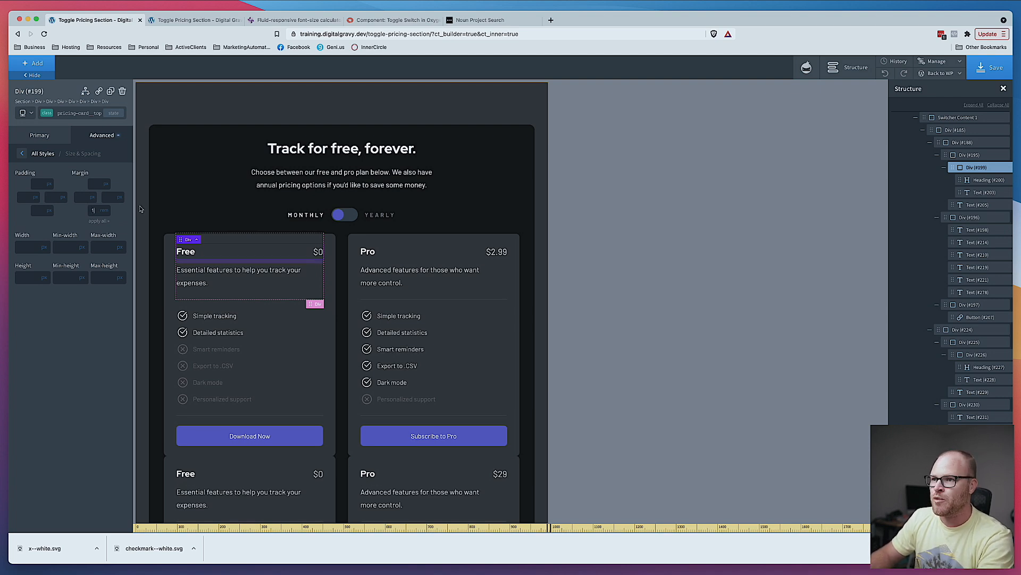
{"action": "left_click", "coordinate": [988, 65]}
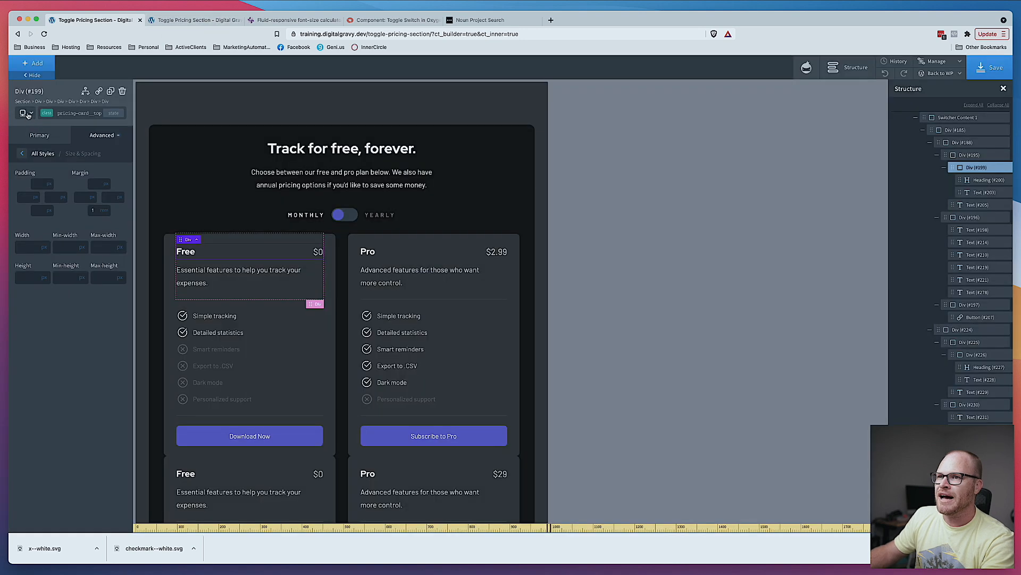
- At the all-devices breakpoint, edit the Free card top section's bottom margin and save the page
{"action": "left_click", "coordinate": [24, 113]}
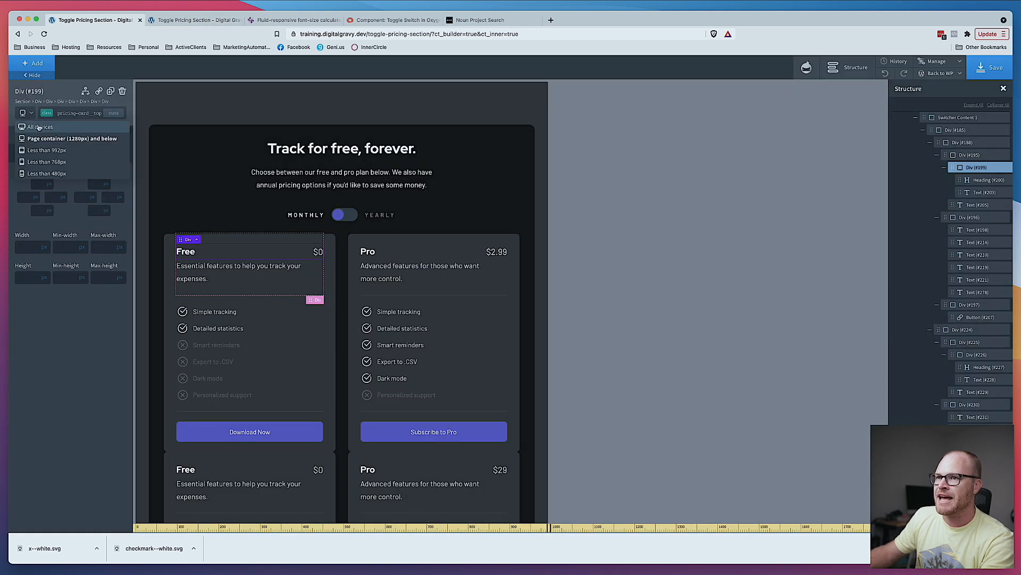
{"action": "left_click", "coordinate": [38, 127]}
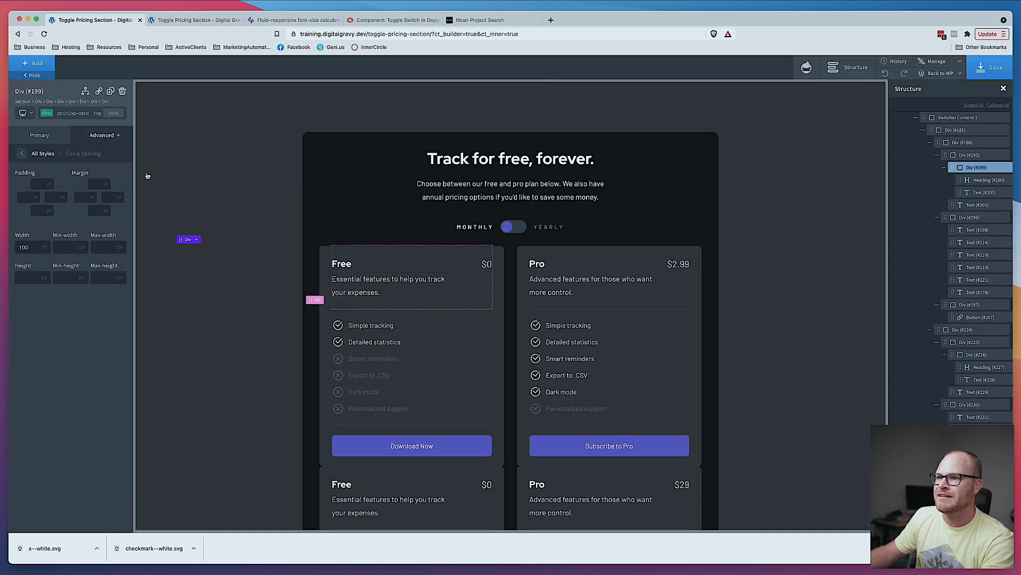
{"action": "left_click", "coordinate": [94, 212]}
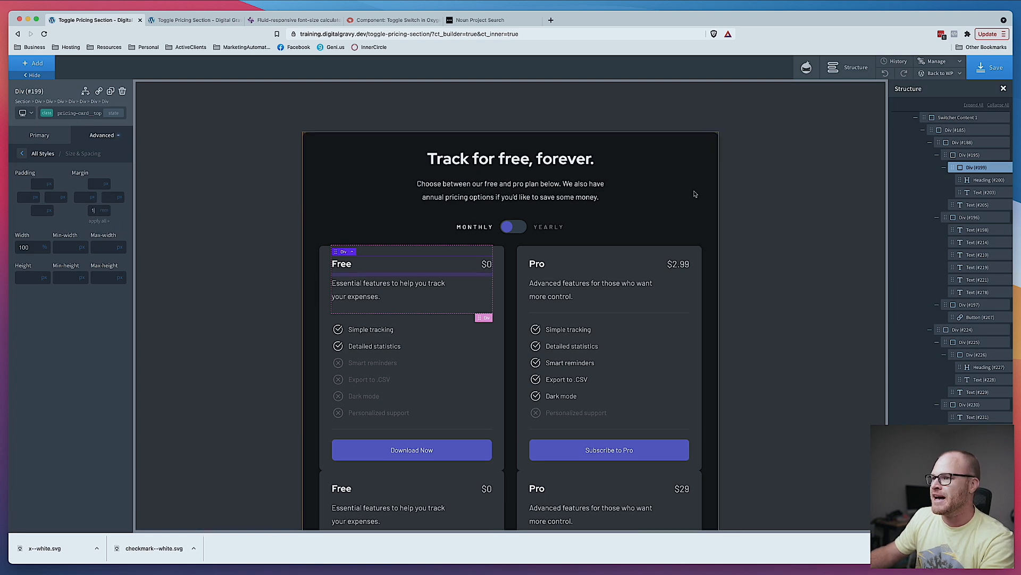
{"action": "left_click", "coordinate": [991, 67]}
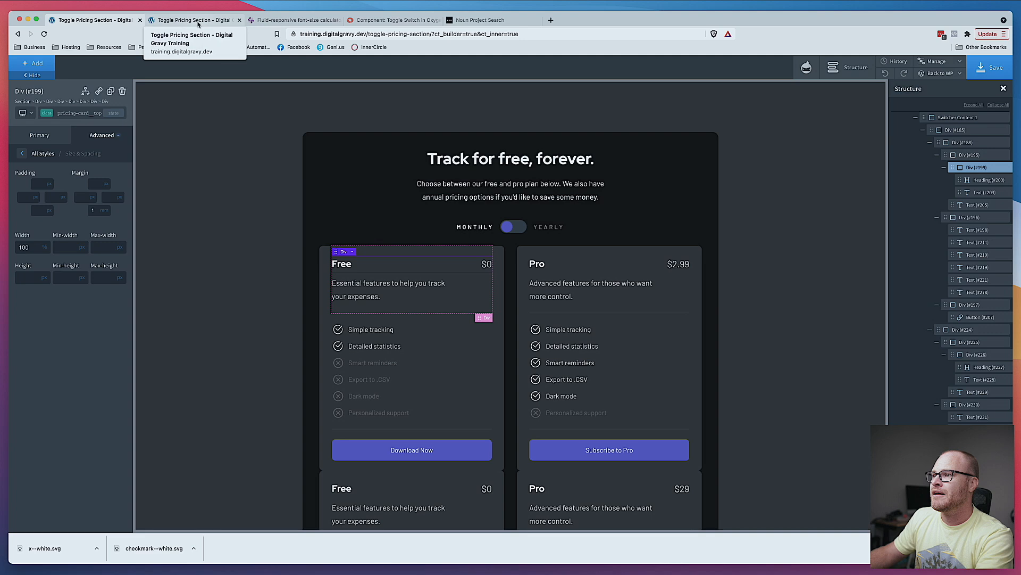
- Test the live pricing page in a narrow browser window, switching to yearly pricing, and restore the window width
{"action": "left_click", "coordinate": [194, 20]}
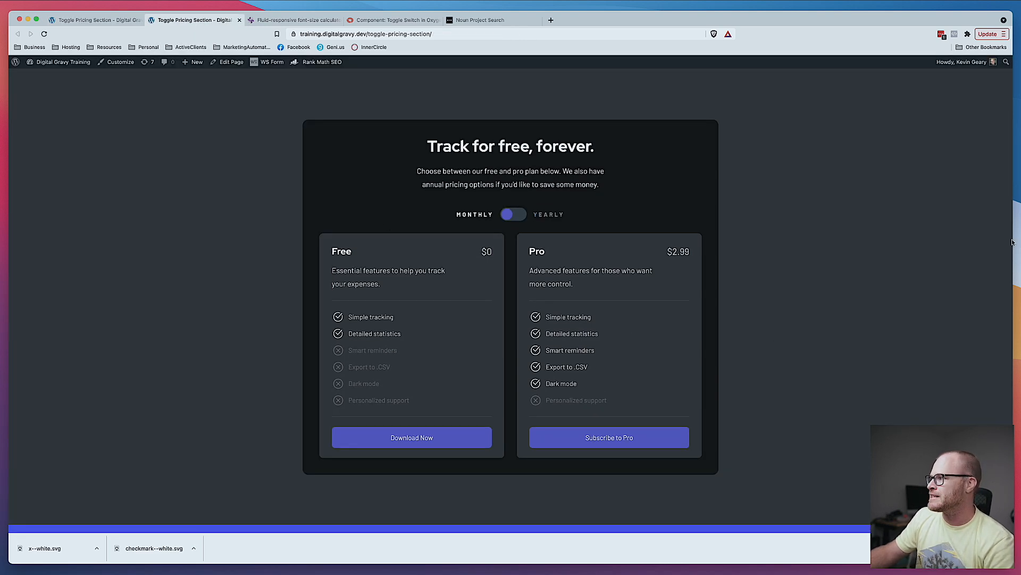
{"action": "left_click_drag", "start_coordinate": [1013, 241], "coordinate": [241, 215]}
{"action": "scroll", "coordinate": [181, 208], "scroll_direction": "down", "scroll_amount": 10}
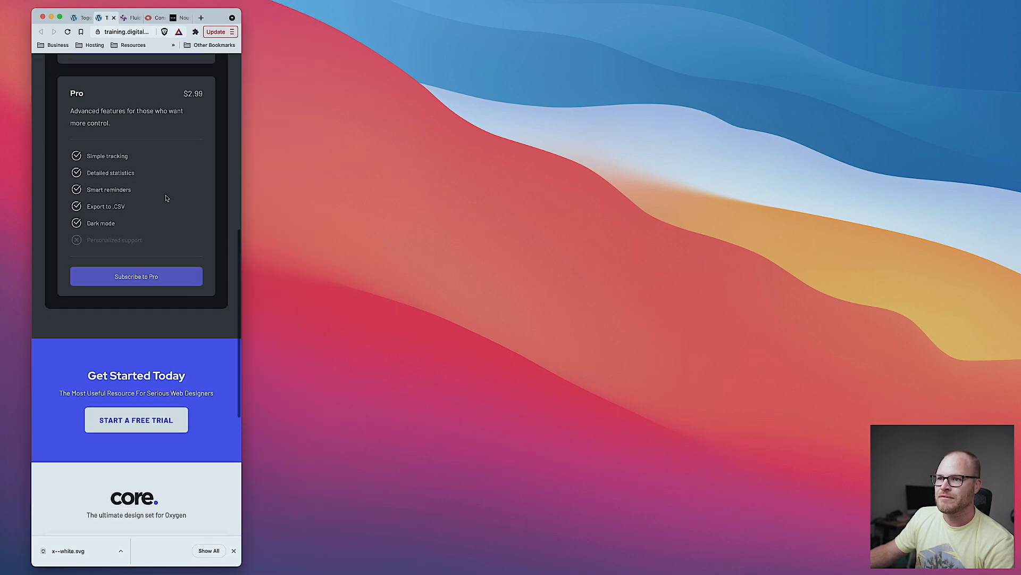
{"action": "scroll", "coordinate": [166, 198], "scroll_direction": "up", "scroll_amount": 7}
{"action": "scroll", "coordinate": [167, 198], "scroll_direction": "up", "scroll_amount": 1}
{"action": "left_click", "coordinate": [139, 148]}
{"action": "scroll", "coordinate": [175, 164], "scroll_direction": "down", "scroll_amount": 5}
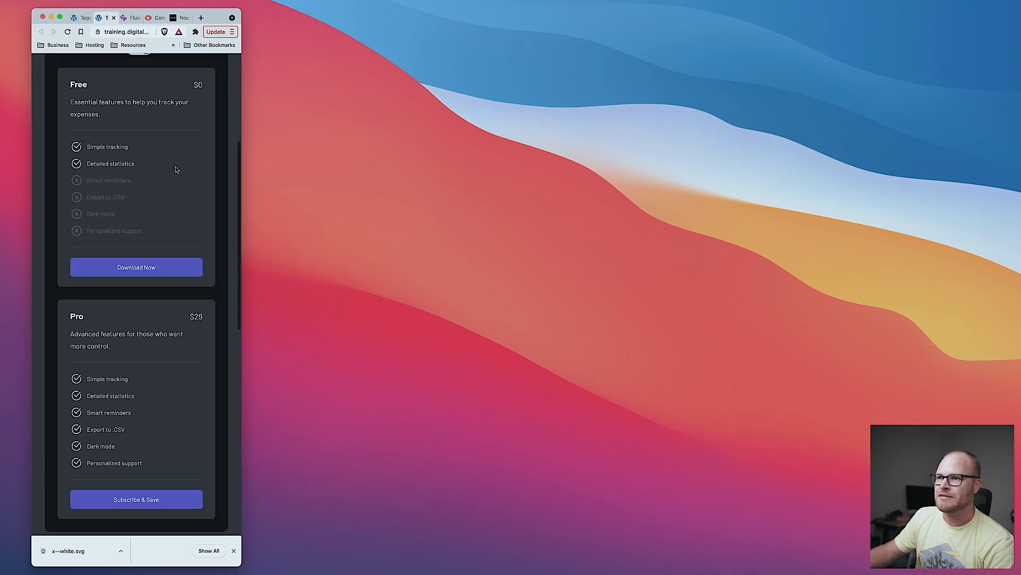
{"action": "scroll", "coordinate": [175, 168], "scroll_direction": "up", "scroll_amount": 4}
{"action": "left_click_drag", "start_coordinate": [243, 288], "coordinate": [1016, 287]}
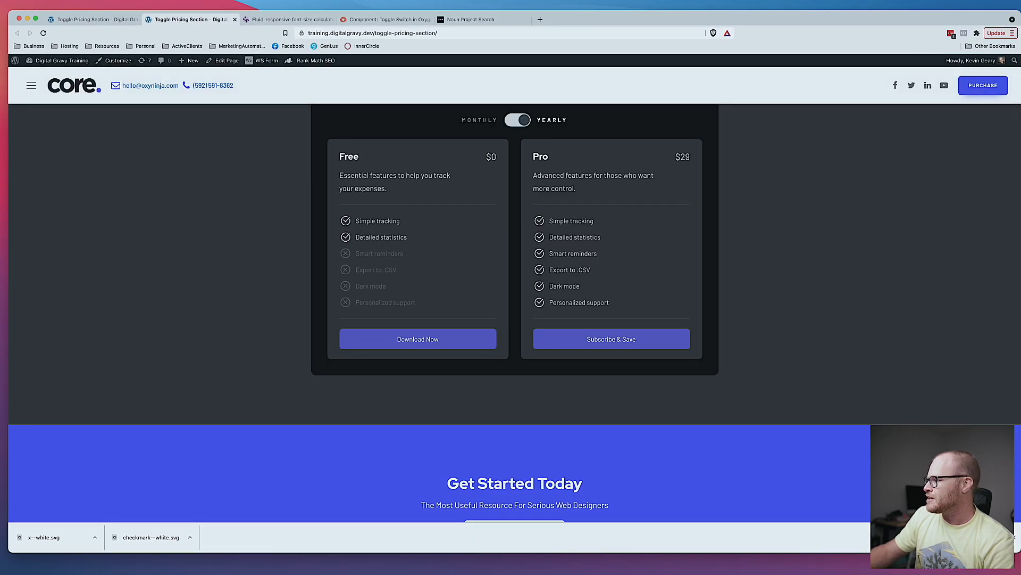